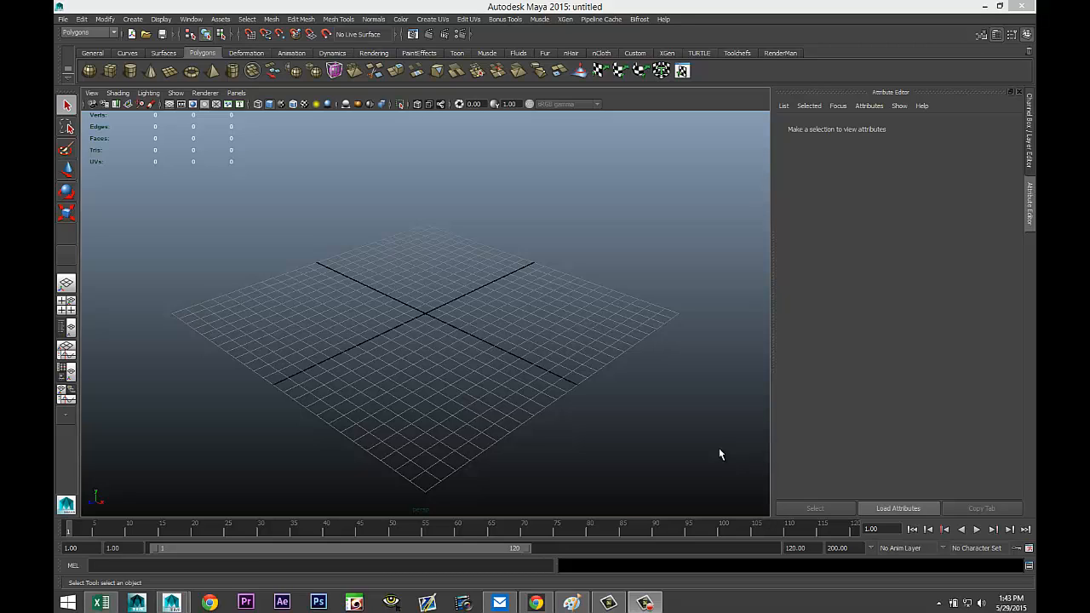
# - Create a polygon torus around the grid origin with a radius of about 24.2 and a section radius of about 5
pyautogui.moveTo(584, 418)
pyautogui.keyDown('alt'); pyautogui.mouseDown()
pyautogui.moveTo(603, 397)
pyautogui.moveTo(644, 414)
pyautogui.moveTo(588, 409)
pyautogui.mouseUp(); pyautogui.keyUp('alt')
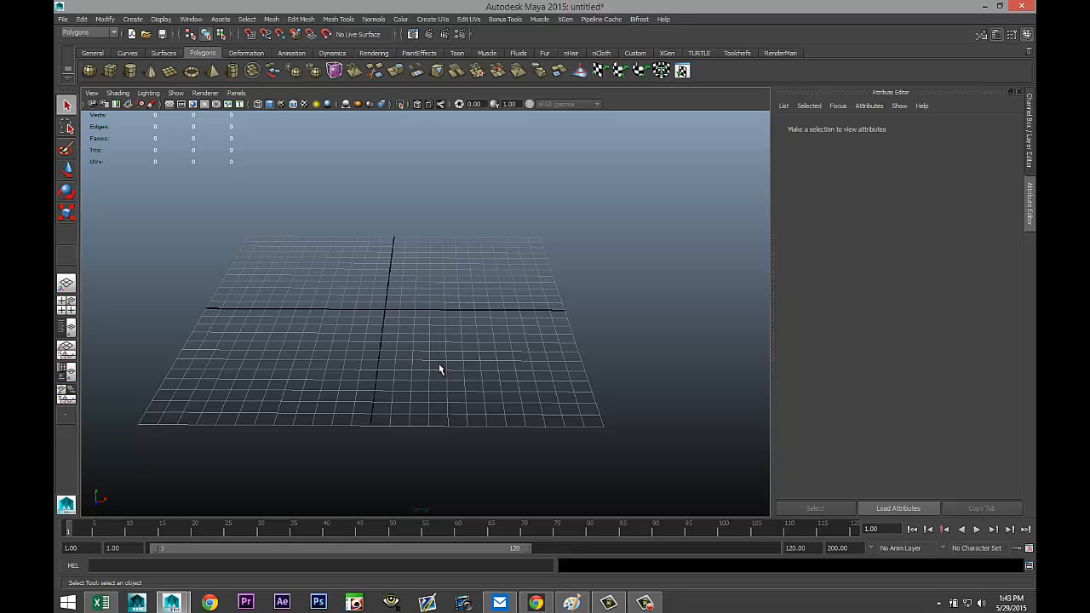
pyautogui.click(193, 73)
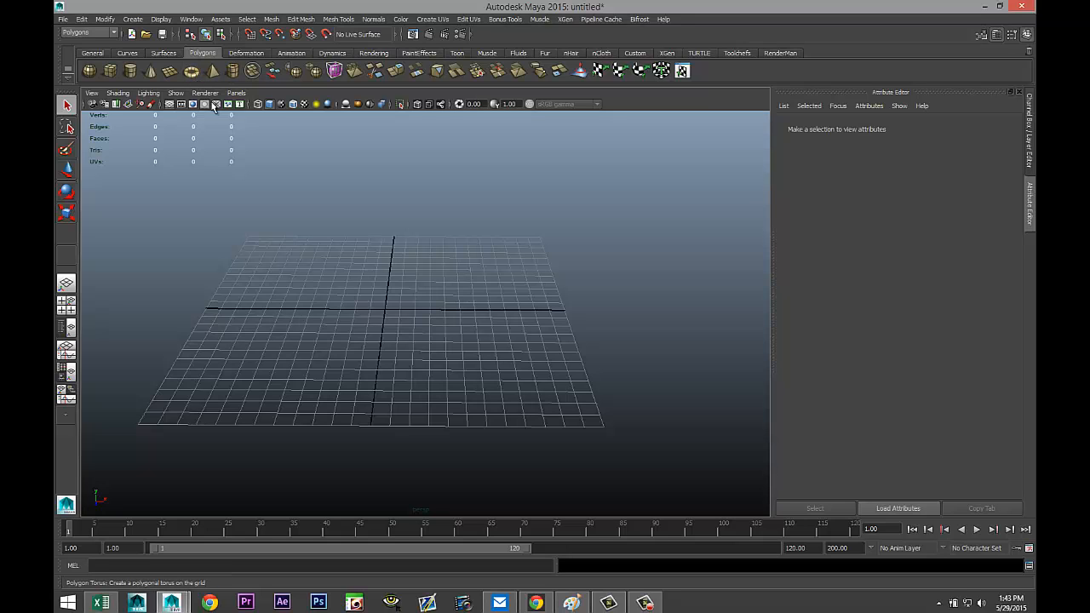
pyautogui.moveTo(377, 315); pyautogui.dragTo(541, 339)
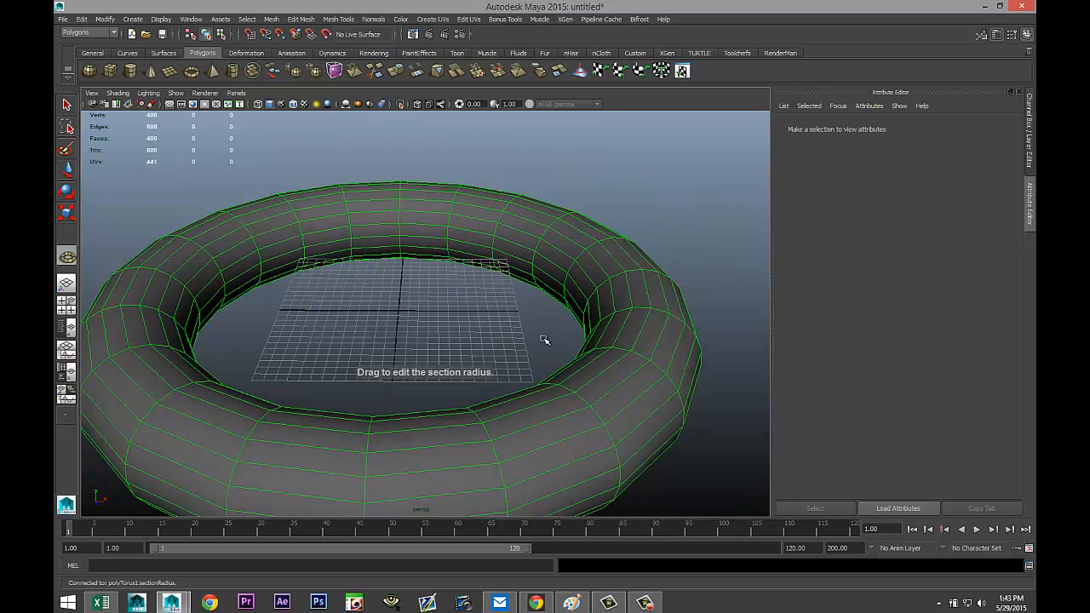
pyautogui.click(652, 174)
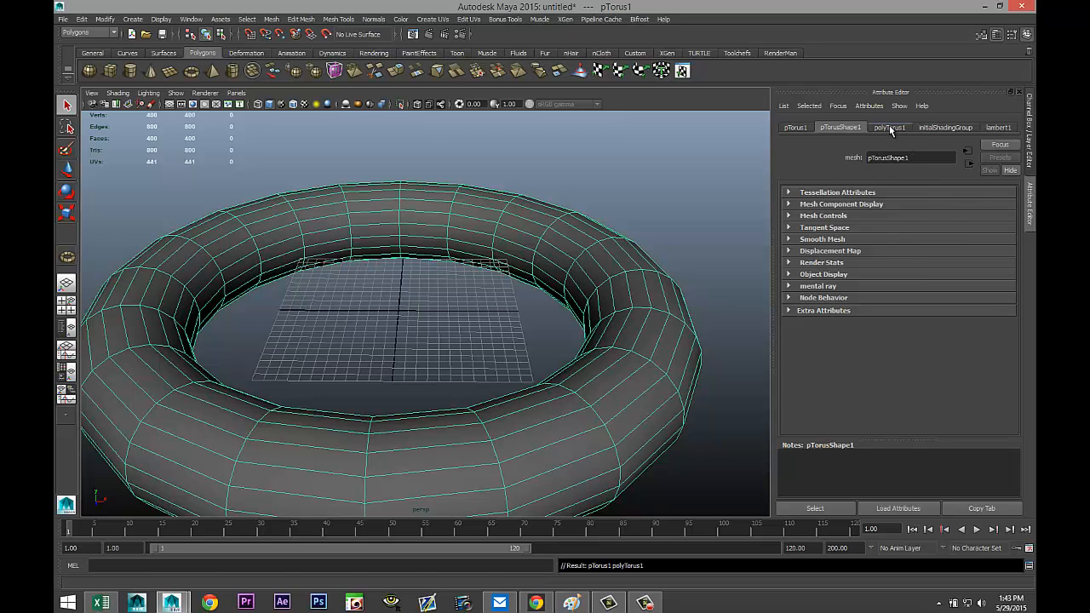
# - Set the torus's section radius to 0.75
pyautogui.click(891, 128)
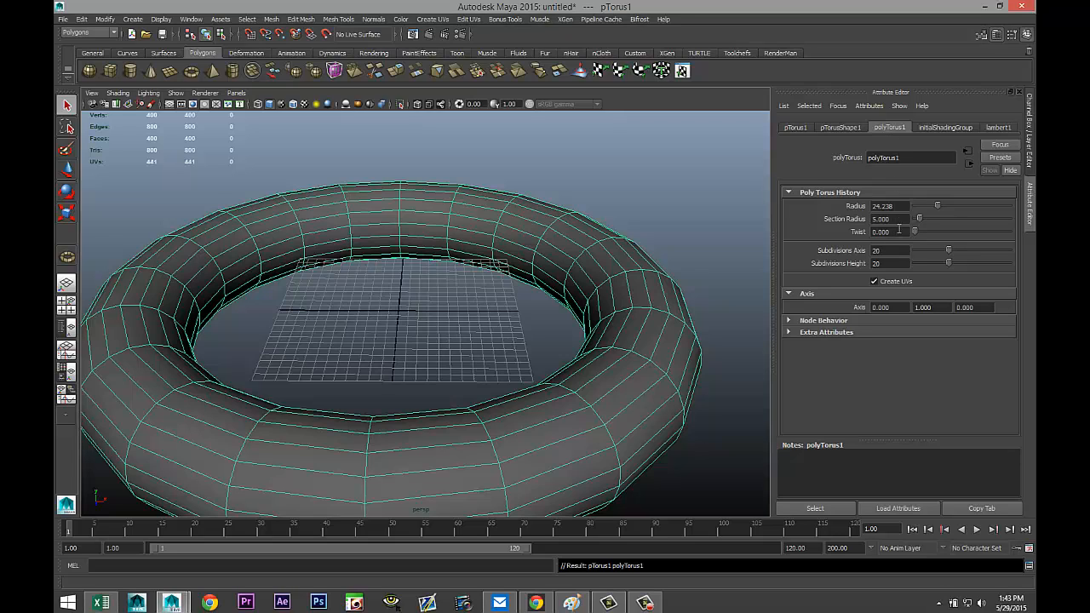
pyautogui.click(900, 220)
pyautogui.write('0.75')
pyautogui.press('Return')
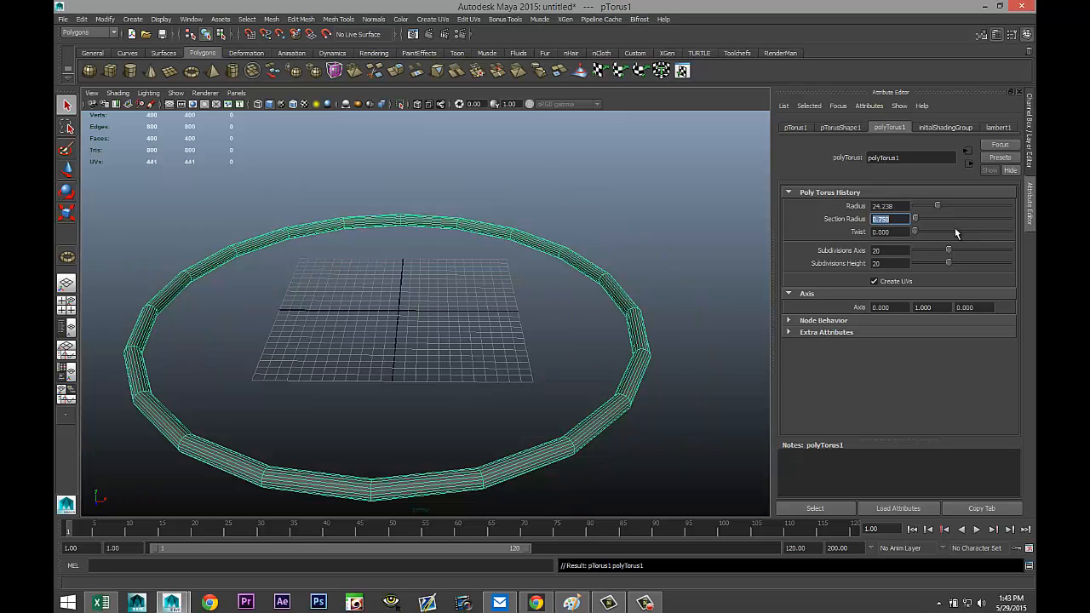
# - Set the torus's axis subdivisions and height subdivisions to 40 each
pyautogui.doubleClick(896, 250)
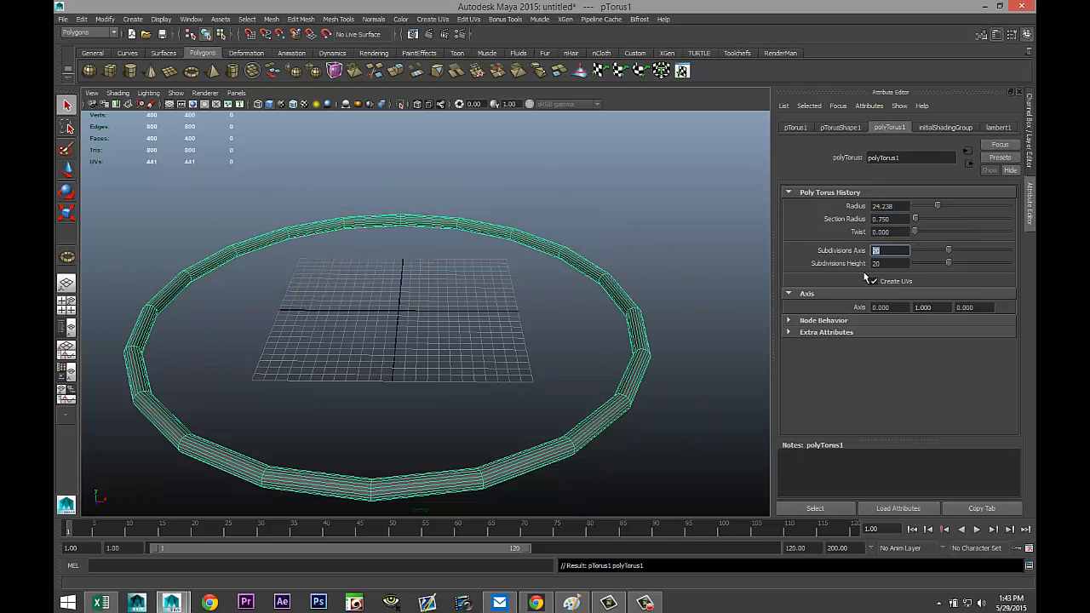
pyautogui.write('40')
pyautogui.press('Tab')
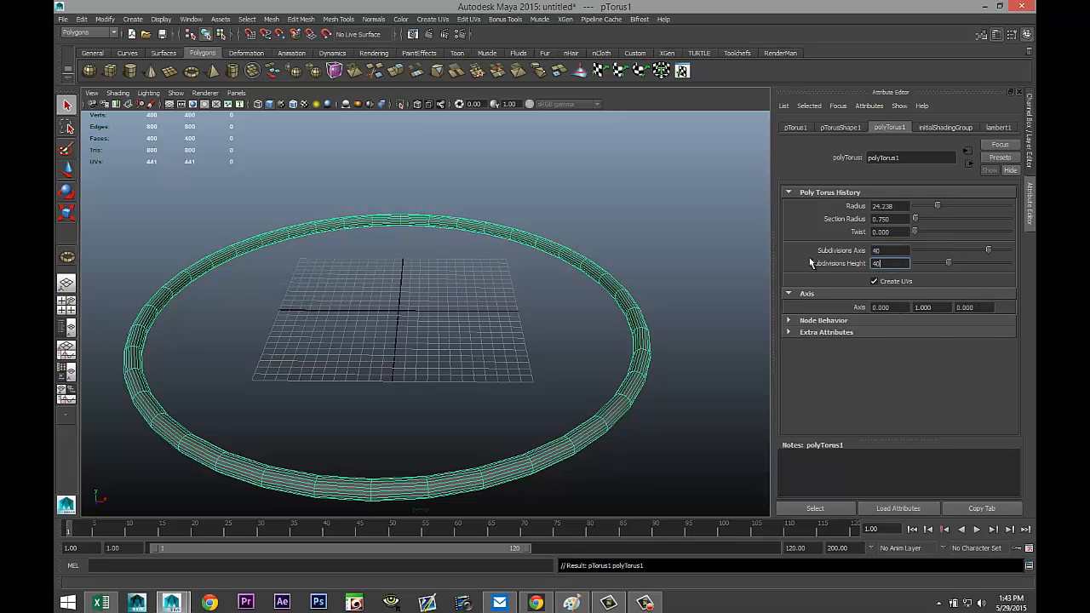
pyautogui.press('Return')
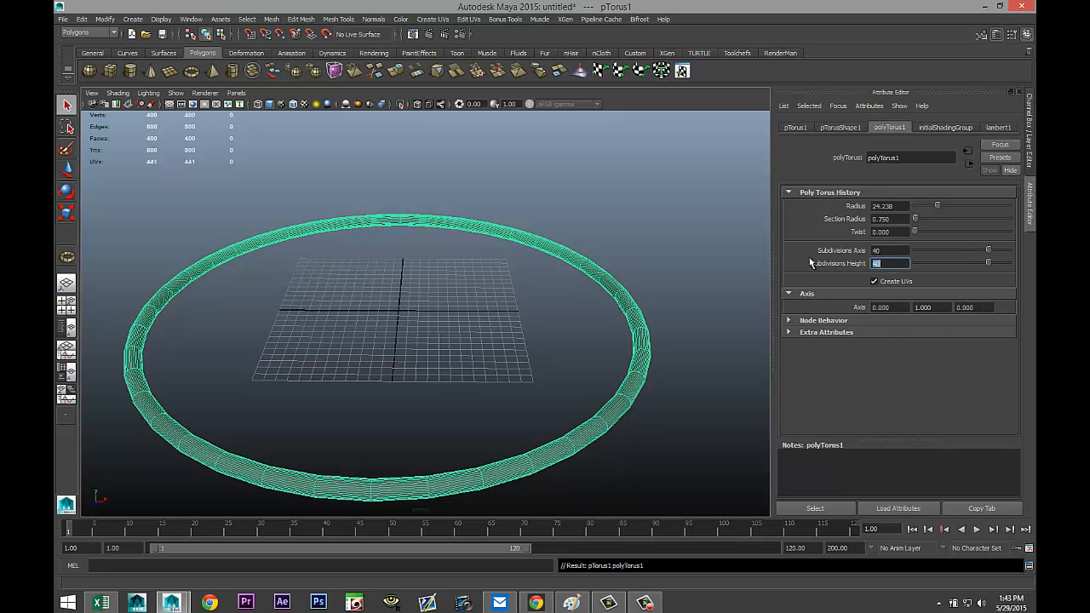
# - Show the scene in shaded display and turn on smooth mesh preview for the torus
pyautogui.click(680, 347)
pyautogui.press('5')
pyautogui.moveTo(674, 299)
pyautogui.keyDown('alt'); pyautogui.mouseDown()
pyautogui.moveTo(654, 319)
pyautogui.moveTo(664, 309)
pyautogui.moveTo(672, 323)
pyautogui.mouseUp(); pyautogui.keyUp('alt')
pyautogui.keyDown('alt'); pyautogui.moveTo(671, 323); pyautogui.dragTo(578, 315, button='middle'); pyautogui.keyUp('alt')
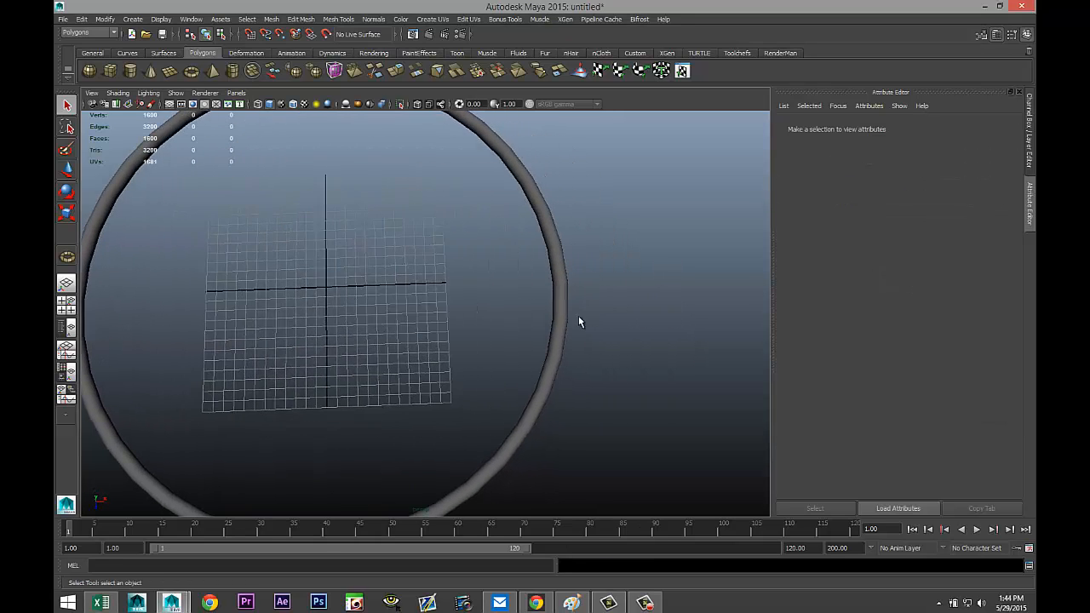
pyautogui.click(563, 321)
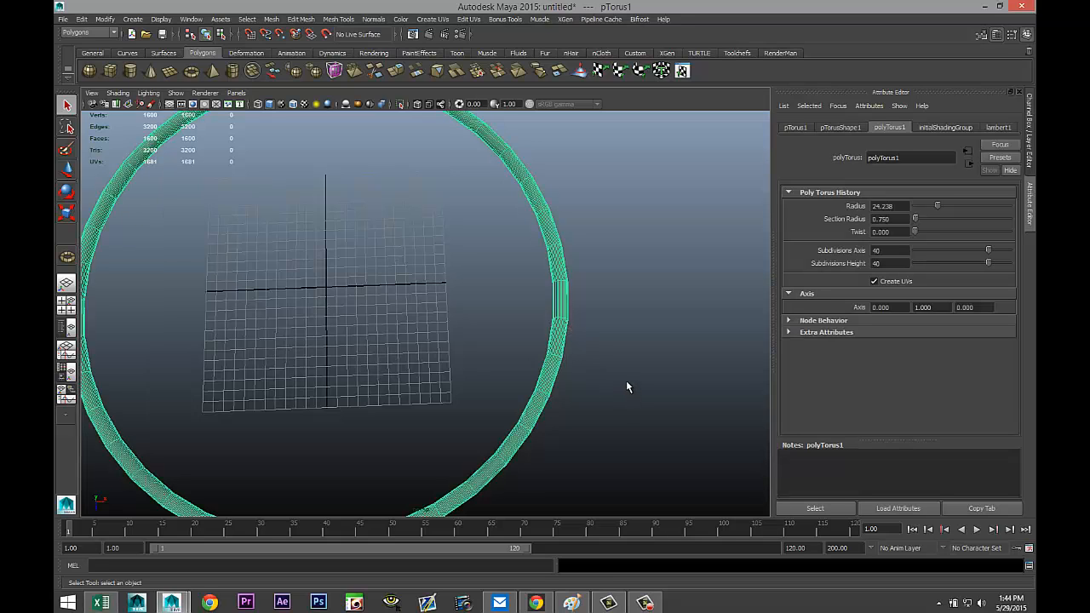
pyautogui.press('3')
pyautogui.click(627, 357)
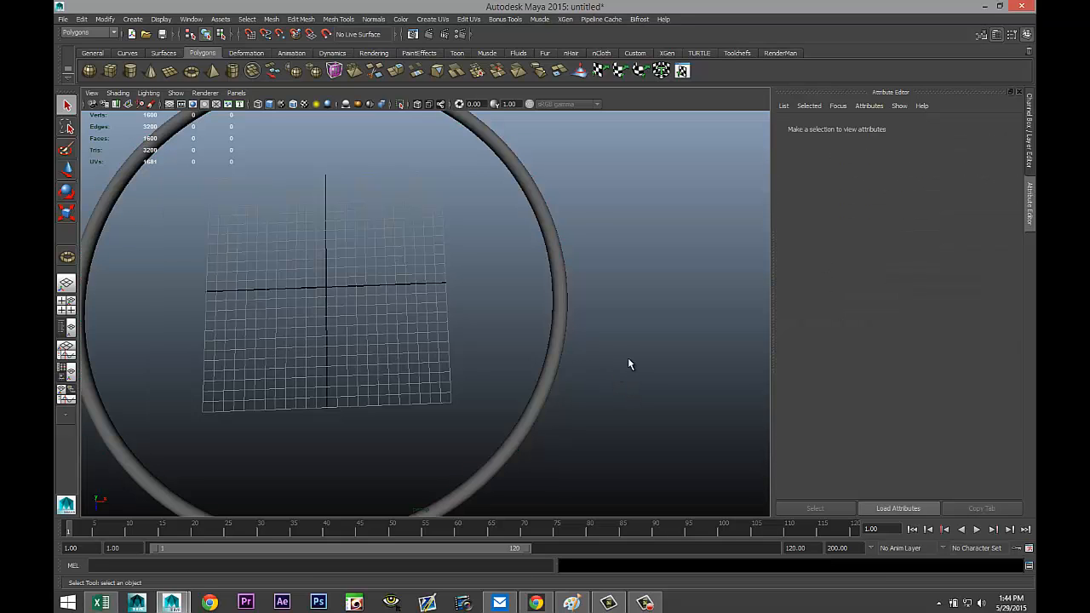
# - Stand the torus upright by rotating it to exactly 90 degrees about the X axis
pyautogui.moveTo(642, 380)
pyautogui.keyDown('alt'); pyautogui.mouseDown()
pyautogui.moveTo(608, 316)
pyautogui.moveTo(616, 366)
pyautogui.moveTo(644, 384)
pyautogui.moveTo(635, 398)
pyautogui.mouseUp(); pyautogui.keyUp('alt')
pyautogui.scroll(-3, 617, 353)
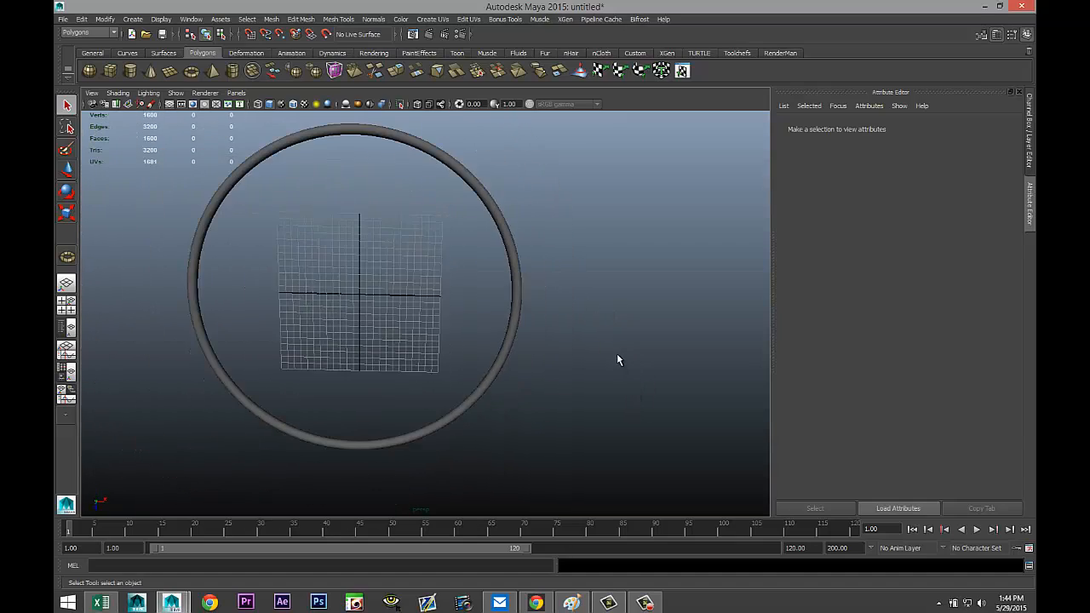
pyautogui.keyDown('alt'); pyautogui.moveTo(616, 354); pyautogui.dragTo(627, 380, button='middle'); pyautogui.keyUp('alt')
pyautogui.keyDown('alt'); pyautogui.moveTo(628, 379); pyautogui.dragTo(645, 349); pyautogui.keyUp('alt')
pyautogui.click(511, 397)
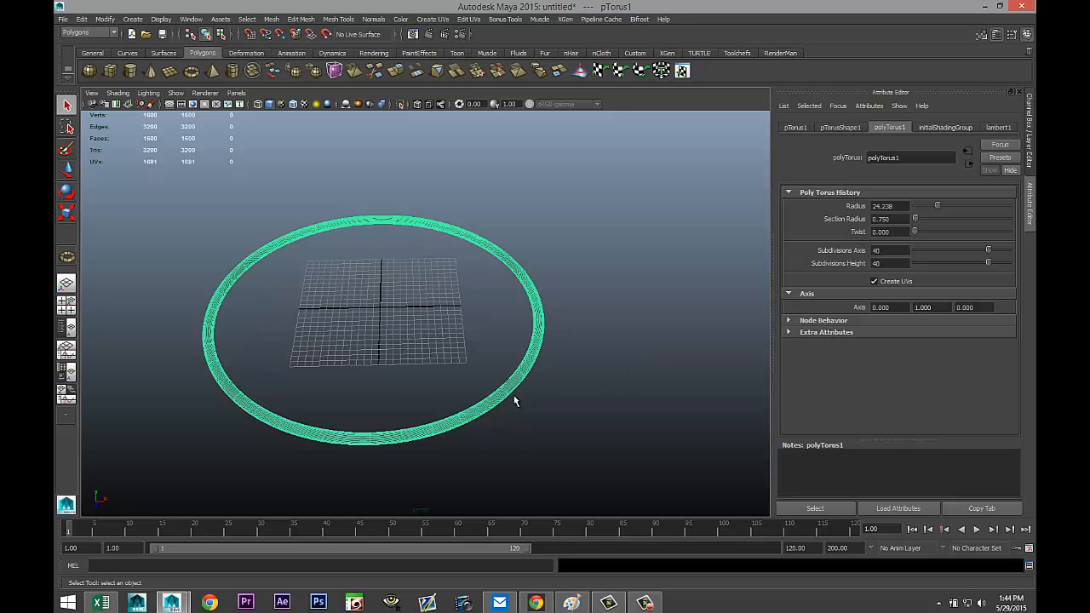
pyautogui.press('e')
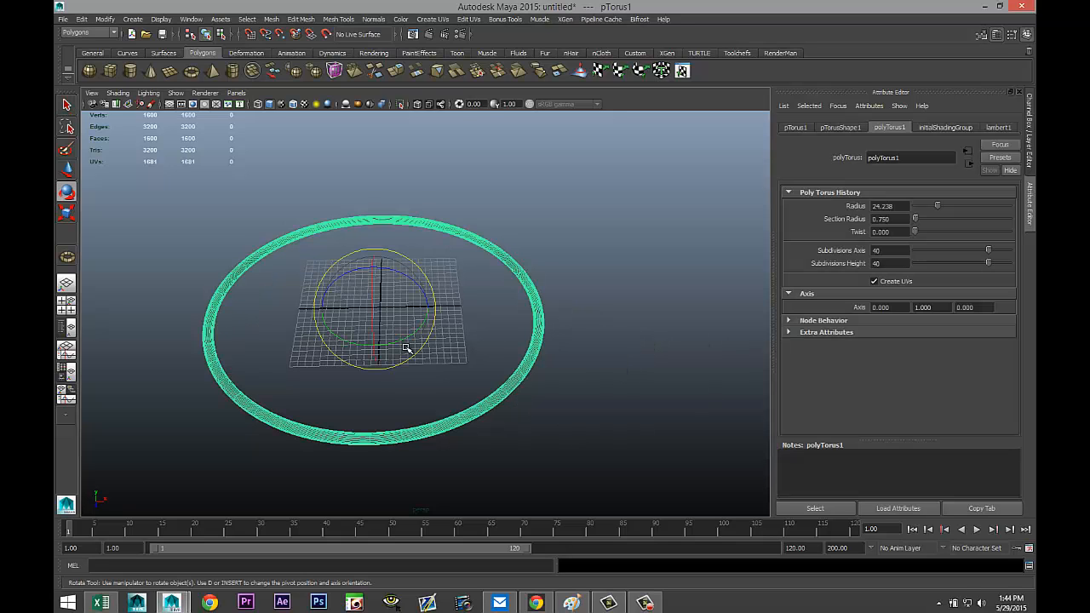
pyautogui.moveTo(372, 292); pyautogui.dragTo(540, 328)
pyautogui.click(795, 130)
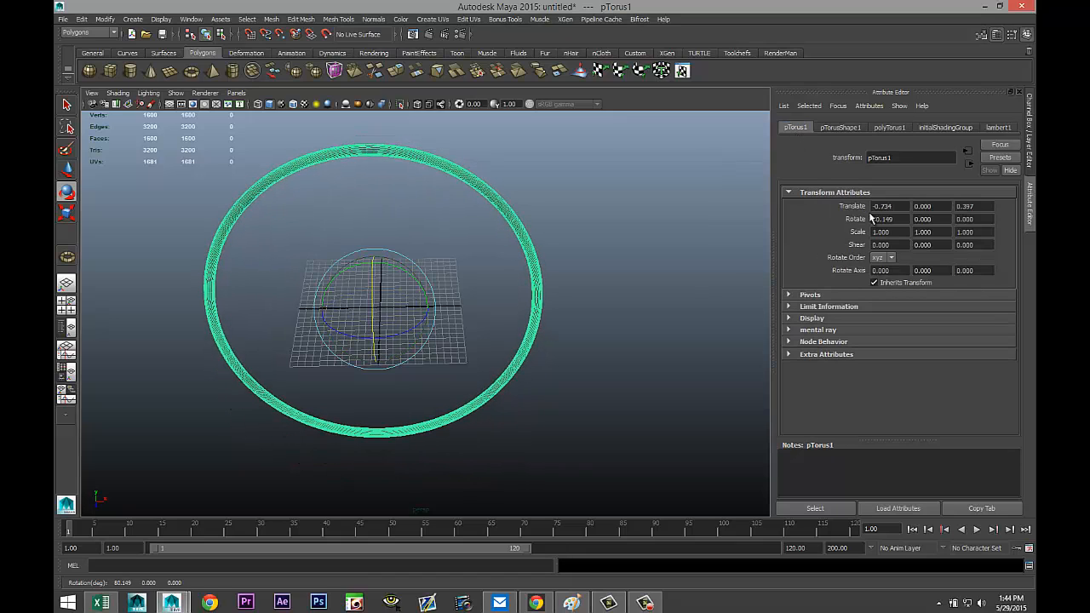
pyautogui.doubleClick(904, 223)
pyautogui.write('90')
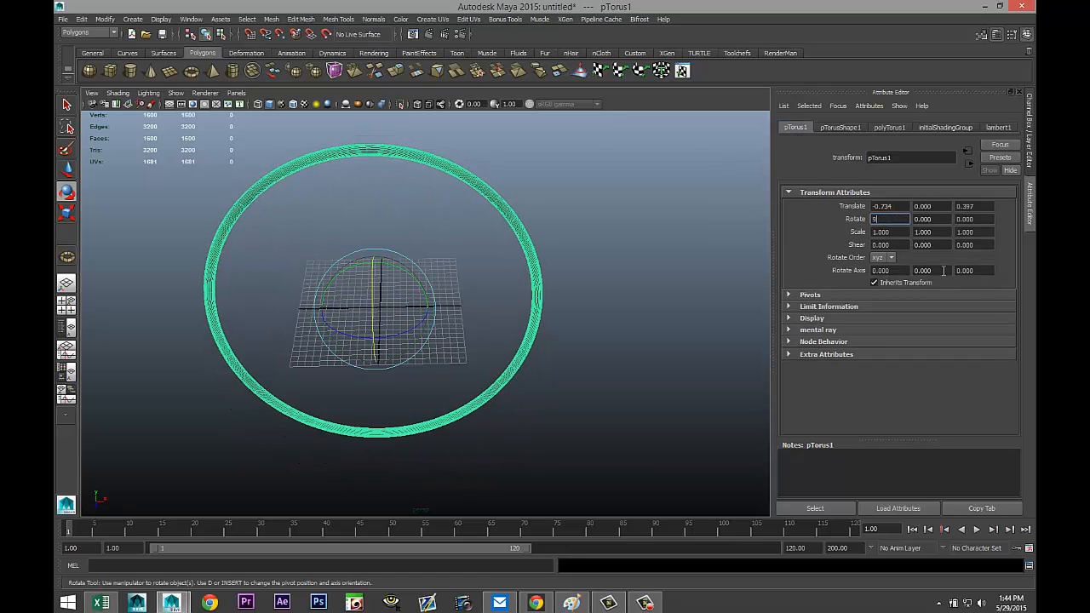
pyautogui.press('Return')
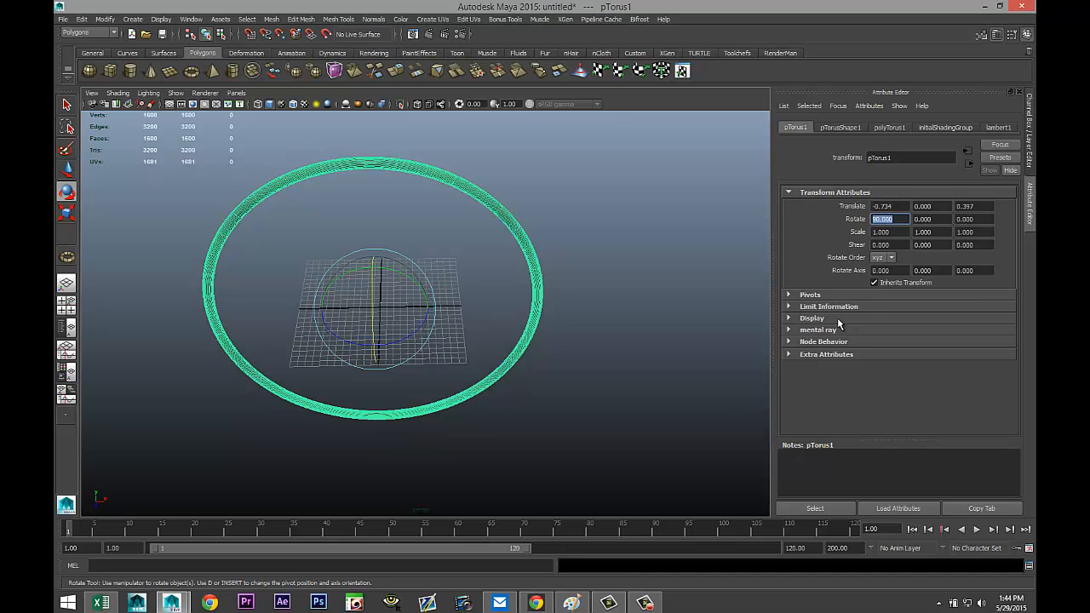
# - Scale the torus down uniformly to about 0.07
pyautogui.keyDown('alt'); pyautogui.moveTo(635, 401); pyautogui.dragTo(637, 370); pyautogui.keyUp('alt')
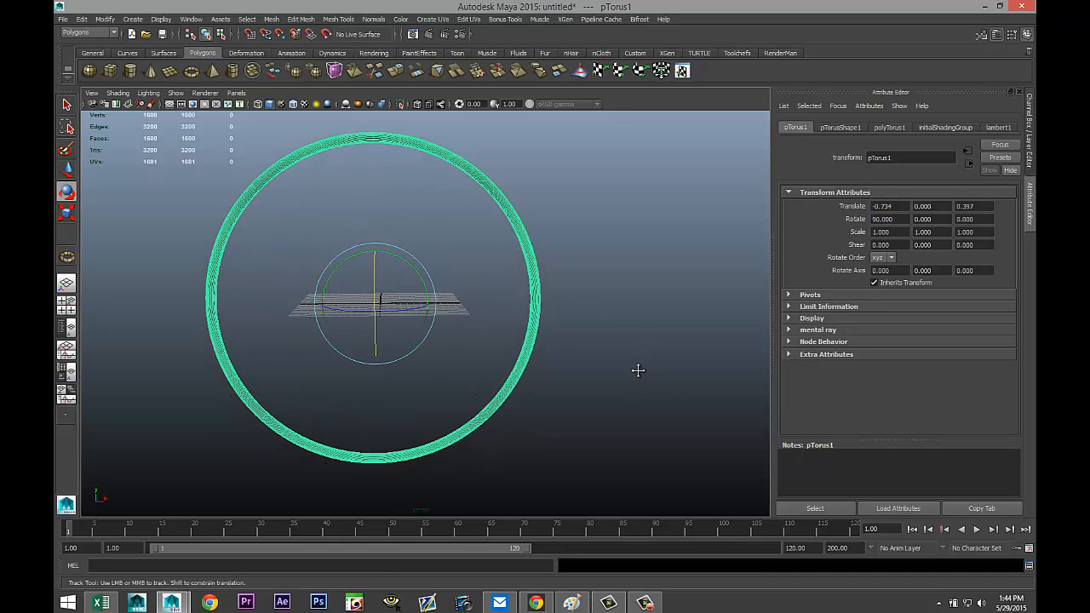
pyautogui.keyDown('alt'); pyautogui.moveTo(638, 370); pyautogui.dragTo(659, 394, button='middle'); pyautogui.keyUp('alt')
pyautogui.press('r')
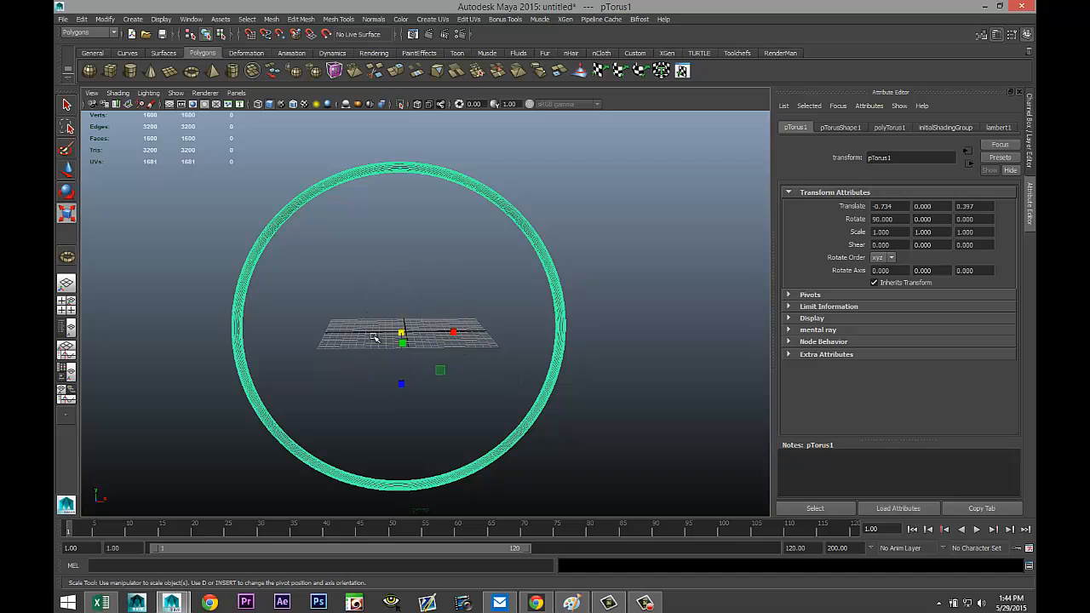
pyautogui.moveTo(401, 334); pyautogui.dragTo(182, 343)
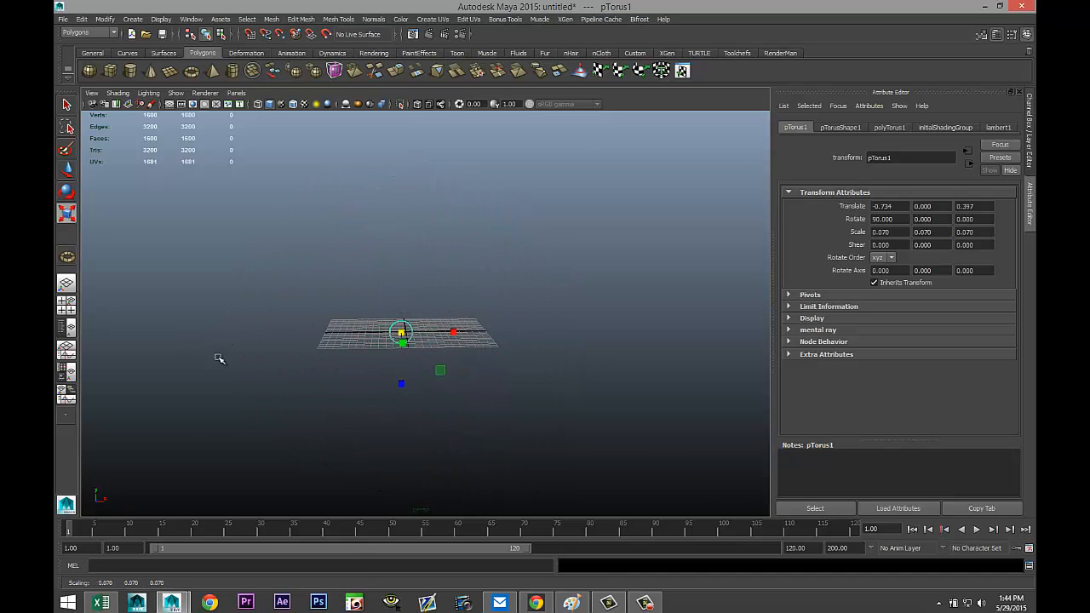
# - Center the scaled-down torus on the grid origin with its X and Z translation set to 0
pyautogui.press('f')
pyautogui.scroll(-5, 358, 416)
pyautogui.keyDown('alt'); pyautogui.moveTo(453, 426); pyautogui.dragTo(388, 445, button='middle'); pyautogui.keyUp('alt')
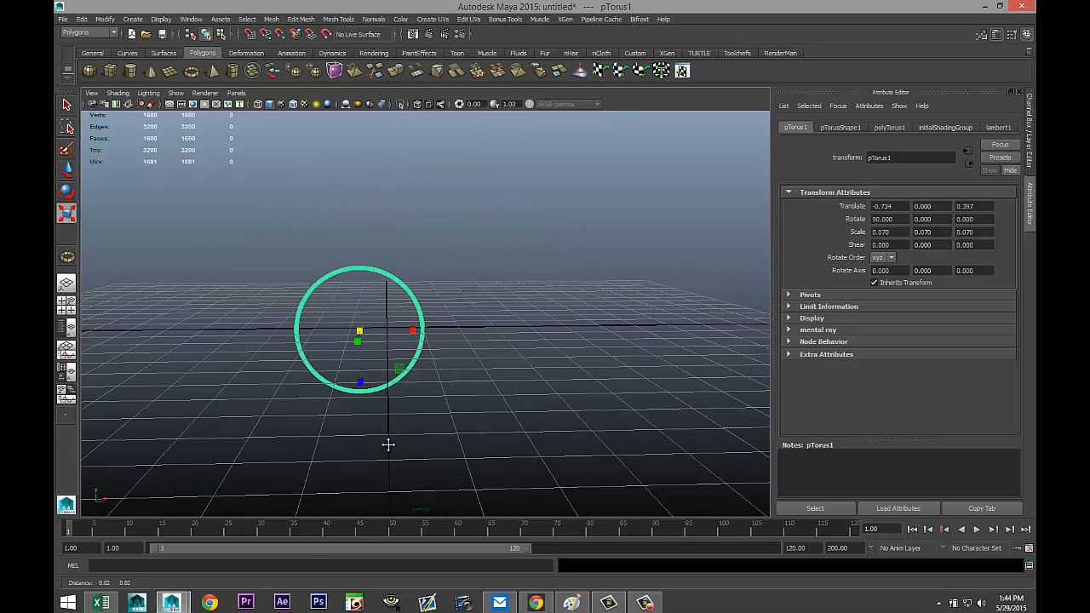
pyautogui.keyDown('alt'); pyautogui.moveTo(388, 444); pyautogui.dragTo(449, 478); pyautogui.keyUp('alt')
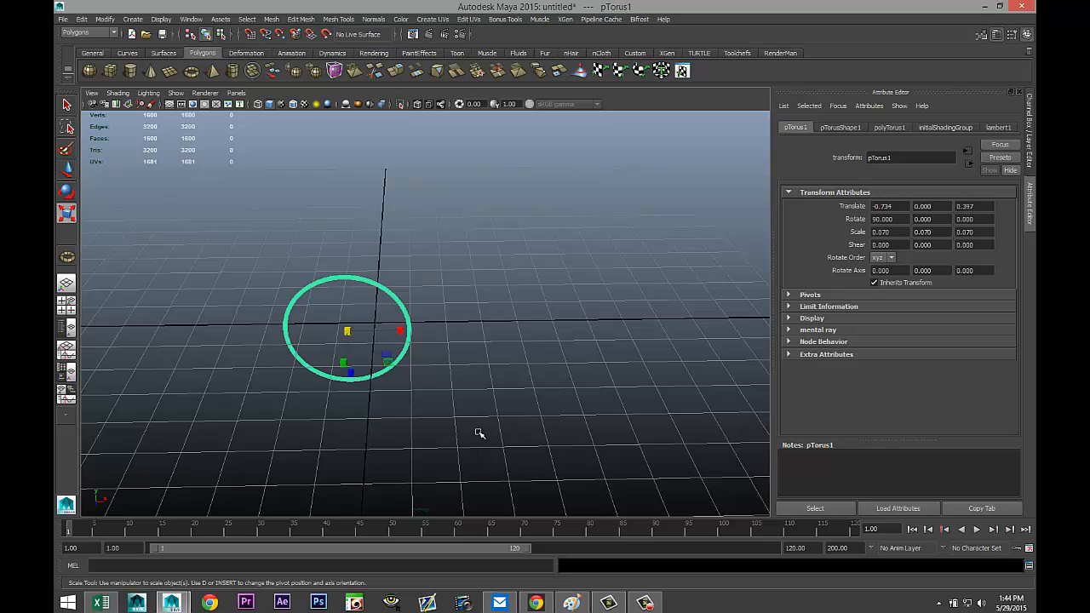
pyautogui.keyDown('alt'); pyautogui.moveTo(479, 433); pyautogui.dragTo(479, 465); pyautogui.keyUp('alt')
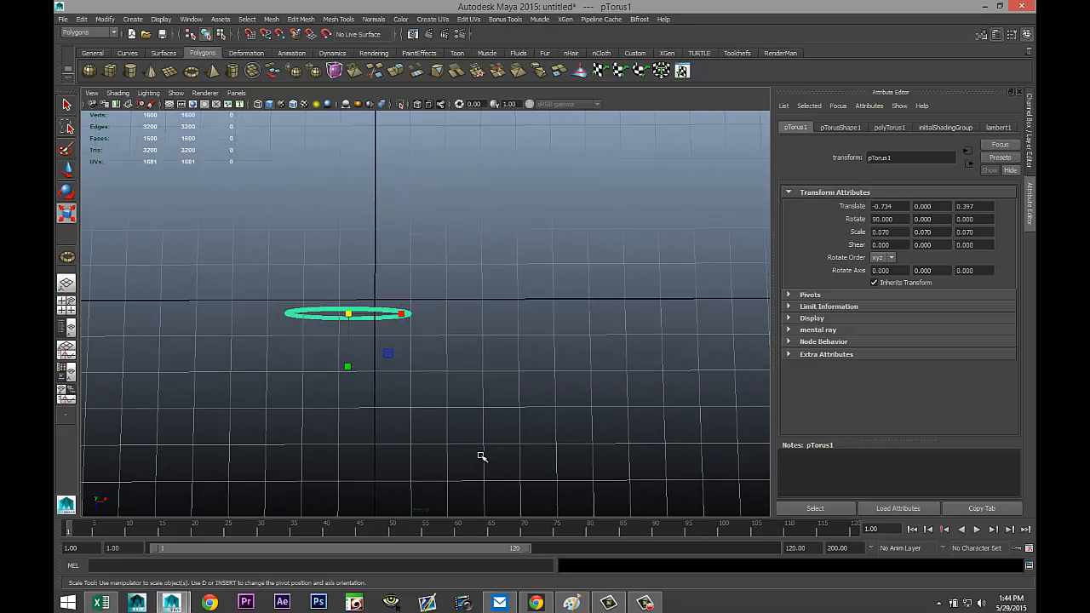
pyautogui.press('w')
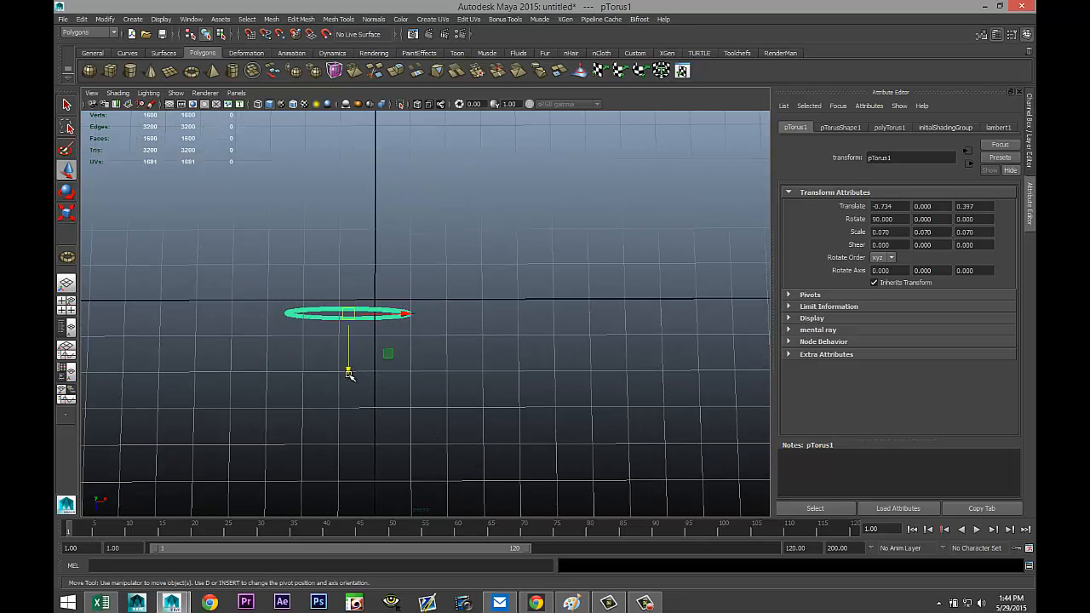
pyautogui.moveTo(348, 372); pyautogui.dragTo(348, 354)
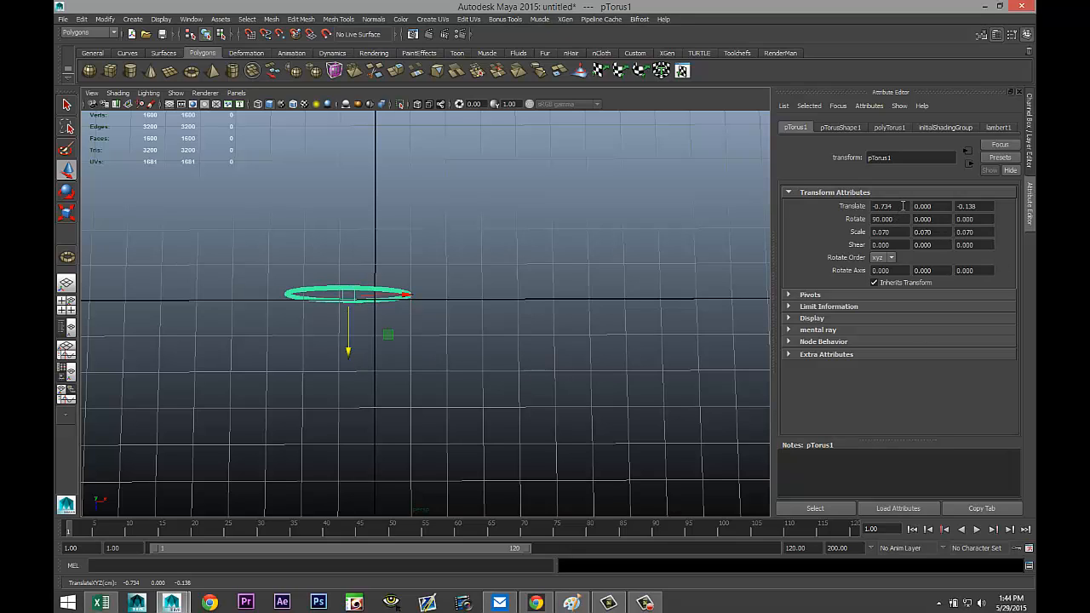
pyautogui.doubleClick(901, 205)
pyautogui.write('0')
pyautogui.doubleClick(979, 205)
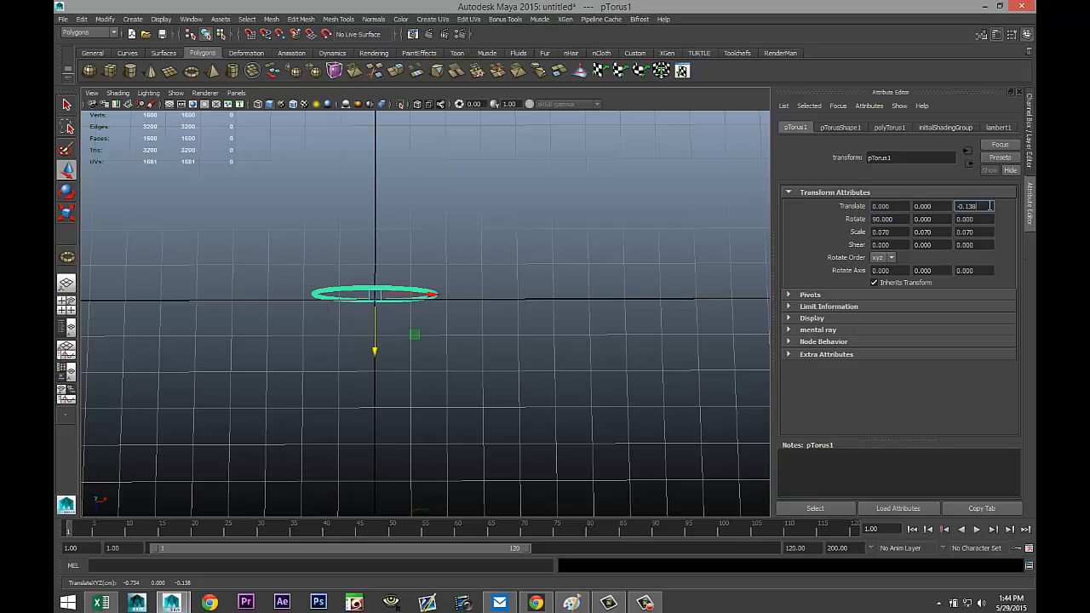
pyautogui.write('0')
pyautogui.click(940, 206)
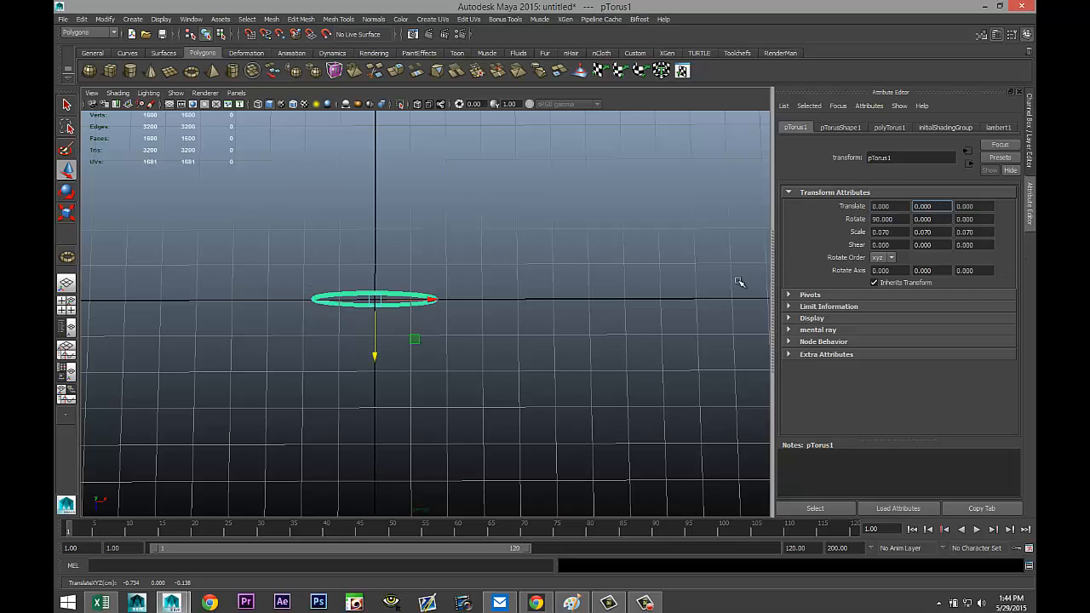
# - Move the torus along the X axis away from the origin to a translation of about 2.39
pyautogui.keyDown('alt'); pyautogui.moveTo(519, 401); pyautogui.dragTo(516, 355); pyautogui.keyUp('alt')
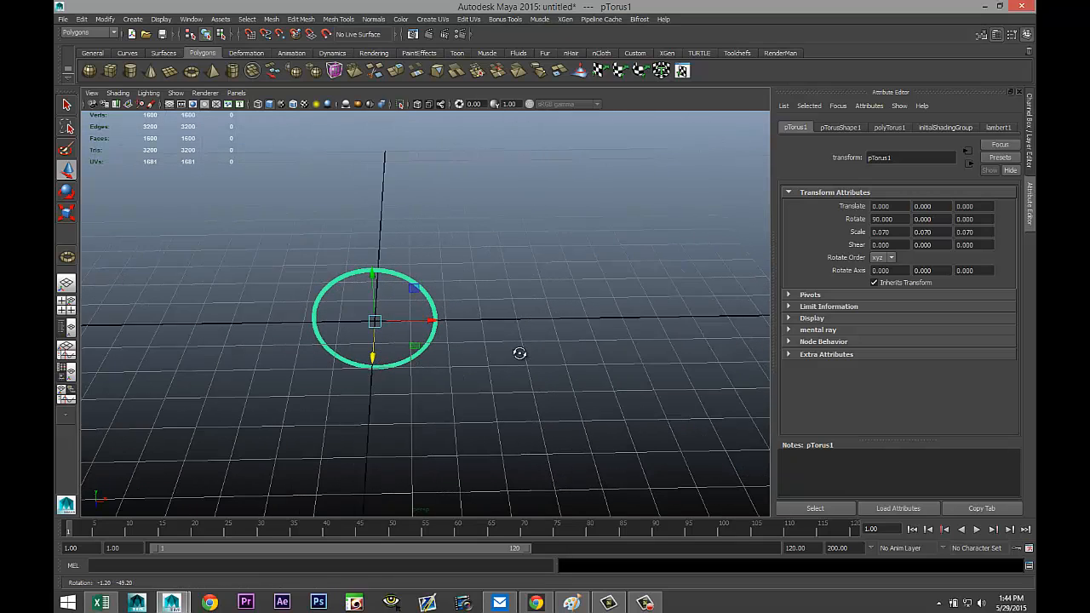
pyautogui.moveTo(429, 320); pyautogui.dragTo(525, 328)
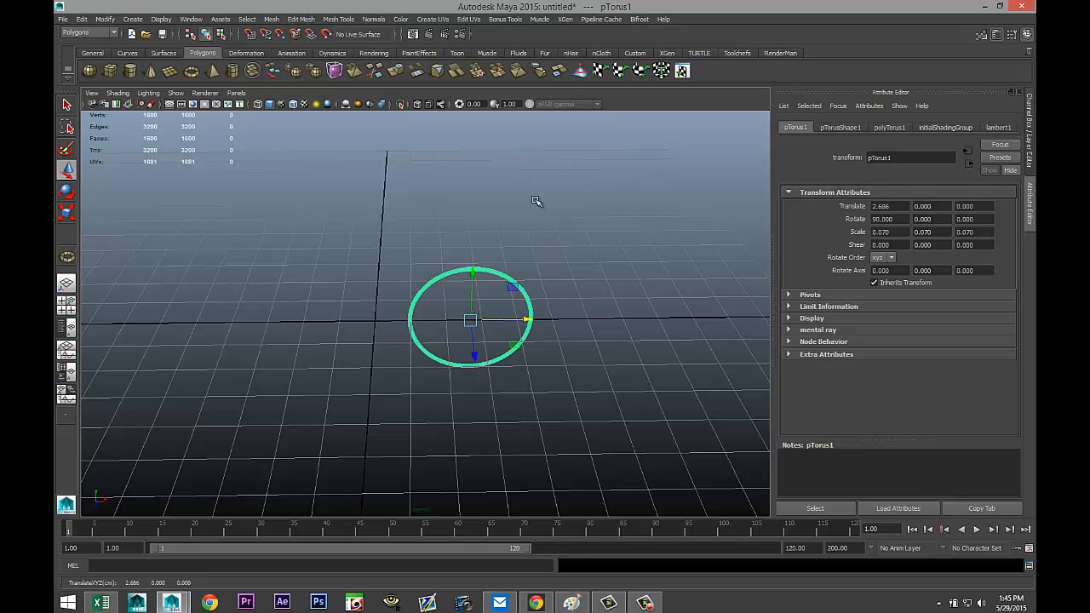
pyautogui.keyDown('alt'); pyautogui.moveTo(607, 378); pyautogui.dragTo(551, 421); pyautogui.keyUp('alt')
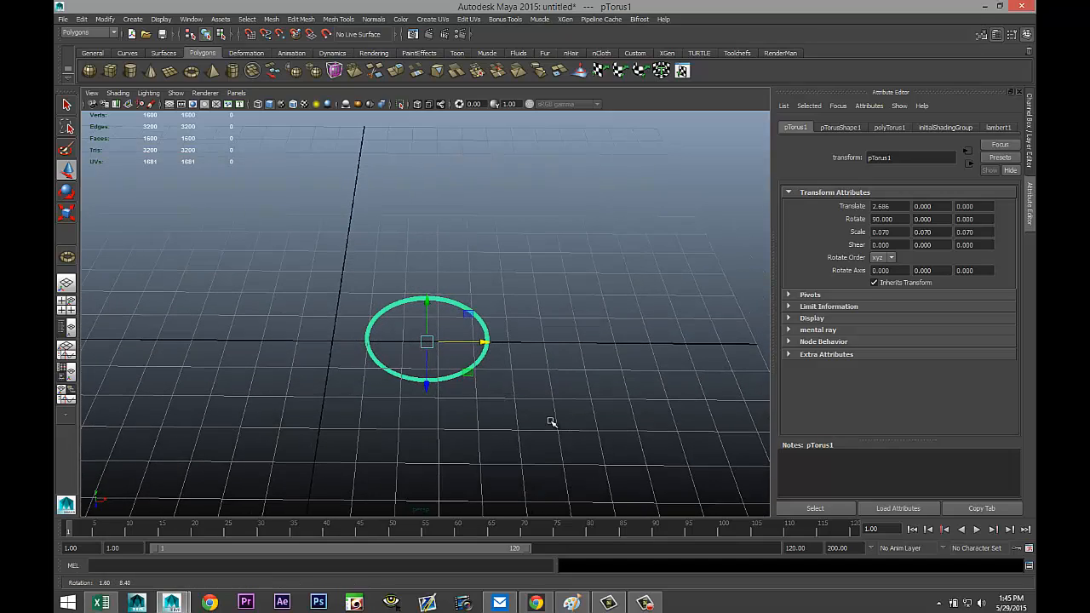
pyautogui.moveTo(482, 342); pyautogui.dragTo(469, 341)
pyautogui.keyDown('alt'); pyautogui.moveTo(496, 418); pyautogui.dragTo(548, 418, button='middle'); pyautogui.keyUp('alt')
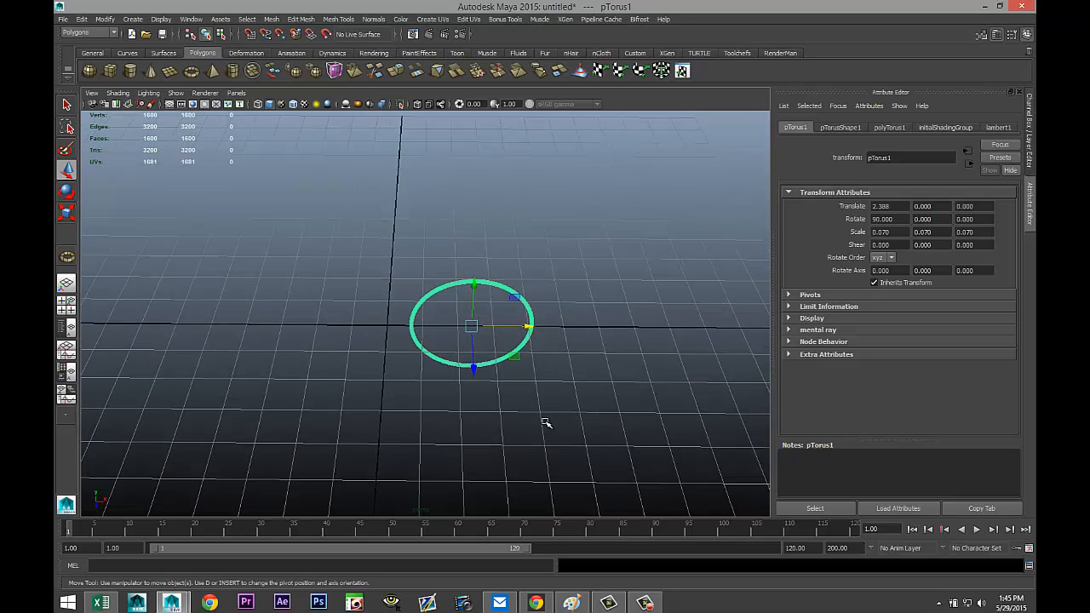
pyautogui.scroll(3, 548, 419)
pyautogui.scroll(1, 572, 430)
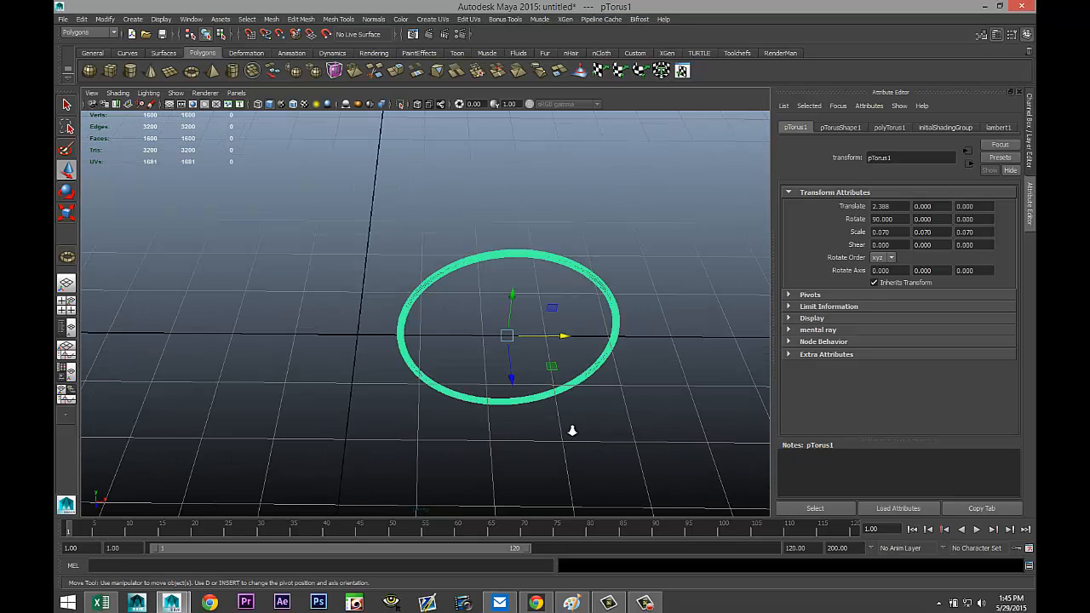
pyautogui.scroll(-1, 573, 431)
pyautogui.moveTo(546, 441)
pyautogui.keyDown('alt'); pyautogui.mouseDown()
pyautogui.moveTo(554, 417)
pyautogui.moveTo(548, 437)
pyautogui.mouseUp(); pyautogui.keyUp('alt')
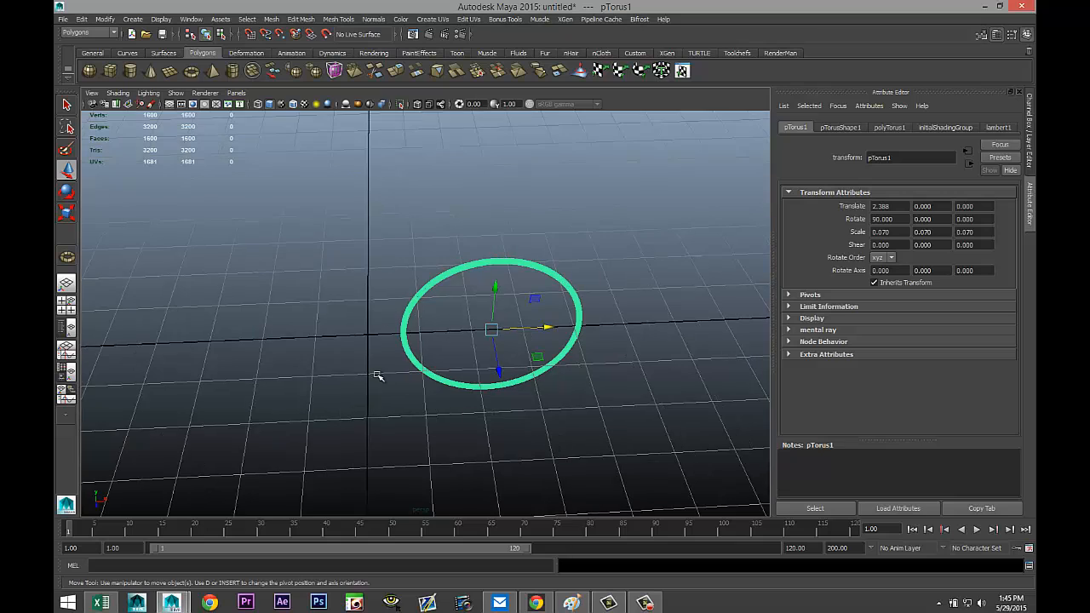
pyautogui.scroll(-2, 378, 377)
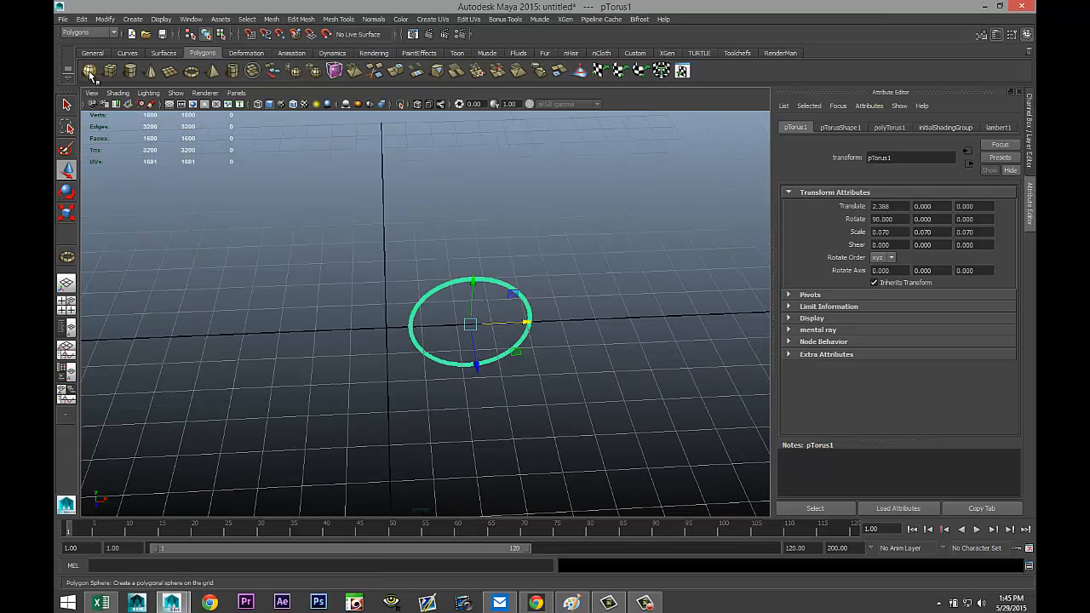
# - Create a polygon sphere of radius about 1.72 on the grid and rotate it exactly 90 degrees about the X axis
pyautogui.click(89, 72)
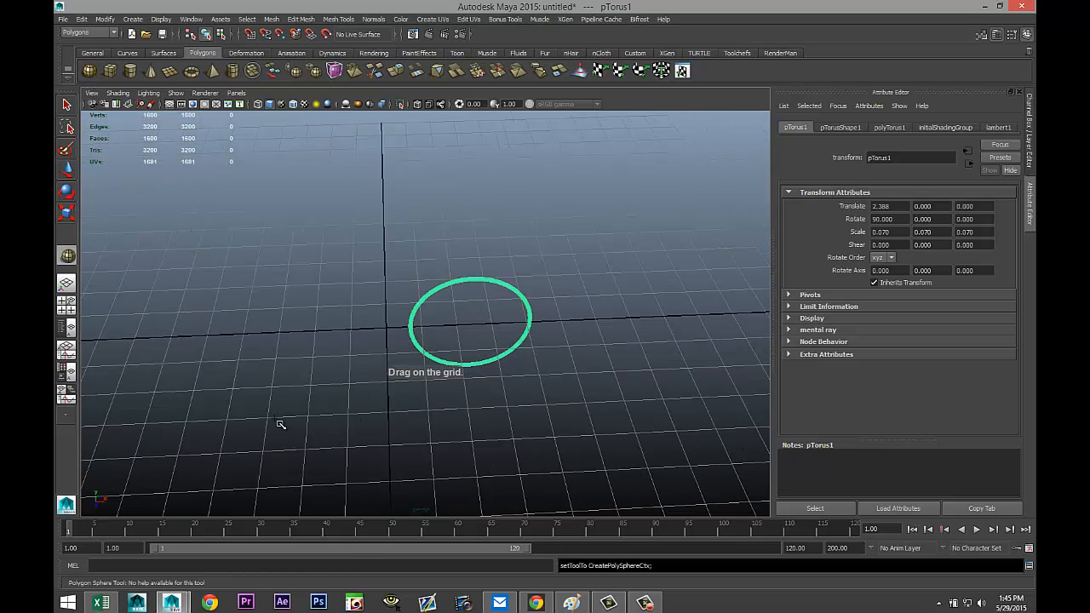
pyautogui.moveTo(285, 418); pyautogui.dragTo(350, 428)
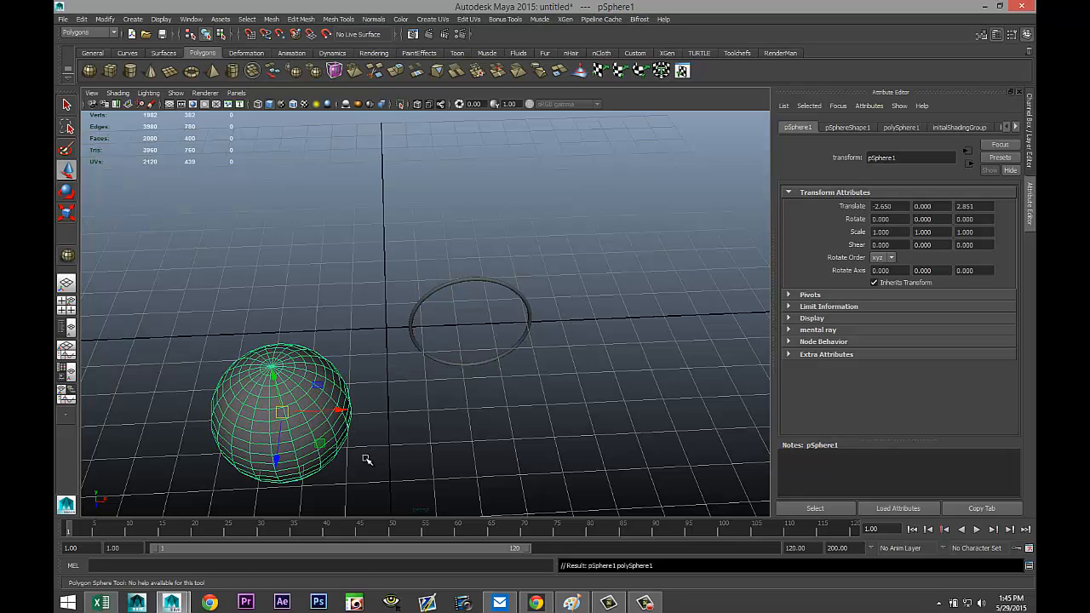
pyautogui.press('e')
pyautogui.moveTo(271, 395); pyautogui.dragTo(278, 468)
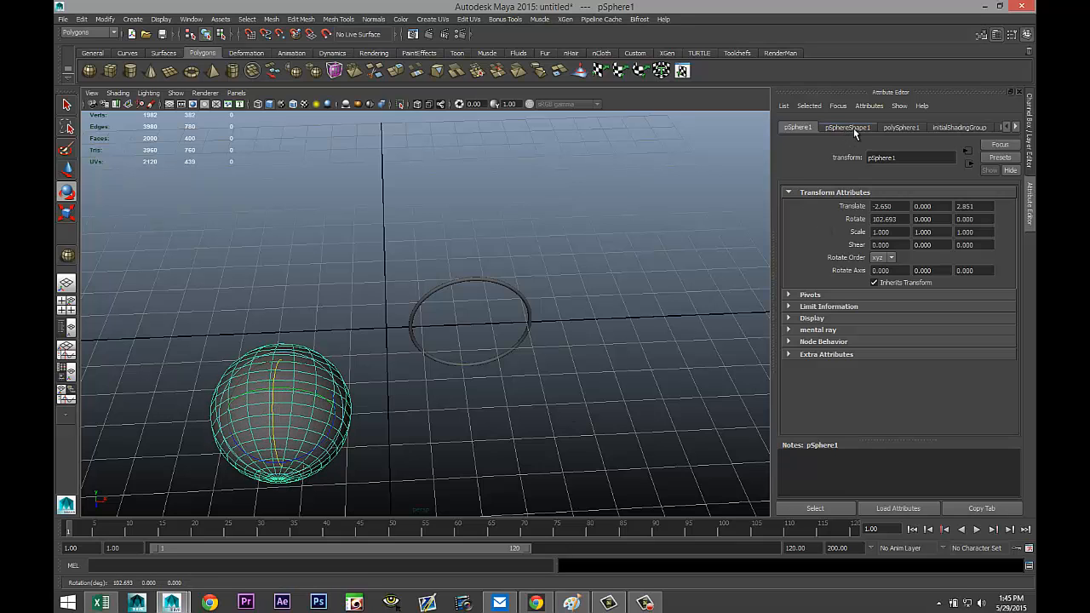
pyautogui.doubleClick(902, 219)
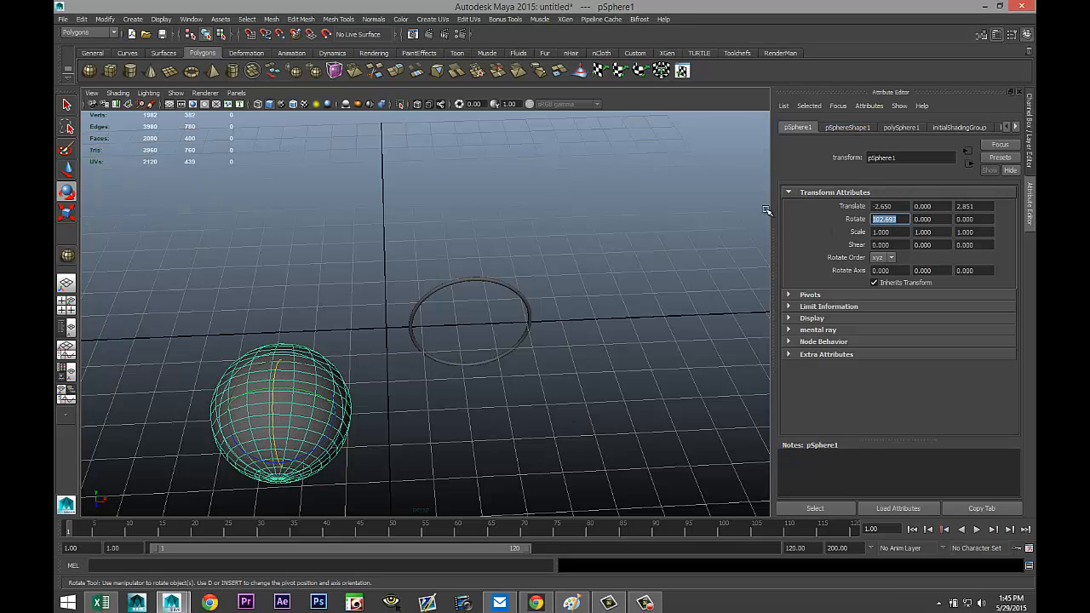
pyautogui.write('90')
pyautogui.press('Return')
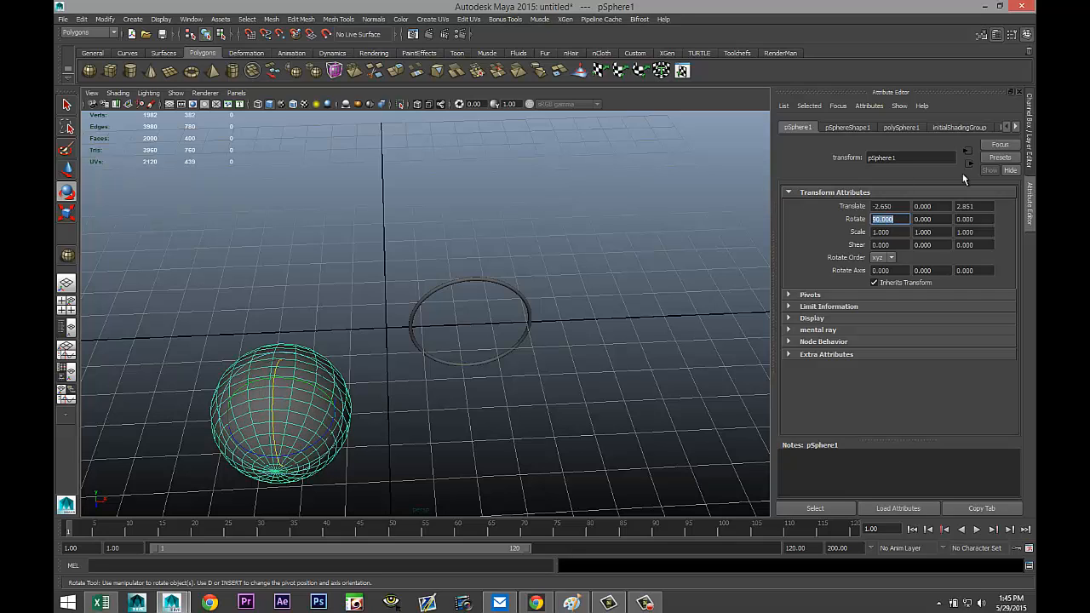
# - Center the sphere on the grid origin by setting its X and Z translation to 0
pyautogui.doubleClick(908, 207)
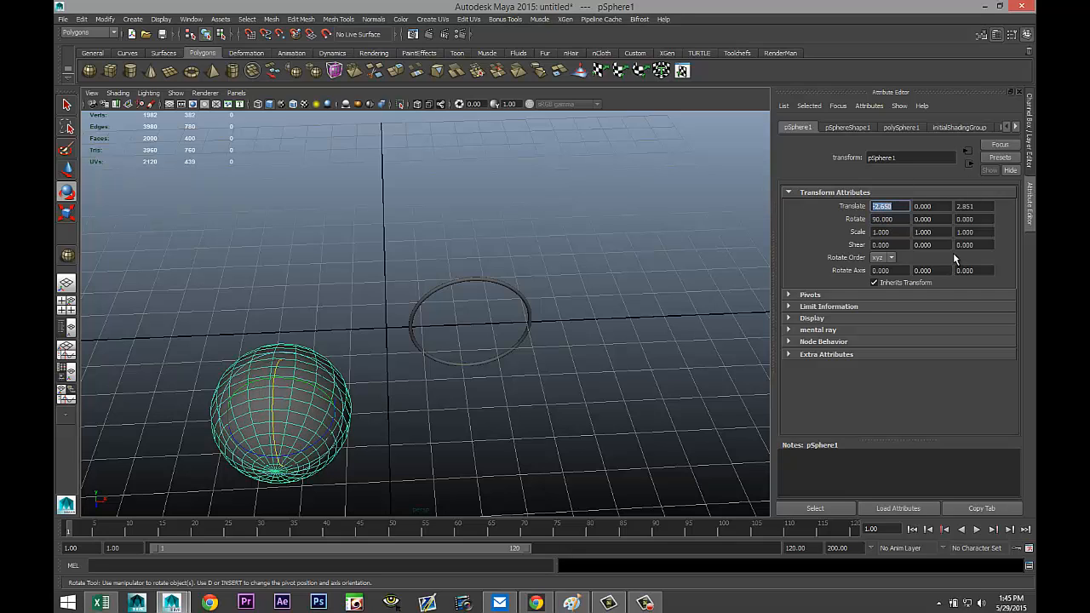
pyautogui.write('0')
pyautogui.doubleClick(966, 207)
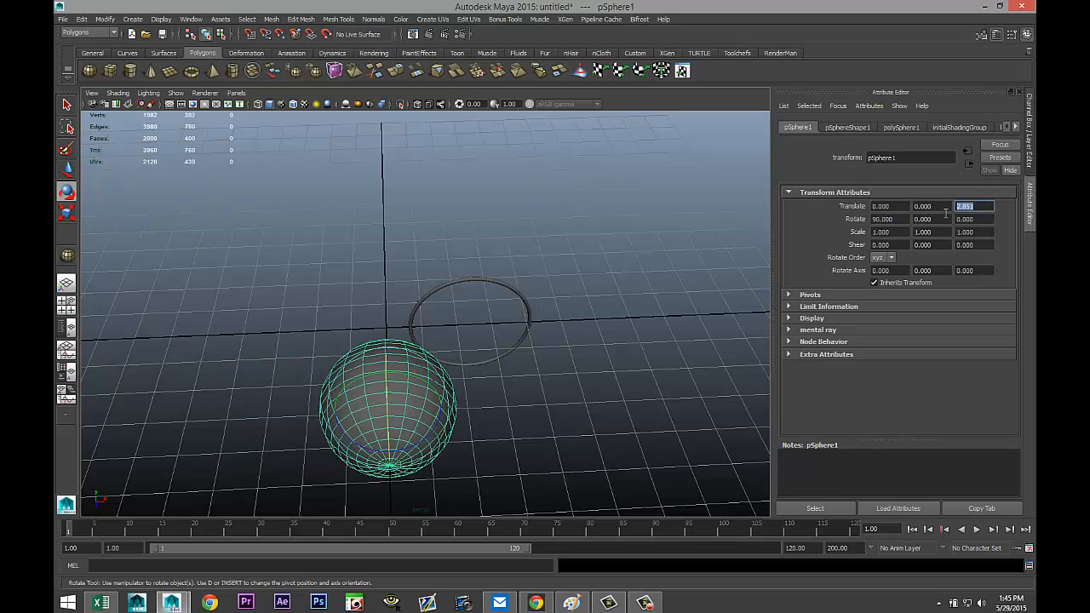
pyautogui.write('0')
pyautogui.click(922, 207)
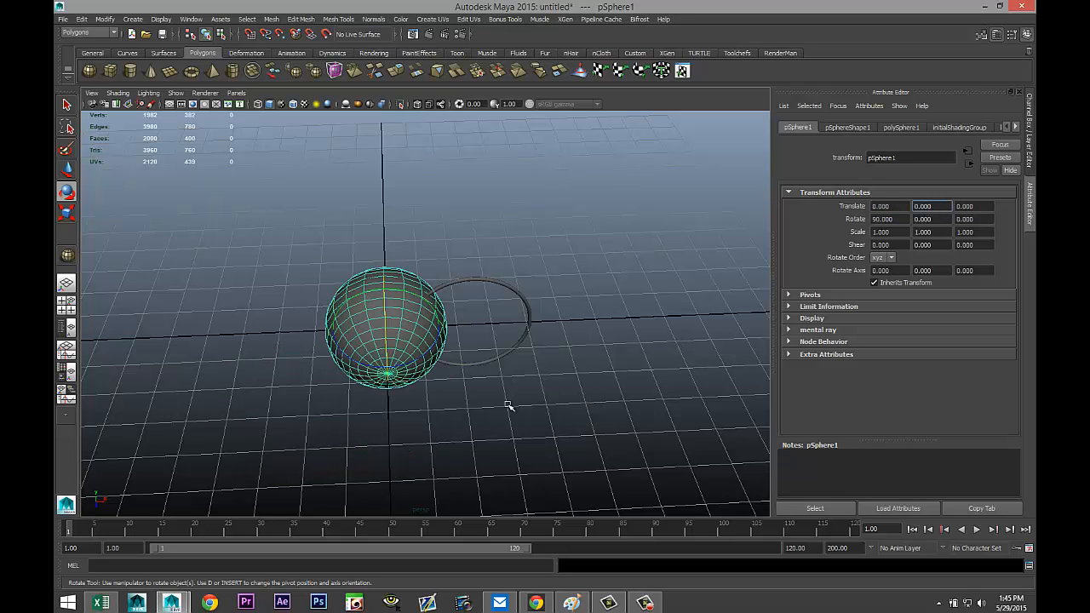
# - Move the sphere along the X axis into the torus ring, to a translation of about 2.39
pyautogui.click(264, 308)
pyautogui.click(352, 319)
pyautogui.press('w')
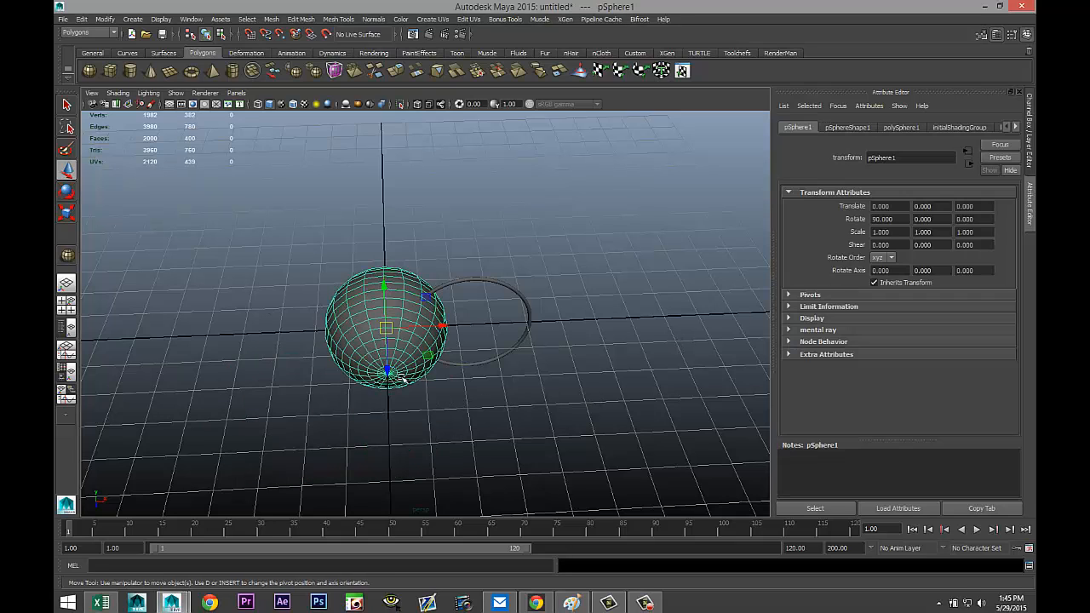
pyautogui.moveTo(443, 326); pyautogui.dragTo(528, 324)
# - In the front view, set the sphere's axis and height subdivisions to 40 each
pyautogui.click(66, 303)
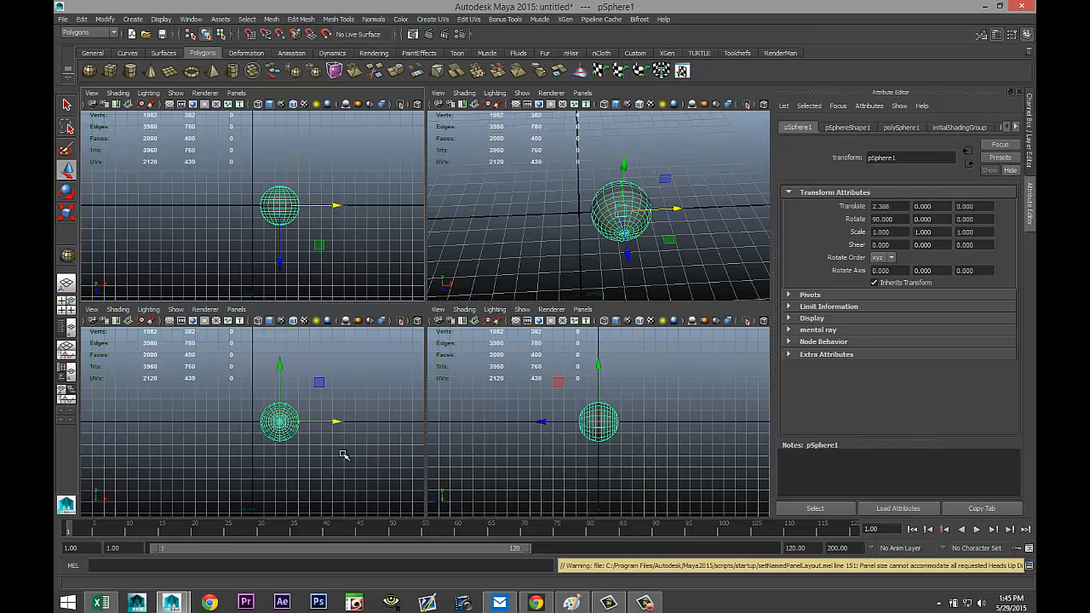
pyautogui.press('space')
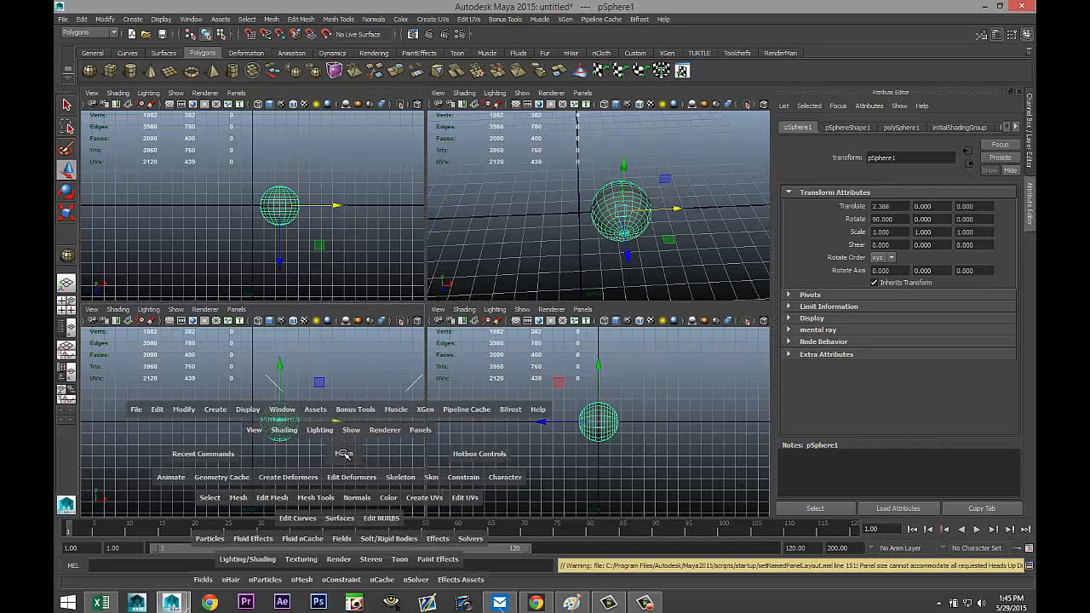
pyautogui.scroll(5, 517, 436)
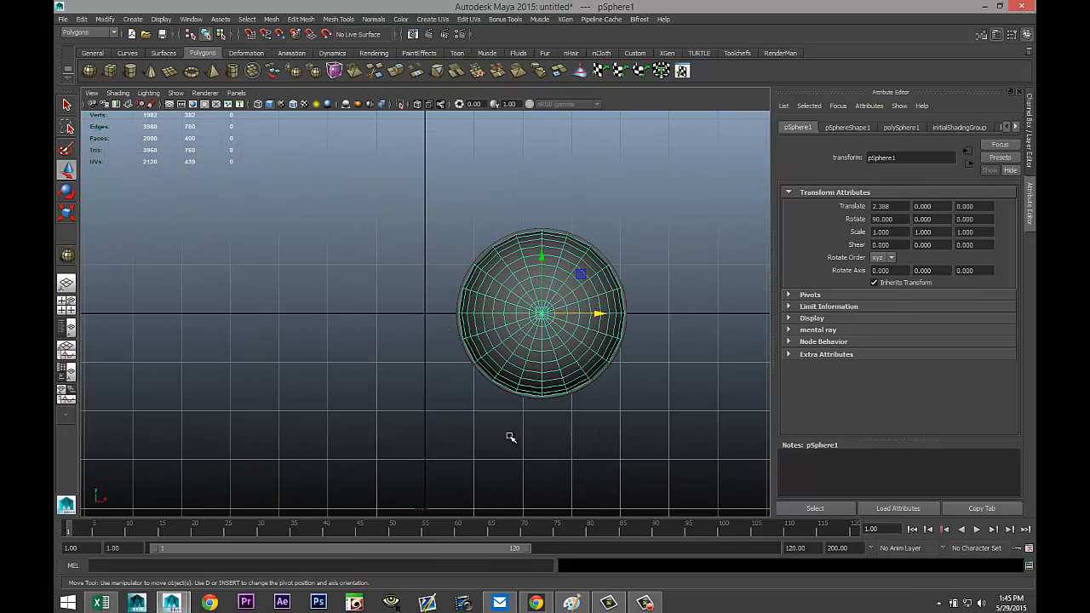
pyautogui.press('f')
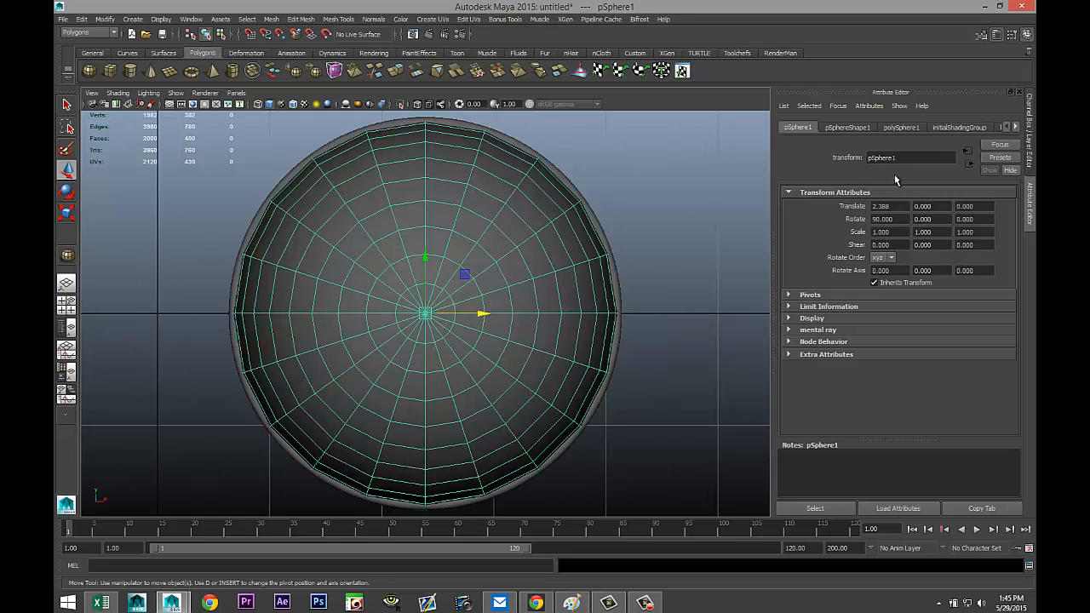
pyautogui.click(864, 129)
pyautogui.click(909, 130)
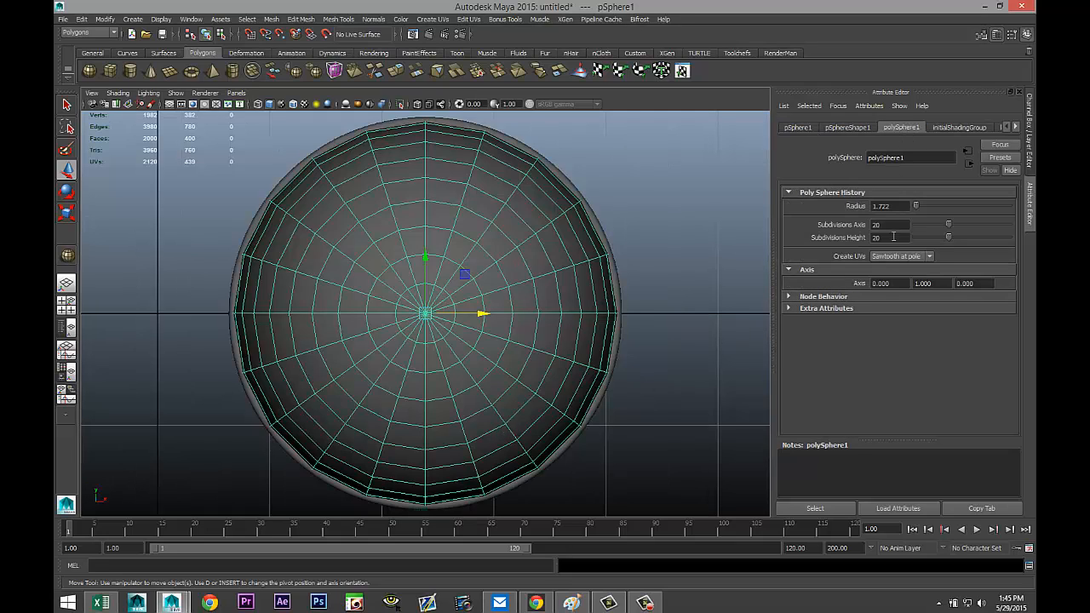
pyautogui.click(888, 225)
pyautogui.write('40')
pyautogui.press('Tab')
pyautogui.write('40')
pyautogui.press('Return')
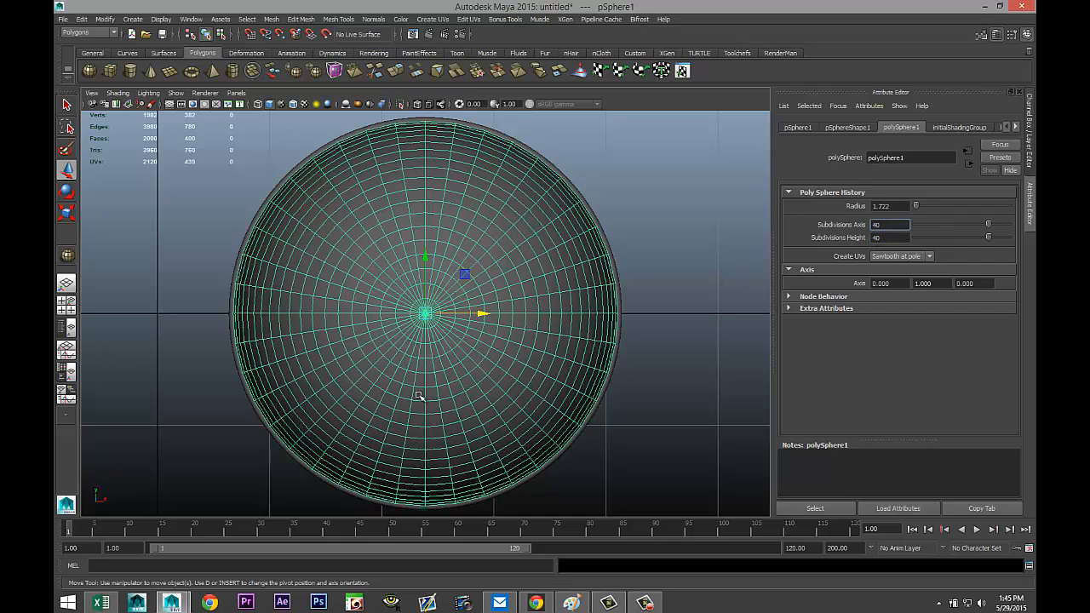
# - In the top view, delete the sphere's faces on the negative Z side of the ring, keeping the front half
pyautogui.click(65, 306)
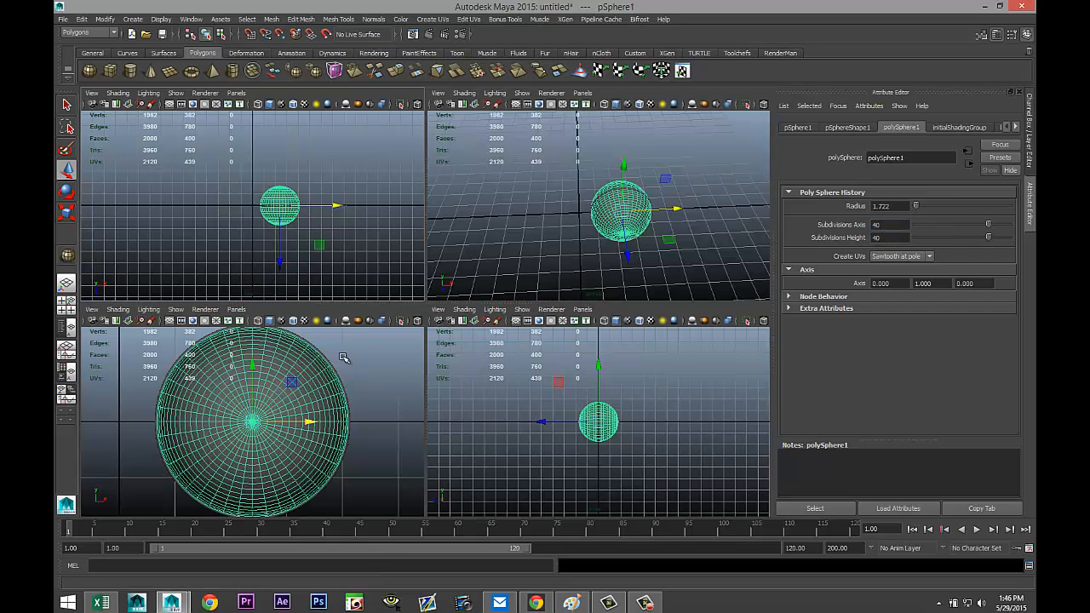
pyautogui.scroll(3, 529, 264)
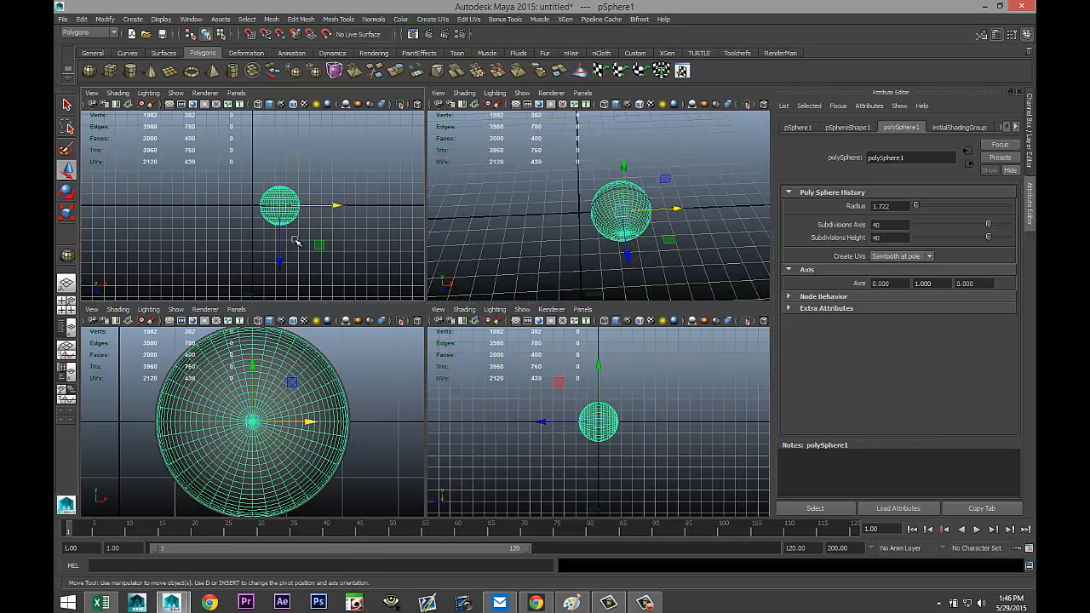
pyautogui.press('space')
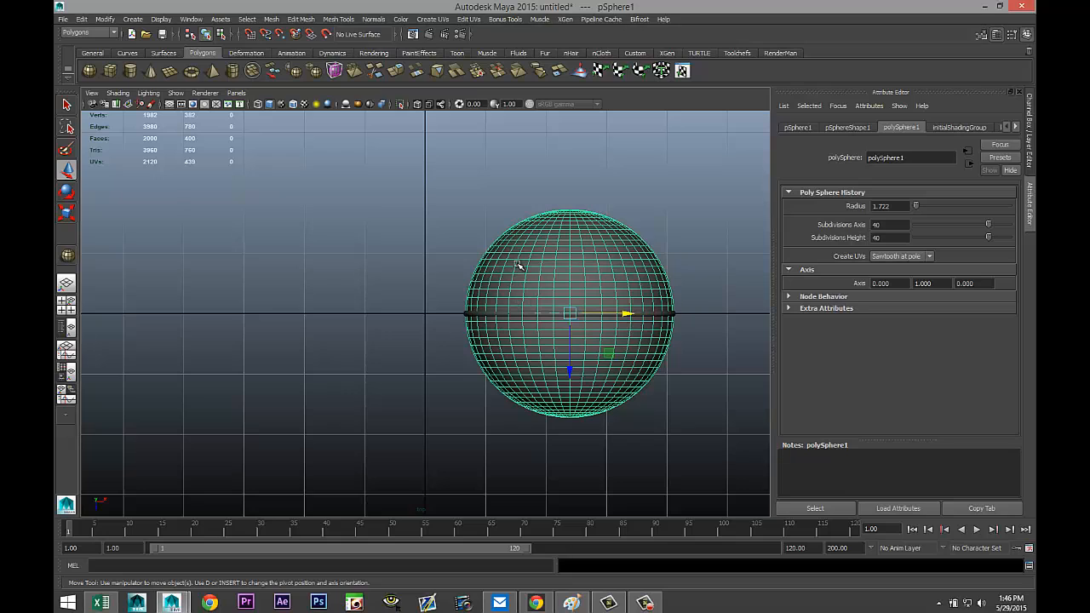
pyautogui.moveTo(517, 265); pyautogui.dragTo(518, 287, button='right')
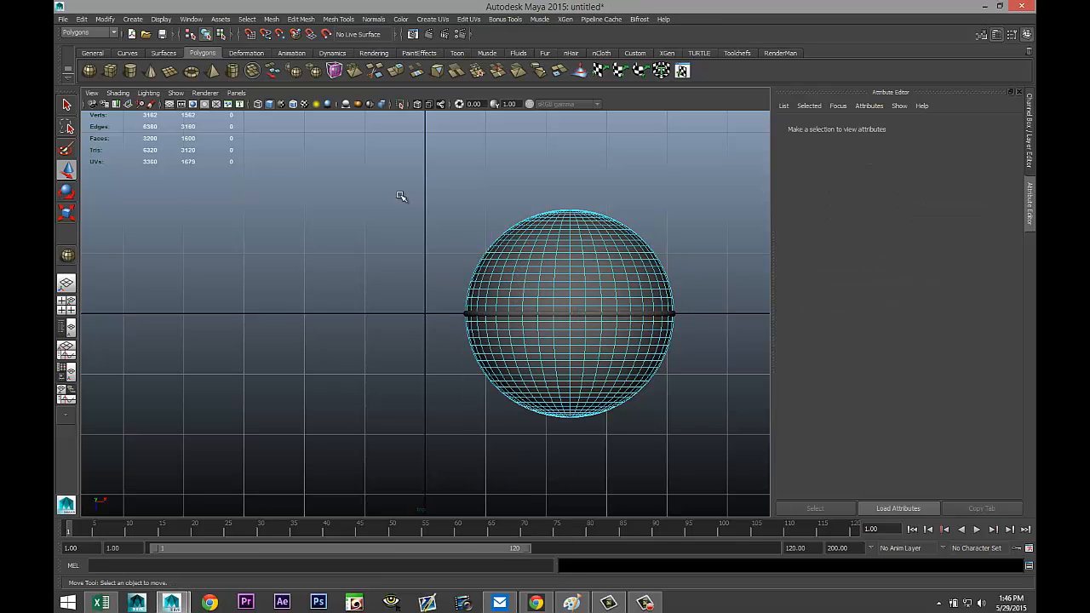
pyautogui.moveTo(379, 176); pyautogui.dragTo(758, 312)
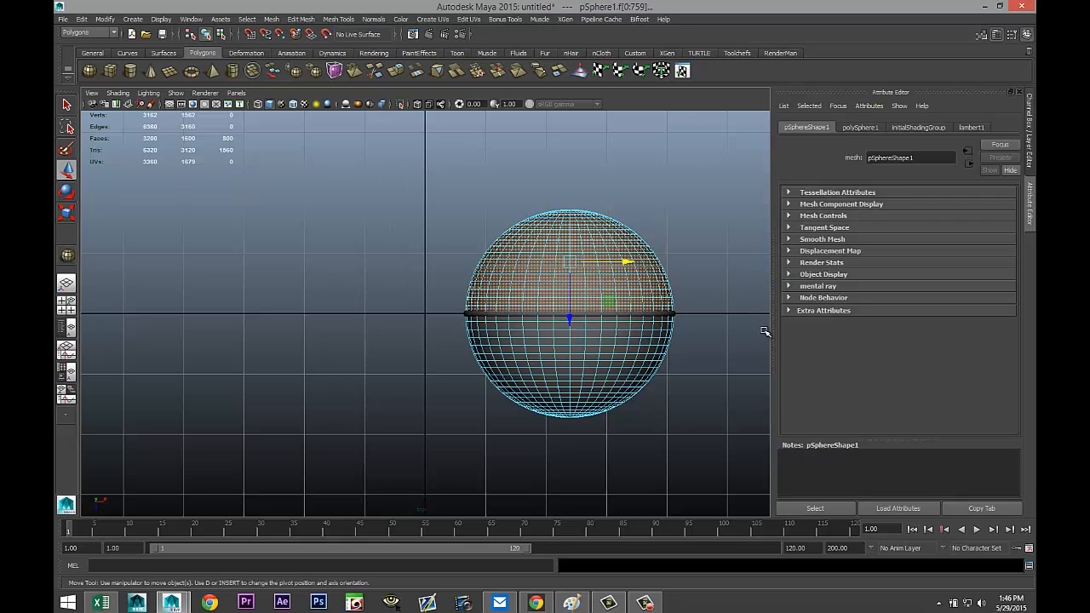
pyautogui.press('Delete')
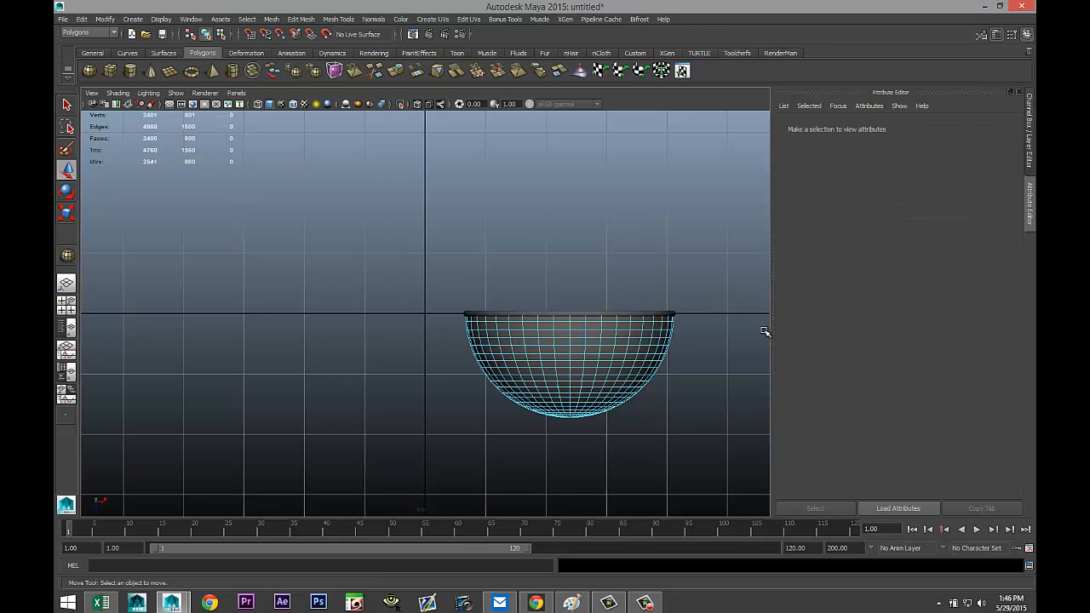
# - Return to object mode and flatten the half-sphere along its local Y axis to a scale of about 0.09
pyautogui.moveTo(589, 372); pyautogui.dragTo(638, 310, button='right')
pyautogui.click(599, 383)
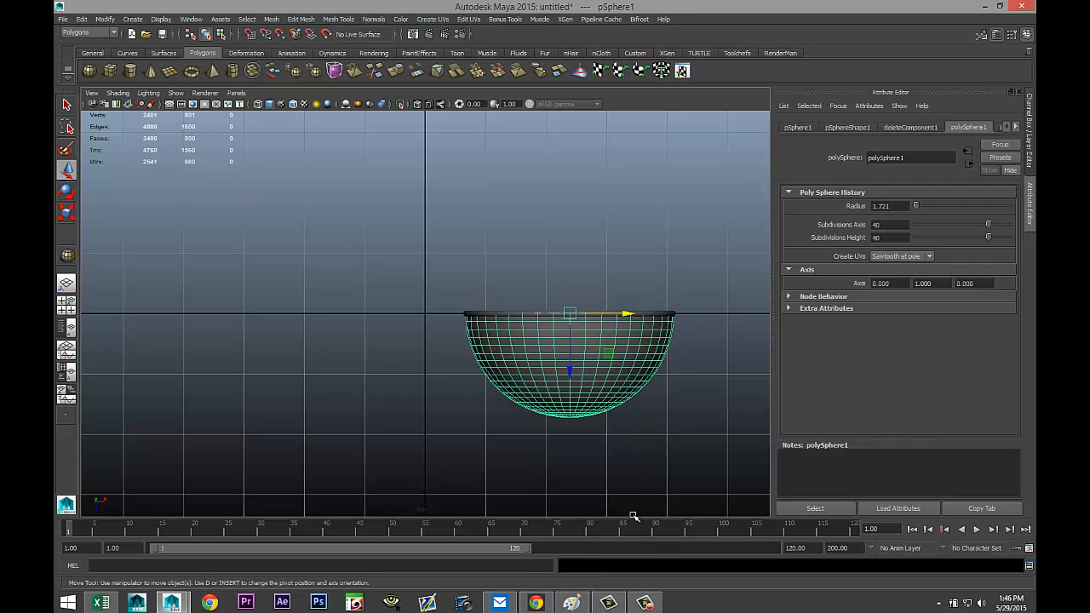
pyautogui.press('r')
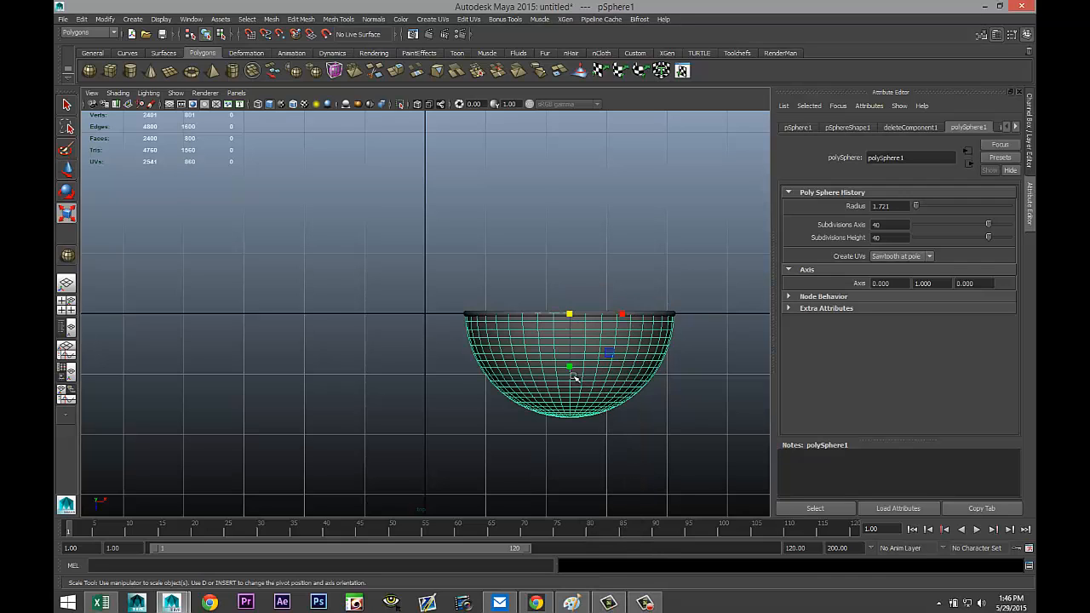
pyautogui.moveTo(569, 366); pyautogui.dragTo(577, 318)
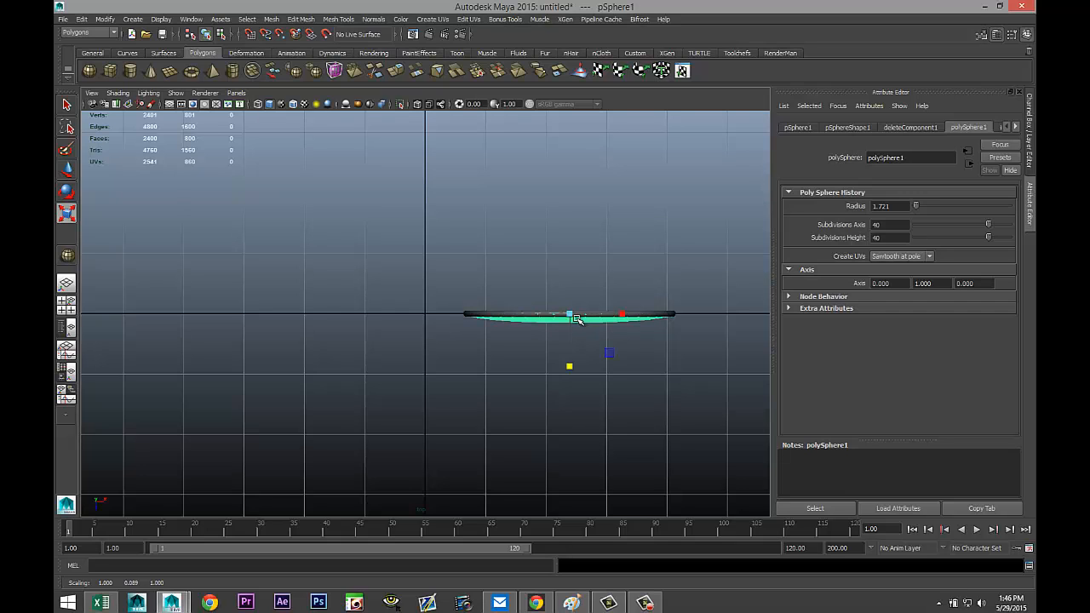
# - Examine how the flattened half-sphere fits inside the torus ring, from the front and in the perspective view
pyautogui.click(70, 304)
pyautogui.press('space')
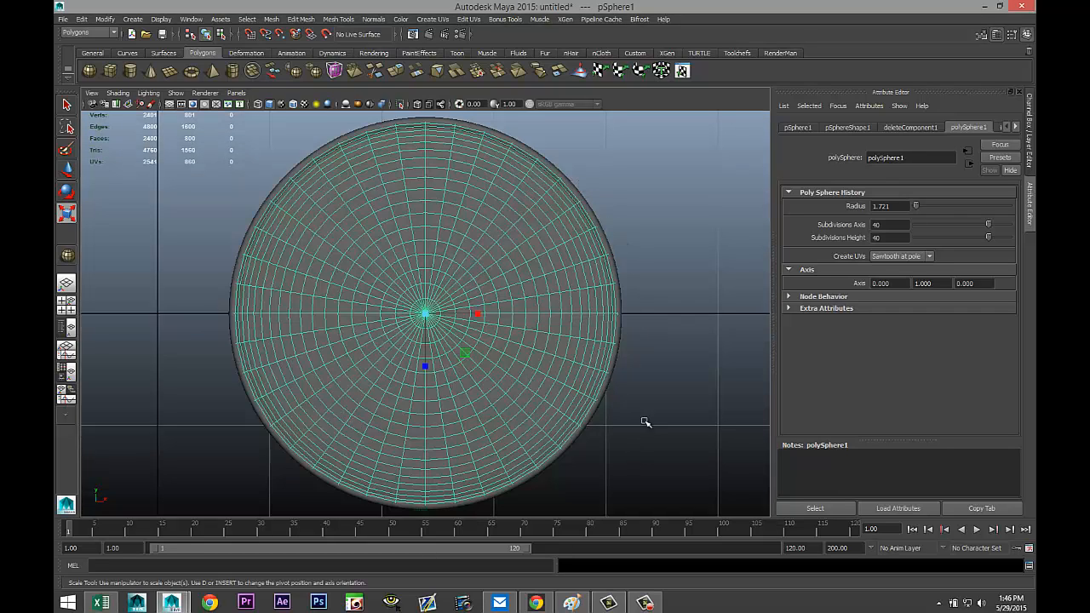
pyautogui.keyDown('alt'); pyautogui.moveTo(628, 418); pyautogui.dragTo(151, 389); pyautogui.keyUp('alt')
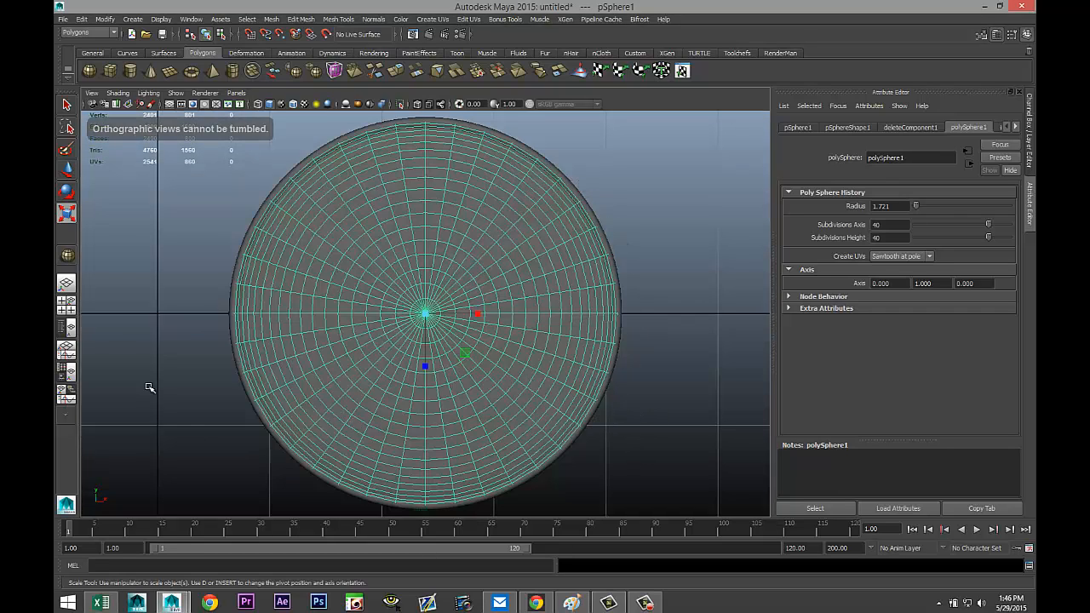
pyautogui.click(69, 305)
pyautogui.press('space')
pyautogui.keyDown('alt'); pyautogui.moveTo(389, 360); pyautogui.dragTo(564, 421); pyautogui.keyUp('alt')
pyautogui.scroll(5, 503, 396)
pyautogui.scroll(2, 564, 422)
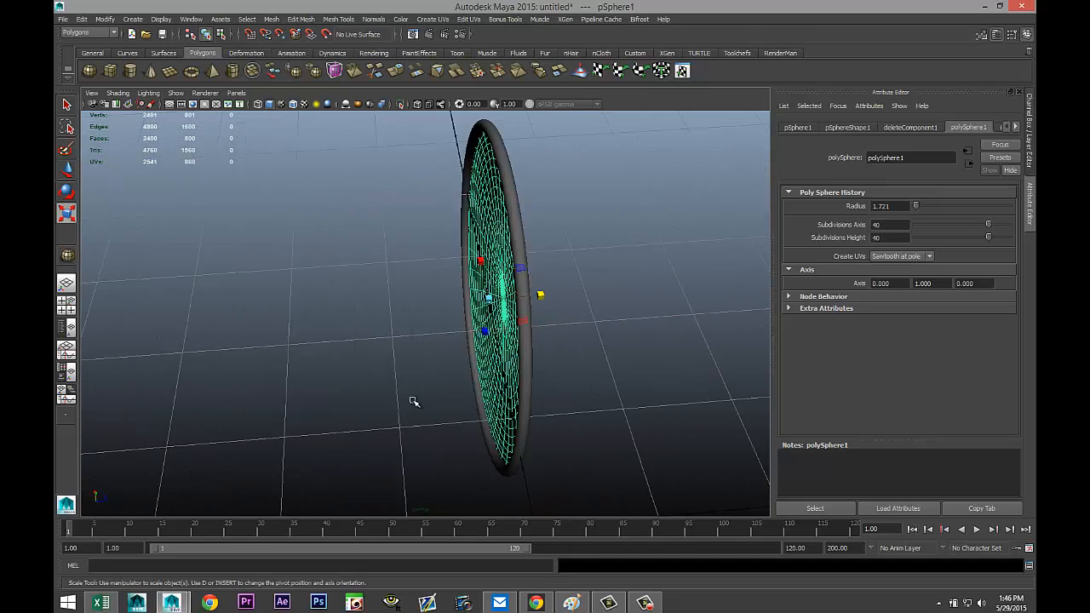
pyautogui.keyDown('alt'); pyautogui.moveTo(413, 401); pyautogui.dragTo(491, 424); pyautogui.keyUp('alt')
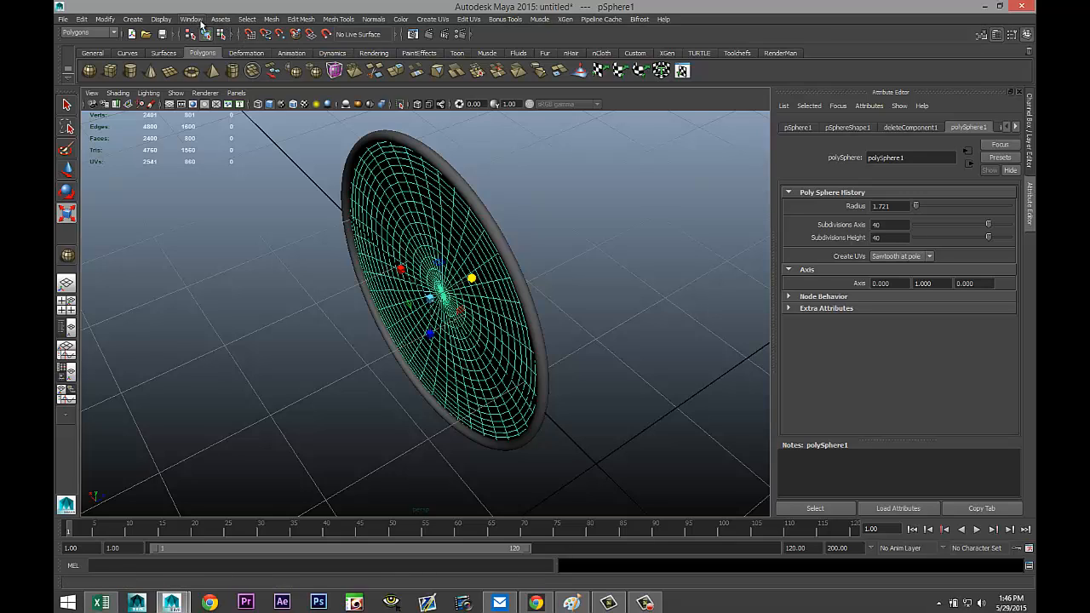
# - Extrude the flattened half-sphere's faces with a thickness of 0.02, and clear the selection
pyautogui.click(302, 20)
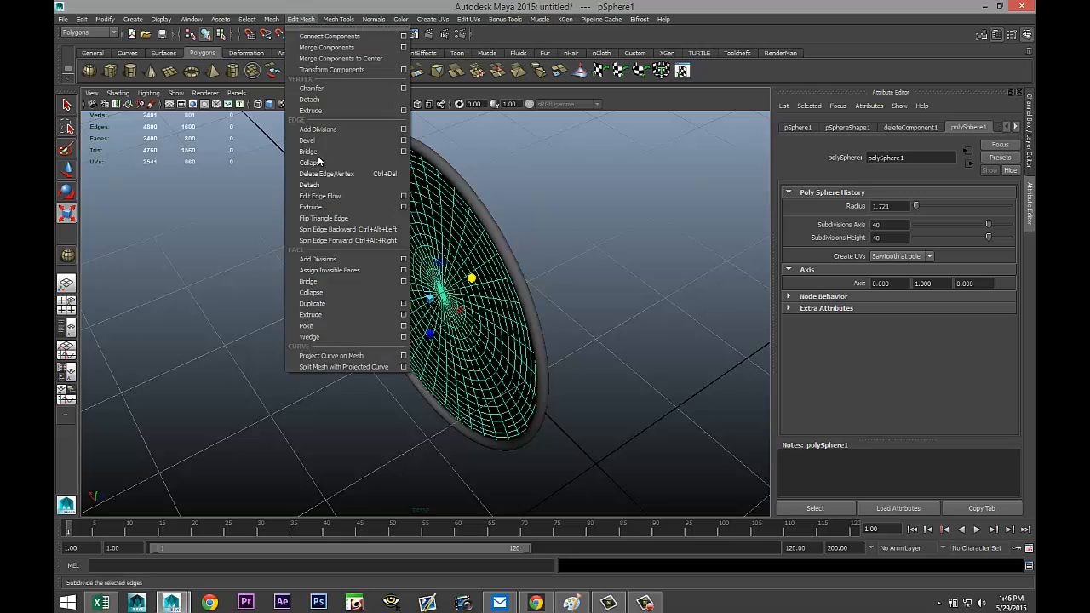
pyautogui.click(330, 315)
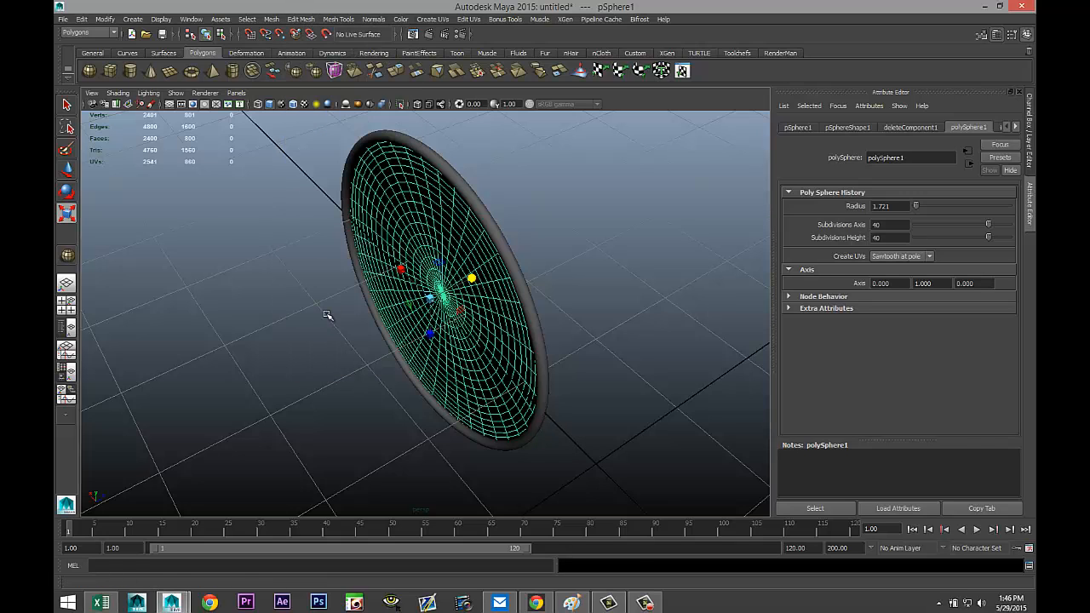
pyautogui.moveTo(437, 181); pyautogui.dragTo(437, 181)
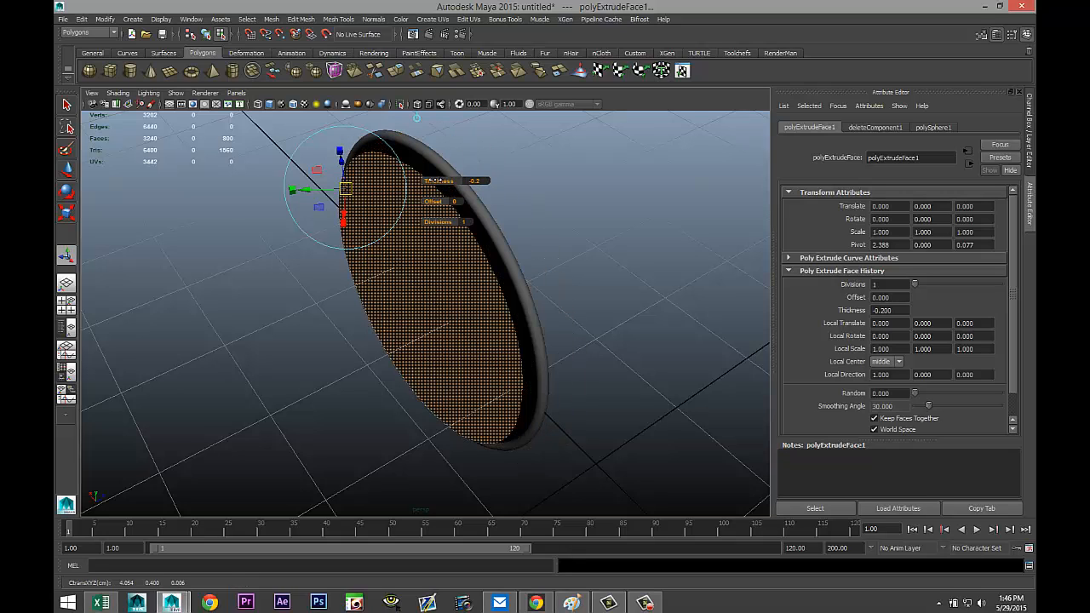
pyautogui.click(482, 181)
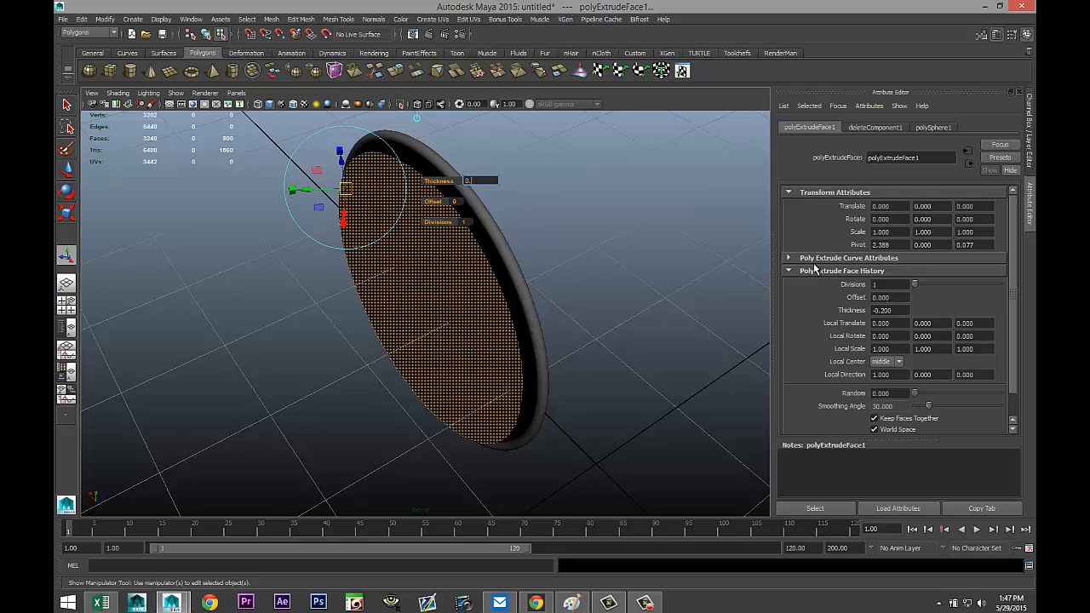
pyautogui.write('0.02')
pyautogui.press('Return')
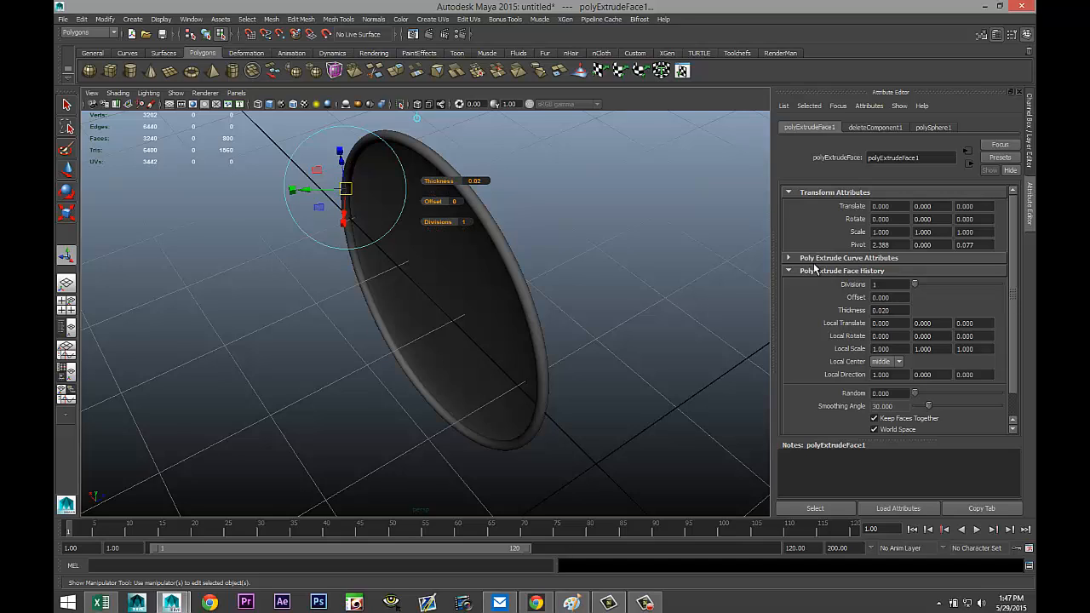
pyautogui.keyDown('alt'); pyautogui.moveTo(689, 417); pyautogui.dragTo(491, 372); pyautogui.keyUp('alt')
pyautogui.click(638, 440)
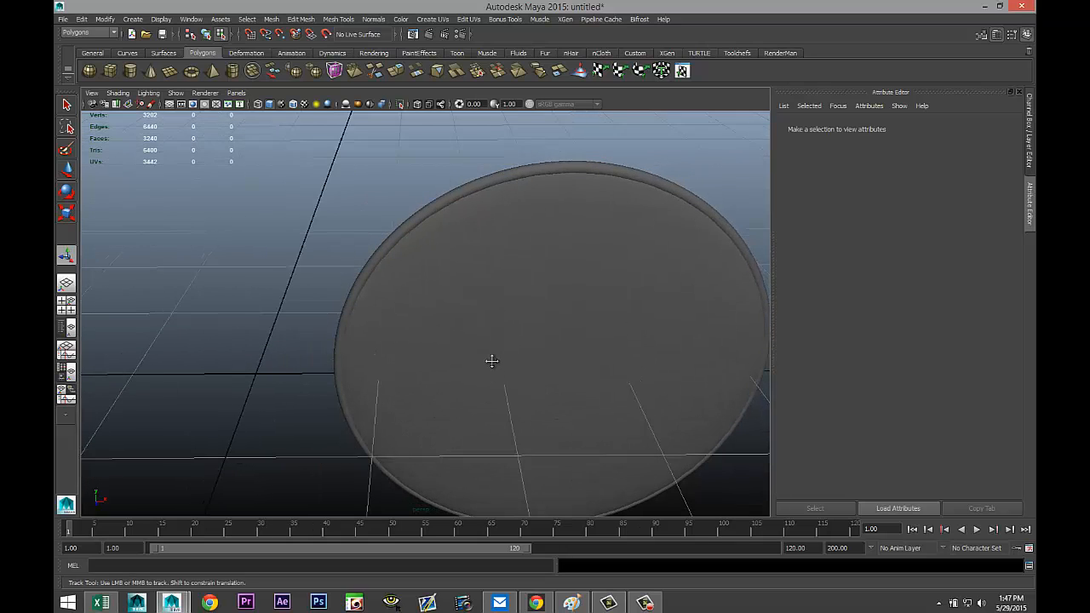
pyautogui.moveTo(489, 361)
pyautogui.keyDown('alt'); pyautogui.mouseDown(button='middle')
pyautogui.moveTo(484, 329)
pyautogui.moveTo(483, 347)
pyautogui.mouseUp(button='middle'); pyautogui.keyUp('alt')
pyautogui.scroll(-3, 483, 361)
pyautogui.scroll(2, 483, 361)
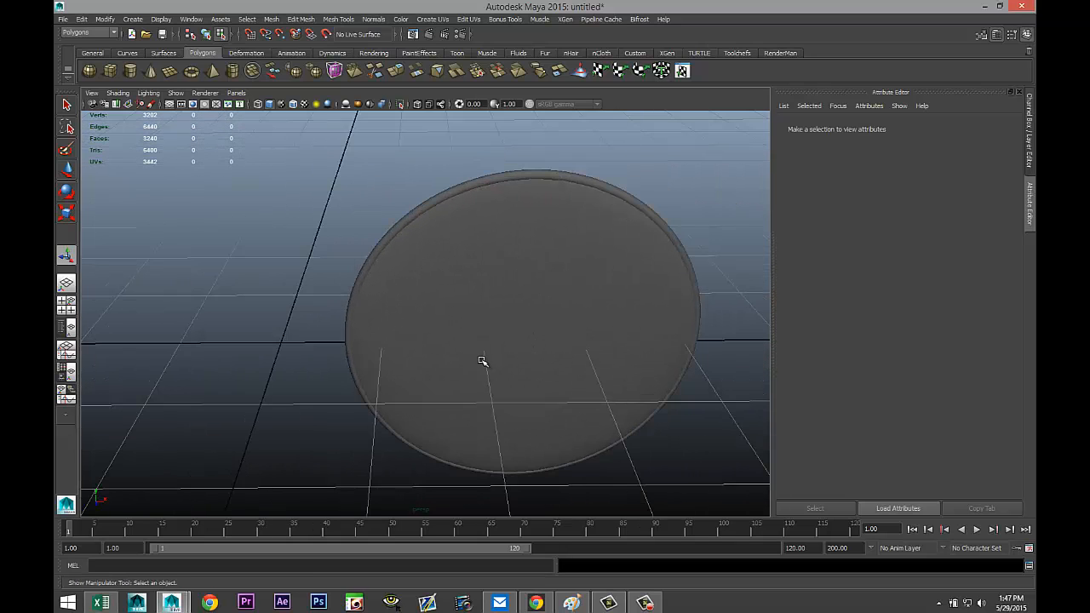
# - Create a small polygon cube on the grid beside the ring, in front of the X axis
pyautogui.moveTo(228, 326)
pyautogui.keyDown('alt'); pyautogui.mouseDown()
pyautogui.moveTo(248, 324)
pyautogui.moveTo(228, 321)
pyautogui.mouseUp(); pyautogui.keyUp('alt')
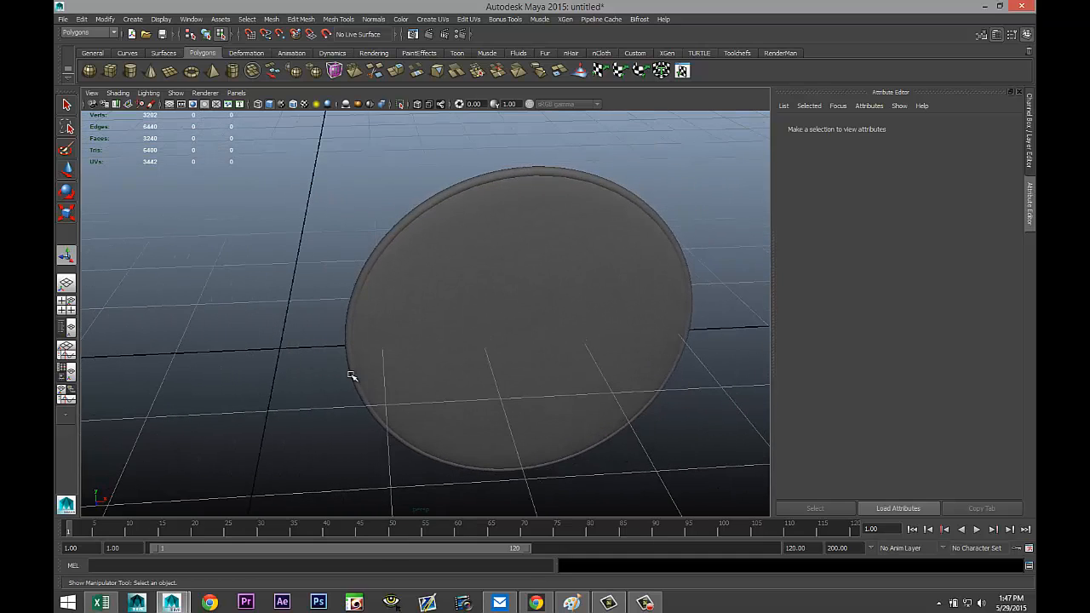
pyautogui.keyDown('alt'); pyautogui.moveTo(417, 390); pyautogui.dragTo(226, 387, button='middle'); pyautogui.keyUp('alt')
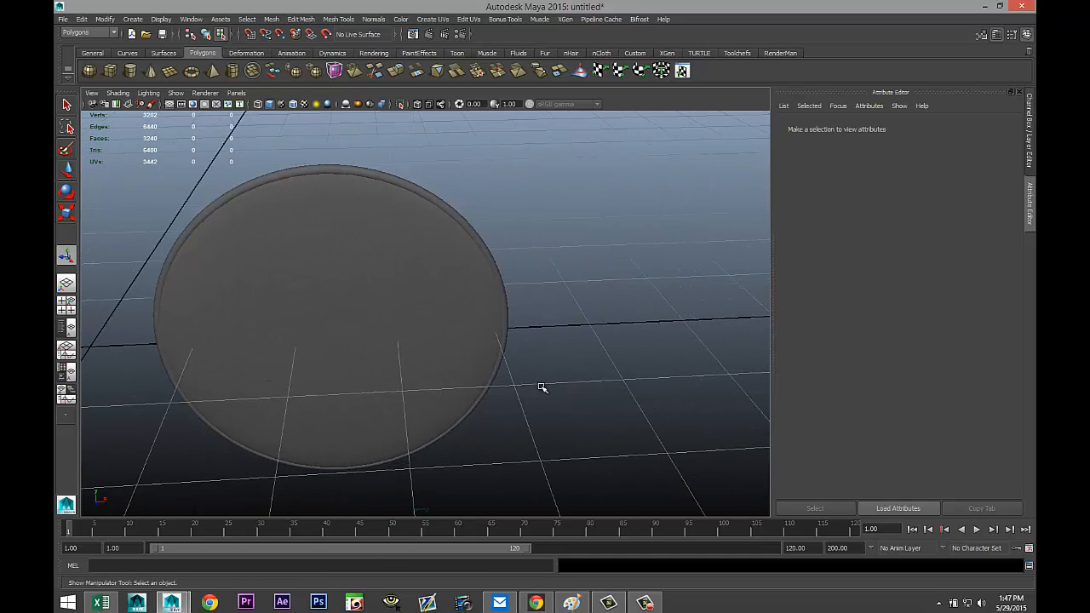
pyautogui.keyDown('alt'); pyautogui.moveTo(542, 388); pyautogui.dragTo(505, 350, button='middle'); pyautogui.keyUp('alt')
pyautogui.keyDown('alt'); pyautogui.moveTo(537, 389); pyautogui.dragTo(534, 390); pyautogui.keyUp('alt')
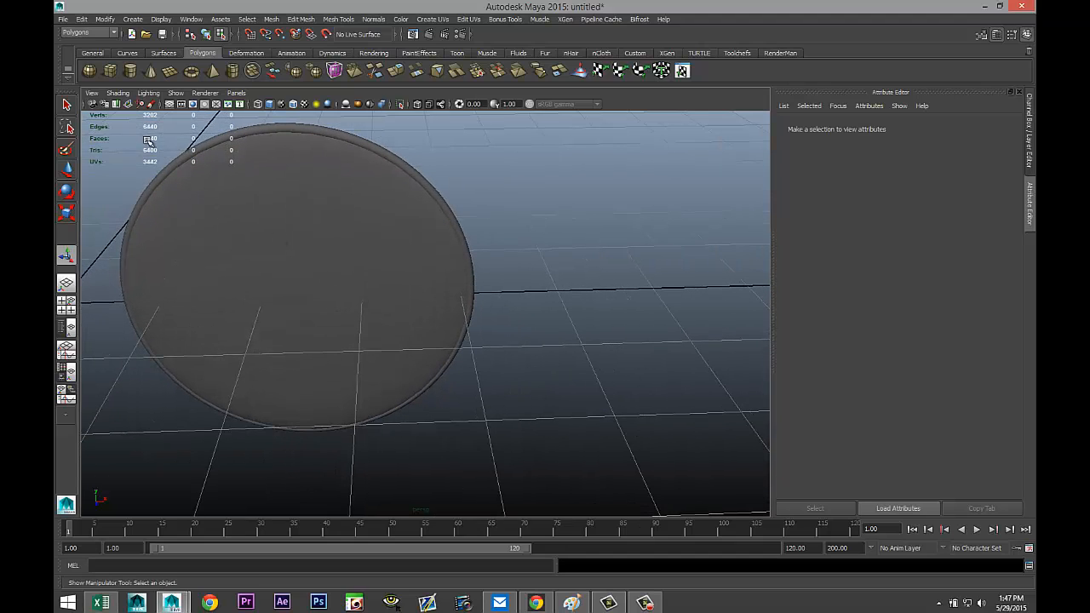
pyautogui.click(110, 71)
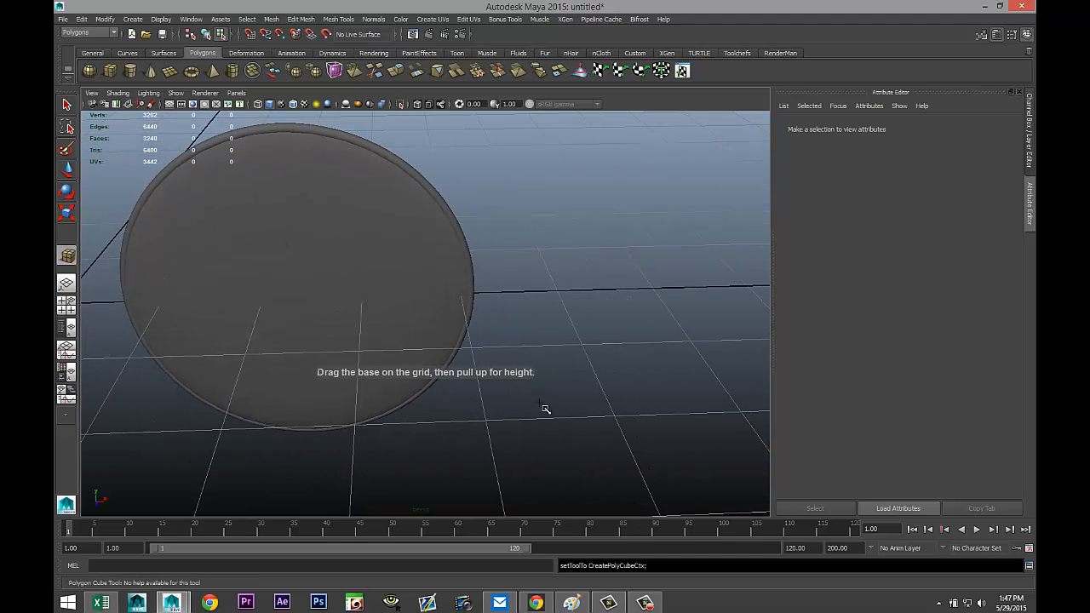
pyautogui.moveTo(534, 402); pyautogui.dragTo(584, 404)
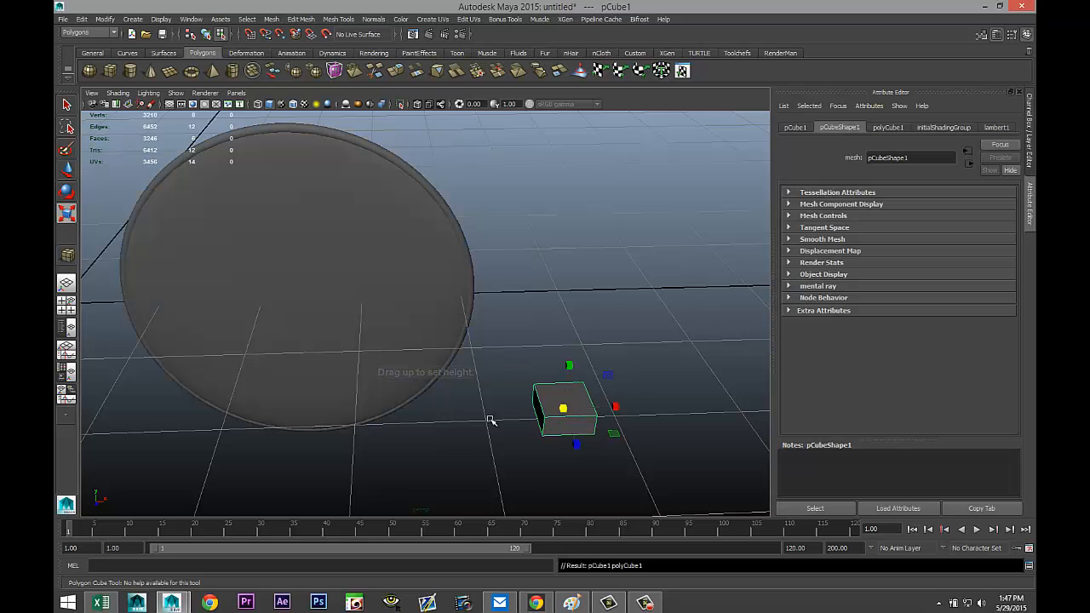
# - In the top view, move the cube along Z to about -0.010, in line with the ring
pyautogui.press('space')
pyautogui.press('space')
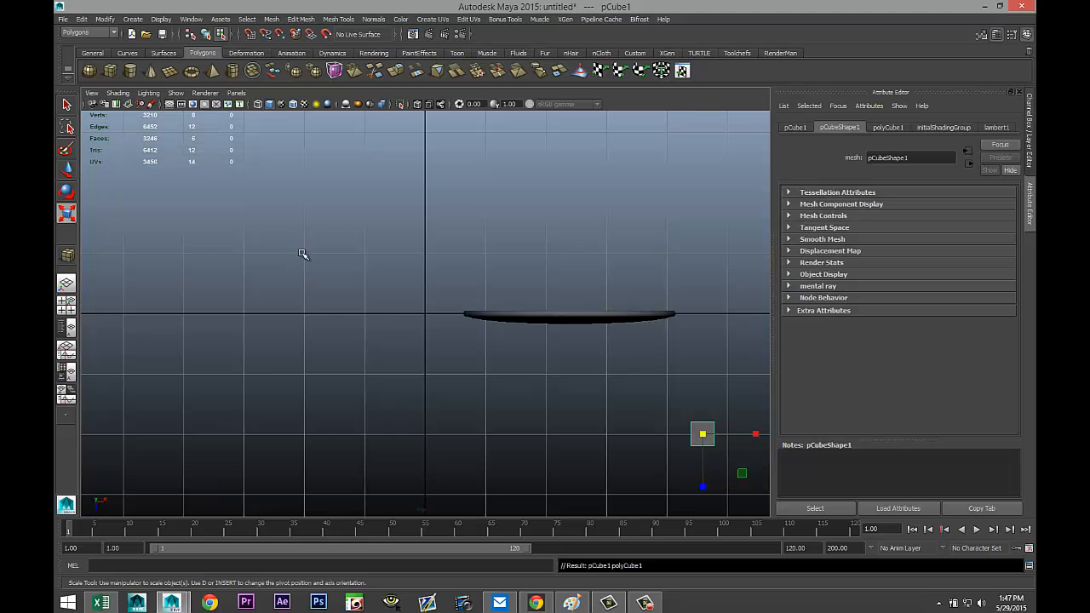
pyautogui.press('r')
pyautogui.press('w')
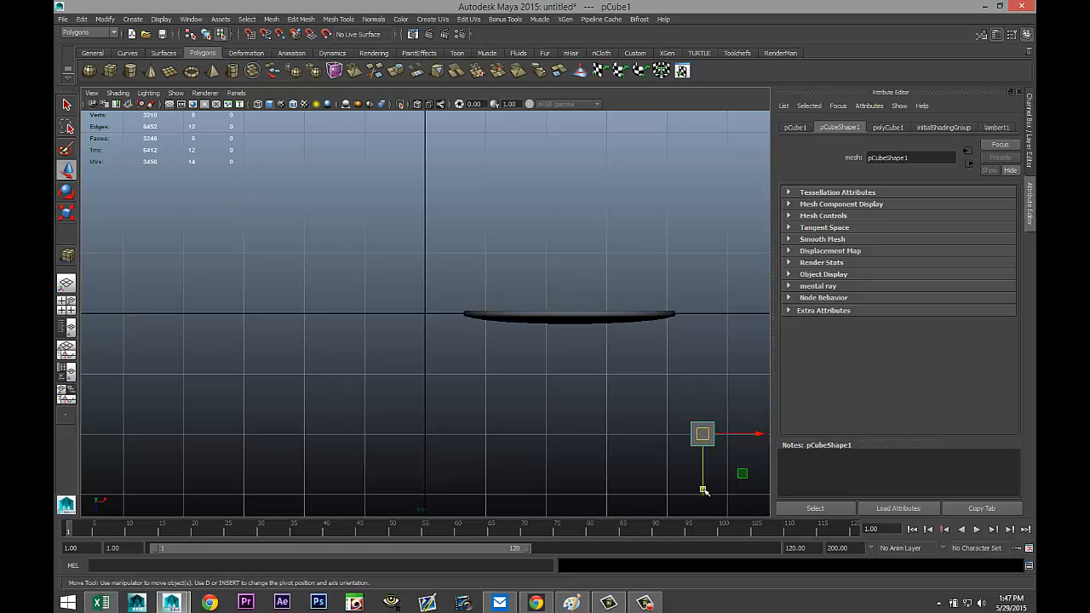
pyautogui.moveTo(703, 490); pyautogui.dragTo(700, 369)
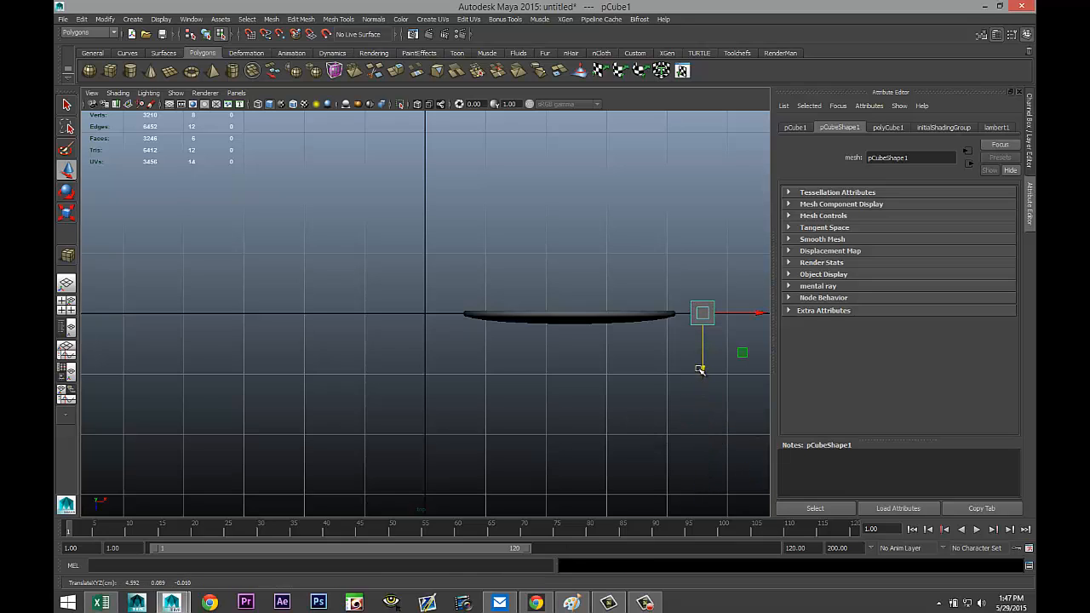
# - Scale the cube down uniformly to about 0.128 and move it along X to about 4.165, against the ring's outer edge
pyautogui.press('f')
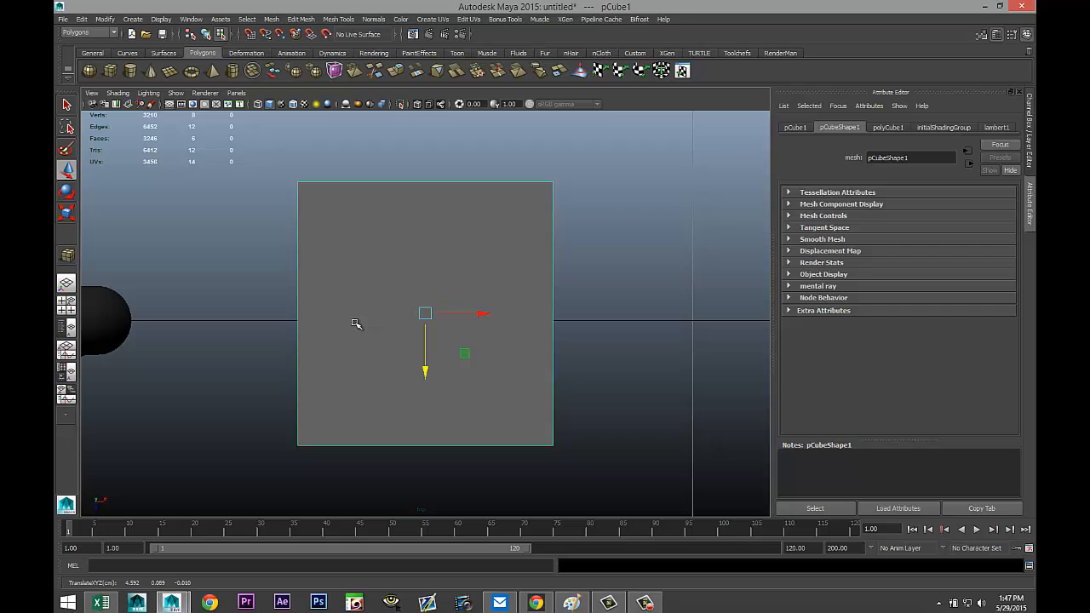
pyautogui.press('r')
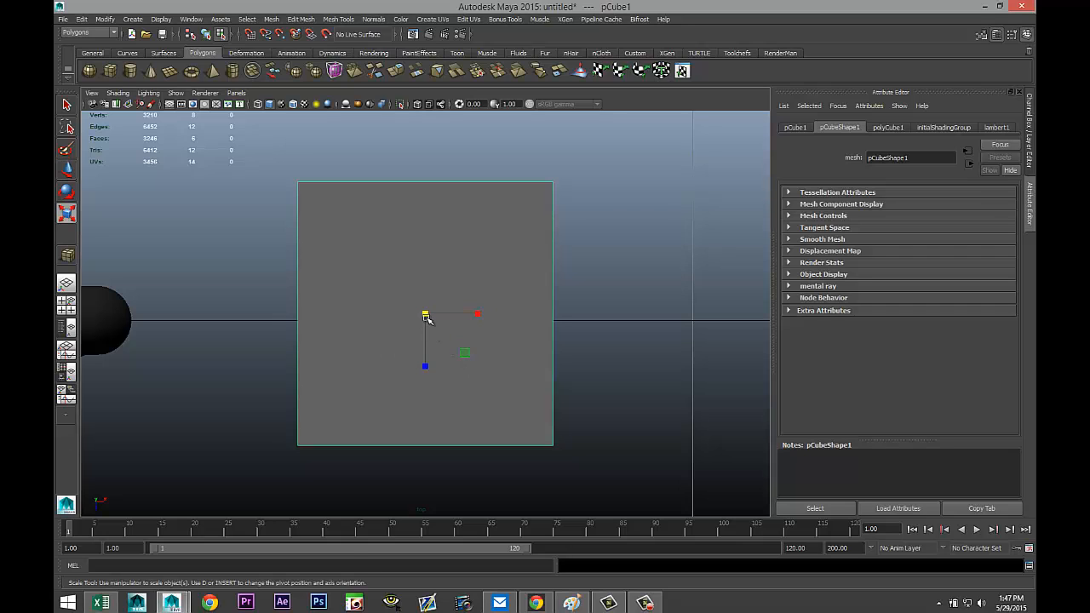
pyautogui.moveTo(427, 316); pyautogui.dragTo(258, 320)
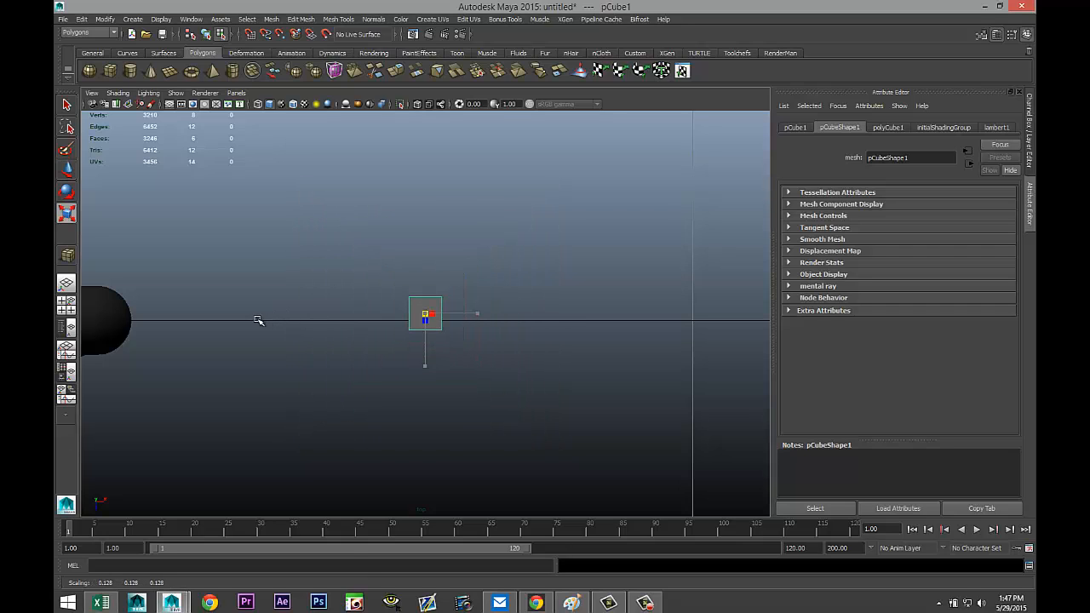
pyautogui.press('w')
pyautogui.moveTo(479, 314); pyautogui.dragTo(204, 325)
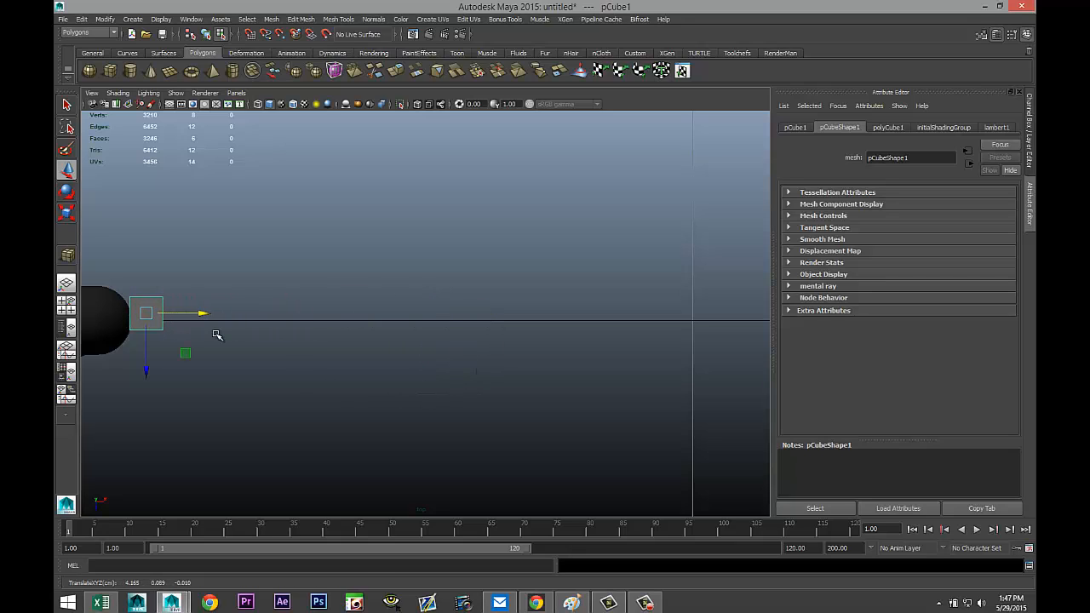
pyautogui.hotkey('ctrl', 'z')
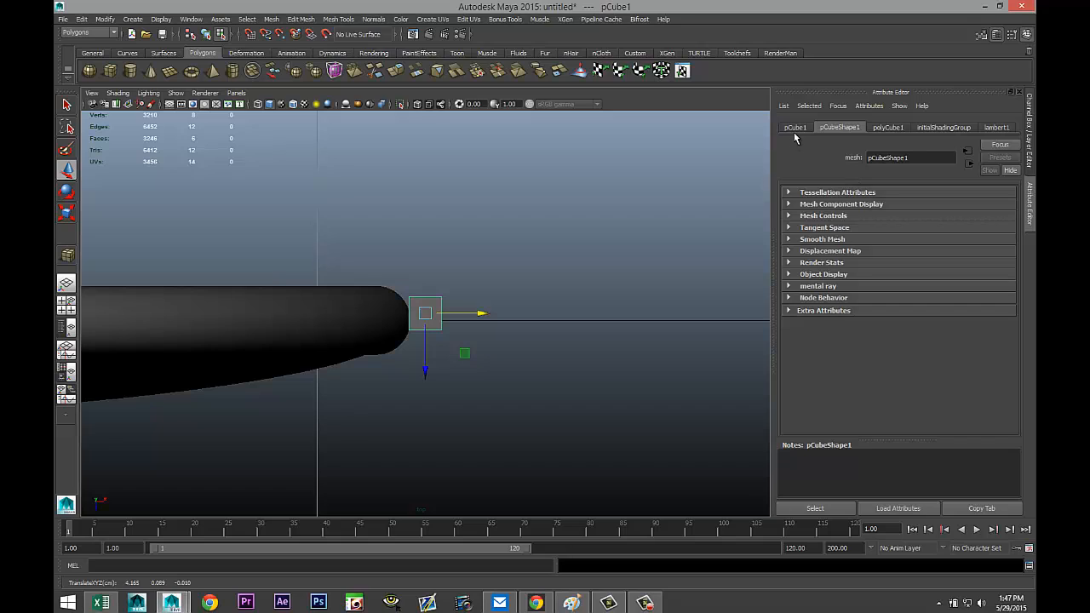
# - Set the cube's Translate Z to 0 so it sits on the ring's centre line
pyautogui.click(795, 128)
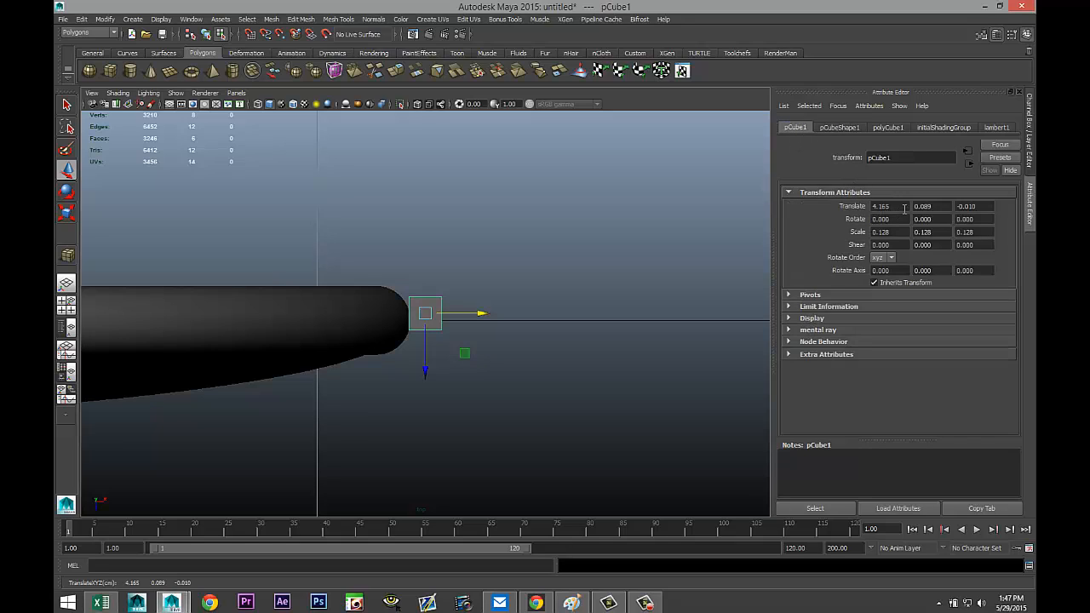
pyautogui.click(977, 207)
pyautogui.write('0')
pyautogui.press('Return')
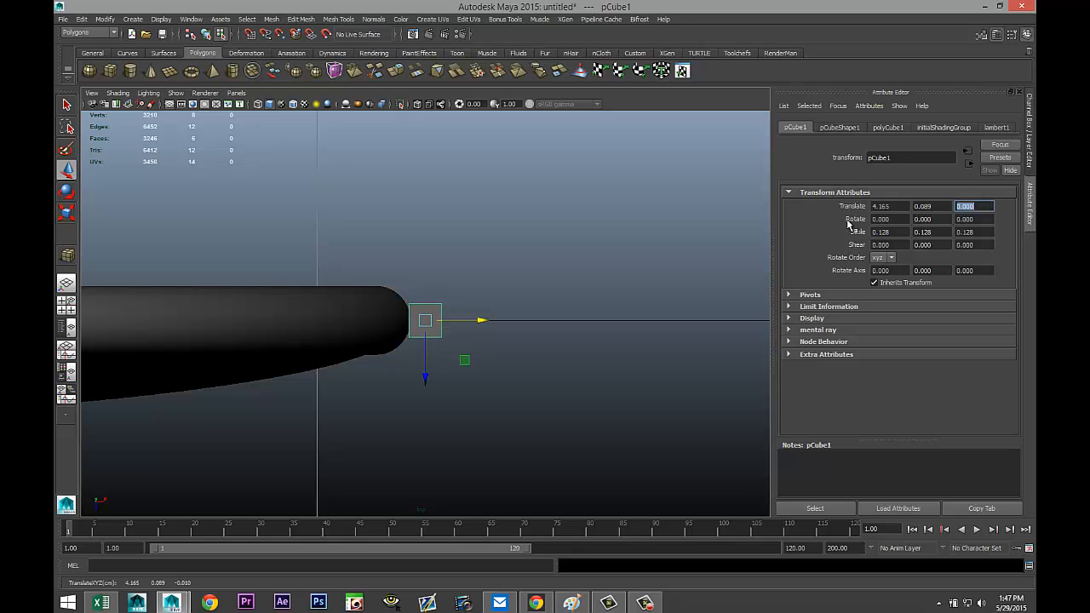
# - In the front view, stretch the cube to a scale of about 0.810 in Y and 0.396 in X
pyautogui.scroll(3, 501, 371)
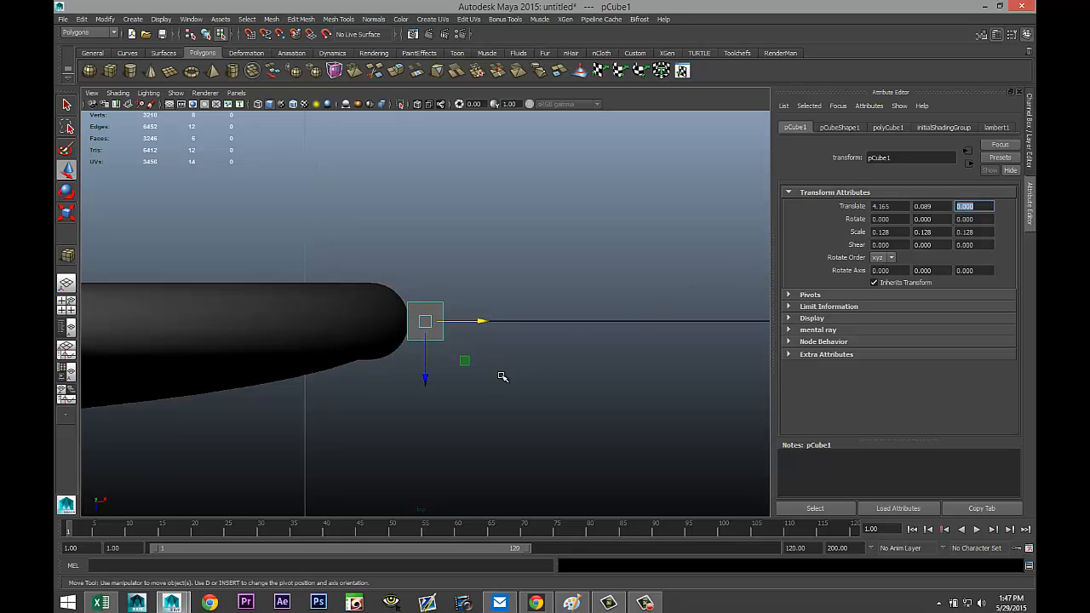
pyautogui.scroll(5, 501, 377)
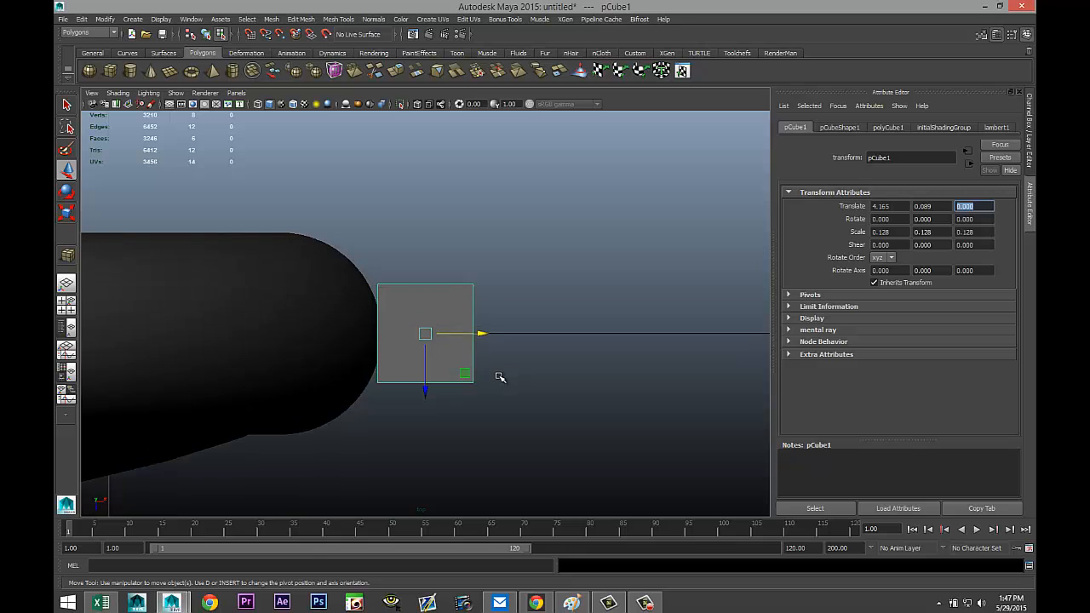
pyautogui.click(67, 303)
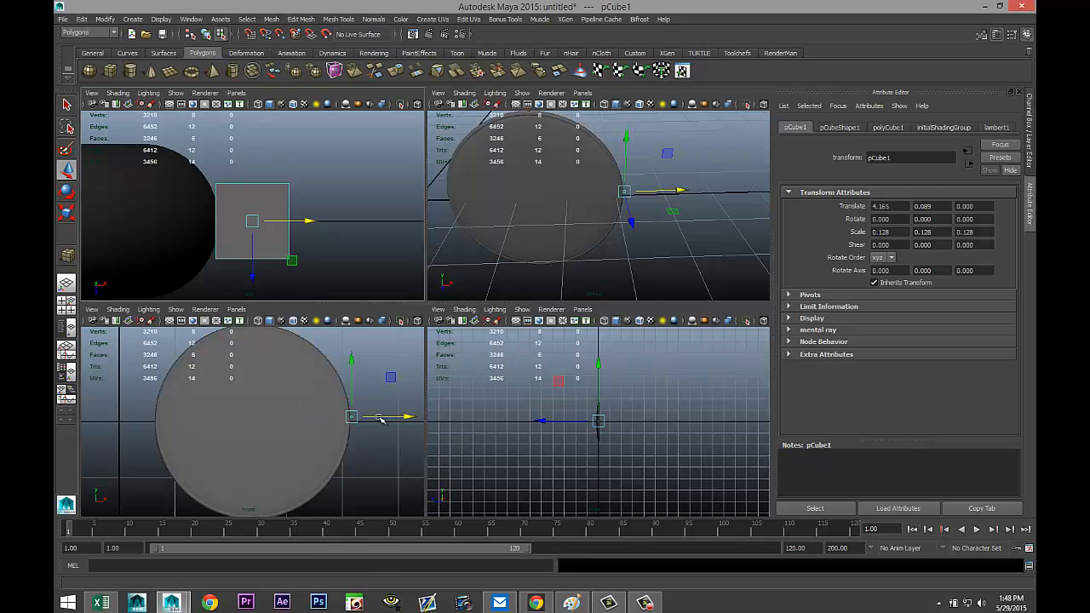
pyautogui.press('space')
pyautogui.scroll(-5, 599, 374)
pyautogui.scroll(4, 589, 378)
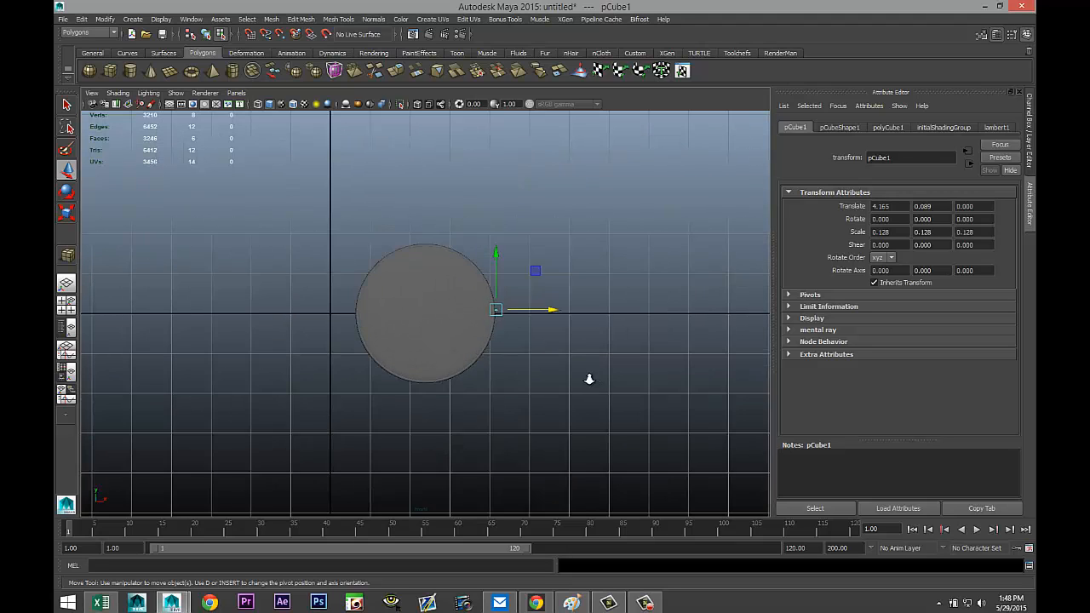
pyautogui.scroll(1, 582, 388)
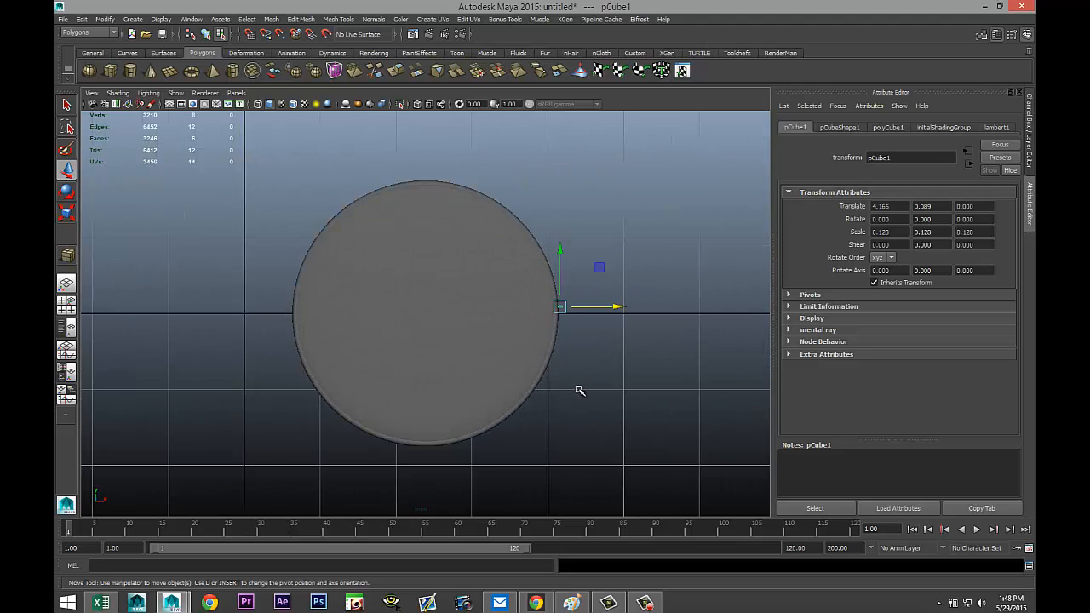
pyautogui.scroll(3, 578, 390)
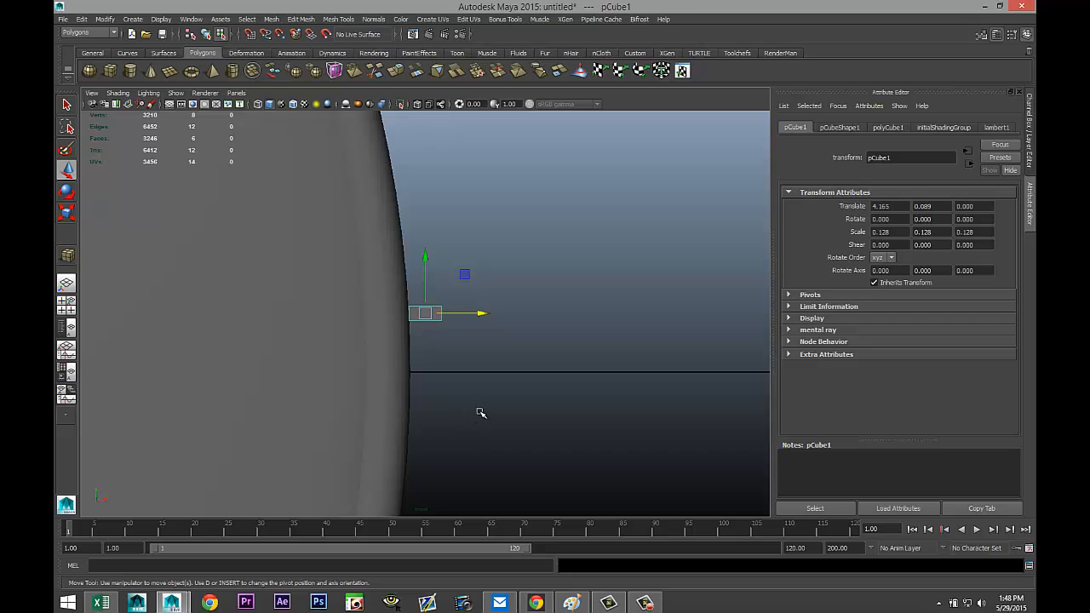
pyautogui.press('r')
pyautogui.moveTo(426, 262); pyautogui.dragTo(433, 207)
pyautogui.moveTo(427, 260); pyautogui.dragTo(431, 217)
pyautogui.moveTo(479, 315); pyautogui.dragTo(589, 328)
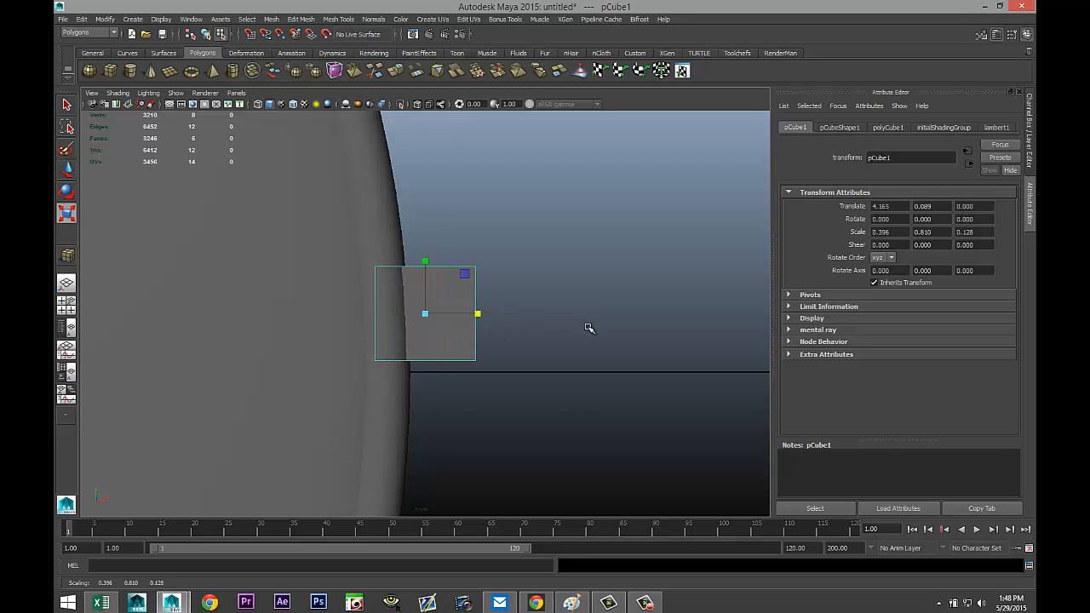
# - Move the cube outward to about 4.214 in X, against the ring's edge, and set its Translate Y to 0
pyautogui.press('w')
pyautogui.moveTo(489, 314); pyautogui.dragTo(514, 325)
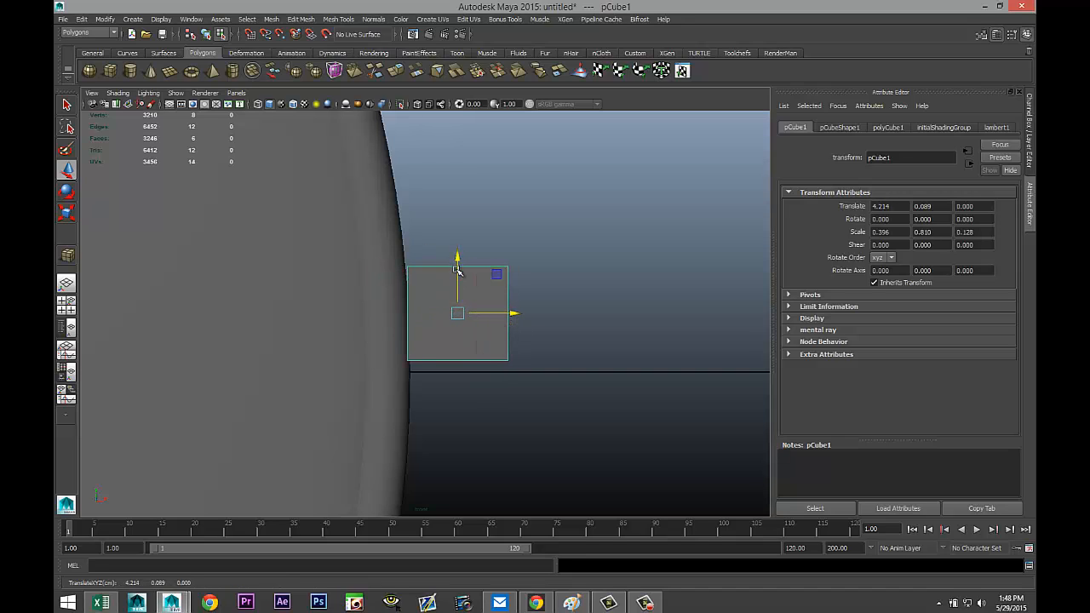
pyautogui.moveTo(456, 257); pyautogui.dragTo(465, 316)
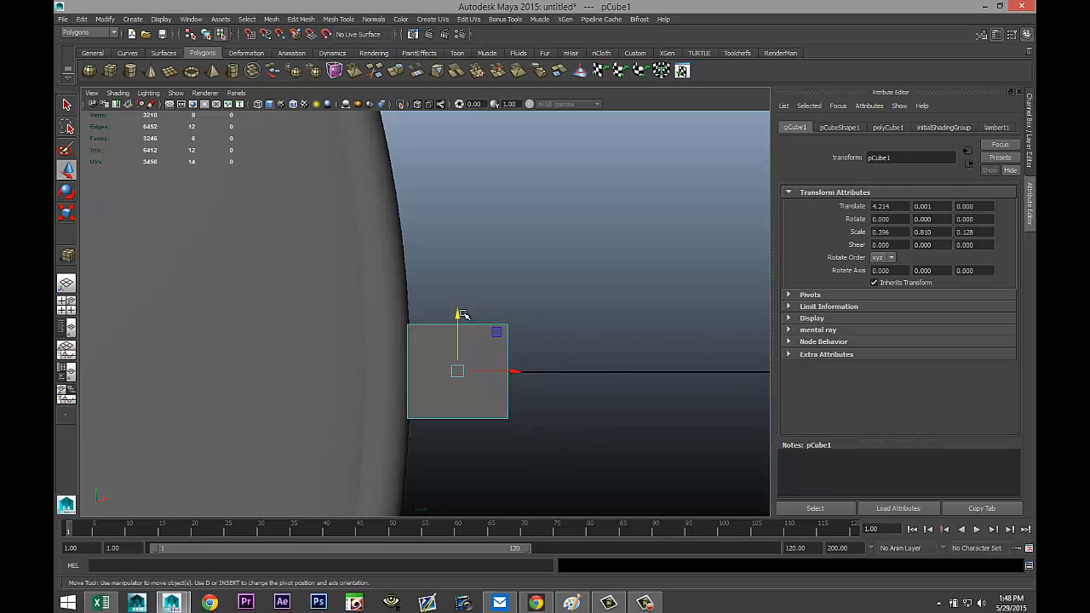
pyautogui.moveTo(459, 318)
pyautogui.mouseDown()
pyautogui.moveTo(460, 295)
pyautogui.moveTo(467, 316)
pyautogui.mouseUp()
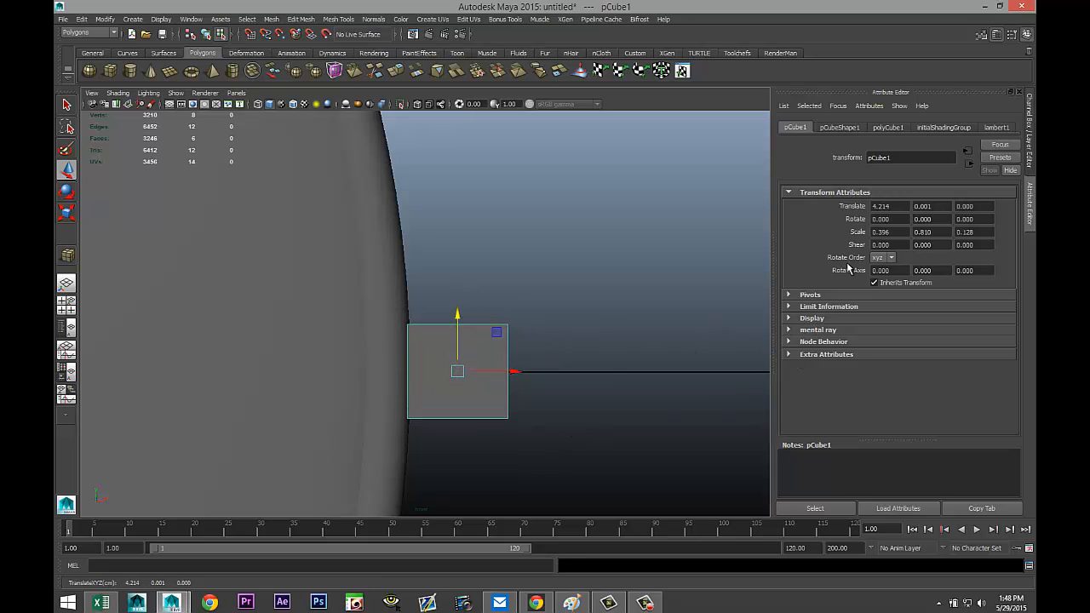
pyautogui.click(928, 206)
pyautogui.press('Return')
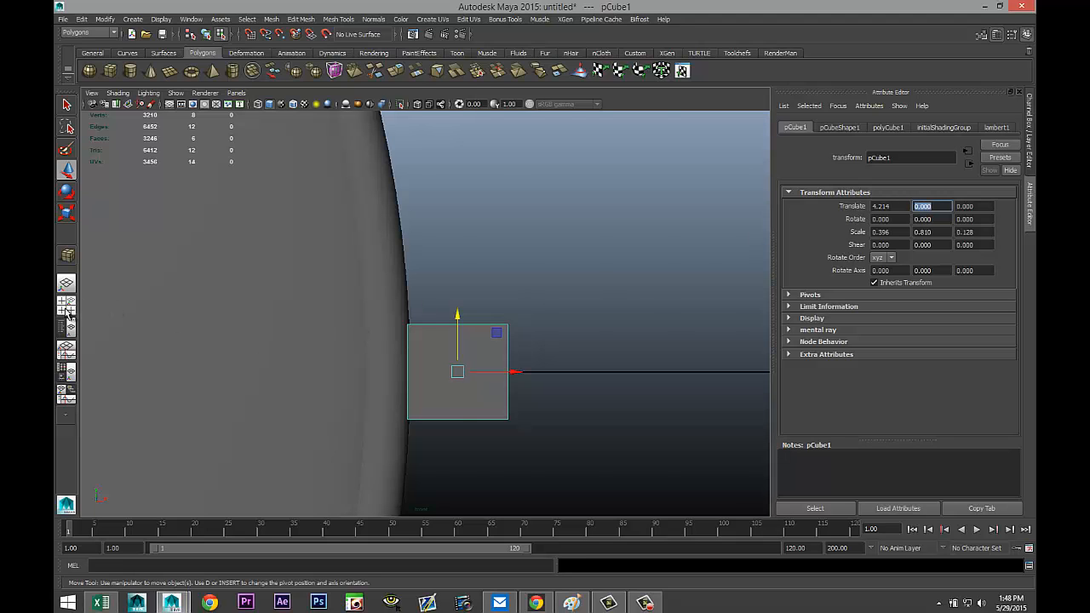
# - Enlarge the cube uniformly to a scale of about 0.900, 1.842, 0.291 and move it along X to about 4.318
pyautogui.press('space')
pyautogui.press('space')
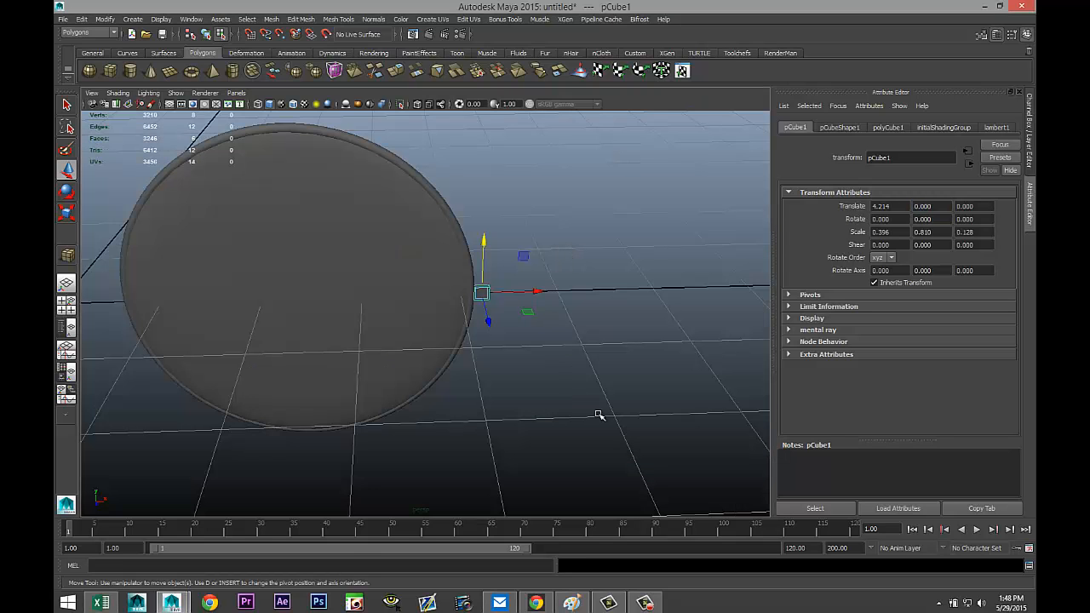
pyautogui.moveTo(598, 415)
pyautogui.keyDown('alt'); pyautogui.mouseDown()
pyautogui.moveTo(540, 406)
pyautogui.moveTo(486, 420)
pyautogui.moveTo(513, 426)
pyautogui.moveTo(596, 394)
pyautogui.moveTo(617, 405)
pyautogui.mouseUp(); pyautogui.keyUp('alt')
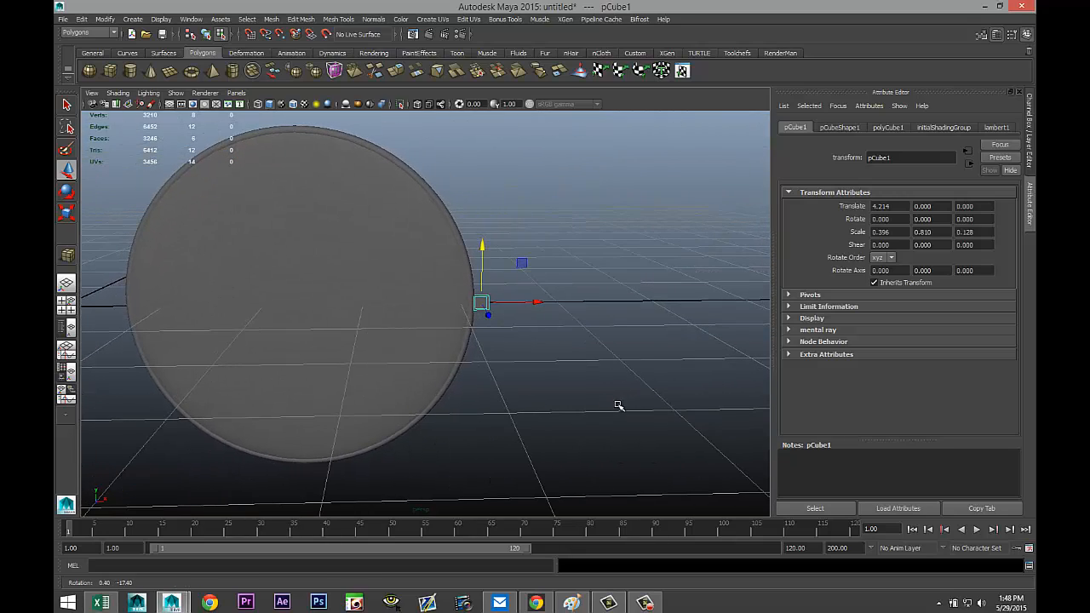
pyautogui.press('r')
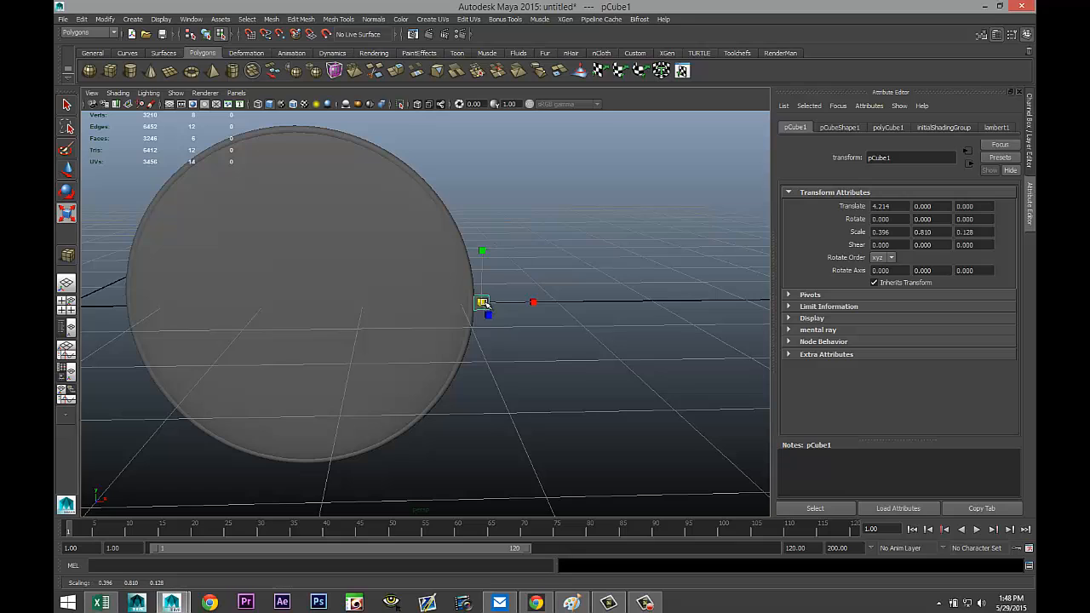
pyautogui.moveTo(482, 303); pyautogui.dragTo(544, 305)
pyautogui.press('w')
# - In the top view, move the block along Z to about -0.038, toward the ring's back side
pyautogui.click(63, 308)
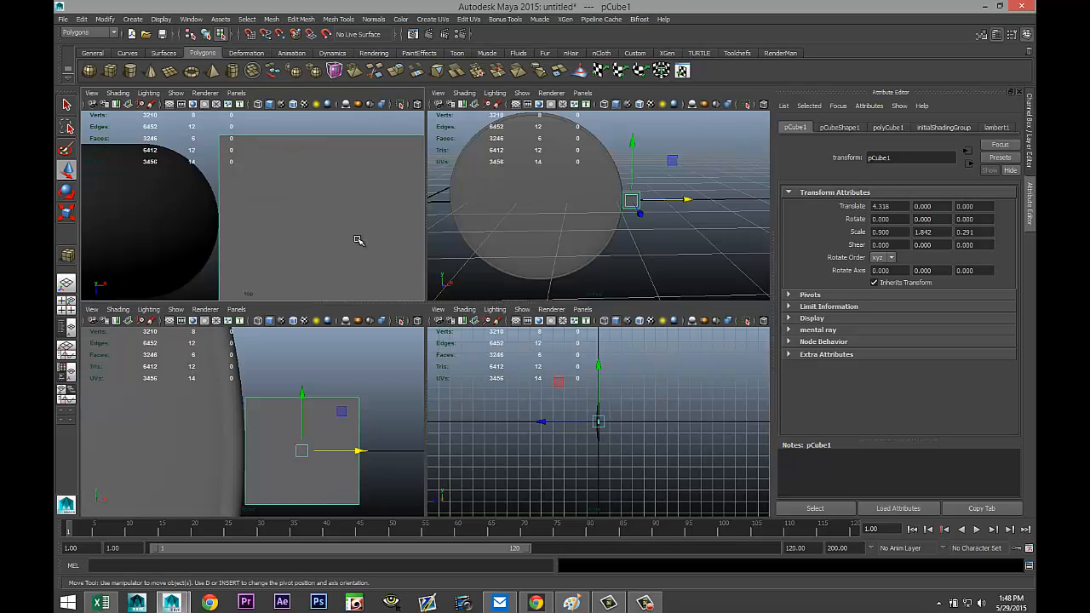
pyautogui.press('space')
pyautogui.press('f')
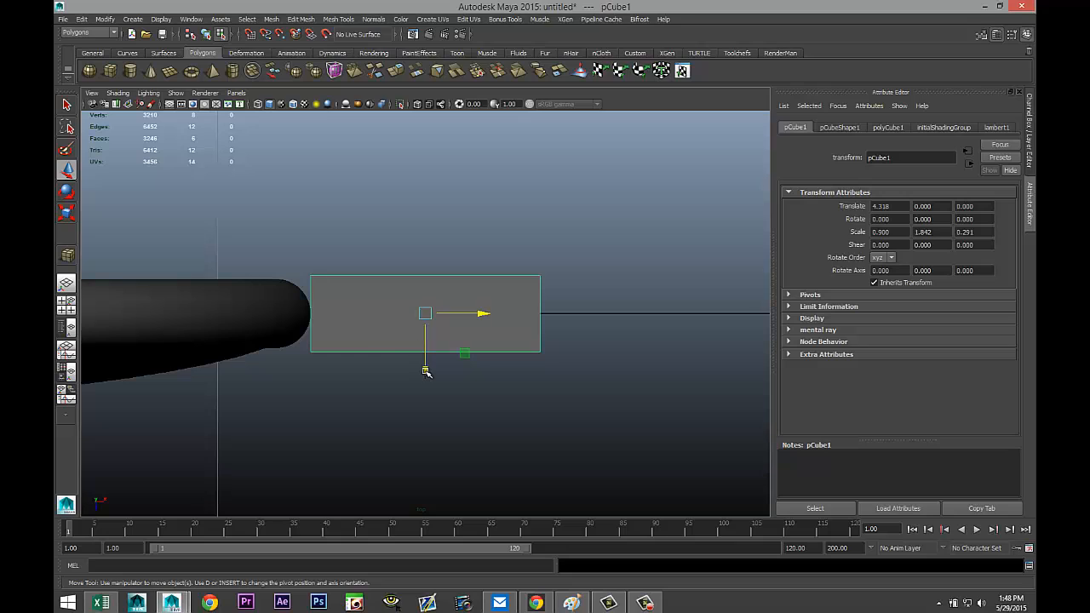
pyautogui.moveTo(426, 367)
pyautogui.mouseDown()
pyautogui.moveTo(425, 328)
pyautogui.moveTo(427, 346)
pyautogui.mouseUp()
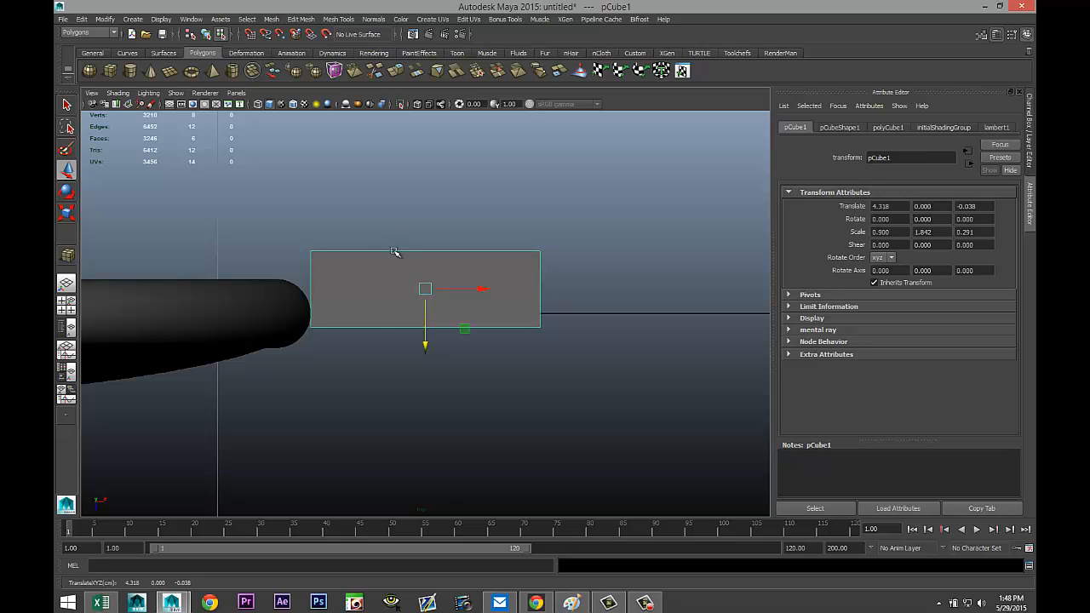
# - Move the block's back vertices to about -0.046 in Z and its outer-end vertices inward to about 4.272 in X
pyautogui.moveTo(393, 252); pyautogui.dragTo(350, 251, button='right')
pyautogui.moveTo(290, 241); pyautogui.dragTo(585, 277)
pyautogui.moveTo(424, 310); pyautogui.dragTo(426, 340)
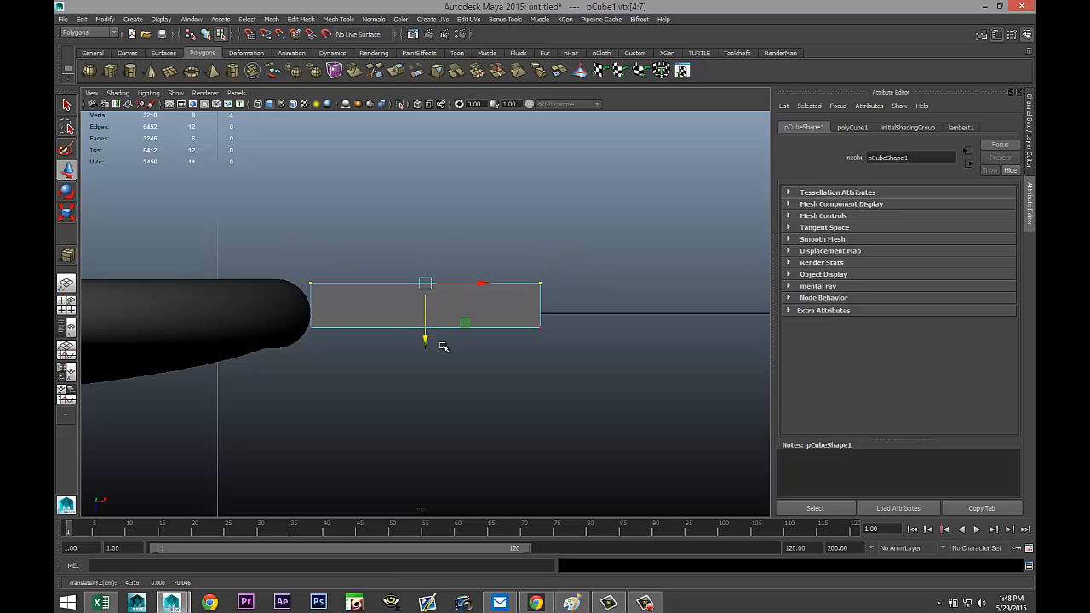
pyautogui.moveTo(514, 267); pyautogui.dragTo(559, 372)
pyautogui.moveTo(585, 304); pyautogui.dragTo(450, 304)
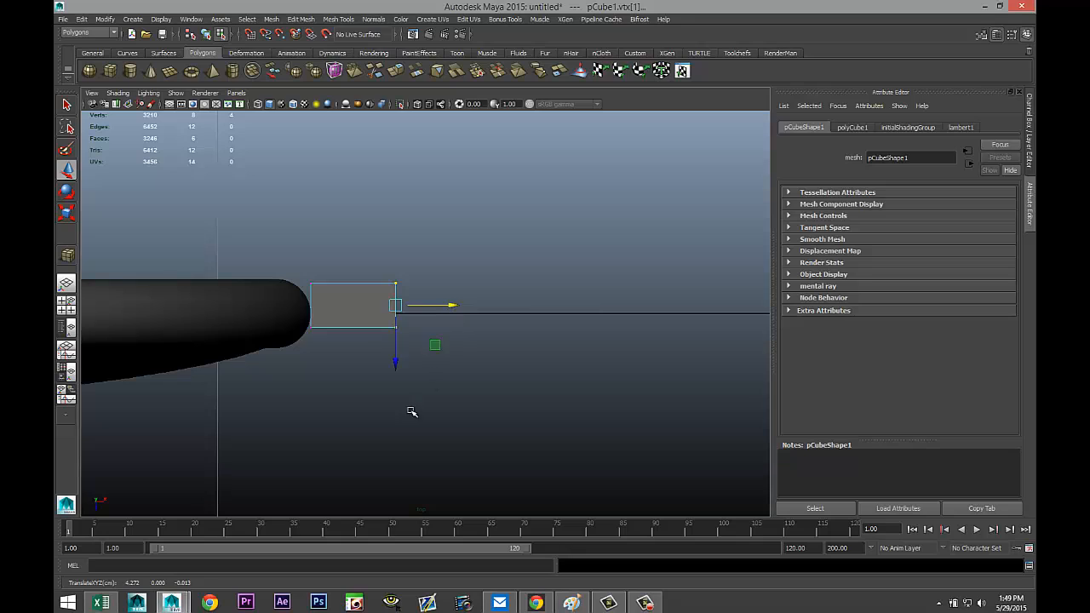
# - Insert an edge loop across the middle of the block with the Insert Edge Loop Tool
pyautogui.click(337, 18)
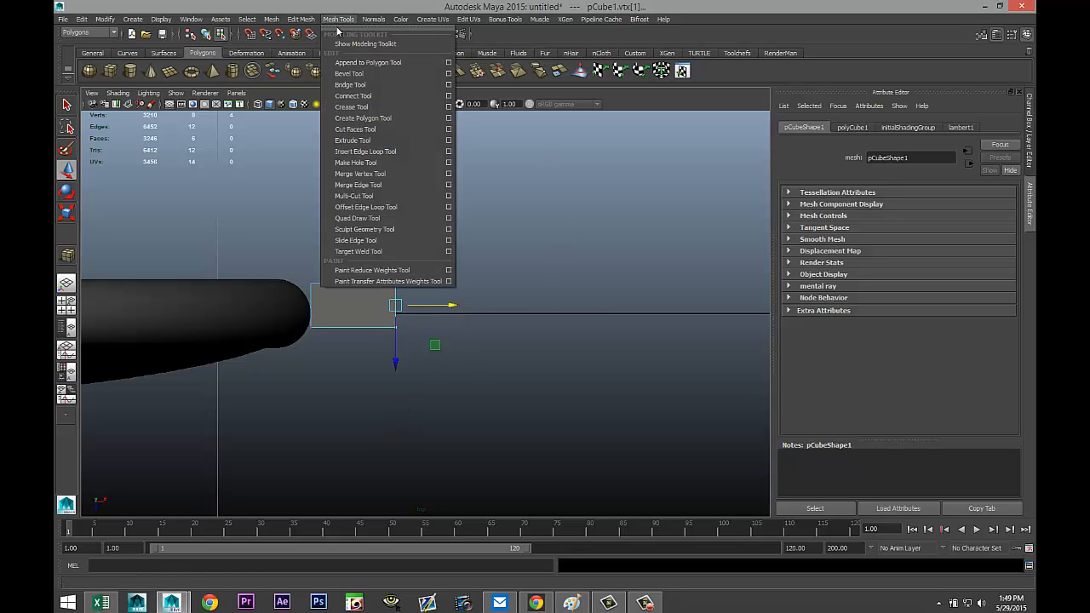
pyautogui.click(449, 153)
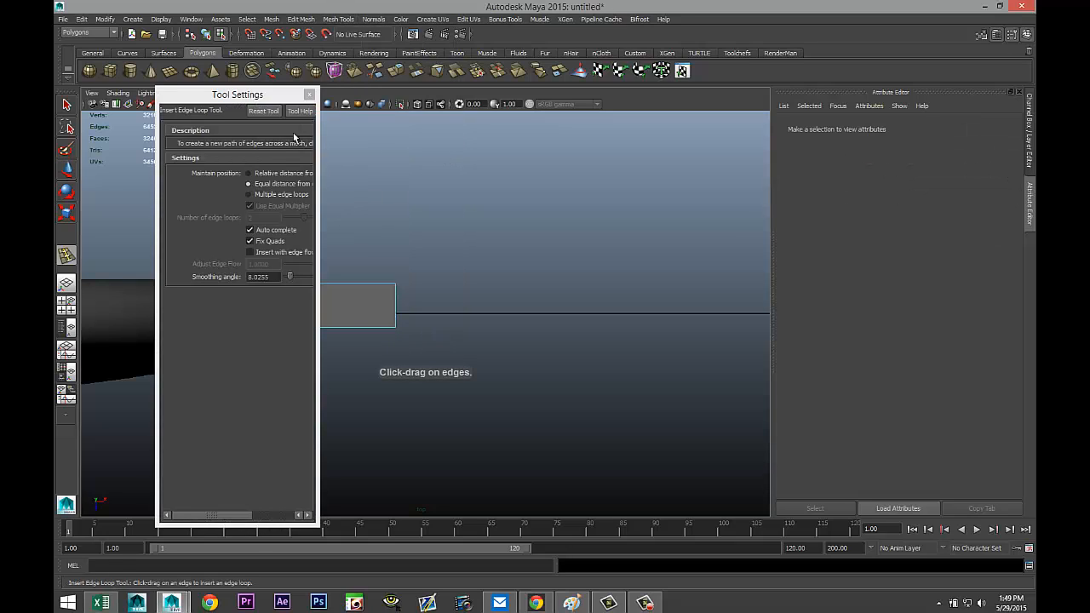
pyautogui.click(309, 93)
pyautogui.moveTo(365, 284); pyautogui.dragTo(363, 288)
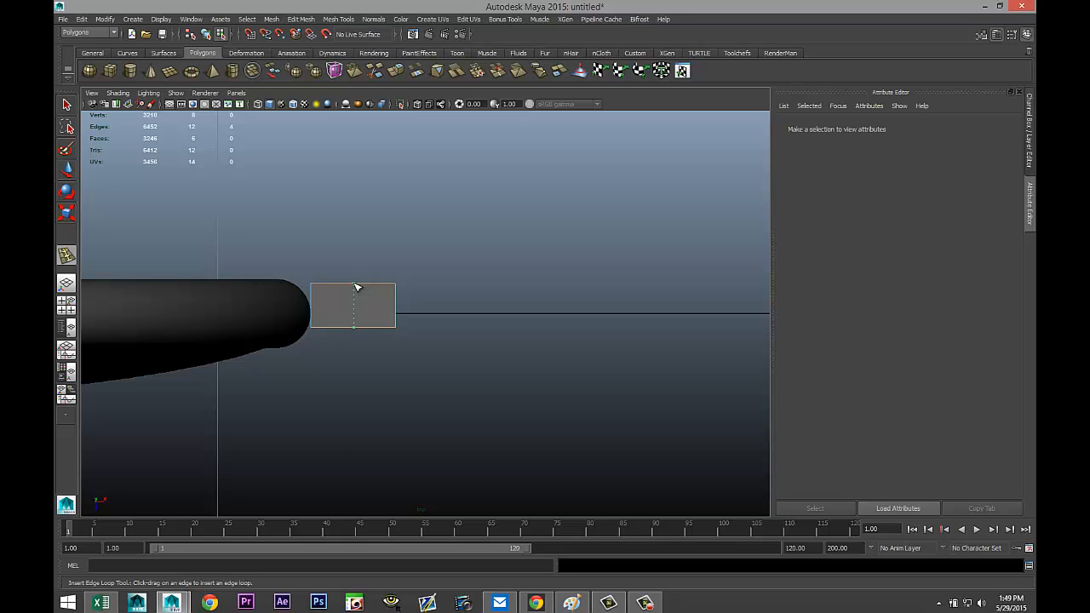
pyautogui.moveTo(356, 287); pyautogui.dragTo(359, 290)
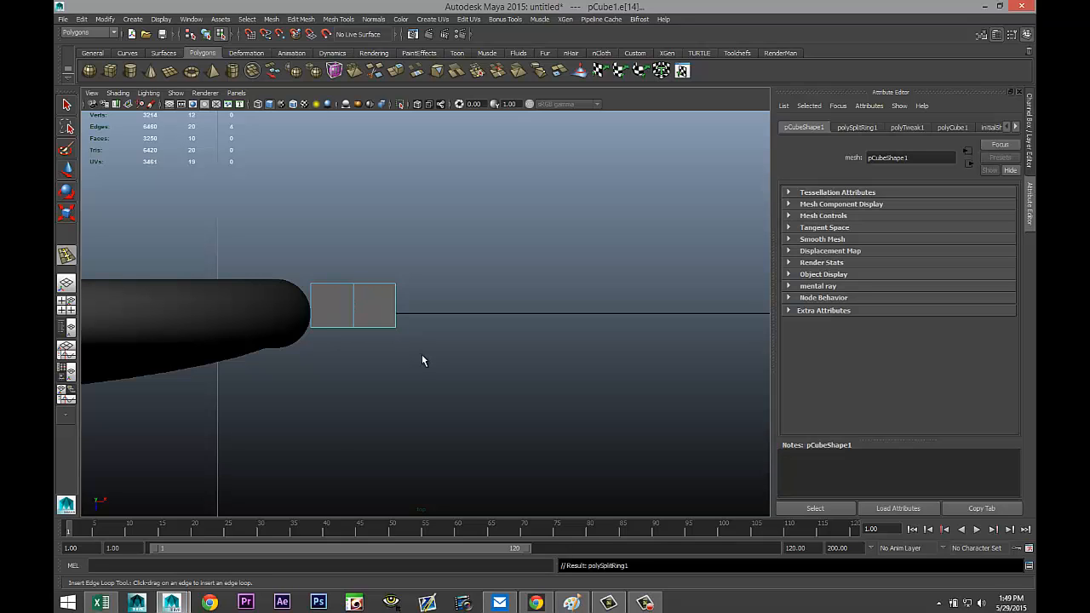
pyautogui.press('q')
# - Extrude the back face on the outer half of the block
pyautogui.click(66, 302)
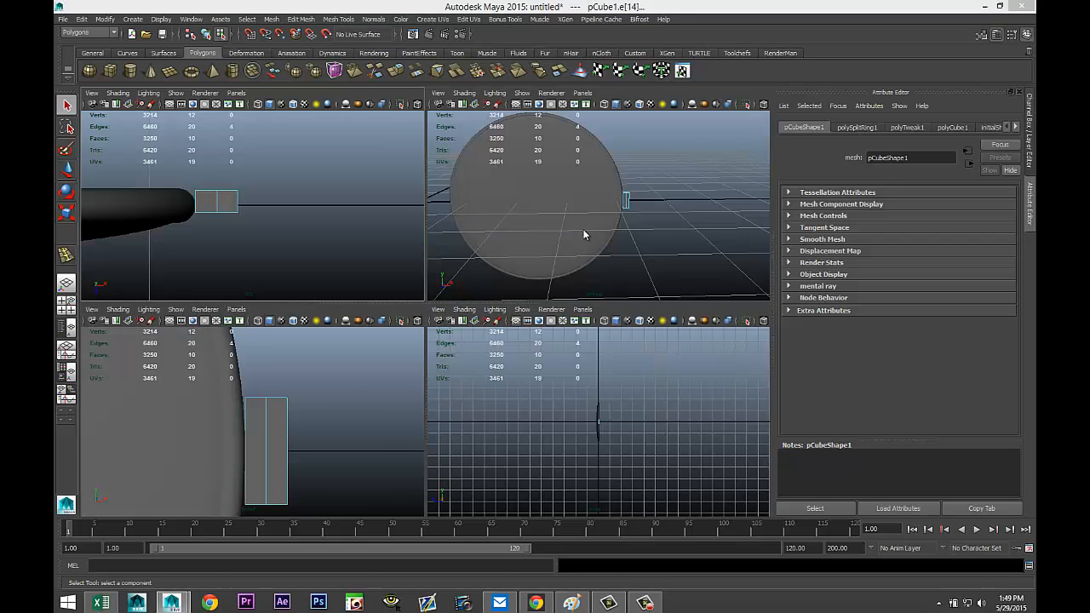
pyautogui.press('space')
pyautogui.keyDown('alt'); pyautogui.moveTo(600, 311); pyautogui.dragTo(611, 377); pyautogui.keyUp('alt')
pyautogui.keyDown('alt'); pyautogui.moveTo(509, 365); pyautogui.dragTo(495, 376); pyautogui.keyUp('alt')
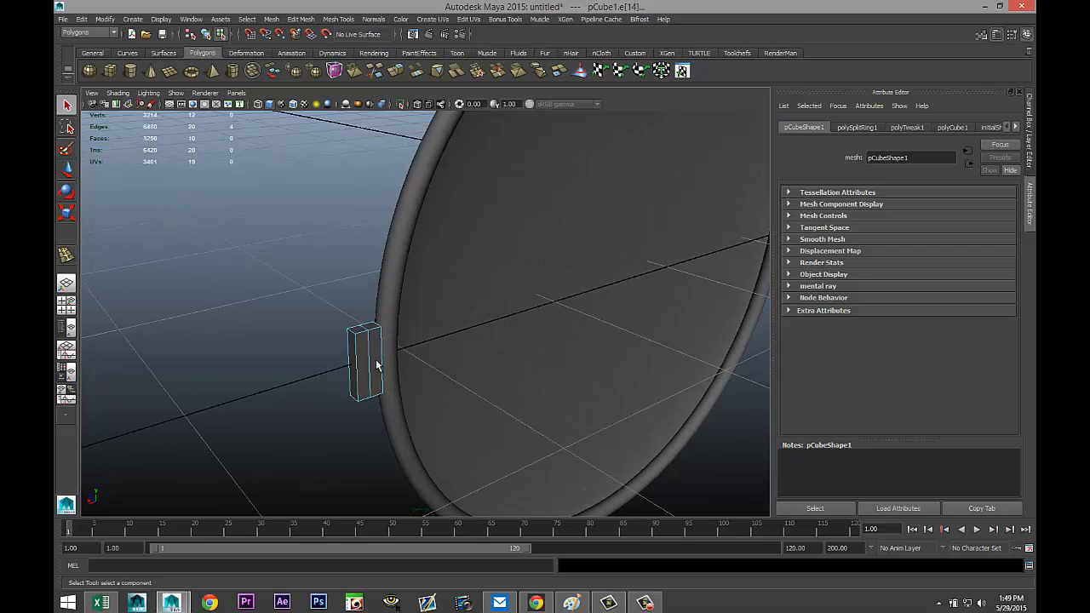
pyautogui.moveTo(361, 325); pyautogui.dragTo(365, 356, button='right')
pyautogui.click(364, 354)
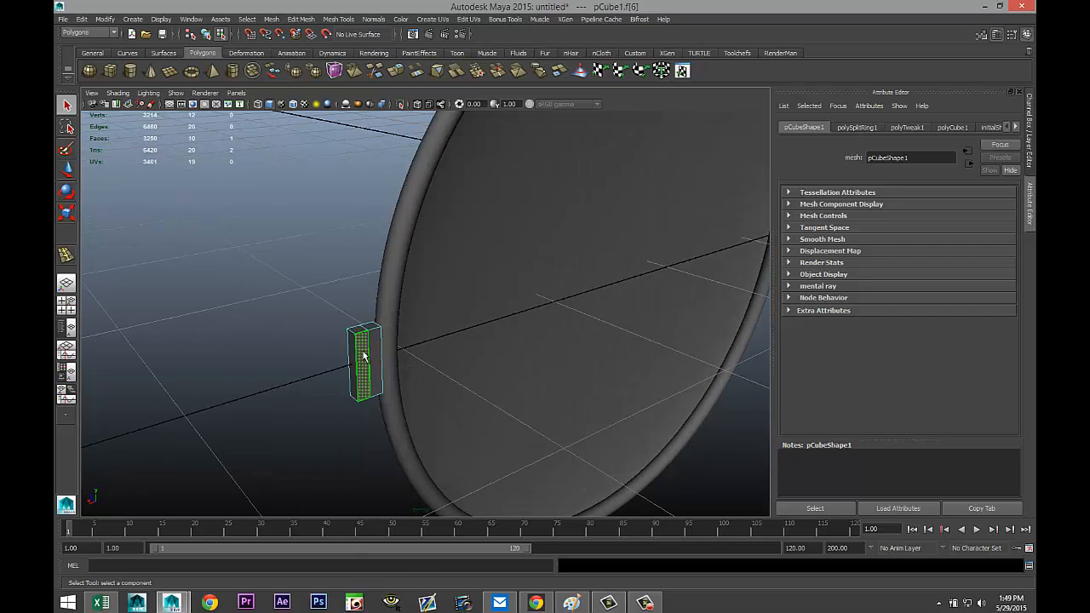
pyautogui.click(301, 19)
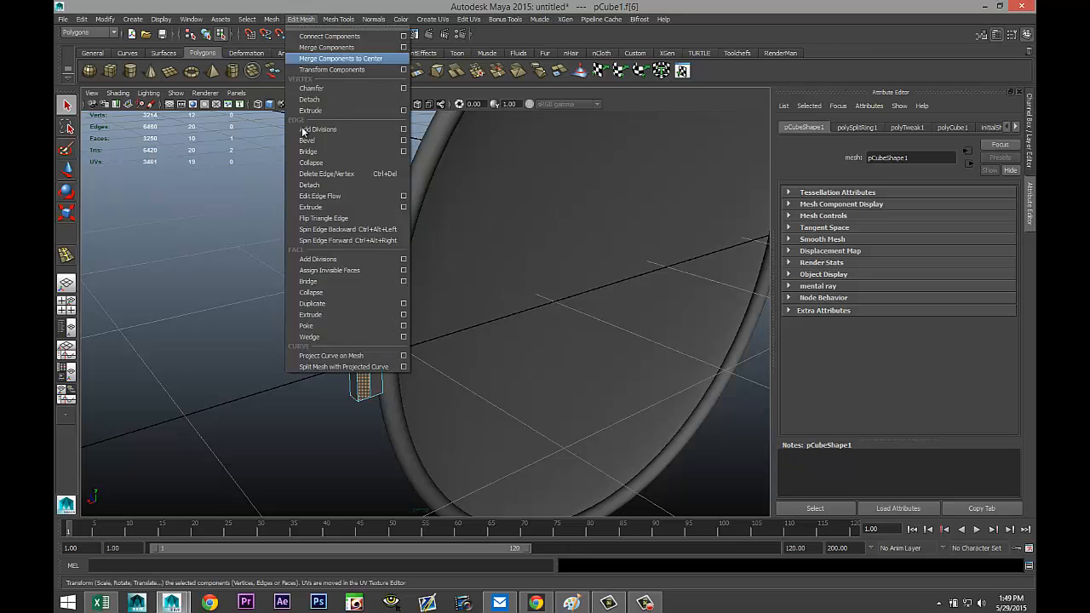
pyautogui.click(337, 314)
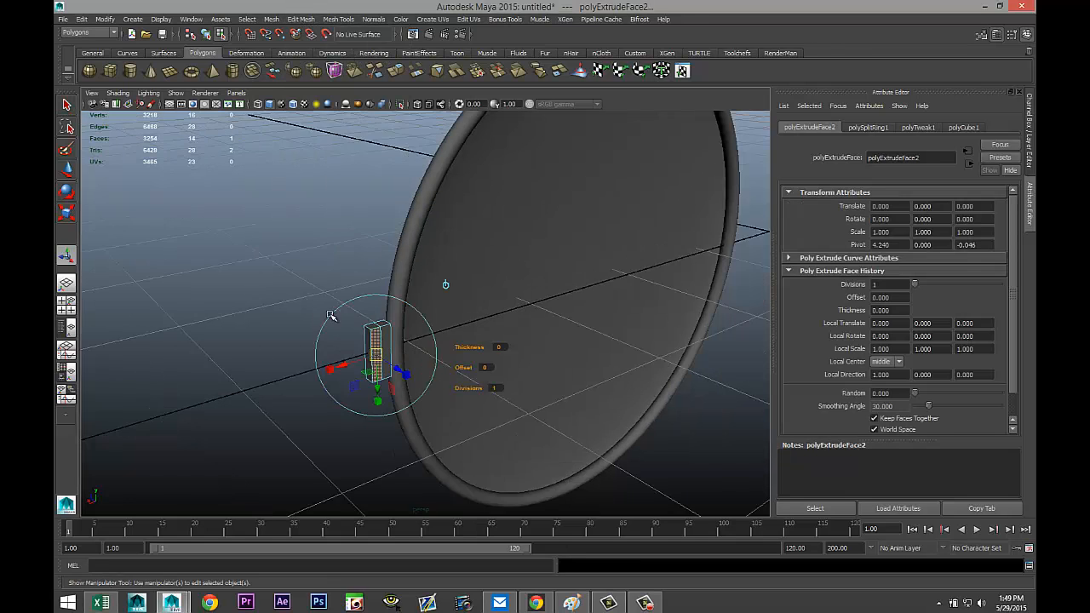
# - Move the extruded face back to about -0.203 in Z and outward to about 4.282 in X, forming a slanted arm
pyautogui.keyDown('alt'); pyautogui.moveTo(307, 315); pyautogui.dragTo(380, 347); pyautogui.keyUp('alt')
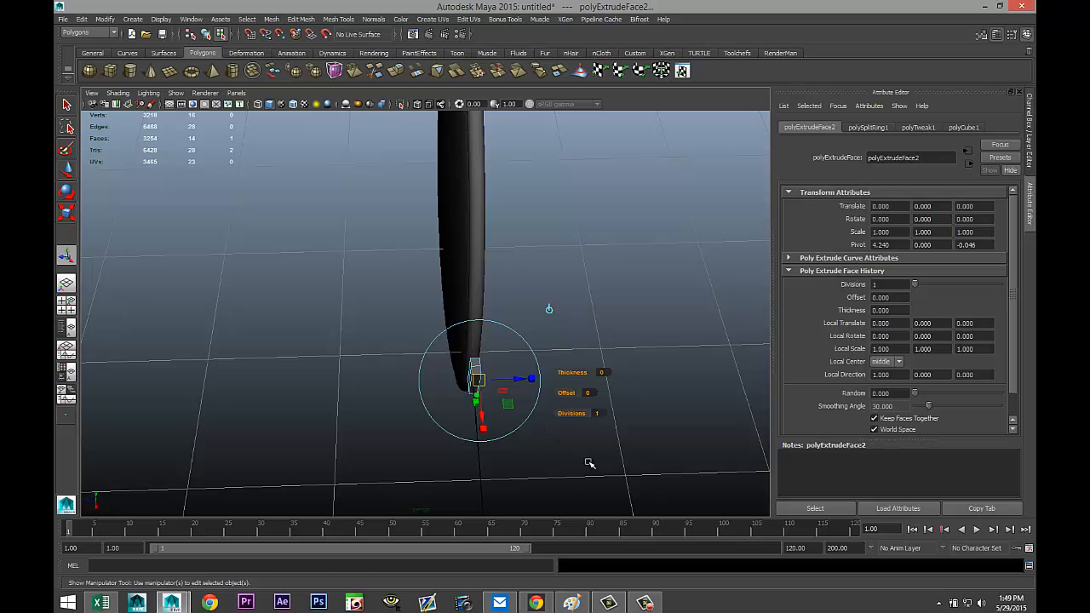
pyautogui.press('w')
pyautogui.moveTo(423, 382); pyautogui.dragTo(442, 385)
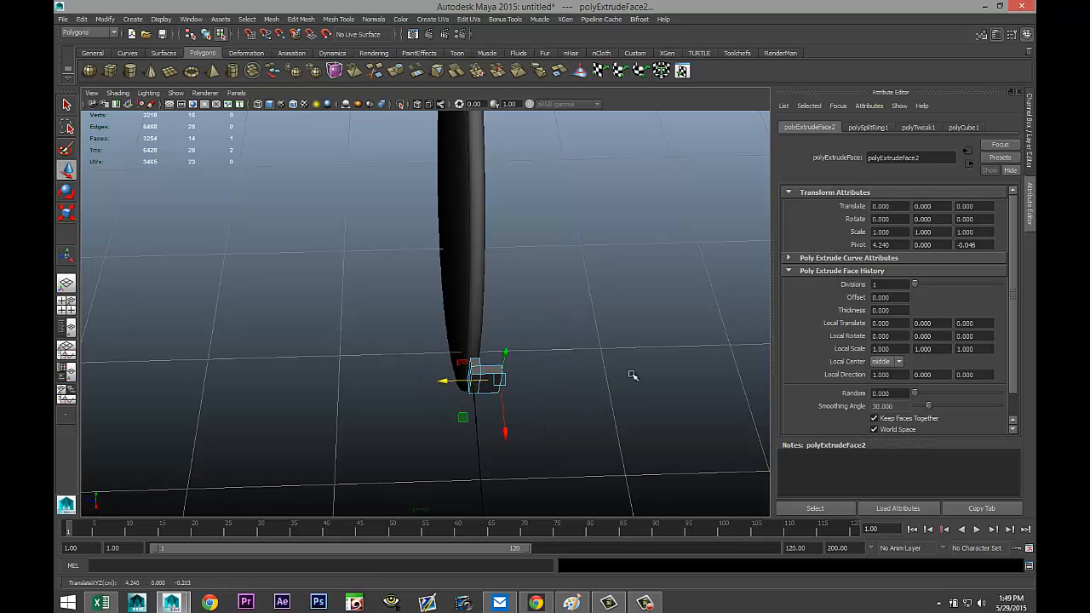
pyautogui.keyDown('alt'); pyautogui.moveTo(632, 375); pyautogui.dragTo(628, 397); pyautogui.keyUp('alt')
pyautogui.moveTo(494, 445); pyautogui.dragTo(493, 451)
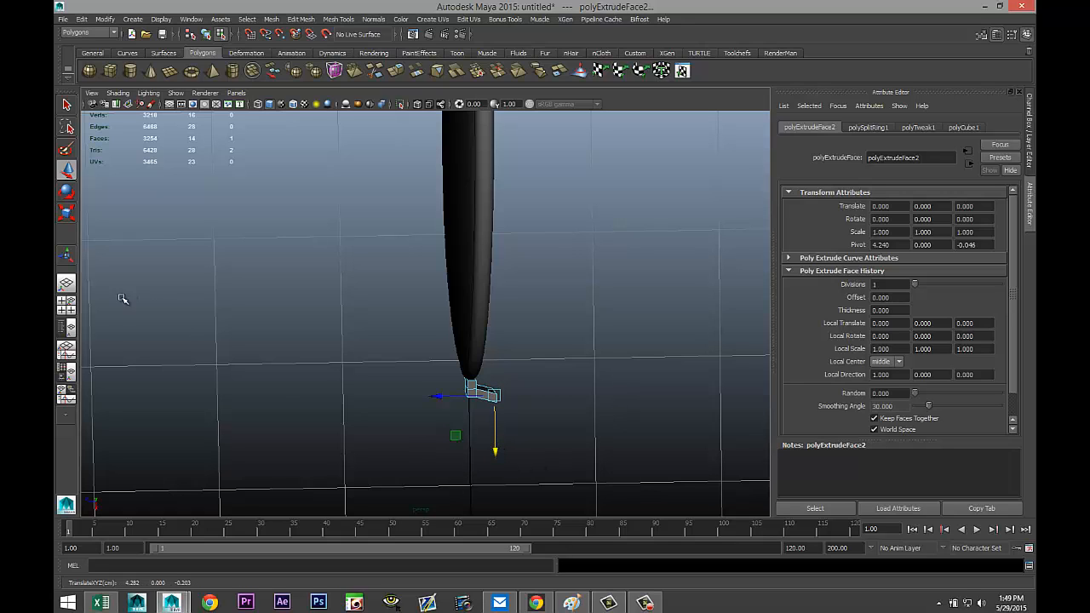
# - In the top view, insert edge loops close to the block's front and back edges and along both sides of the slanted arm
pyautogui.click(67, 304)
pyautogui.press('space')
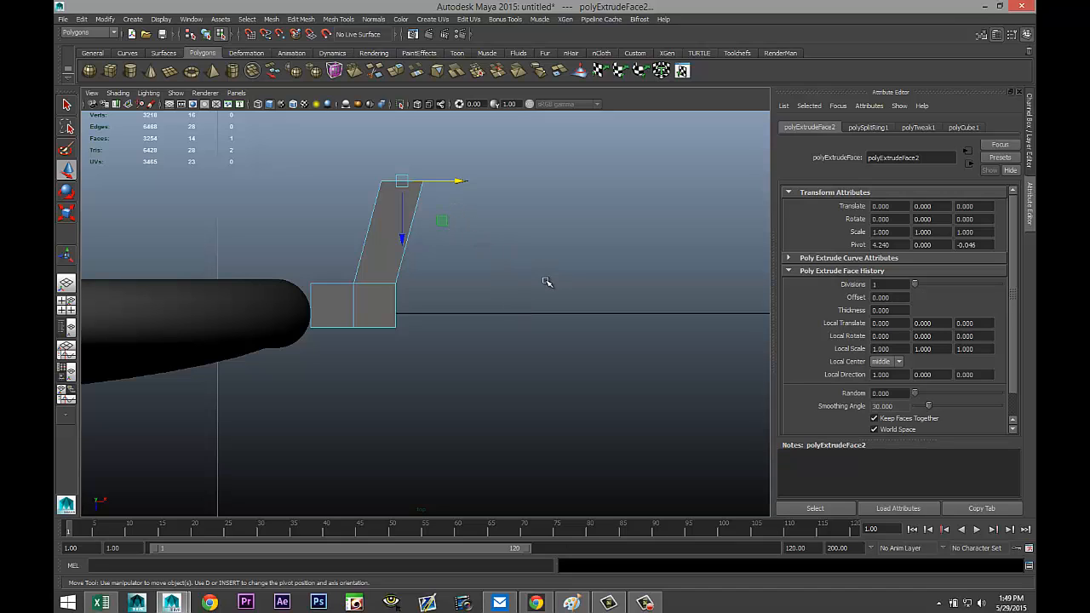
pyautogui.keyDown('alt'); pyautogui.moveTo(547, 277); pyautogui.dragTo(567, 325, button='middle'); pyautogui.keyUp('alt')
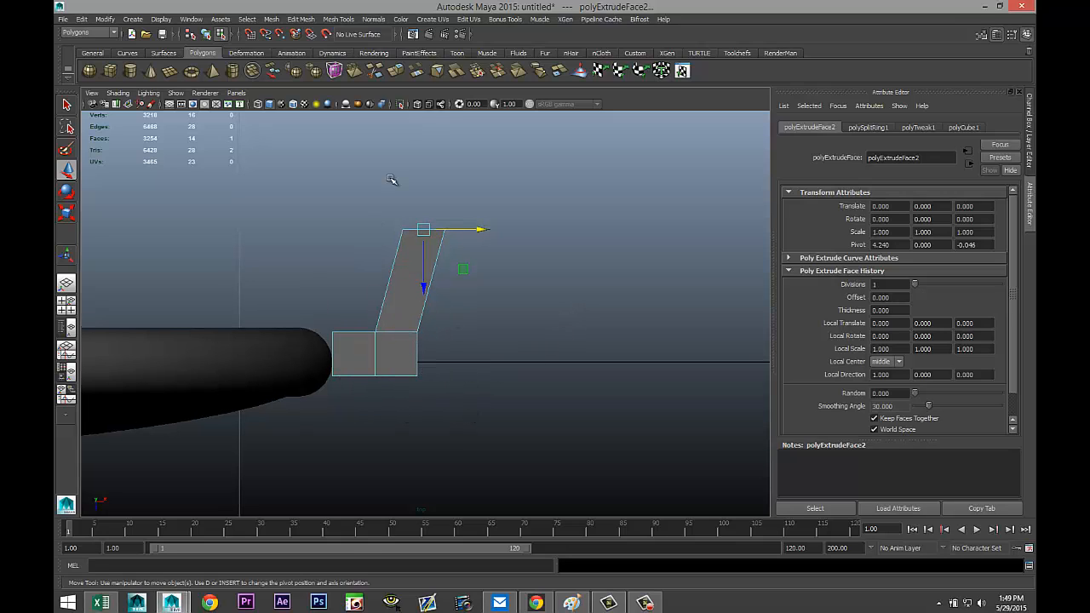
pyautogui.click(342, 19)
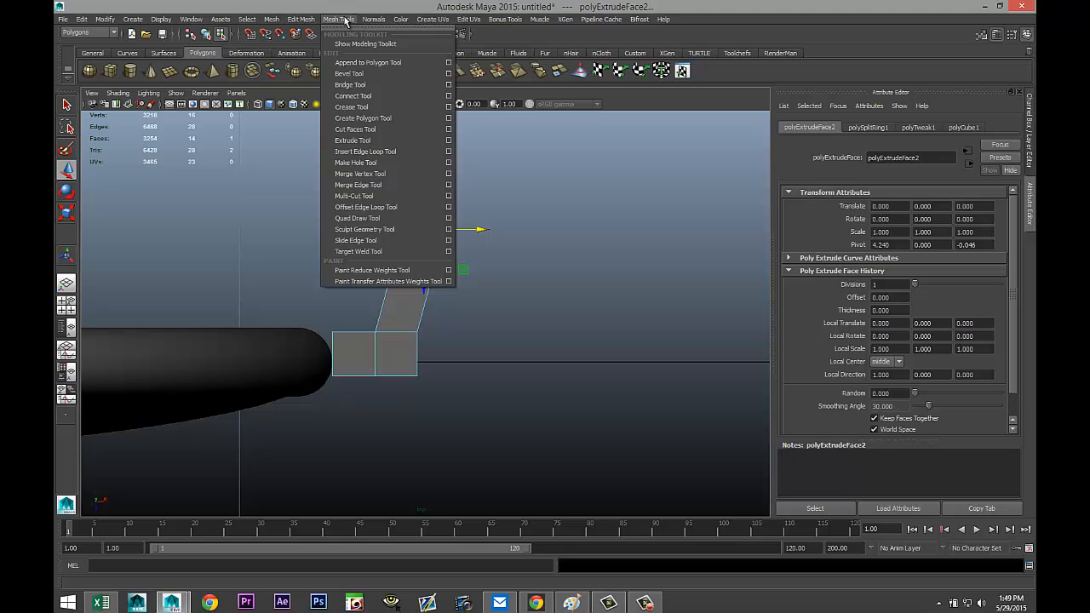
pyautogui.click(424, 151)
pyautogui.scroll(5, 435, 414)
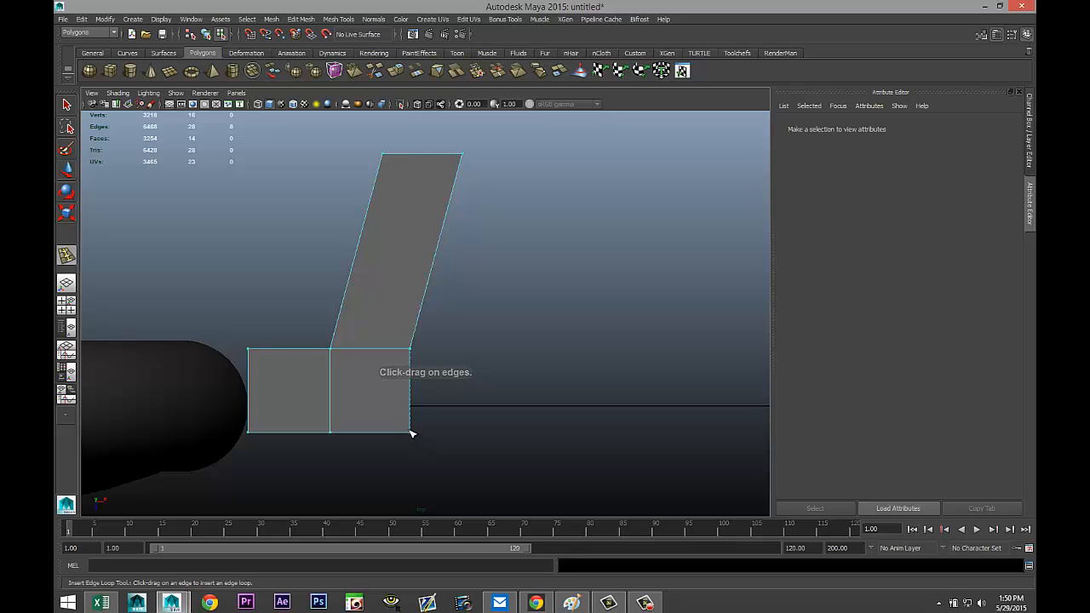
pyautogui.click(407, 432)
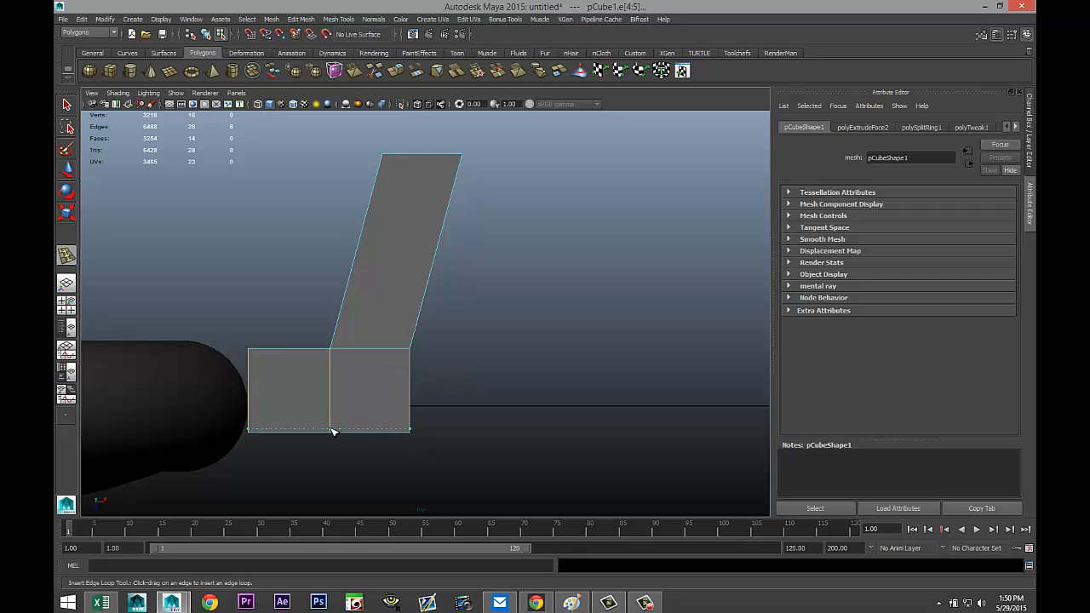
pyautogui.moveTo(334, 434); pyautogui.dragTo(339, 359)
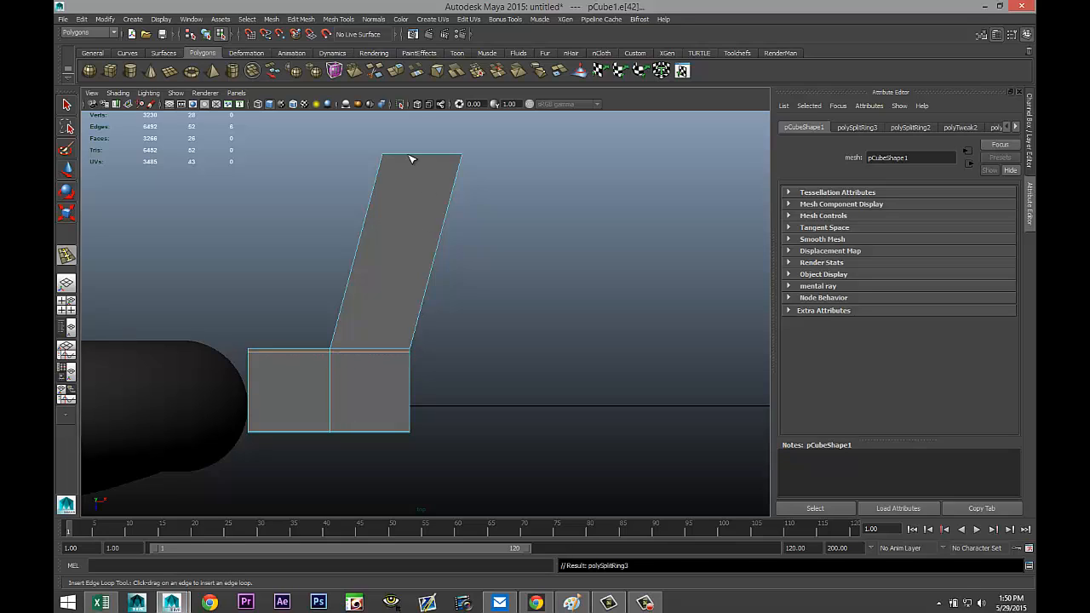
pyautogui.moveTo(396, 158); pyautogui.dragTo(458, 161)
# - In the perspective view, insert edge loops close to the block's upper and lower edges and near the arm's end
pyautogui.click(66, 305)
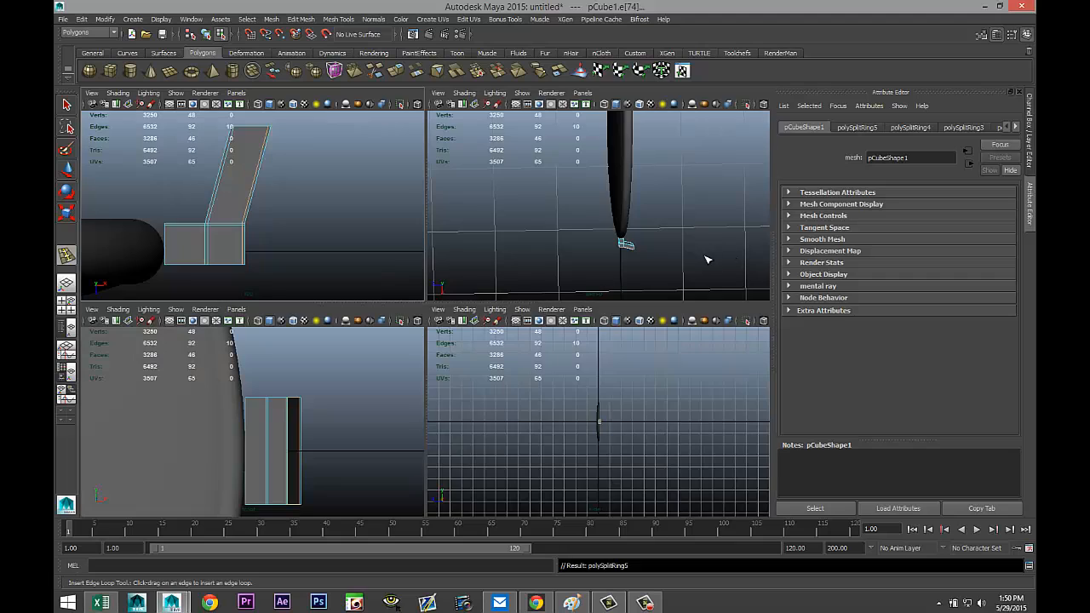
pyautogui.press('space')
pyautogui.press('f')
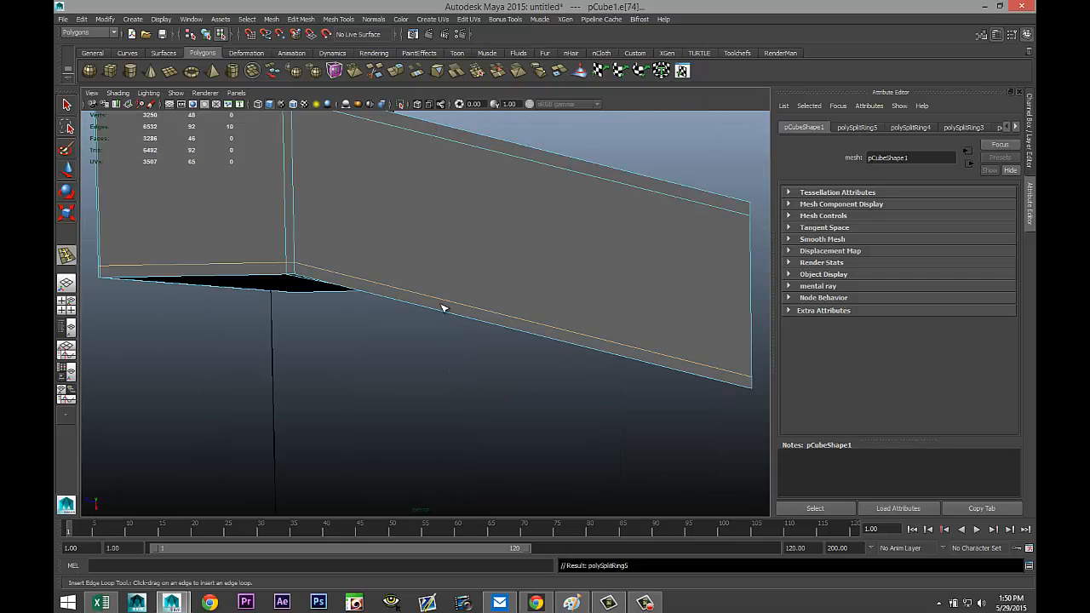
pyautogui.scroll(-5, 426, 312)
pyautogui.scroll(2, 427, 314)
pyautogui.keyDown('alt'); pyautogui.moveTo(429, 345); pyautogui.dragTo(392, 302); pyautogui.keyUp('alt')
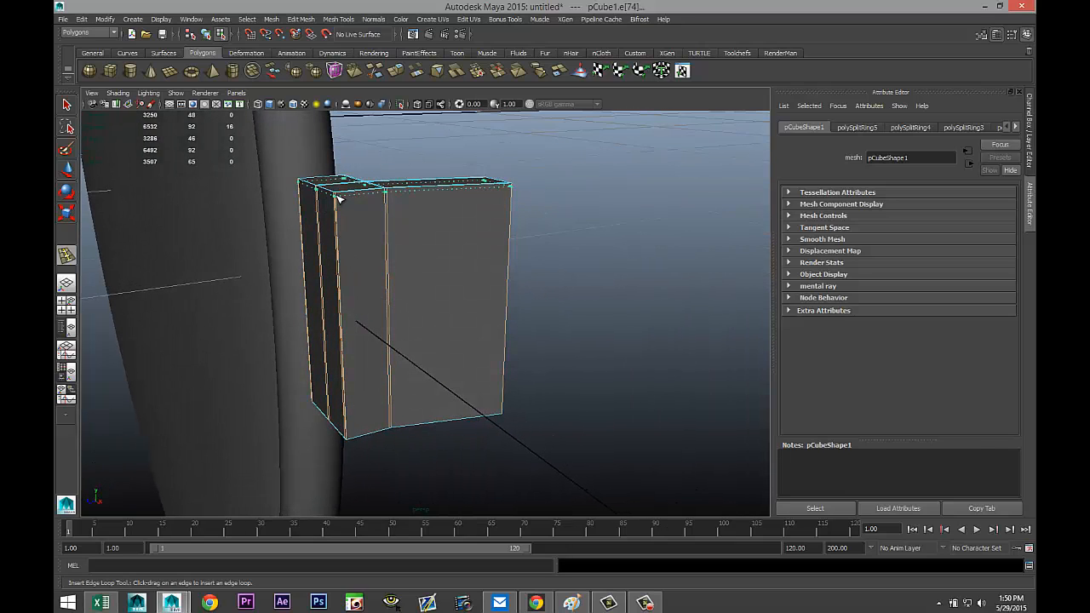
pyautogui.click(338, 198)
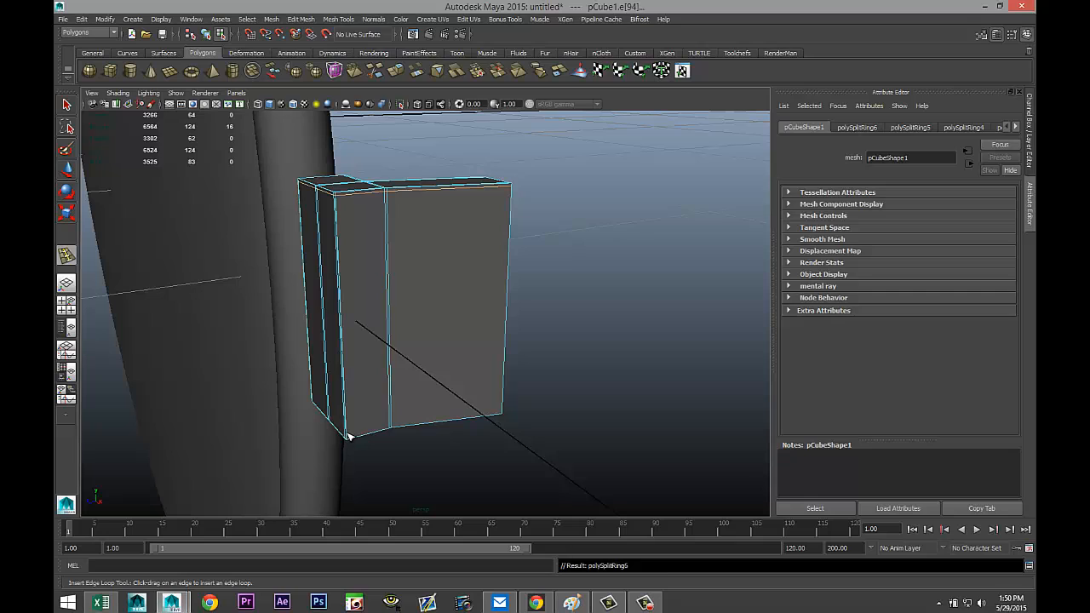
pyautogui.moveTo(349, 437); pyautogui.dragTo(365, 437)
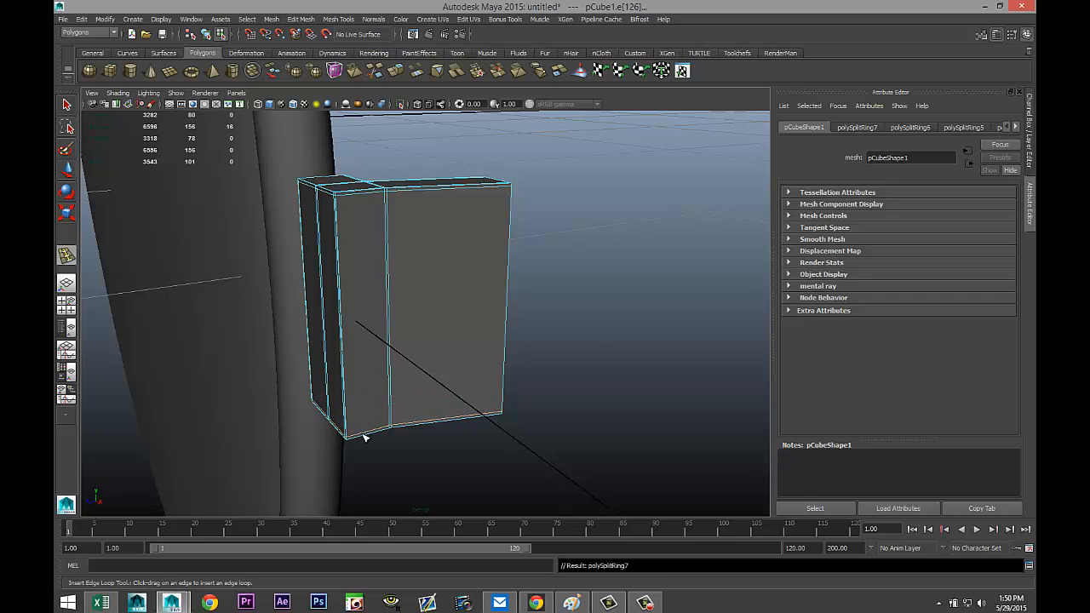
pyautogui.moveTo(508, 185); pyautogui.dragTo(511, 187)
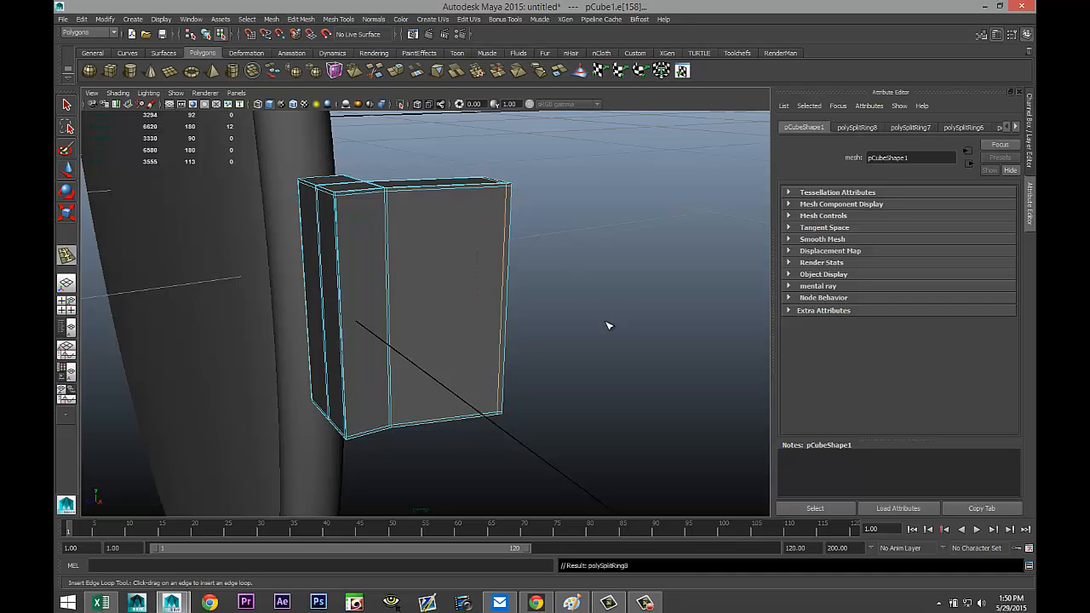
pyautogui.press('q')
# - Return the block to object mode and examine its shape with smooth mesh preview against the ring
pyautogui.moveTo(437, 253); pyautogui.dragTo(474, 233, button='right')
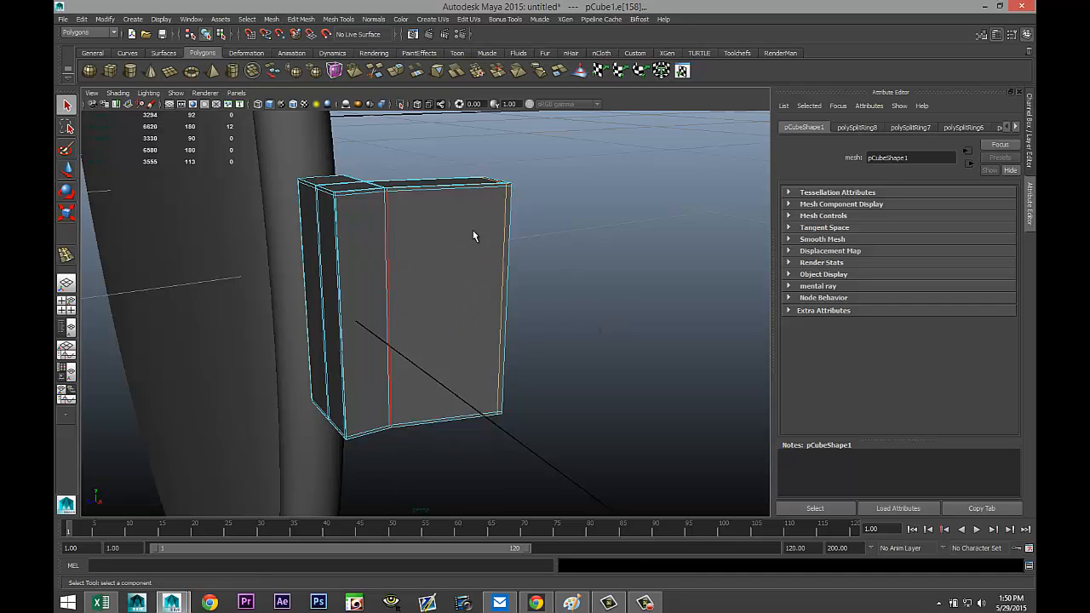
pyautogui.press('3')
pyautogui.click(583, 363)
pyautogui.keyDown('alt'); pyautogui.moveTo(583, 364); pyautogui.dragTo(603, 384); pyautogui.keyUp('alt')
pyautogui.keyDown('alt'); pyautogui.moveTo(603, 384); pyautogui.dragTo(638, 389, button='middle'); pyautogui.keyUp('alt')
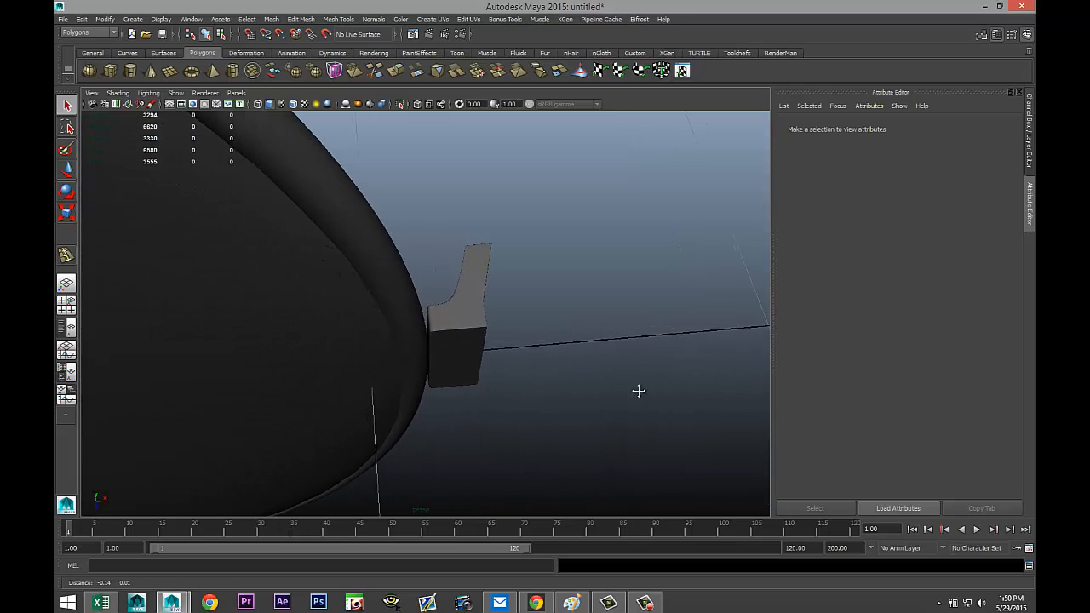
# - Move the block along X to about 4.289, into the ring's edge, and turn off its smooth mesh preview
pyautogui.click(470, 336)
pyautogui.press('w')
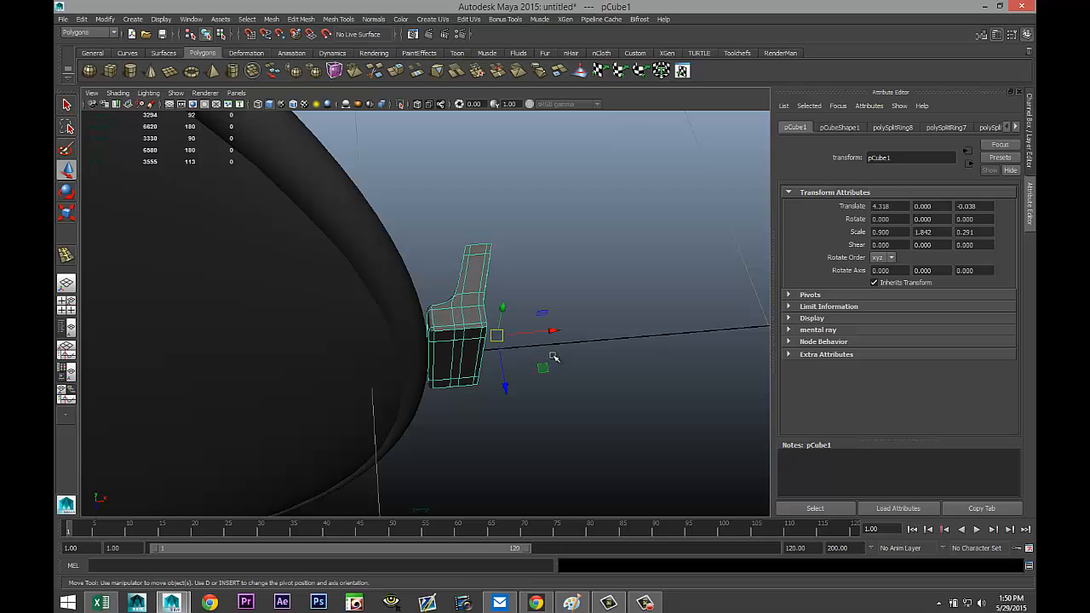
pyautogui.moveTo(550, 330); pyautogui.dragTo(545, 332)
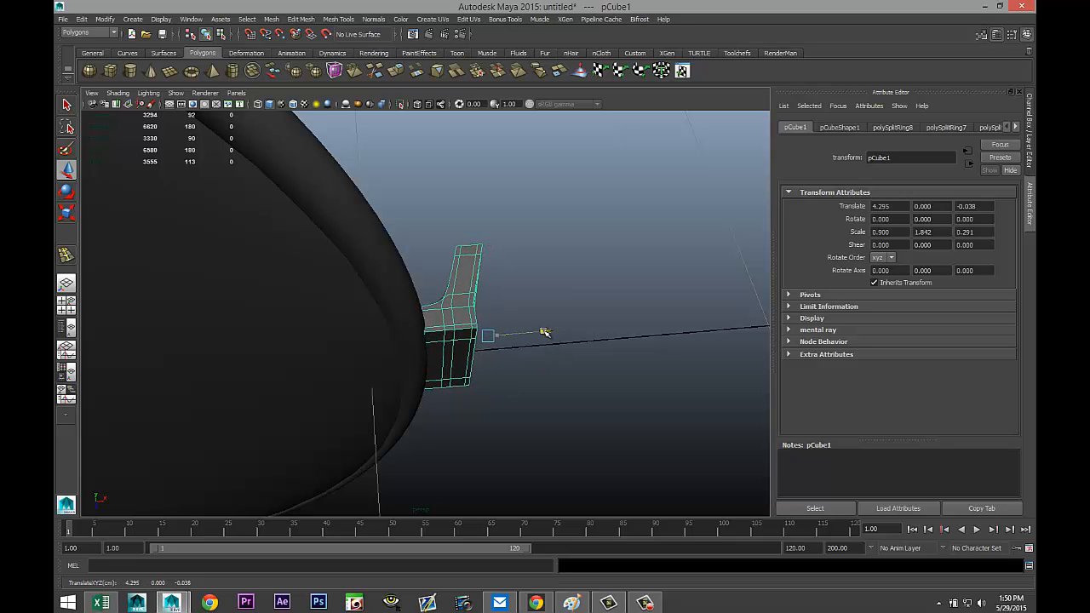
pyautogui.keyDown('alt'); pyautogui.moveTo(570, 394); pyautogui.dragTo(540, 318); pyautogui.keyUp('alt')
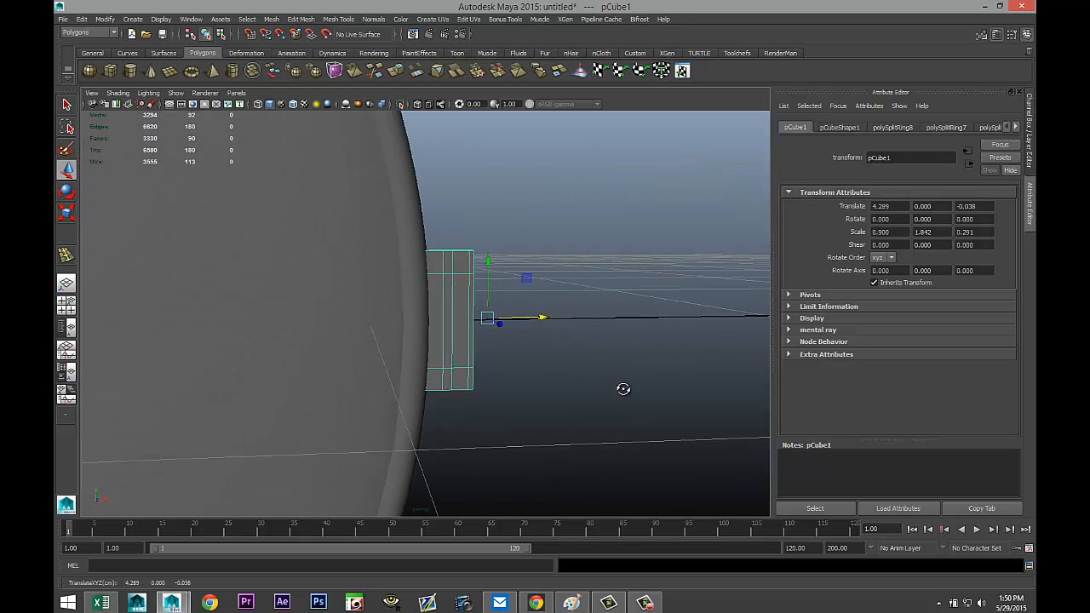
pyautogui.keyDown('alt'); pyautogui.moveTo(622, 386); pyautogui.dragTo(451, 409); pyautogui.keyUp('alt')
pyautogui.press('1')
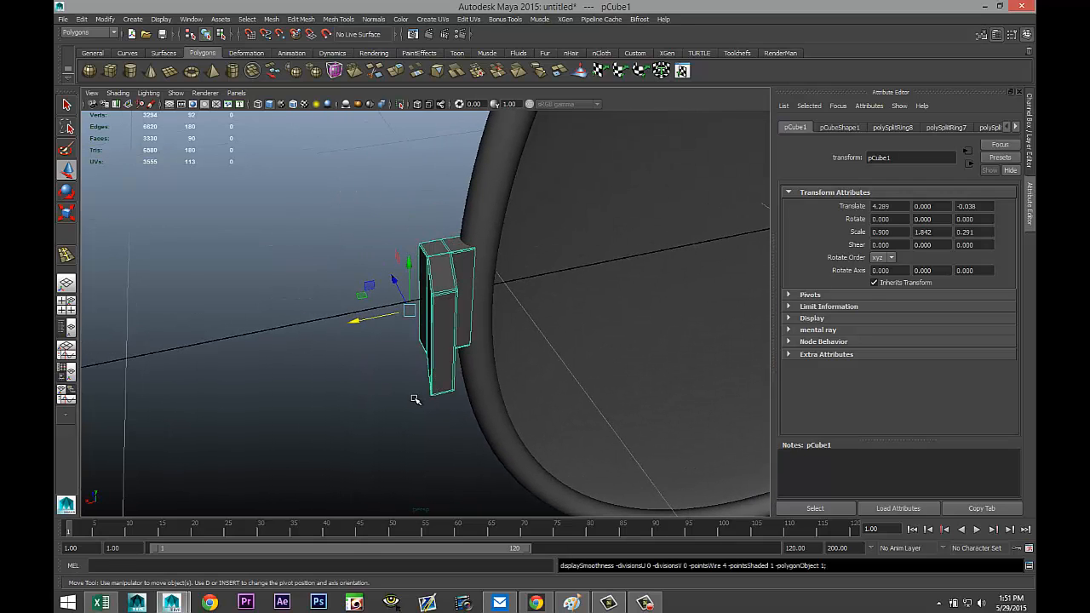
# - Create a second polygon cube behind the block's arm, at about 4.520, 0.145, -0.346, and show it in the top view
pyautogui.scroll(2, 416, 397)
pyautogui.keyDown('alt'); pyautogui.moveTo(366, 389); pyautogui.dragTo(471, 396); pyautogui.keyUp('alt')
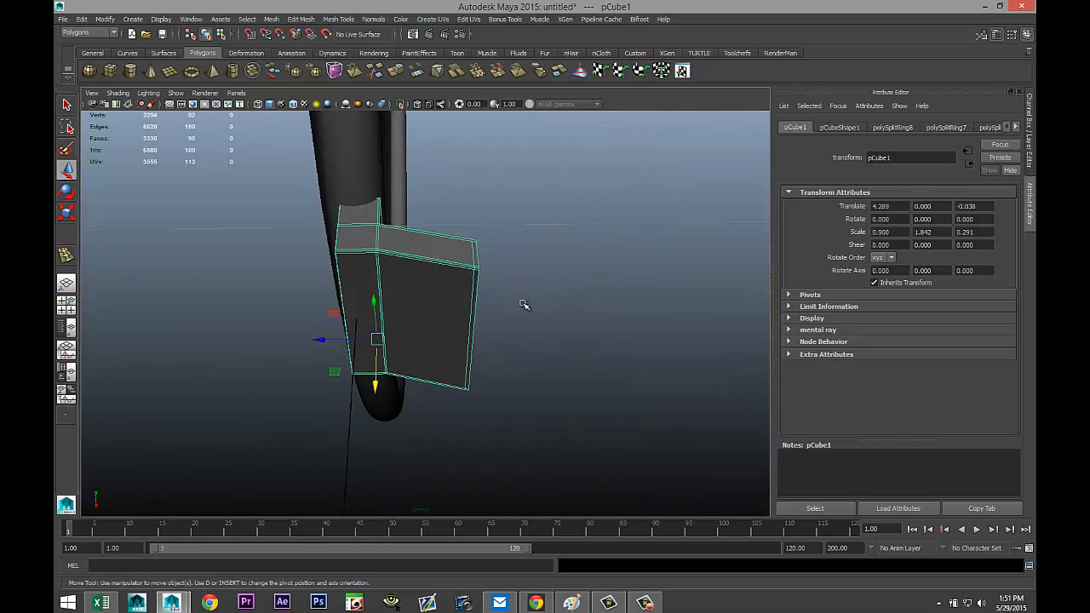
pyautogui.keyDown('alt'); pyautogui.moveTo(560, 350); pyautogui.dragTo(253, 334); pyautogui.keyUp('alt')
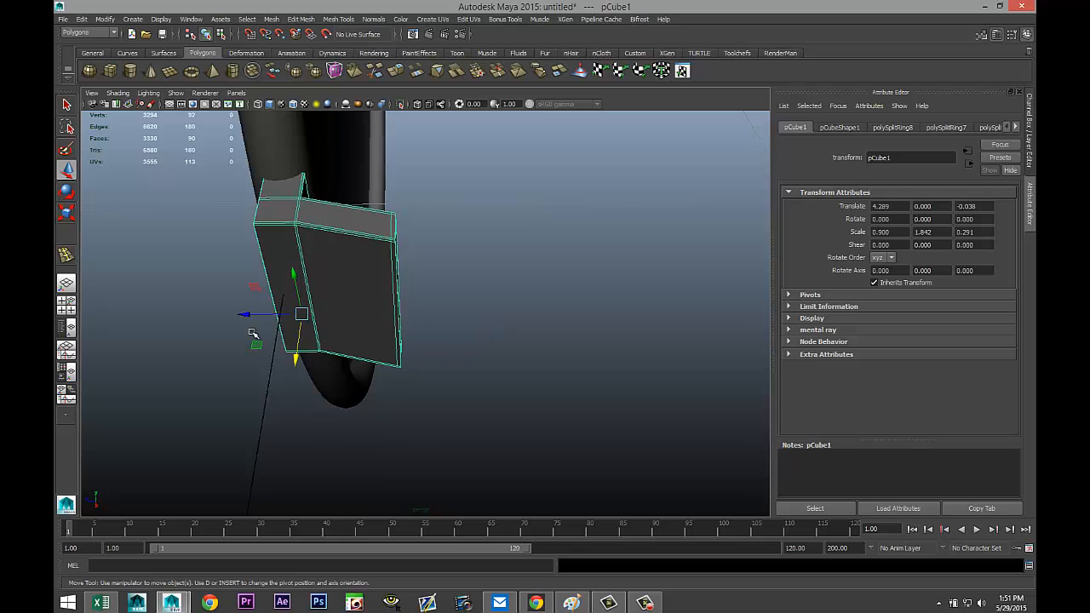
pyautogui.click(111, 73)
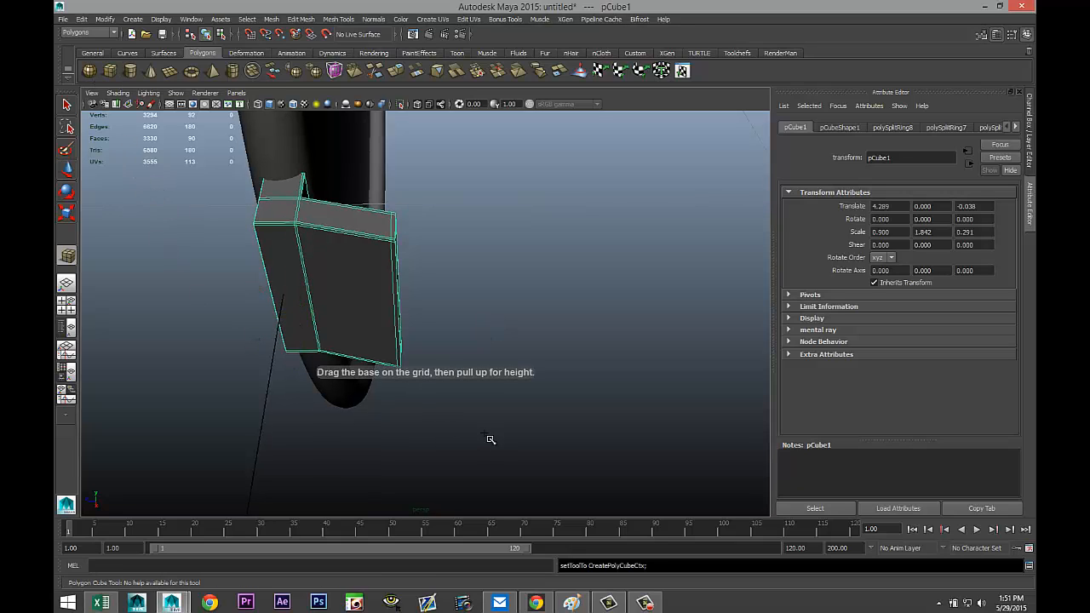
pyautogui.moveTo(466, 441); pyautogui.dragTo(490, 294)
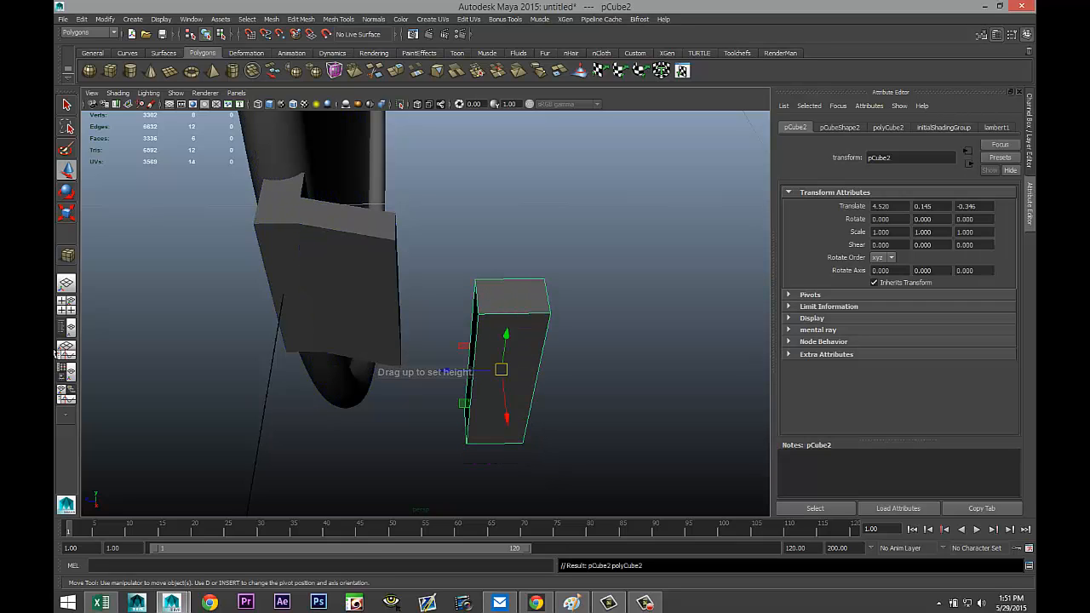
pyautogui.click(66, 304)
pyautogui.press('space')
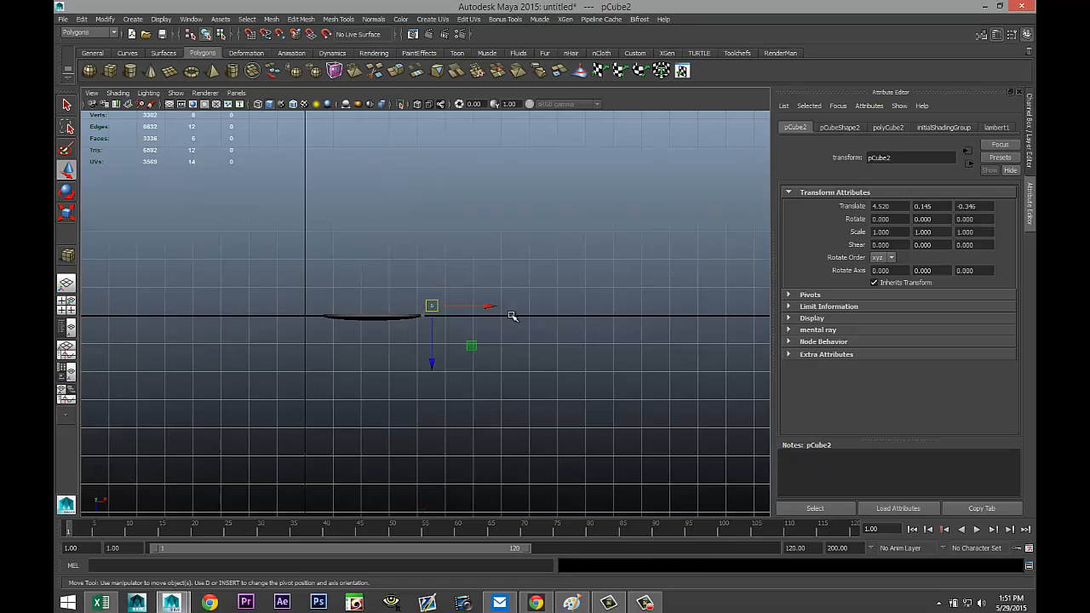
# - In the top view, move the new cube to X 4.257 and Z -0.245, just behind the end of the block's arm
pyautogui.scroll(11, 520, 338)
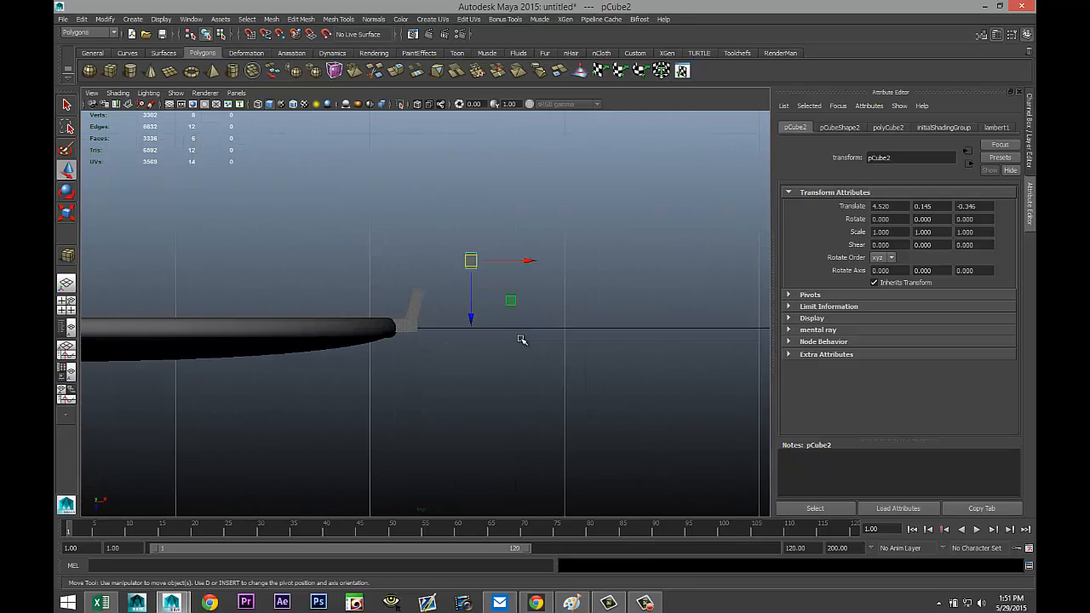
pyautogui.moveTo(555, 235); pyautogui.dragTo(478, 249)
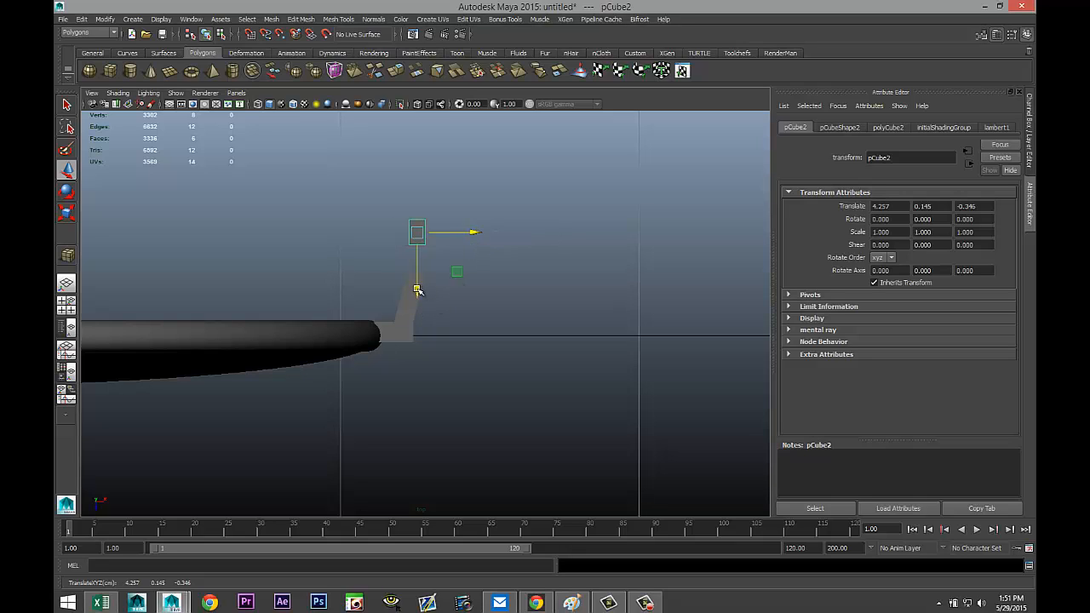
pyautogui.moveTo(418, 287); pyautogui.dragTo(423, 321)
pyautogui.scroll(4, 431, 328)
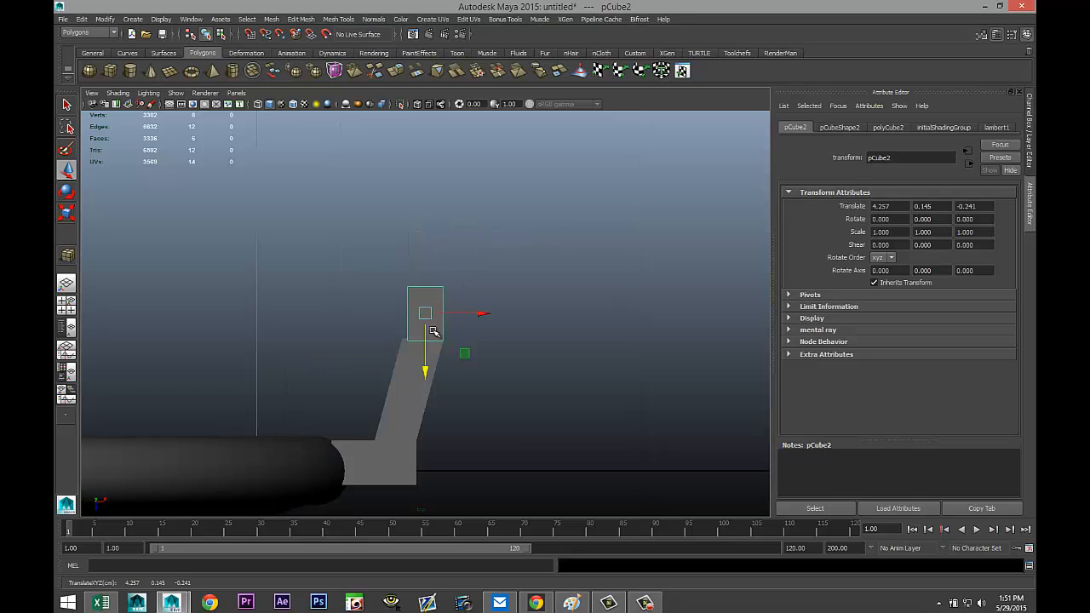
pyautogui.scroll(6, 501, 383)
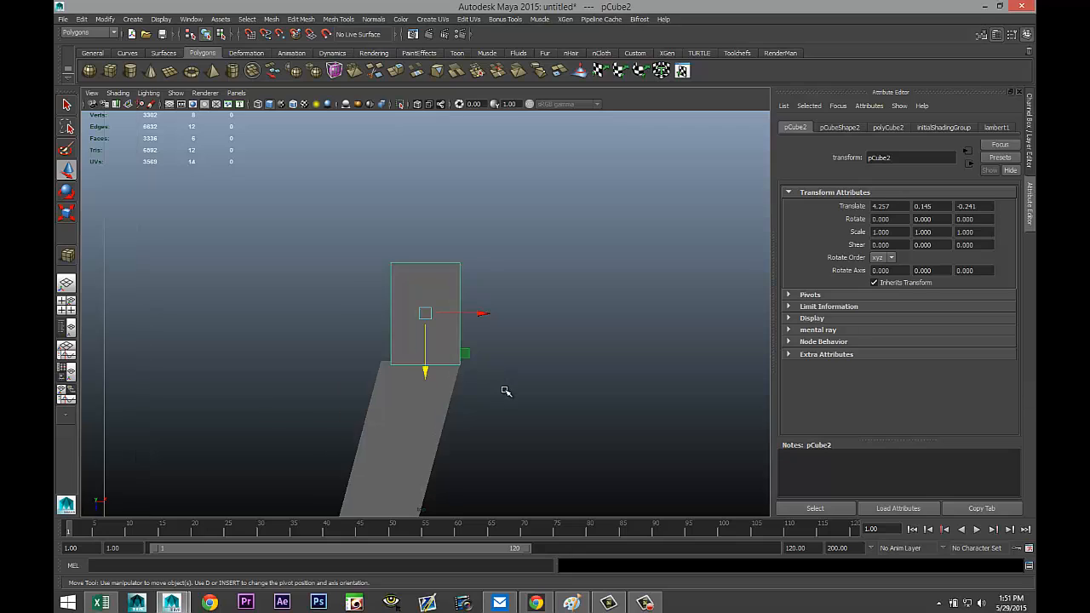
pyautogui.keyDown('alt'); pyautogui.moveTo(550, 341); pyautogui.dragTo(544, 318, button='middle'); pyautogui.keyUp('alt')
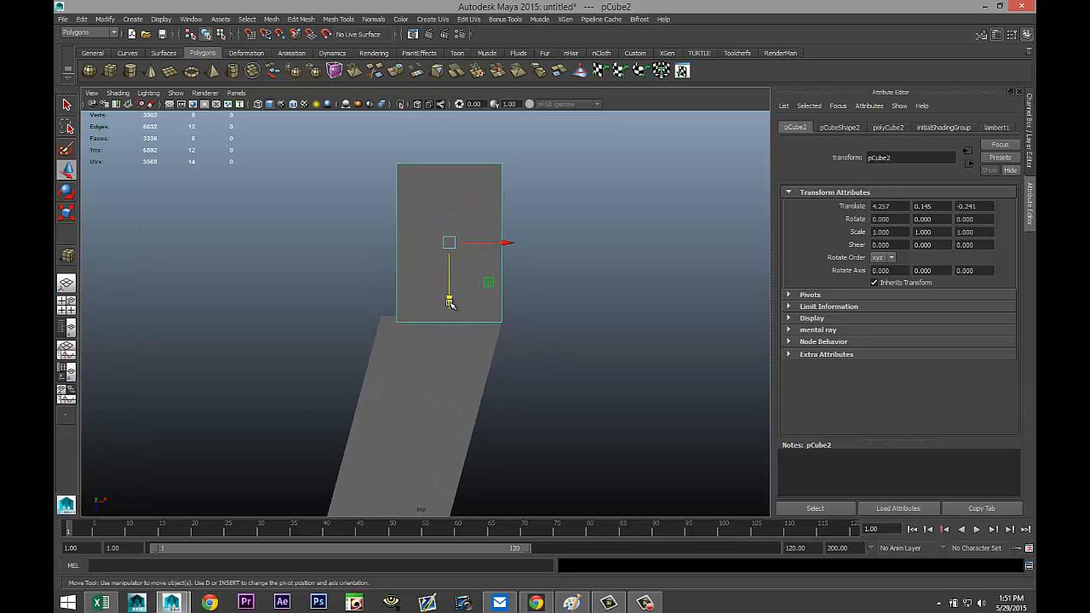
pyautogui.moveTo(450, 302); pyautogui.dragTo(454, 294)
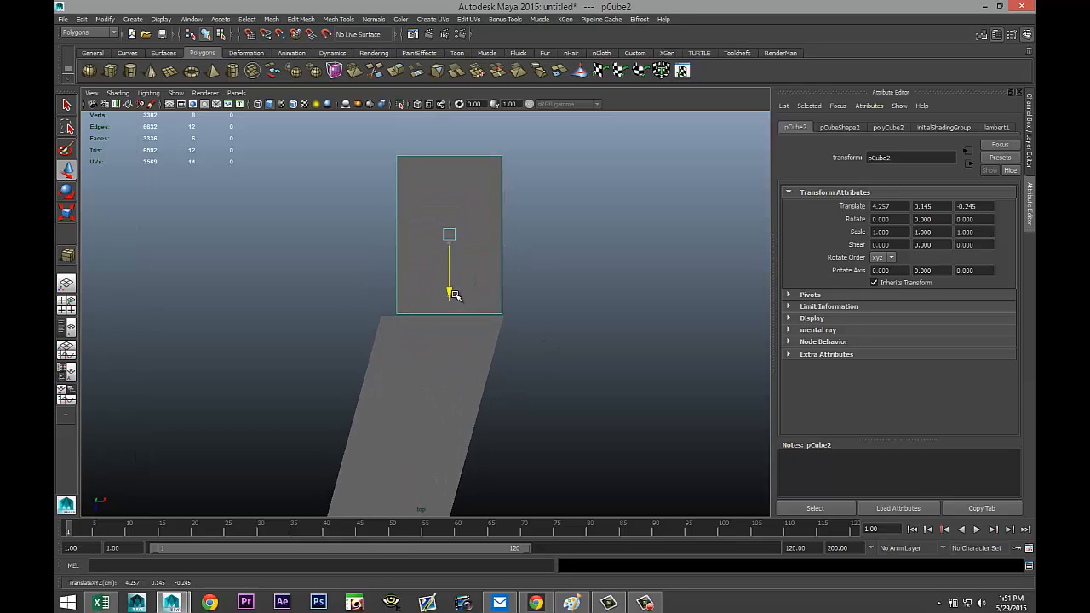
# - Move the cube's ring-side vertices along X to about 4.222 so its width matches the arm's end
pyautogui.rightClick(396, 223)
pyautogui.click(360, 224)
pyautogui.moveTo(372, 134); pyautogui.dragTo(420, 351)
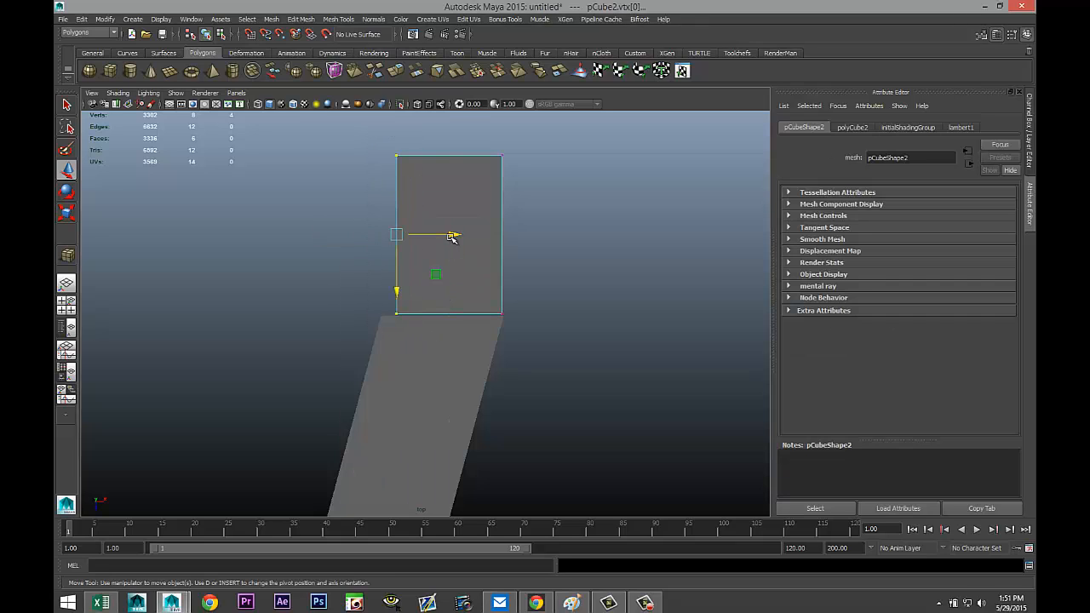
pyautogui.moveTo(452, 235); pyautogui.dragTo(438, 239)
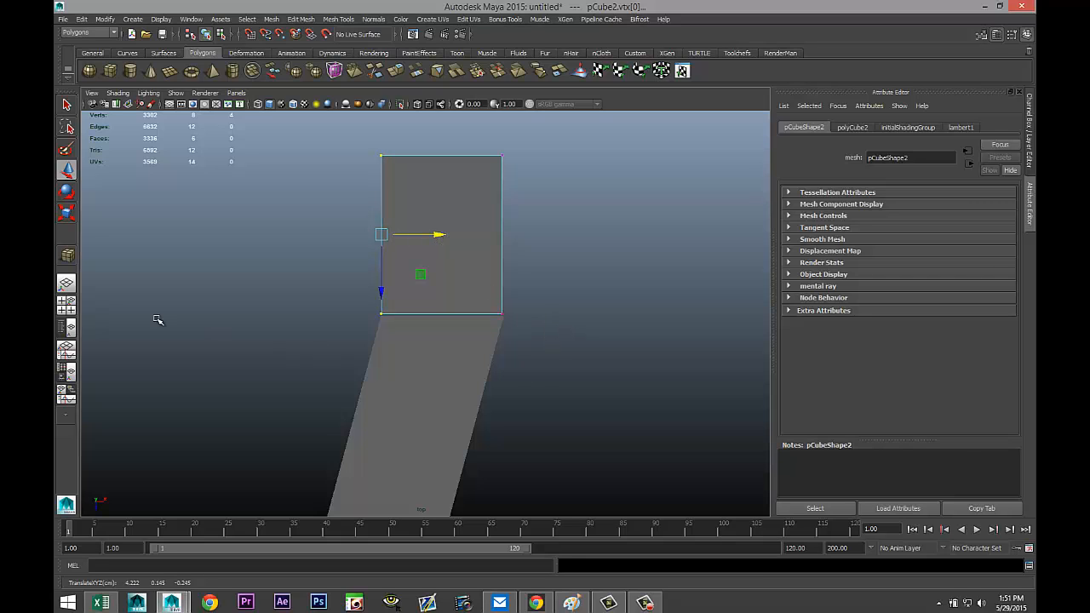
# - In a wireframe front view, return the cube to object mode and lower it to Y 0.021, level with the block's upper edge
pyautogui.click(68, 304)
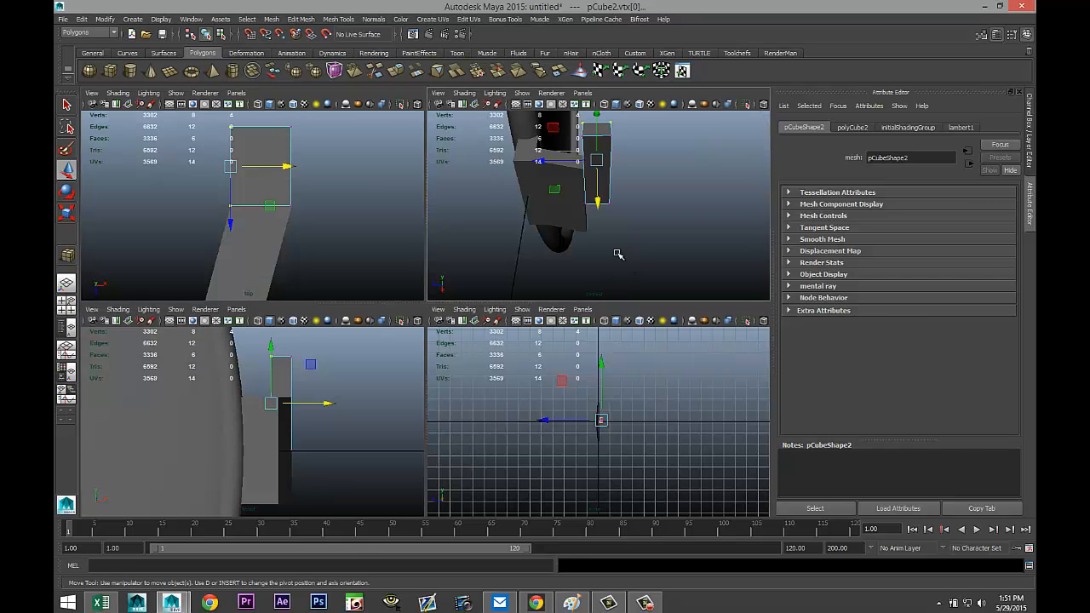
pyautogui.press('space')
pyautogui.keyDown('alt'); pyautogui.moveTo(587, 294); pyautogui.dragTo(621, 257); pyautogui.keyUp('alt')
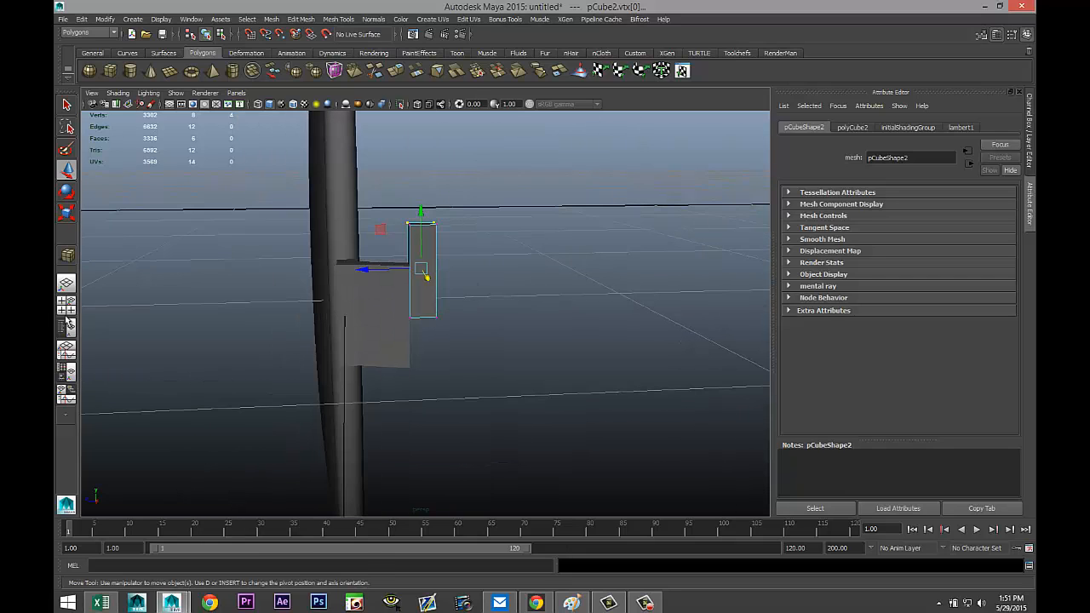
pyautogui.click(67, 306)
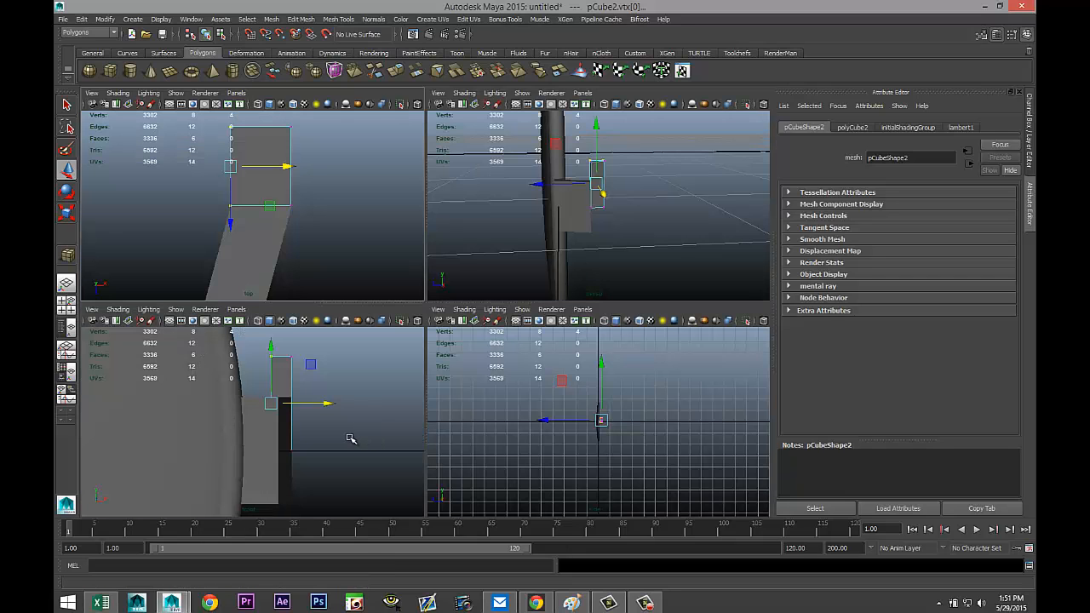
pyautogui.press('space')
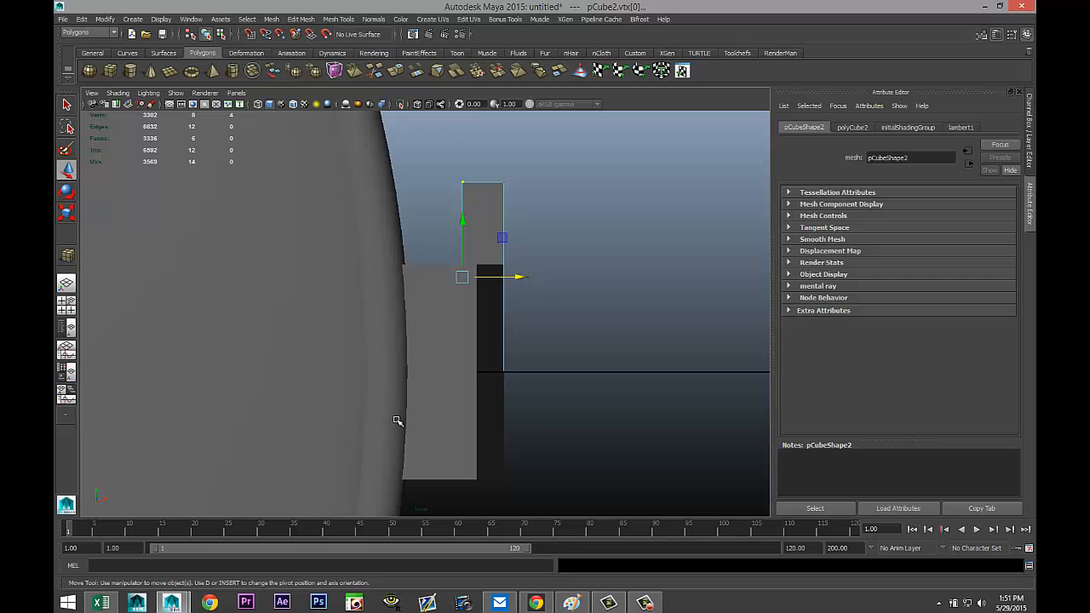
pyautogui.press('4')
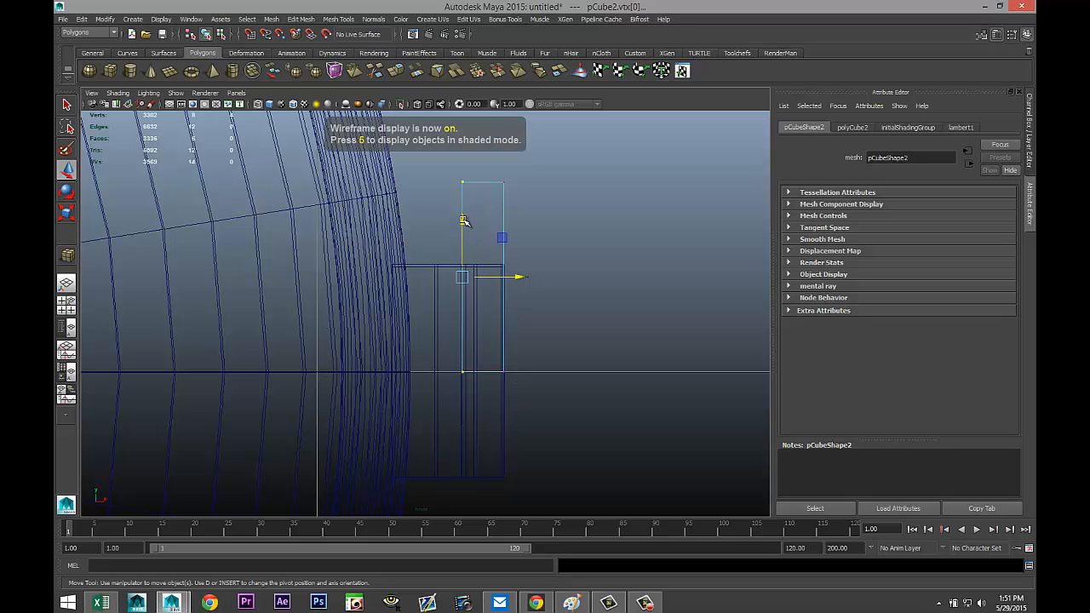
pyautogui.moveTo(483, 185); pyautogui.dragTo(528, 166, button='right')
pyautogui.click(485, 185)
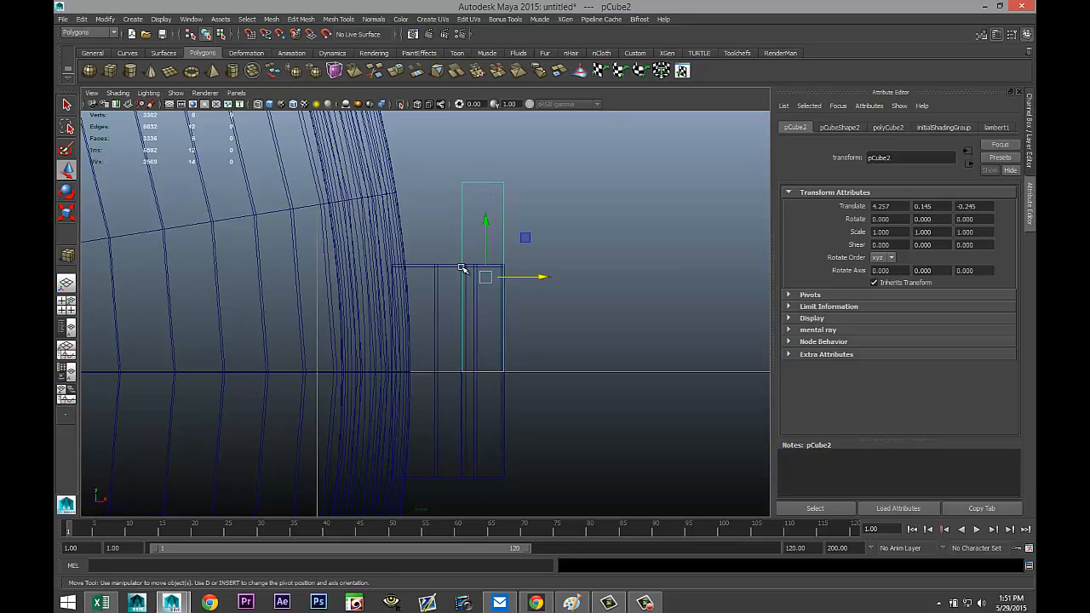
pyautogui.moveTo(484, 223); pyautogui.dragTo(498, 306)
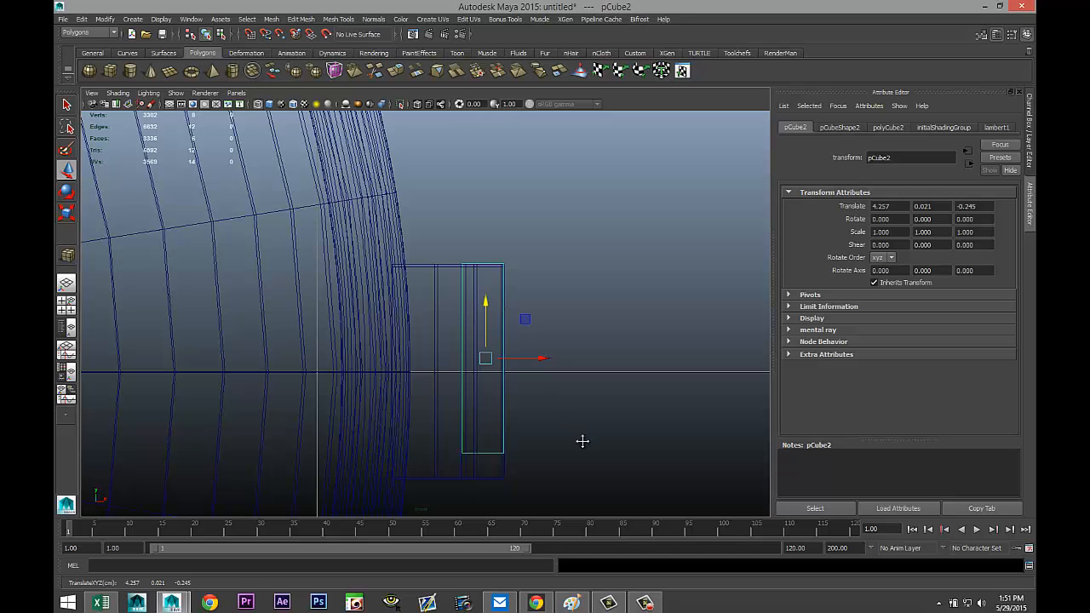
pyautogui.keyDown('alt'); pyautogui.moveTo(581, 440); pyautogui.dragTo(474, 326); pyautogui.keyUp('alt')
pyautogui.moveTo(464, 319); pyautogui.dragTo(414, 305, button='right')
pyautogui.keyDown('alt'); pyautogui.moveTo(538, 330); pyautogui.dragTo(581, 336, button='right'); pyautogui.keyUp('alt')
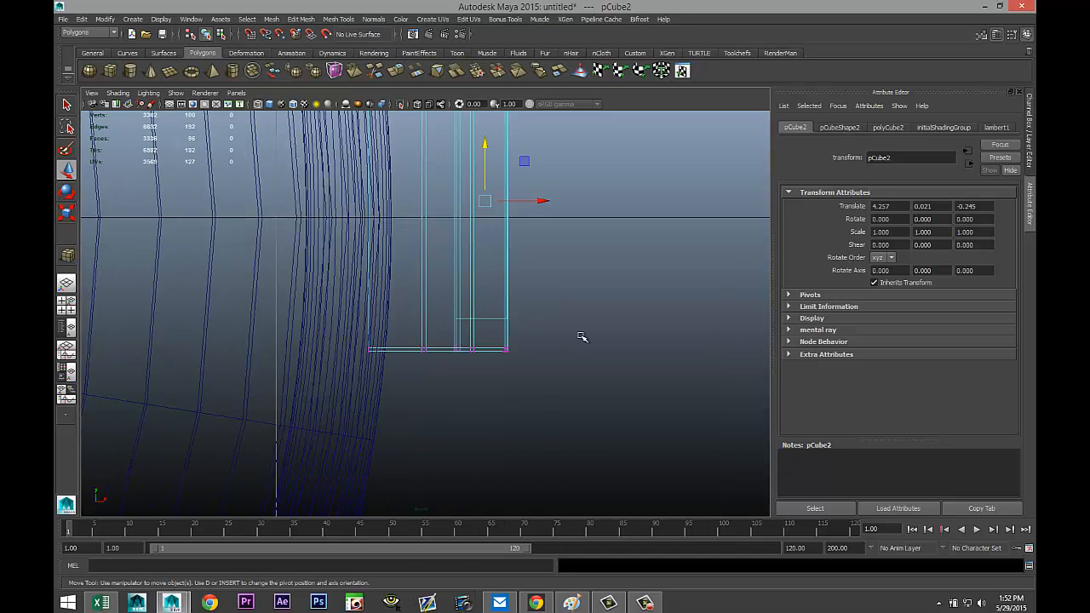
pyautogui.click(589, 333)
pyautogui.moveTo(530, 364); pyautogui.dragTo(487, 319)
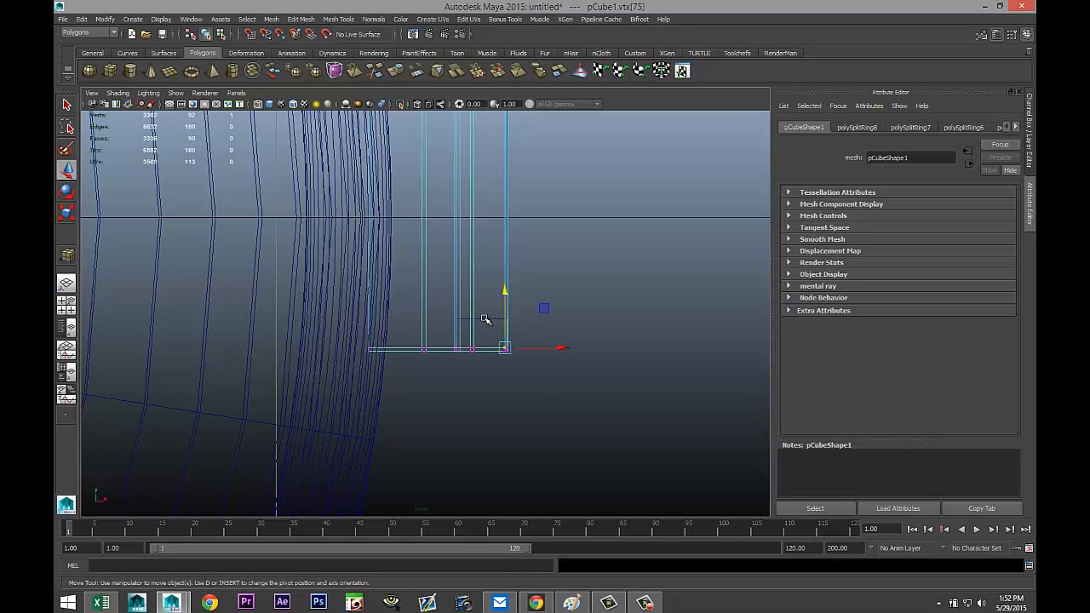
pyautogui.moveTo(486, 318); pyautogui.dragTo(507, 312, button='right')
# - Lower the cube's bottom vertices to Y -0.164 to meet the block's lower edge, and check the fit in the perspective view
pyautogui.click(489, 318)
pyautogui.moveTo(488, 318); pyautogui.dragTo(454, 318, button='right')
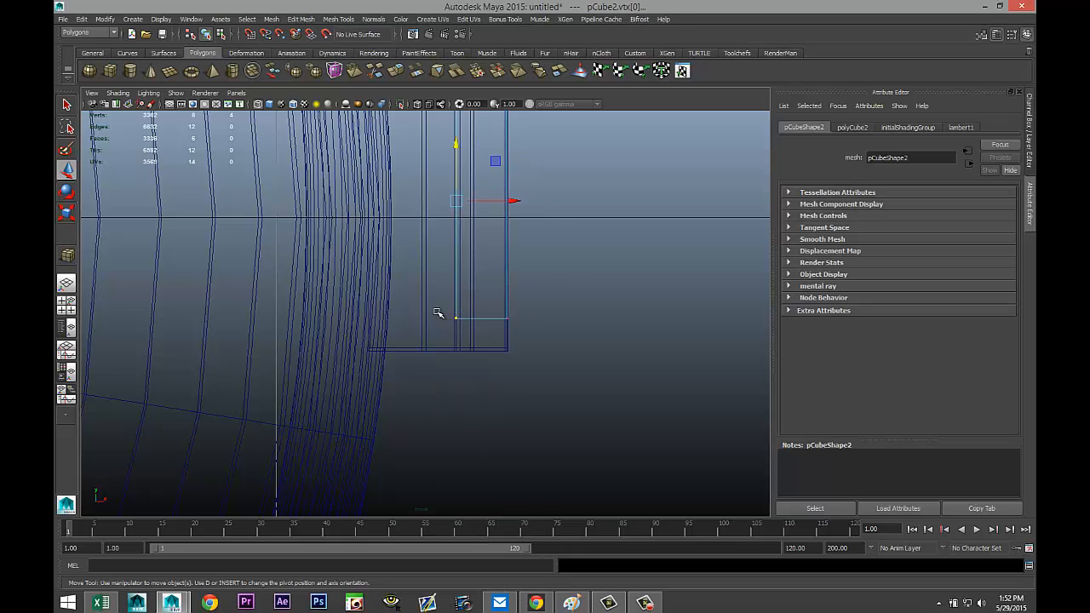
pyautogui.moveTo(449, 311); pyautogui.dragTo(515, 354)
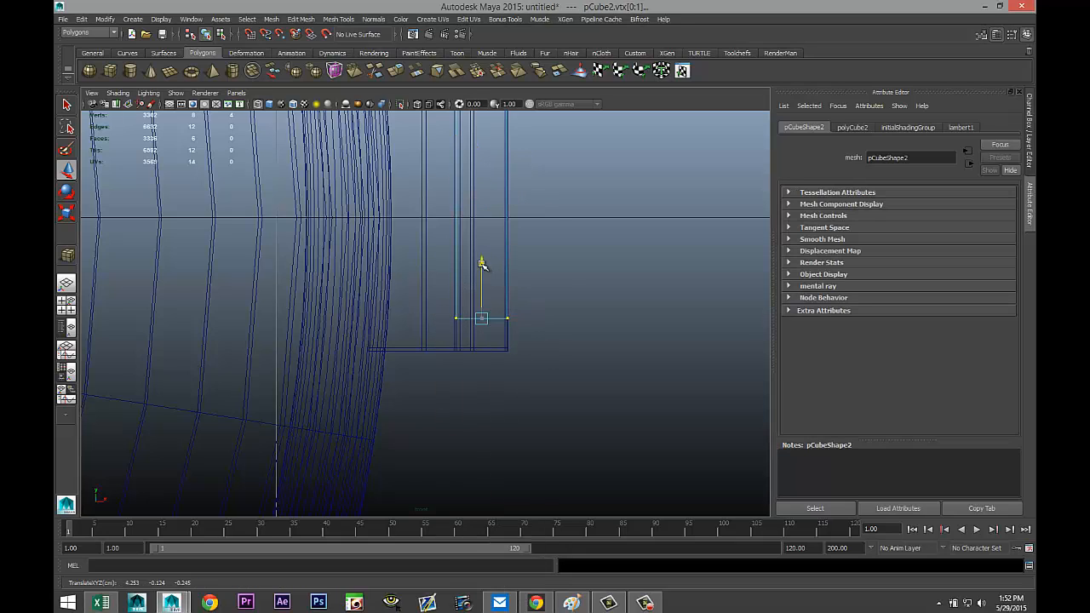
pyautogui.moveTo(481, 260); pyautogui.dragTo(486, 295)
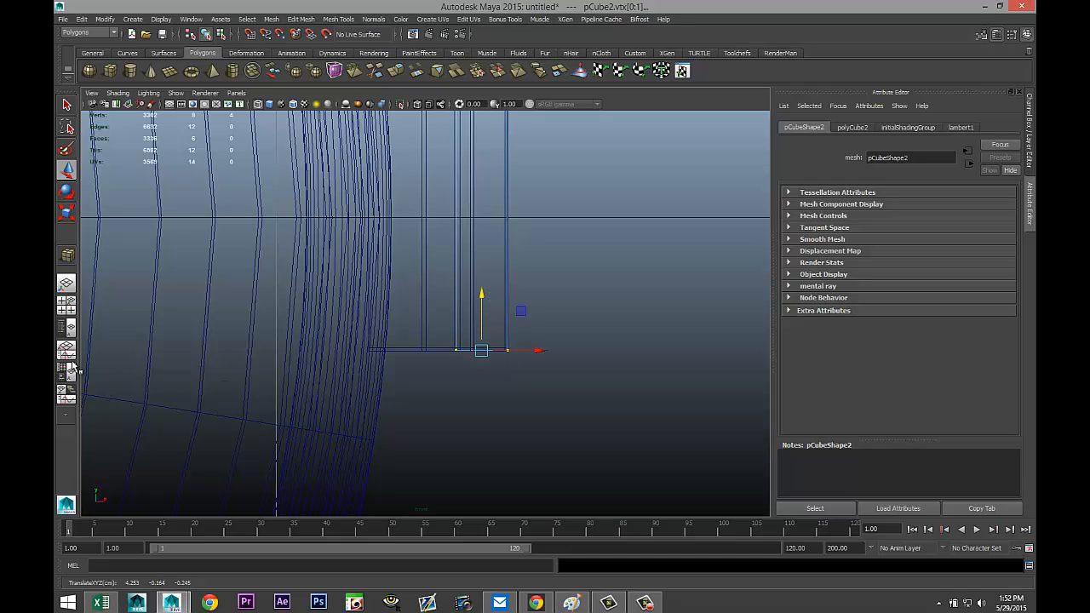
pyautogui.click(66, 304)
pyautogui.press('space')
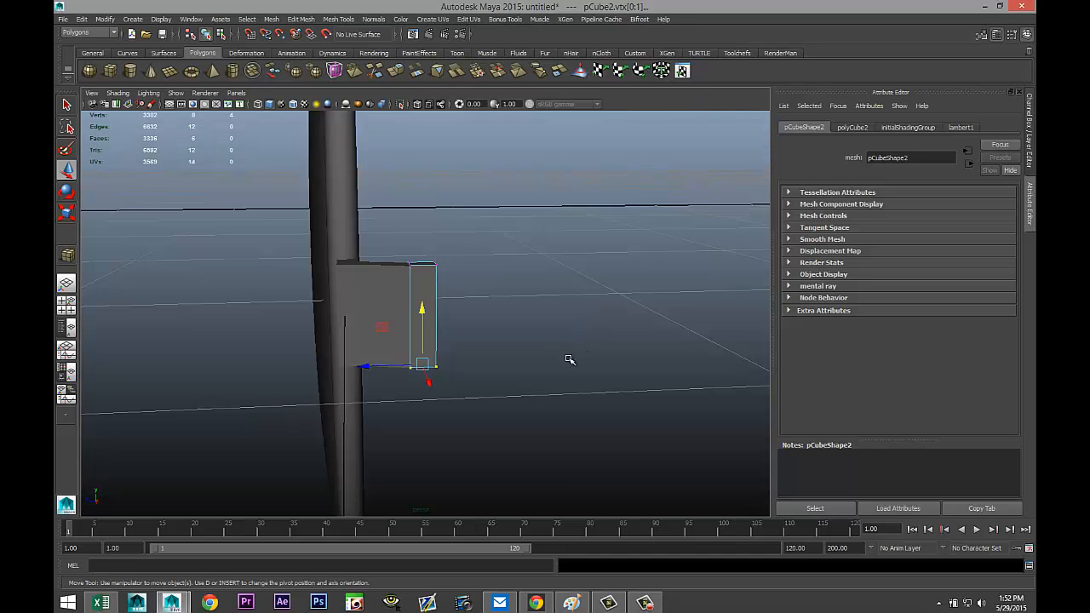
pyautogui.keyDown('alt'); pyautogui.moveTo(569, 359); pyautogui.dragTo(431, 375); pyautogui.keyUp('alt')
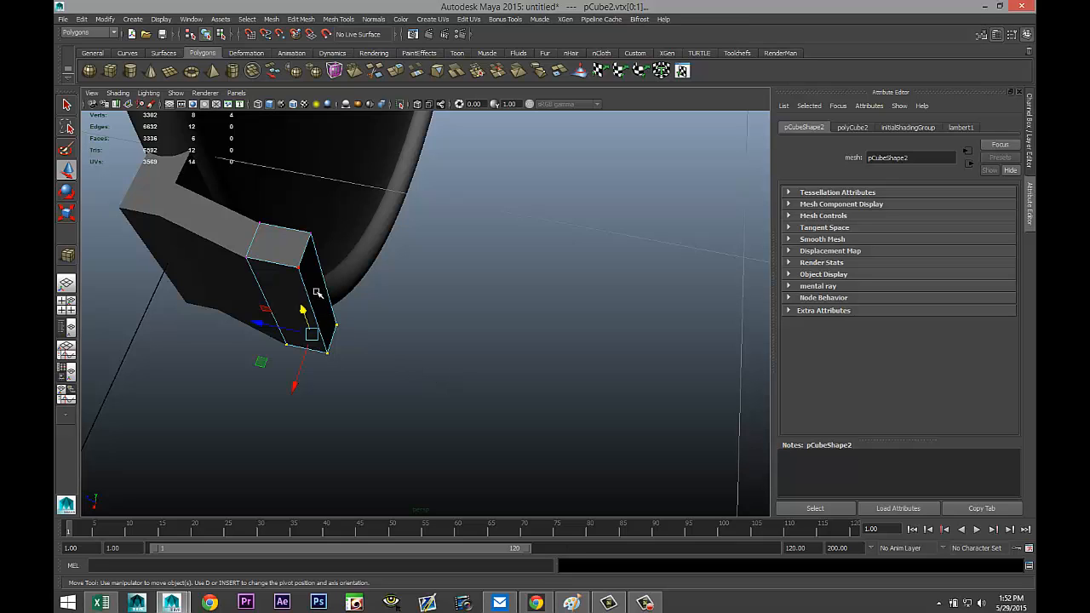
pyautogui.keyDown('alt'); pyautogui.moveTo(364, 341); pyautogui.dragTo(472, 383); pyautogui.keyUp('alt')
# - In the top view, pull the cube's rear vertices back along Z to lengthen it, and inspect it in the perspective view
pyautogui.click(66, 304)
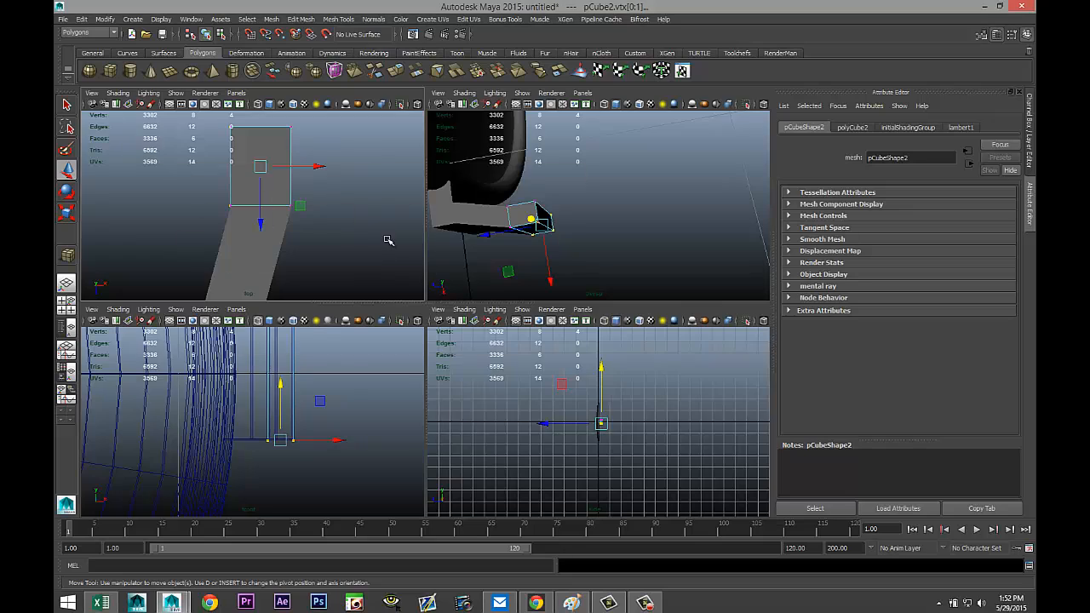
pyautogui.press('space')
pyautogui.moveTo(342, 139); pyautogui.dragTo(550, 178)
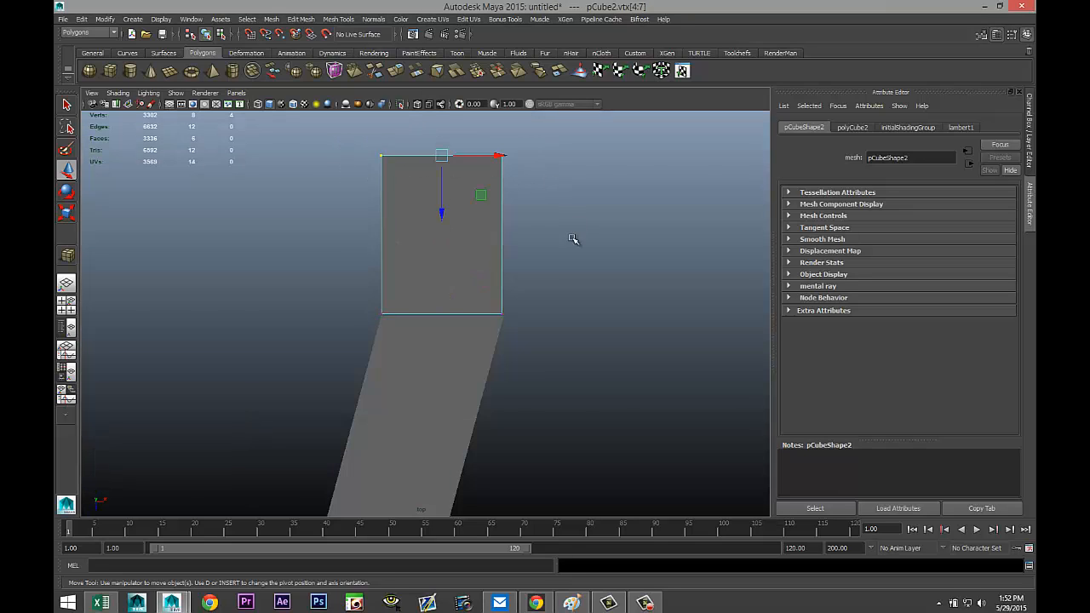
pyautogui.scroll(-10, 570, 247)
pyautogui.moveTo(423, 352); pyautogui.dragTo(425, 338)
pyautogui.scroll(6, 573, 389)
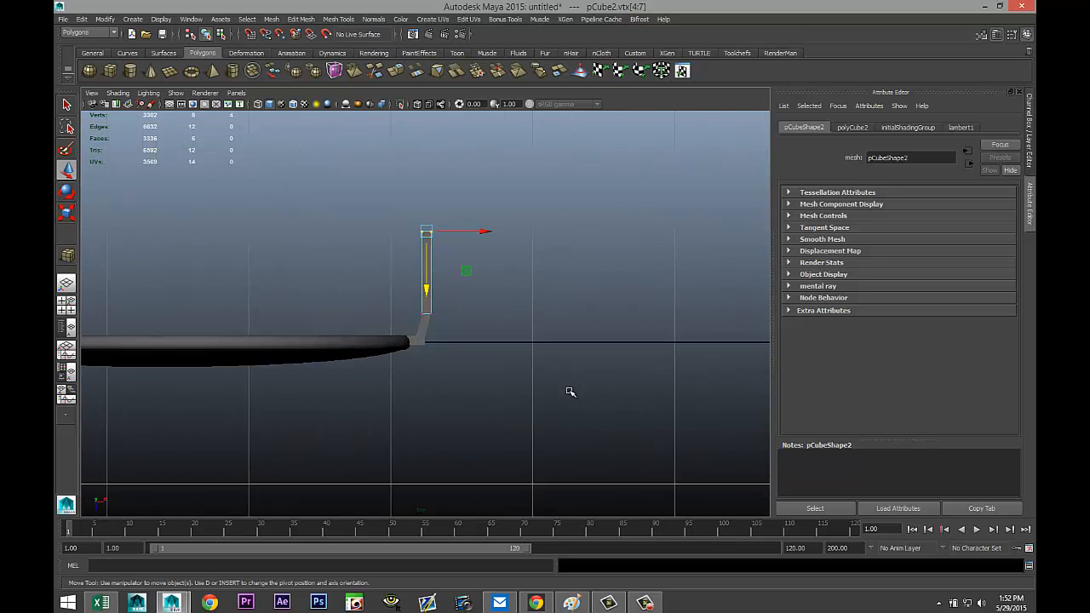
pyautogui.click(66, 303)
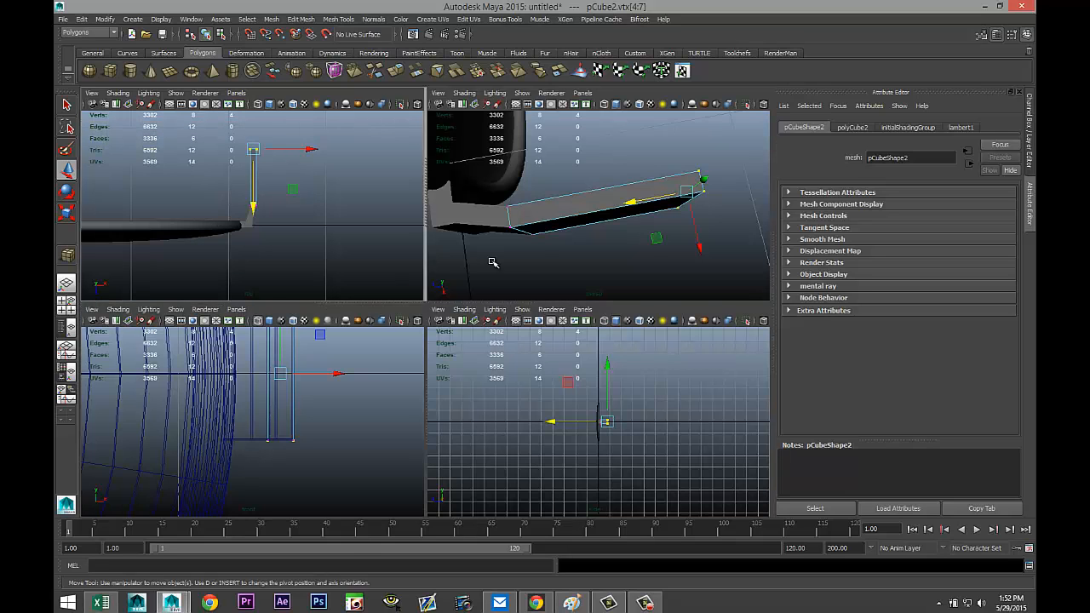
pyautogui.press('space')
pyautogui.moveTo(530, 239)
pyautogui.keyDown('alt'); pyautogui.mouseDown()
pyautogui.moveTo(518, 260)
pyautogui.moveTo(537, 258)
pyautogui.mouseUp(); pyautogui.keyUp('alt')
pyautogui.keyDown('alt'); pyautogui.moveTo(435, 282); pyautogui.dragTo(523, 301, button='middle'); pyautogui.keyUp('alt')
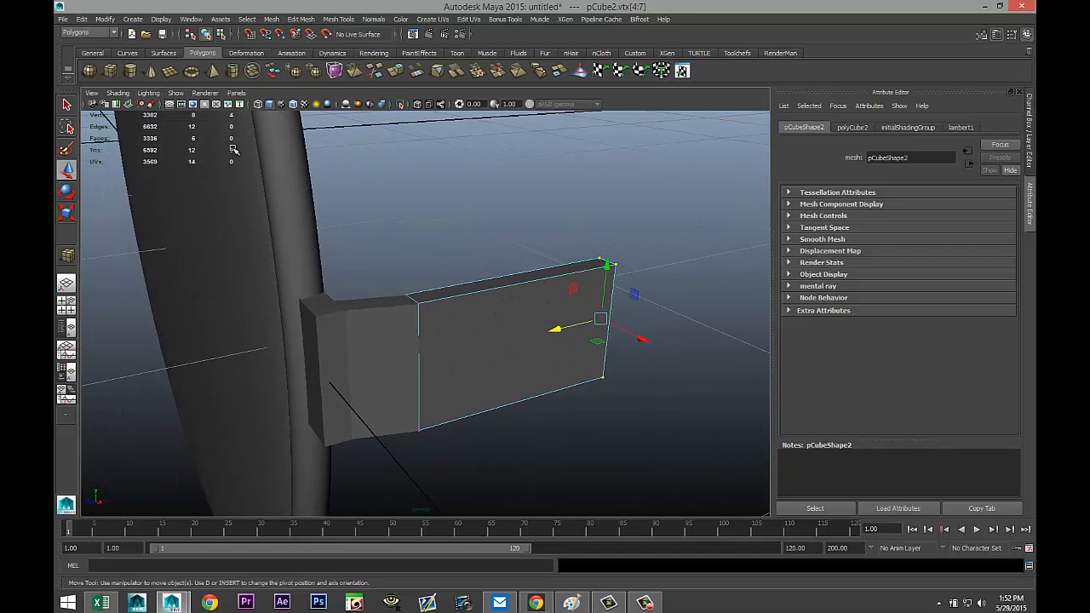
# - Try to draw a polygon pipe on the grid near the arm and enlarge it, undoing both operations
pyautogui.click(233, 70)
pyautogui.scroll(-3, 615, 325)
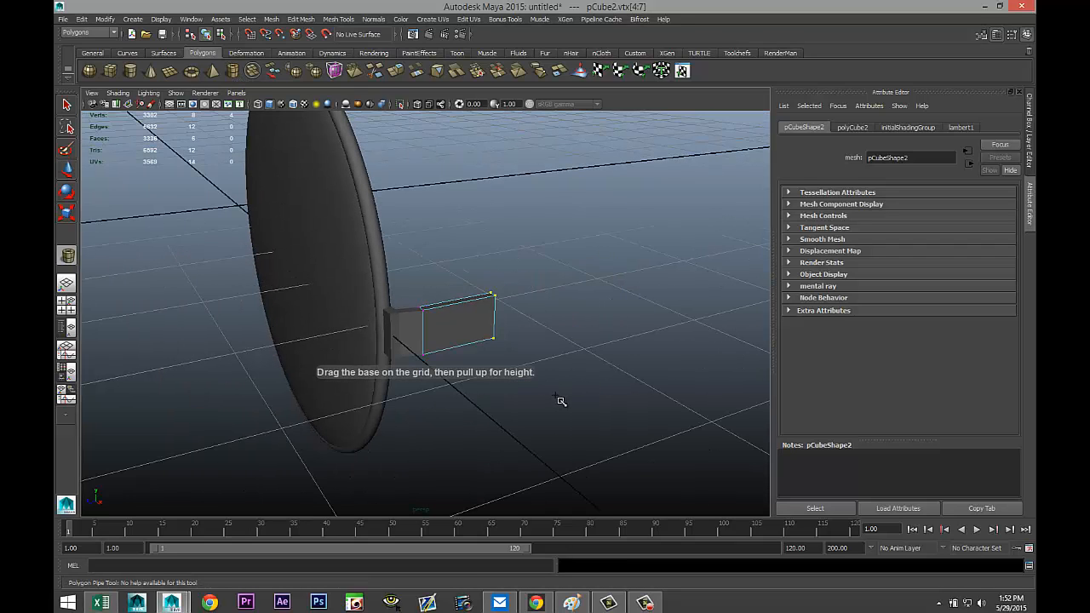
pyautogui.moveTo(559, 401); pyautogui.dragTo(933, 435)
pyautogui.scroll(-5, 603, 297)
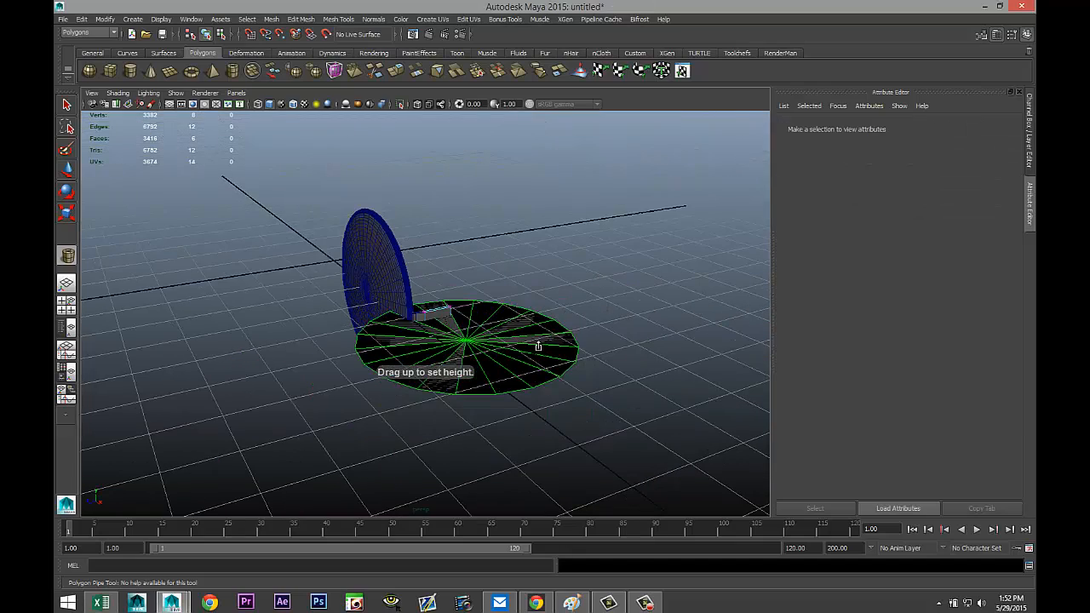
pyautogui.press('r')
pyautogui.moveTo(466, 342); pyautogui.dragTo(736, 377)
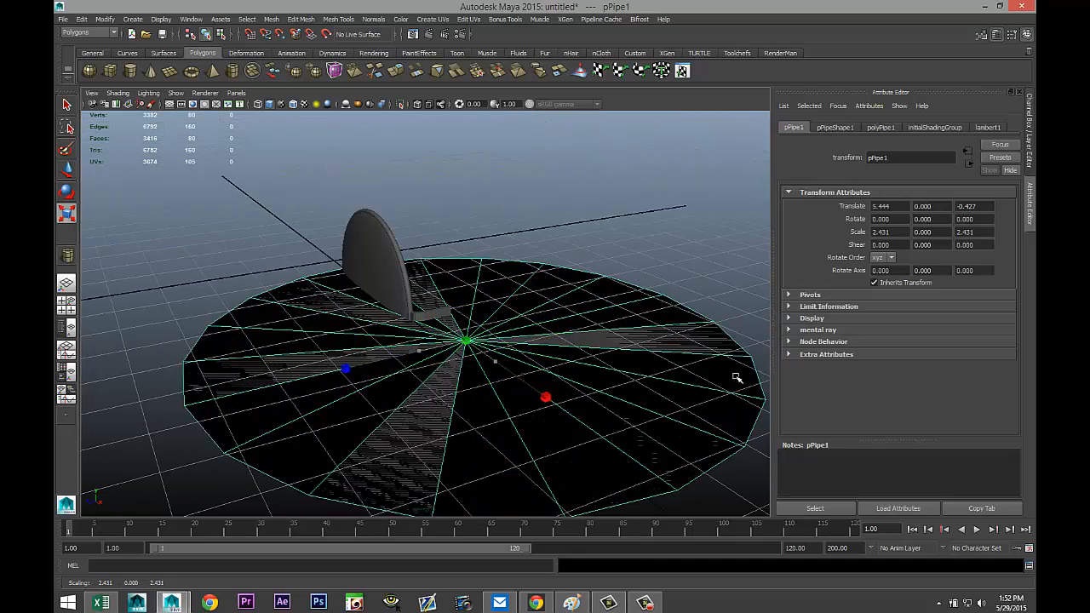
pyautogui.hotkey('ctrl', 'z')
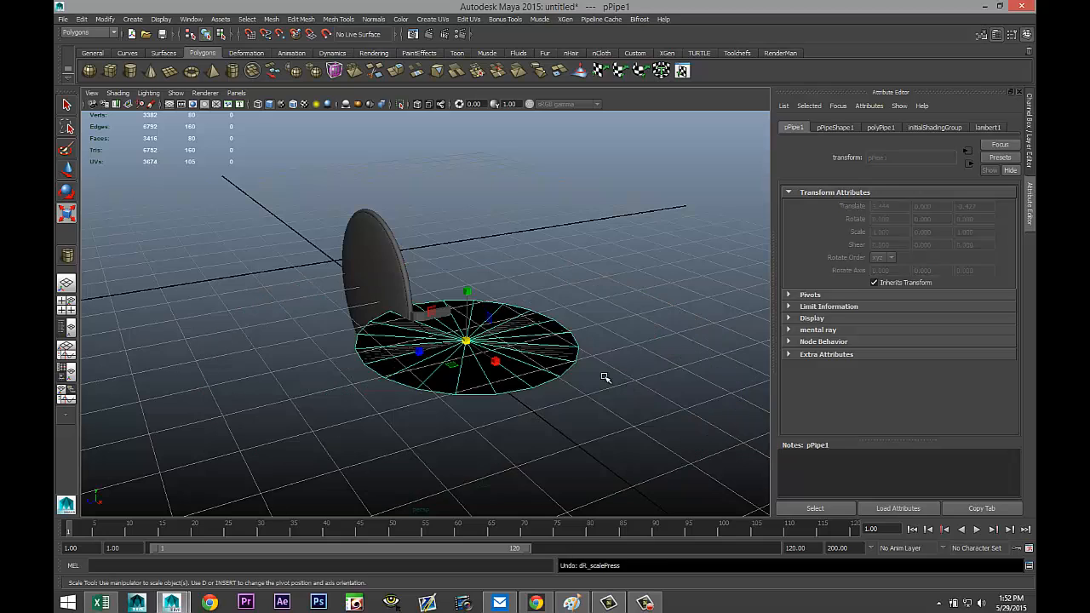
pyautogui.hotkey('ctrl', 'z')
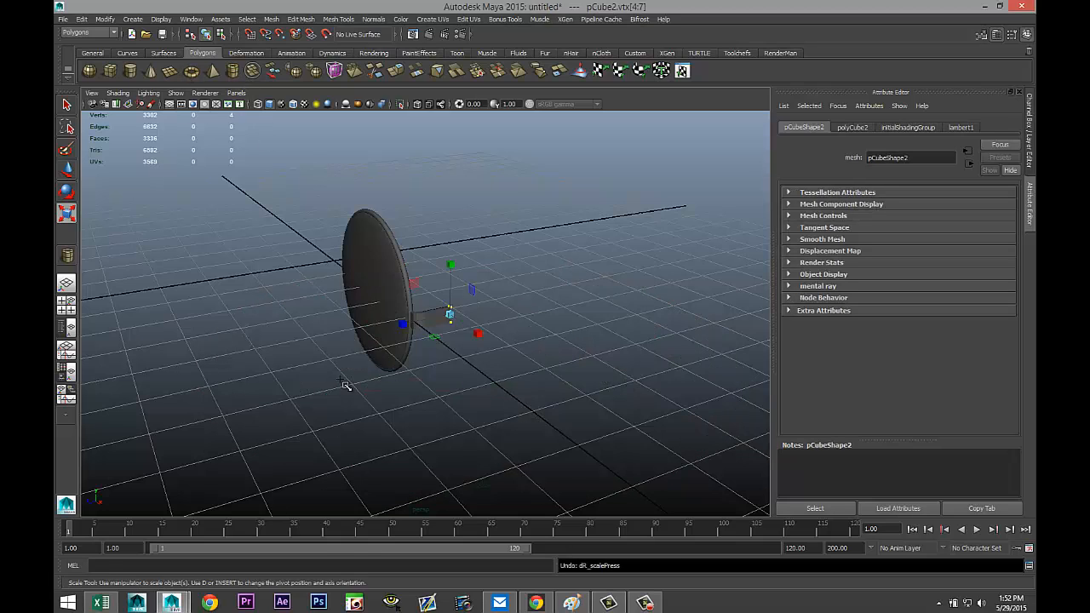
# - Draw a polygon pipe on the grid in front of the lens, about 7.131 in radius and 4.148 high
pyautogui.press('g')
pyautogui.moveTo(258, 415); pyautogui.dragTo(789, 480)
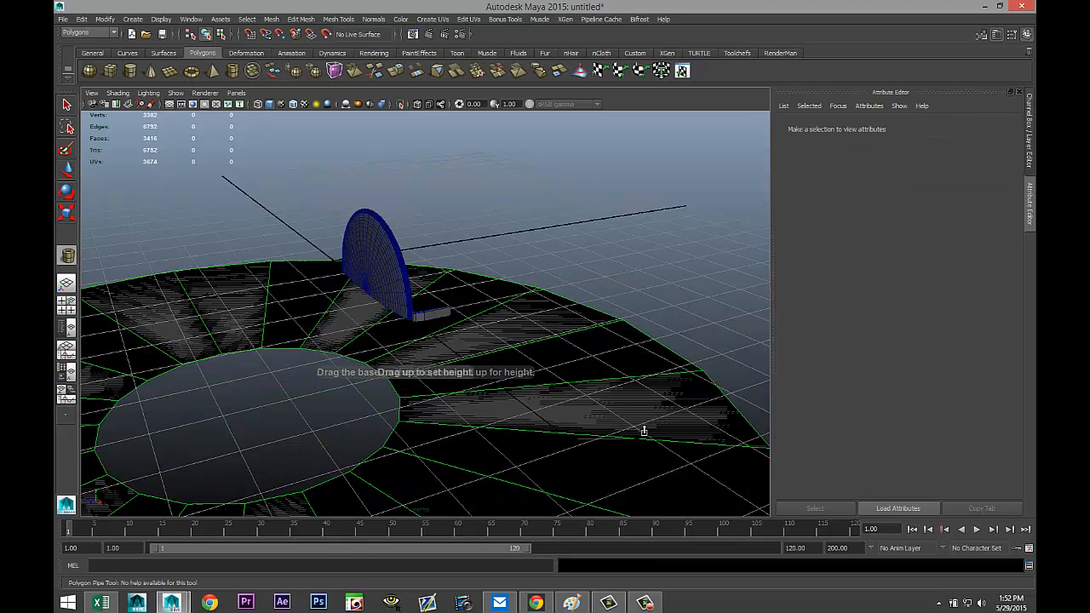
pyautogui.moveTo(644, 431); pyautogui.dragTo(784, 272)
pyautogui.click(701, 166)
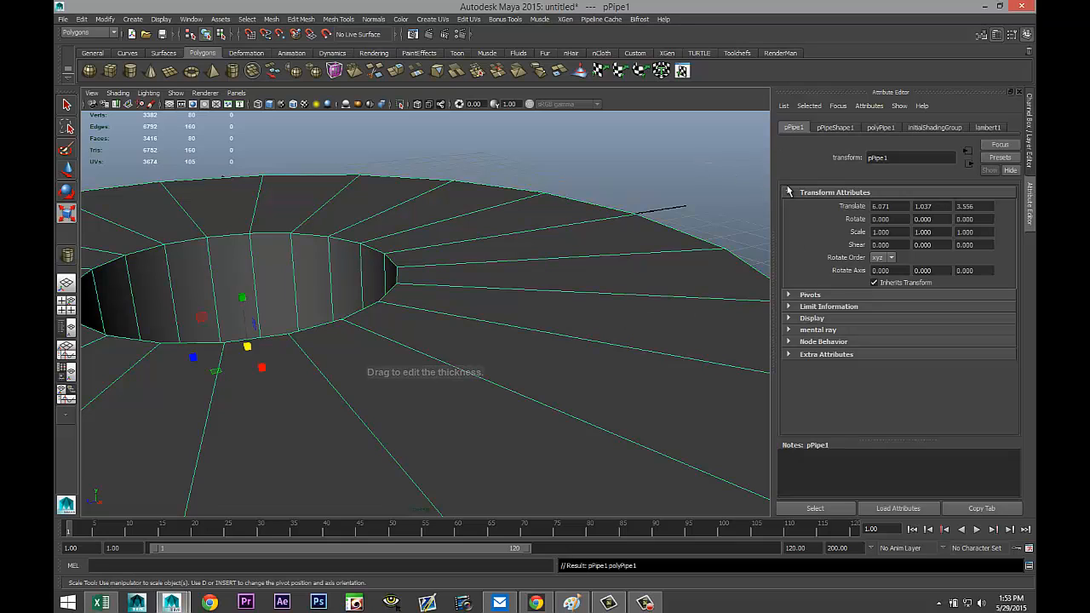
# - Set the pipe's thickness to 0.5 and axis subdivisions to 40, and reduce its radius to about 2.494
pyautogui.click(877, 128)
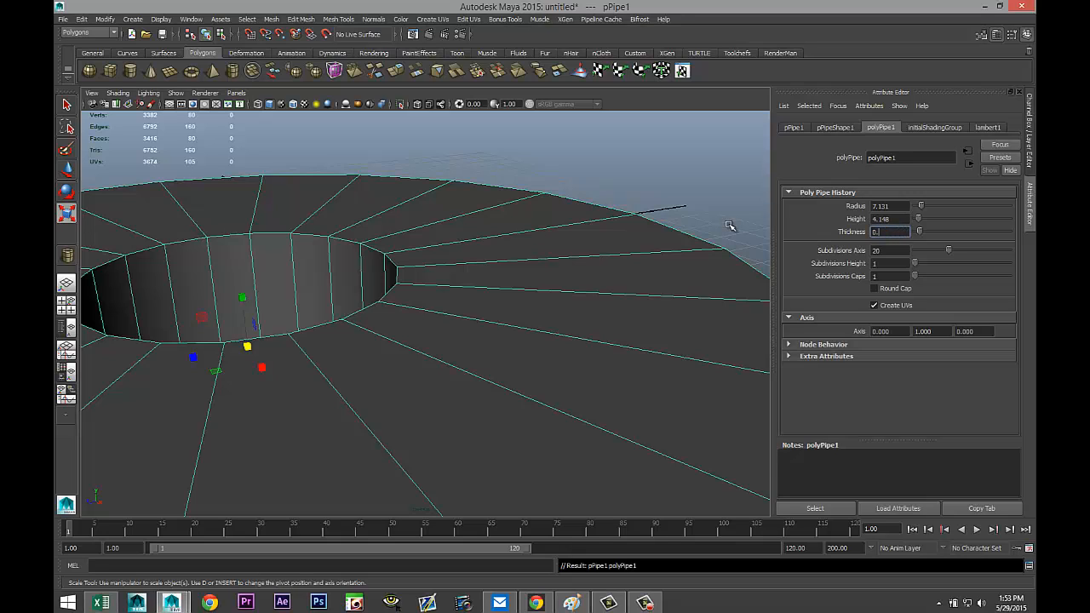
pyautogui.press('Return')
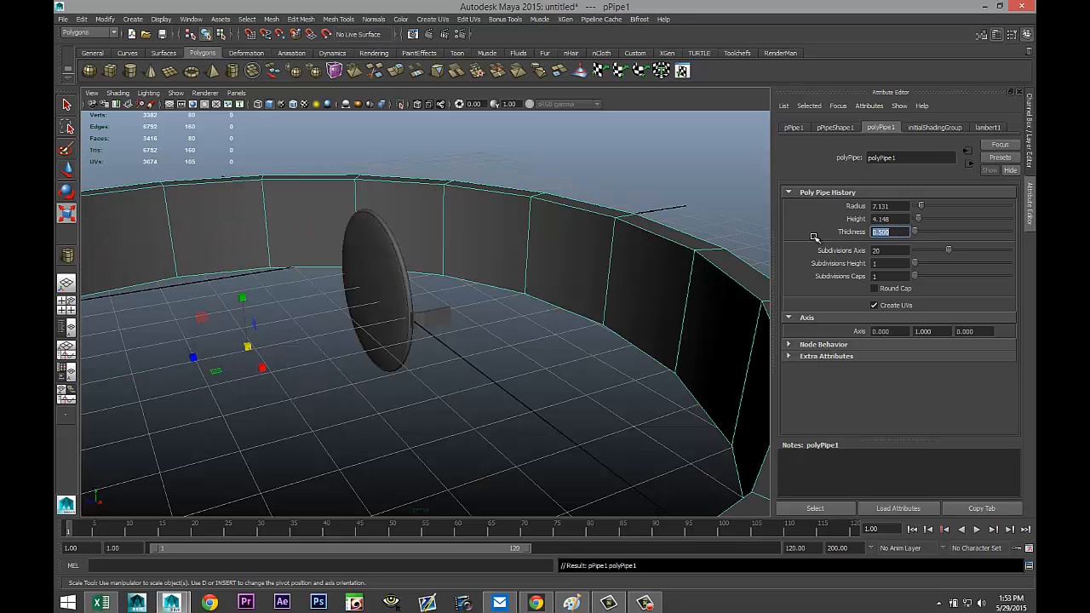
pyautogui.click(888, 252)
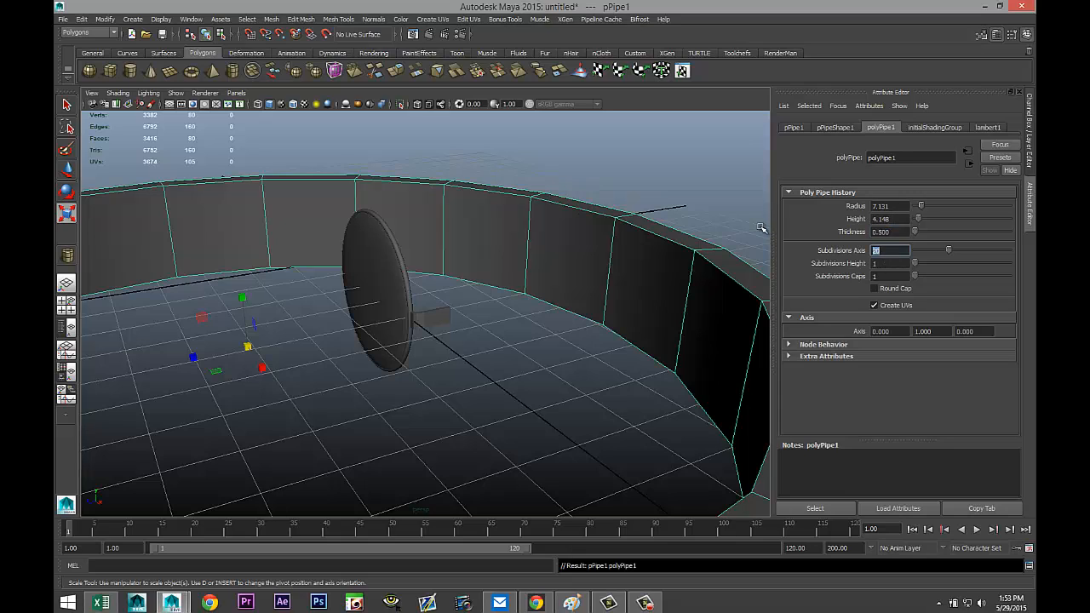
pyautogui.press('Return')
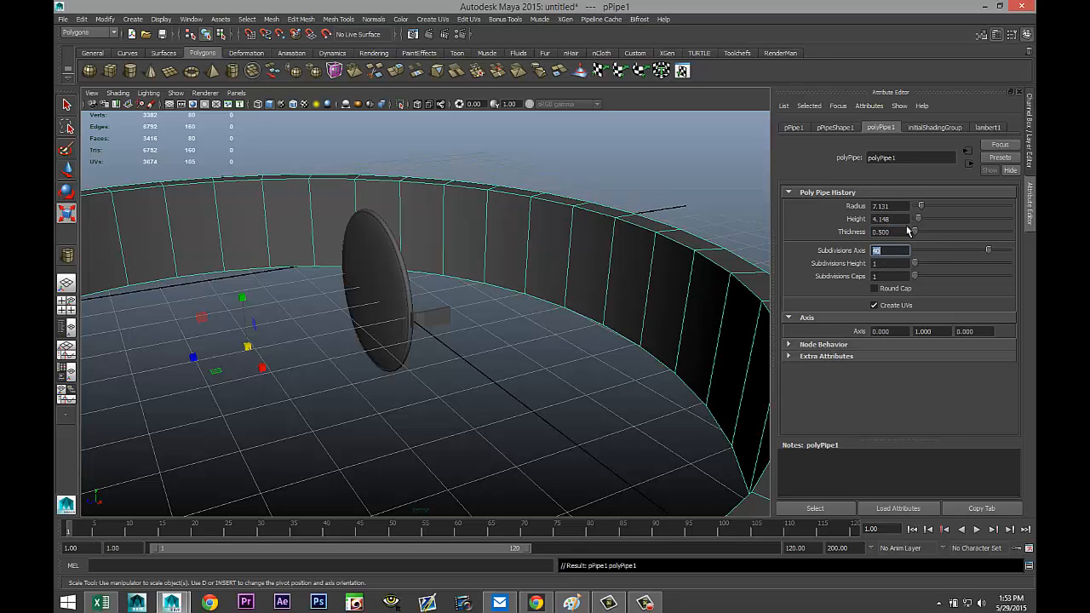
pyautogui.moveTo(920, 207); pyautogui.dragTo(917, 206)
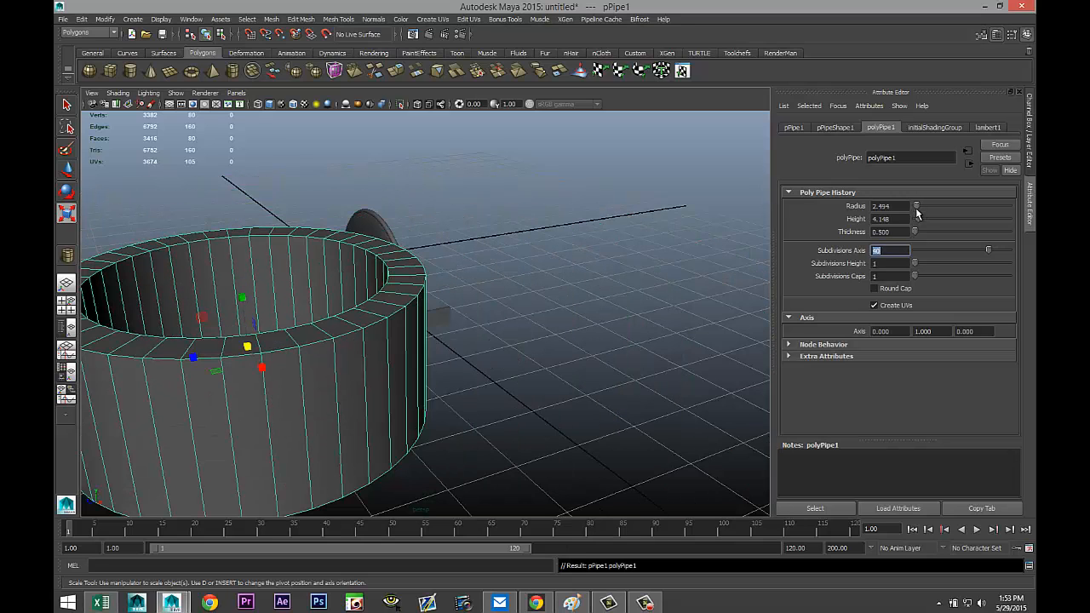
# - Scale the pipe down uniformly and, in the top view, move it near the arm at about X 3.894, Z -0.724
pyautogui.moveTo(248, 349); pyautogui.dragTo(56, 395)
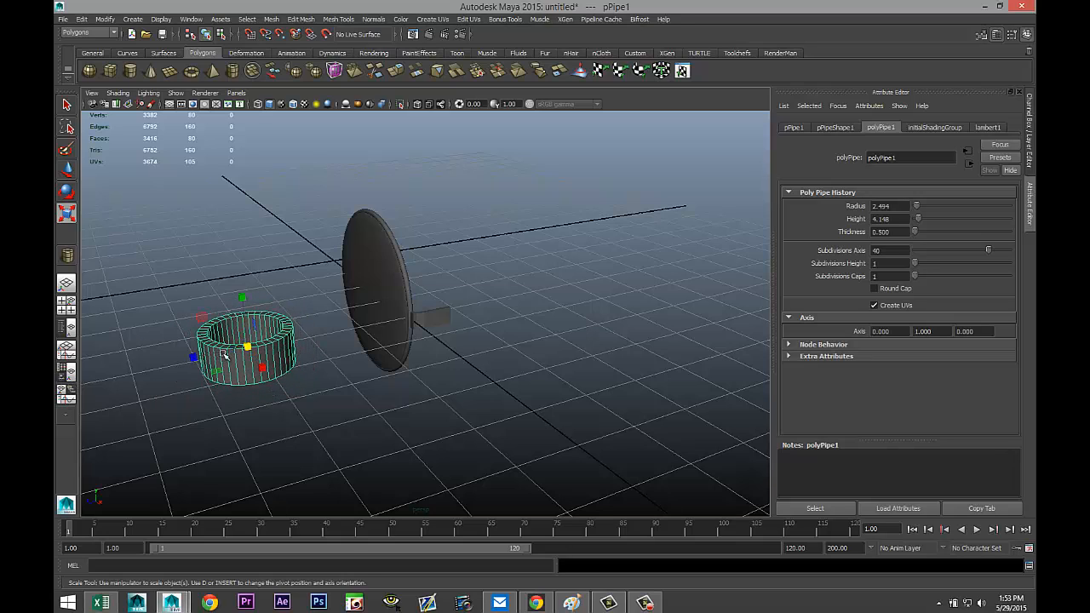
pyautogui.moveTo(248, 349); pyautogui.dragTo(195, 356)
pyautogui.click(67, 305)
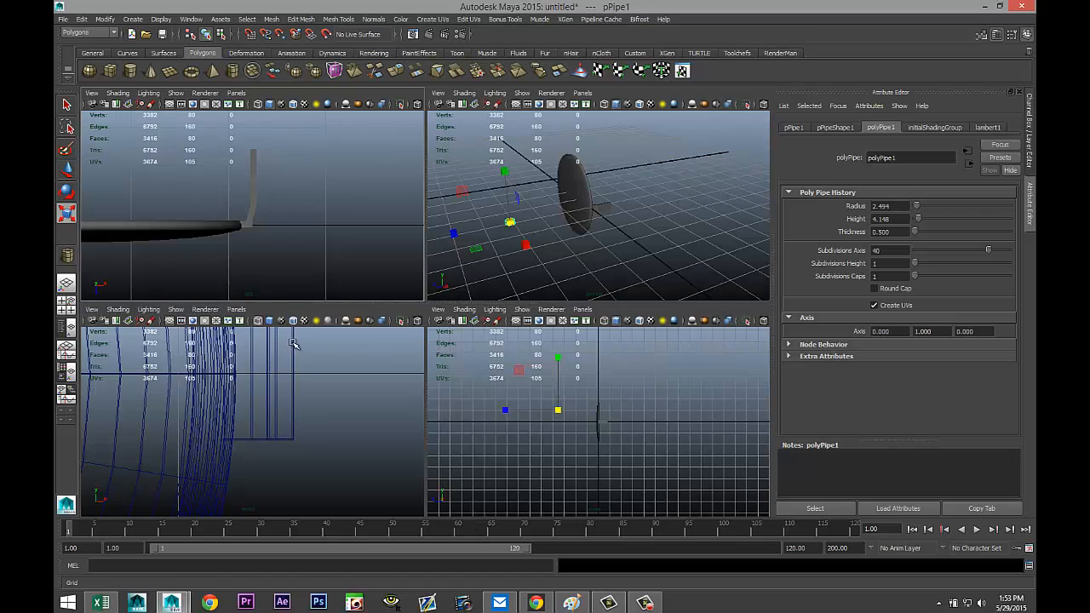
pyautogui.press('space')
pyautogui.scroll(-6, 374, 337)
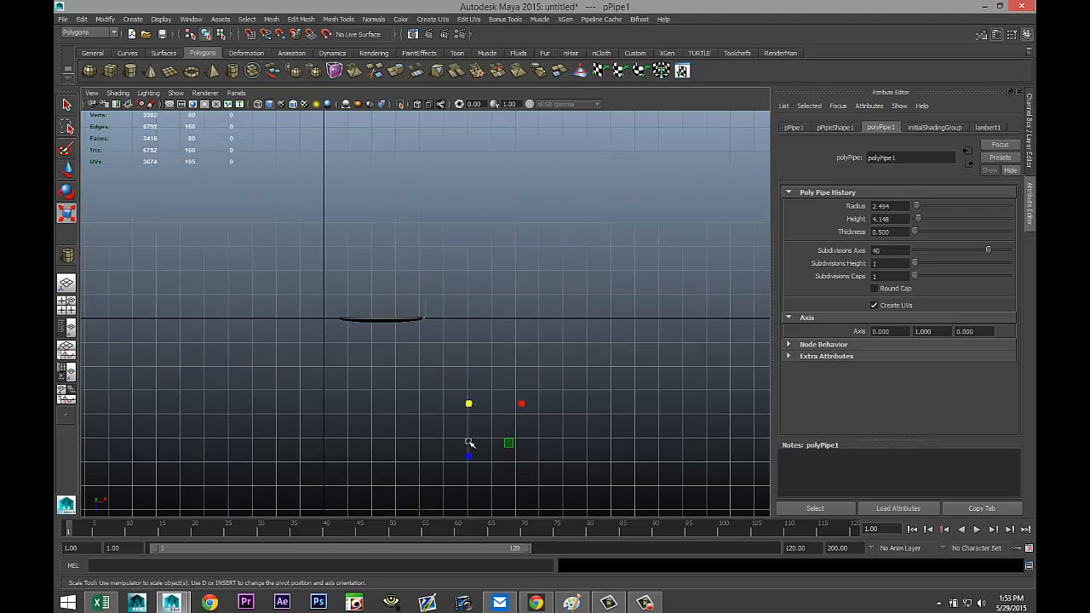
pyautogui.press('w')
pyautogui.moveTo(472, 464); pyautogui.dragTo(477, 360)
pyautogui.moveTo(523, 301); pyautogui.dragTo(477, 304)
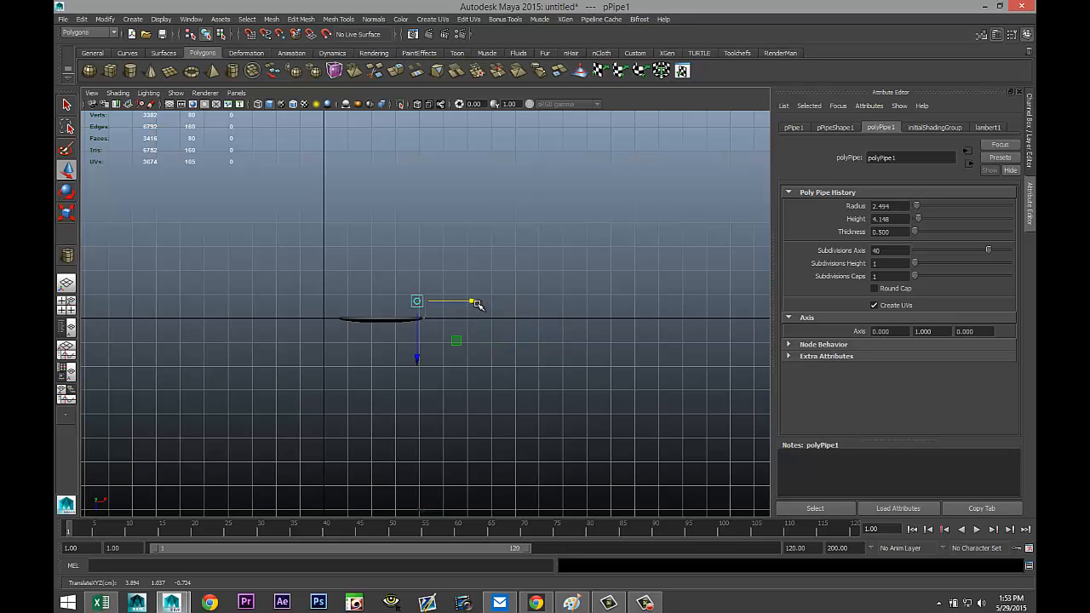
# - Move the pipe in the top view to about X 4.117, Z -0.199, close to the hinge block's arm
pyautogui.press('f')
pyautogui.scroll(-10, 510, 379)
pyautogui.scroll(5, 511, 381)
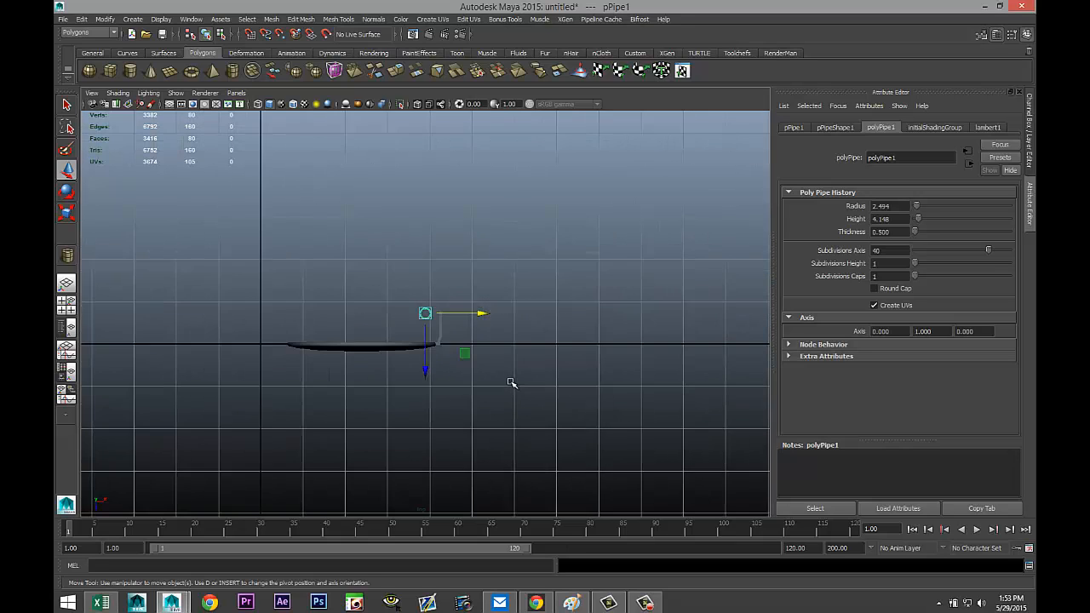
pyautogui.scroll(6, 510, 384)
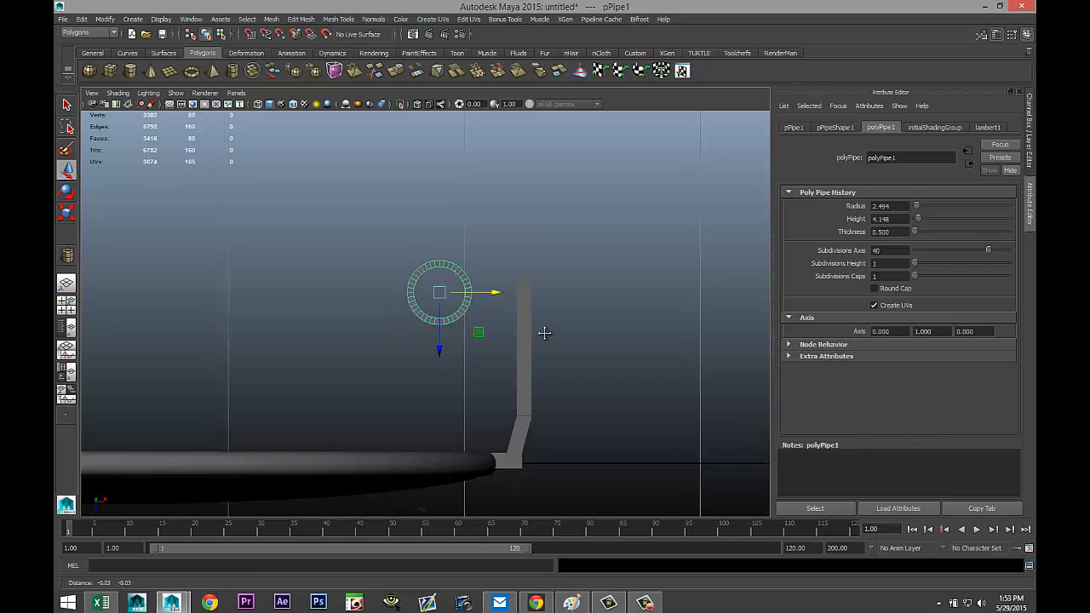
pyautogui.moveTo(440, 251); pyautogui.dragTo(485, 376)
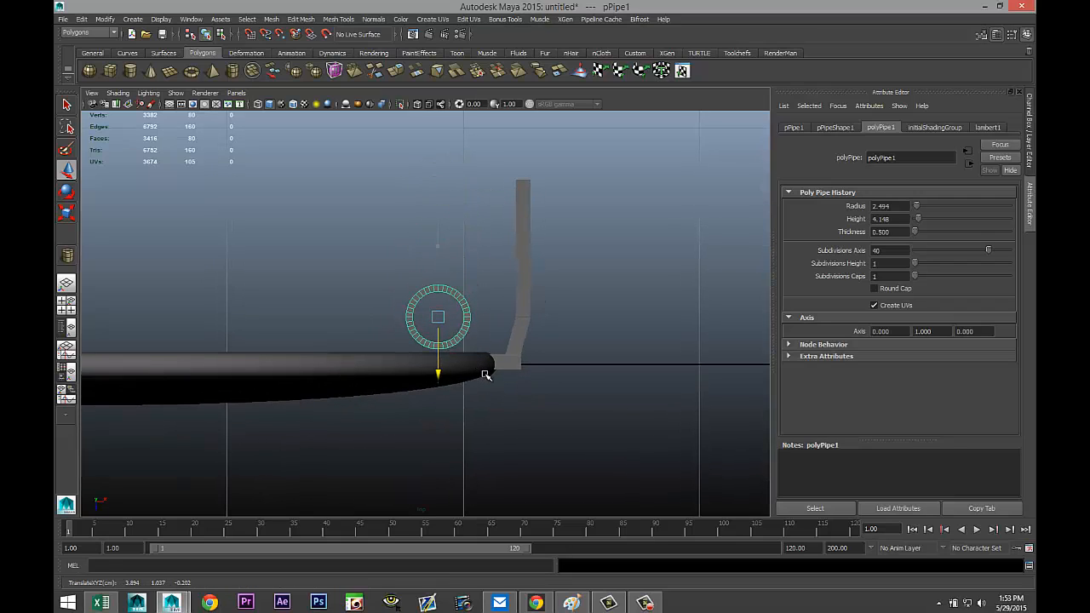
pyautogui.moveTo(501, 319); pyautogui.dragTo(550, 319)
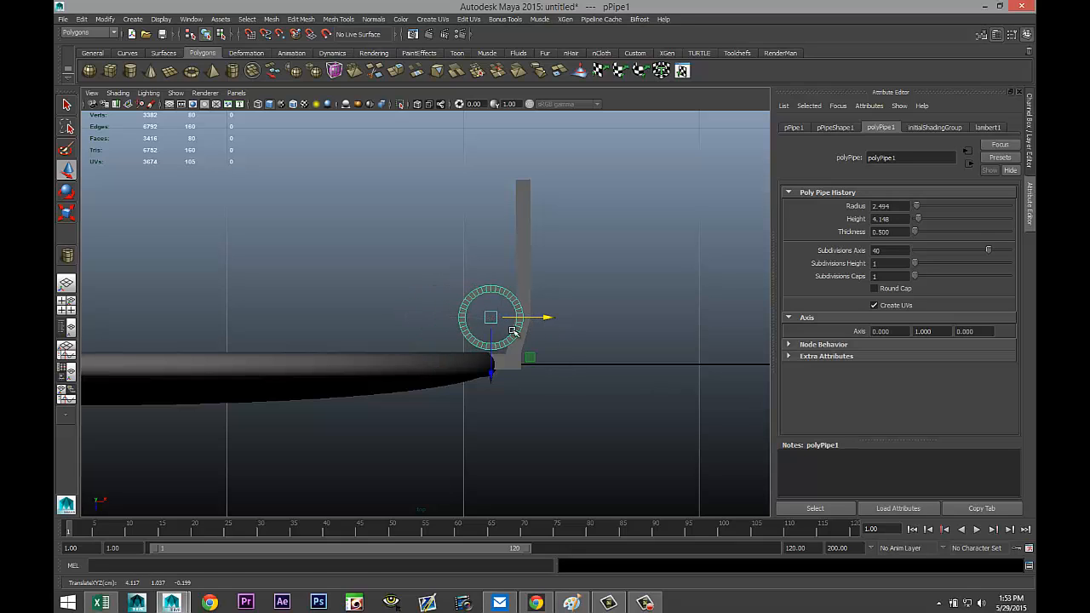
# - Scale the pipe uniformly to about 0.013 and move it to X 4.211, against the joint between arm and temple piece
pyautogui.press('r')
pyautogui.moveTo(491, 318); pyautogui.dragTo(459, 320)
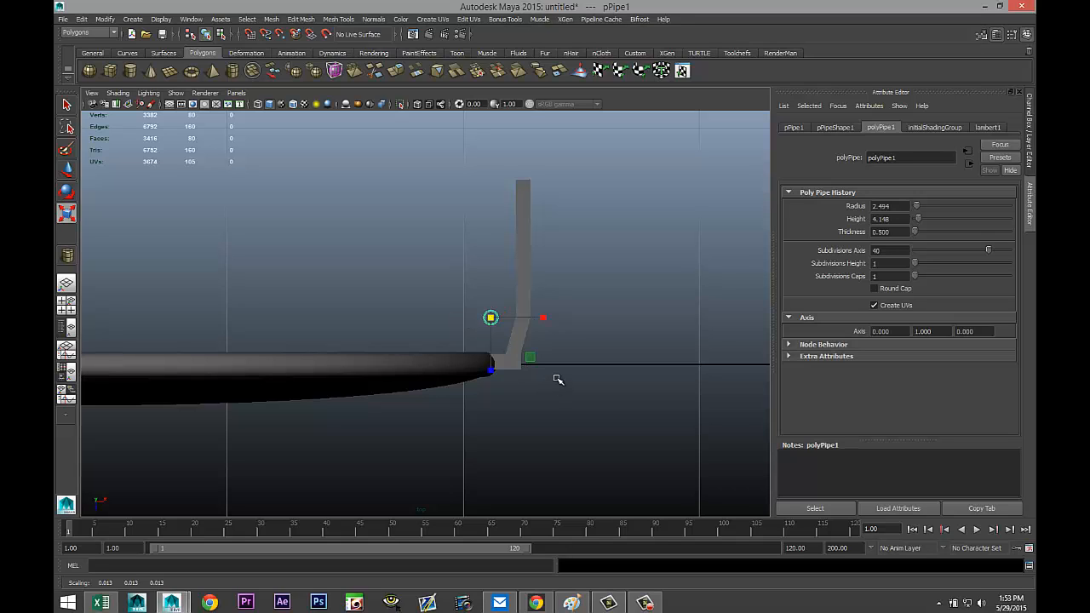
pyautogui.press('f')
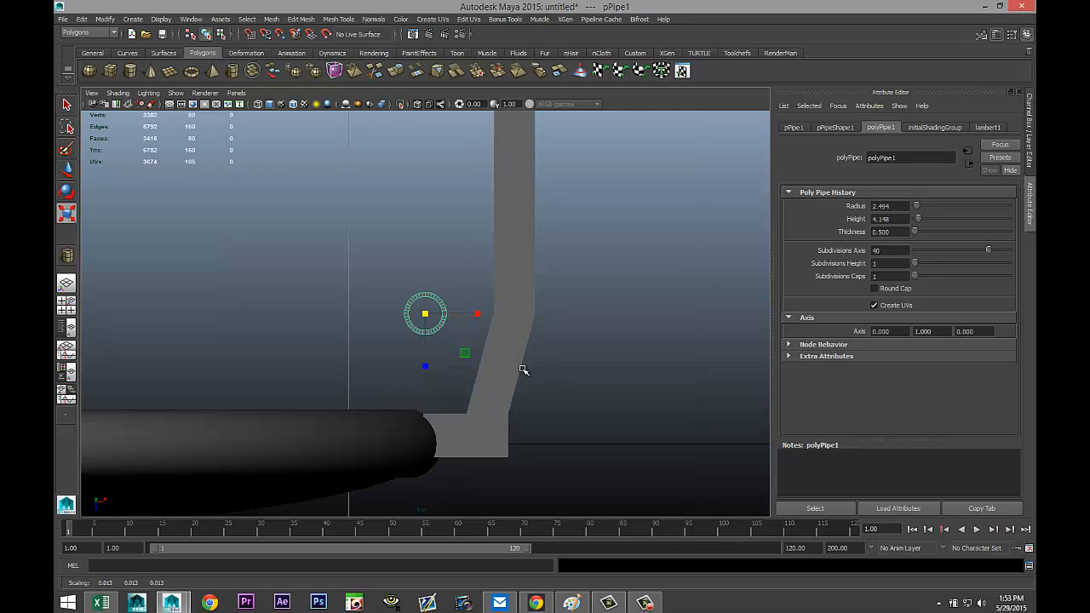
pyautogui.press('w')
pyautogui.moveTo(484, 314); pyautogui.dragTo(535, 323)
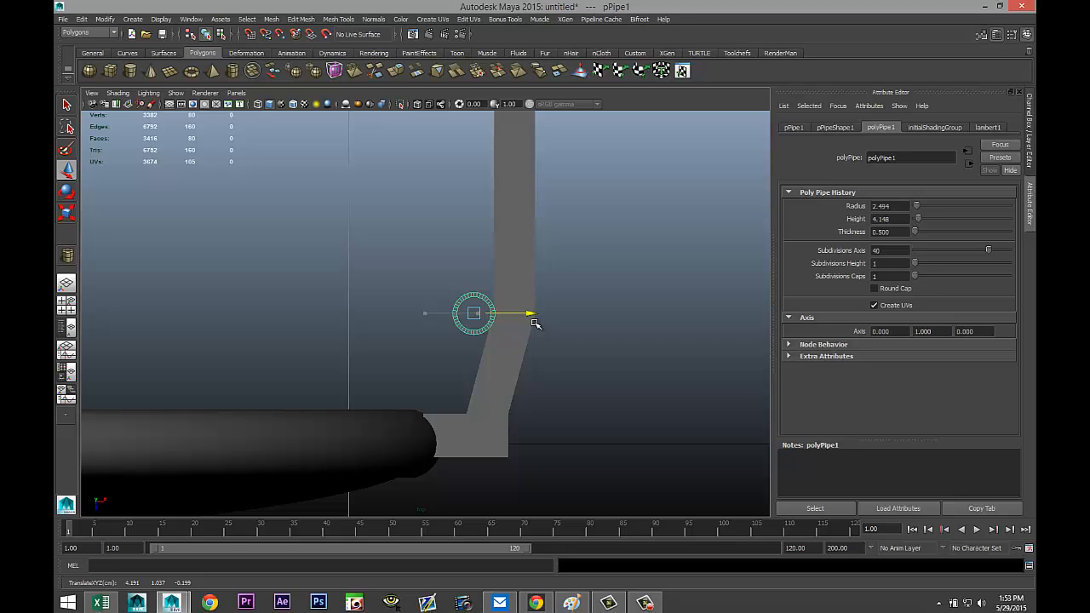
pyautogui.moveTo(535, 323); pyautogui.dragTo(548, 328)
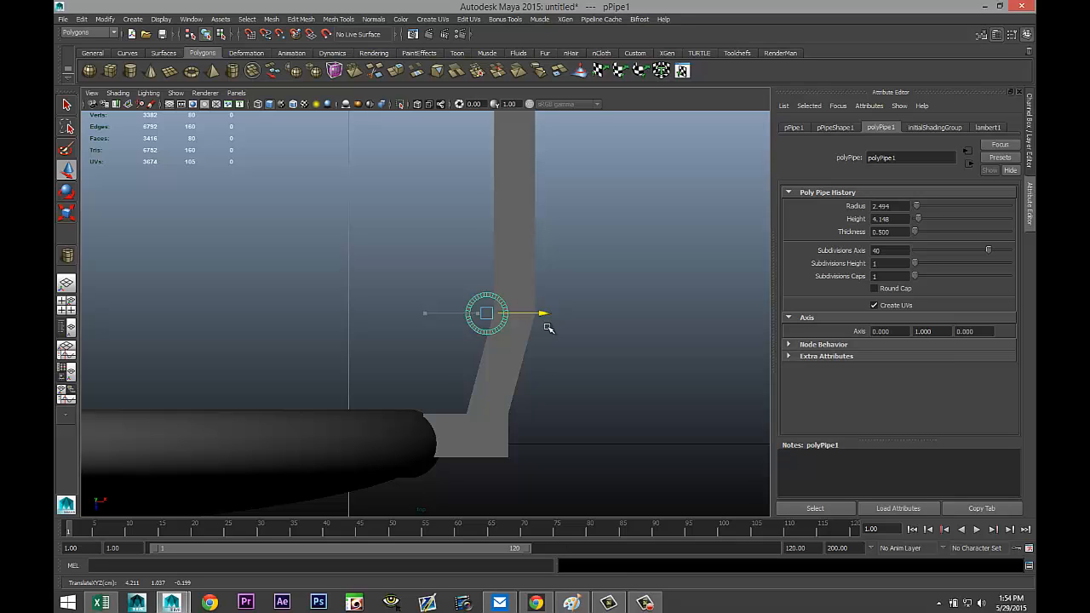
# - In the perspective view, lower the pipe along Y to the height of the hinge block
pyautogui.click(65, 304)
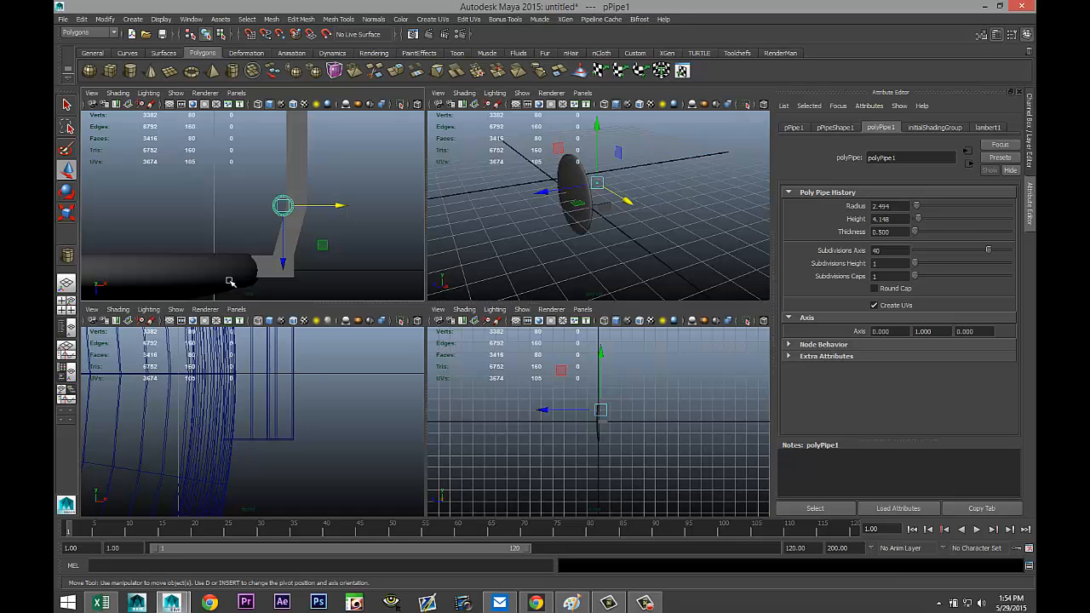
pyautogui.press('space')
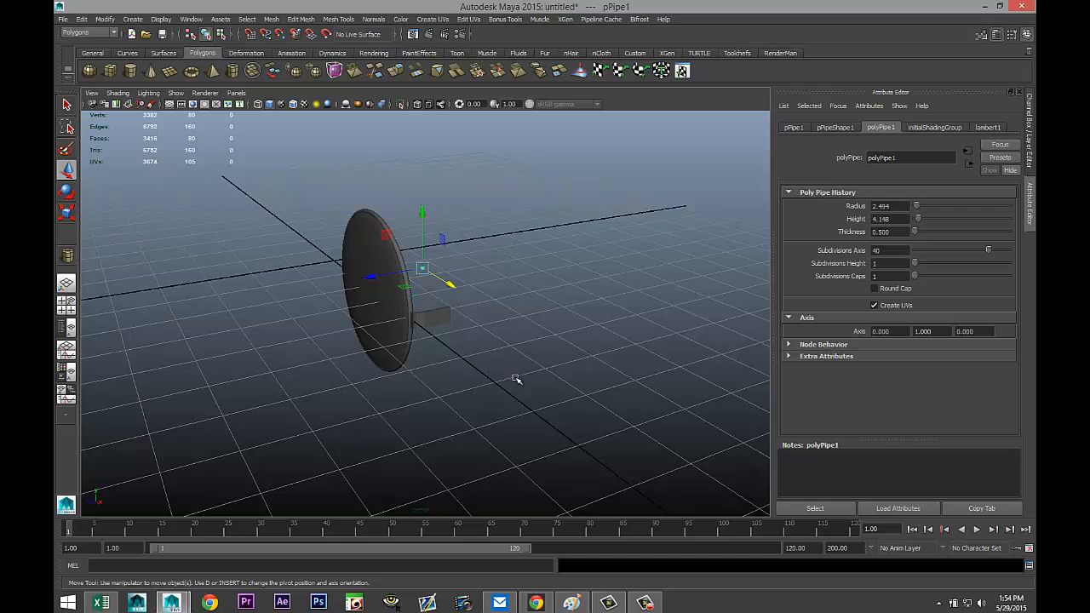
pyautogui.keyDown('alt'); pyautogui.moveTo(515, 378); pyautogui.dragTo(457, 316); pyautogui.keyUp('alt')
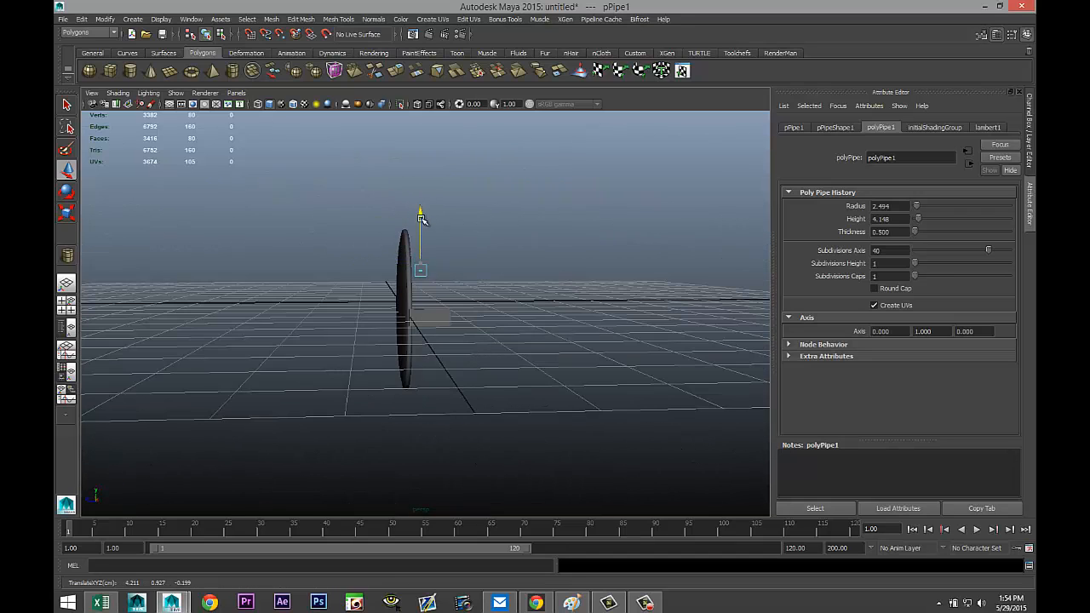
# - In the front view, stretch the pipe vertically to a Y scale of about 0.119, reaching the hinge block's lower edge
pyautogui.click(67, 305)
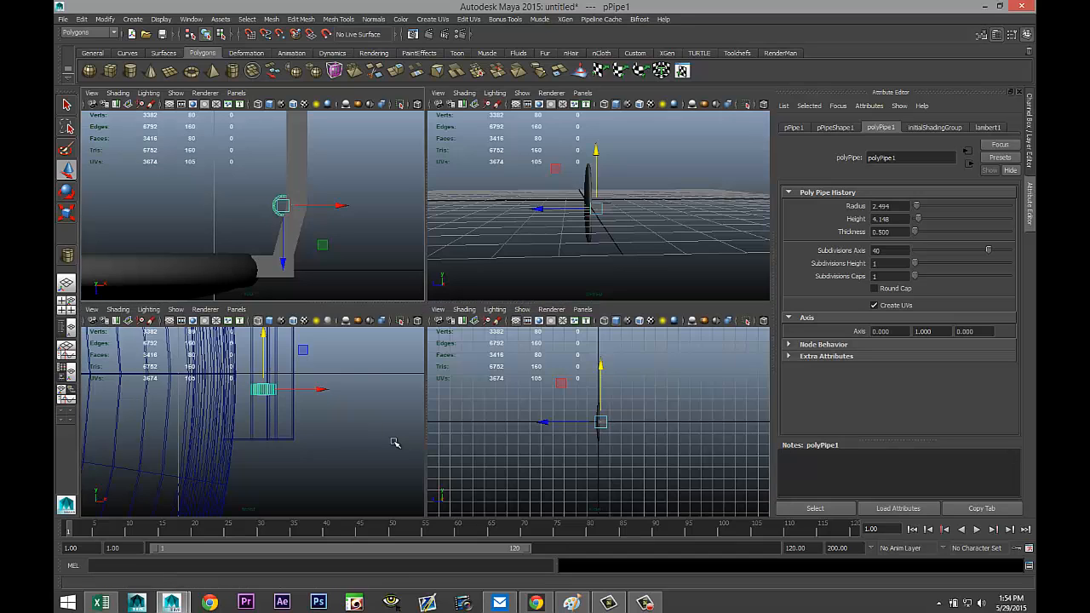
pyautogui.press('space')
pyautogui.scroll(-5, 494, 409)
pyautogui.scroll(6, 497, 406)
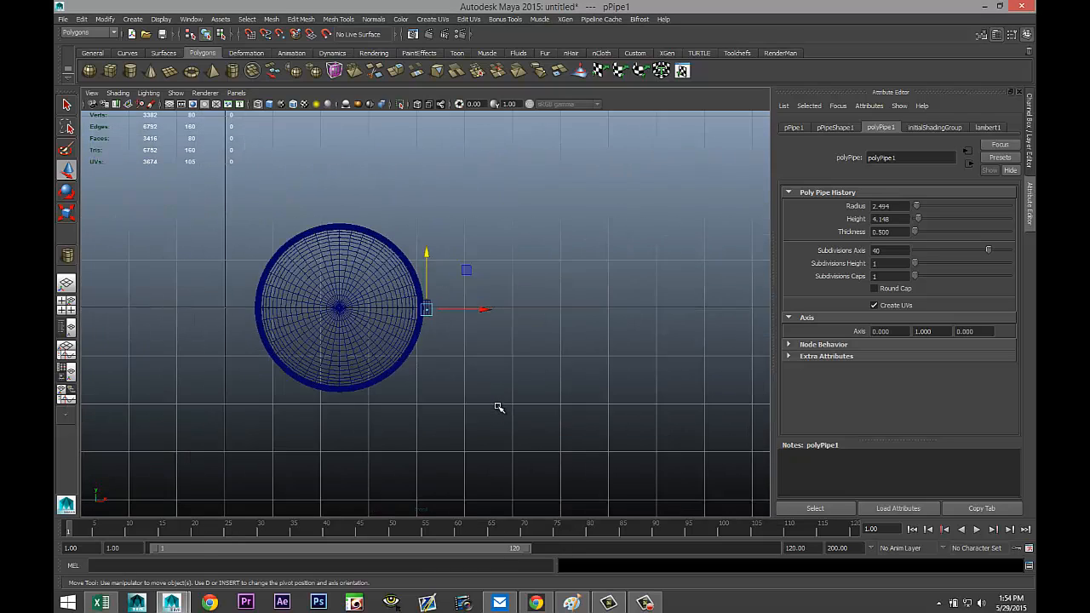
pyautogui.scroll(5, 498, 407)
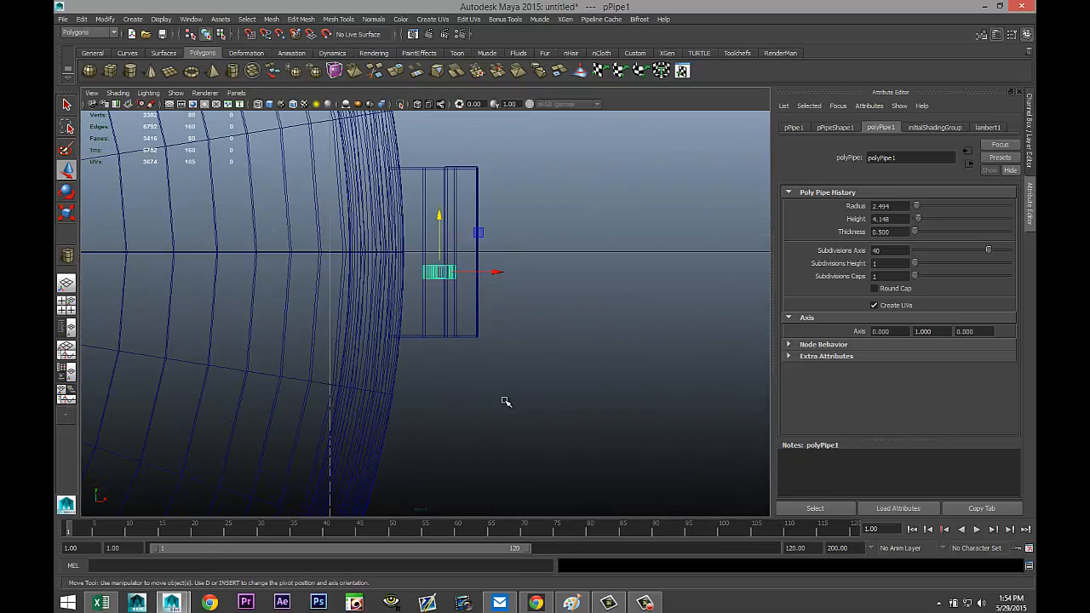
pyautogui.press('r')
pyautogui.moveTo(440, 222); pyautogui.dragTo(440, 105)
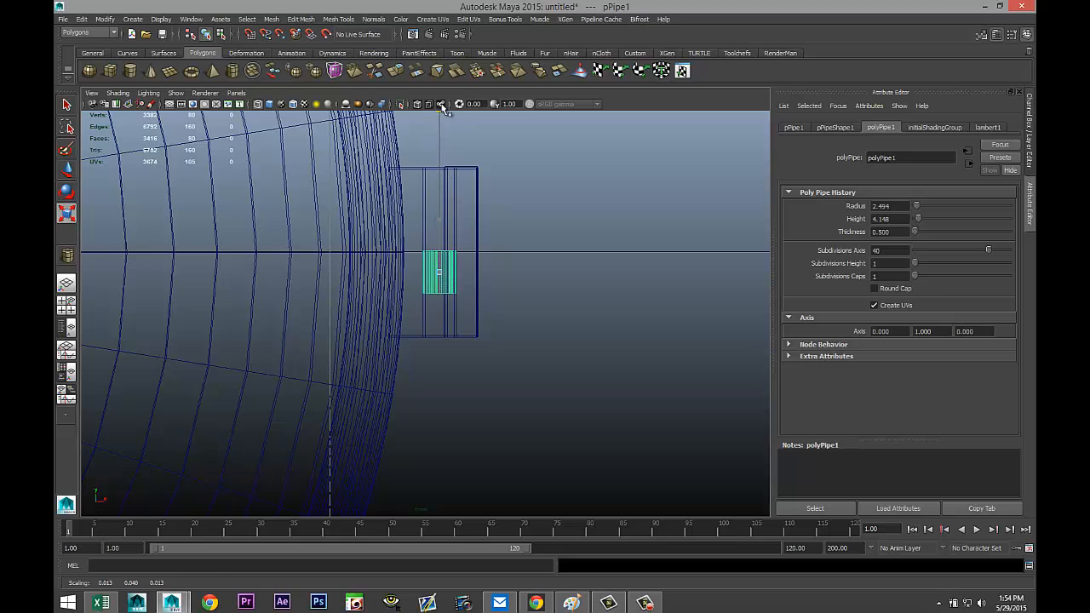
pyautogui.moveTo(439, 221)
pyautogui.mouseDown()
pyautogui.moveTo(444, 123)
pyautogui.moveTo(436, 218)
pyautogui.mouseUp()
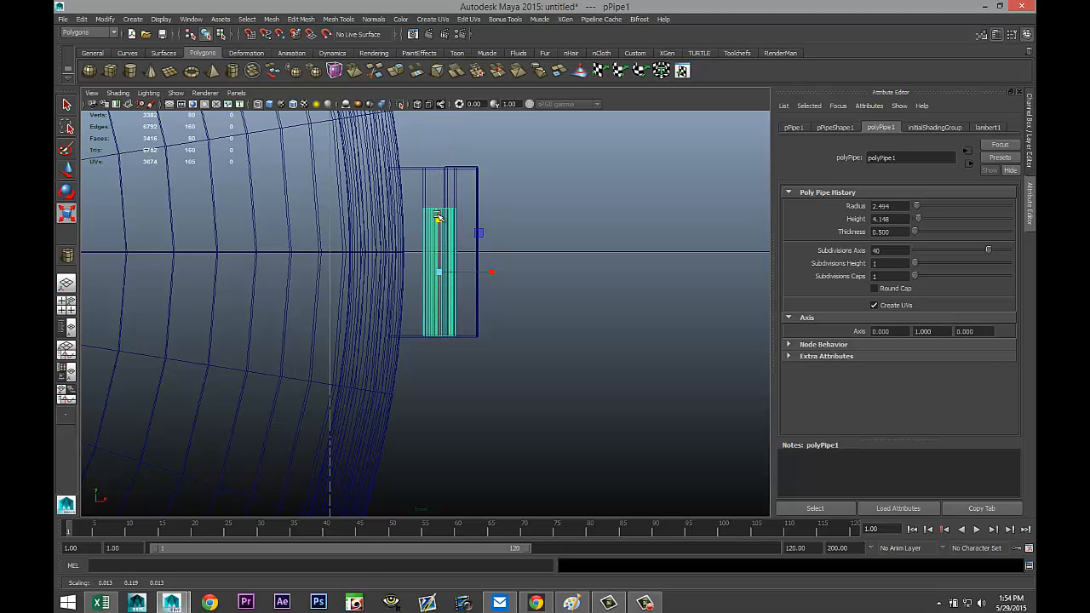
# - Raise the pipe's top vertices to Y 0.163, level with the block's upper edge, and inspect the fit in the perspective view
pyautogui.moveTo(427, 212); pyautogui.dragTo(387, 214, button='right')
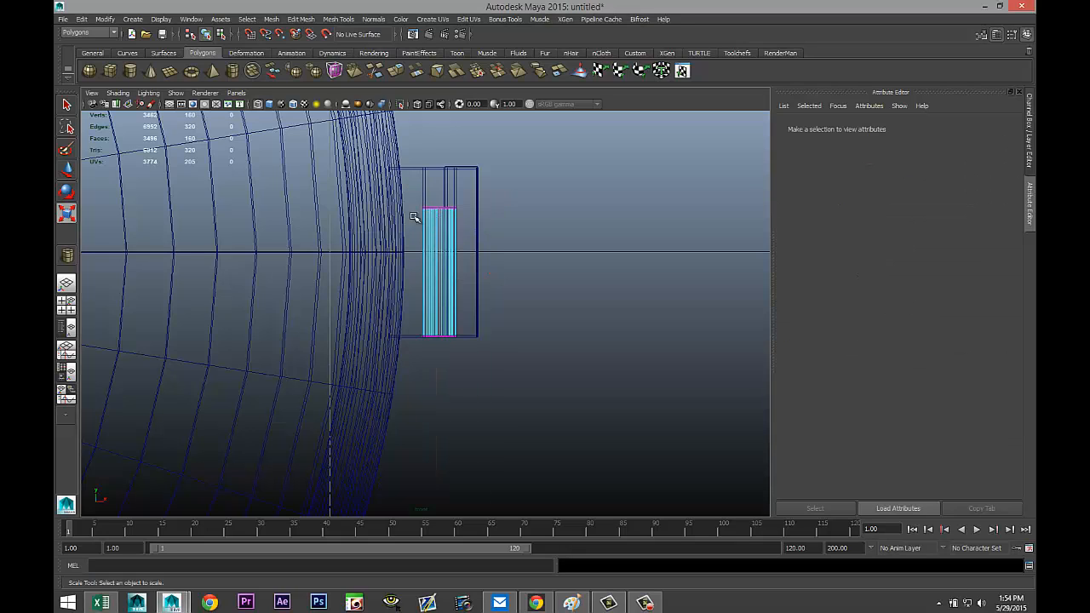
pyautogui.moveTo(410, 198); pyautogui.dragTo(467, 220)
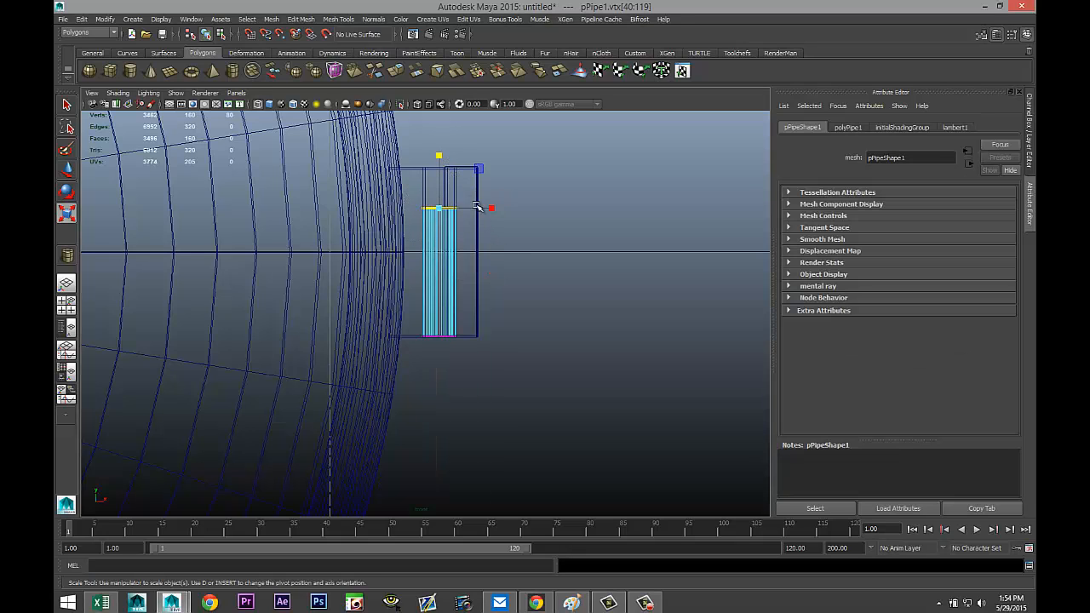
pyautogui.press('w')
pyautogui.moveTo(440, 153); pyautogui.dragTo(449, 112)
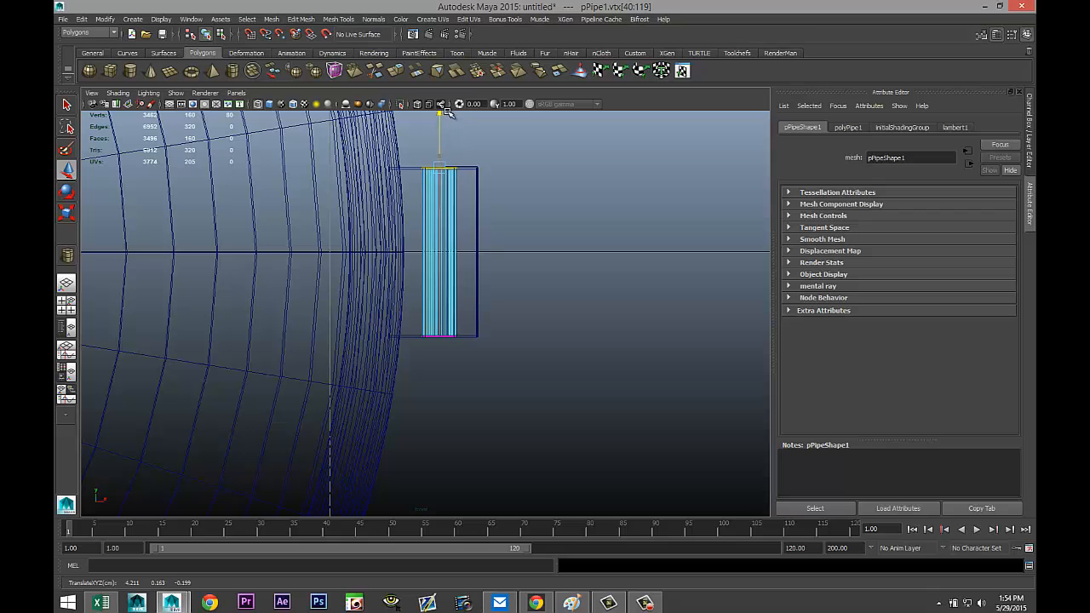
pyautogui.click(65, 304)
pyautogui.press('space')
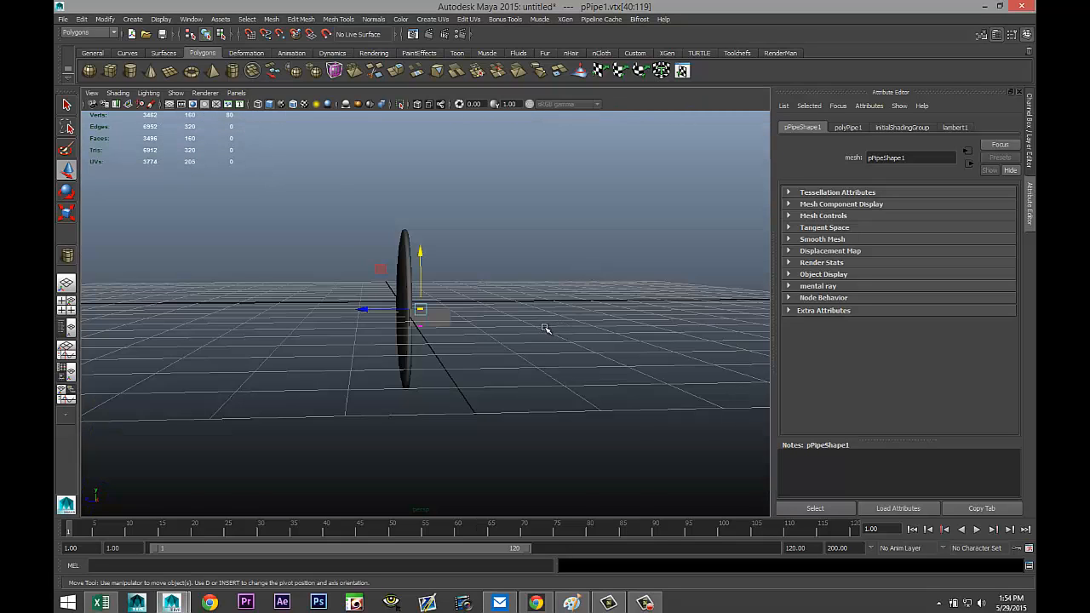
pyautogui.press('f')
pyautogui.keyDown('alt'); pyautogui.moveTo(554, 329); pyautogui.dragTo(406, 373); pyautogui.keyUp('alt')
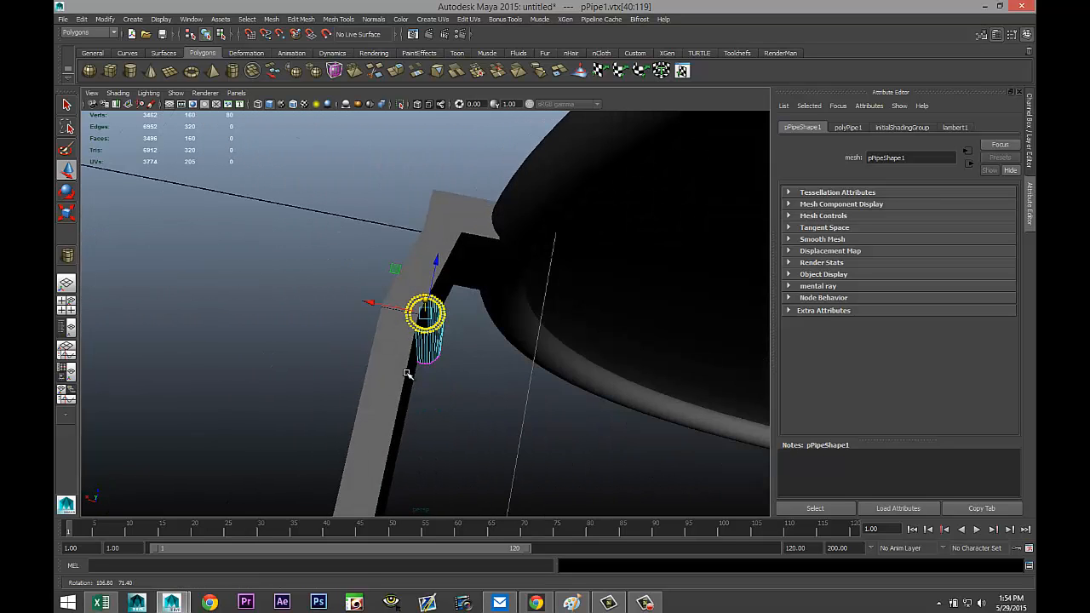
# - Combine the hinge block with its slanted arm and the temple piece into a single mesh
pyautogui.click(302, 290)
pyautogui.keyDown('alt'); pyautogui.moveTo(304, 314); pyautogui.dragTo(467, 311); pyautogui.keyUp('alt')
pyautogui.rightClick(348, 328)
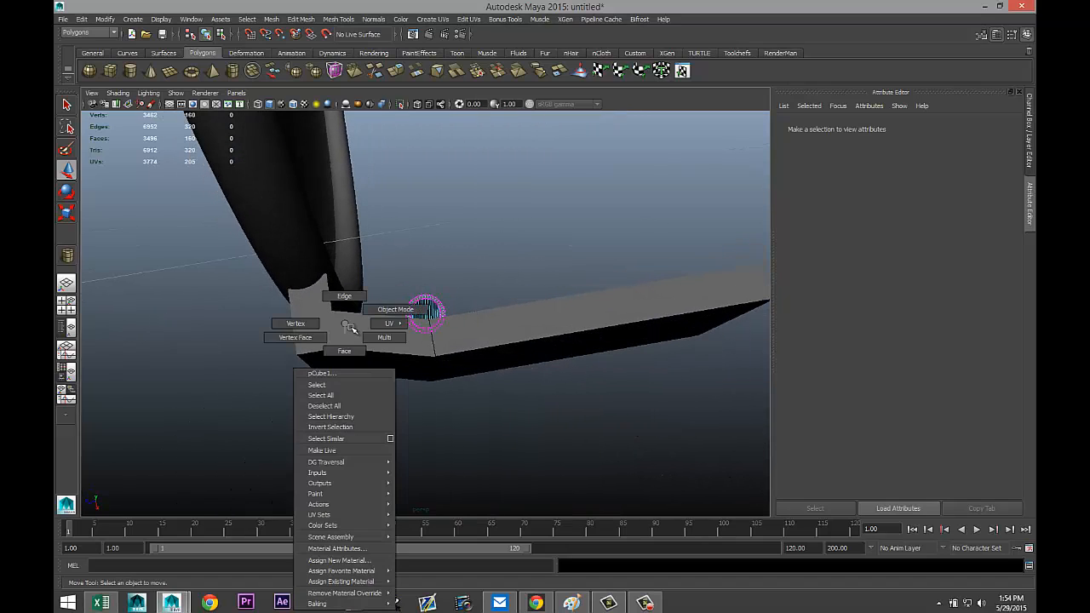
pyautogui.moveTo(350, 326); pyautogui.dragTo(380, 310, button='right')
pyautogui.click(340, 341)
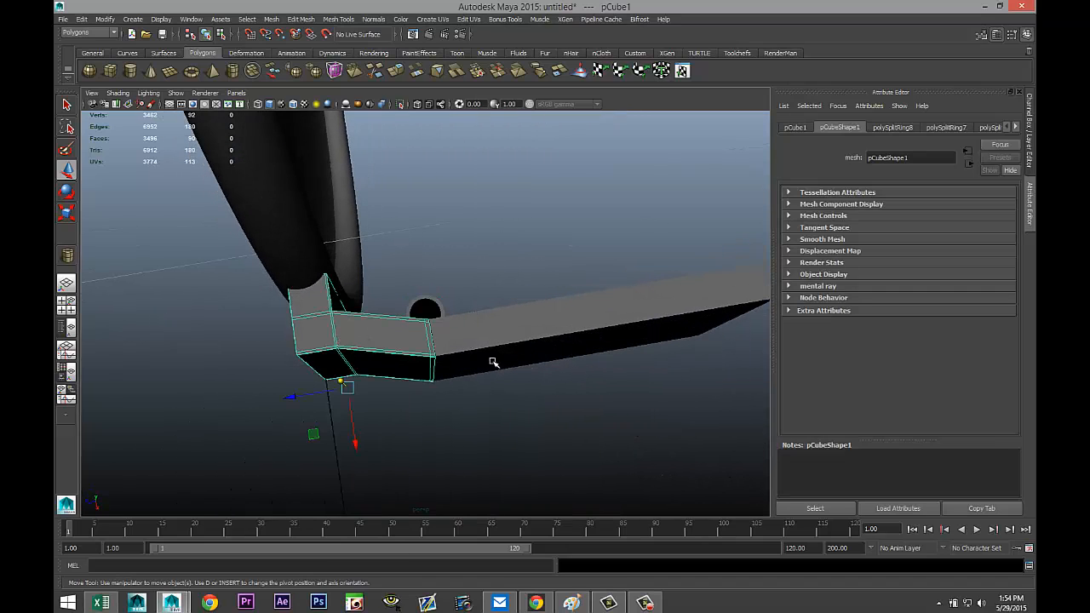
pyautogui.keyDown('shift'); pyautogui.click(510, 338); pyautogui.keyUp('shift')
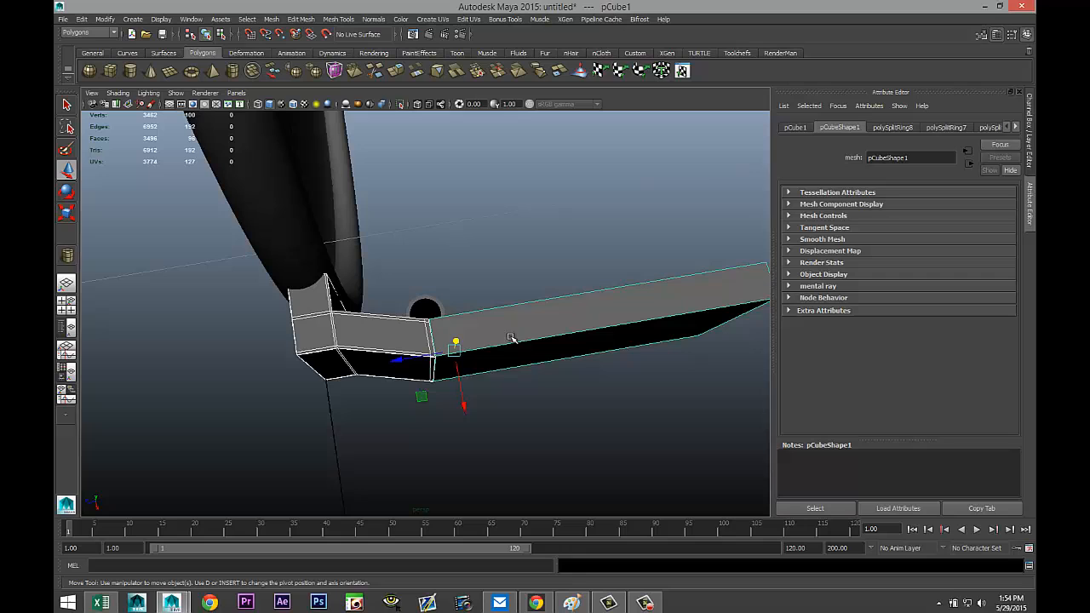
pyautogui.click(271, 19)
pyautogui.click(286, 33)
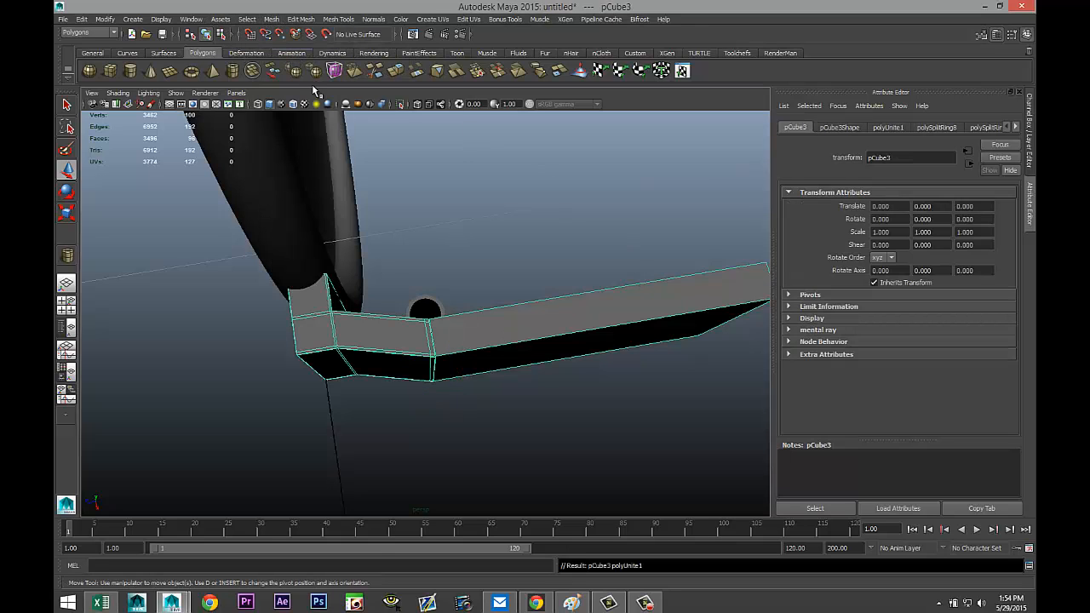
# - Join the combined frame mesh and the hinge pipe with a Boolean Union
pyautogui.keyDown('alt'); pyautogui.moveTo(599, 443); pyautogui.dragTo(434, 392); pyautogui.keyUp('alt')
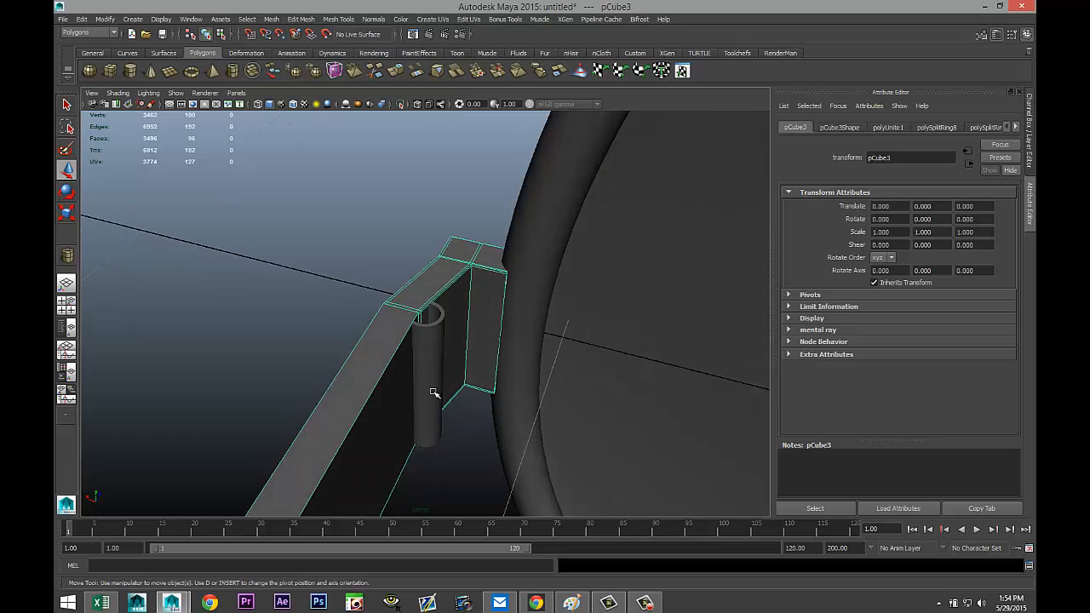
pyautogui.click(429, 356)
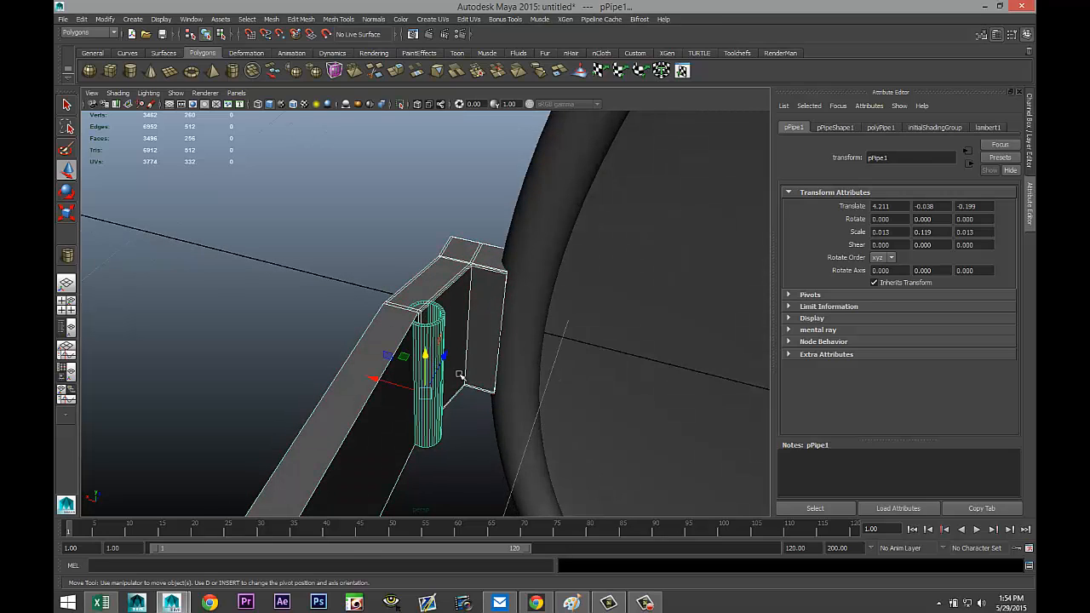
pyautogui.click(271, 19)
pyautogui.moveTo(316, 43)
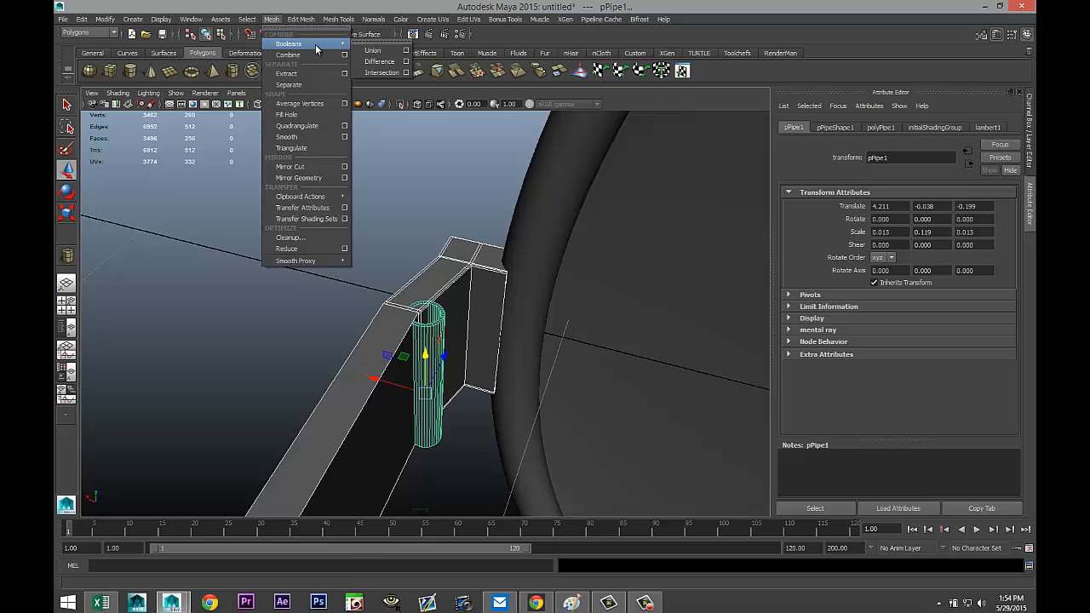
pyautogui.click(372, 55)
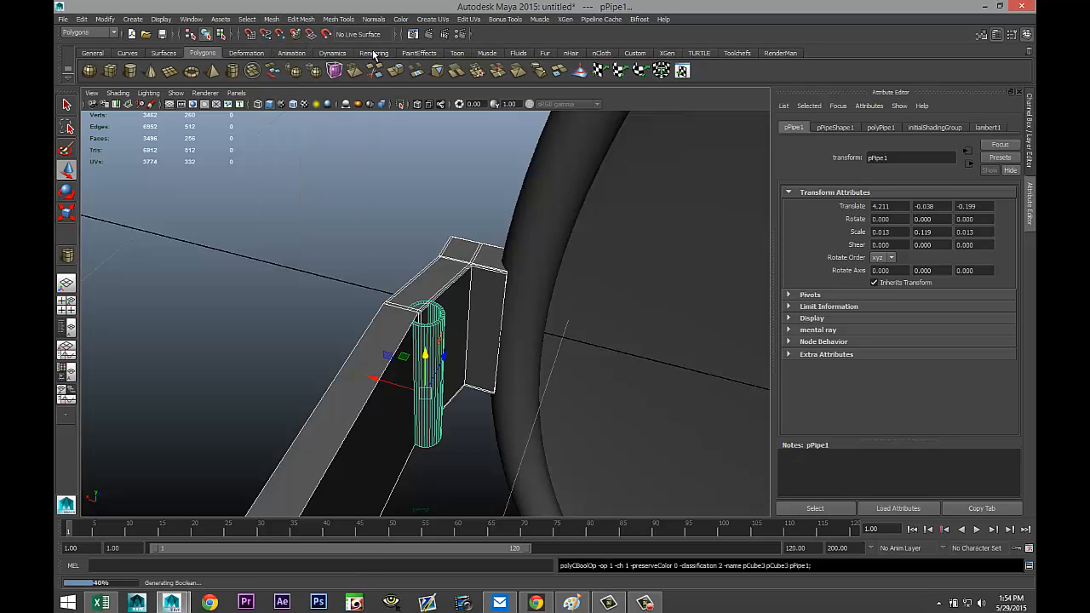
pyautogui.click(286, 278)
# - Check the united mesh in smooth preview and return it to the unsmoothed display
pyautogui.keyDown('alt'); pyautogui.moveTo(287, 277); pyautogui.dragTo(462, 331); pyautogui.keyUp('alt')
pyautogui.click(466, 351)
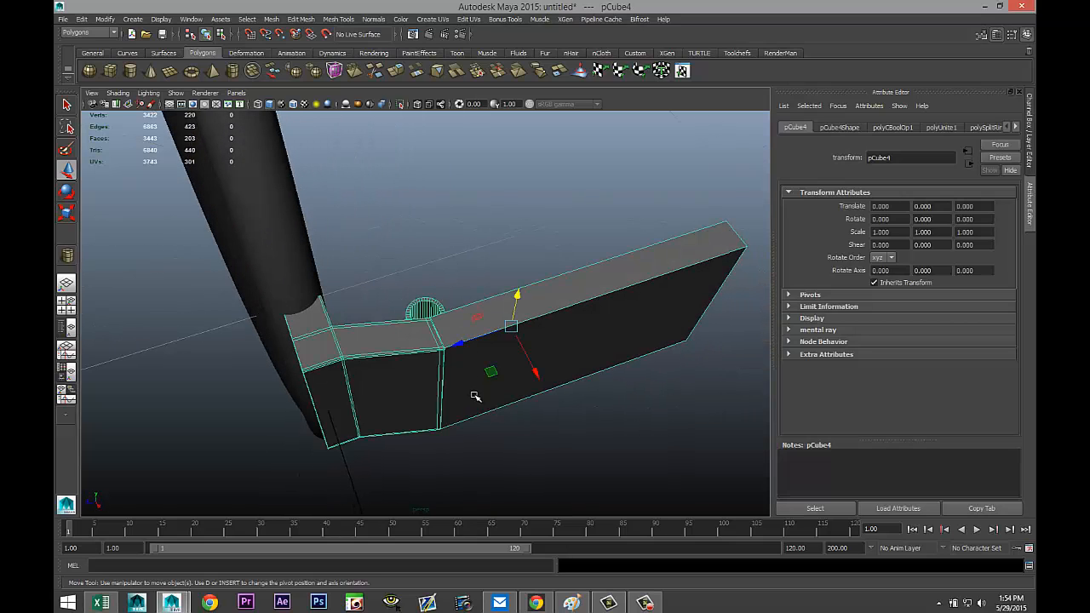
pyautogui.press('3')
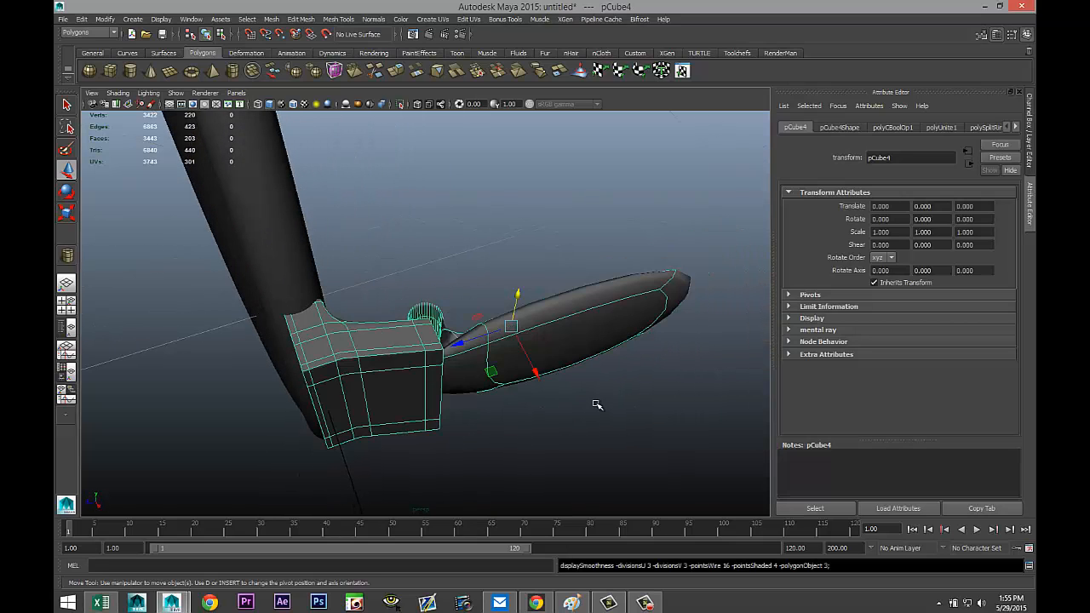
pyautogui.press('1')
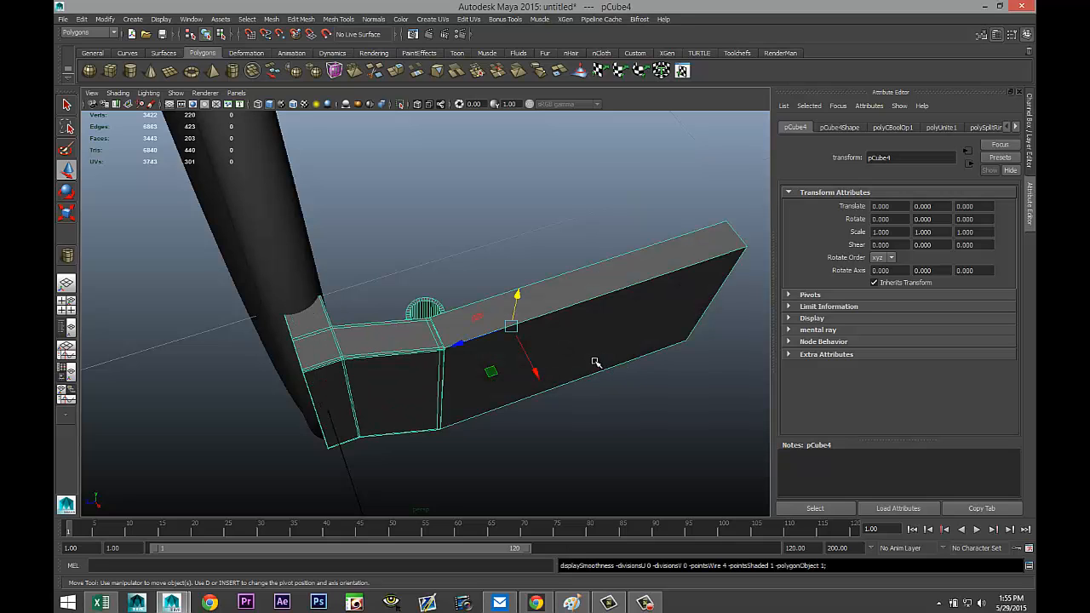
# - Insert edge loops along the temple piece, one close to its upper edge and one close to its lower edge
pyautogui.keyDown('alt'); pyautogui.moveTo(587, 388); pyautogui.dragTo(358, 34); pyautogui.keyUp('alt')
pyautogui.click(339, 19)
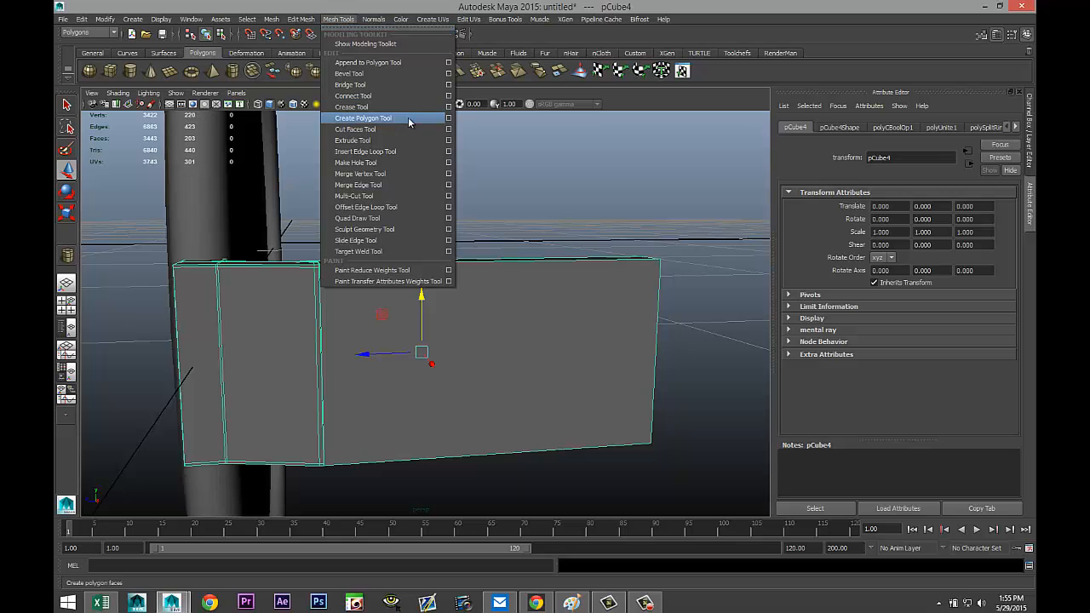
pyautogui.click(409, 151)
pyautogui.scroll(2, 619, 351)
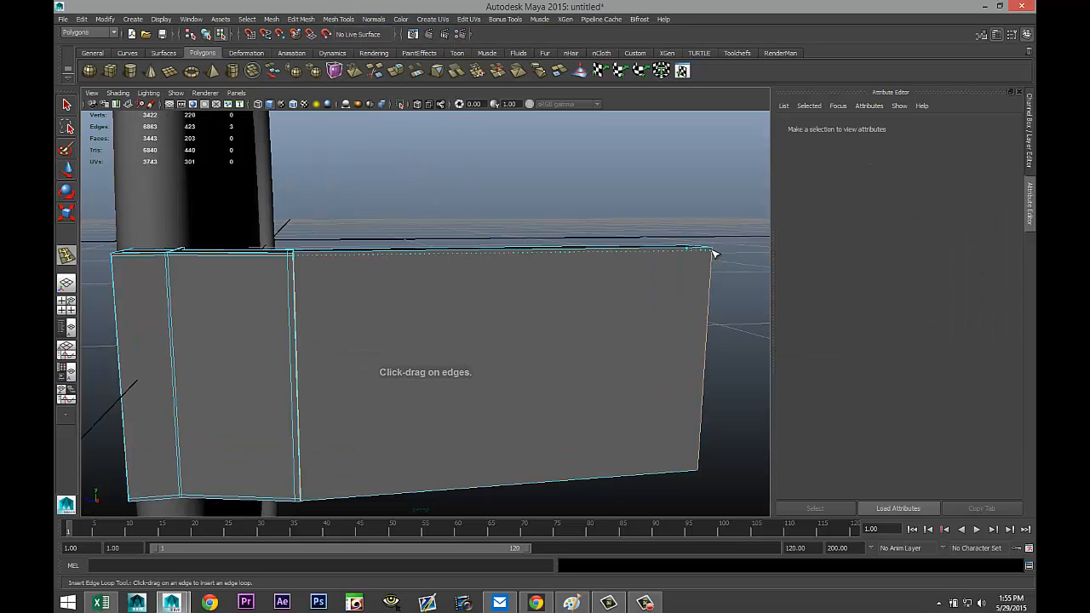
pyautogui.moveTo(713, 253); pyautogui.dragTo(711, 254)
pyautogui.keyDown('alt'); pyautogui.moveTo(647, 323); pyautogui.dragTo(539, 159, button='middle'); pyautogui.keyUp('alt')
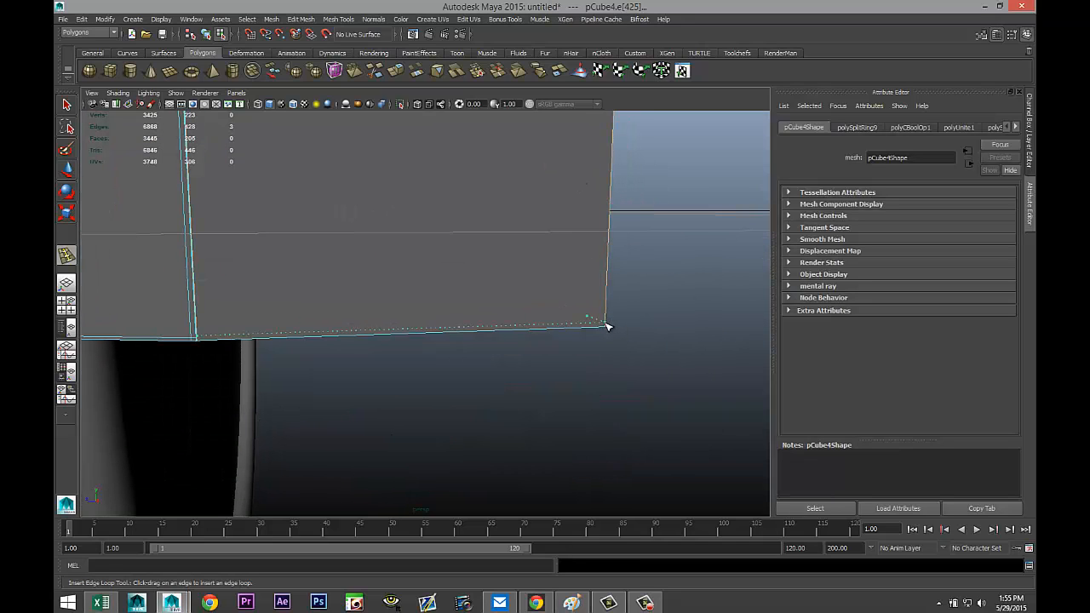
pyautogui.moveTo(606, 326); pyautogui.dragTo(607, 325)
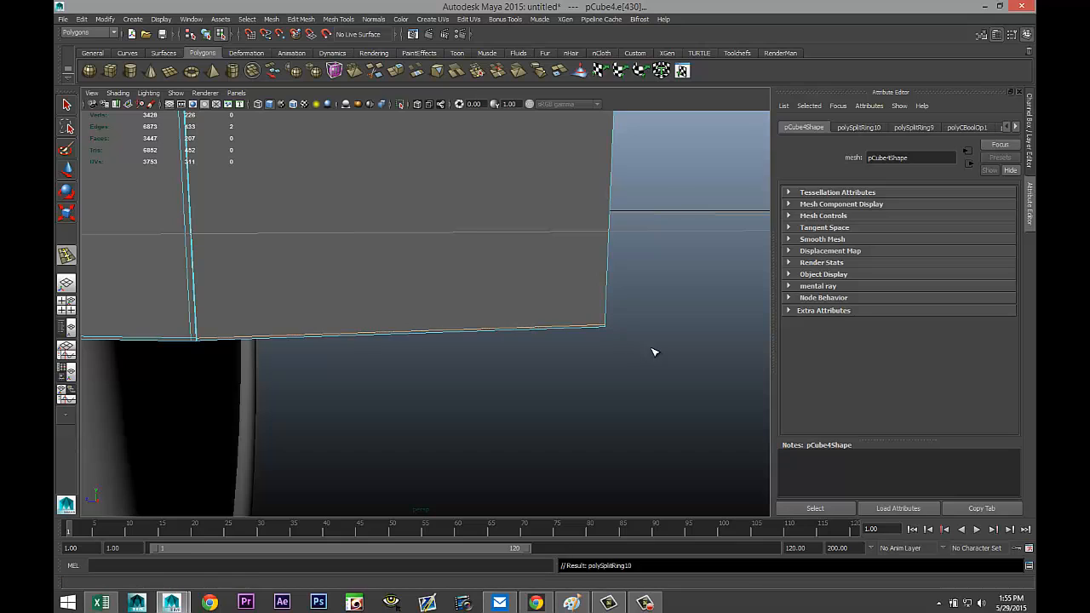
# - Insert a vertical edge loop on the temple piece right beside its joint with the arm
pyautogui.keyDown('alt'); pyautogui.moveTo(653, 349); pyautogui.dragTo(587, 440, button='middle'); pyautogui.keyUp('alt')
pyautogui.keyDown('alt'); pyautogui.moveTo(394, 426); pyautogui.dragTo(681, 420, button='middle'); pyautogui.keyUp('alt')
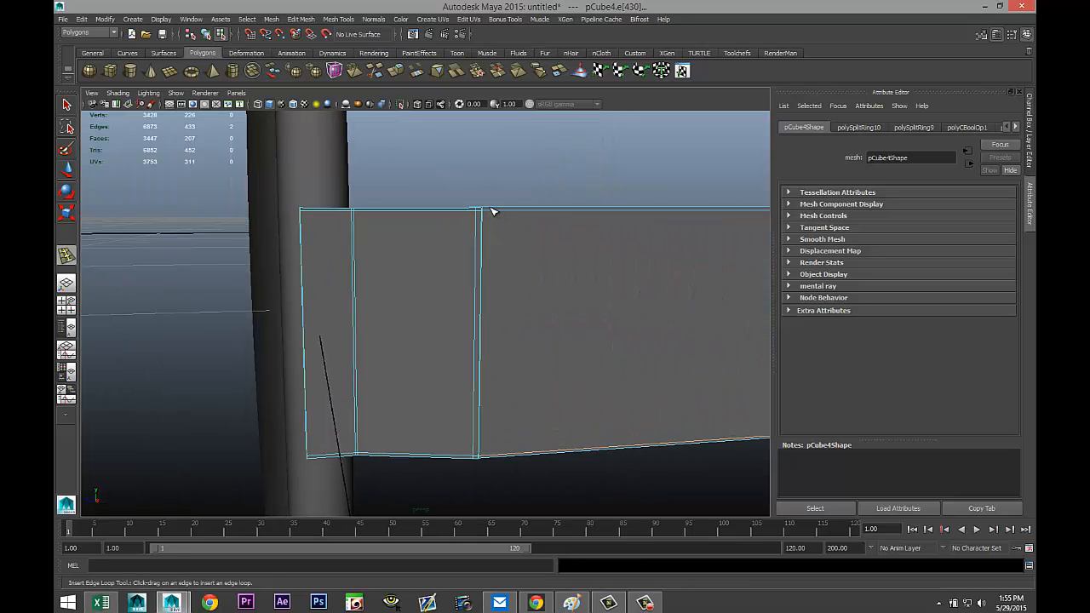
pyautogui.moveTo(492, 211); pyautogui.dragTo(530, 298)
# - Insert edge loops close to both long edges of the temple piece's top face and around its free end
pyautogui.keyDown('alt'); pyautogui.moveTo(459, 311); pyautogui.dragTo(280, 348, button='middle'); pyautogui.keyUp('alt')
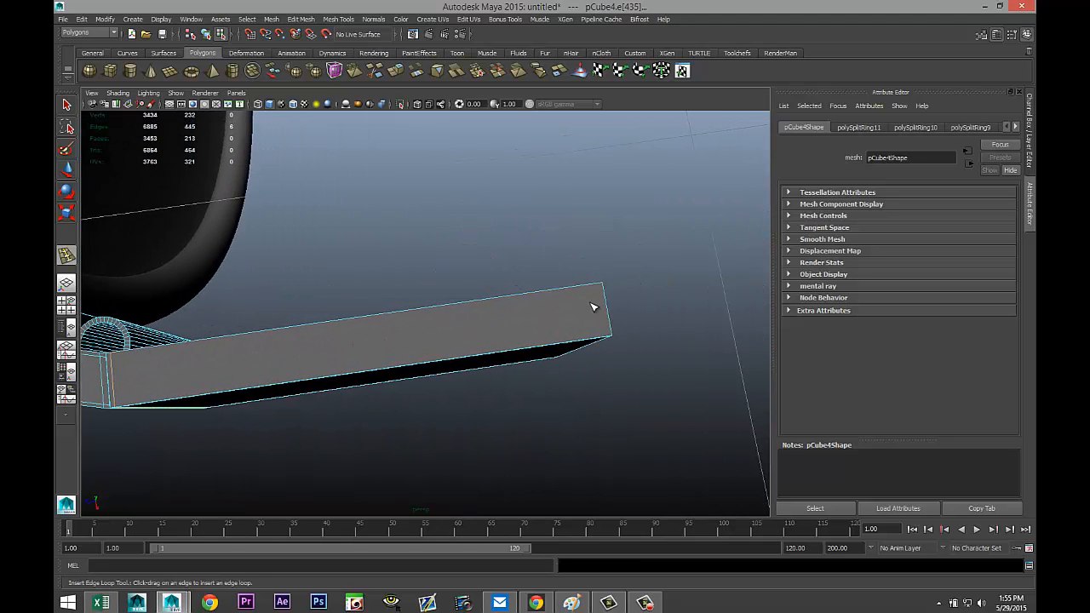
pyautogui.moveTo(604, 288); pyautogui.dragTo(604, 289)
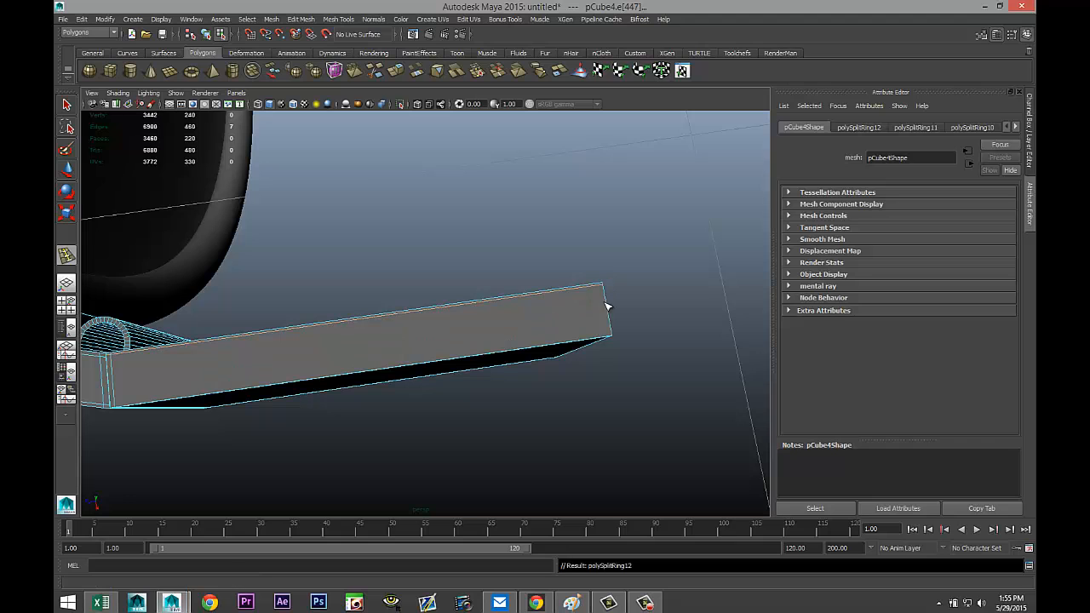
pyautogui.click(613, 336)
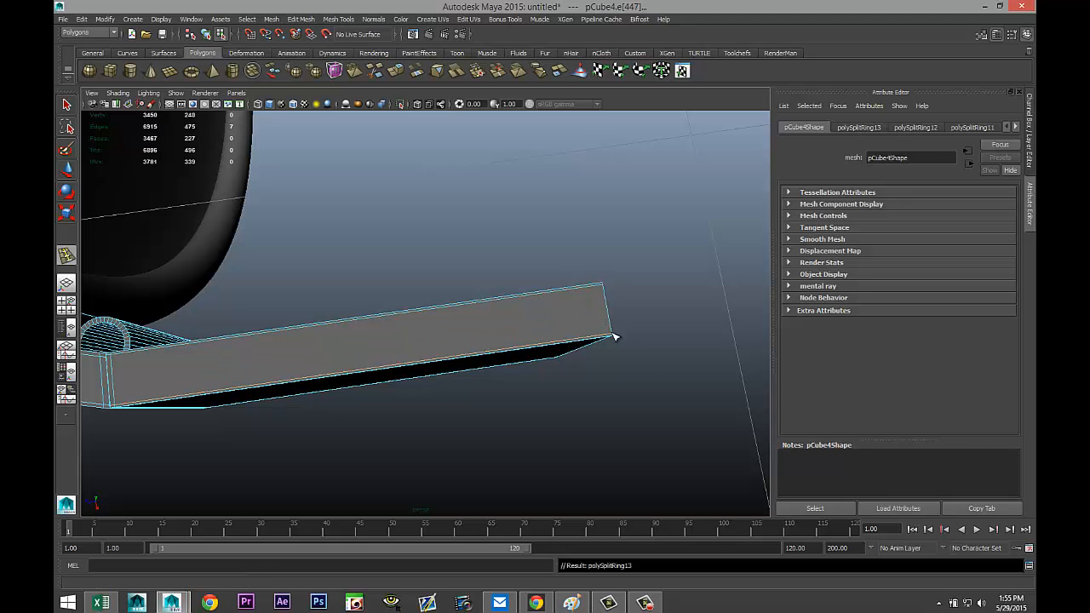
pyautogui.keyDown('alt'); pyautogui.moveTo(637, 401); pyautogui.dragTo(475, 453); pyautogui.keyUp('alt')
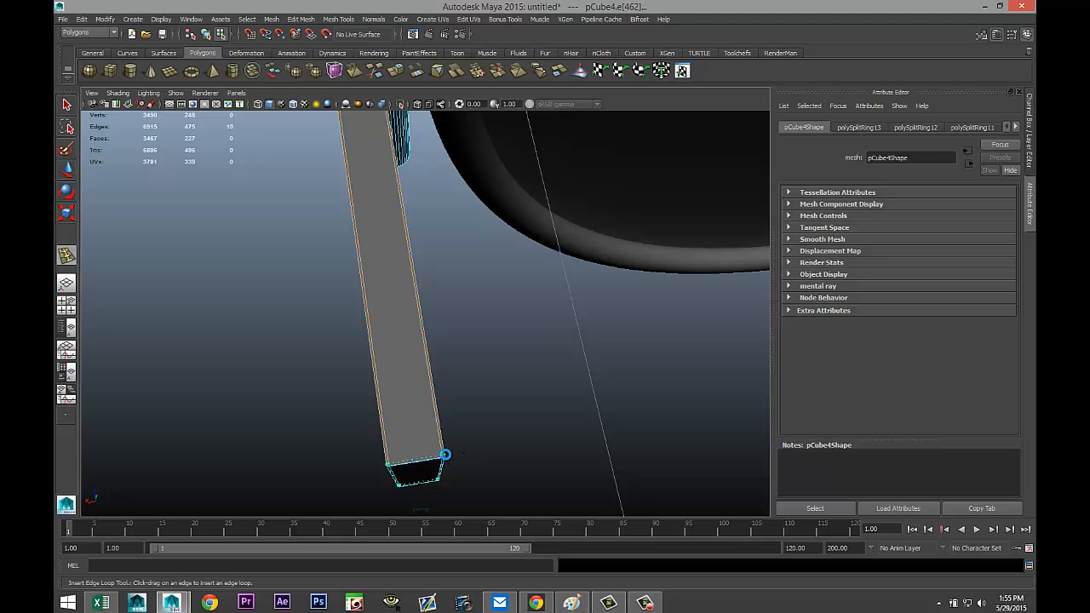
pyautogui.click(445, 455)
# - Insert edge loops around the hinge pipe, one near its top rim and one near its bottom rim
pyautogui.scroll(5, 550, 443)
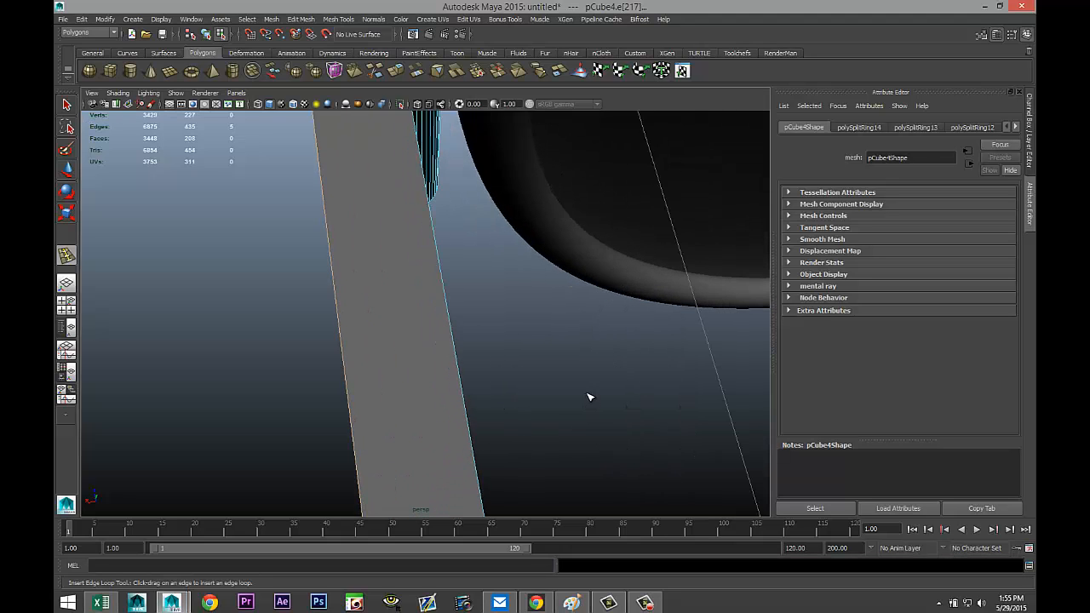
pyautogui.keyDown('alt'); pyautogui.moveTo(630, 304); pyautogui.dragTo(512, 274); pyautogui.keyUp('alt')
pyautogui.keyDown('alt'); pyautogui.moveTo(632, 312); pyautogui.dragTo(374, 368, button='middle'); pyautogui.keyUp('alt')
pyautogui.scroll(4, 375, 368)
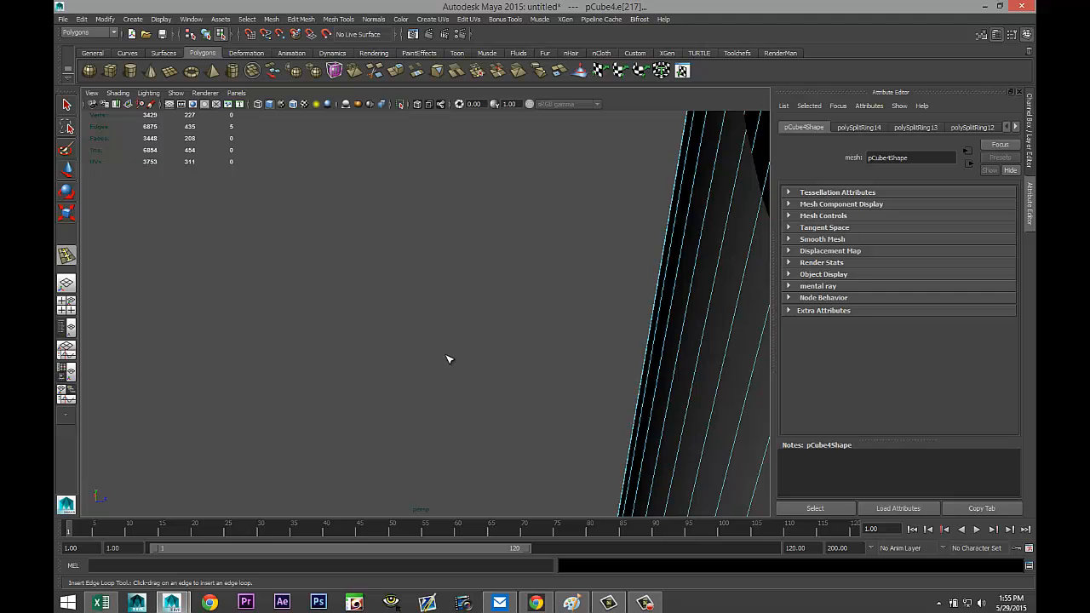
pyautogui.scroll(-4, 448, 358)
pyautogui.moveTo(505, 329)
pyautogui.keyDown('alt'); pyautogui.mouseDown(button='middle')
pyautogui.moveTo(443, 387)
pyautogui.moveTo(505, 312)
pyautogui.mouseUp(button='middle'); pyautogui.keyUp('alt')
pyautogui.scroll(4, 506, 311)
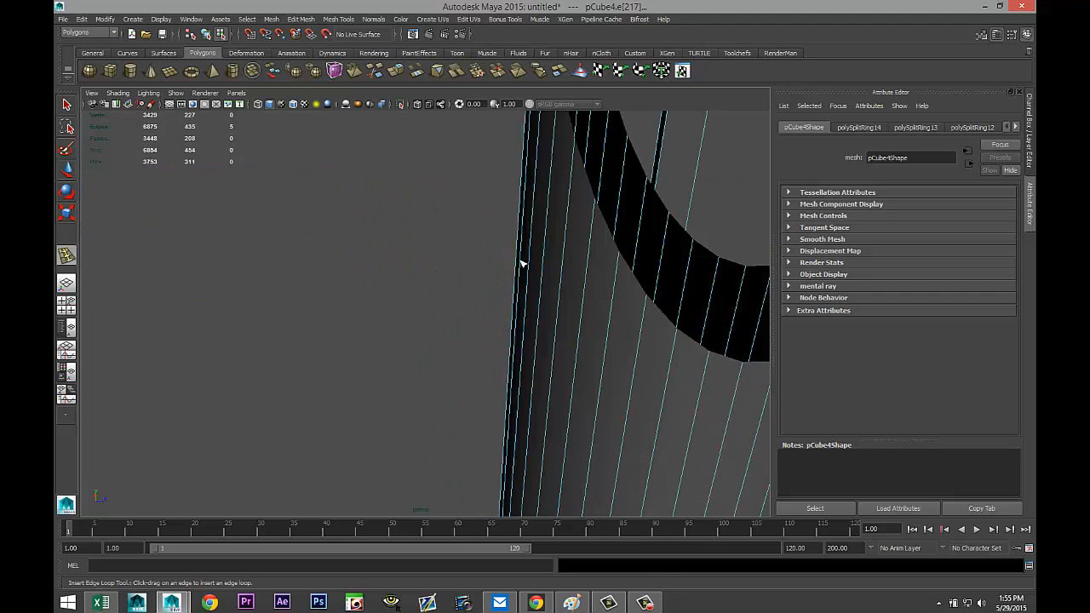
pyautogui.scroll(-4, 523, 268)
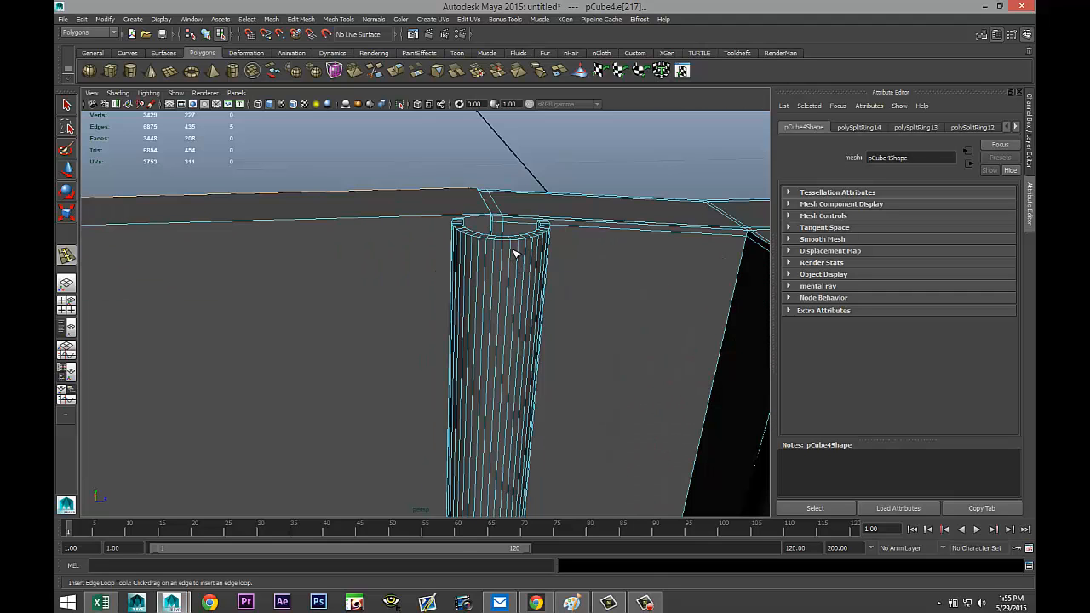
pyautogui.moveTo(514, 253); pyautogui.dragTo(514, 246)
pyautogui.keyDown('alt'); pyautogui.moveTo(530, 460); pyautogui.dragTo(467, 327, button='middle'); pyautogui.keyUp('alt')
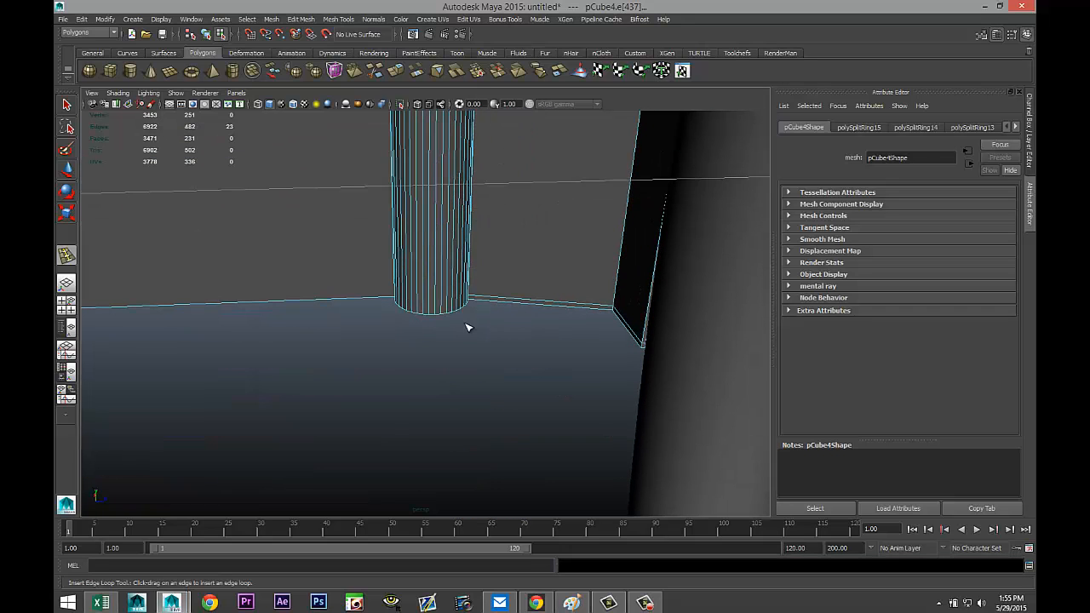
pyautogui.moveTo(437, 312); pyautogui.dragTo(440, 316)
pyautogui.click(433, 365)
# - Examine the edges and the joint of the united mesh in smooth preview and return to the unsmoothed display
pyautogui.keyDown('alt'); pyautogui.moveTo(433, 366); pyautogui.dragTo(553, 335); pyautogui.keyUp('alt')
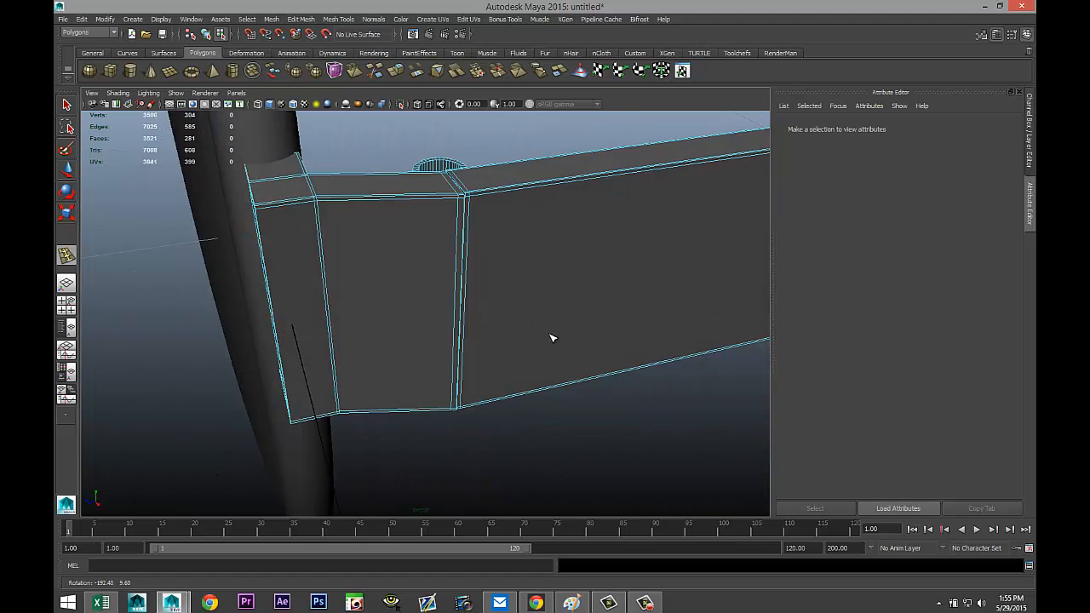
pyautogui.moveTo(511, 243); pyautogui.dragTo(545, 223, button='right')
pyautogui.press('3')
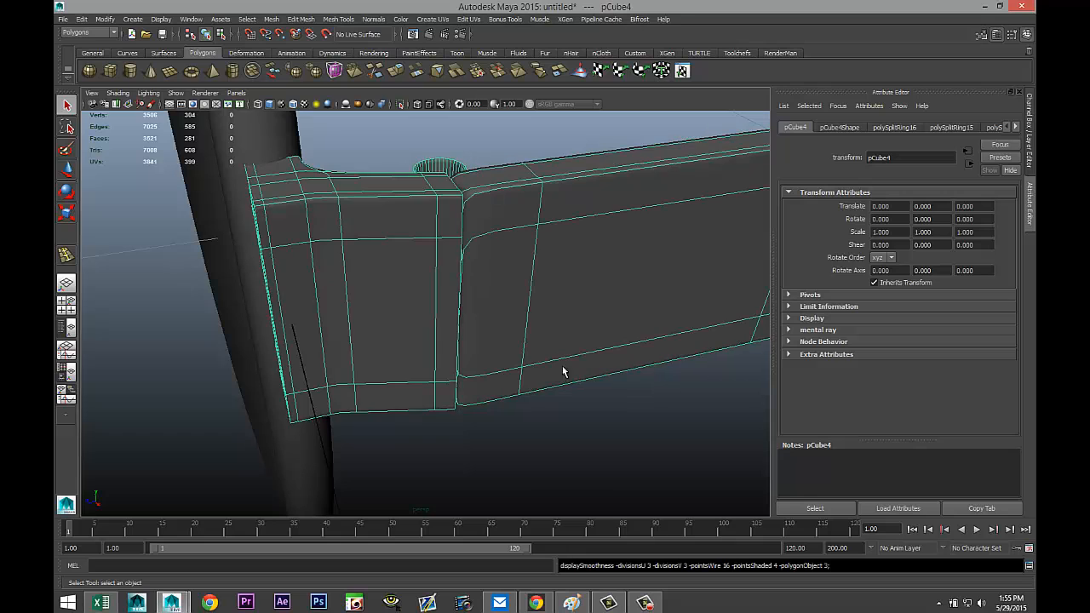
pyautogui.click(574, 412)
pyautogui.keyDown('alt'); pyautogui.moveTo(585, 384); pyautogui.dragTo(400, 373); pyautogui.keyUp('alt')
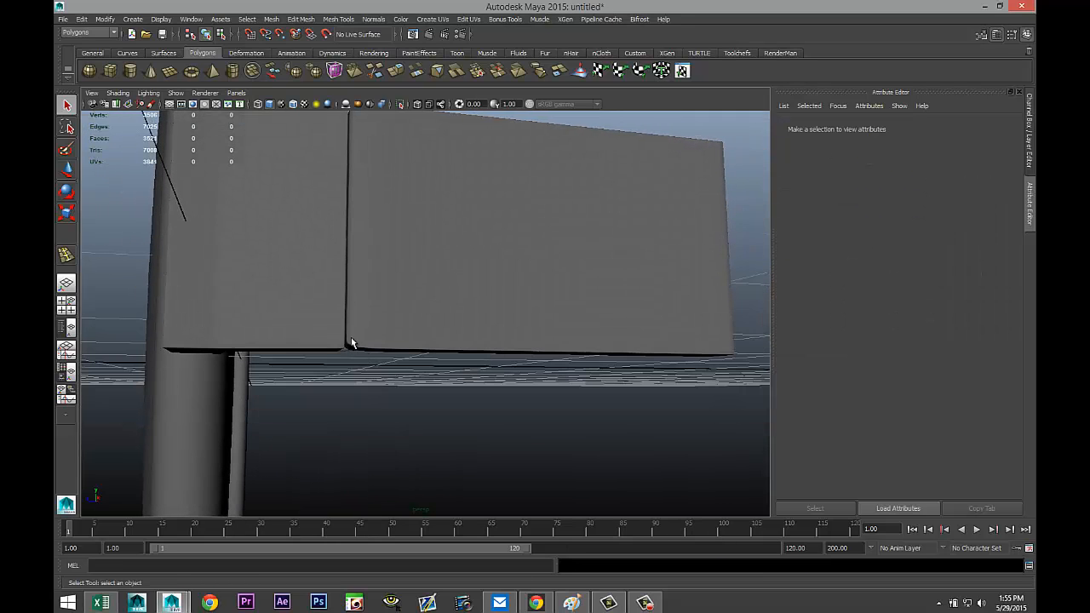
pyautogui.keyDown('alt'); pyautogui.moveTo(528, 388); pyautogui.dragTo(540, 437); pyautogui.keyUp('alt')
pyautogui.click(487, 298)
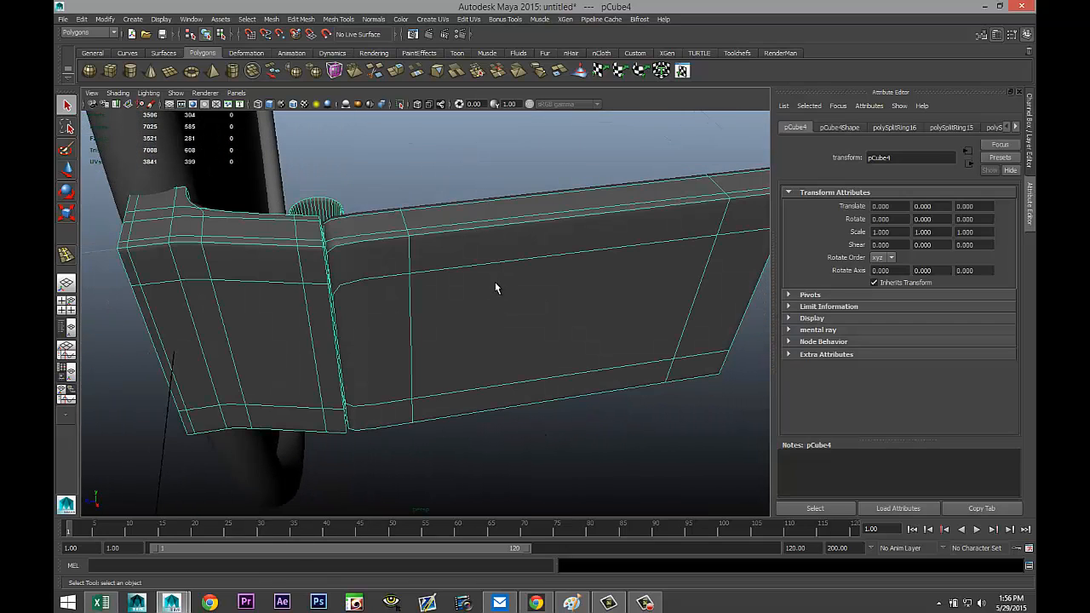
pyautogui.press('1')
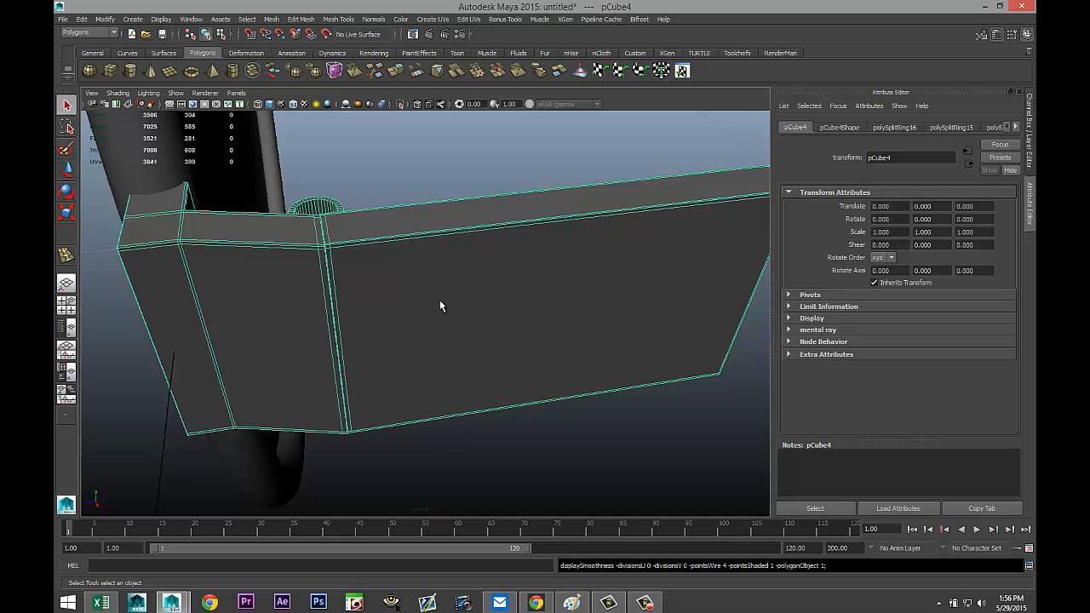
# - Insert another edge loop close to the temple piece's upper outer edge, starting at the corner of the joint
pyautogui.keyDown('alt'); pyautogui.moveTo(408, 288); pyautogui.dragTo(482, 330, button='middle'); pyautogui.keyUp('alt')
pyautogui.scroll(5, 482, 330)
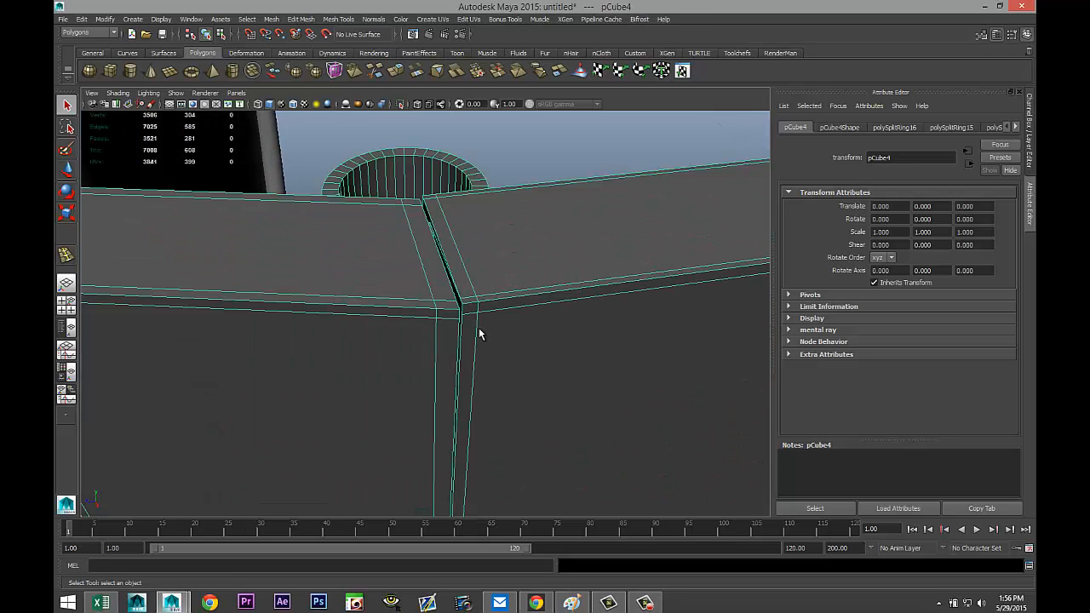
pyautogui.keyDown('alt'); pyautogui.moveTo(459, 332); pyautogui.dragTo(486, 334); pyautogui.keyUp('alt')
pyautogui.keyDown('alt'); pyautogui.moveTo(486, 334); pyautogui.dragTo(409, 300, button='middle'); pyautogui.keyUp('alt')
pyautogui.keyDown('alt'); pyautogui.moveTo(454, 340); pyautogui.dragTo(426, 349); pyautogui.keyUp('alt')
pyautogui.click(300, 19)
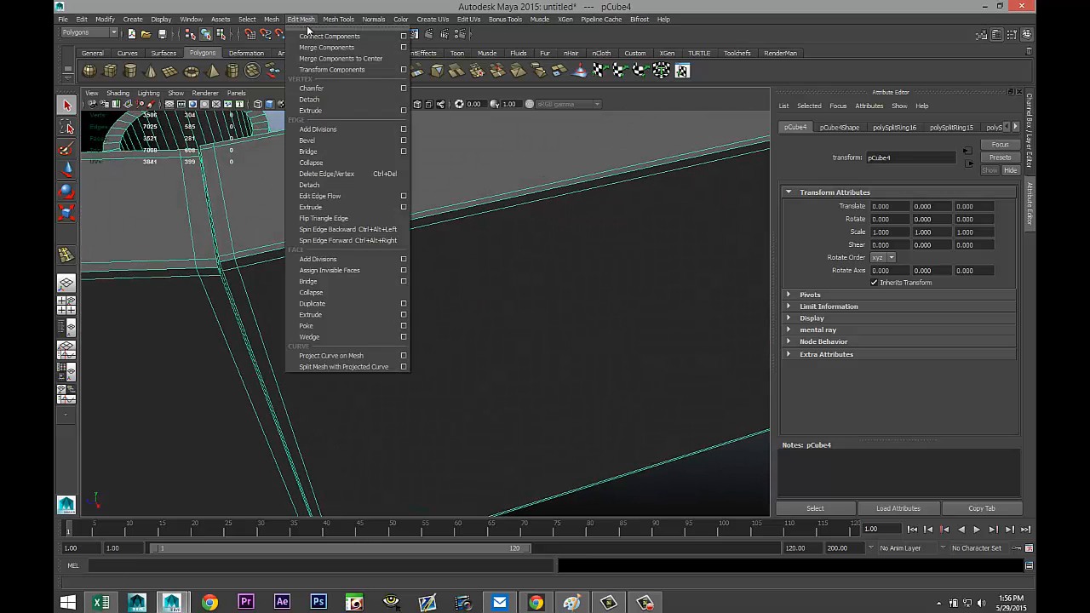
pyautogui.click(338, 19)
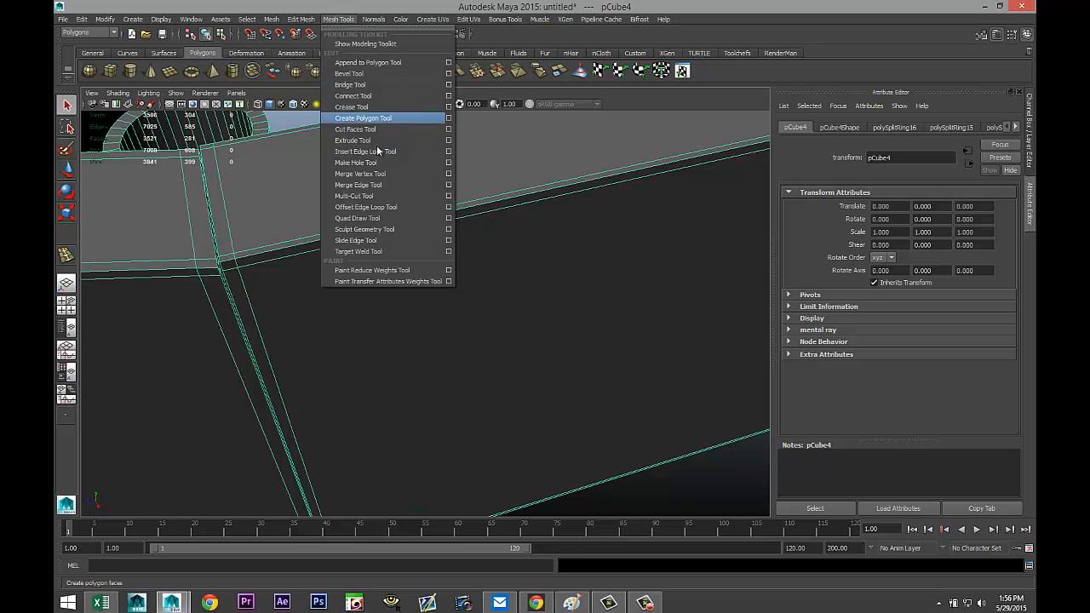
pyautogui.click(374, 152)
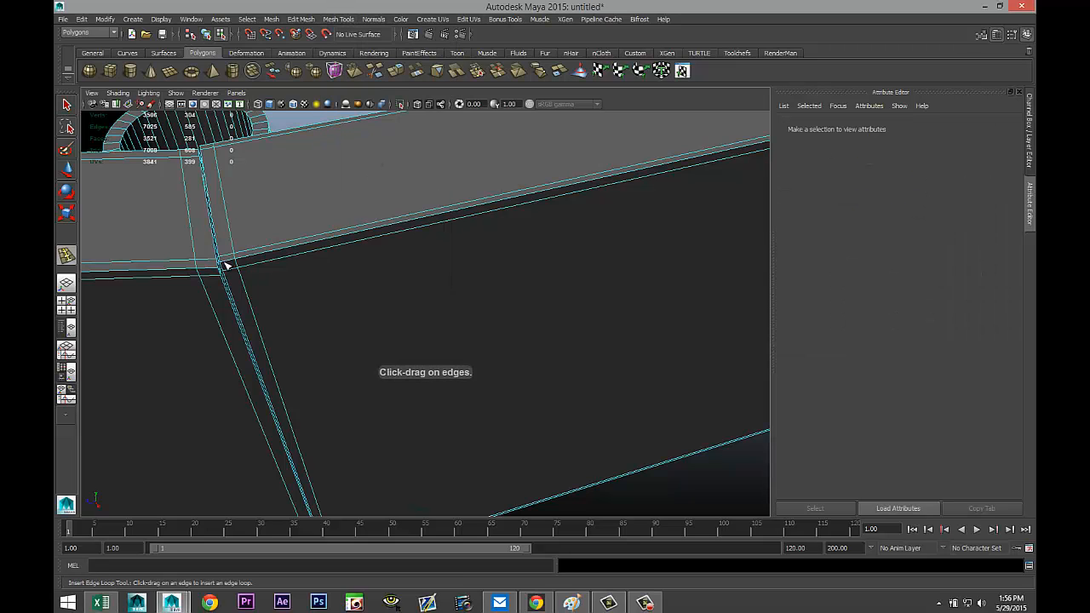
pyautogui.moveTo(226, 266); pyautogui.dragTo(227, 263)
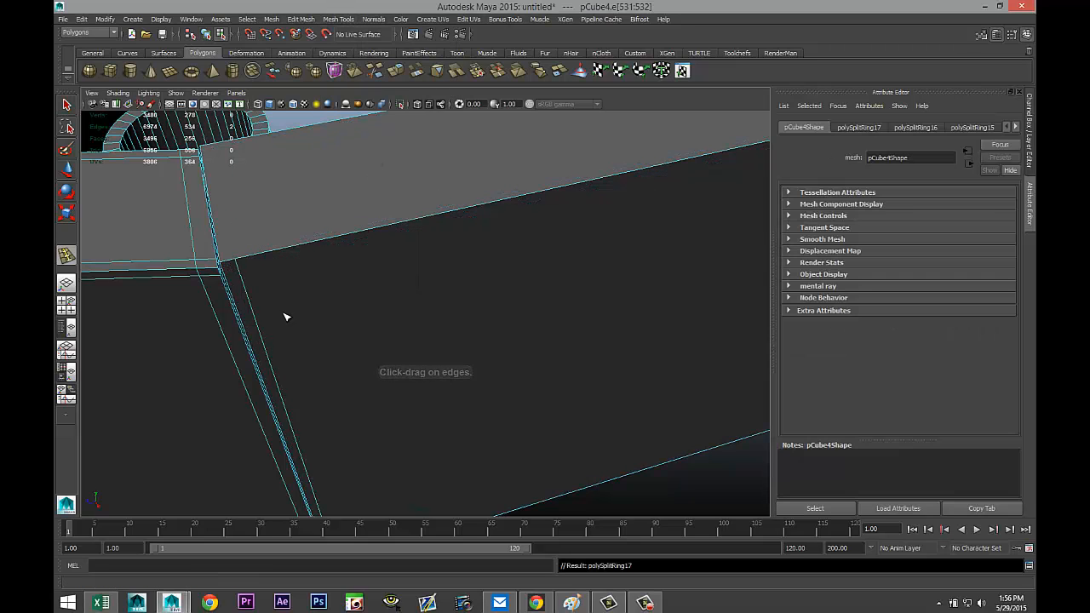
# - Insert an edge loop on the temple piece between the joint and the neighbouring edge loop, right beside the joint
pyautogui.keyDown('alt'); pyautogui.moveTo(267, 284); pyautogui.dragTo(287, 275, button='middle'); pyautogui.keyUp('alt')
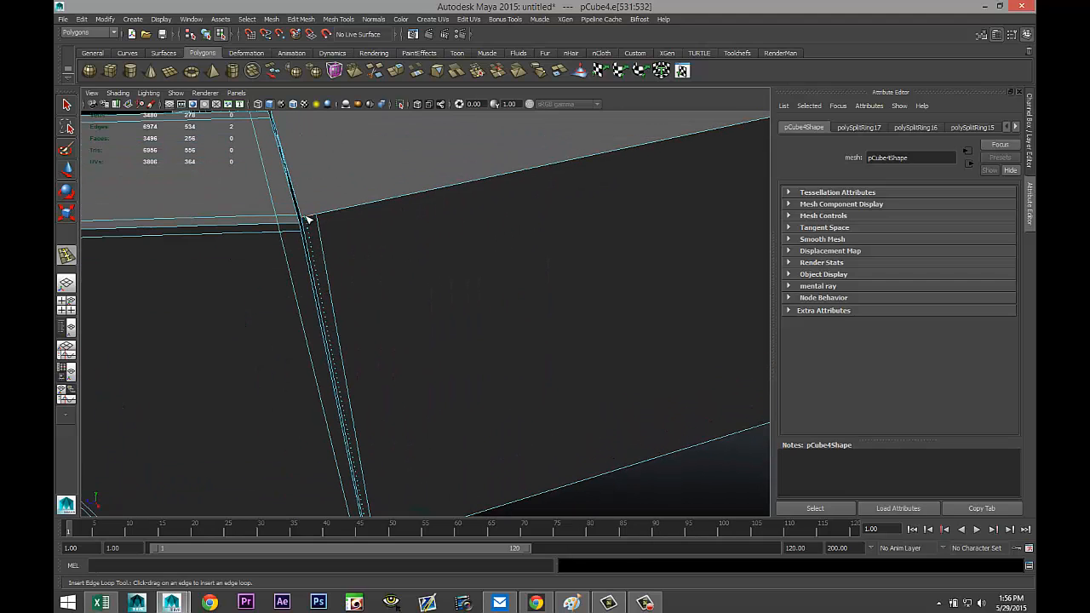
pyautogui.moveTo(305, 216); pyautogui.dragTo(306, 219)
pyautogui.keyDown('alt'); pyautogui.moveTo(220, 203); pyautogui.dragTo(452, 204); pyautogui.keyUp('alt')
pyautogui.keyDown('alt'); pyautogui.moveTo(451, 204); pyautogui.dragTo(445, 226, button='middle'); pyautogui.keyUp('alt')
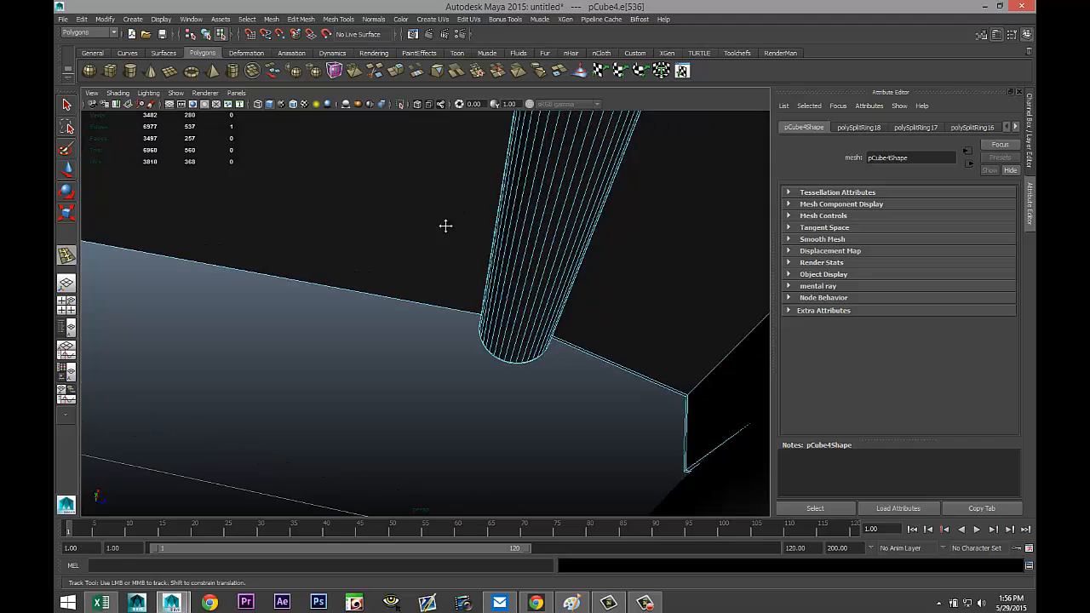
pyautogui.keyDown('alt'); pyautogui.moveTo(445, 225); pyautogui.dragTo(474, 288); pyautogui.keyUp('alt')
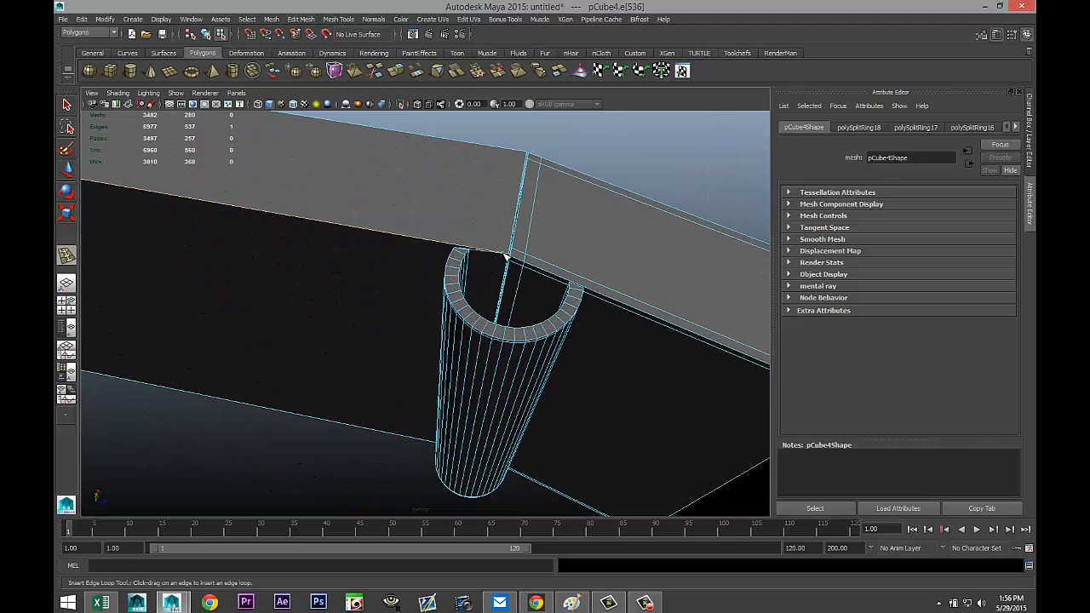
# - Try to insert edge loops close to the upper and lower edges of the temple piece's inner face, starting from its free end
pyautogui.keyDown('alt'); pyautogui.moveTo(347, 314); pyautogui.dragTo(362, 295); pyautogui.keyUp('alt')
pyautogui.keyDown('alt'); pyautogui.moveTo(362, 296); pyautogui.dragTo(567, 295, button='middle'); pyautogui.keyUp('alt')
pyautogui.keyDown('alt'); pyautogui.moveTo(548, 300); pyautogui.dragTo(418, 338, button='right'); pyautogui.keyUp('alt')
pyautogui.keyDown('alt'); pyautogui.moveTo(419, 367); pyautogui.dragTo(427, 335); pyautogui.keyUp('alt')
pyautogui.keyDown('alt'); pyautogui.moveTo(431, 346); pyautogui.dragTo(440, 362, button='middle'); pyautogui.keyUp('alt')
pyautogui.scroll(3, 262, 285)
pyautogui.scroll(-1, 265, 280)
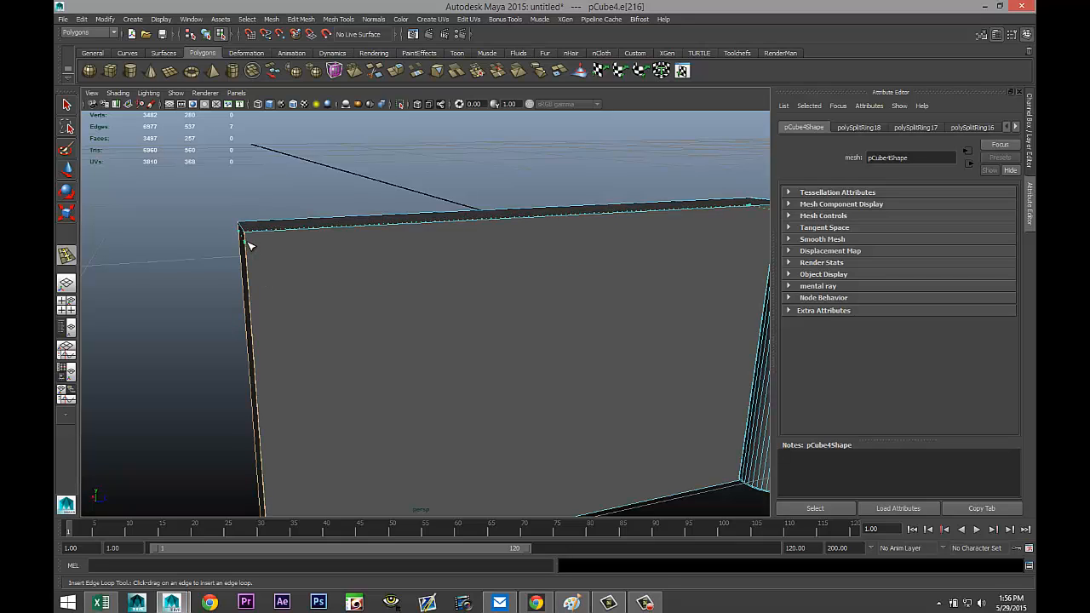
pyautogui.click(248, 245)
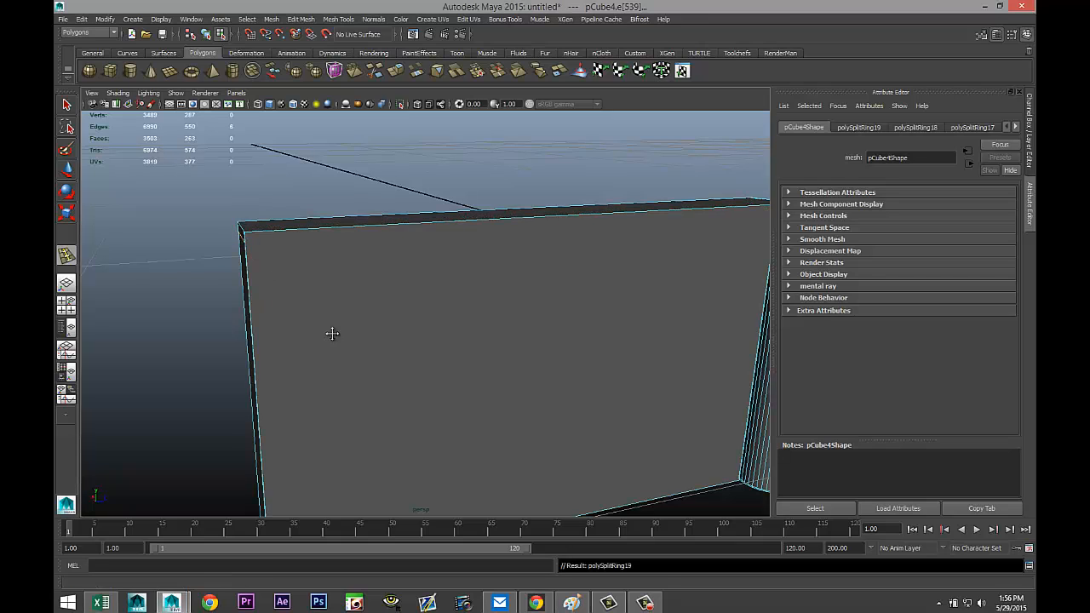
pyautogui.keyDown('alt'); pyautogui.moveTo(332, 333); pyautogui.dragTo(304, 218, button='middle'); pyautogui.keyUp('alt')
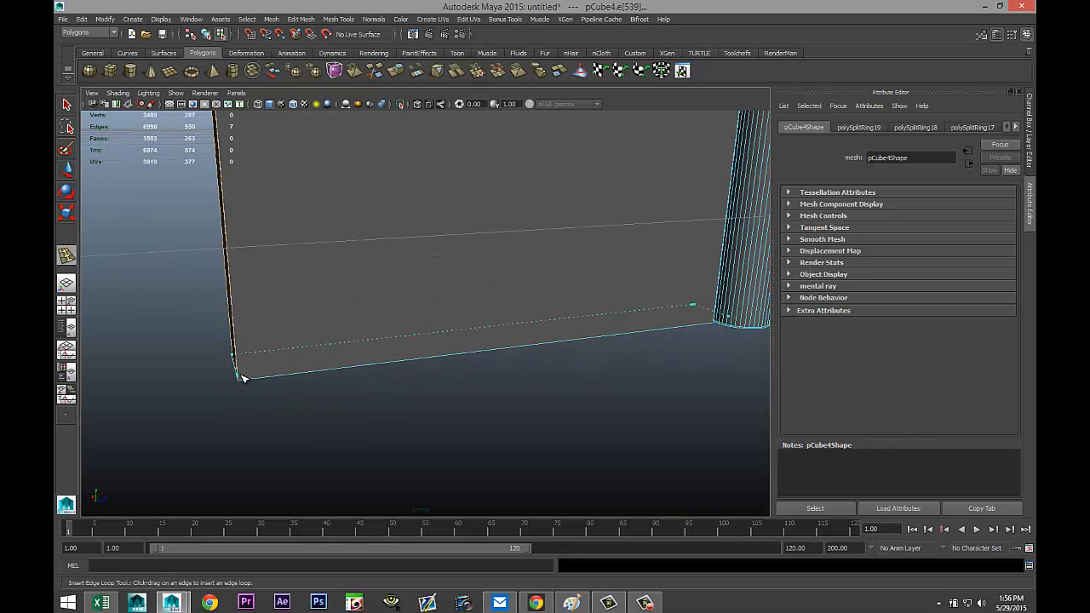
pyautogui.click(242, 377)
# - Select the united mesh in object mode and examine the temple piece and hinge pipe in smooth preview from both sides
pyautogui.scroll(-4, 242, 375)
pyautogui.keyDown('alt'); pyautogui.moveTo(229, 340); pyautogui.dragTo(414, 323); pyautogui.keyUp('alt')
pyautogui.moveTo(375, 277); pyautogui.dragTo(425, 268, button='right')
pyautogui.press('q')
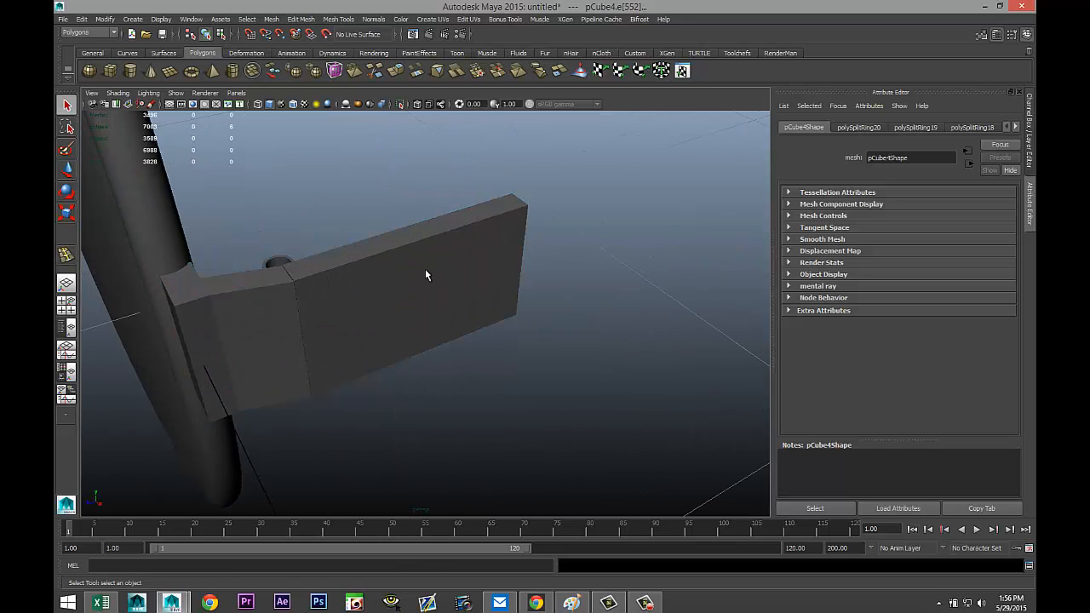
pyautogui.click(445, 314)
pyautogui.press('3')
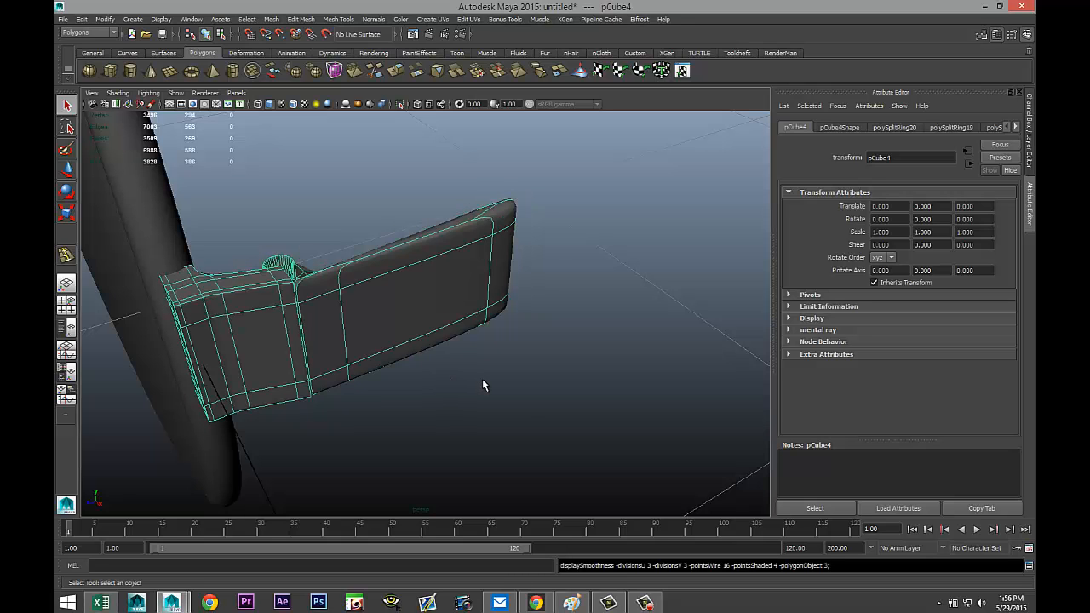
pyautogui.keyDown('alt'); pyautogui.moveTo(482, 383); pyautogui.dragTo(674, 392); pyautogui.keyUp('alt')
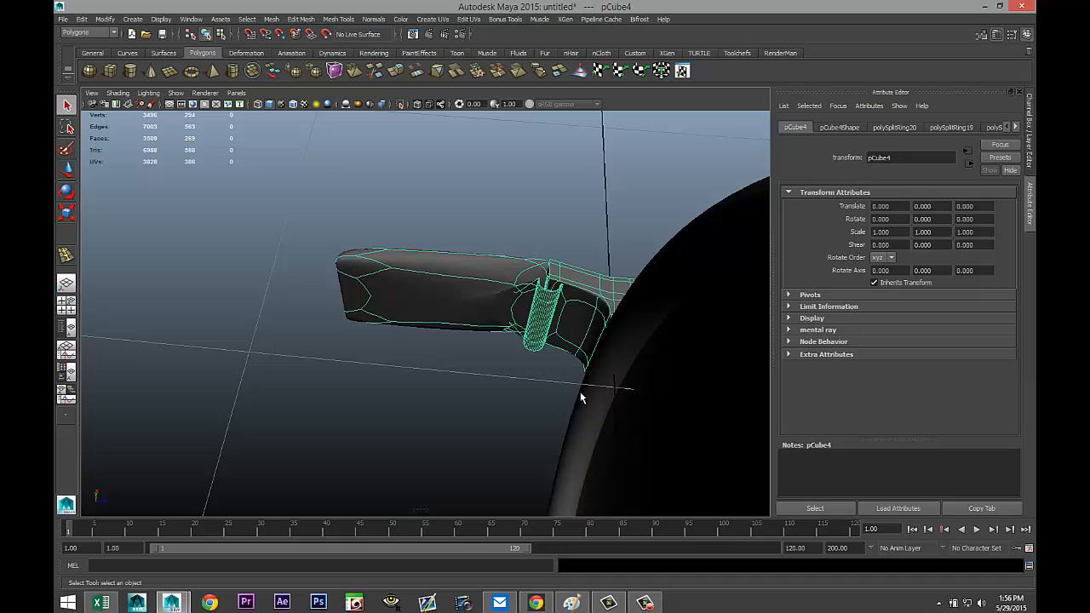
# - Undo the last two edge loops on the temple piece, return the mesh to the unsmoothed display and deselect it
pyautogui.hotkey('ctrl', 'z')
pyautogui.hotkey('ctrl', 'z')
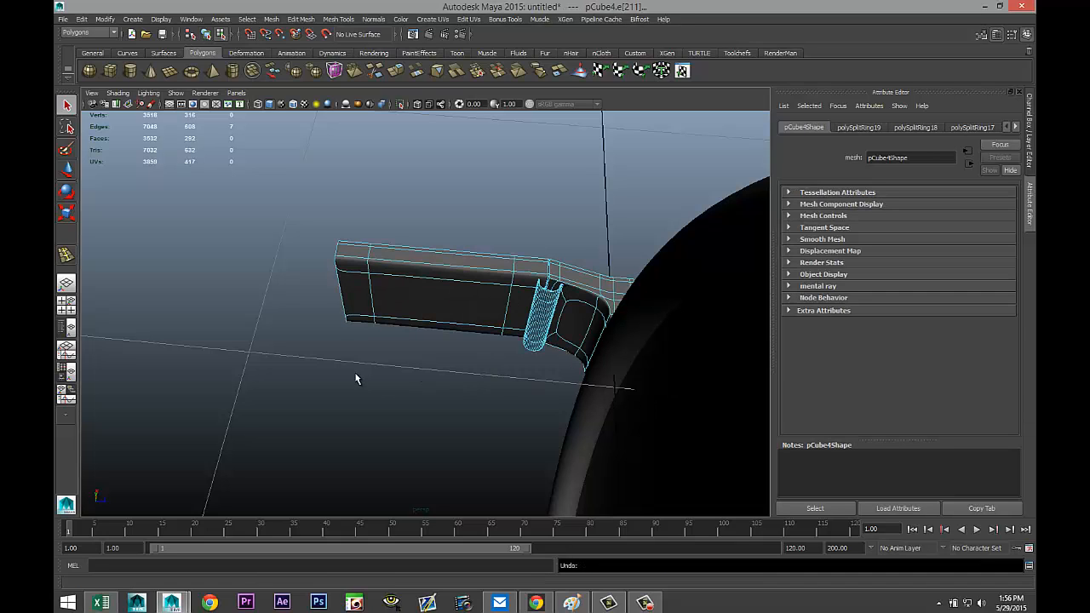
pyautogui.hotkey('ctrl', 'z')
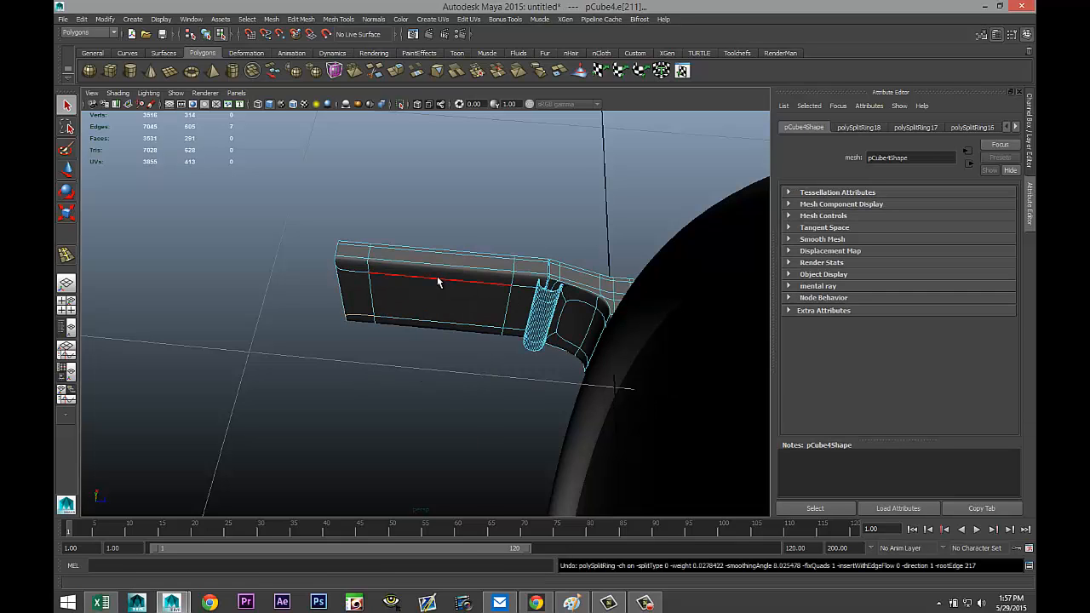
pyautogui.moveTo(437, 278); pyautogui.dragTo(477, 264, button='right')
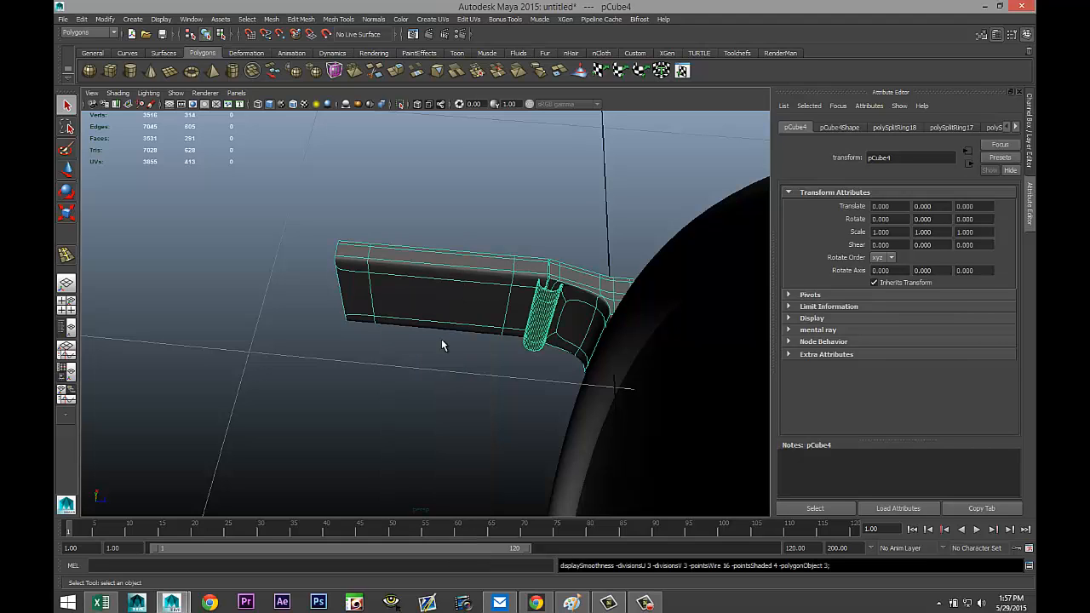
pyautogui.click(413, 368)
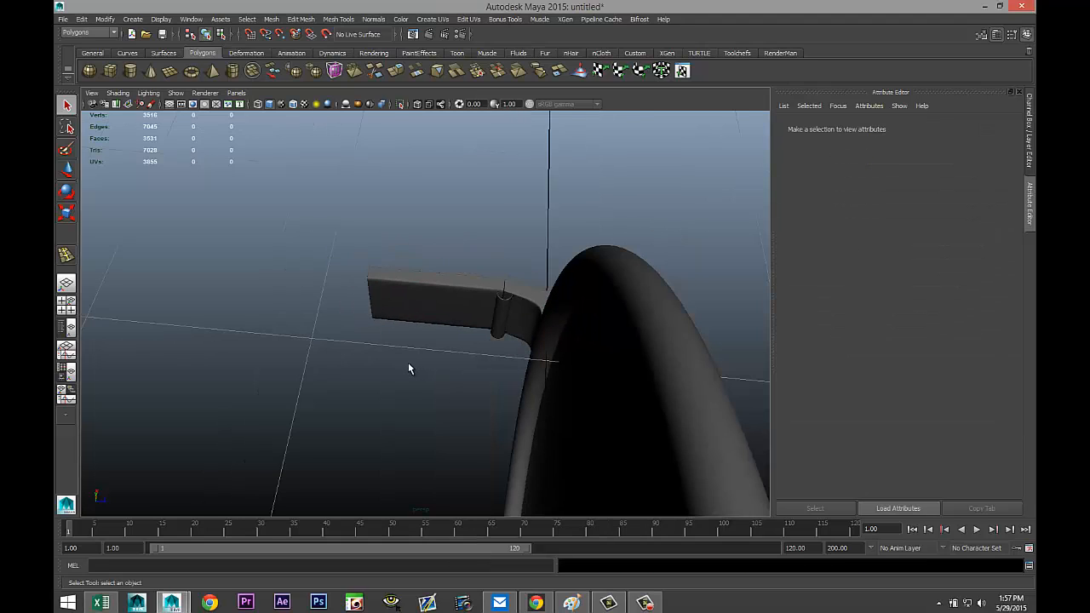
# - Create an upright polygon cylinder about 0.04 in radius and 0.55 high beside the temple piece's free end
pyautogui.keyDown('alt'); pyautogui.moveTo(368, 364); pyautogui.dragTo(458, 372); pyautogui.keyUp('alt')
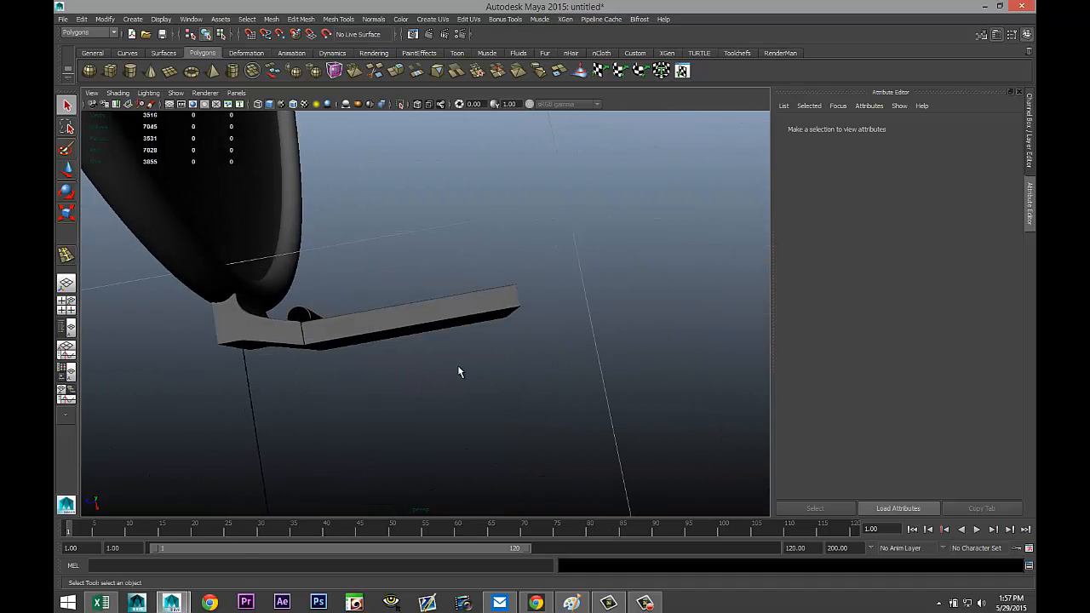
pyautogui.keyDown('alt'); pyautogui.moveTo(457, 372); pyautogui.dragTo(518, 366, button='middle'); pyautogui.keyUp('alt')
pyautogui.keyDown('alt'); pyautogui.moveTo(519, 367); pyautogui.dragTo(481, 359); pyautogui.keyUp('alt')
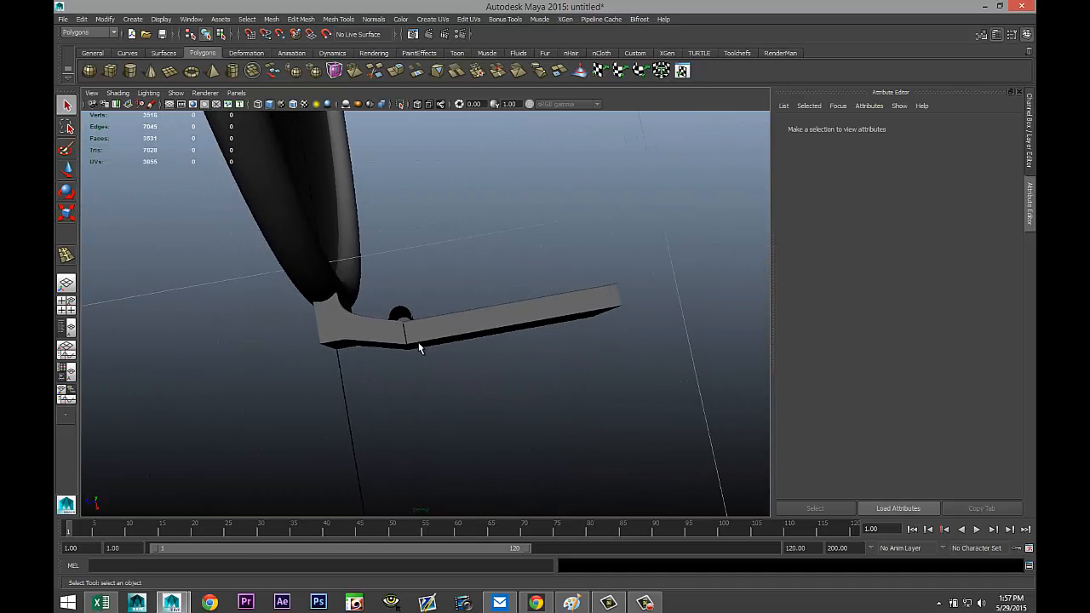
pyautogui.scroll(-1, 418, 343)
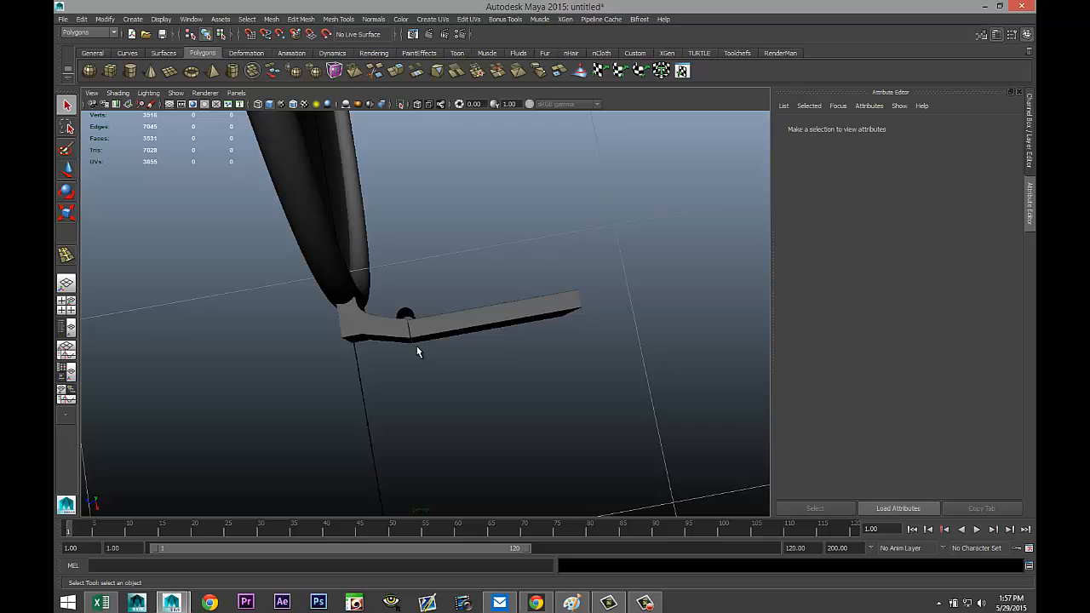
pyautogui.click(132, 73)
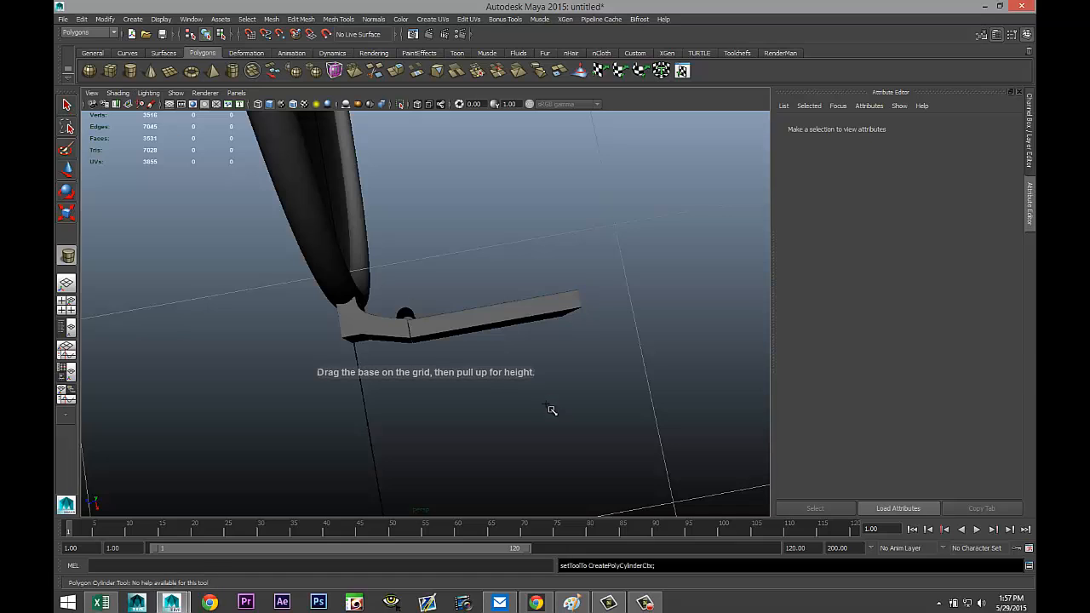
pyautogui.moveTo(548, 430); pyautogui.dragTo(603, 409)
pyautogui.moveTo(581, 356); pyautogui.dragTo(586, 247)
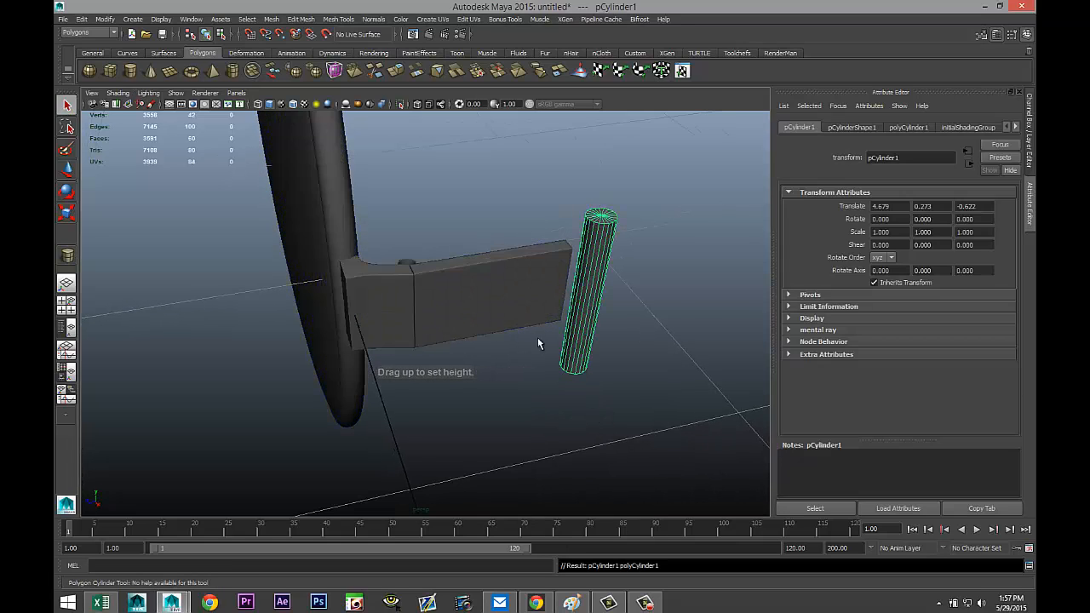
pyautogui.keyDown('alt'); pyautogui.moveTo(537, 337); pyautogui.dragTo(510, 385); pyautogui.keyUp('alt')
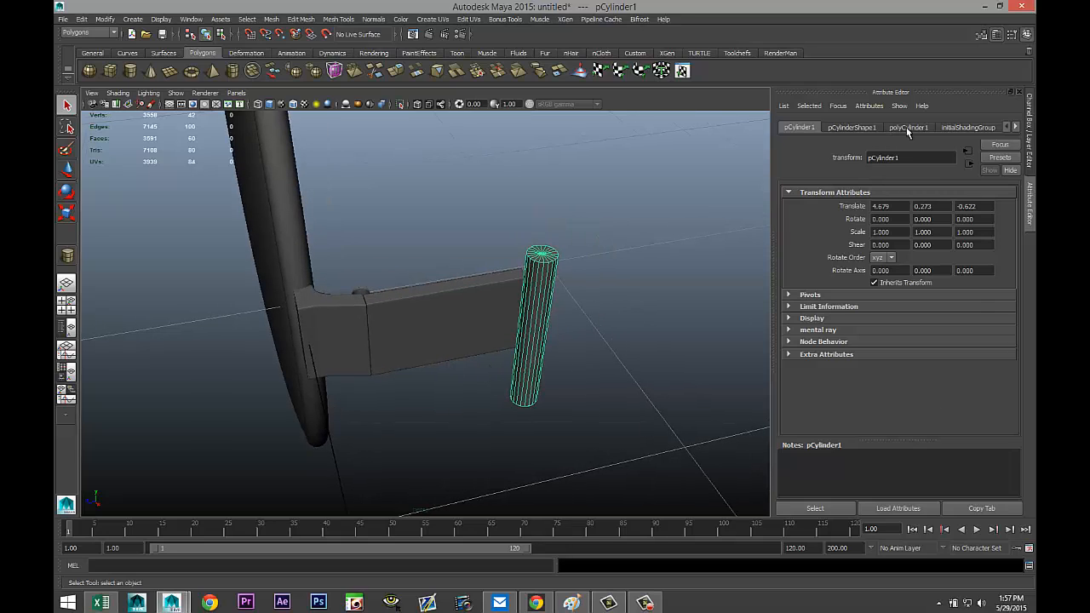
# - Give the new cylinder round caps with 10 cap subdivisions
pyautogui.click(908, 128)
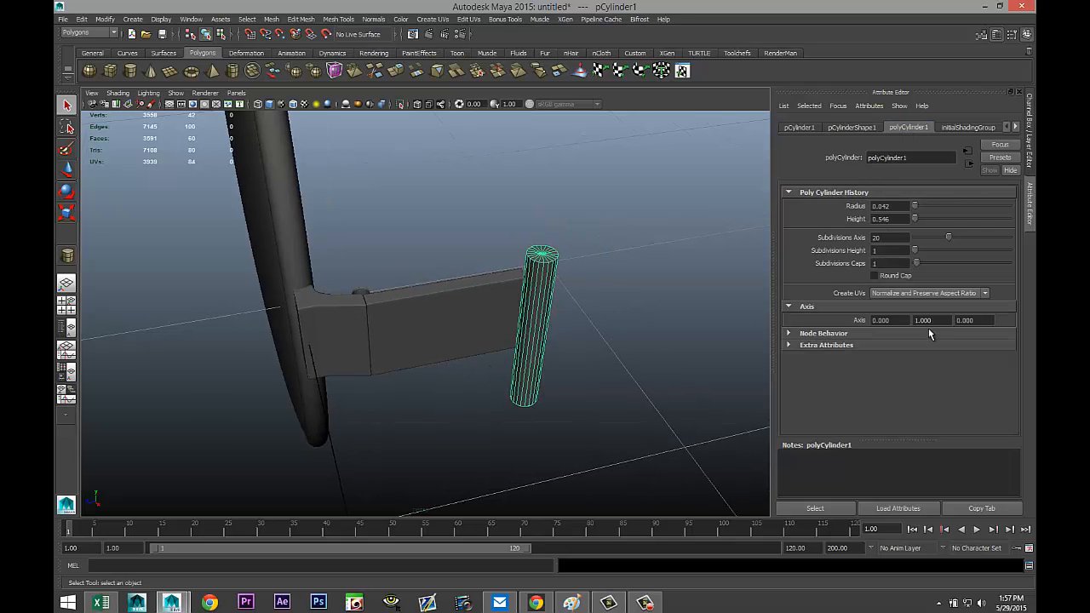
pyautogui.click(874, 276)
pyautogui.moveTo(916, 265); pyautogui.dragTo(934, 267)
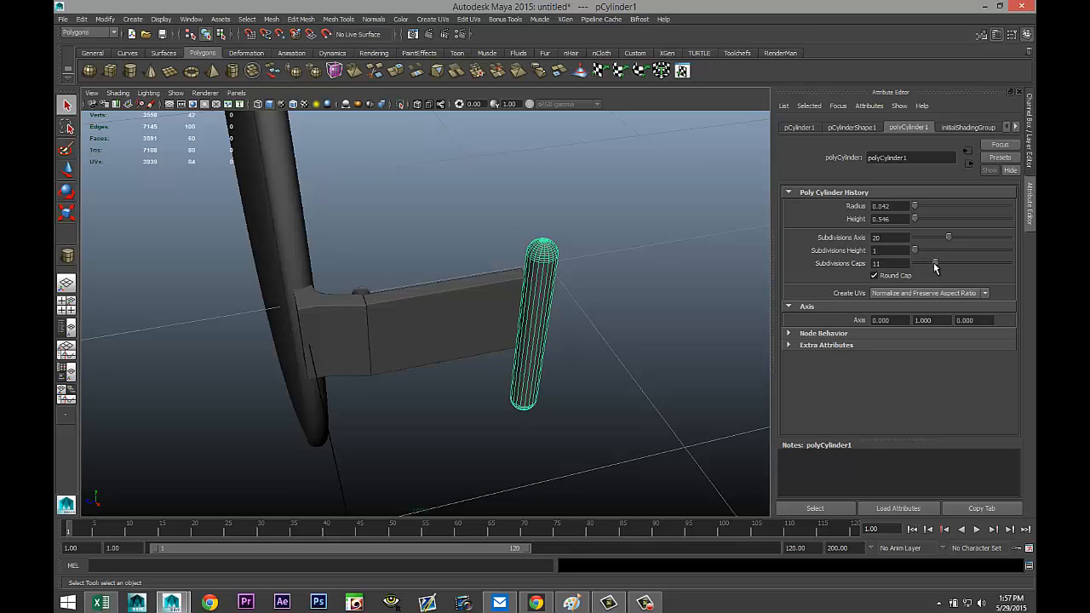
pyautogui.doubleClick(896, 261)
pyautogui.write('10')
pyautogui.press('Return')
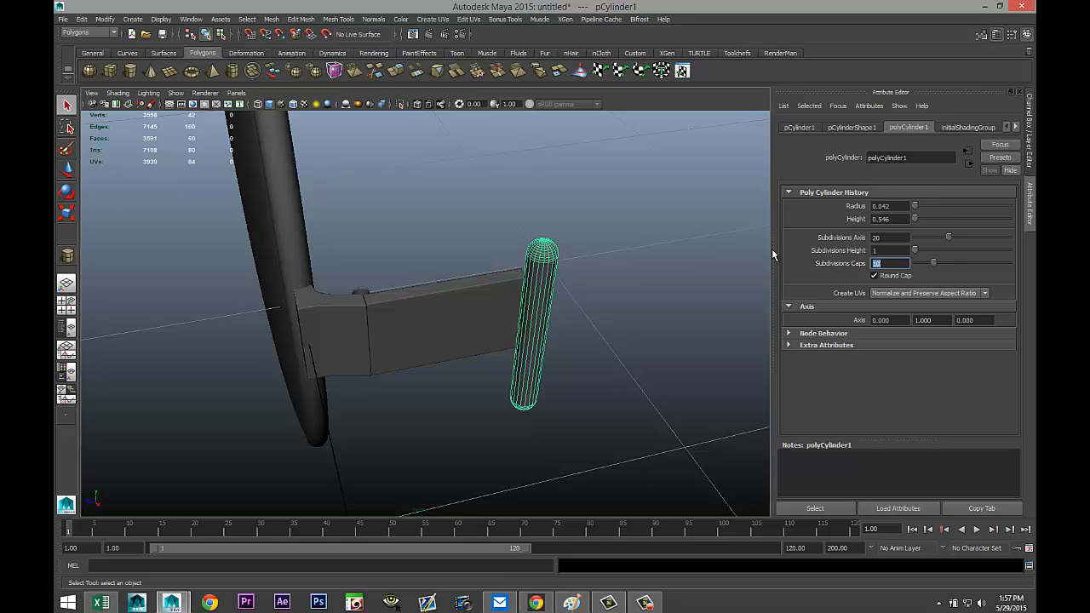
# - Move the round-capped cylinder over the hinge pipe at the joint in the top view
pyautogui.keyDown('alt'); pyautogui.moveTo(609, 347); pyautogui.dragTo(581, 359); pyautogui.keyUp('alt')
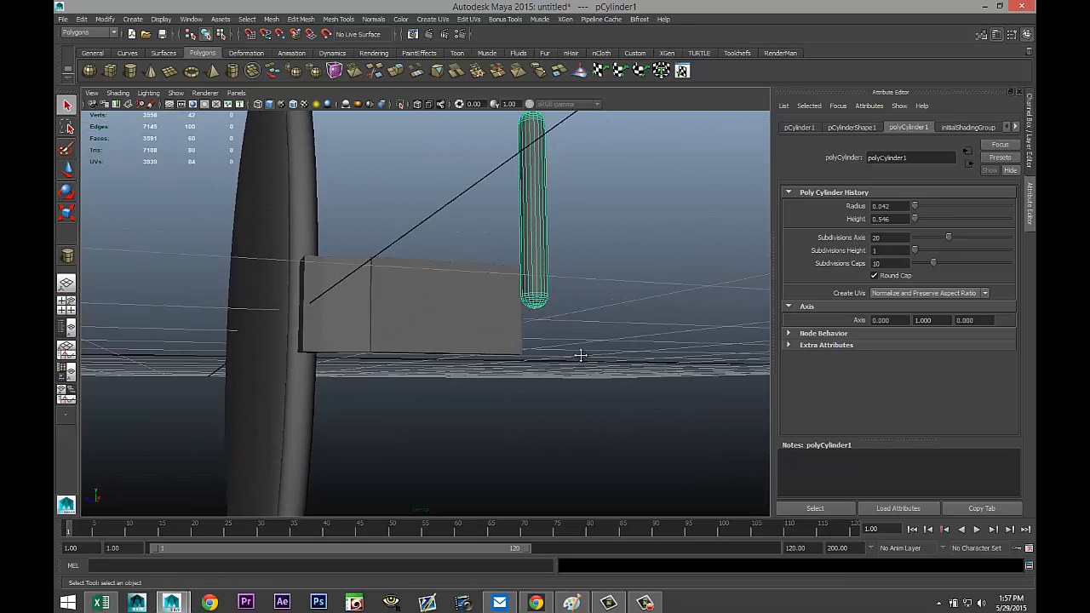
pyautogui.keyDown('alt'); pyautogui.moveTo(581, 356); pyautogui.dragTo(561, 401, button='middle'); pyautogui.keyUp('alt')
pyautogui.scroll(4, 564, 406)
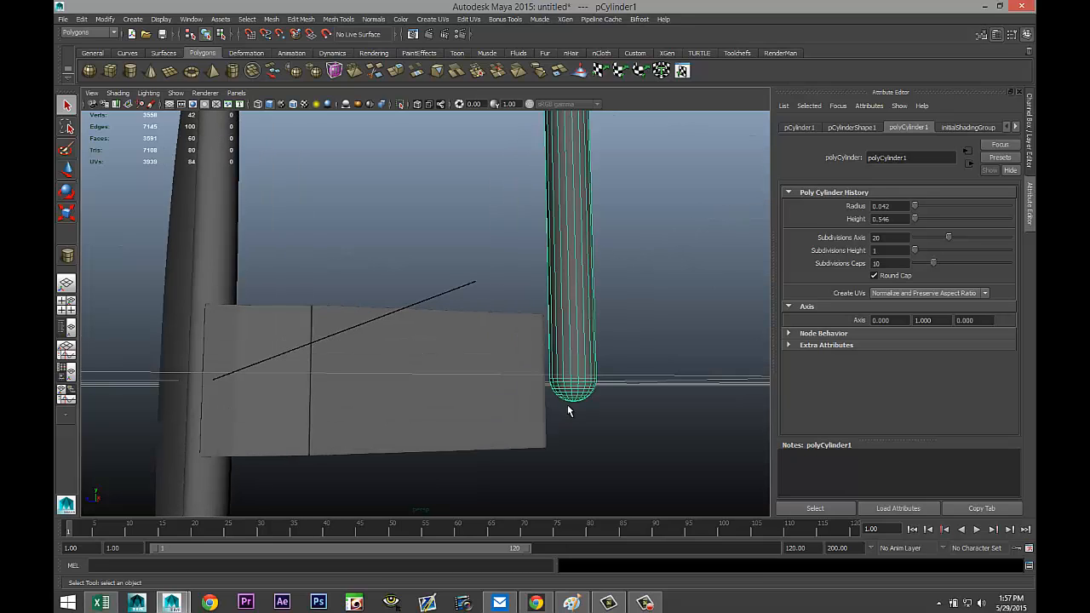
pyautogui.scroll(-3, 568, 406)
pyautogui.keyDown('alt'); pyautogui.moveTo(588, 358); pyautogui.dragTo(587, 384); pyautogui.keyUp('alt')
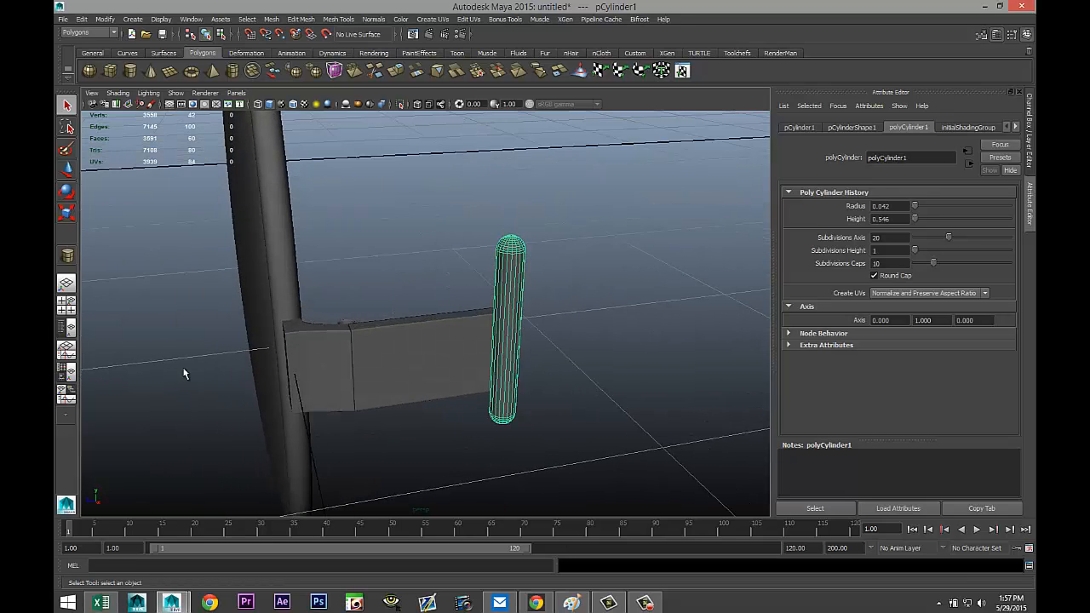
pyautogui.click(66, 303)
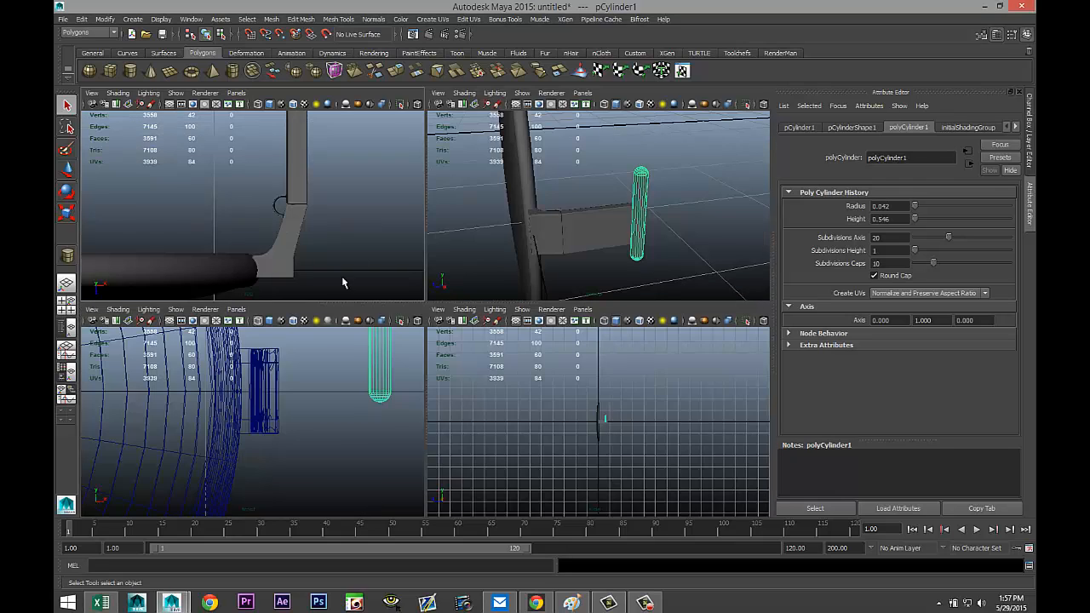
pyautogui.press('space')
pyautogui.scroll(-10, 419, 332)
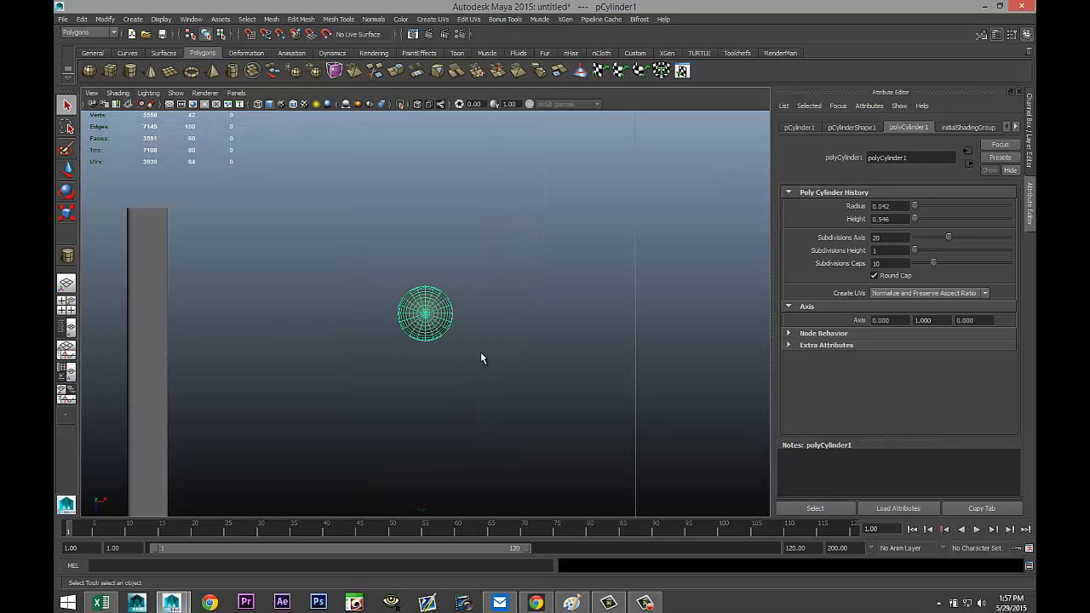
pyautogui.scroll(6, 480, 354)
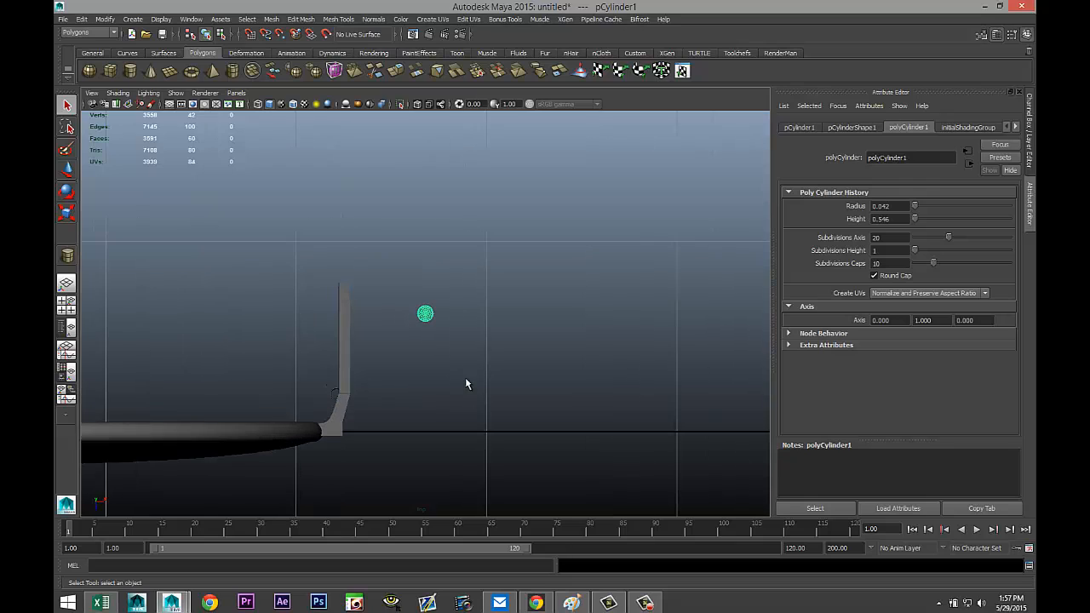
pyautogui.keyDown('alt'); pyautogui.moveTo(439, 439); pyautogui.dragTo(525, 382, button='middle'); pyautogui.keyUp('alt')
pyautogui.scroll(4, 525, 382)
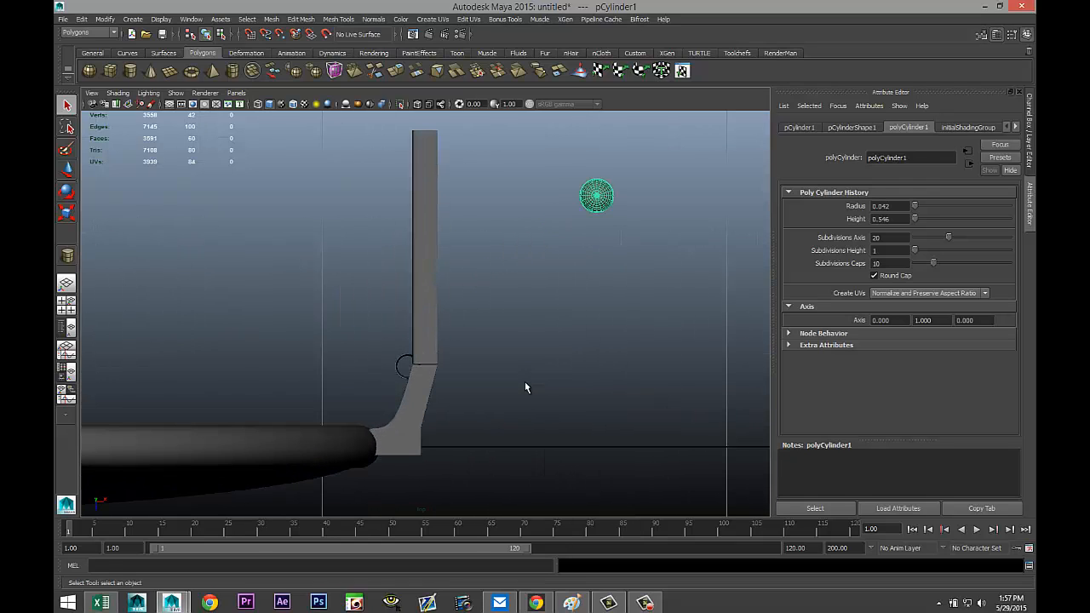
pyautogui.press('w')
pyautogui.moveTo(598, 253); pyautogui.dragTo(598, 423)
pyautogui.moveTo(655, 367); pyautogui.dragTo(464, 378)
pyautogui.press('f')
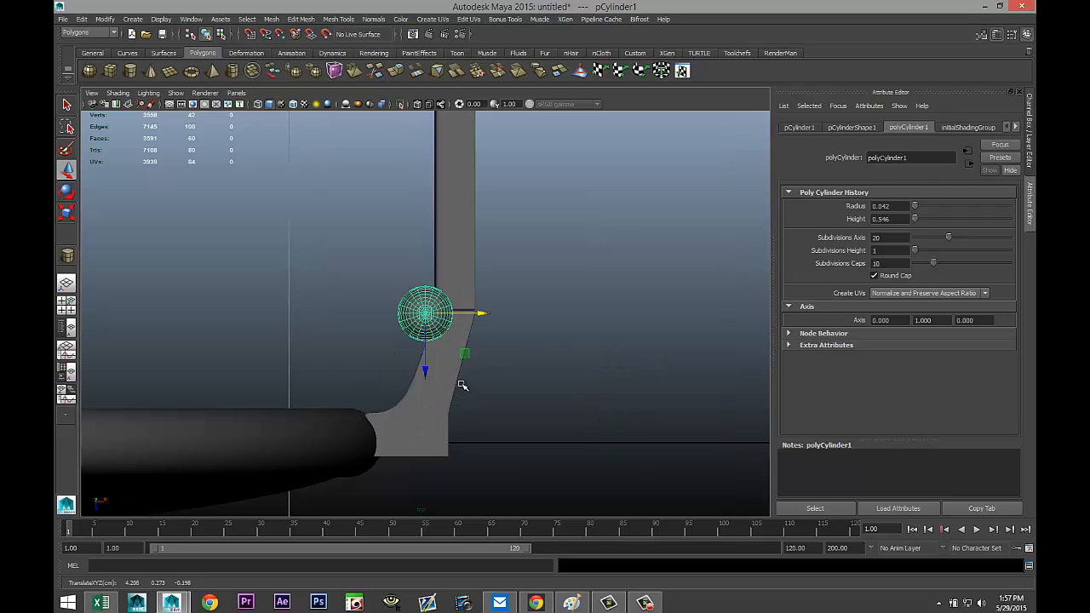
# - Scale the cylinder down uniformly to fit inside the hinge pipe and centre it in the pipe's opening
pyautogui.scroll(-5, 461, 385)
pyautogui.scroll(6, 462, 389)
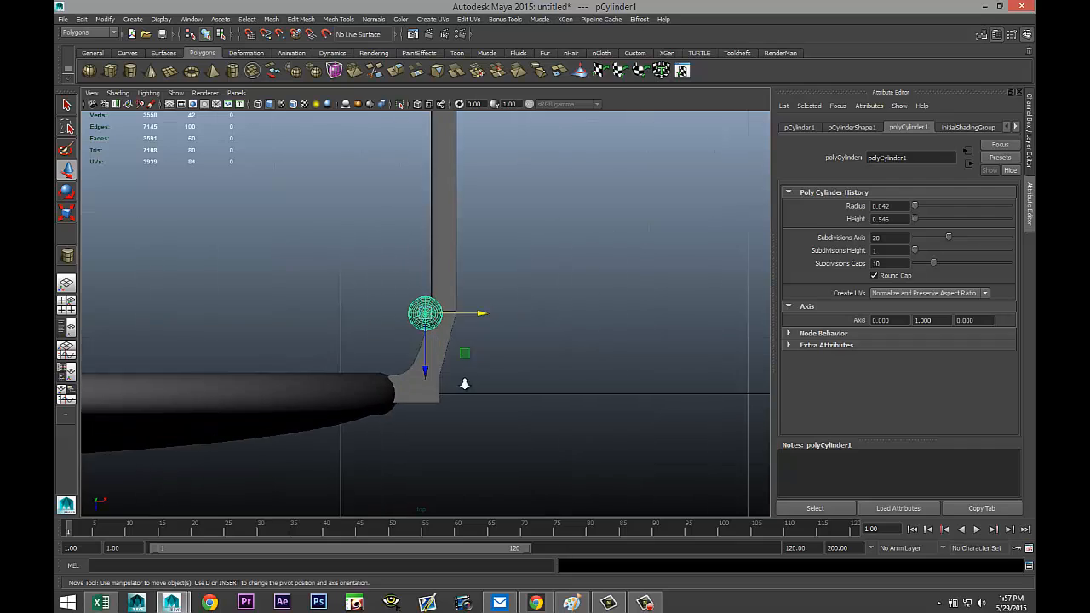
pyautogui.scroll(3, 444, 362)
pyautogui.press('r')
pyautogui.moveTo(425, 320); pyautogui.dragTo(231, 304)
pyautogui.press('w')
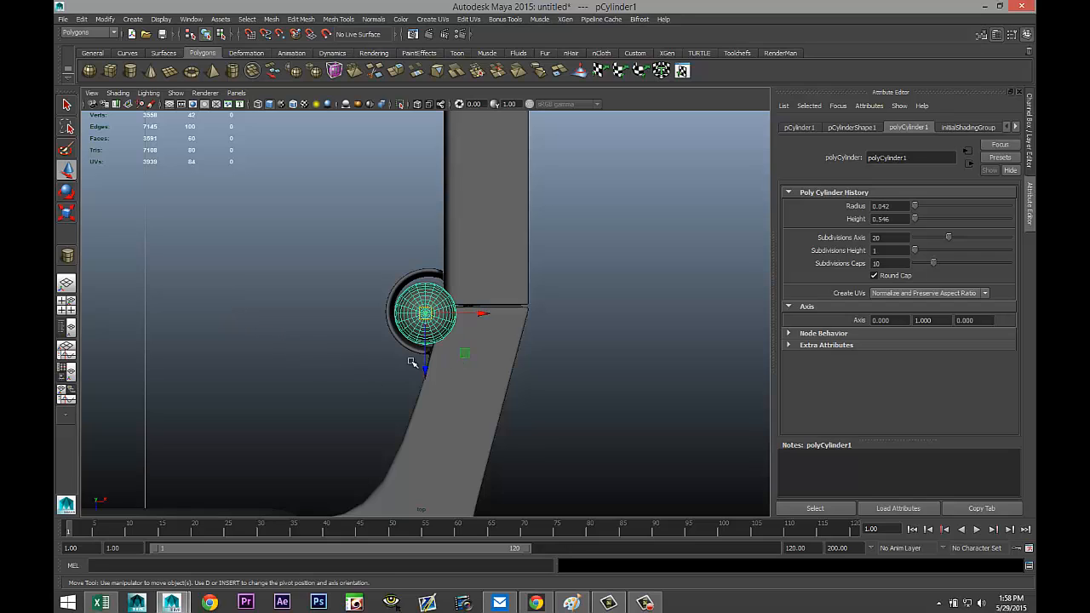
pyautogui.moveTo(425, 371); pyautogui.dragTo(426, 367)
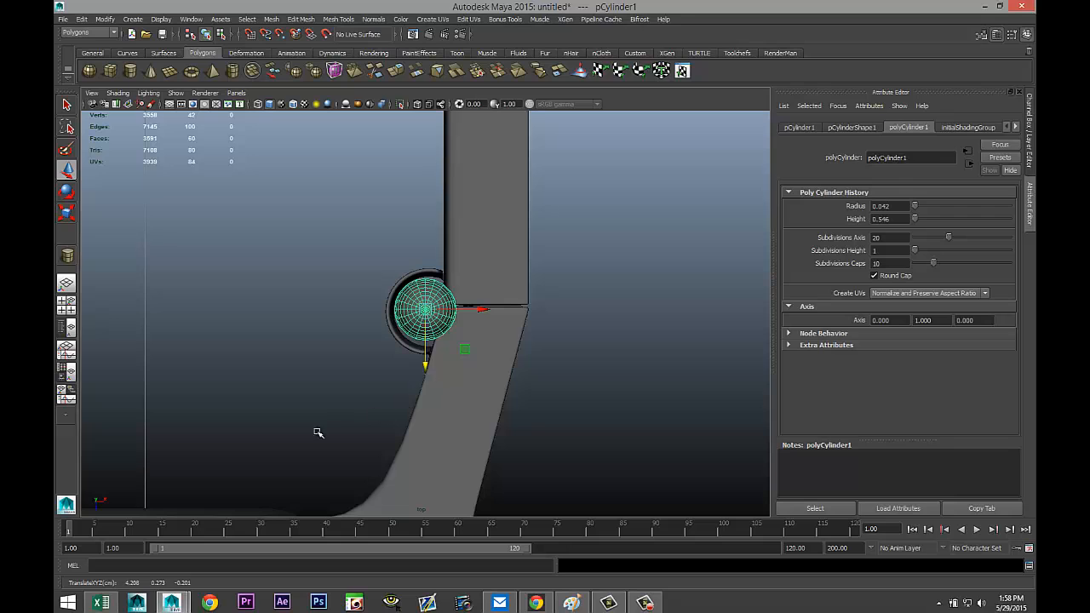
# - Lower the round-capped pin vertically in the front view to centre it within the hinge pipe's height
pyautogui.keyDown('alt'); pyautogui.moveTo(316, 433); pyautogui.dragTo(343, 399); pyautogui.keyUp('alt')
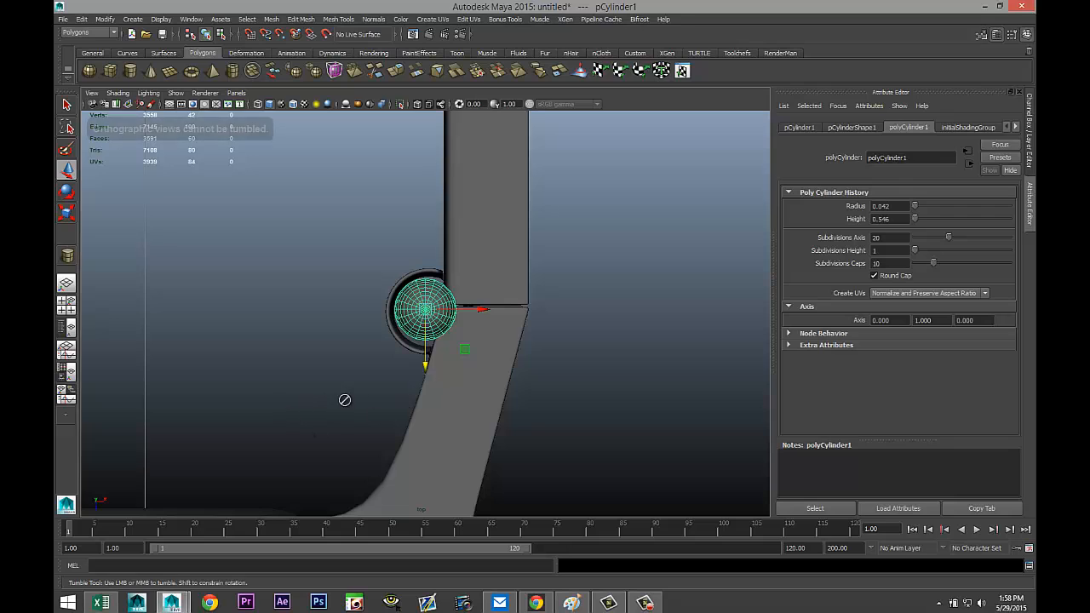
pyautogui.click(61, 305)
pyautogui.press('space')
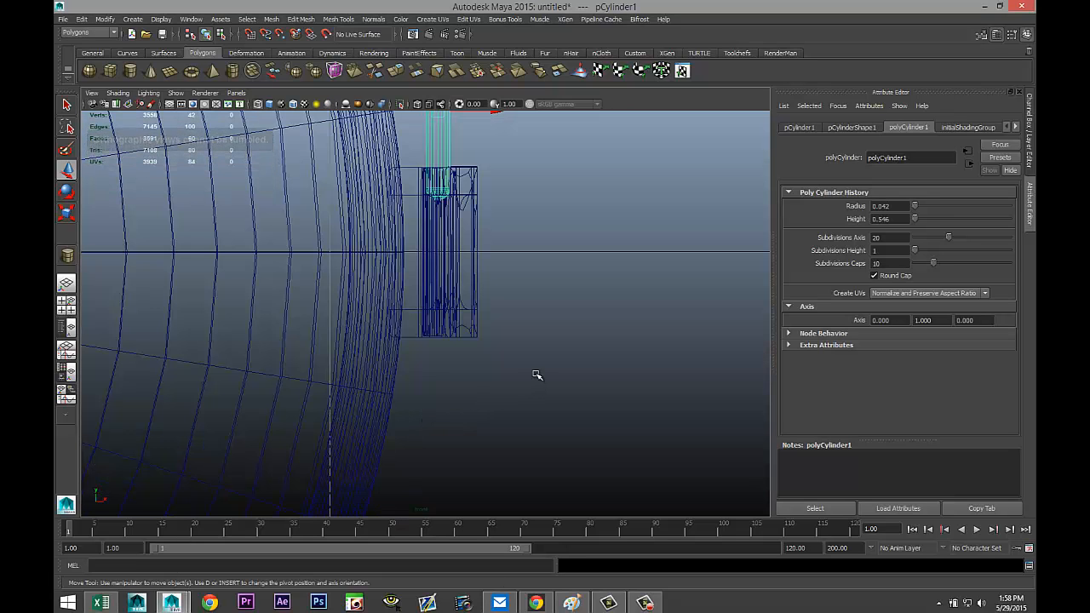
pyautogui.scroll(-10, 502, 260)
pyautogui.scroll(3, 471, 279)
pyautogui.scroll(6, 471, 279)
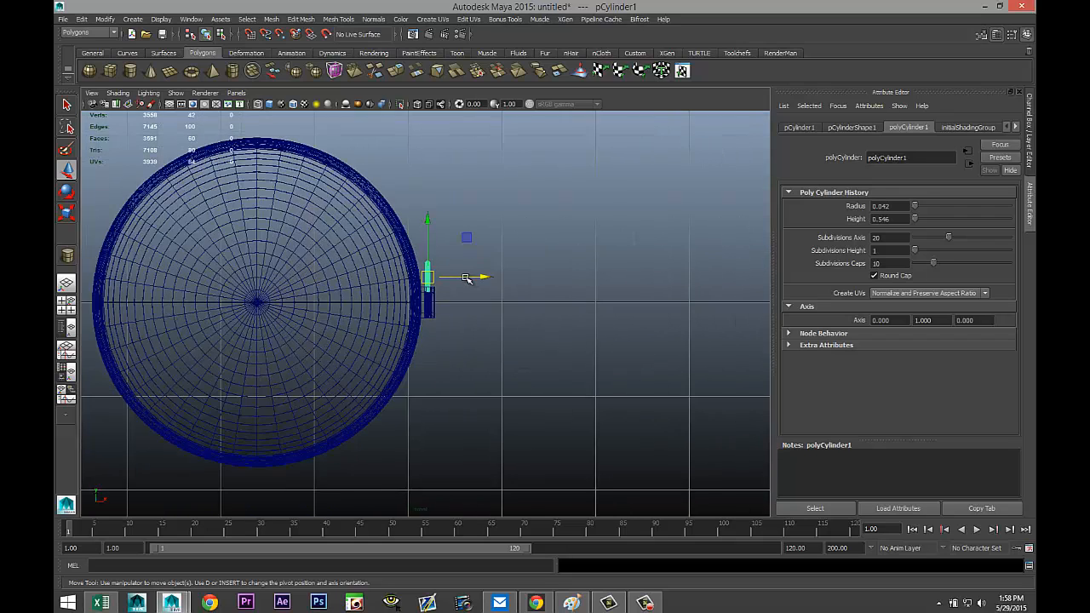
pyautogui.click(430, 235)
pyautogui.moveTo(431, 235); pyautogui.dragTo(431, 246)
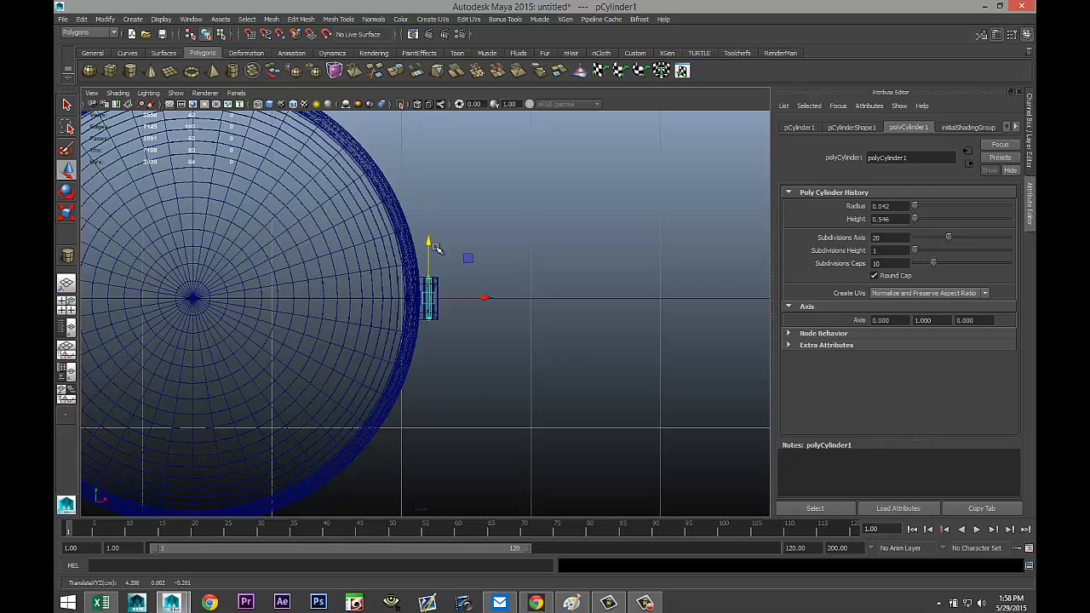
pyautogui.scroll(5, 447, 263)
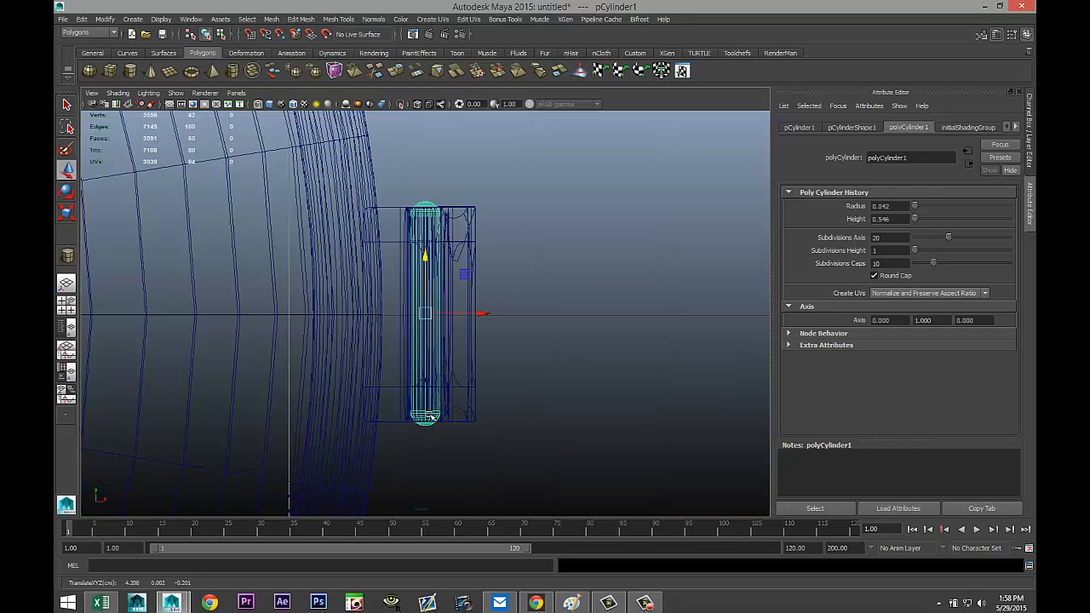
# - Select the temple piece in the perspective view and turn off its smooth preview
pyautogui.click(66, 305)
pyautogui.press('space')
pyautogui.keyDown('alt'); pyautogui.moveTo(572, 307); pyautogui.dragTo(549, 321); pyautogui.keyUp('alt')
pyautogui.keyDown('alt'); pyautogui.moveTo(550, 322); pyautogui.dragTo(518, 281, button='middle'); pyautogui.keyUp('alt')
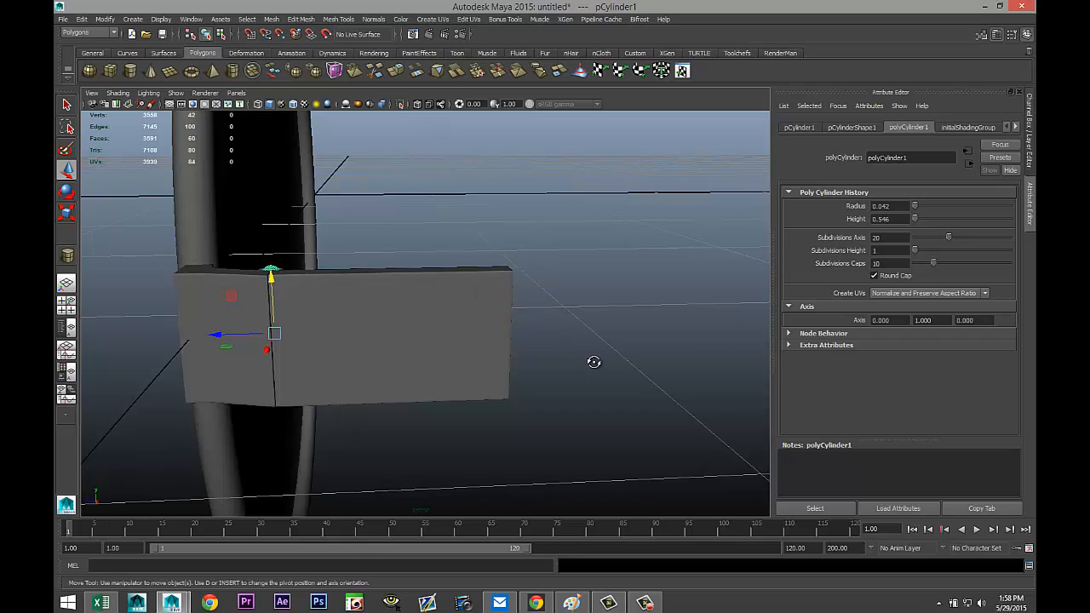
pyautogui.keyDown('alt'); pyautogui.moveTo(590, 362); pyautogui.dragTo(506, 355); pyautogui.keyUp('alt')
pyautogui.click(462, 315)
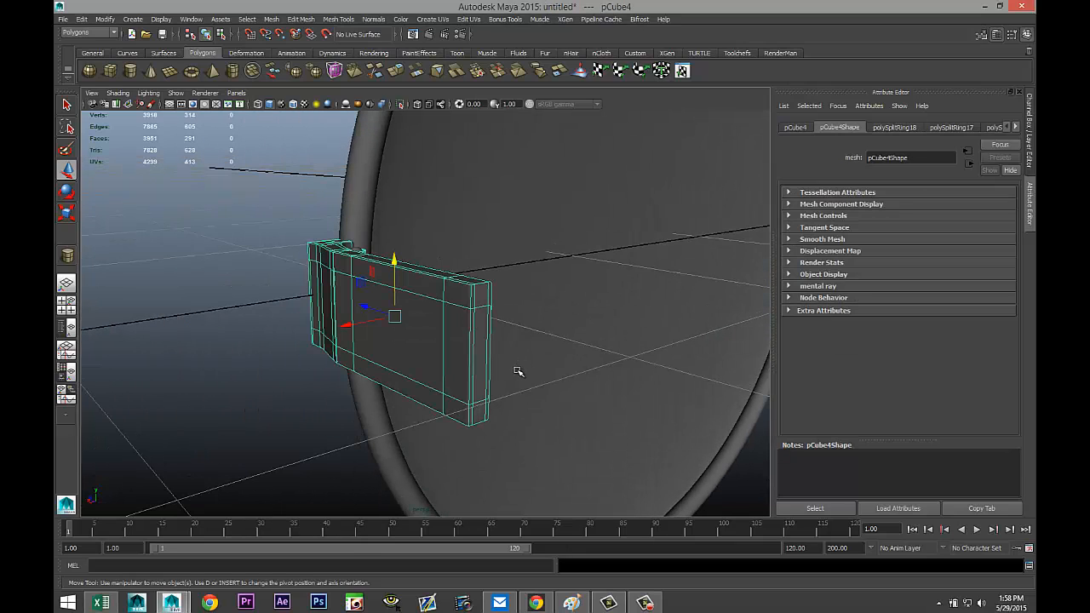
pyautogui.press('1')
# - Select the vertices at the temple piece's free end and pull them straight back in the side view to about -3.98 in Z
pyautogui.scroll(3, 547, 391)
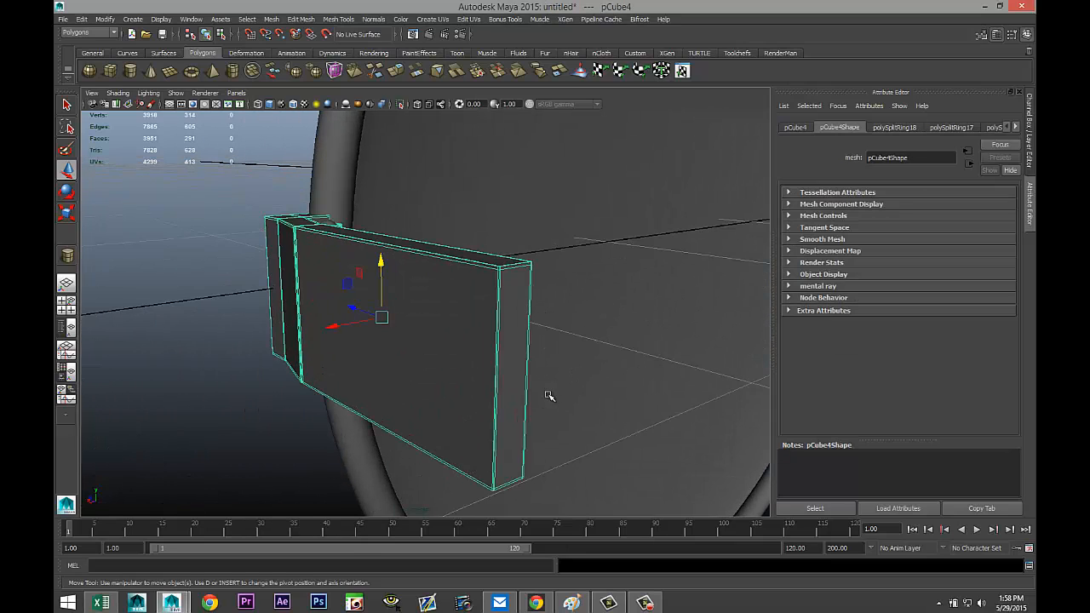
pyautogui.keyDown('alt'); pyautogui.moveTo(566, 393); pyautogui.dragTo(557, 340, button='middle'); pyautogui.keyUp('alt')
pyautogui.keyDown('alt'); pyautogui.moveTo(558, 368); pyautogui.dragTo(681, 348); pyautogui.keyUp('alt')
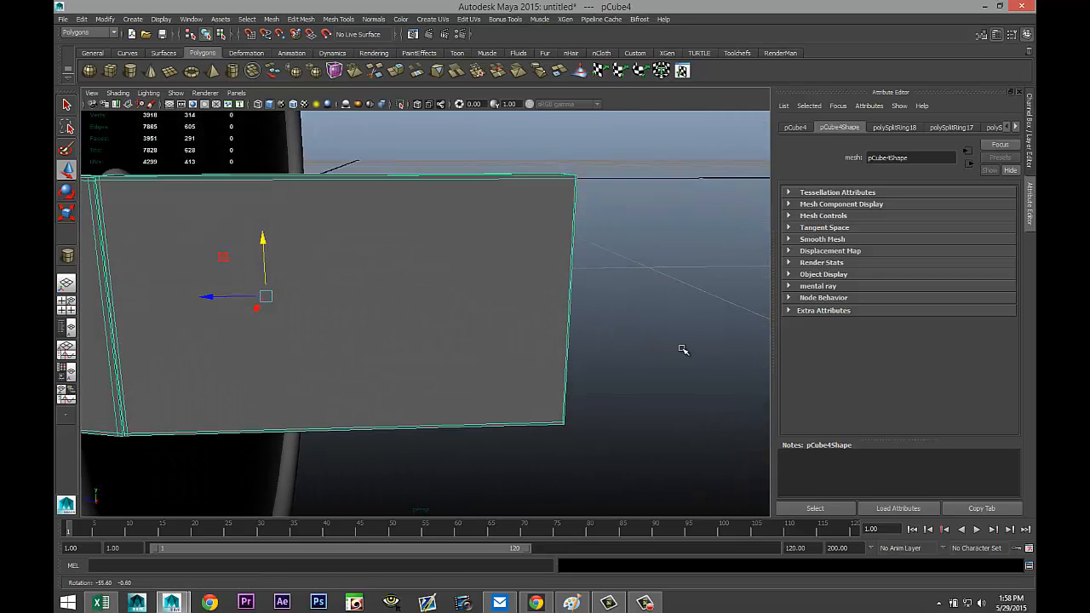
pyautogui.keyDown('alt'); pyautogui.moveTo(681, 348); pyautogui.dragTo(605, 363, button='right'); pyautogui.keyUp('alt')
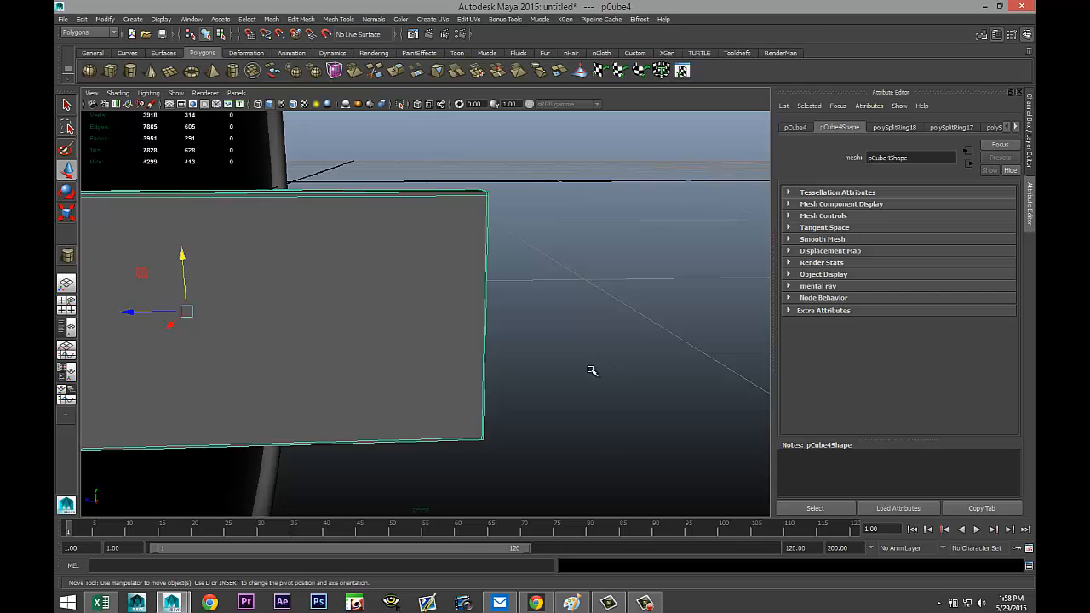
pyautogui.keyDown('alt'); pyautogui.moveTo(588, 369); pyautogui.dragTo(584, 369); pyautogui.keyUp('alt')
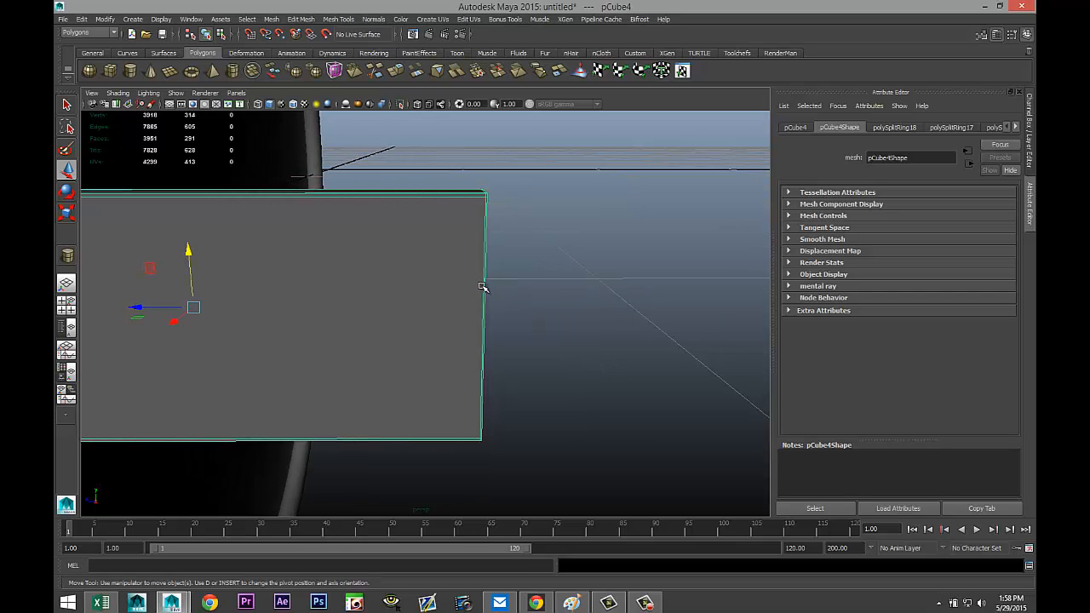
pyautogui.moveTo(481, 288); pyautogui.dragTo(438, 287, button='right')
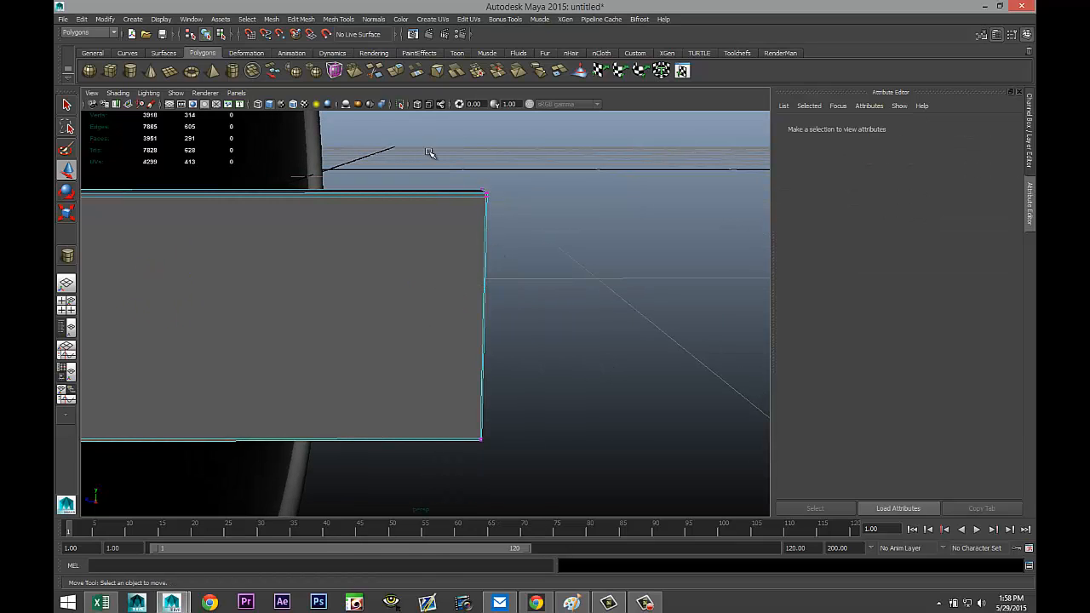
pyautogui.moveTo(429, 153); pyautogui.dragTo(519, 498)
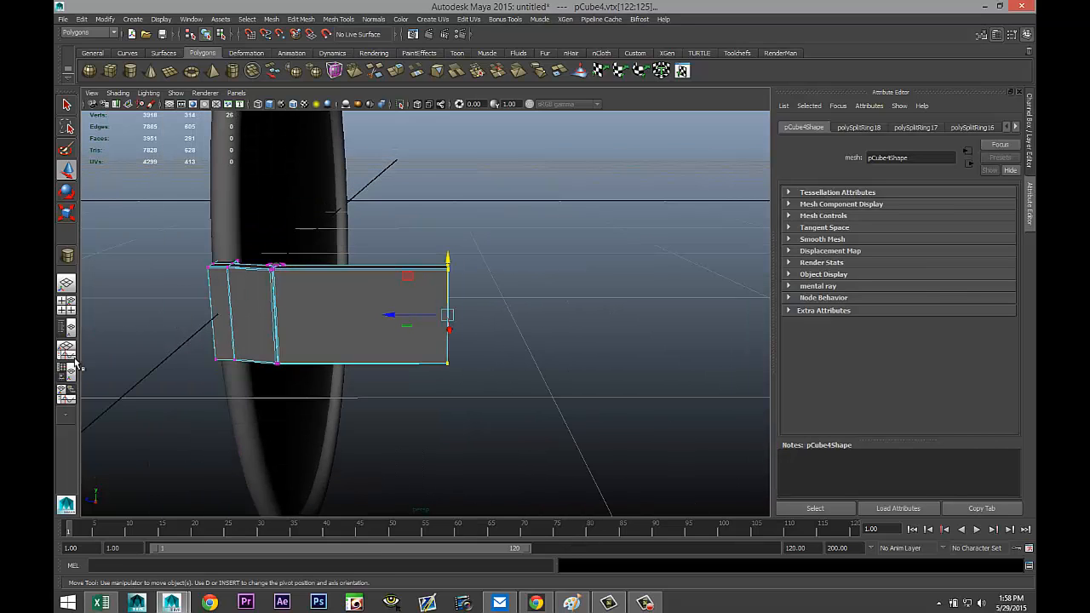
pyautogui.click(72, 307)
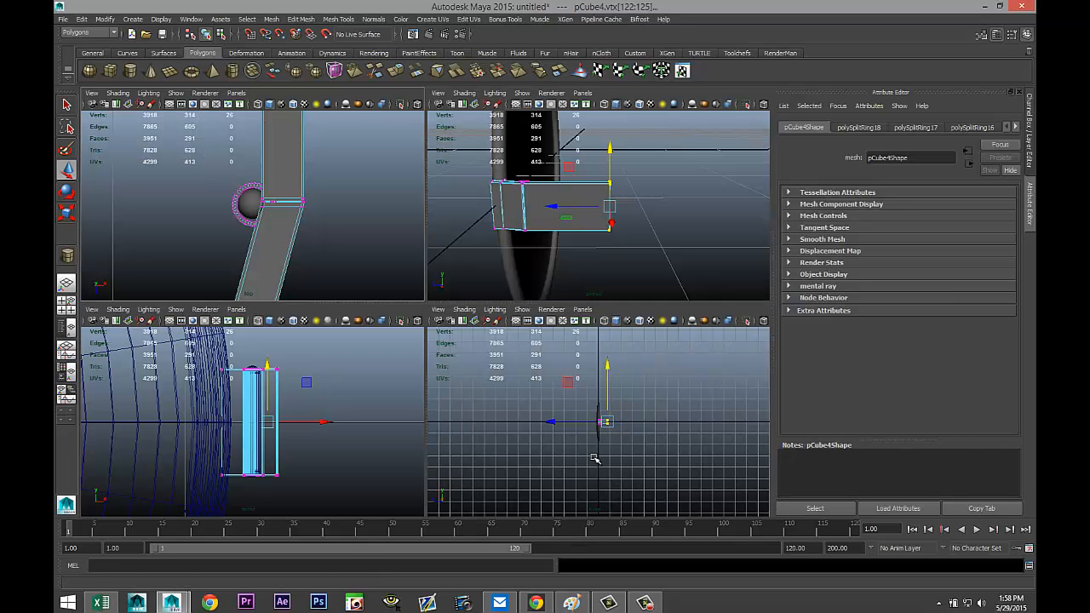
pyautogui.scroll(5, 594, 459)
pyautogui.press('space')
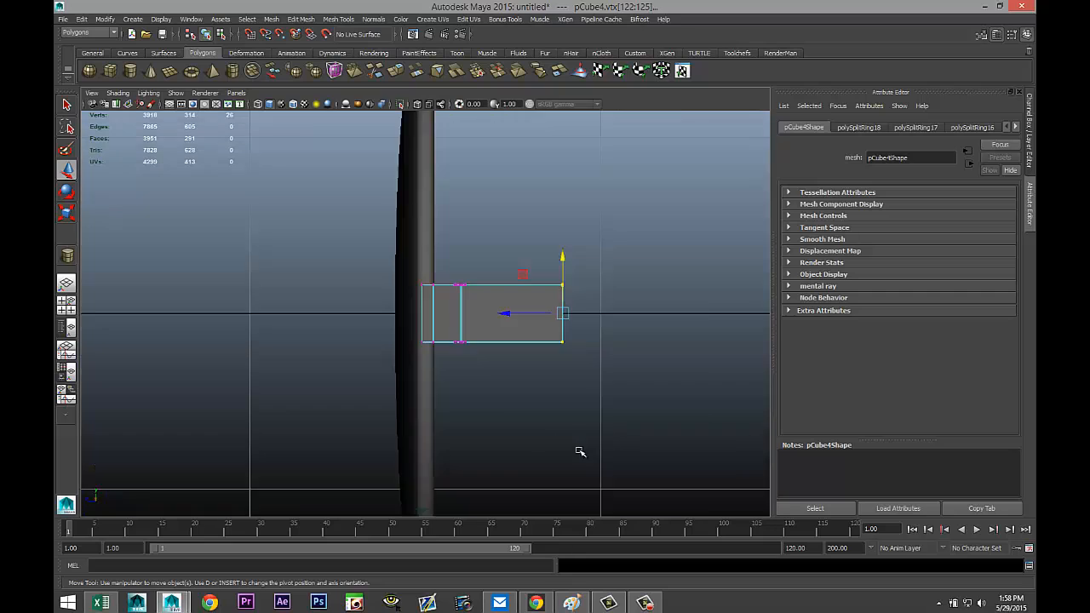
pyautogui.scroll(-5, 496, 423)
pyautogui.scroll(3, 496, 423)
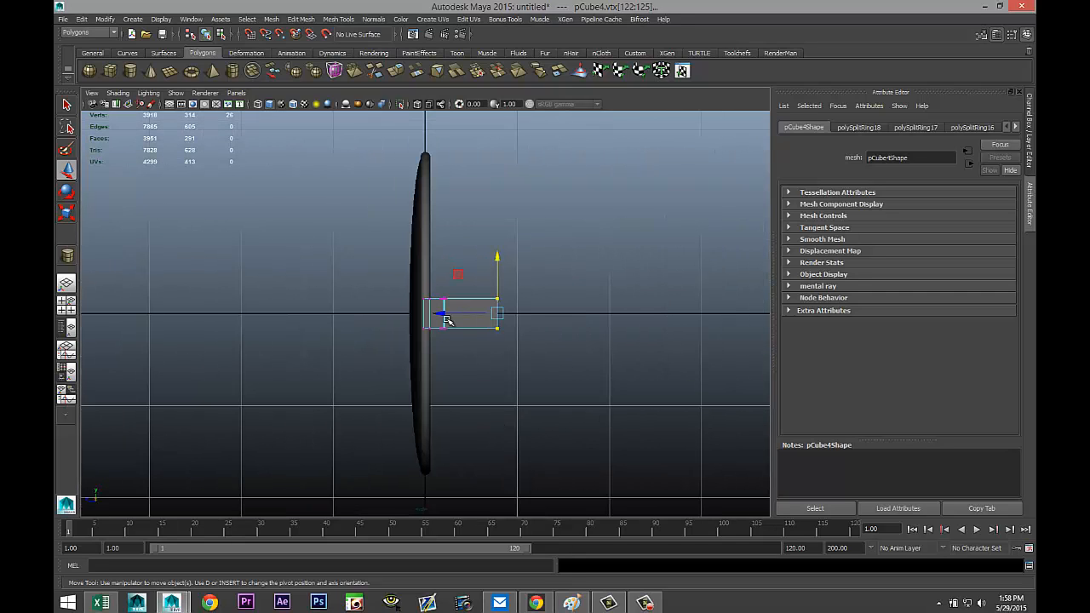
pyautogui.moveTo(441, 312); pyautogui.dragTo(613, 342)
pyautogui.keyDown('alt'); pyautogui.moveTo(620, 401); pyautogui.dragTo(383, 412, button='middle'); pyautogui.keyUp('alt')
pyautogui.moveTo(374, 324); pyautogui.dragTo(498, 335)
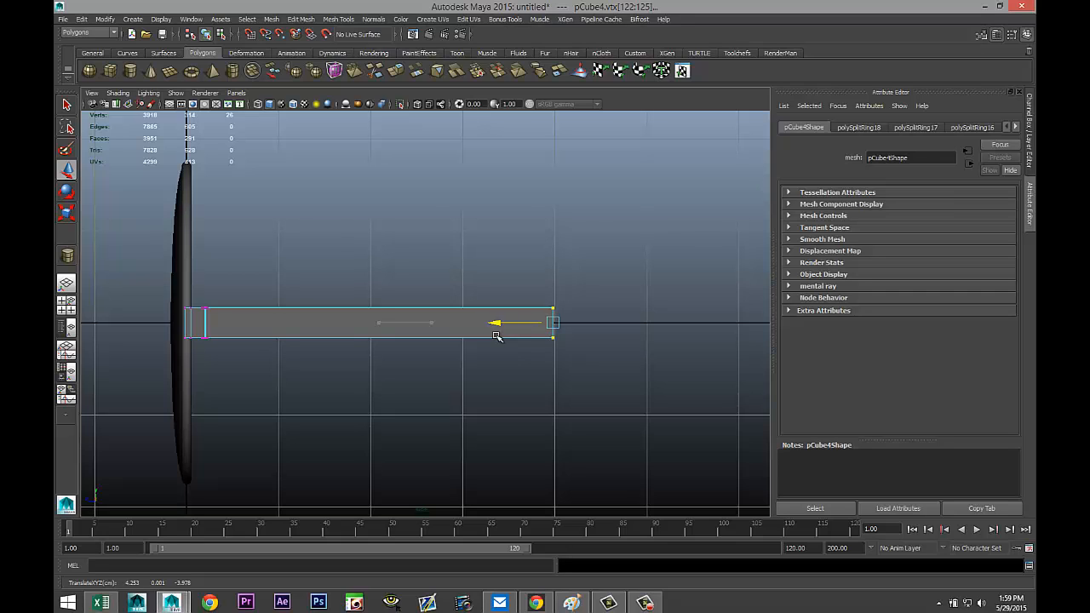
pyautogui.moveTo(497, 335); pyautogui.dragTo(497, 335)
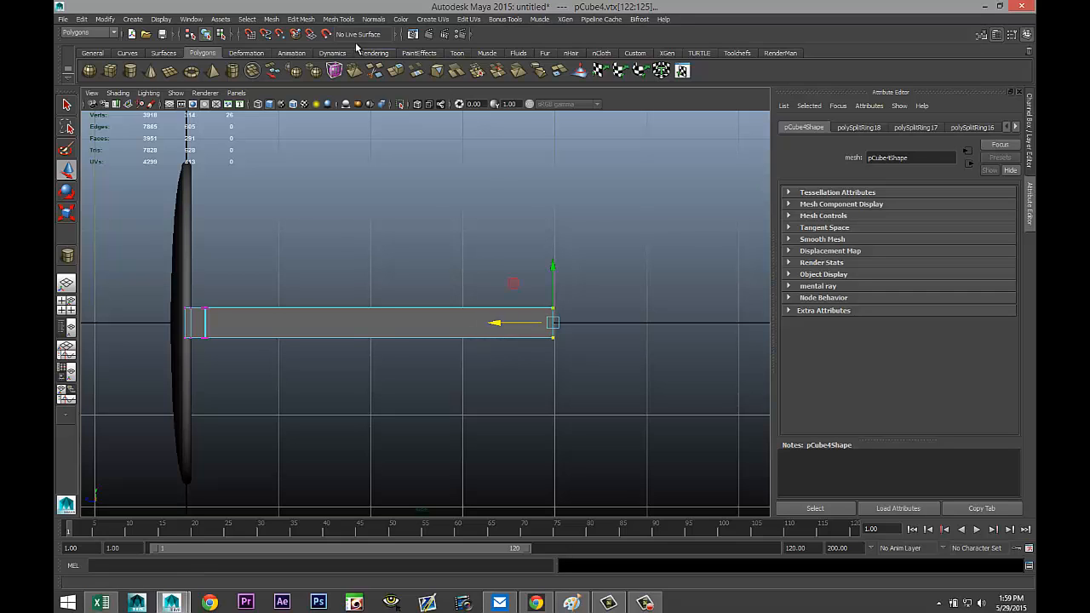
# - Insert two closely spaced edge loops across the temple piece, about 60 percent of the way from the hinge to its free end
pyautogui.click(337, 19)
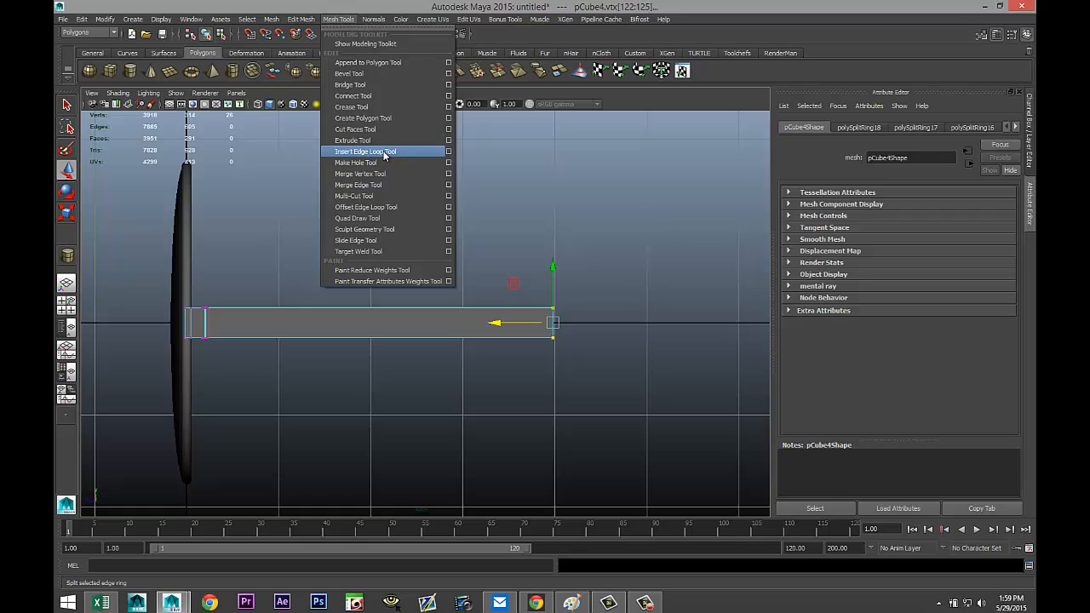
pyautogui.click(358, 154)
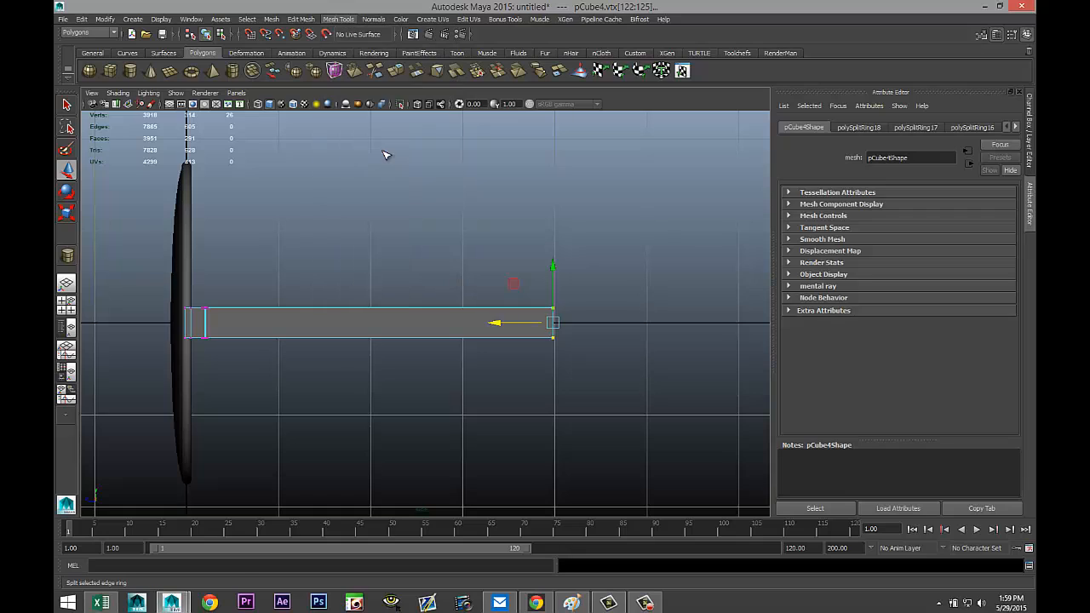
pyautogui.click(412, 313)
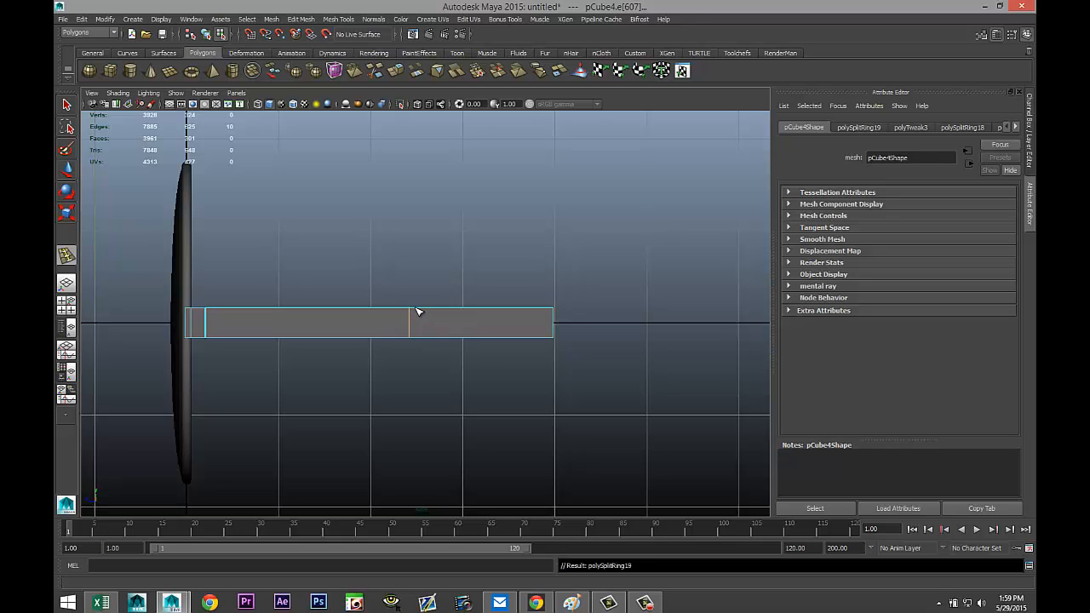
pyautogui.click(415, 308)
pyautogui.press('q')
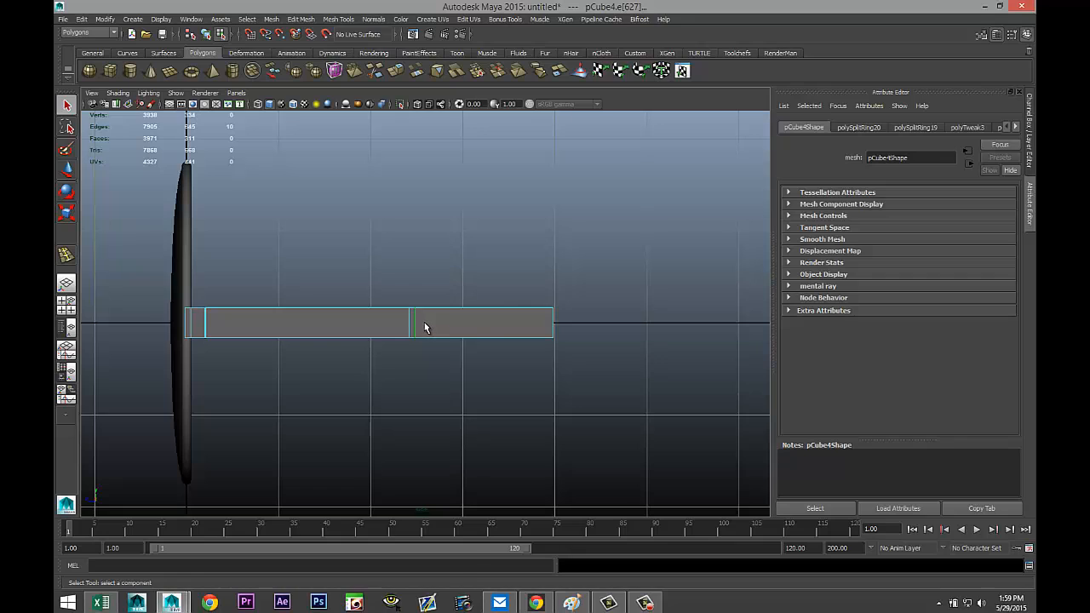
# - Raise the bottom vertices between the new edge loops and the free end to narrow the temple's rear section to about half height
pyautogui.moveTo(424, 322); pyautogui.dragTo(388, 321, button='right')
pyautogui.moveTo(482, 374); pyautogui.dragTo(411, 380)
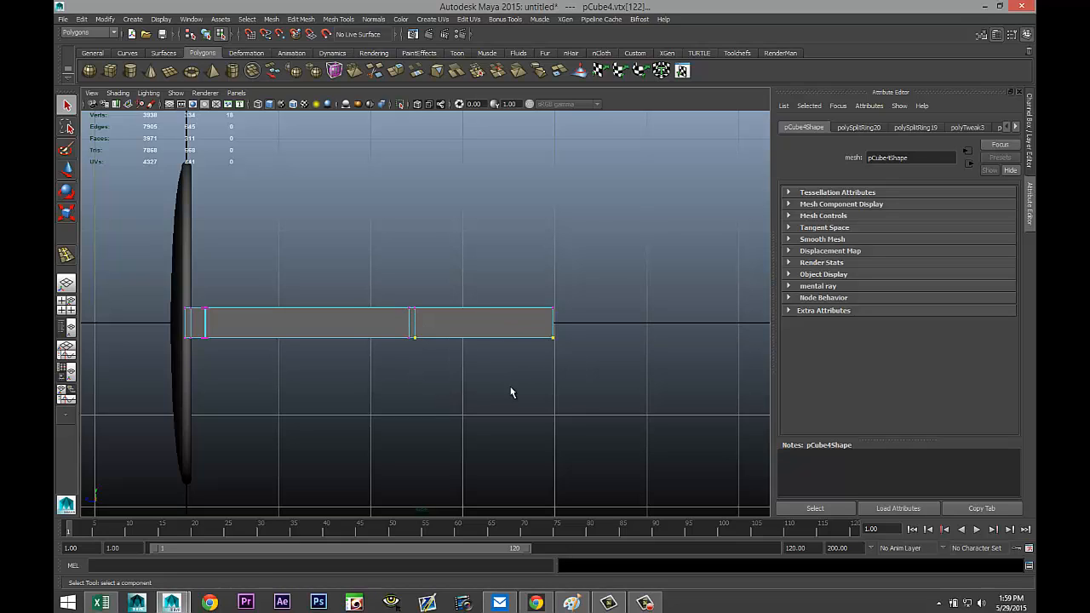
pyautogui.press('w')
pyautogui.moveTo(486, 281); pyautogui.dragTo(487, 272)
pyautogui.moveTo(487, 273); pyautogui.dragTo(487, 268)
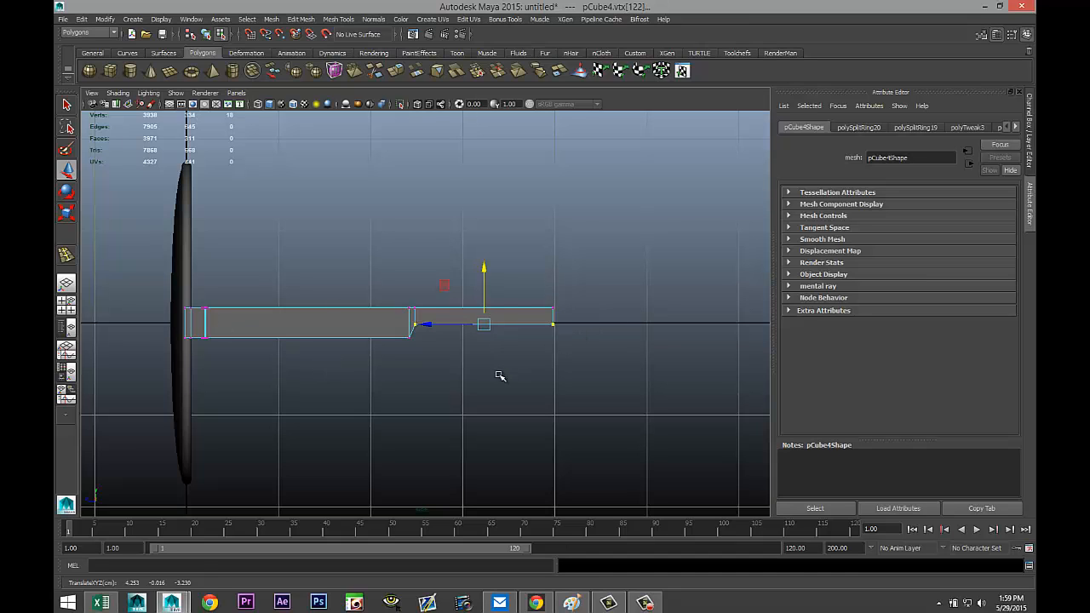
# - Examine the lengthened, narrowed temple together with the lens from several angles in the perspective view
pyautogui.click(69, 307)
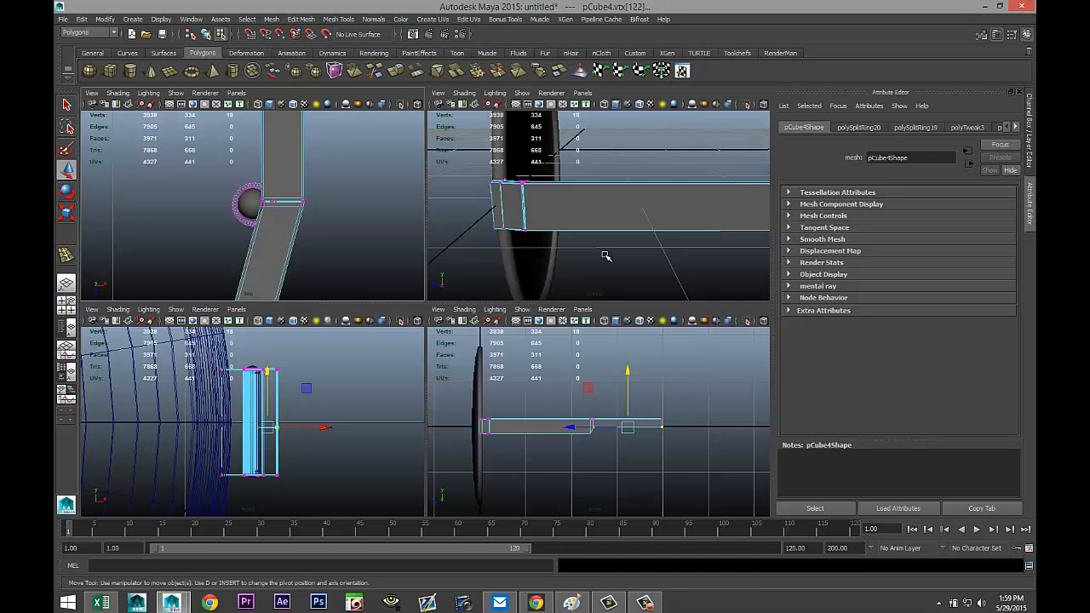
pyautogui.press('space')
pyautogui.scroll(-5, 534, 306)
pyautogui.keyDown('alt'); pyautogui.moveTo(498, 365); pyautogui.dragTo(504, 391); pyautogui.keyUp('alt')
pyautogui.keyDown('alt'); pyautogui.moveTo(504, 391); pyautogui.dragTo(720, 336, button='middle'); pyautogui.keyUp('alt')
pyautogui.scroll(-3, 720, 336)
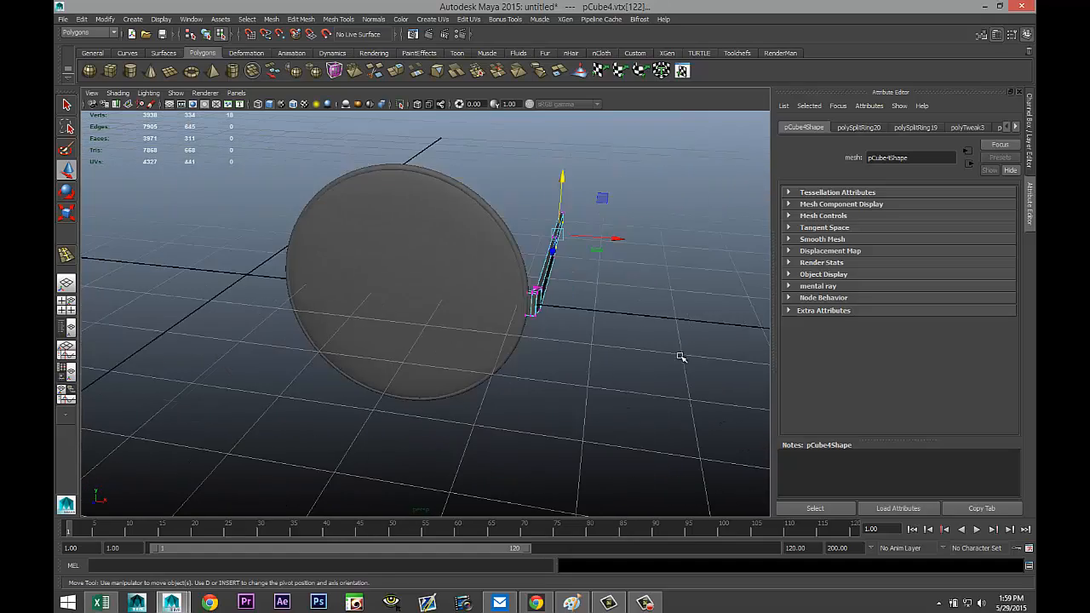
pyautogui.keyDown('alt'); pyautogui.moveTo(681, 358); pyautogui.dragTo(567, 360); pyautogui.keyUp('alt')
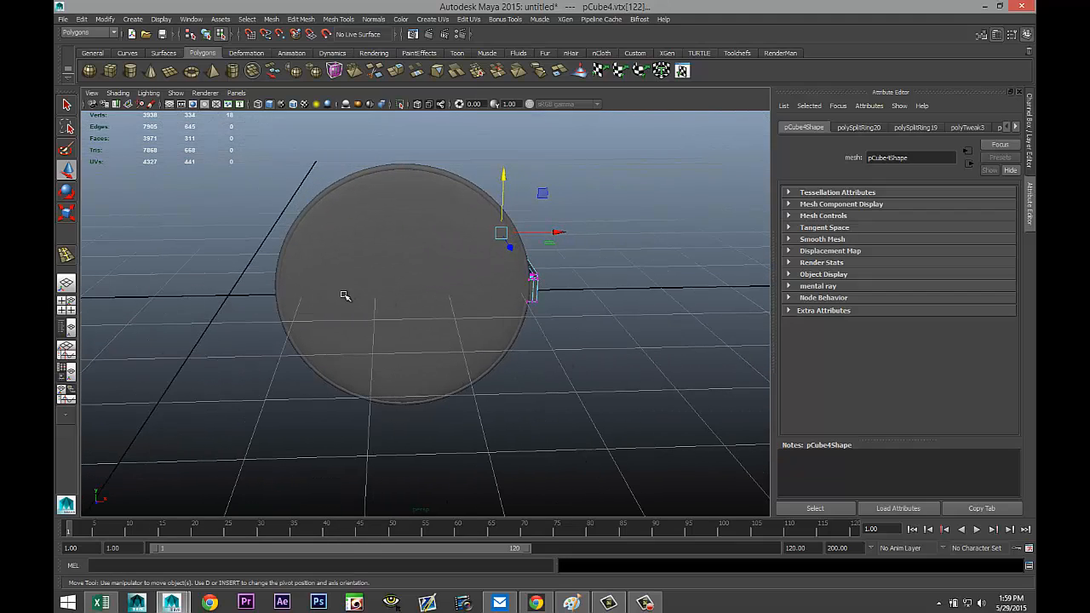
pyautogui.keyDown('alt'); pyautogui.moveTo(705, 381); pyautogui.dragTo(549, 389); pyautogui.keyUp('alt')
pyautogui.keyDown('alt'); pyautogui.moveTo(549, 389); pyautogui.dragTo(621, 374, button='right'); pyautogui.keyUp('alt')
pyautogui.keyDown('alt'); pyautogui.moveTo(620, 375); pyautogui.dragTo(421, 391, button='middle'); pyautogui.keyUp('alt')
pyautogui.scroll(5, 509, 394)
pyautogui.keyDown('alt'); pyautogui.moveTo(526, 376); pyautogui.dragTo(527, 399); pyautogui.keyUp('alt')
pyautogui.scroll(-6, 525, 397)
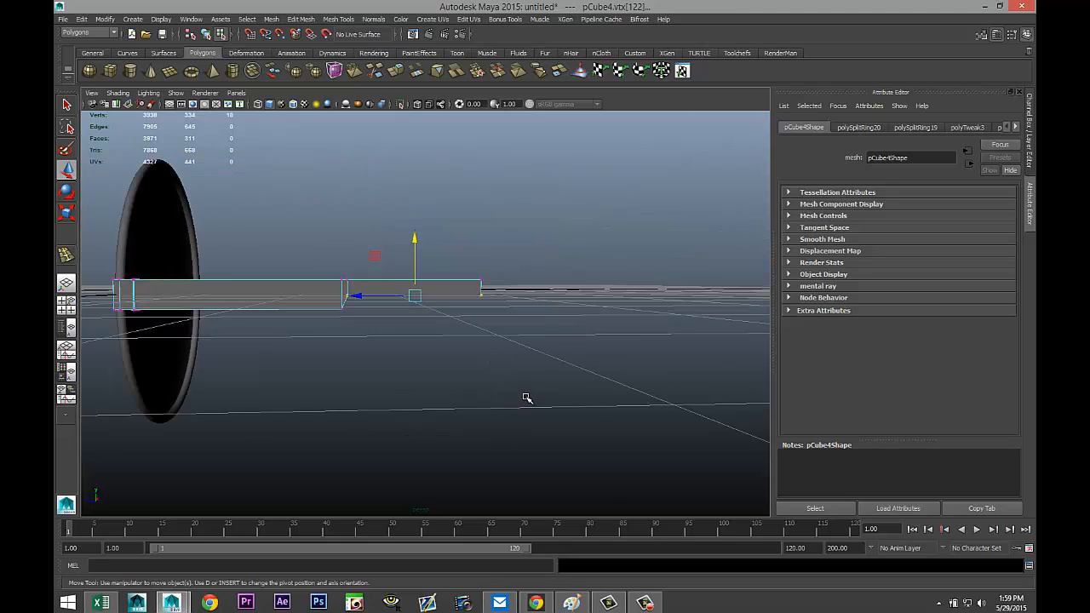
# - Return the temple piece to object selection and turn on its smooth preview
pyautogui.scroll(4, 525, 396)
pyautogui.moveTo(271, 275); pyautogui.dragTo(318, 258, button='right')
pyautogui.click(292, 268)
pyautogui.press('3')
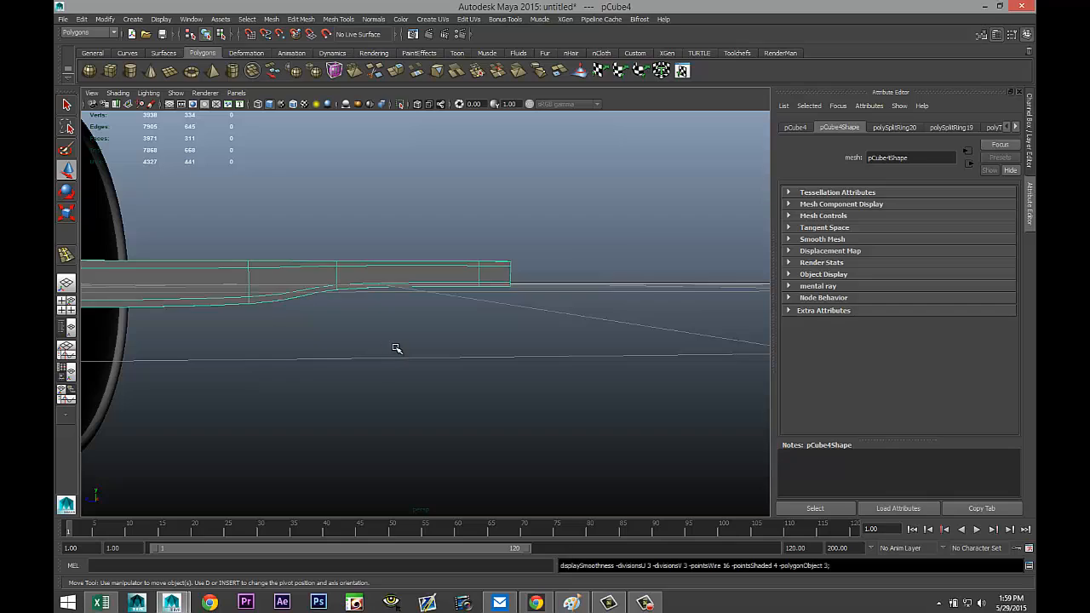
# - Select the vertices at the smoothed temple's free end and pull them further back to about -5.03 in Z
pyautogui.click(466, 360)
pyautogui.keyDown('alt'); pyautogui.moveTo(464, 360); pyautogui.dragTo(428, 324); pyautogui.keyUp('alt')
pyautogui.scroll(3, 438, 385)
pyautogui.click(429, 304)
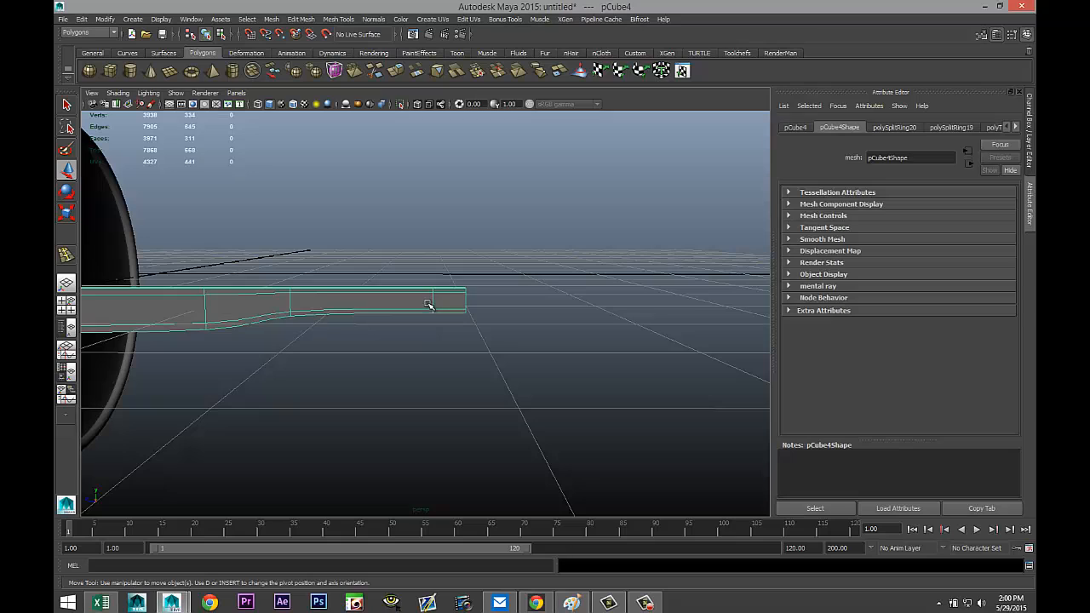
pyautogui.moveTo(454, 305); pyautogui.dragTo(449, 291, button='right')
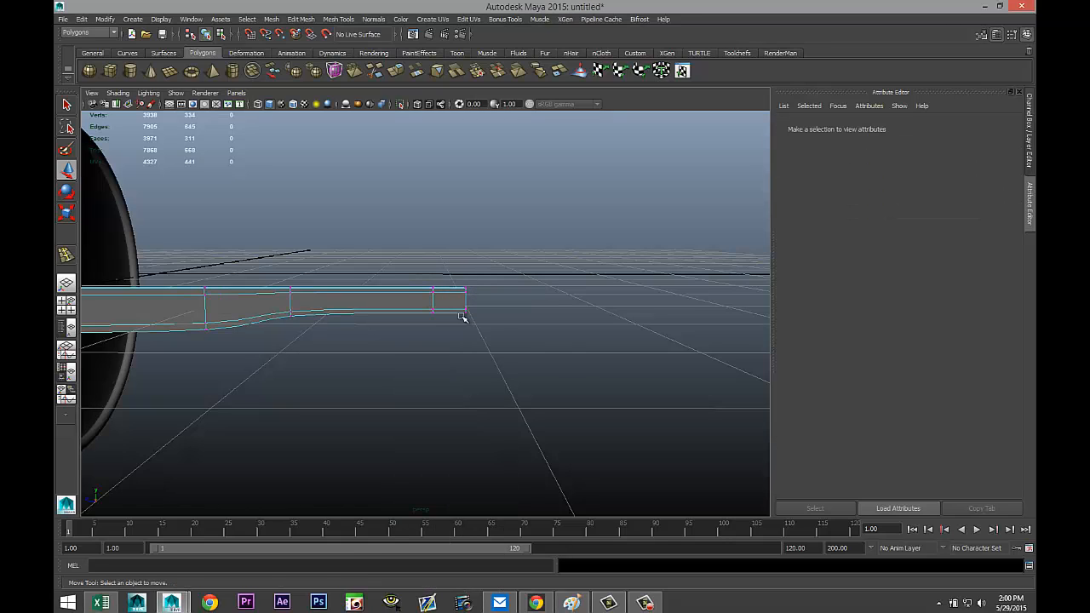
pyautogui.moveTo(460, 315); pyautogui.dragTo(536, 369)
pyautogui.moveTo(418, 302); pyautogui.dragTo(554, 319)
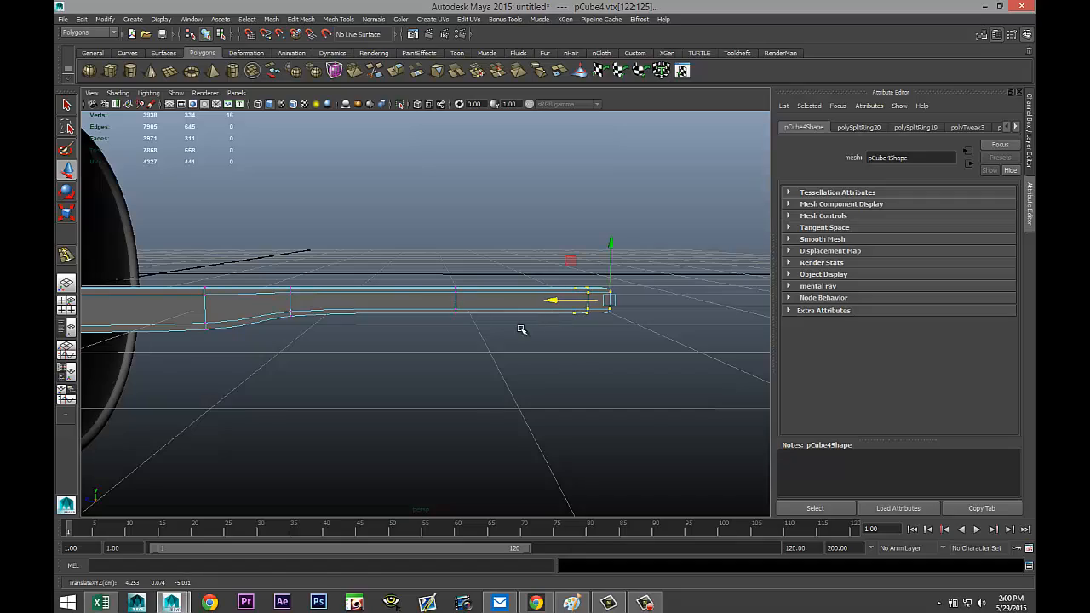
# - Deselect the temple's end vertices and create a small polygon cube on the grid just beyond the temple's free end
pyautogui.keyDown('alt'); pyautogui.moveTo(521, 330); pyautogui.dragTo(496, 357, button='right'); pyautogui.keyUp('alt')
pyautogui.keyDown('alt'); pyautogui.moveTo(497, 358); pyautogui.dragTo(462, 343); pyautogui.keyUp('alt')
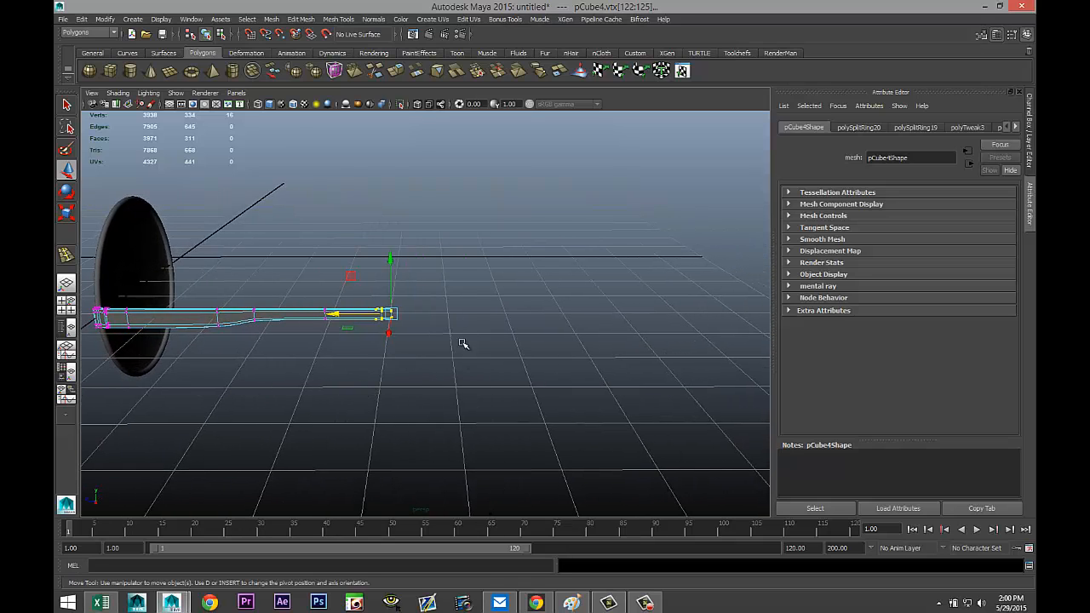
pyautogui.keyDown('alt'); pyautogui.moveTo(526, 375); pyautogui.dragTo(490, 371); pyautogui.keyUp('alt')
pyautogui.click(525, 360)
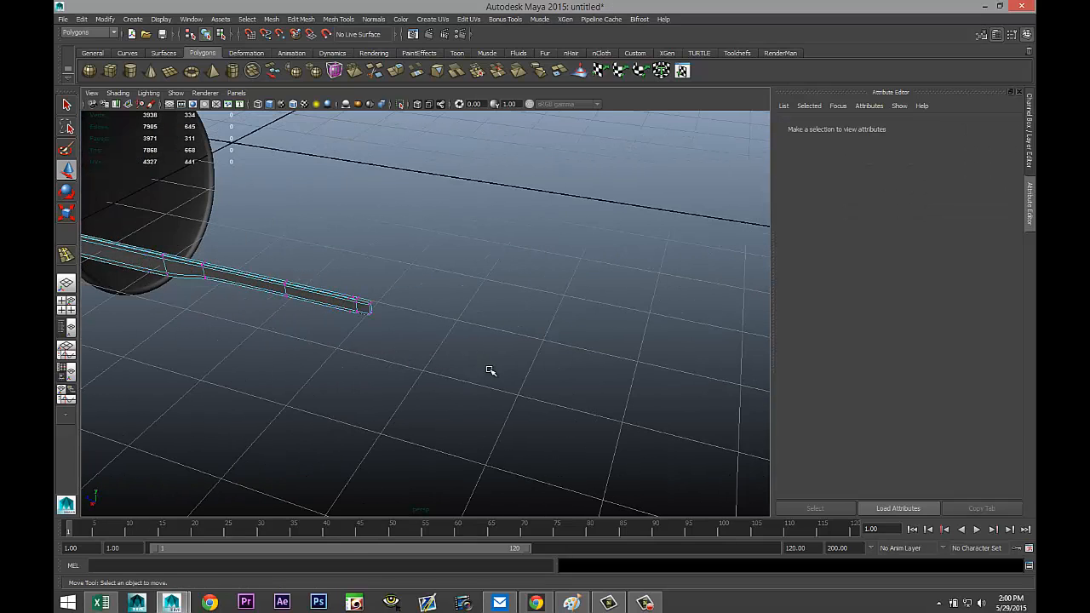
pyautogui.click(110, 71)
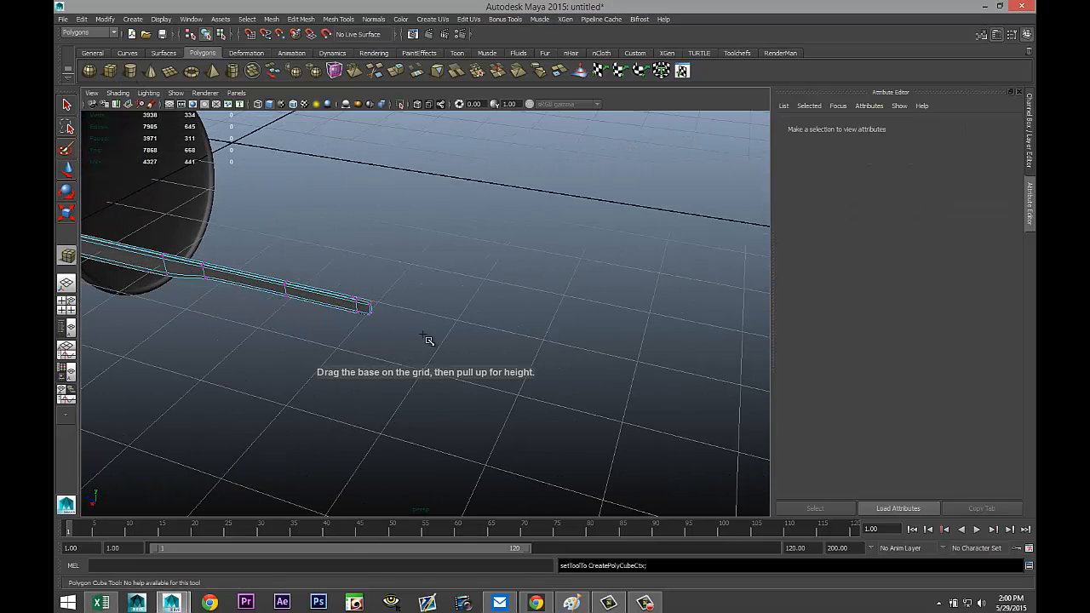
pyautogui.moveTo(428, 340)
pyautogui.mouseDown()
pyautogui.moveTo(442, 358)
pyautogui.moveTo(441, 333)
pyautogui.mouseUp()
pyautogui.moveTo(440, 334); pyautogui.dragTo(435, 322)
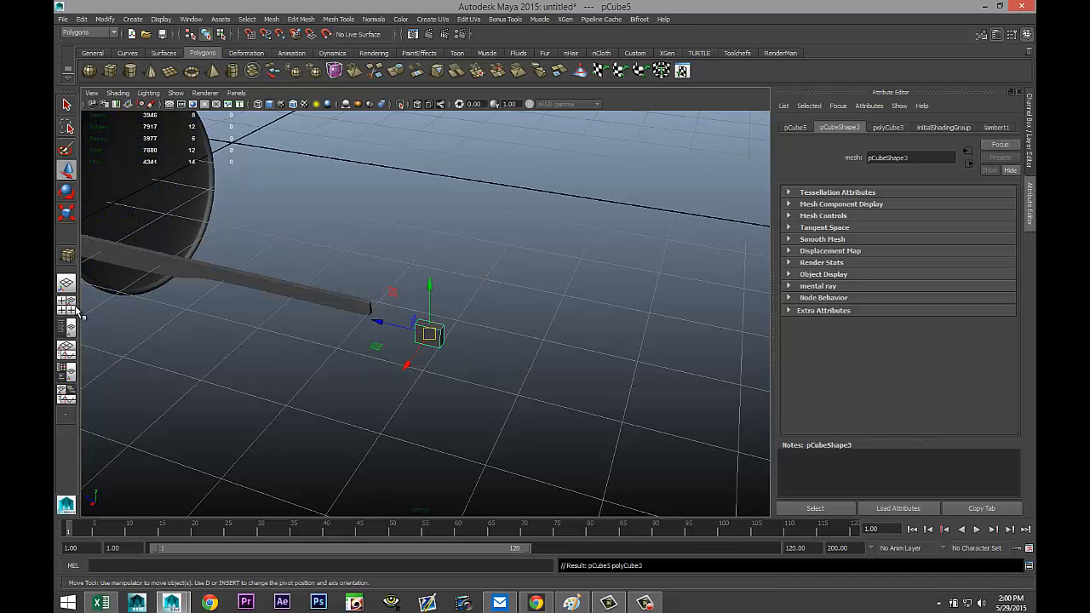
# - In the top view, align the new cube directly behind the temple's free end at about 4.255 in X and -5.178 in Z
pyautogui.press('space')
pyautogui.press('space')
pyautogui.press('f')
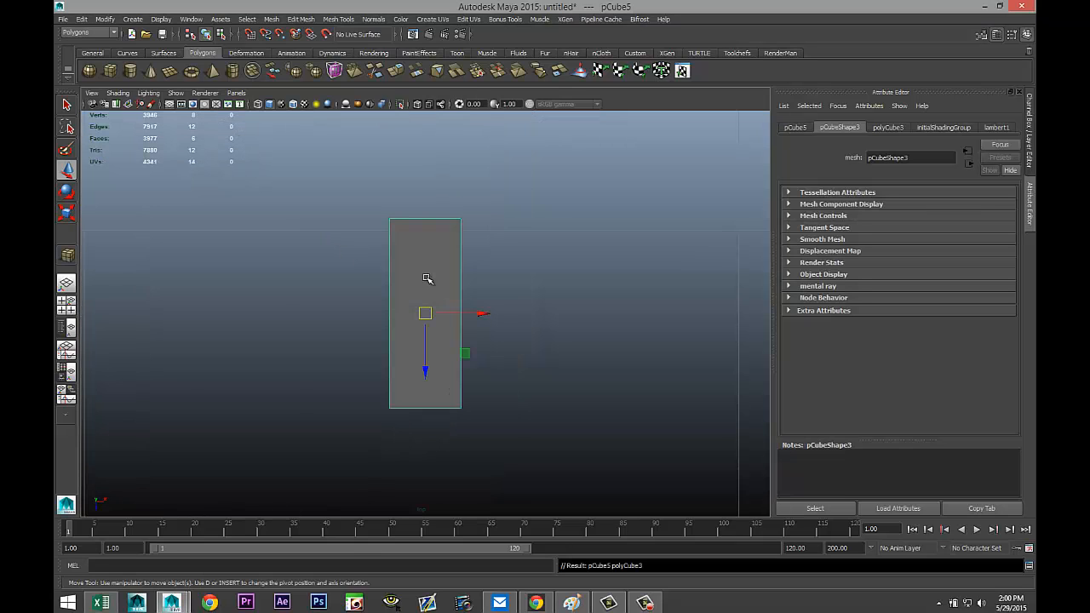
pyautogui.scroll(-10, 433, 288)
pyautogui.scroll(10, 466, 334)
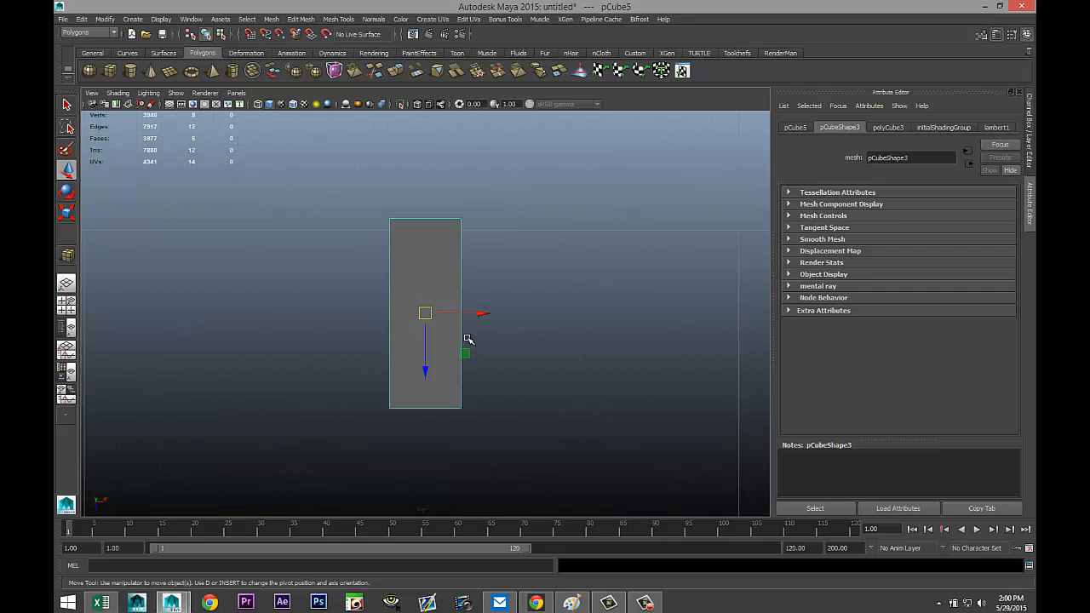
pyautogui.scroll(-5, 468, 339)
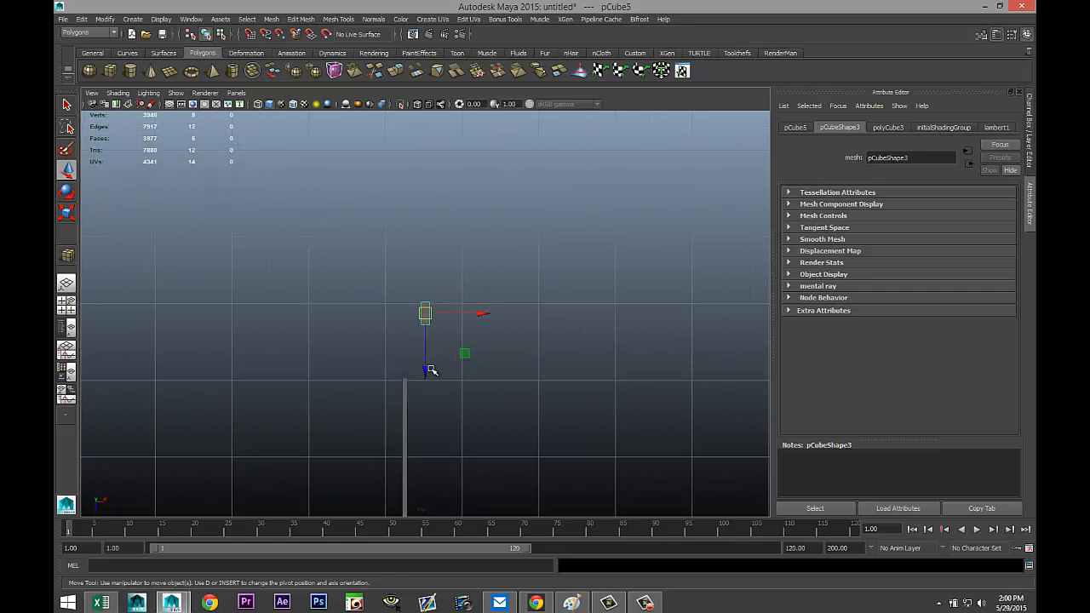
pyautogui.moveTo(427, 371); pyautogui.dragTo(427, 423)
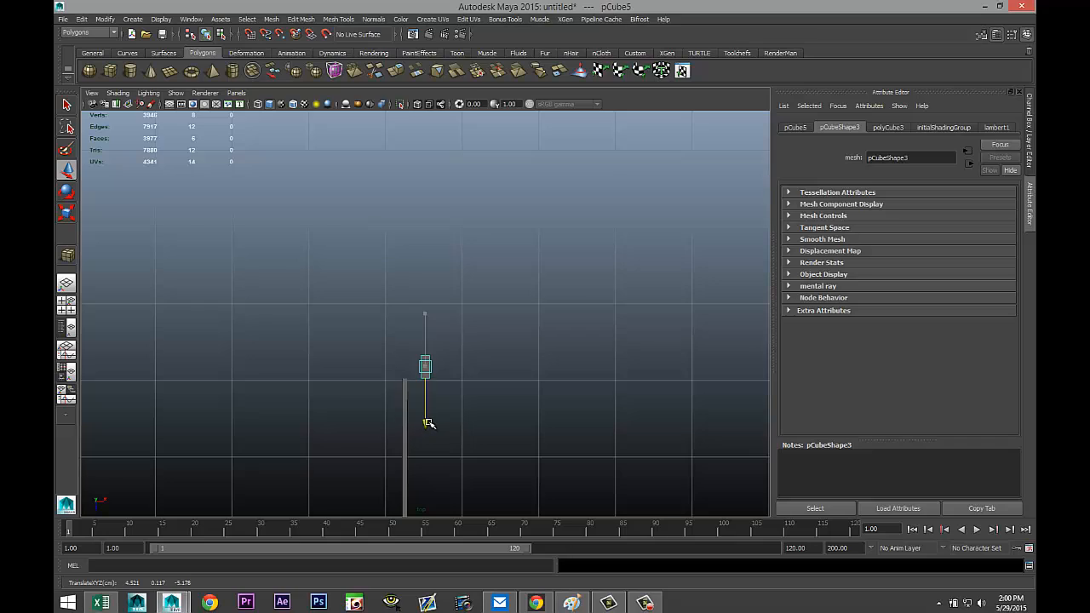
pyautogui.moveTo(481, 368); pyautogui.dragTo(463, 369)
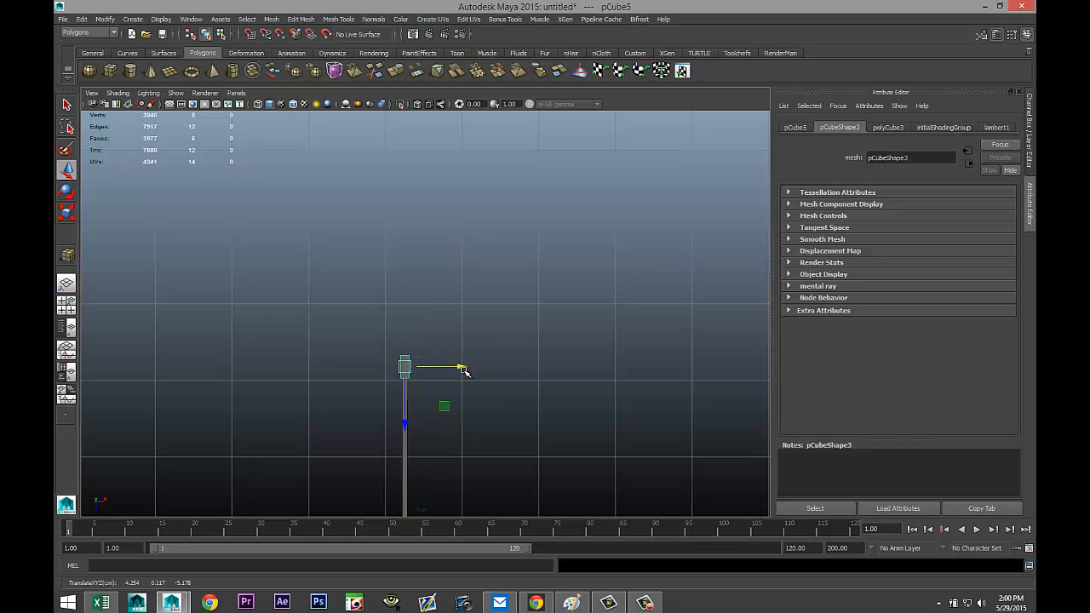
pyautogui.press('f')
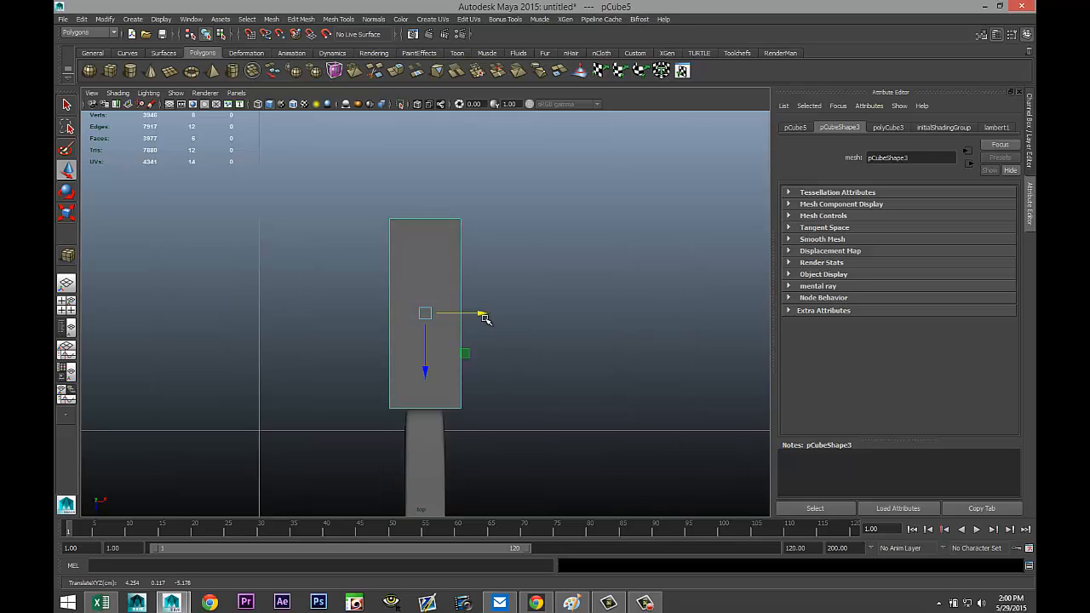
pyautogui.moveTo(482, 316); pyautogui.dragTo(483, 316)
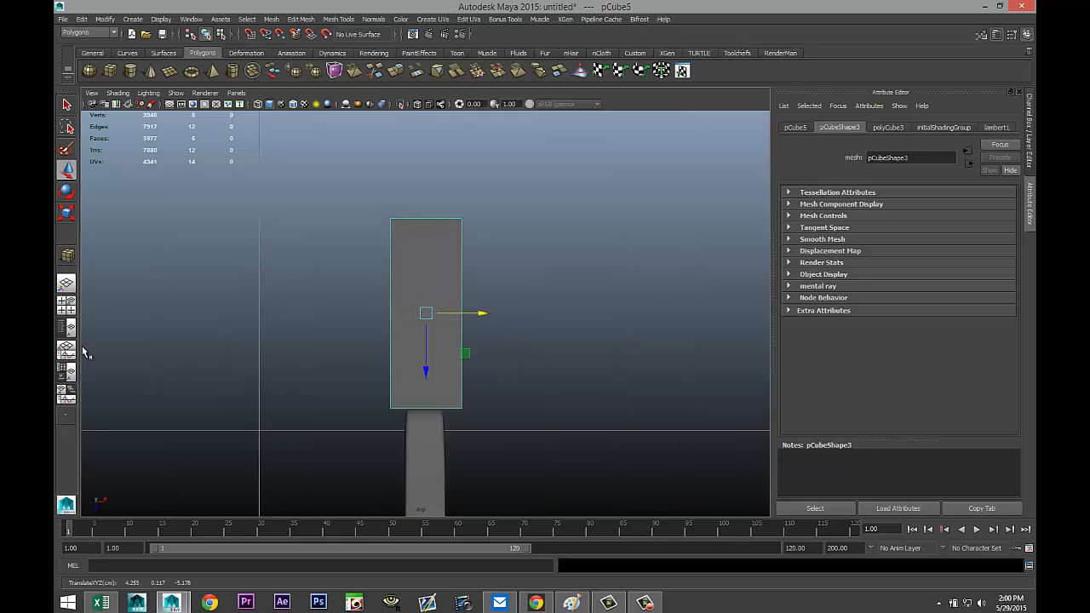
# - In the side view, lower the cube to about 0.080 in Y to center it on the temple's free end
pyautogui.click(65, 304)
pyautogui.press('space')
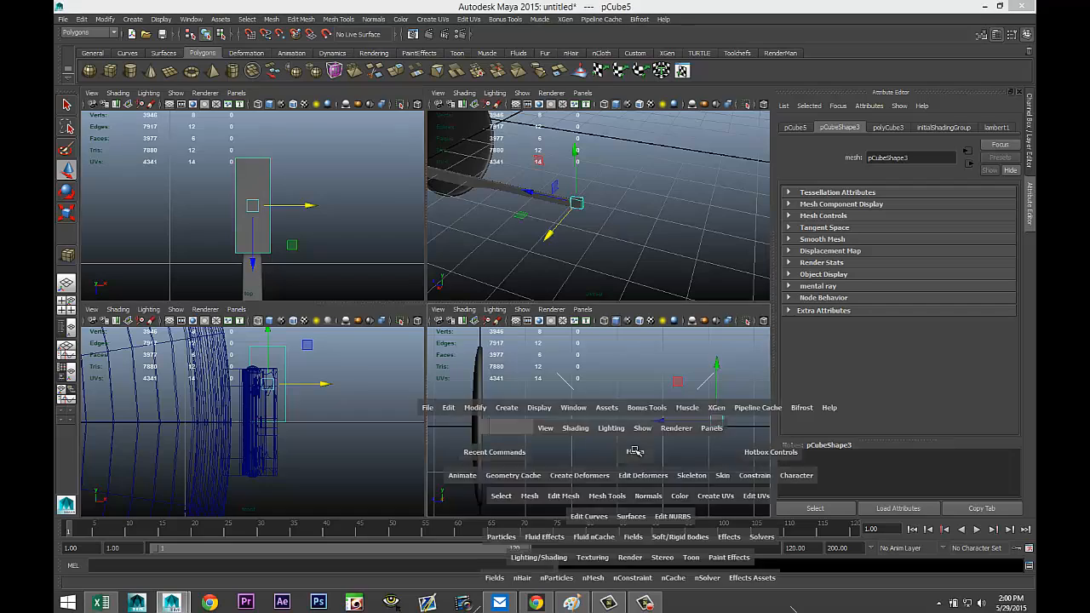
pyautogui.press('f')
pyautogui.moveTo(423, 260); pyautogui.dragTo(428, 281)
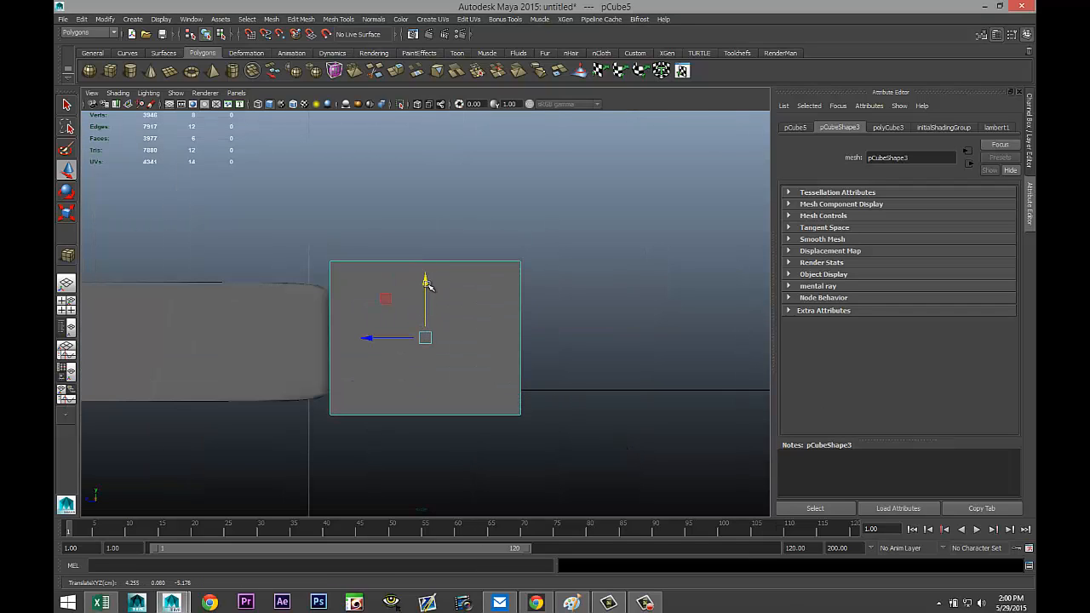
pyautogui.keyDown('alt'); pyautogui.moveTo(511, 364); pyautogui.dragTo(514, 396); pyautogui.keyUp('alt')
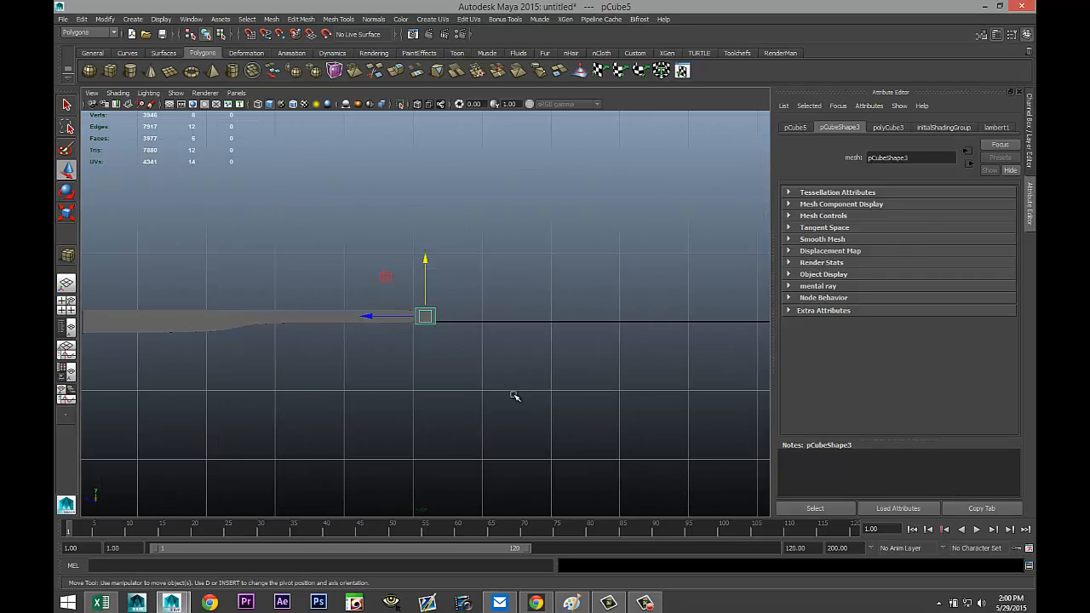
pyautogui.keyDown('alt'); pyautogui.moveTo(545, 393); pyautogui.dragTo(471, 387, button='middle'); pyautogui.keyUp('alt')
pyautogui.scroll(5, 468, 395)
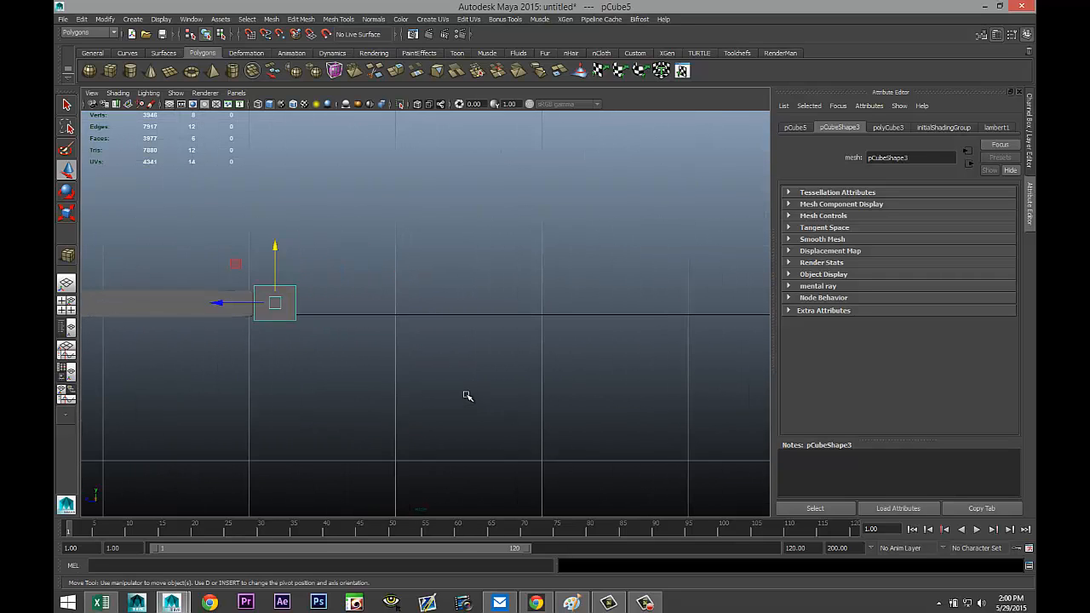
pyautogui.keyDown('alt'); pyautogui.moveTo(382, 360); pyautogui.dragTo(484, 375, button='middle'); pyautogui.keyUp('alt')
pyautogui.scroll(4, 484, 375)
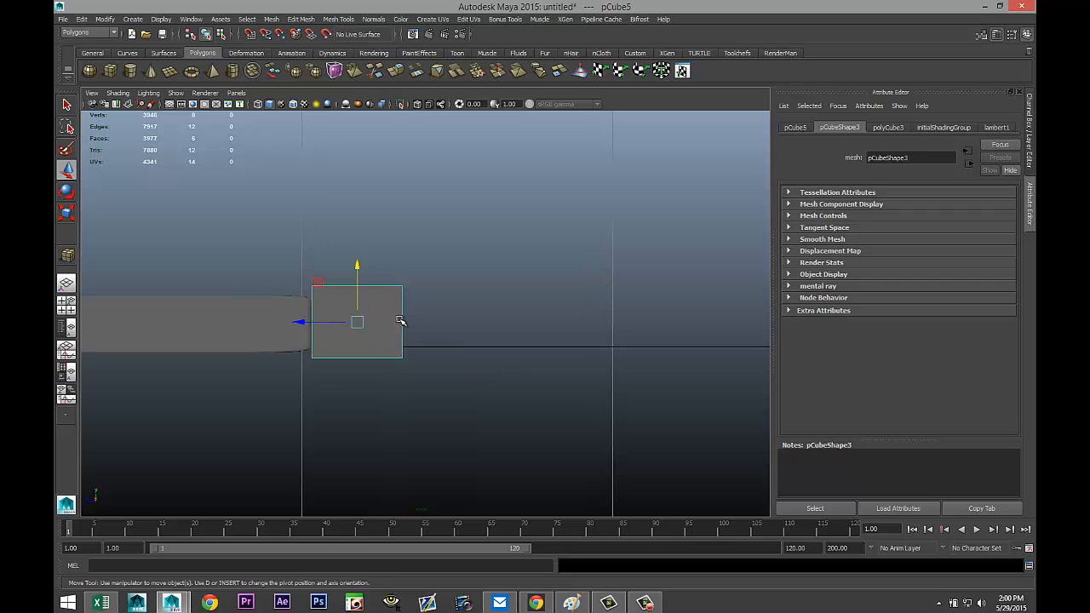
# - Extrude the cube's rear face, the one facing away from the temple, straight back to about -5.73 in Z
pyautogui.click(66, 304)
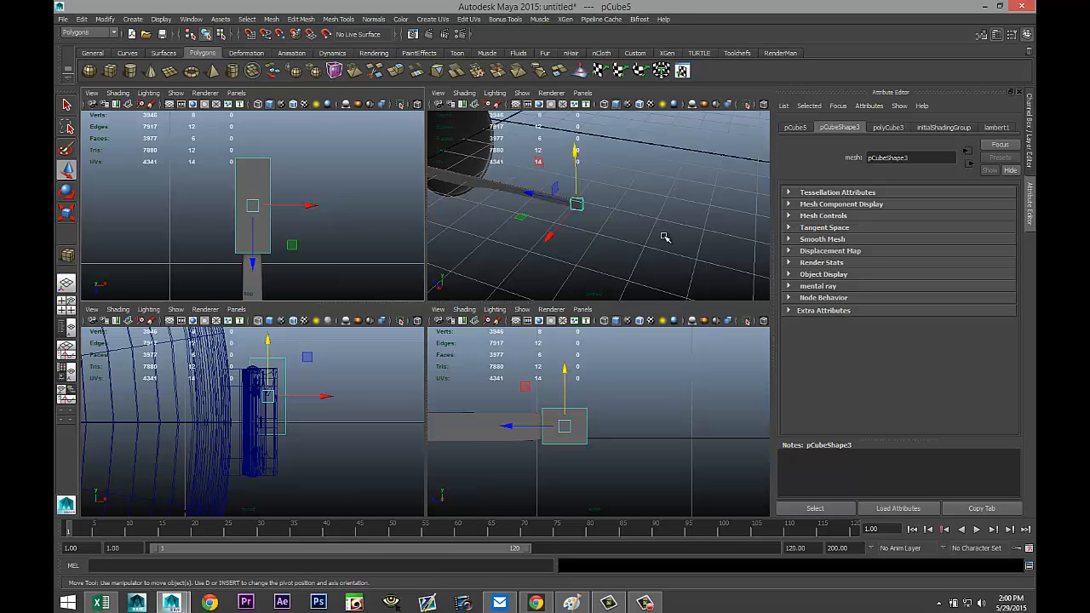
pyautogui.press('space')
pyautogui.press('f')
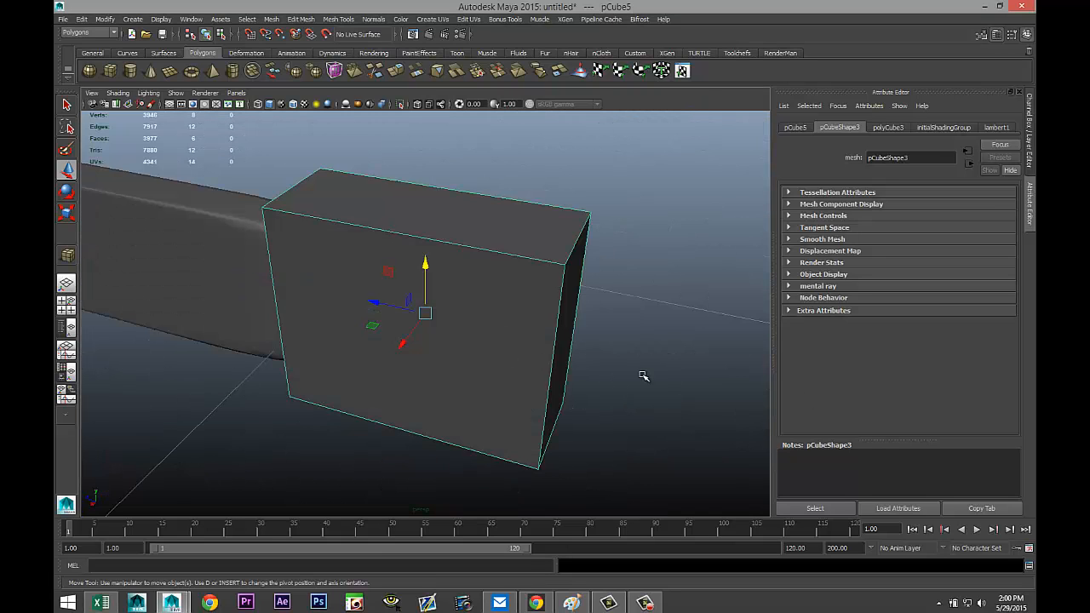
pyautogui.keyDown('alt'); pyautogui.moveTo(642, 375); pyautogui.dragTo(513, 312); pyautogui.keyUp('alt')
pyautogui.moveTo(513, 312); pyautogui.dragTo(515, 338, button='right')
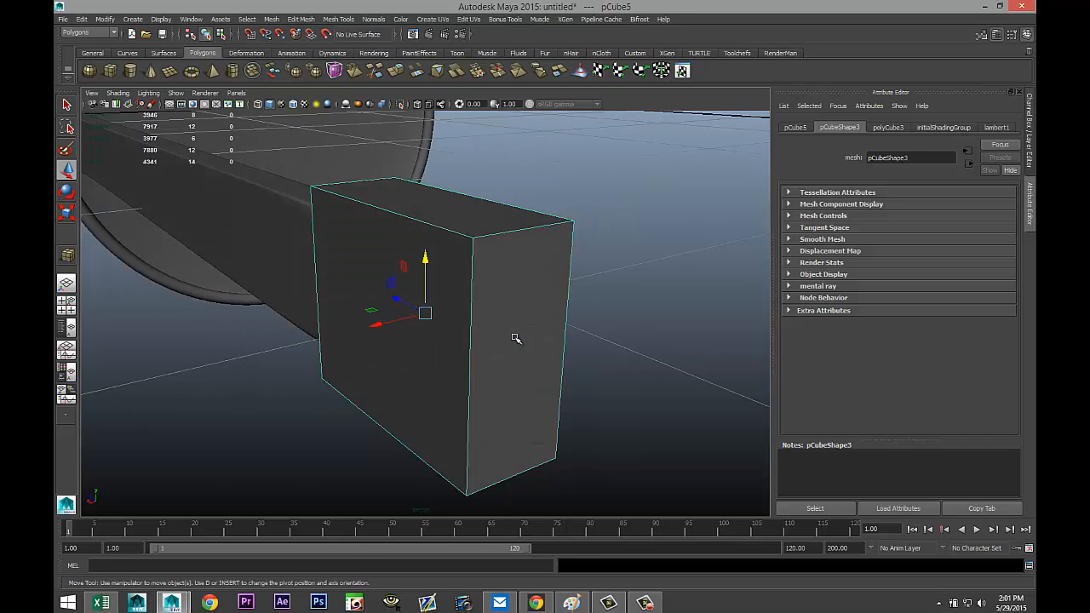
pyautogui.click(515, 338)
pyautogui.click(300, 19)
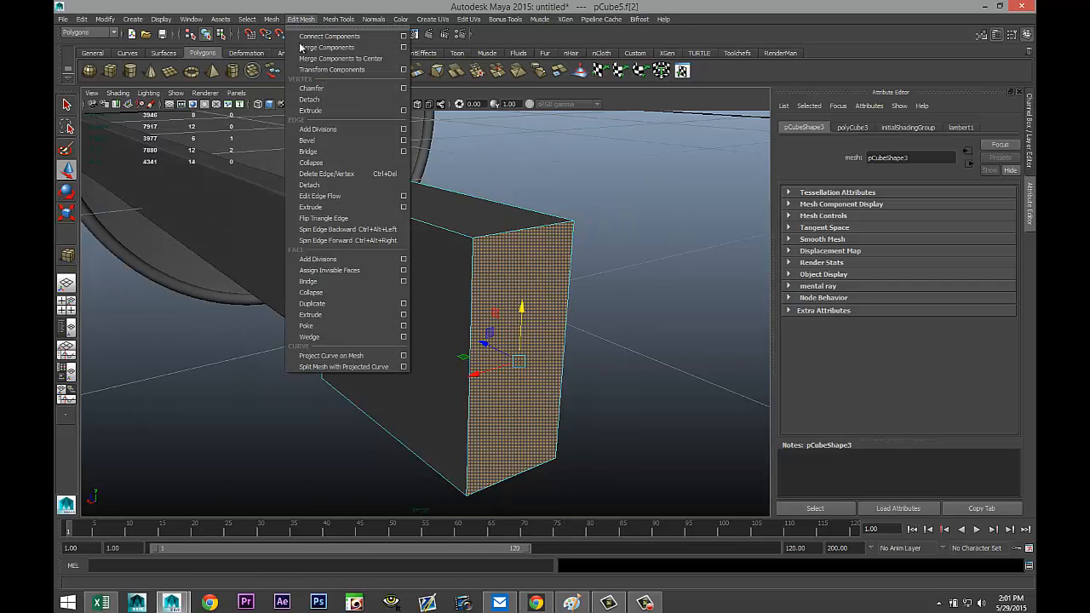
pyautogui.click(340, 314)
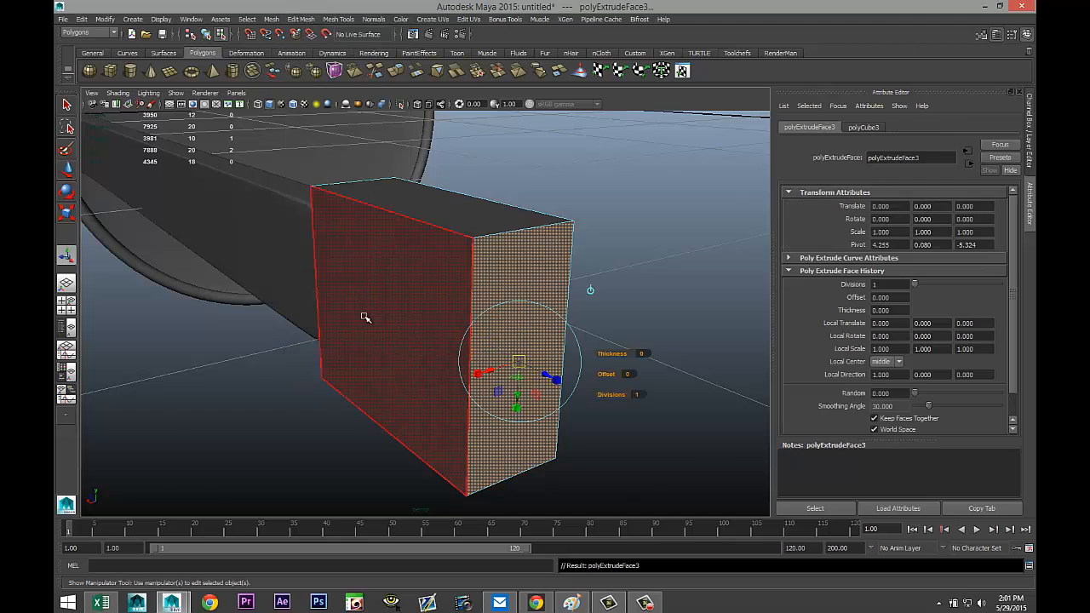
pyautogui.scroll(-9, 370, 322)
pyautogui.click(66, 306)
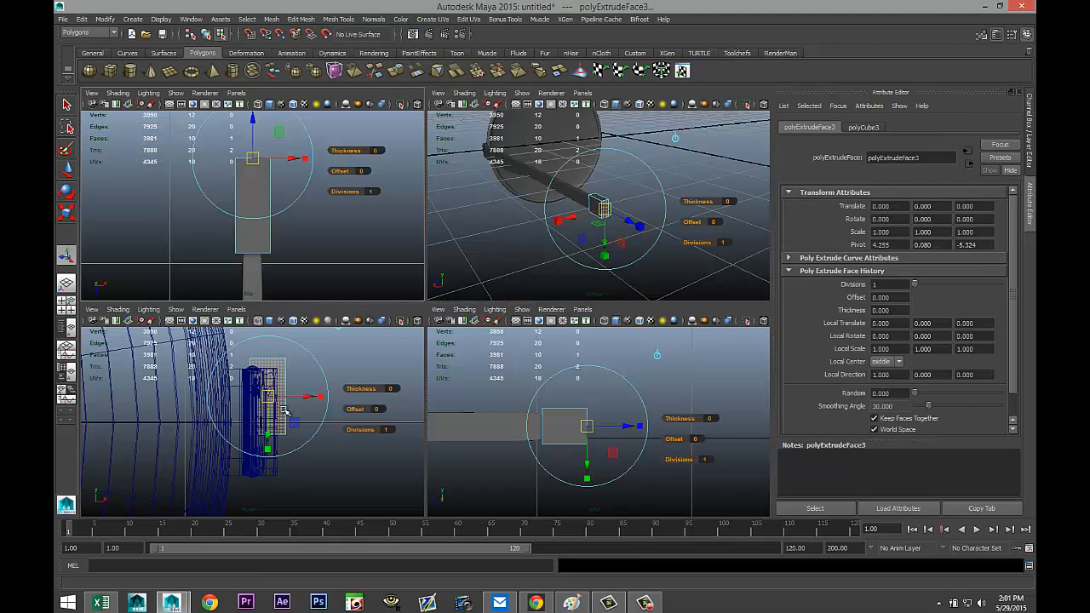
pyautogui.press('space')
pyautogui.scroll(-6, 446, 420)
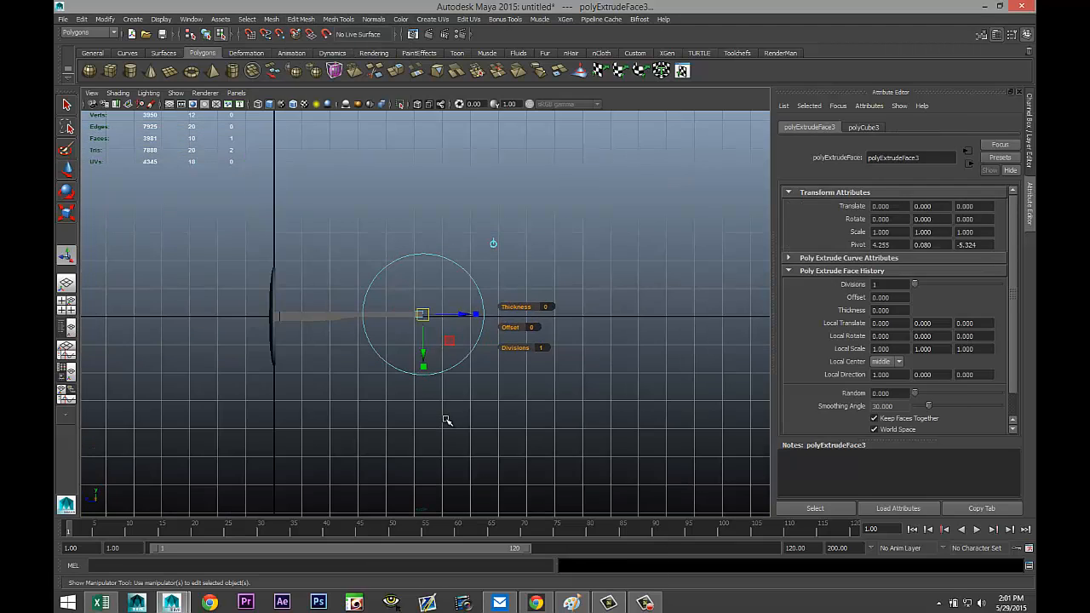
pyautogui.press('w')
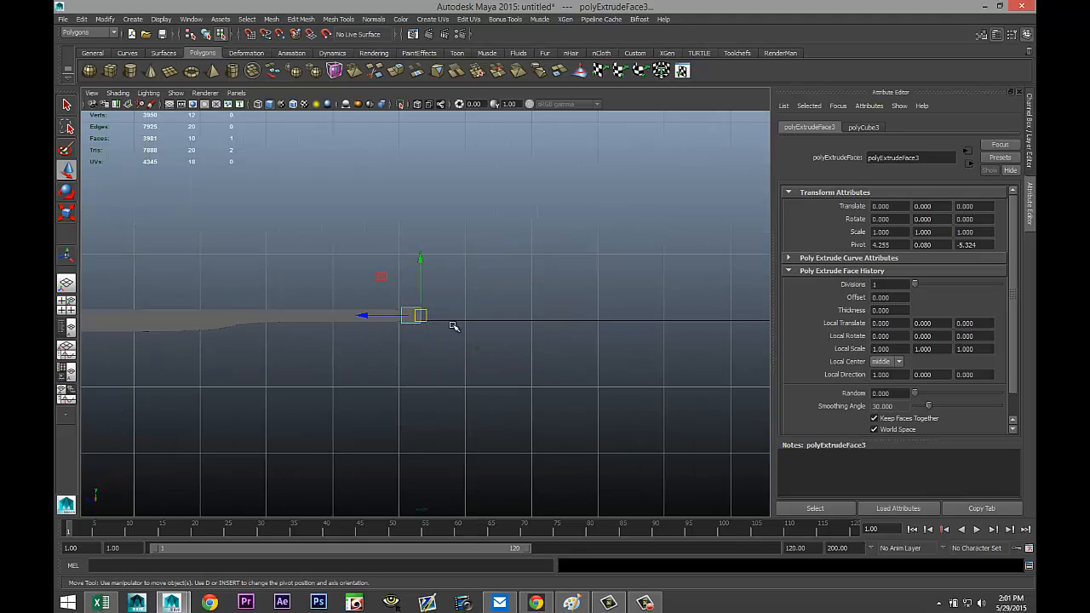
pyautogui.moveTo(364, 315); pyautogui.dragTo(393, 321)
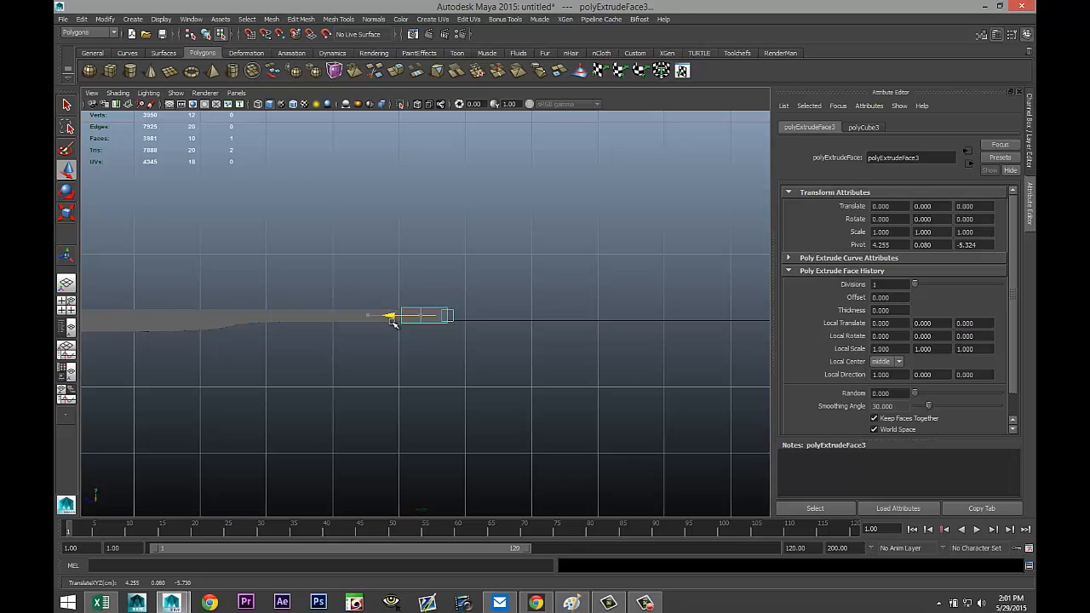
# - Extrude the rear face again to about -6.197 in Z and lower it to about 0.018 in Y
pyautogui.hotkey('ctrl', 'e')
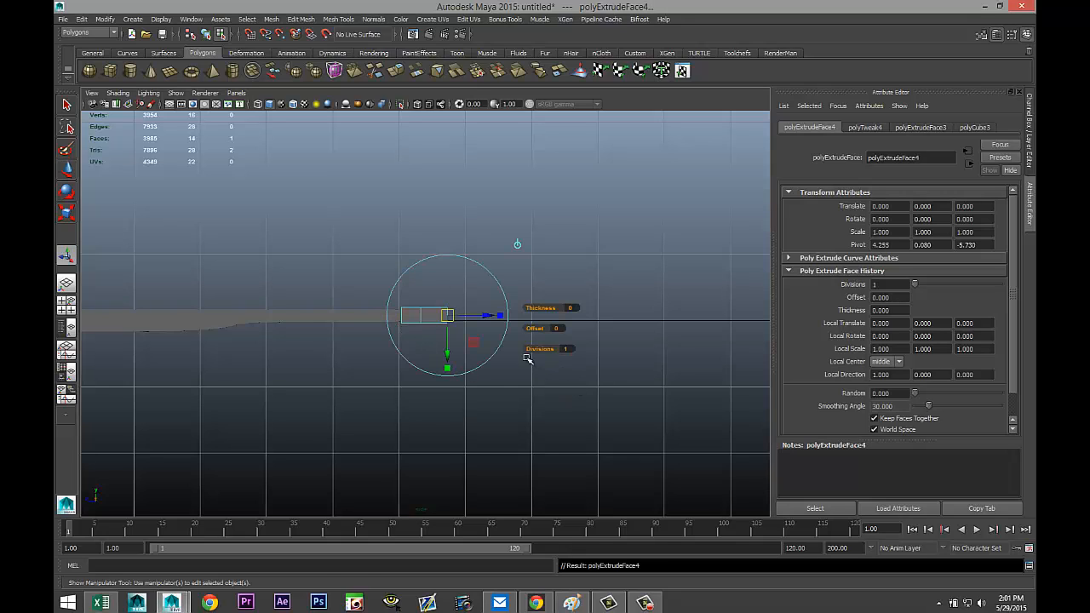
pyautogui.press('w')
pyautogui.moveTo(455, 315); pyautogui.dragTo(425, 327)
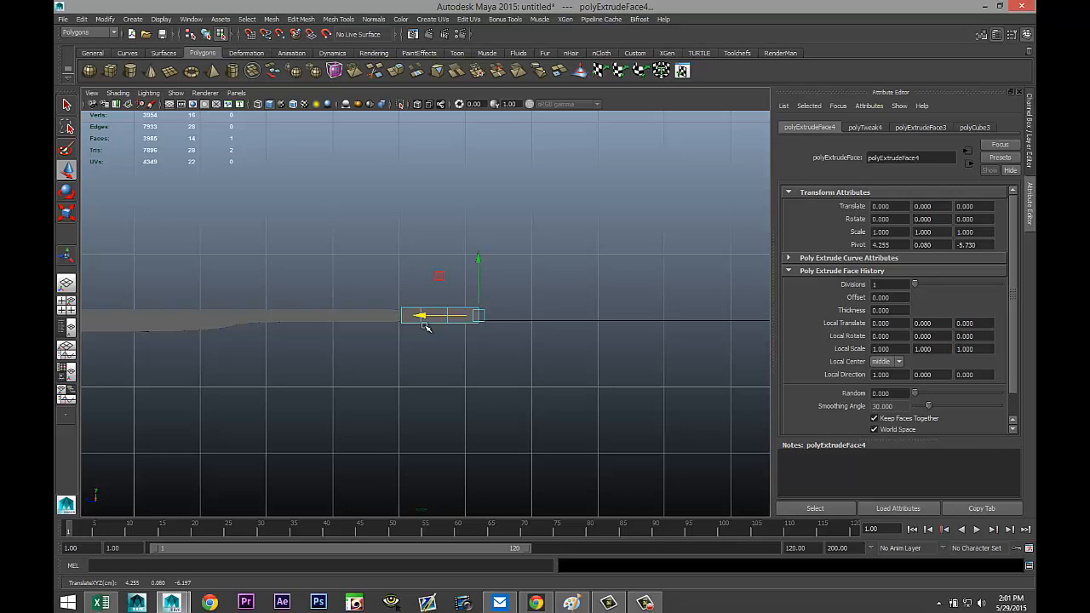
pyautogui.press('w')
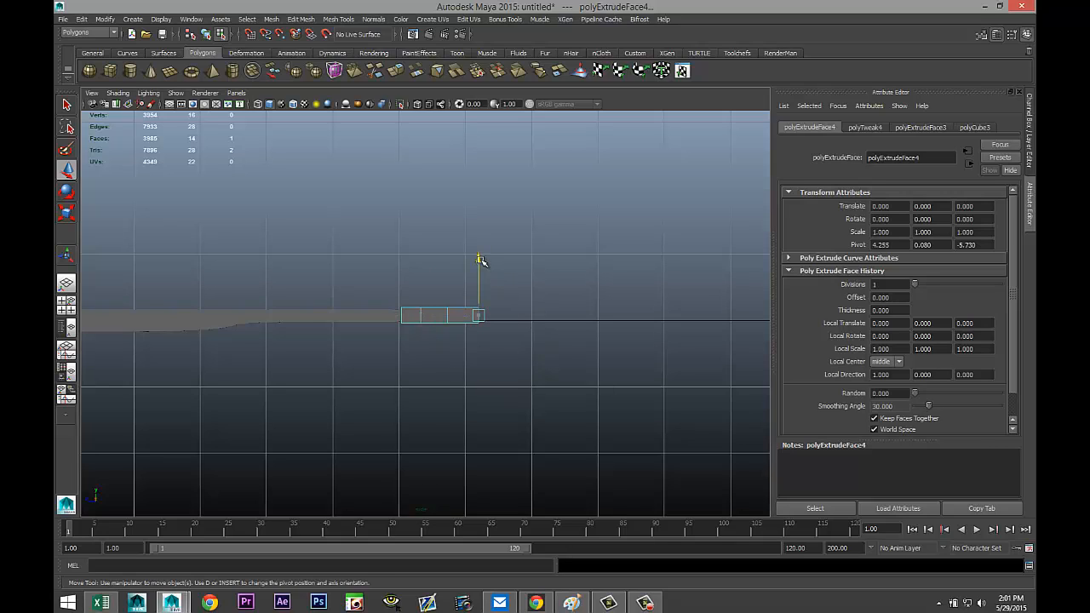
pyautogui.moveTo(480, 259); pyautogui.dragTo(480, 264)
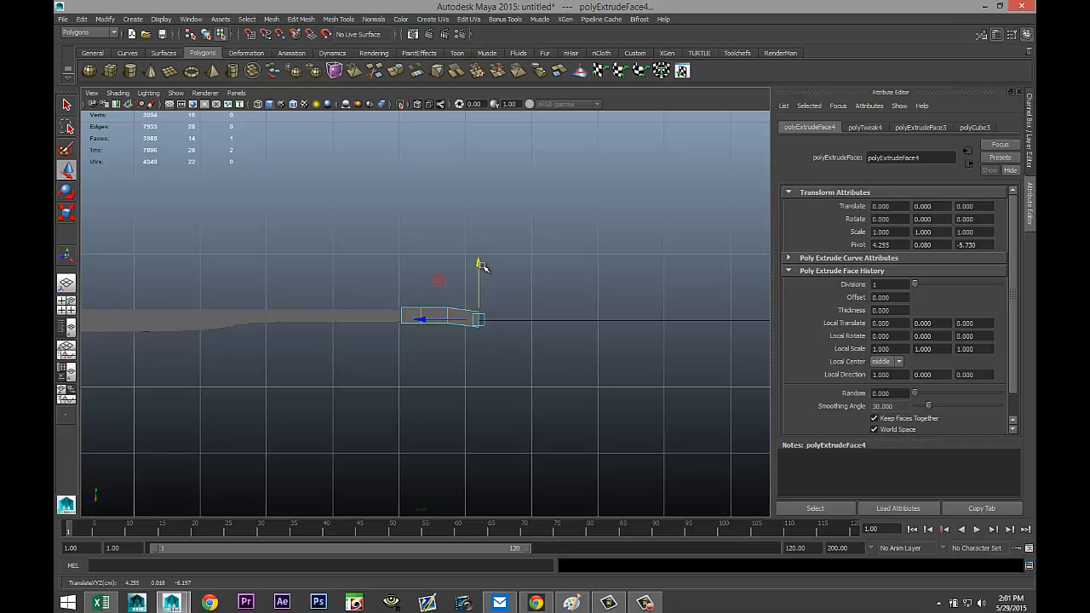
# - Extrude a third segment from the rear face by a similar length and lower its end further to continue the downward bend
pyautogui.hotkey('ctrl', 'e')
pyautogui.press('w')
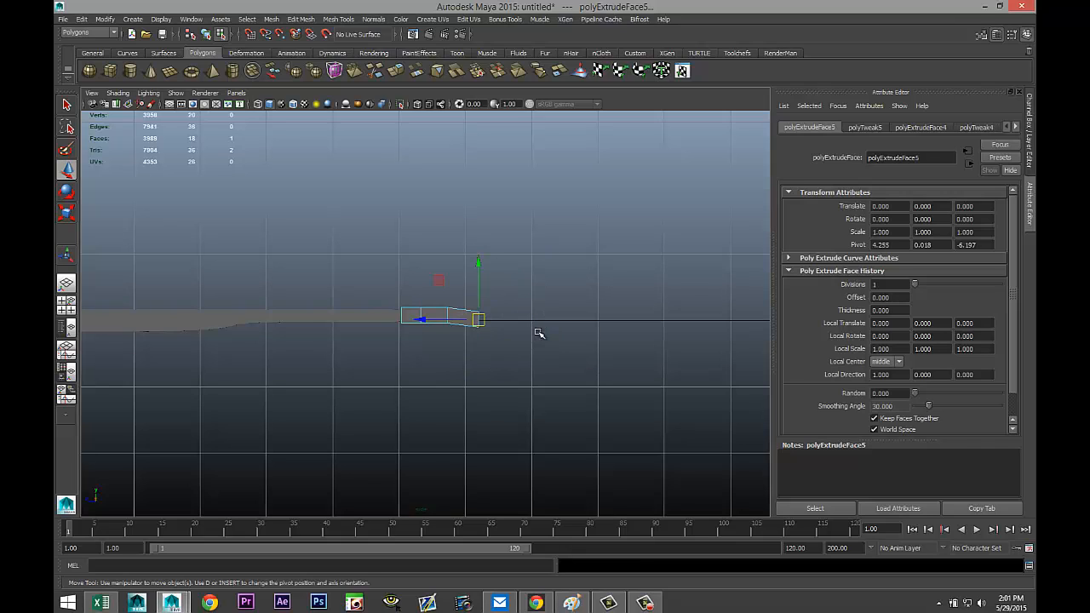
pyautogui.moveTo(420, 321); pyautogui.dragTo(453, 330)
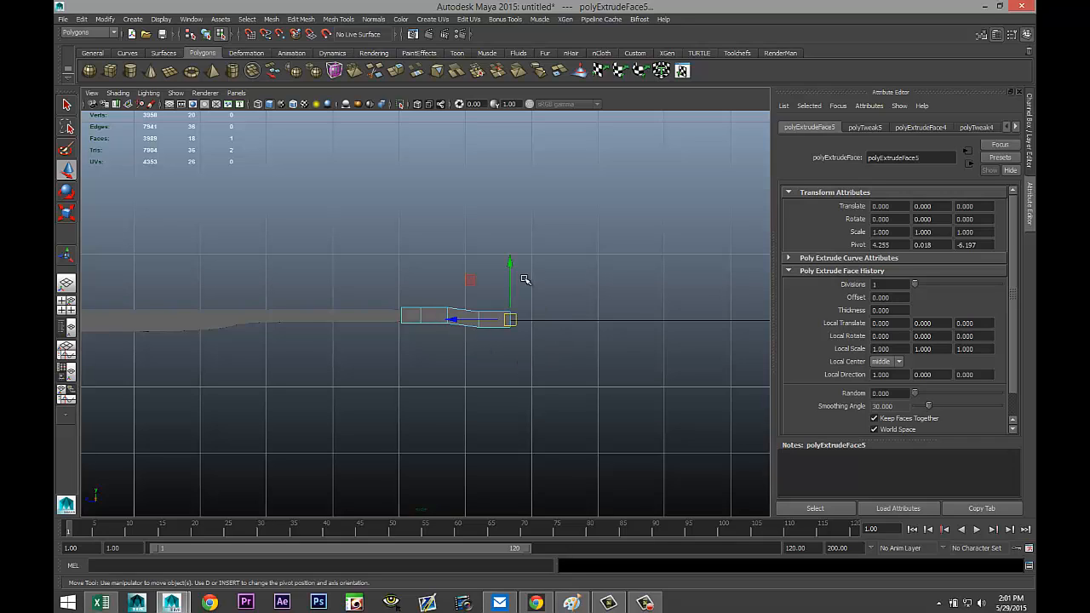
pyautogui.moveTo(510, 264); pyautogui.dragTo(507, 274)
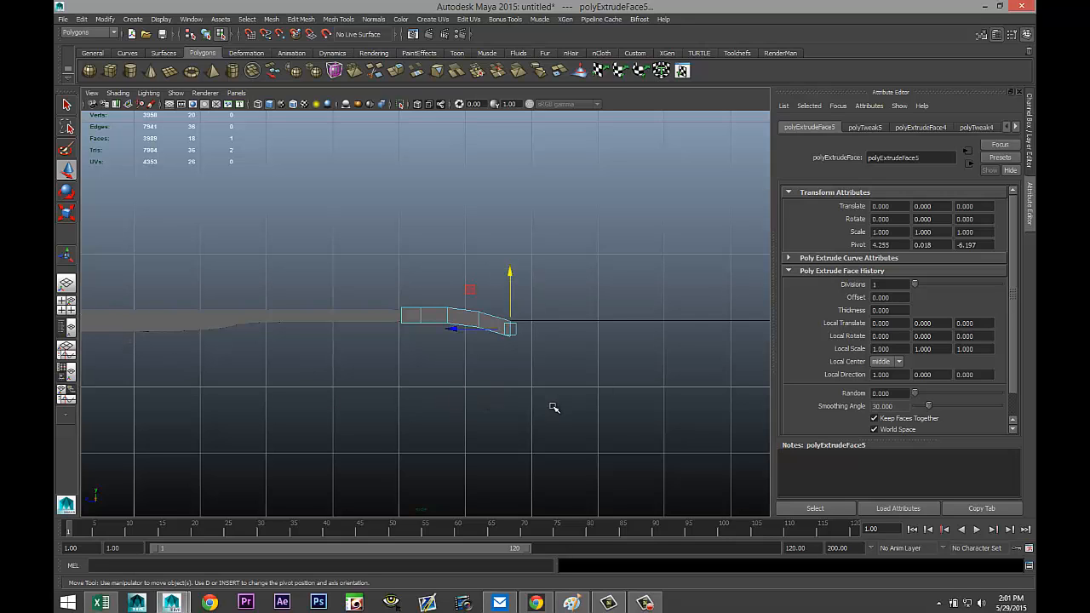
# - In the side view, rotate the ear tip's rear end edges to follow the downward slope and move them to about -0.099 Y, -6.566 Z
pyautogui.scroll(2, 615, 417)
pyautogui.keyDown('alt'); pyautogui.moveTo(639, 393); pyautogui.dragTo(600, 347, button='middle'); pyautogui.keyUp('alt')
pyautogui.scroll(4, 572, 356)
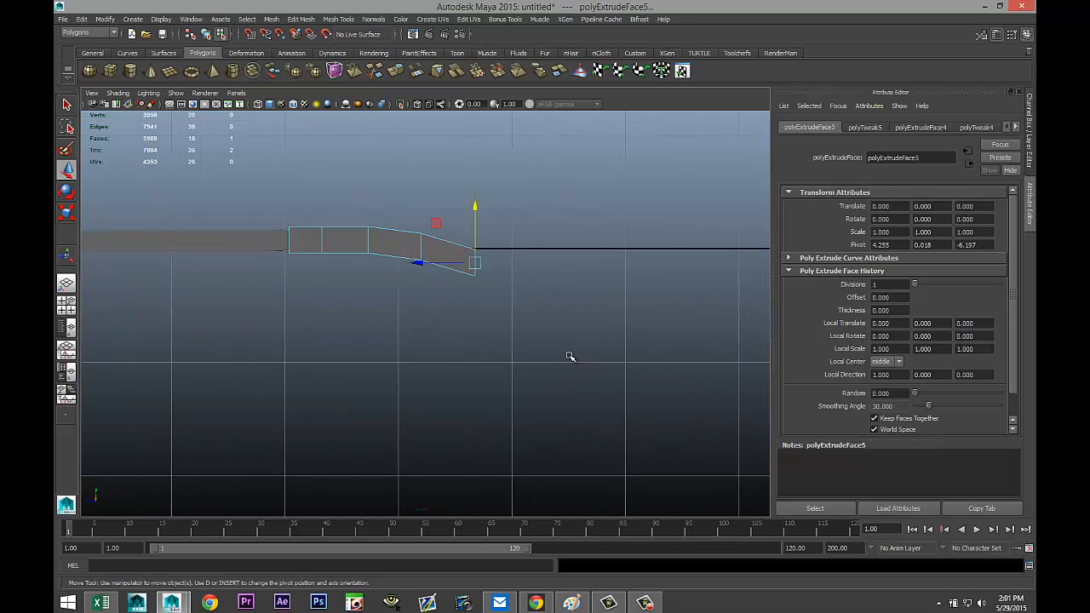
pyautogui.click(591, 282)
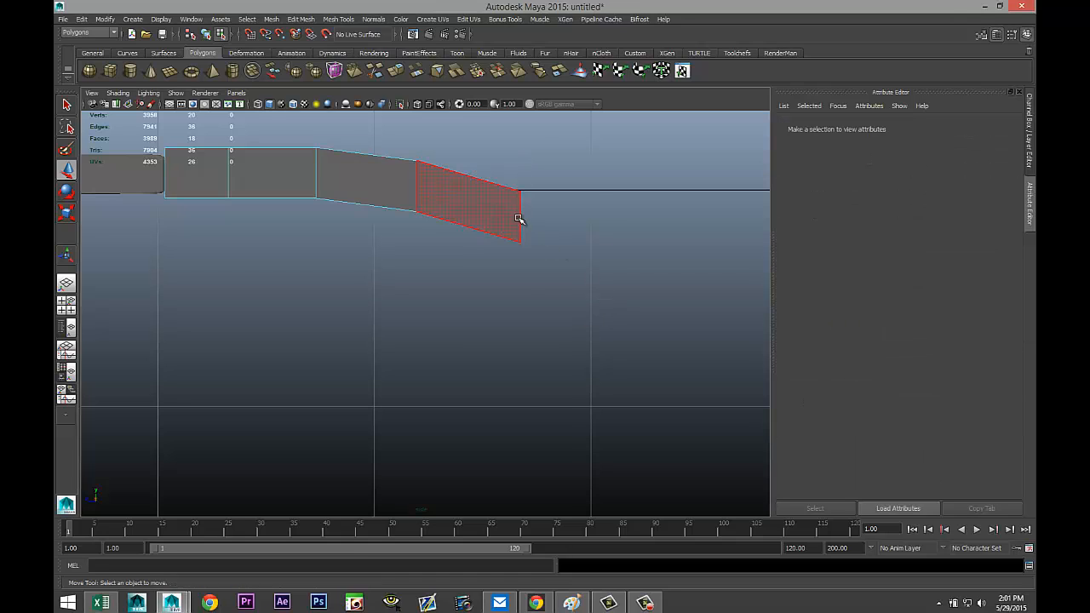
pyautogui.moveTo(519, 219); pyautogui.dragTo(514, 195, button='right')
pyautogui.moveTo(503, 216); pyautogui.dragTo(569, 234)
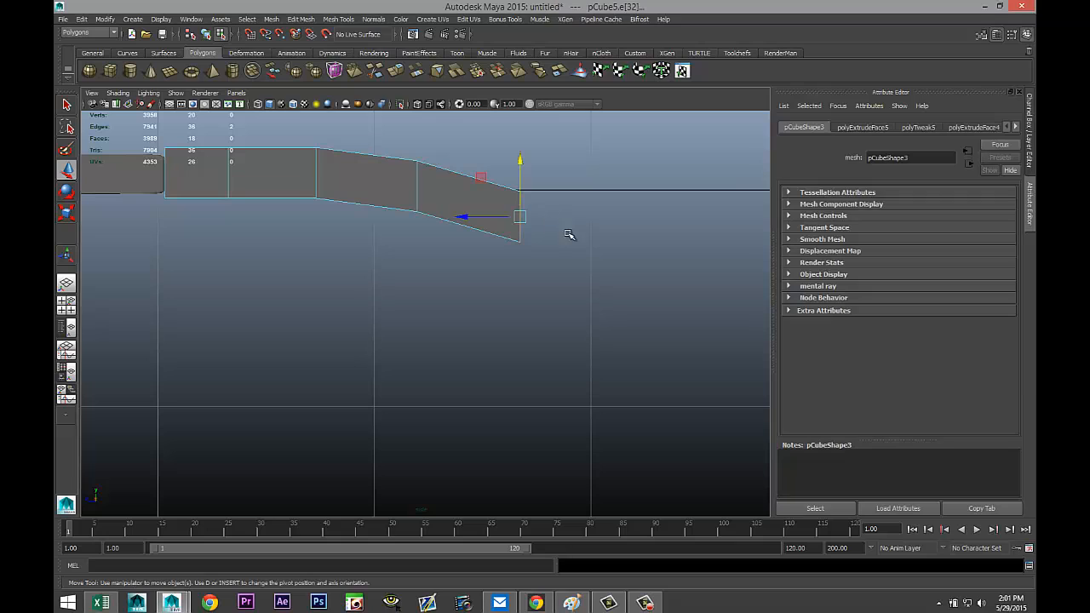
pyautogui.press('e')
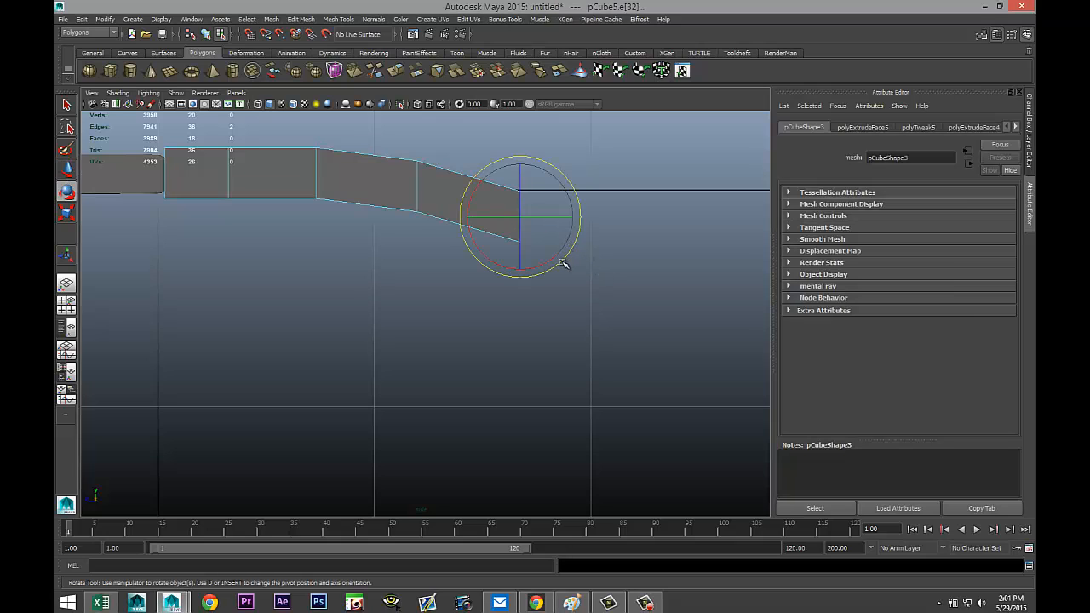
pyautogui.moveTo(559, 260); pyautogui.dragTo(549, 271)
pyautogui.press('w')
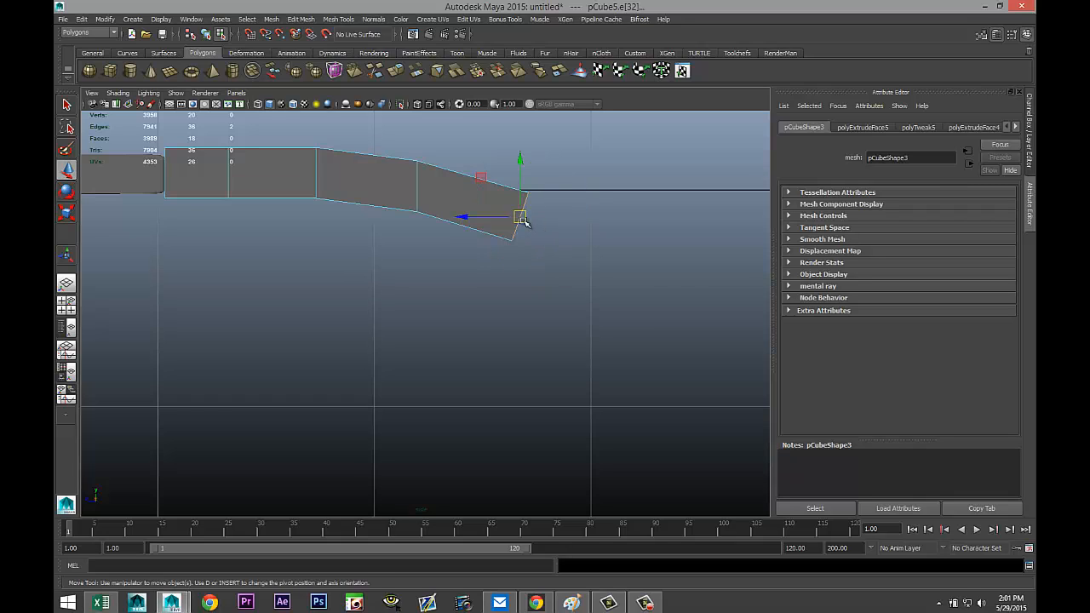
pyautogui.moveTo(518, 218); pyautogui.dragTo(497, 211)
pyautogui.hotkey('ctrl', 'e')
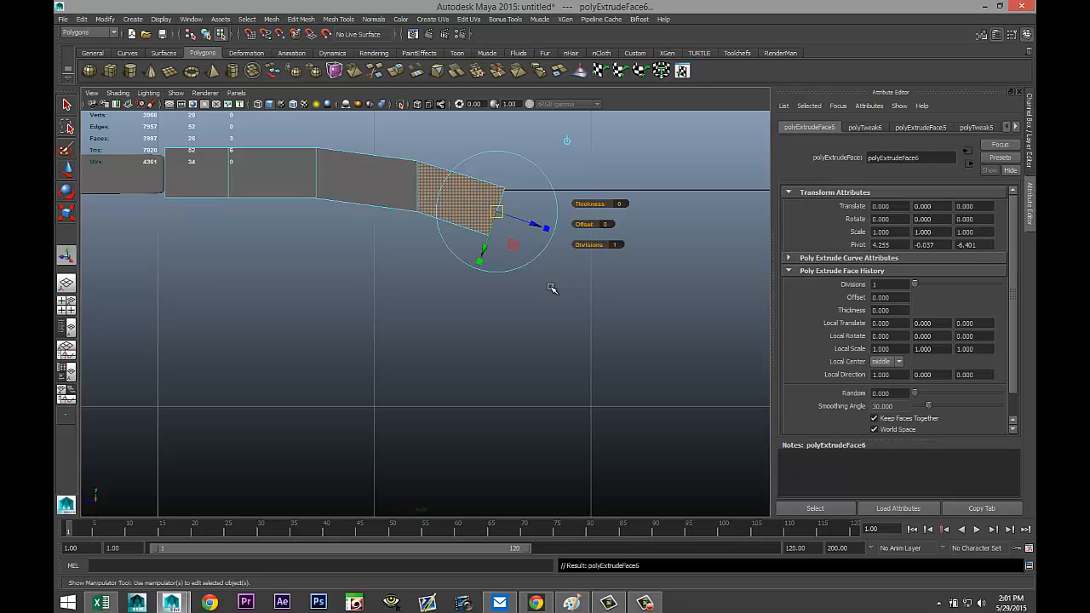
pyautogui.press('w')
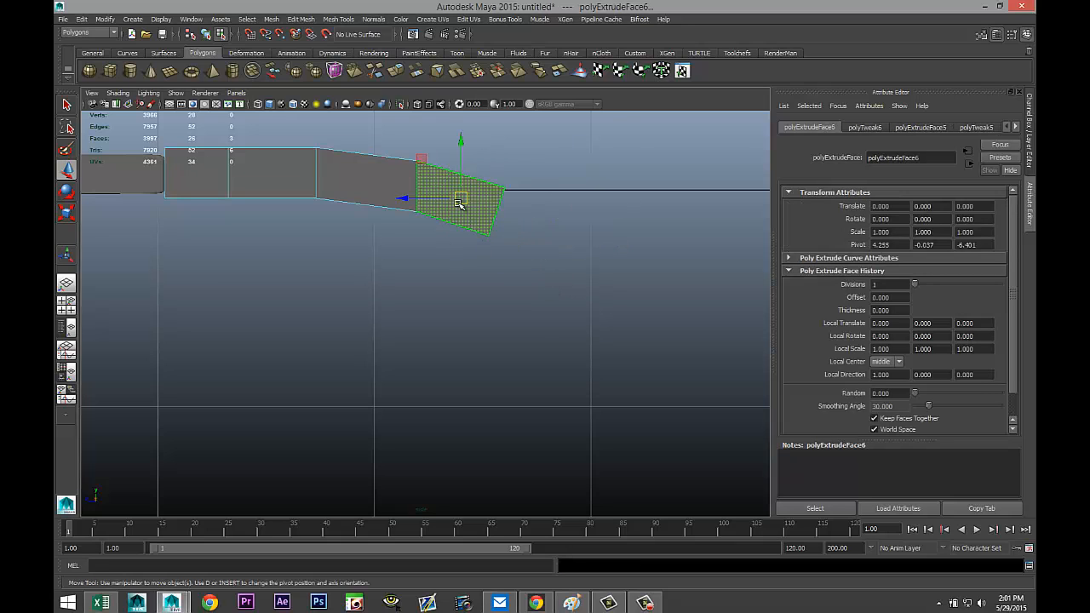
pyautogui.moveTo(462, 198); pyautogui.dragTo(482, 209)
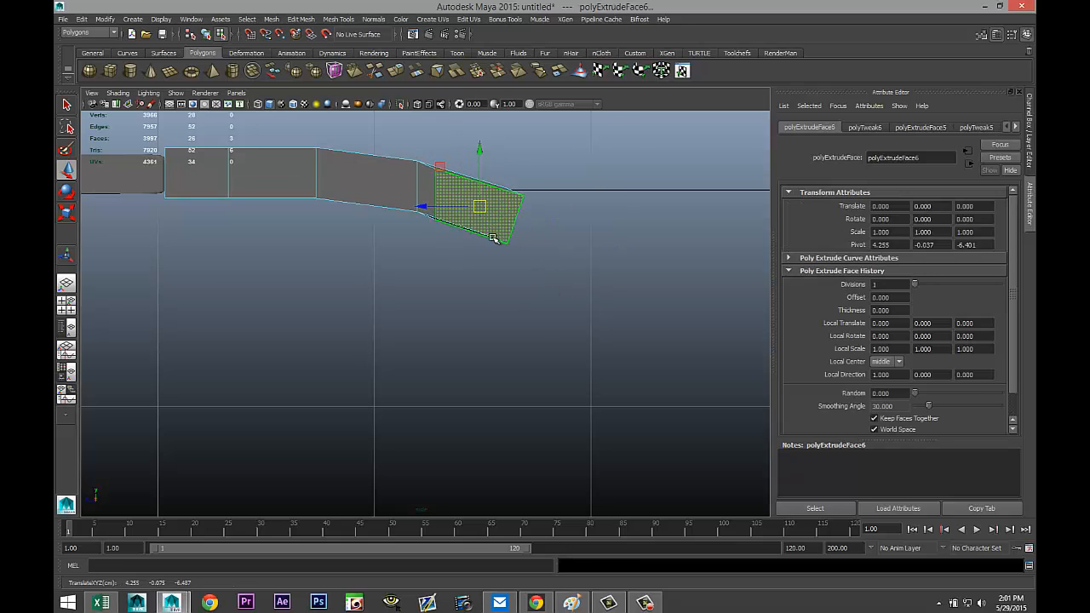
pyautogui.hotkey('ctrl', 'z')
pyautogui.click(544, 240)
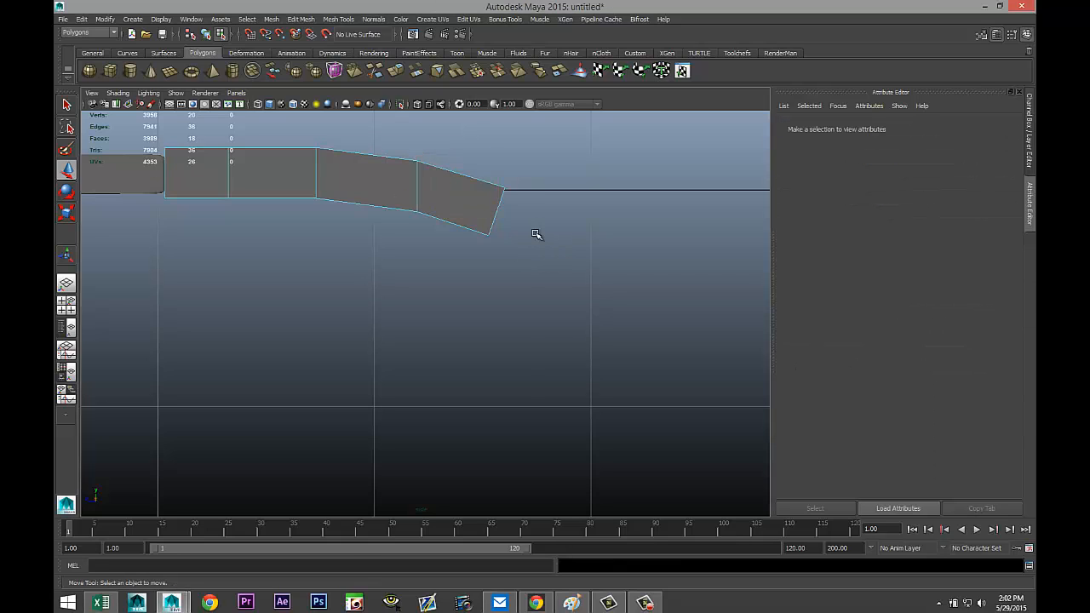
# - Extrude the rear end edges with Edge Extrude to about -0.245 Y, -6.806 Z and rotate them further along the bend
pyautogui.click(489, 204)
pyautogui.moveTo(497, 212); pyautogui.dragTo(508, 184, button='right')
pyautogui.moveTo(478, 206); pyautogui.dragTo(525, 217)
pyautogui.click(538, 226)
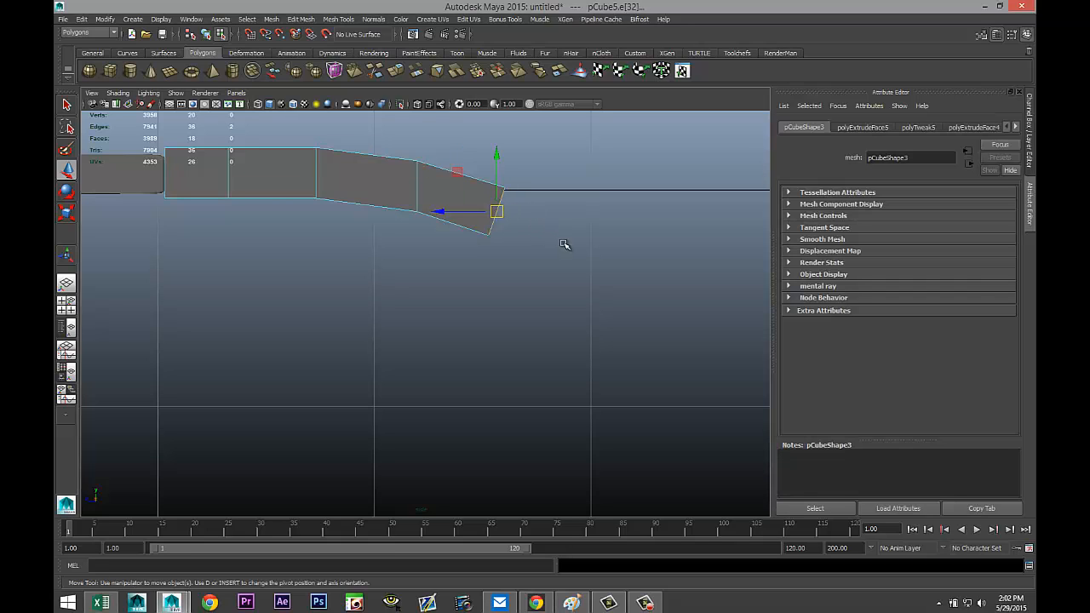
pyautogui.click(303, 19)
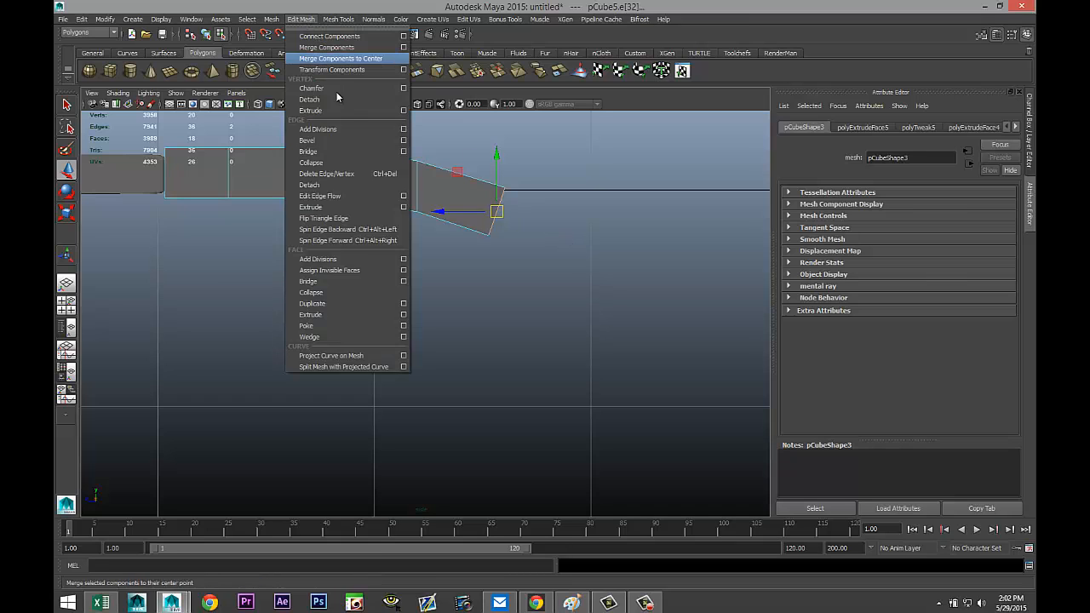
pyautogui.click(335, 207)
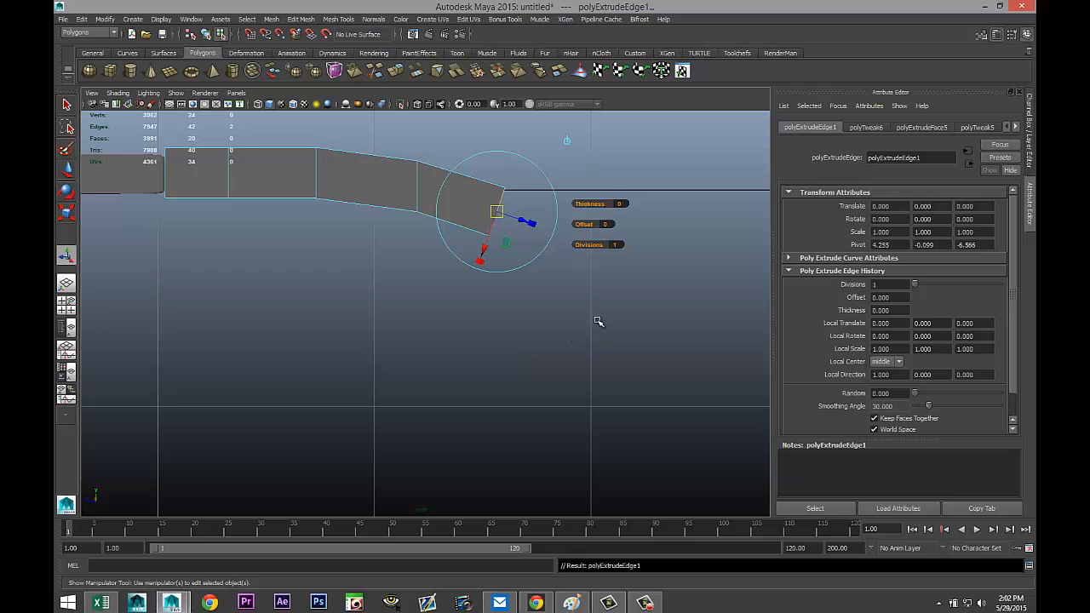
pyautogui.press('w')
pyautogui.moveTo(497, 212); pyautogui.dragTo(549, 244)
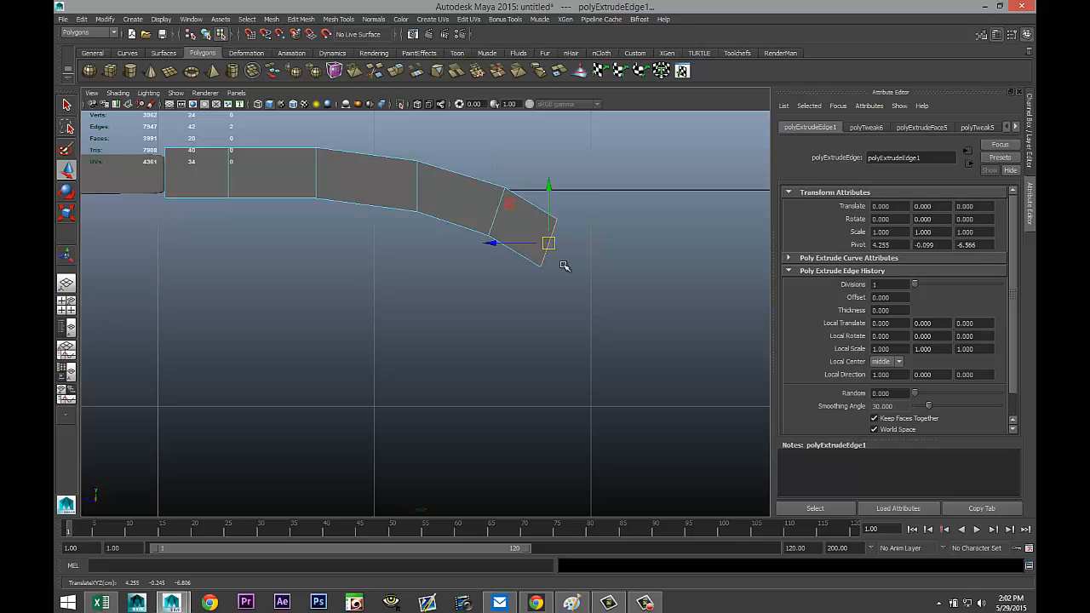
pyautogui.press('e')
pyautogui.moveTo(591, 290); pyautogui.dragTo(576, 299)
# - Extrude the end edges again to about -0.477 Y, -7.023 Z and tilt them square to the new segment
pyautogui.hotkey('ctrl', 'e')
pyautogui.press('w')
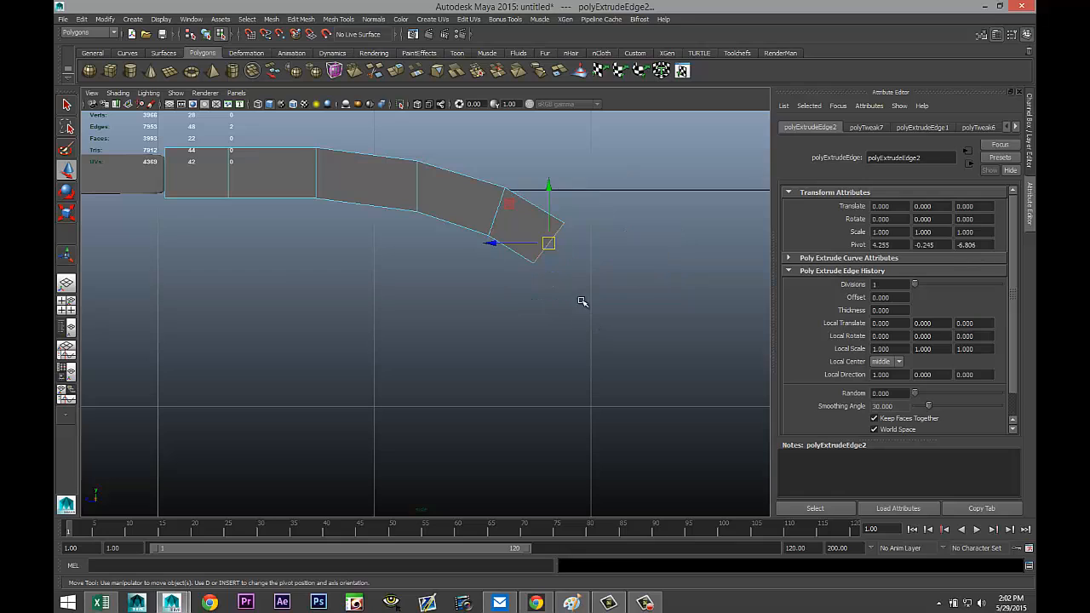
pyautogui.moveTo(547, 245); pyautogui.dragTo(595, 294)
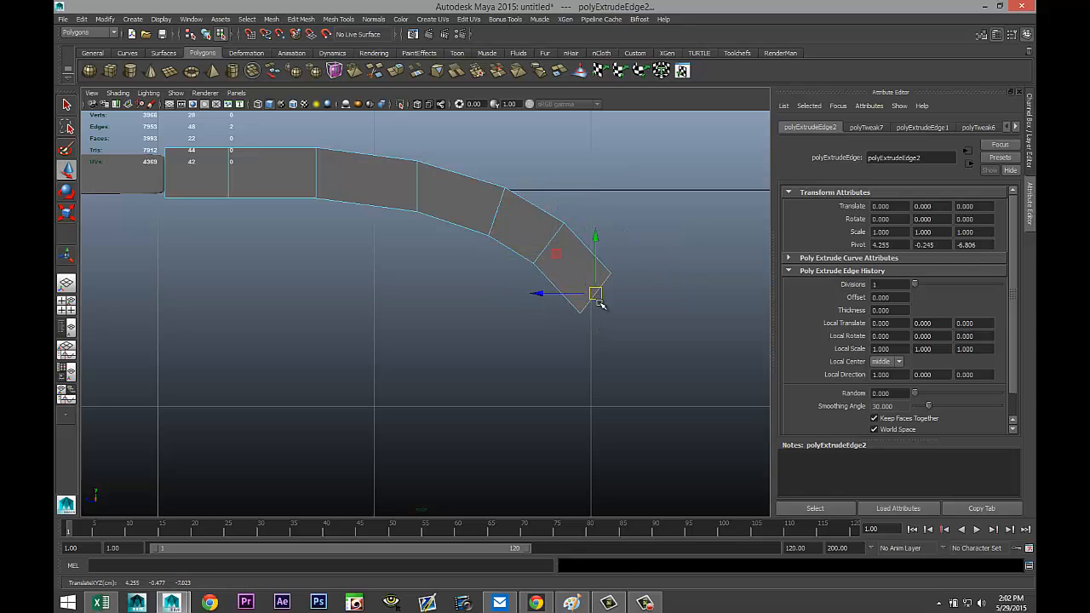
pyautogui.press('e')
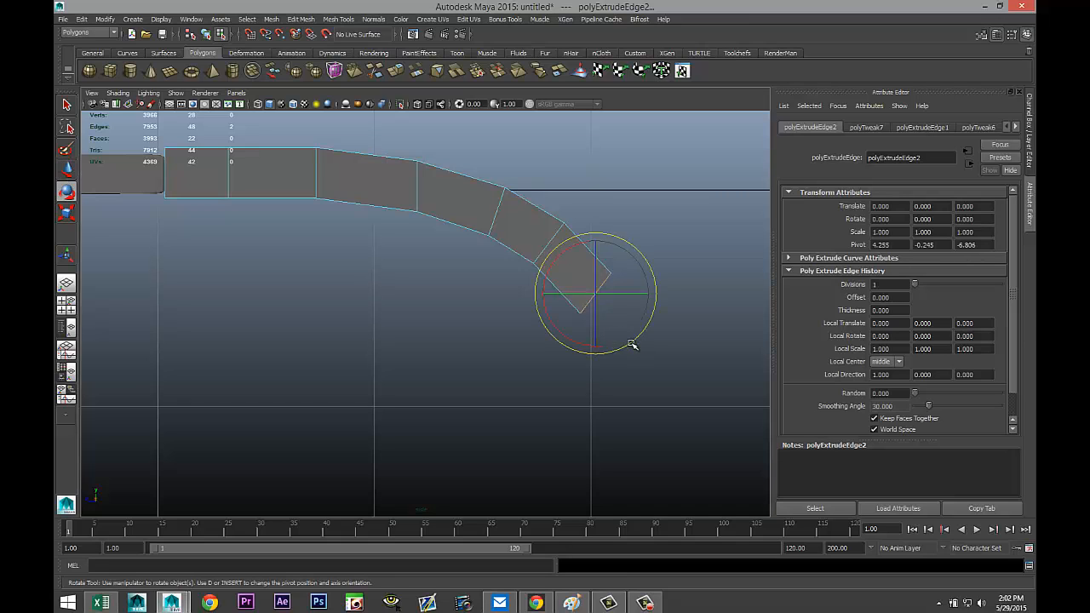
pyautogui.moveTo(631, 344); pyautogui.dragTo(617, 346)
# - Extrude another segment from the end edges to about -0.810 Y, -7.283 Z and rotate the end slightly along the curve
pyautogui.keyDown('alt'); pyautogui.moveTo(610, 348); pyautogui.dragTo(442, 350, button='right'); pyautogui.keyUp('alt')
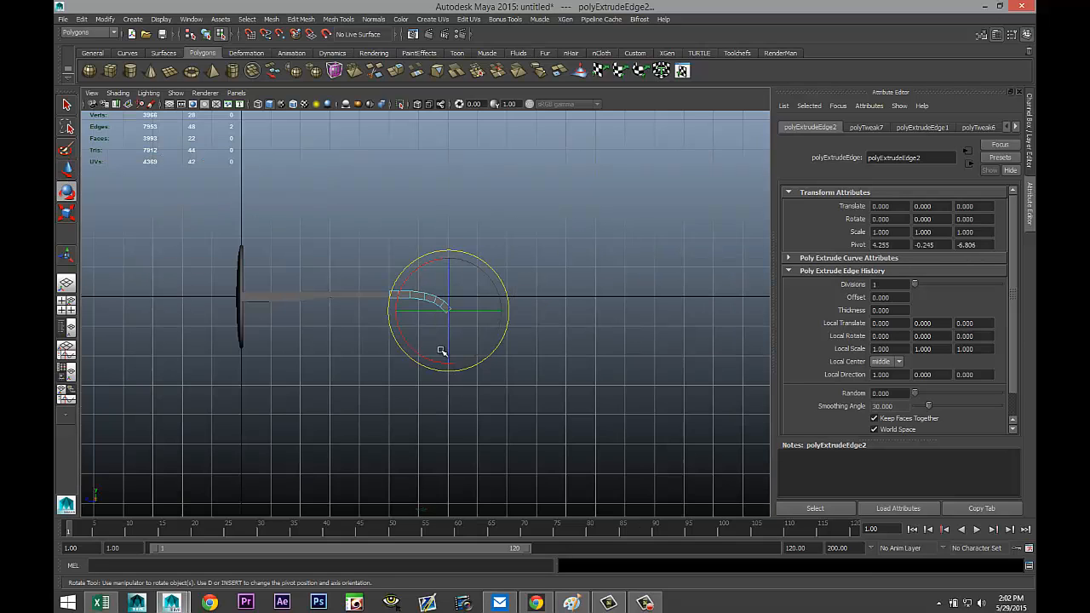
pyautogui.scroll(5, 442, 351)
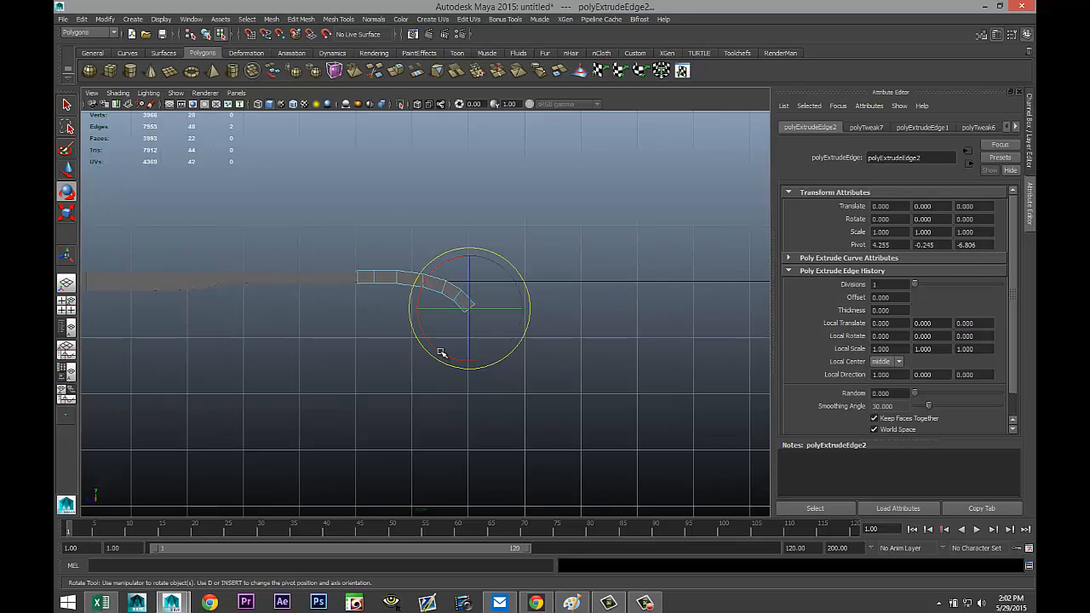
pyautogui.hotkey('ctrl', 'e')
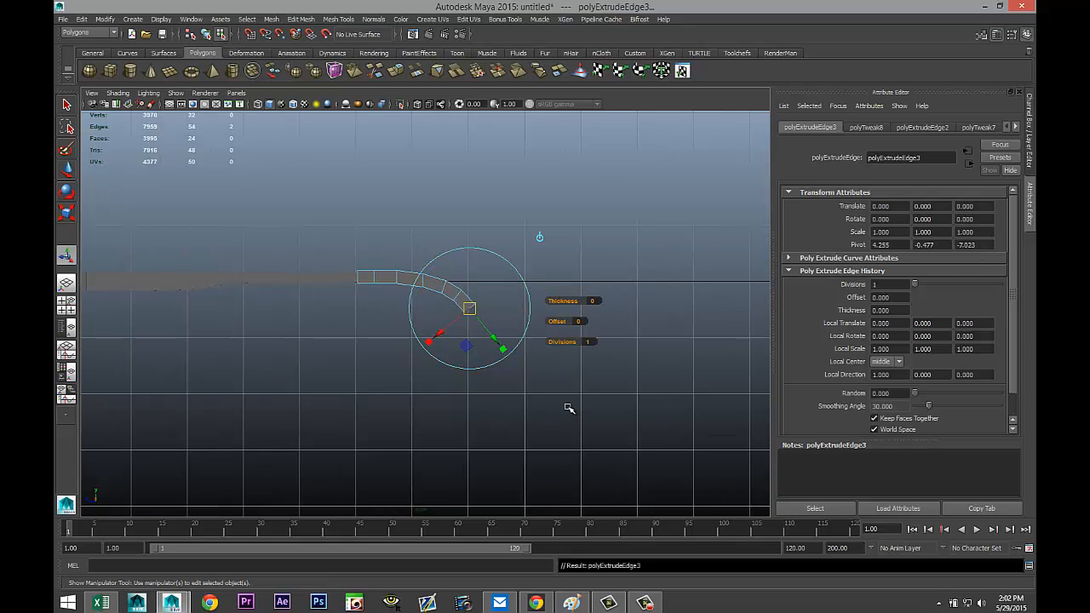
pyautogui.press('w')
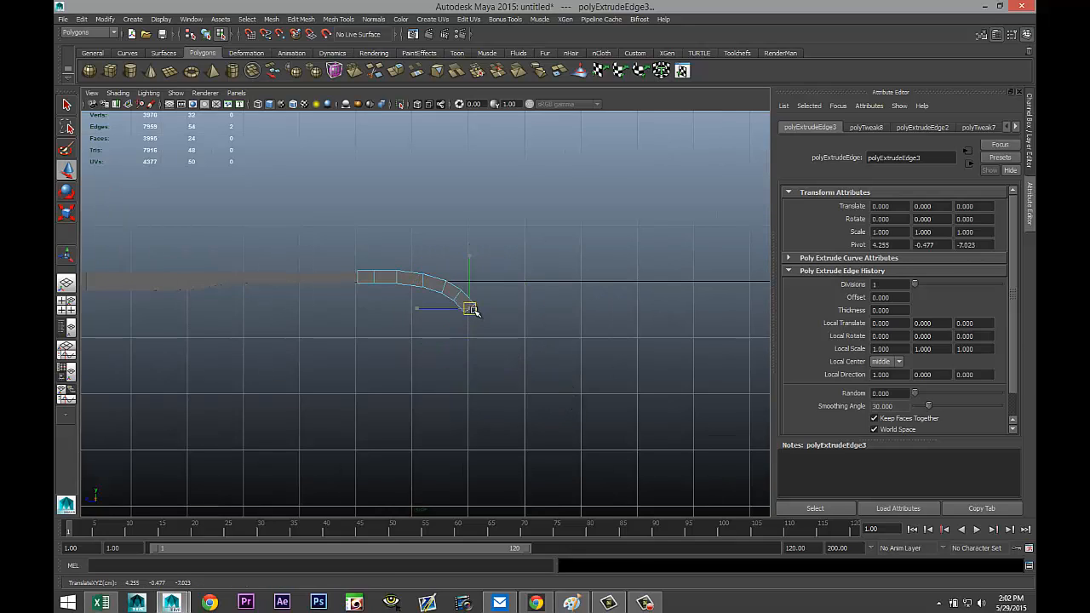
pyautogui.moveTo(470, 309); pyautogui.dragTo(485, 328)
pyautogui.press('f')
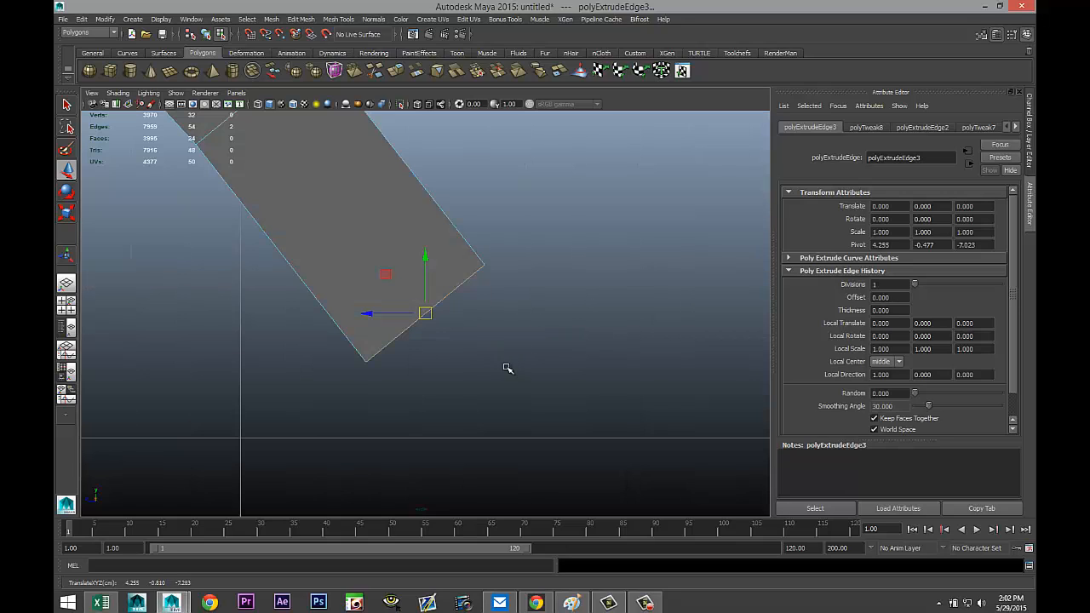
pyautogui.press('e')
pyautogui.moveTo(467, 365); pyautogui.dragTo(451, 367)
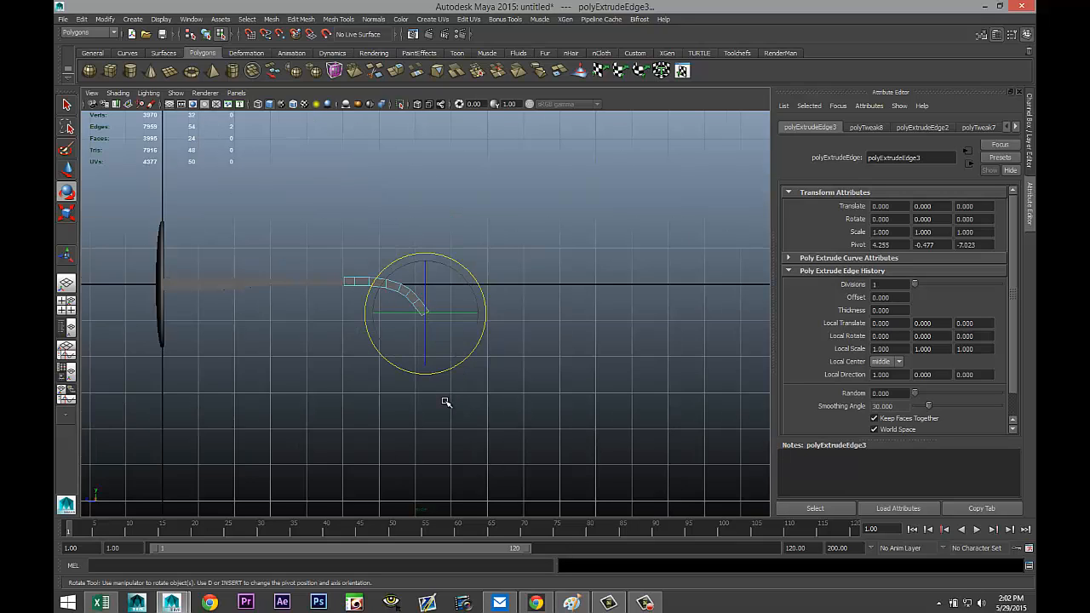
# - Extrude the end edges to about -1.202 Y, -7.400 Z and rotate them closer to horizontal
pyautogui.scroll(2, 444, 402)
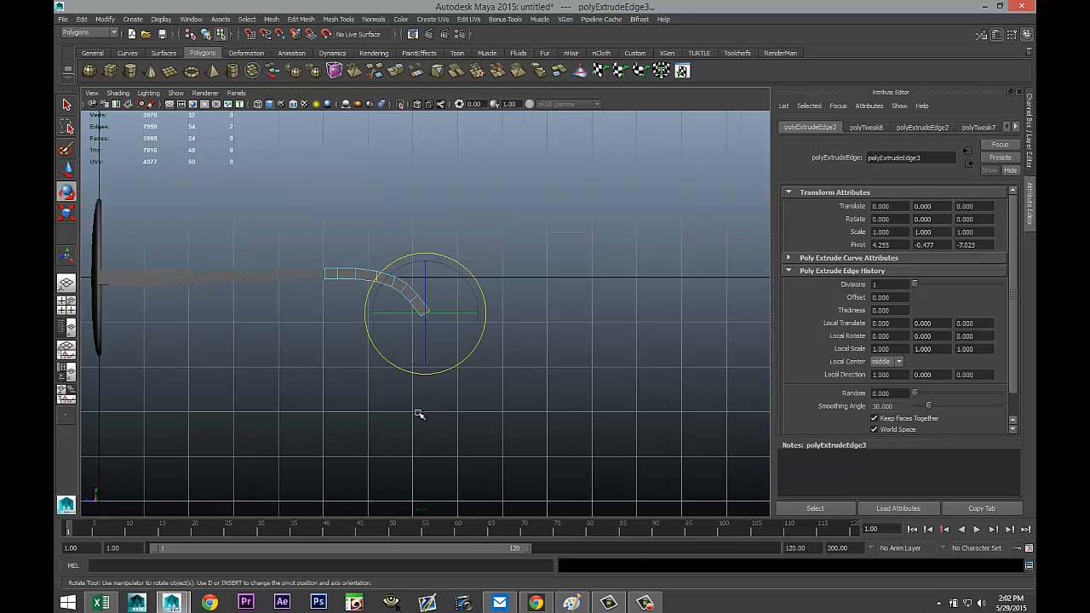
pyautogui.hotkey('ctrl', 'e')
pyautogui.press('w')
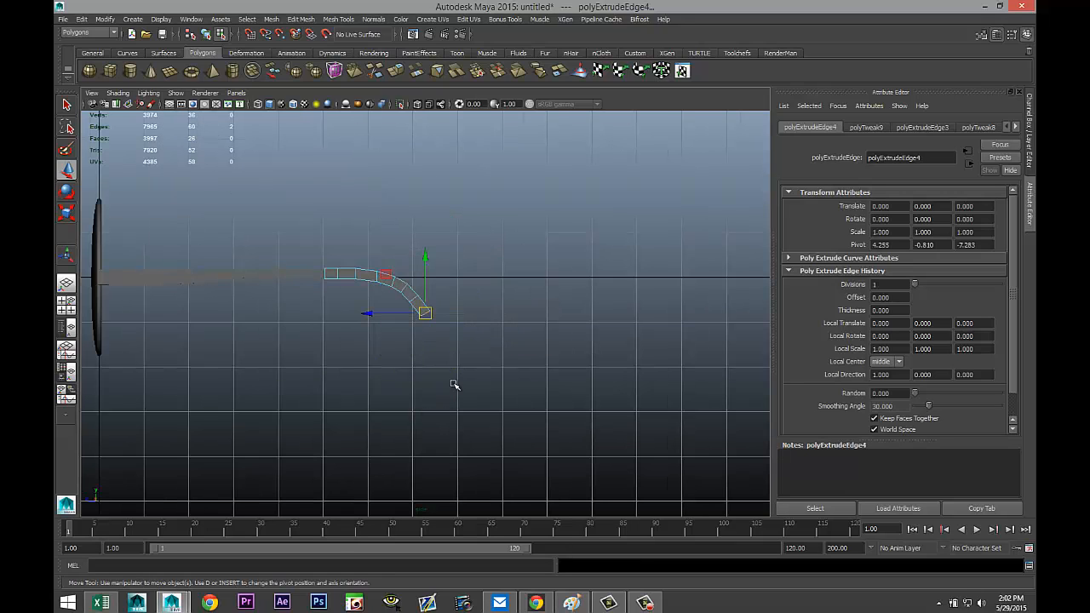
pyautogui.moveTo(425, 314); pyautogui.dragTo(432, 329)
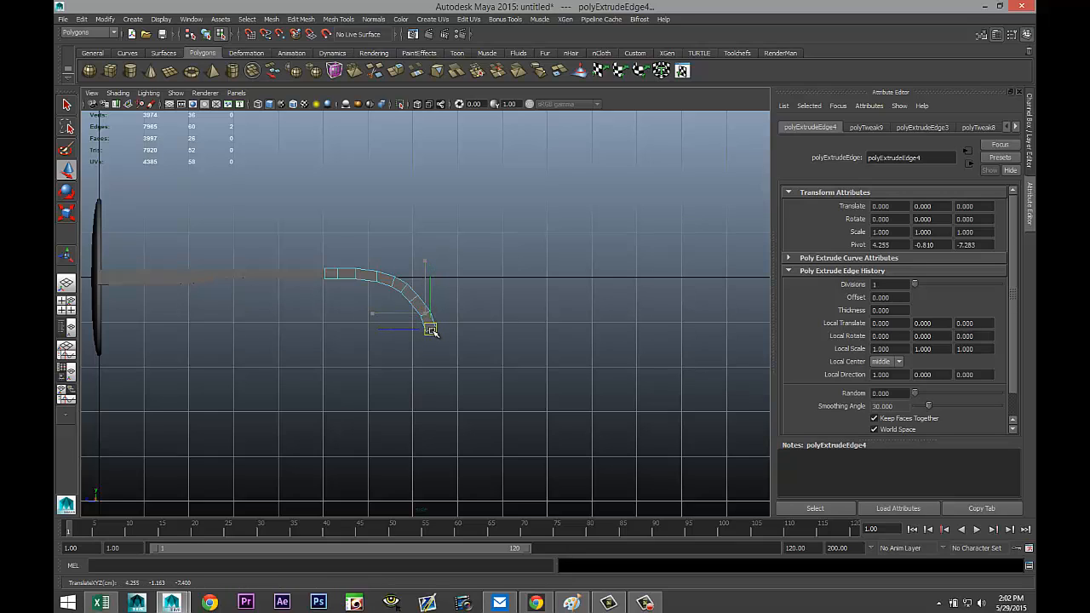
pyautogui.press('e')
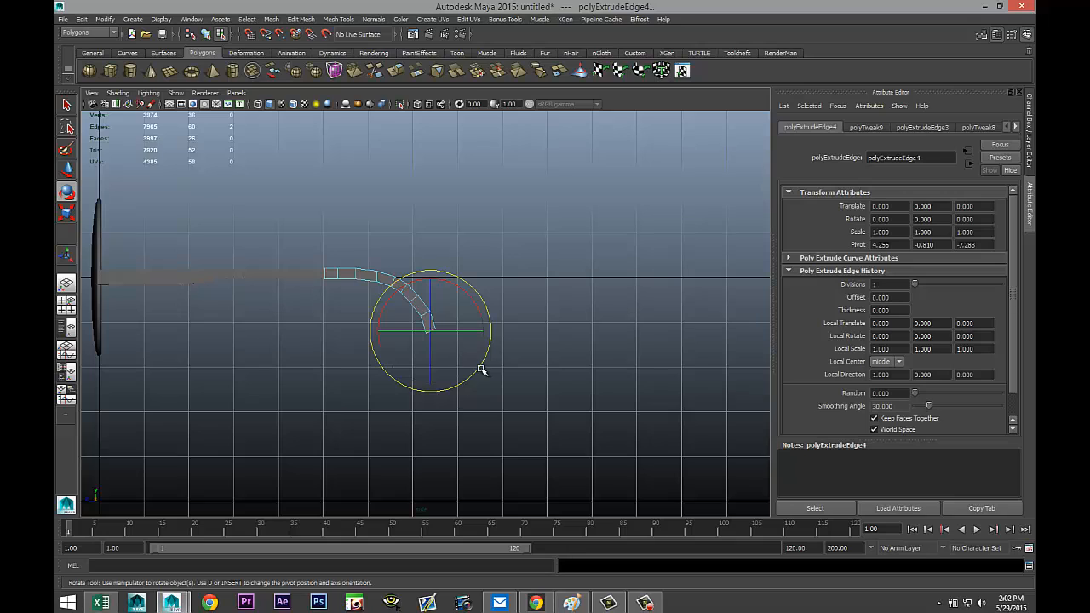
pyautogui.moveTo(481, 370); pyautogui.dragTo(469, 375)
# - Extrude the last segment straight down to about -1.633 in Y and rotate its end edges level
pyautogui.hotkey('ctrl', 'e')
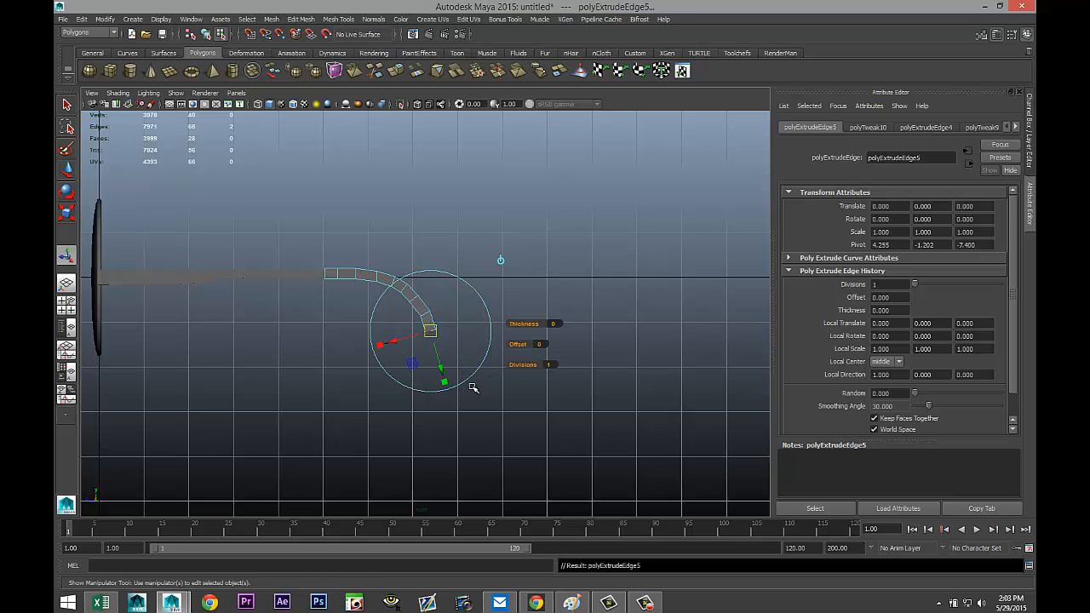
pyautogui.press('w')
pyautogui.click(431, 274)
pyautogui.moveTo(431, 274); pyautogui.dragTo(433, 294)
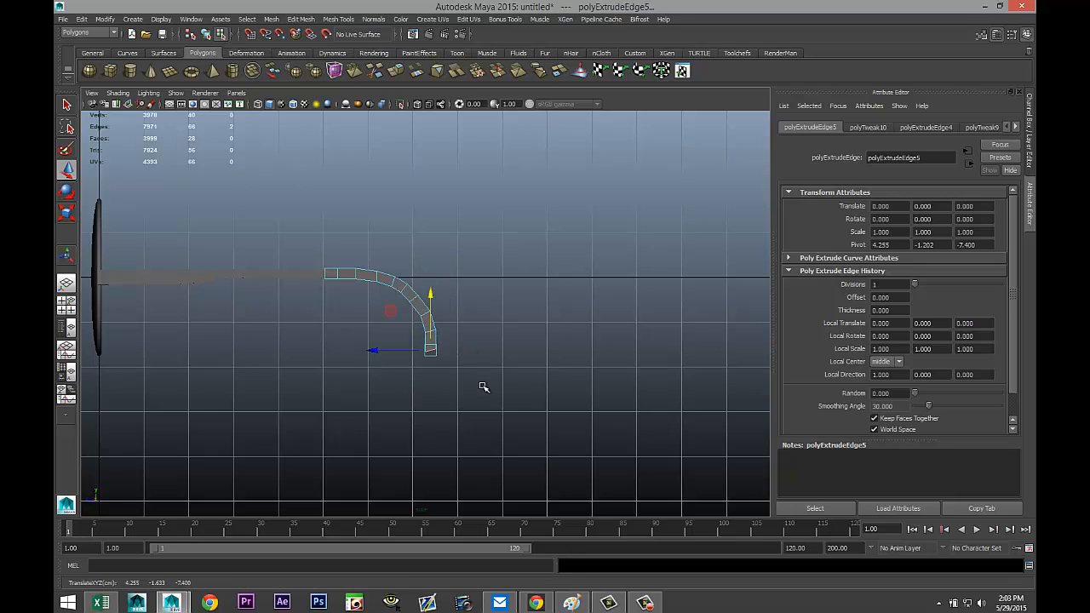
pyautogui.press('e')
pyautogui.moveTo(468, 397)
pyautogui.mouseDown()
pyautogui.moveTo(457, 400)
pyautogui.moveTo(470, 378)
pyautogui.moveTo(456, 370)
pyautogui.mouseUp()
# - Select the vertices of the last three edge rows at the ear tip's lower end and scale them up slightly to widen it
pyautogui.keyDown('alt'); pyautogui.moveTo(505, 397); pyautogui.dragTo(507, 416); pyautogui.keyUp('alt')
pyautogui.keyDown('alt'); pyautogui.moveTo(513, 353); pyautogui.dragTo(501, 316, button='middle'); pyautogui.keyUp('alt')
pyautogui.rightClick(417, 256)
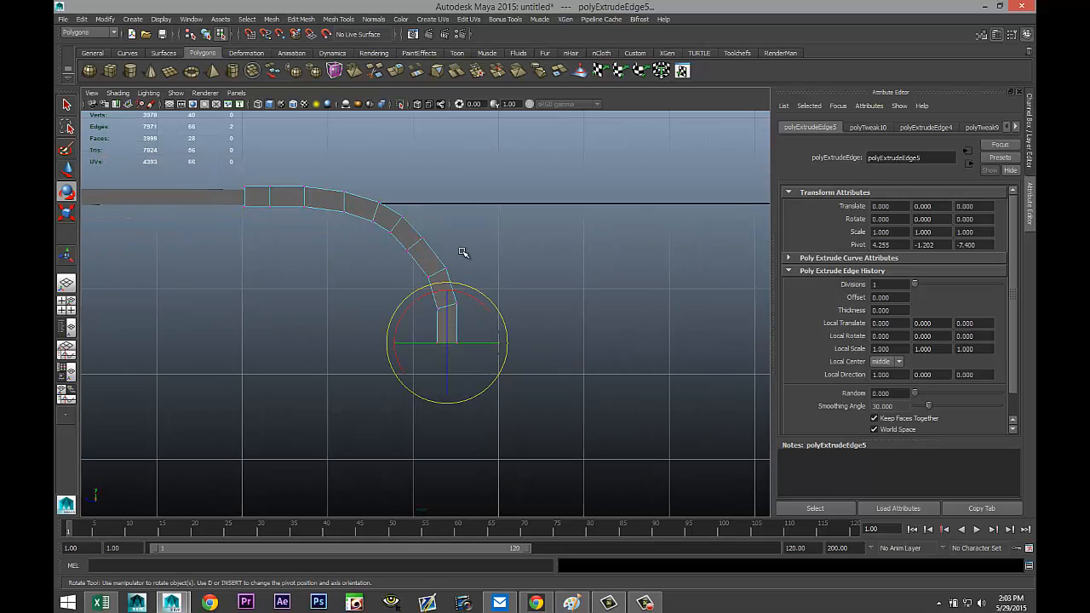
pyautogui.moveTo(461, 257); pyautogui.dragTo(421, 395)
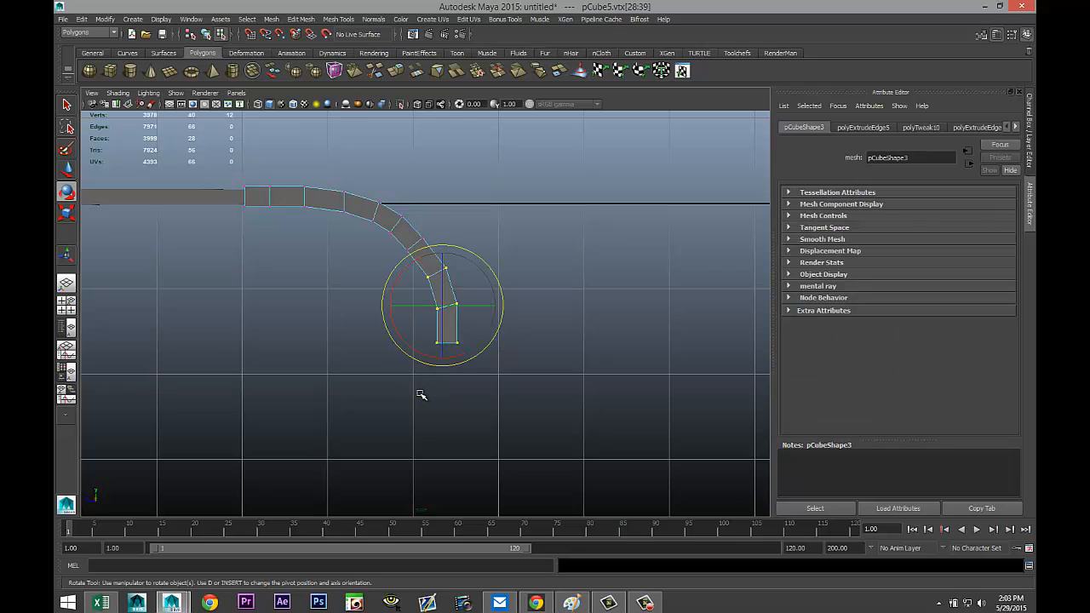
pyautogui.press('r')
pyautogui.moveTo(444, 306); pyautogui.dragTo(446, 308)
# - Reposition individual vertices along the lower half of the bend to even out its width and curve, and switch to the perspective view
pyautogui.moveTo(438, 231); pyautogui.dragTo(407, 252)
pyautogui.click(376, 299)
pyautogui.press('w')
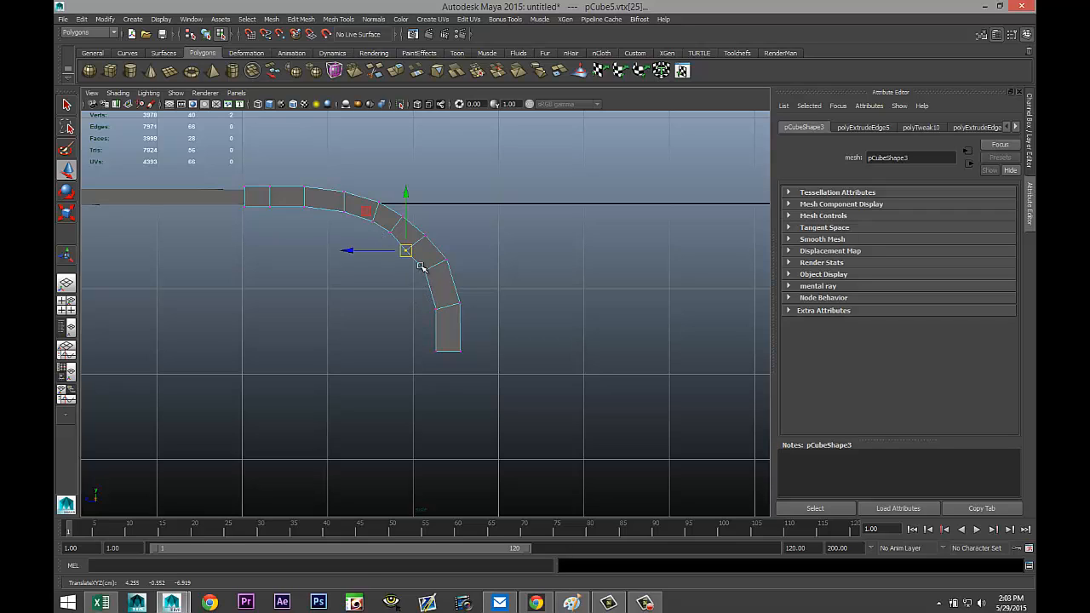
pyautogui.moveTo(425, 270); pyautogui.dragTo(426, 270)
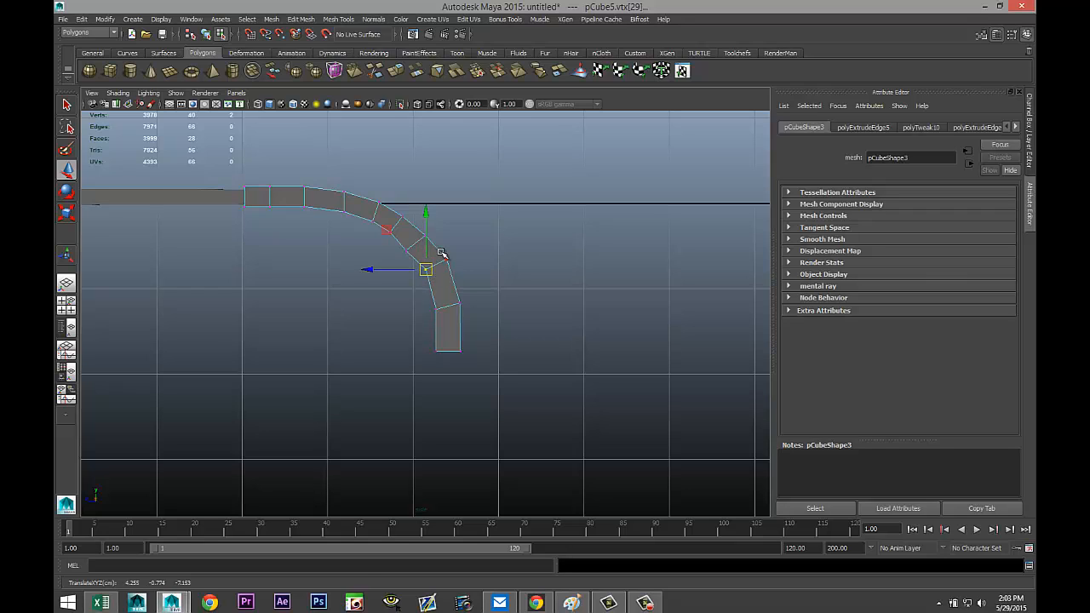
pyautogui.click(444, 259)
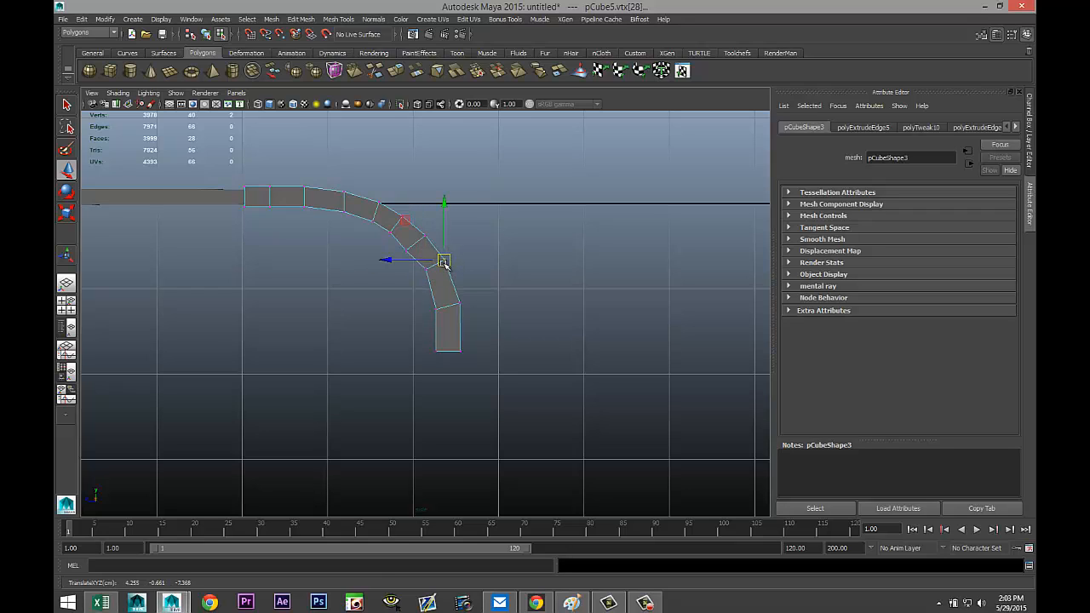
pyautogui.click(433, 305)
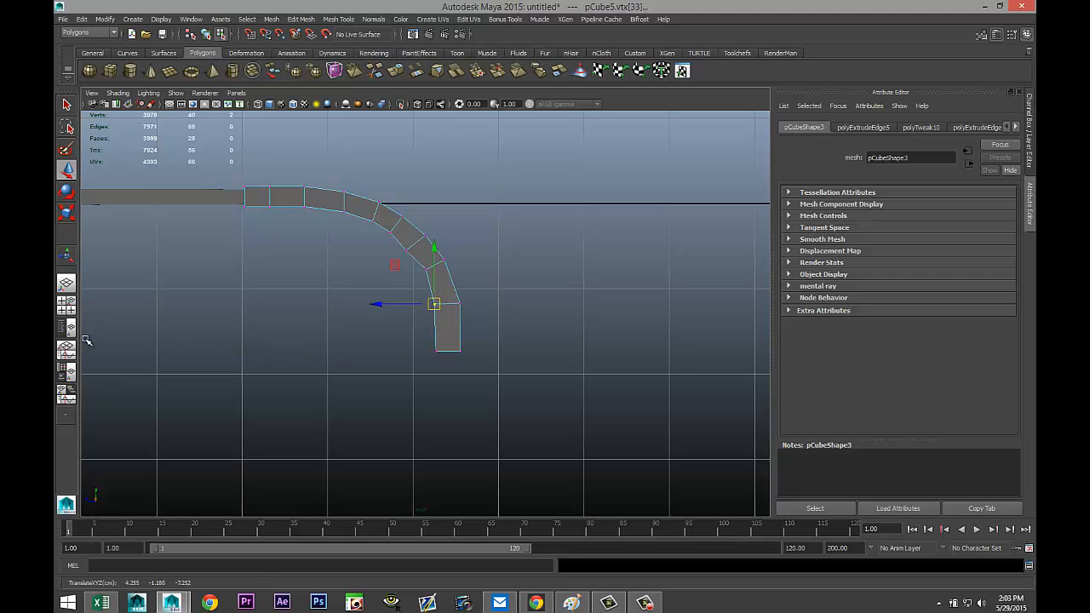
pyautogui.click(66, 304)
pyautogui.press('space')
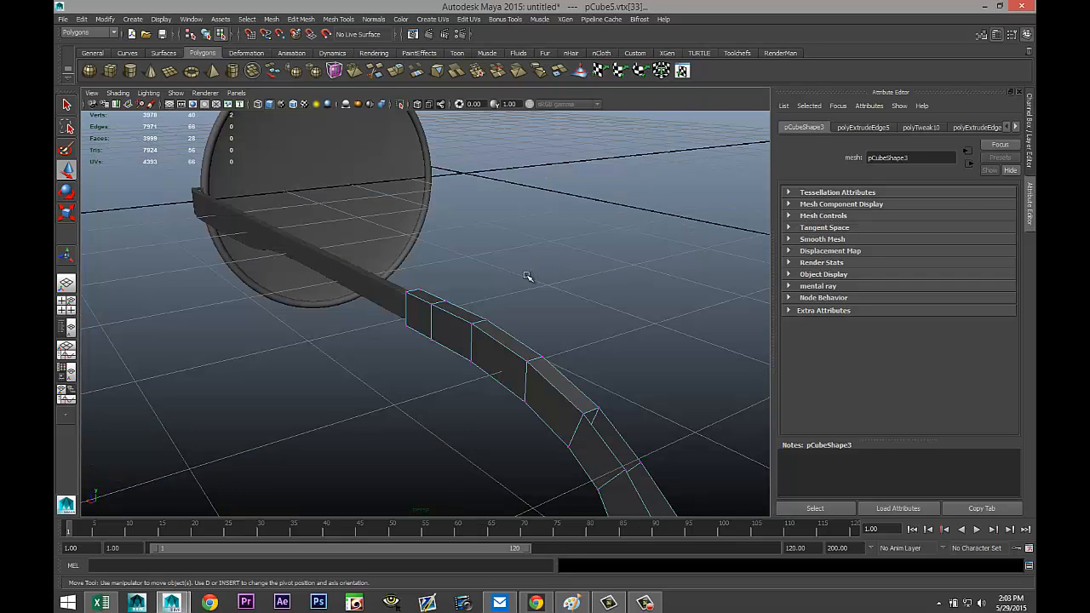
# - Select the open border edges around the ear tip's inner side and lower end and close the opening with Fill Hole
pyautogui.keyDown('alt'); pyautogui.moveTo(530, 275); pyautogui.dragTo(396, 354); pyautogui.keyUp('alt')
pyautogui.keyDown('alt'); pyautogui.moveTo(442, 358); pyautogui.dragTo(455, 378, button='right'); pyautogui.keyUp('alt')
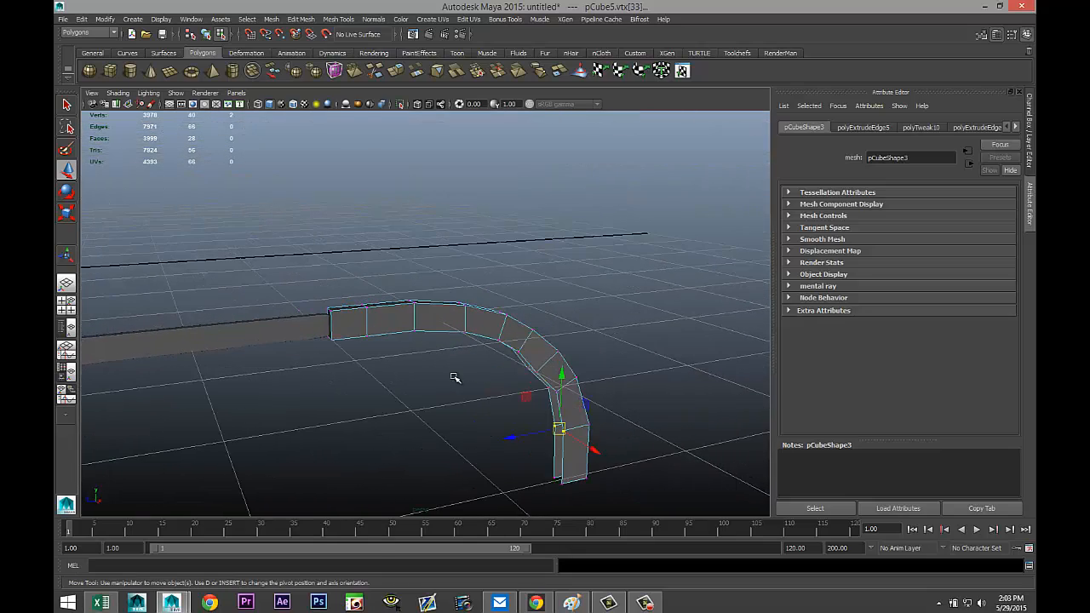
pyautogui.keyDown('alt'); pyautogui.moveTo(443, 388); pyautogui.dragTo(487, 396); pyautogui.keyUp('alt')
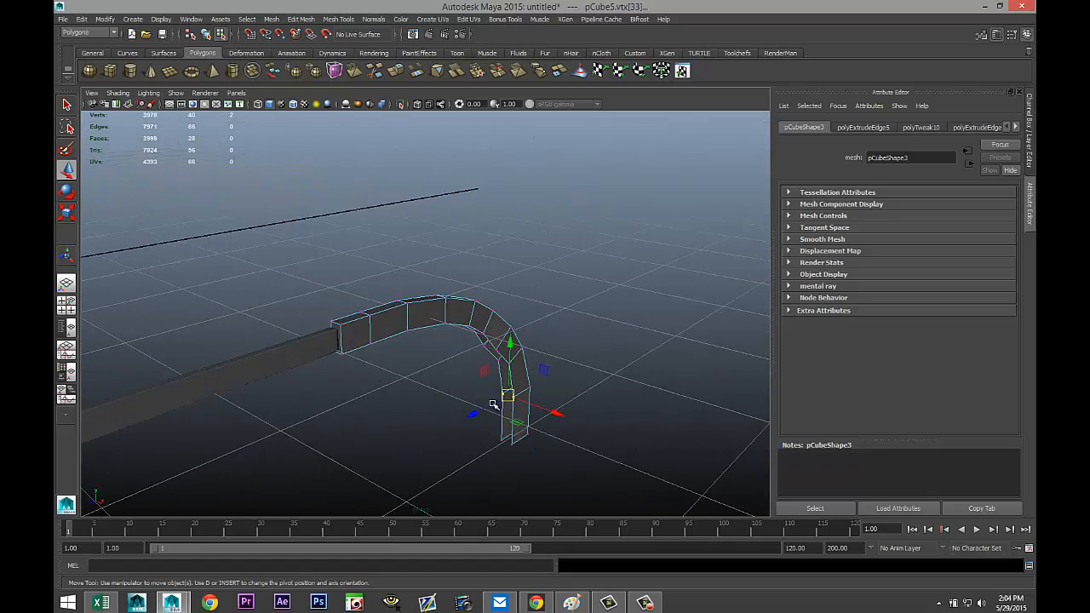
pyautogui.keyDown('alt'); pyautogui.moveTo(487, 395); pyautogui.dragTo(457, 313, button='middle'); pyautogui.keyUp('alt')
pyautogui.keyDown('alt'); pyautogui.moveTo(457, 312); pyautogui.dragTo(521, 298, button='right'); pyautogui.keyUp('alt')
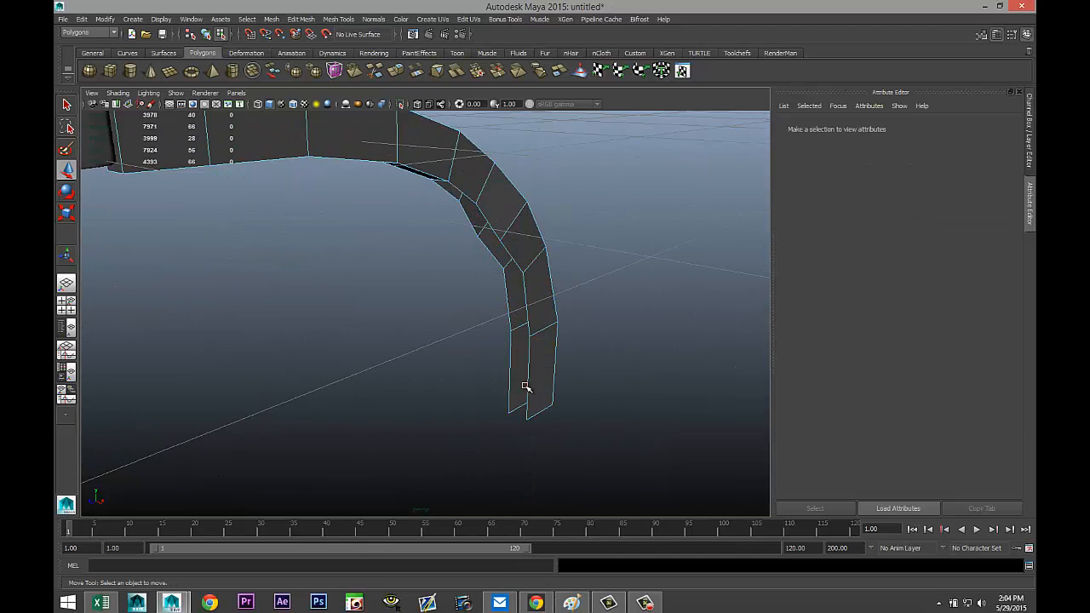
pyautogui.click(528, 388)
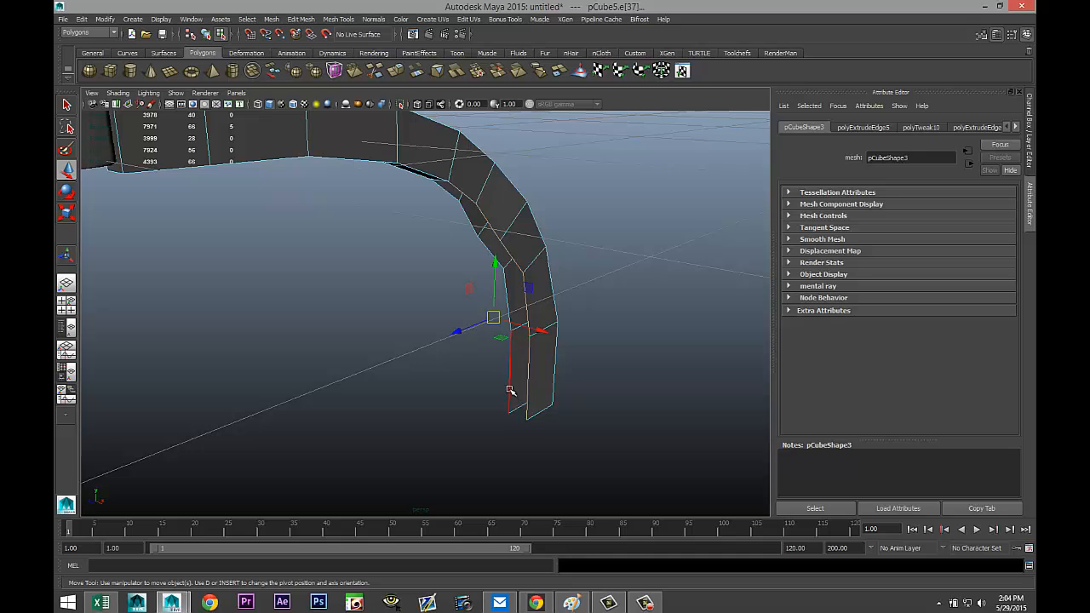
pyautogui.keyDown('shift'); pyautogui.click(540, 415); pyautogui.keyUp('shift')
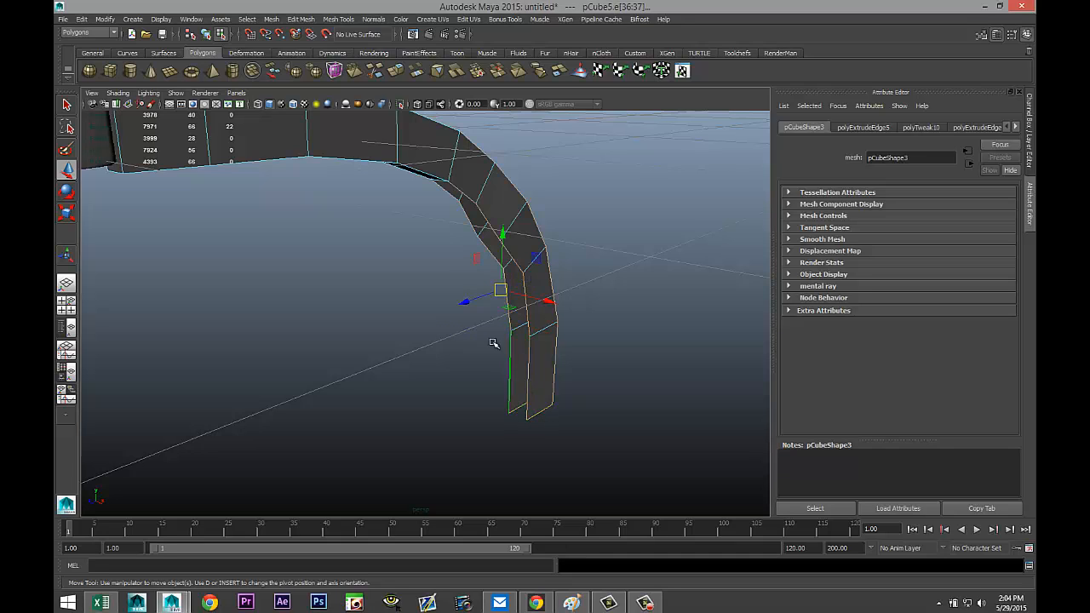
pyautogui.click(271, 20)
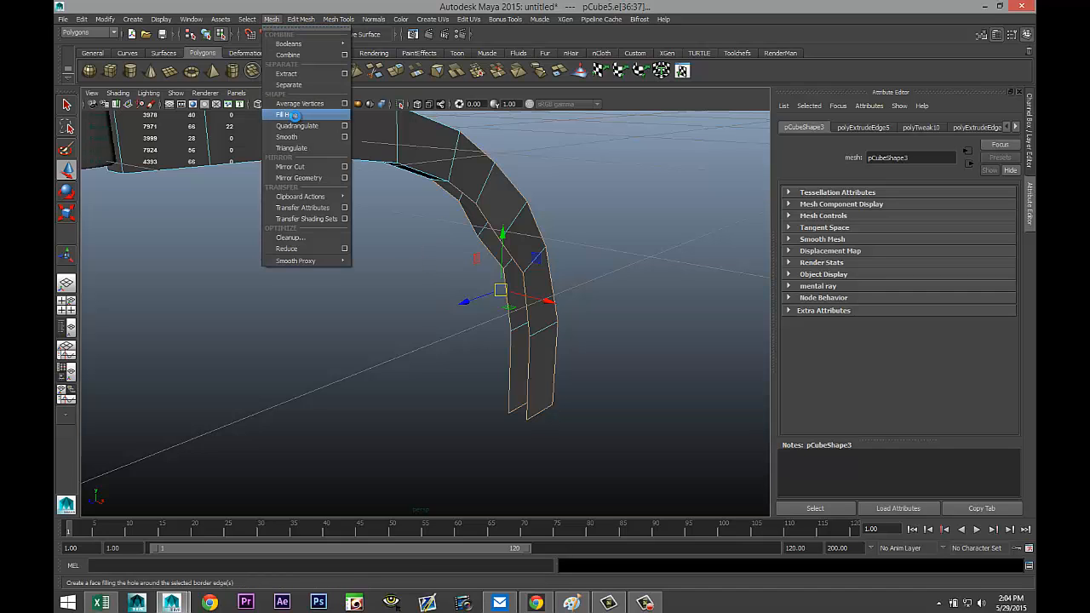
# - Fill the hole around the selected border edges of the curved ear piece
pyautogui.click(289, 115)
pyautogui.keyDown('alt'); pyautogui.moveTo(659, 440); pyautogui.dragTo(128, 387); pyautogui.keyUp('alt')
pyautogui.scroll(1, 601, 379)
pyautogui.scroll(-2, 602, 380)
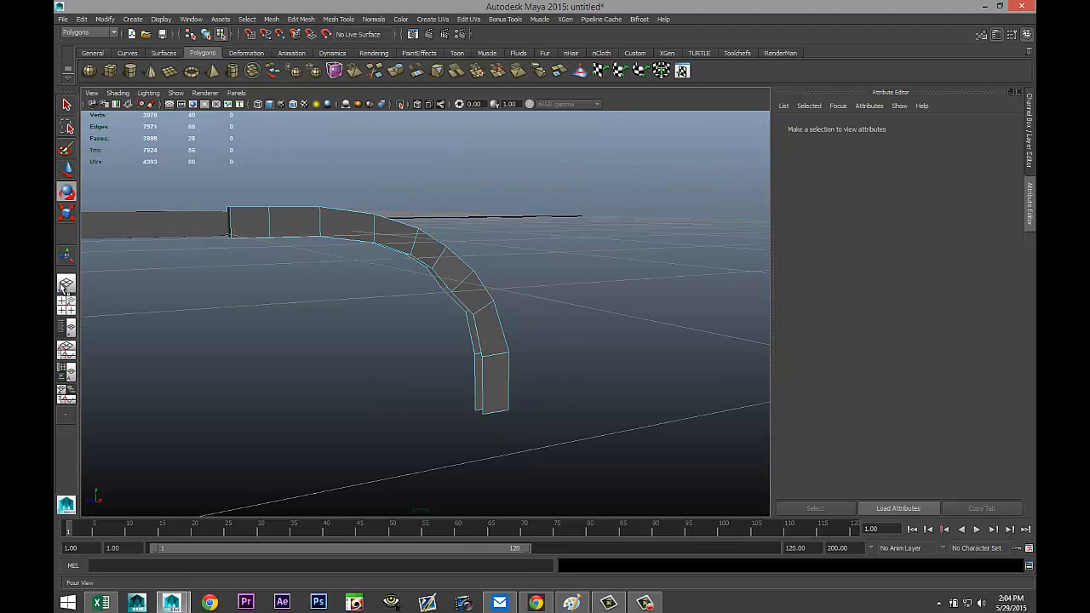
# - In the side view, delete the faces along the lower portion of the ear piece's curve, down to its tip
pyautogui.click(65, 284)
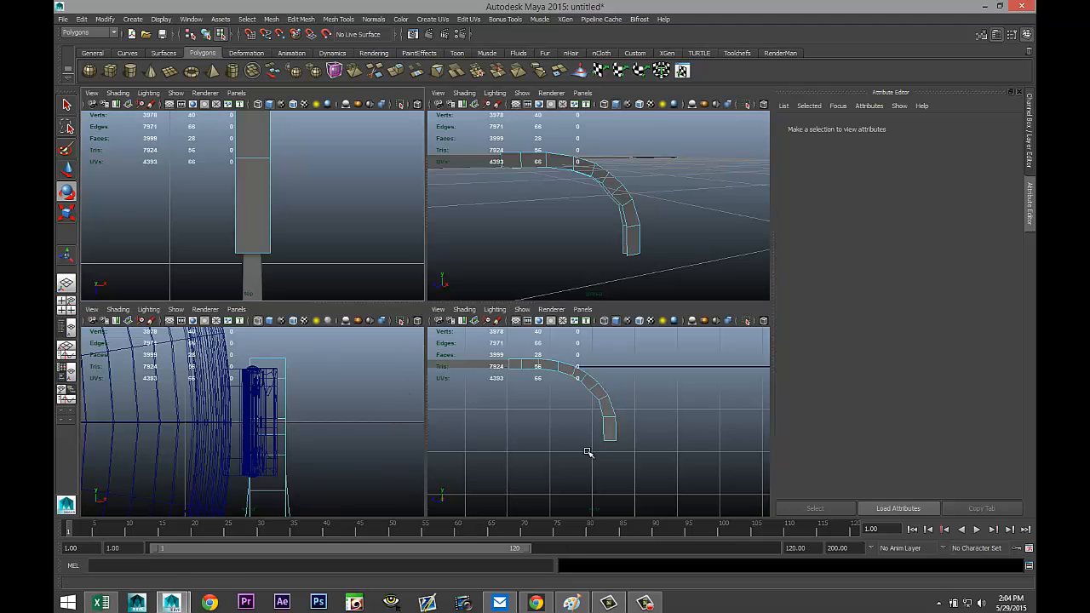
pyautogui.press('space')
pyautogui.scroll(-3, 564, 417)
pyautogui.scroll(4, 572, 417)
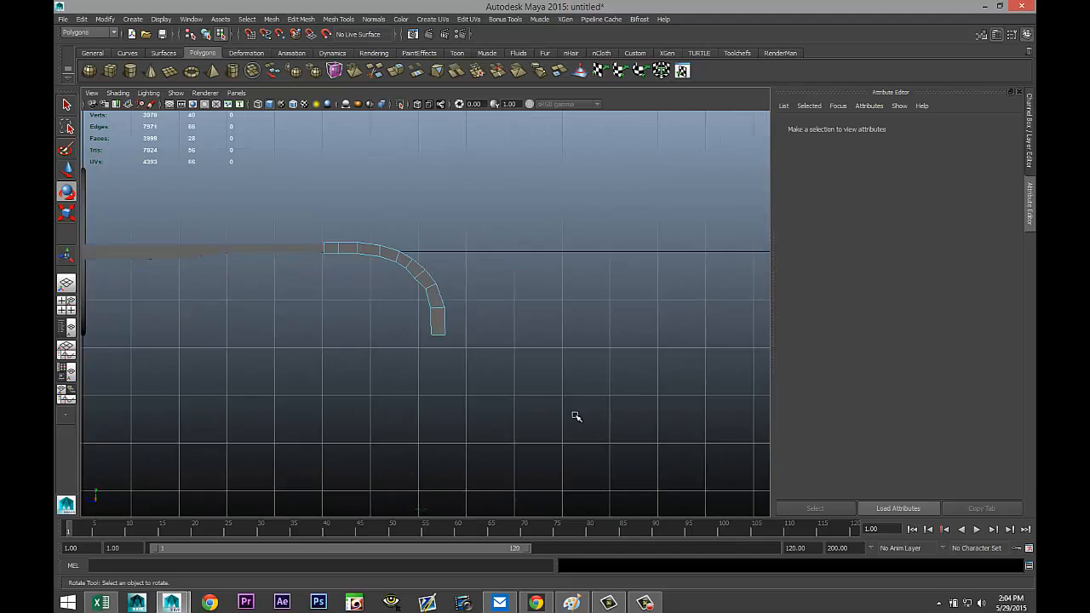
pyautogui.scroll(2, 537, 371)
pyautogui.keyDown('alt'); pyautogui.moveTo(501, 378); pyautogui.dragTo(529, 433, button='middle'); pyautogui.keyUp('alt')
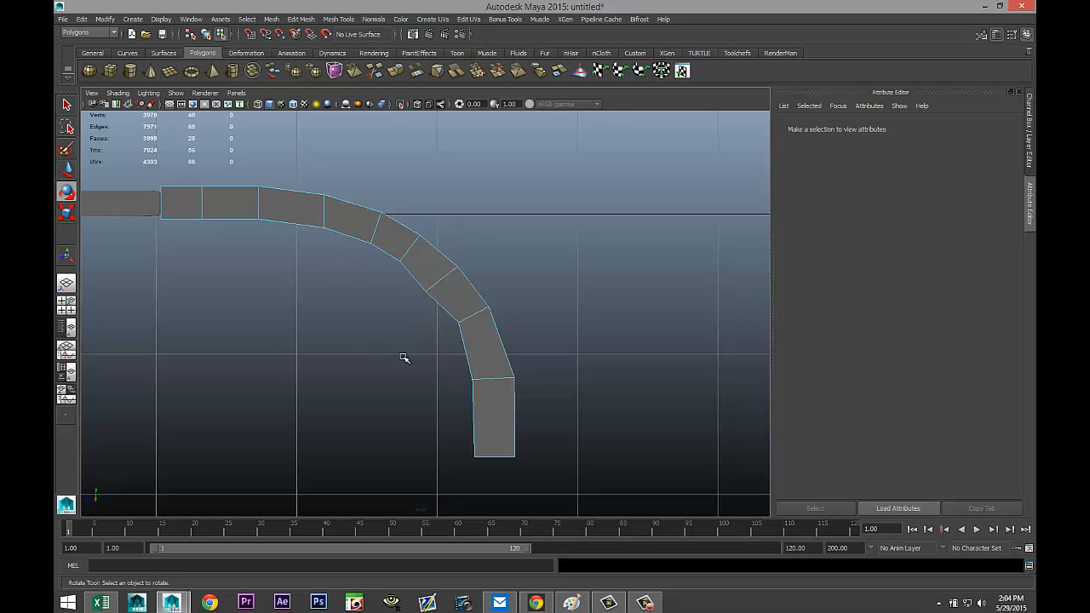
pyautogui.rightClick(457, 293)
pyautogui.moveTo(461, 306); pyautogui.dragTo(456, 320, button='right')
pyautogui.moveTo(396, 186); pyautogui.dragTo(454, 332)
pyautogui.moveTo(462, 369); pyautogui.dragTo(599, 512)
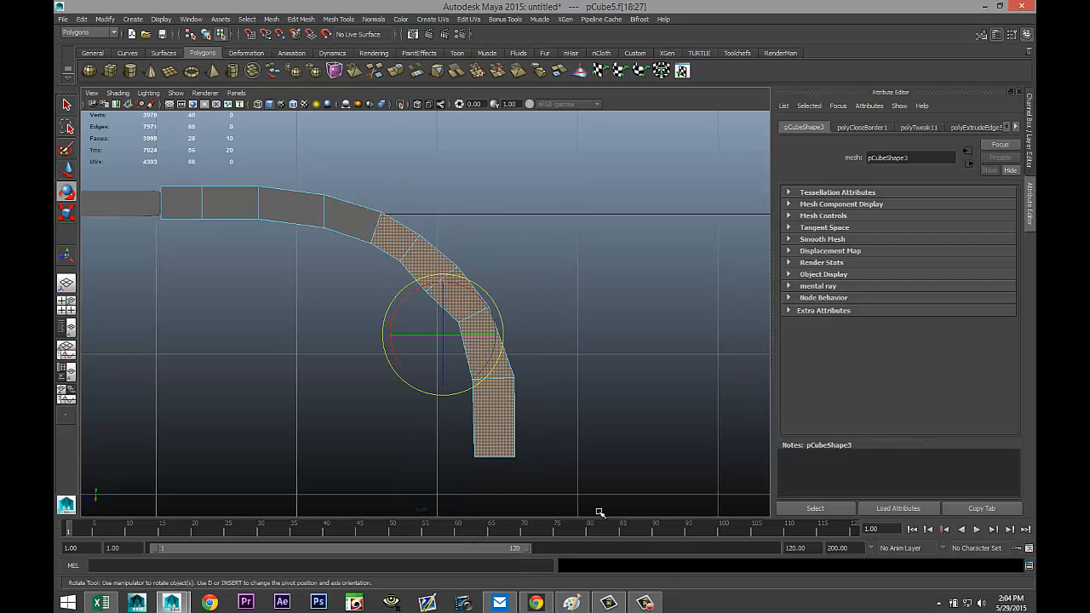
pyautogui.press('Delete')
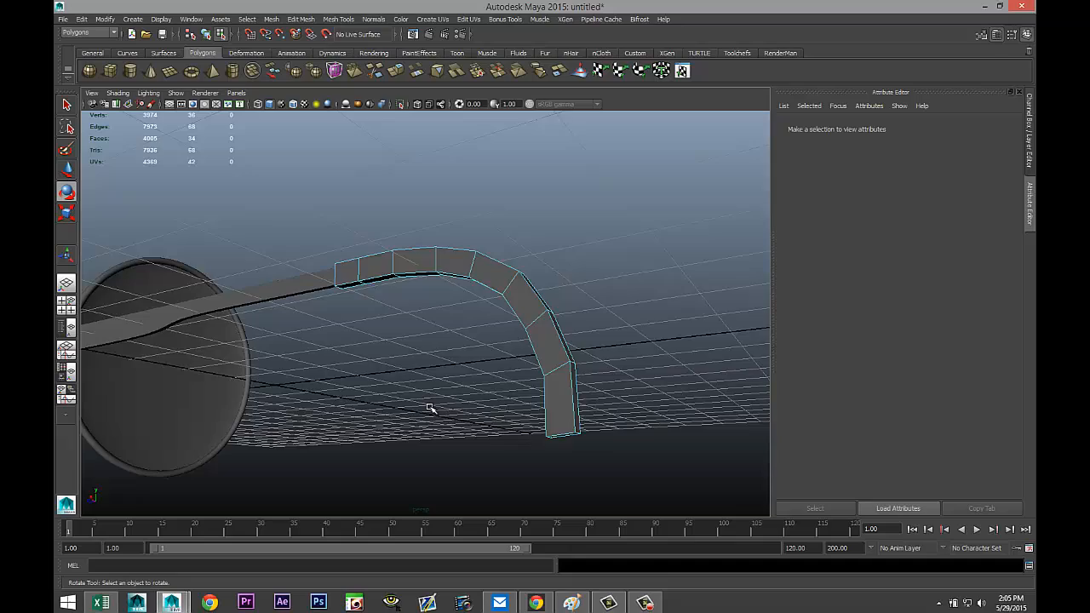
# - Inspect the rebuilt ear piece in smooth preview, then return it to unsmoothed display
pyautogui.scroll(3, 430, 407)
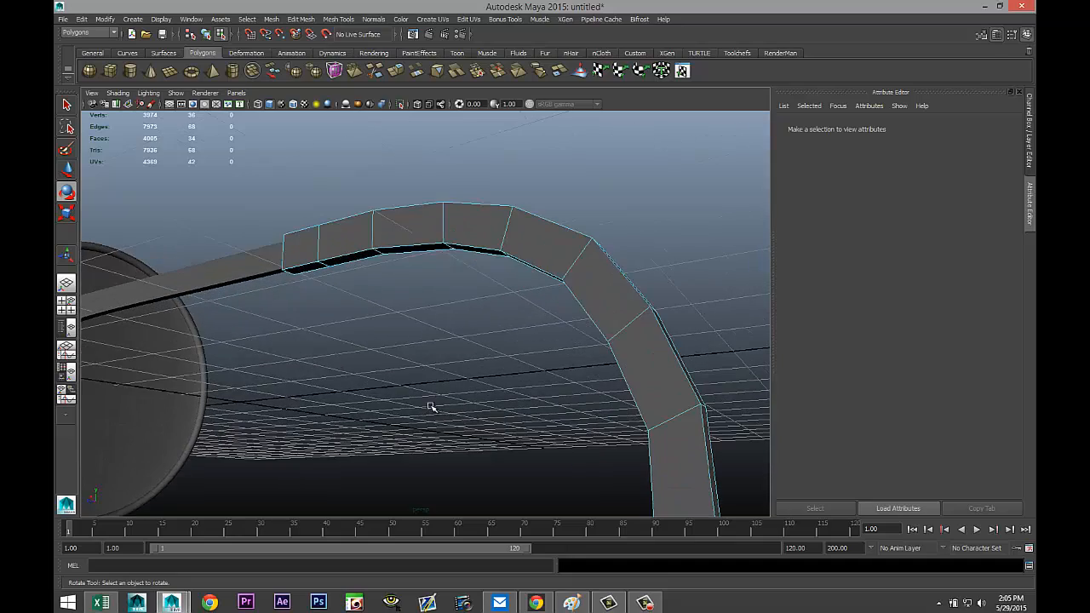
pyautogui.keyDown('alt'); pyautogui.moveTo(503, 389); pyautogui.dragTo(506, 362); pyautogui.keyUp('alt')
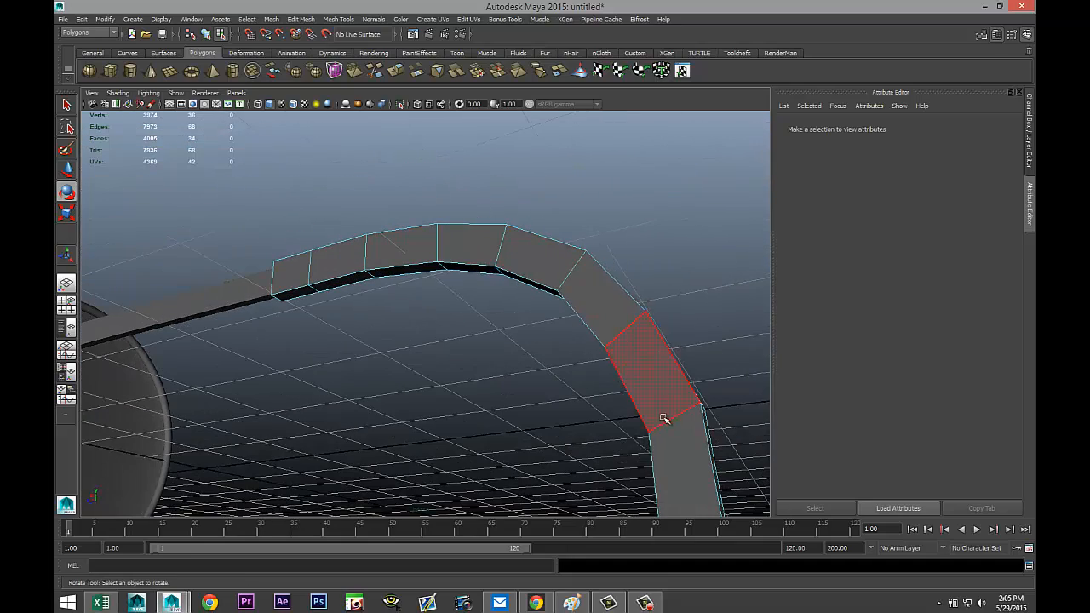
pyautogui.keyDown('alt'); pyautogui.moveTo(605, 398); pyautogui.dragTo(569, 443); pyautogui.keyUp('alt')
pyautogui.keyDown('alt'); pyautogui.moveTo(499, 414); pyautogui.dragTo(516, 450); pyautogui.keyUp('alt')
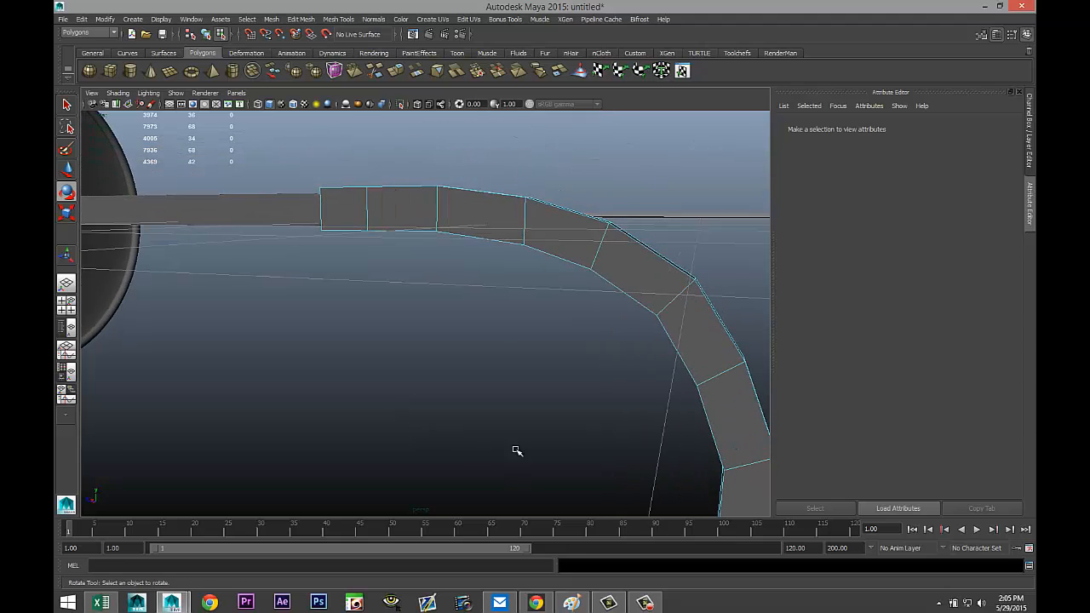
pyautogui.moveTo(522, 213); pyautogui.dragTo(569, 200, button='right')
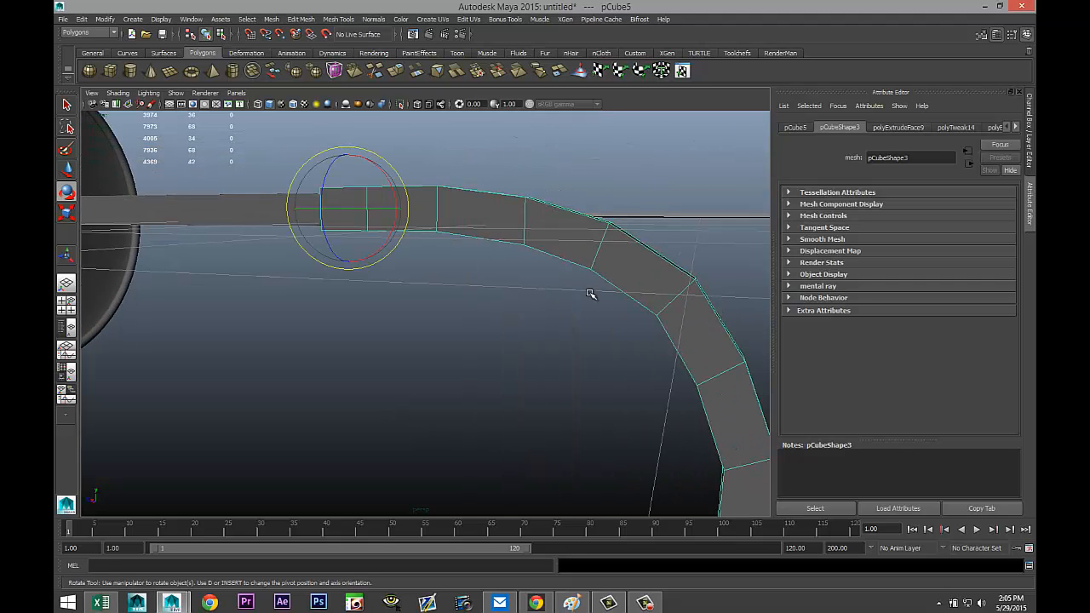
pyautogui.press('3')
pyautogui.click(545, 319)
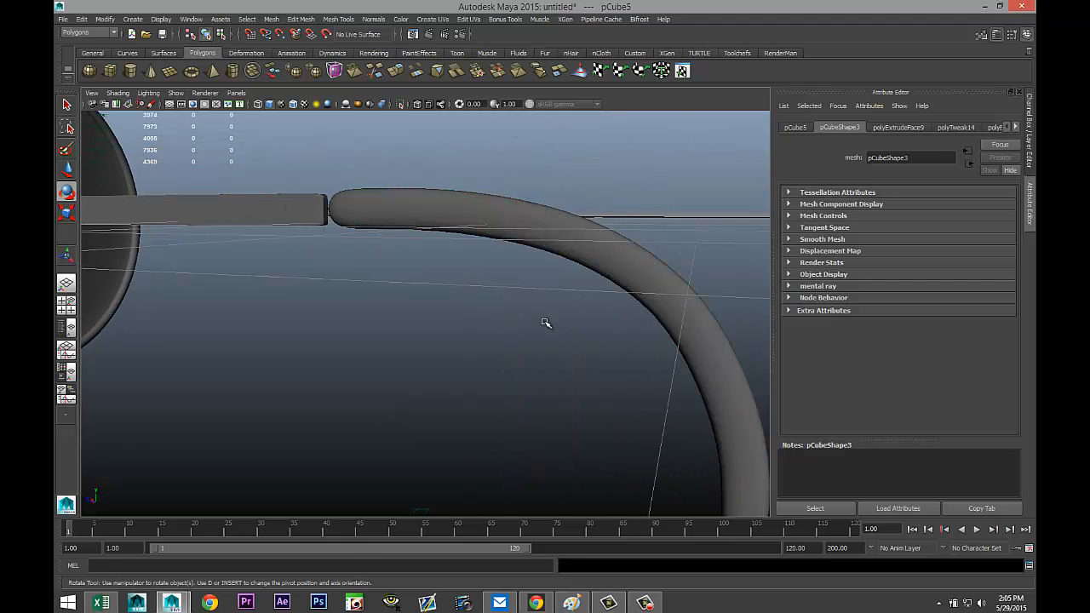
pyautogui.keyDown('alt'); pyautogui.moveTo(545, 318); pyautogui.dragTo(539, 353); pyautogui.keyUp('alt')
pyautogui.scroll(4, 540, 373)
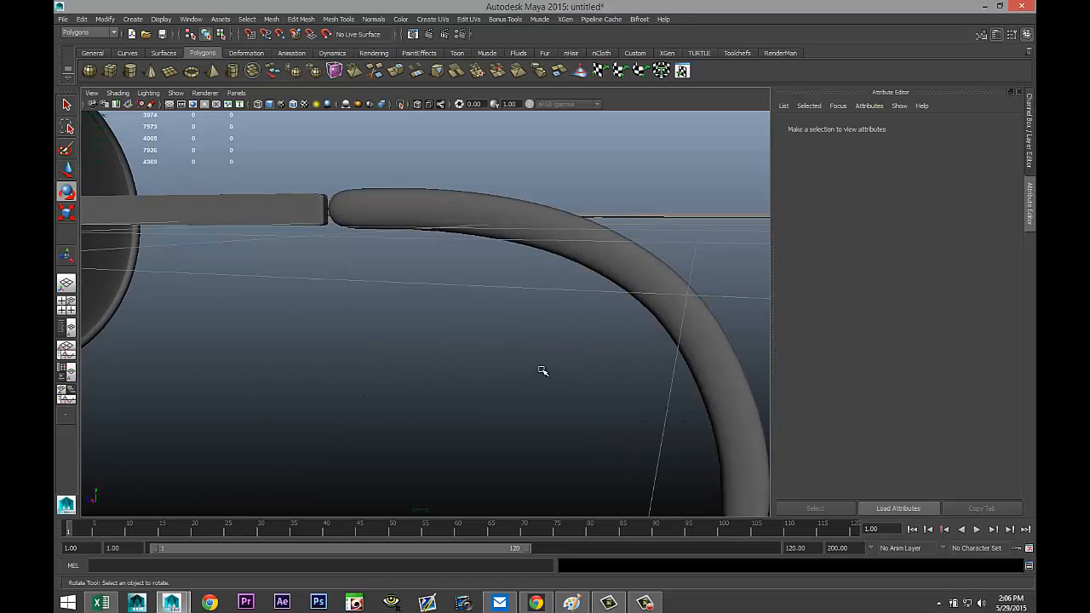
pyautogui.click(502, 240)
pyautogui.press('1')
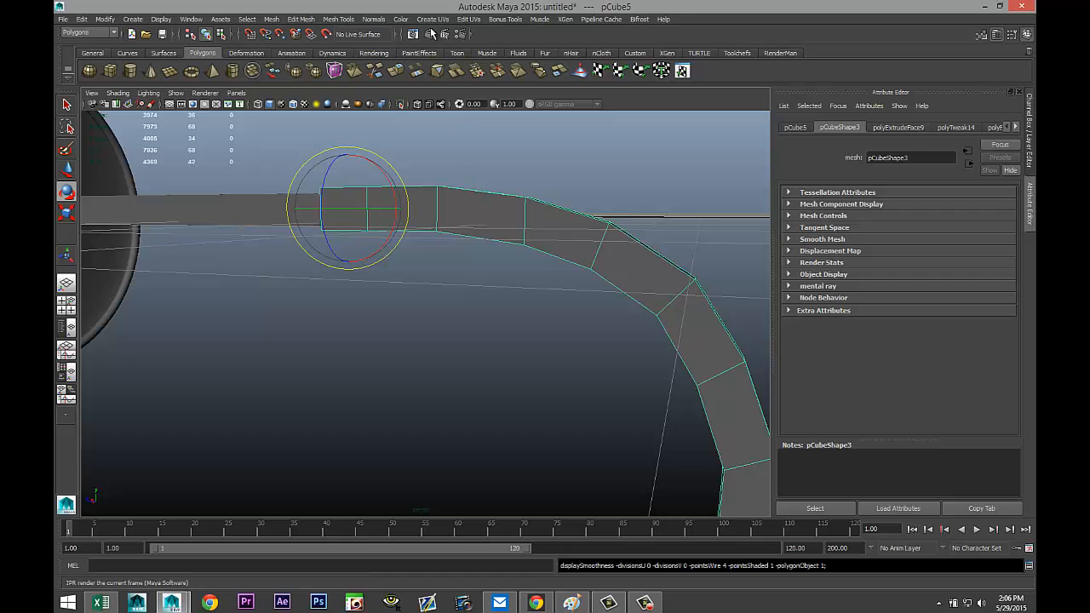
# - Insert one edge loop close to each end of the ear piece to hold its end shapes
pyautogui.click(338, 19)
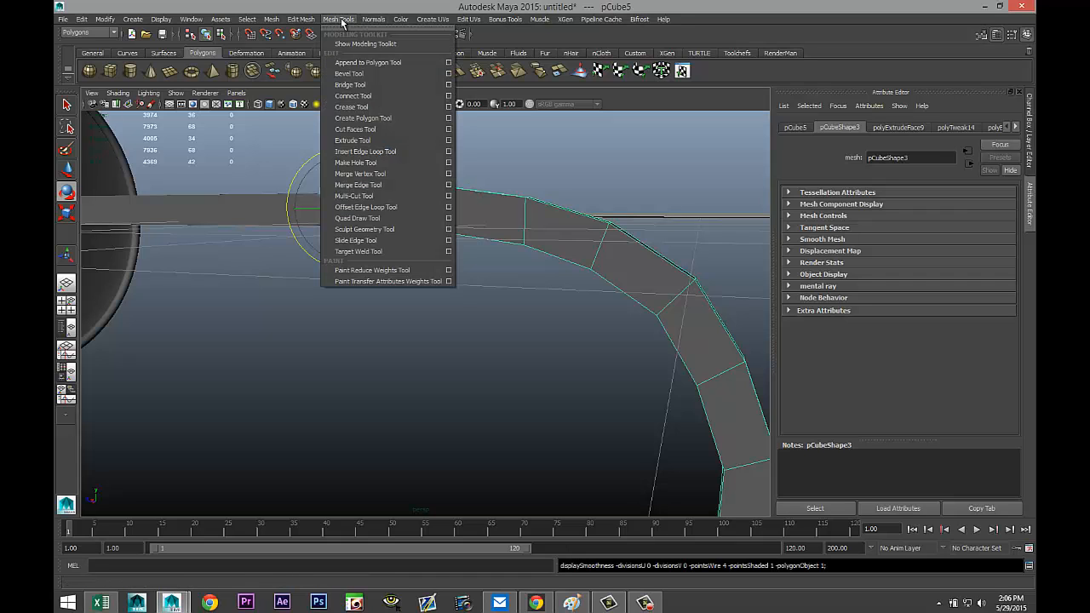
pyautogui.click(391, 153)
pyautogui.moveTo(306, 383)
pyautogui.keyDown('alt'); pyautogui.mouseDown()
pyautogui.moveTo(348, 384)
pyautogui.moveTo(323, 369)
pyautogui.mouseUp(); pyautogui.keyUp('alt')
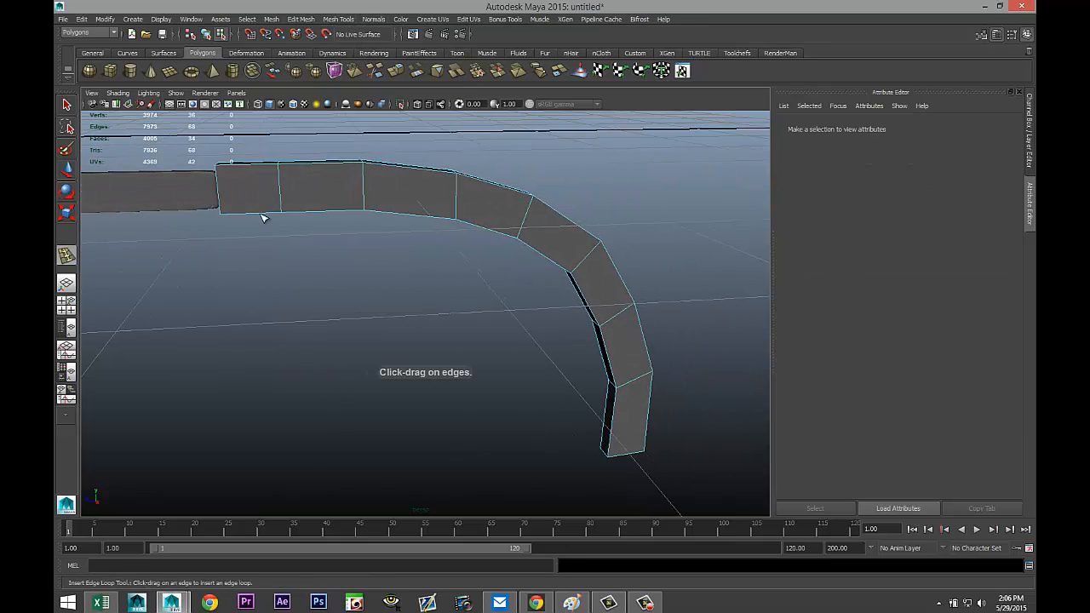
pyautogui.click(221, 169)
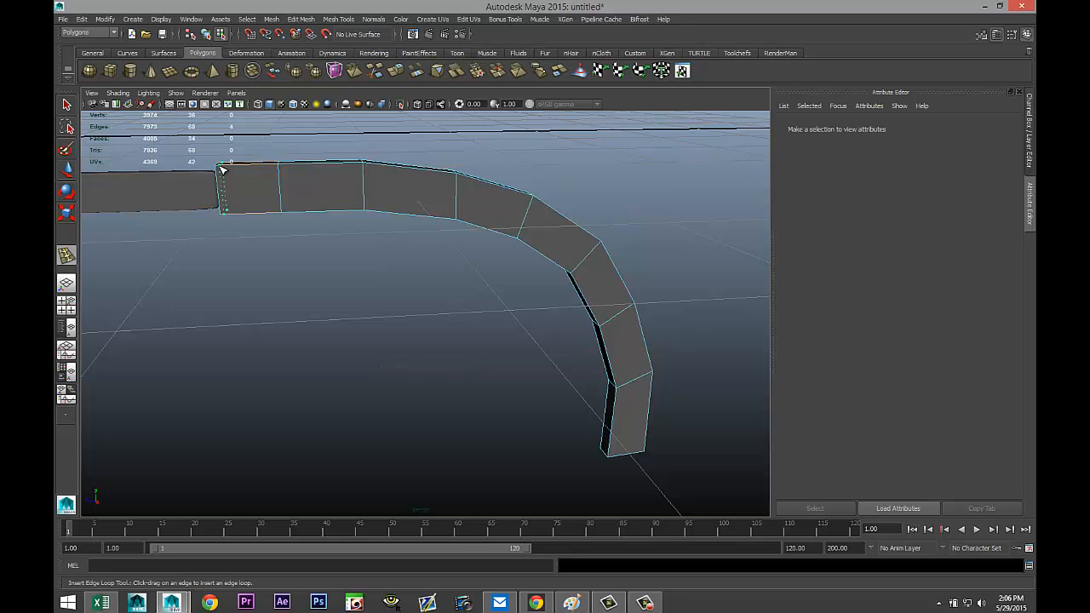
pyautogui.click(646, 451)
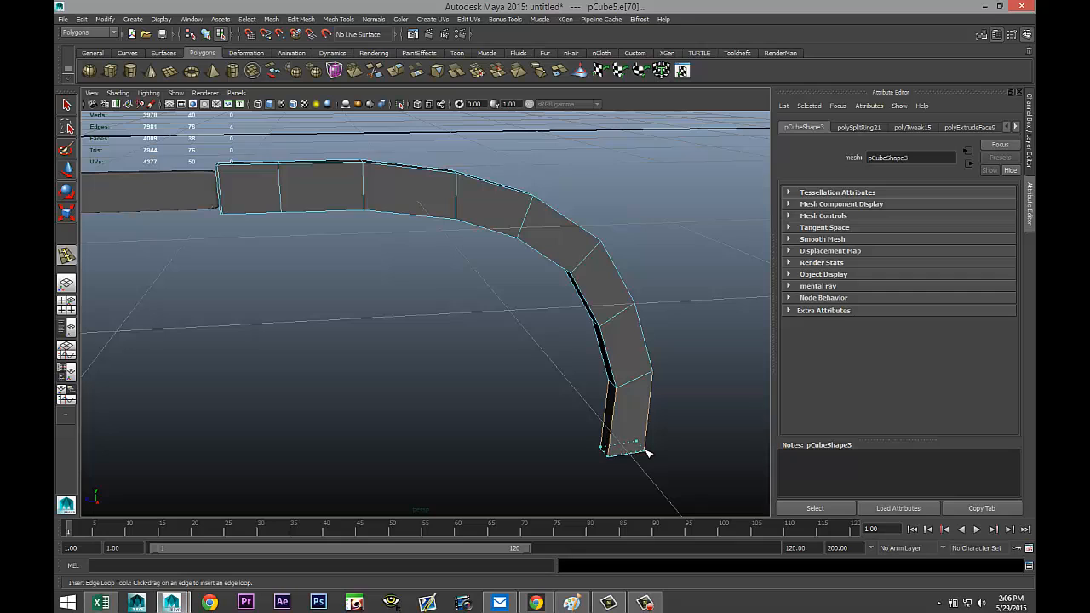
pyautogui.press('q')
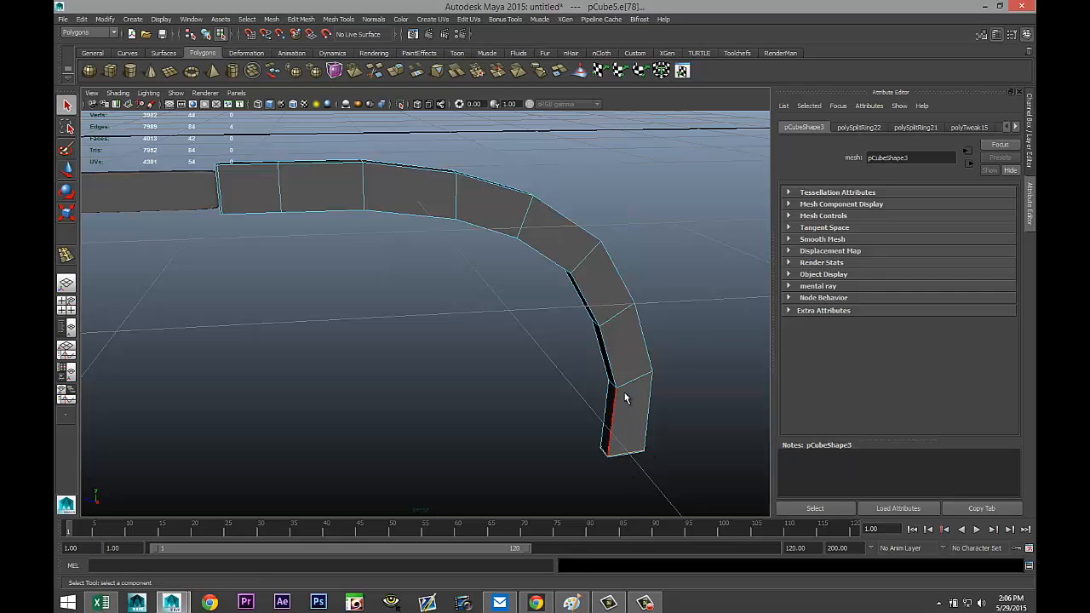
# - Return the ear piece to object mode, display it in smooth preview and check how it fits the glasses arm
pyautogui.moveTo(625, 324); pyautogui.dragTo(672, 312, button='right')
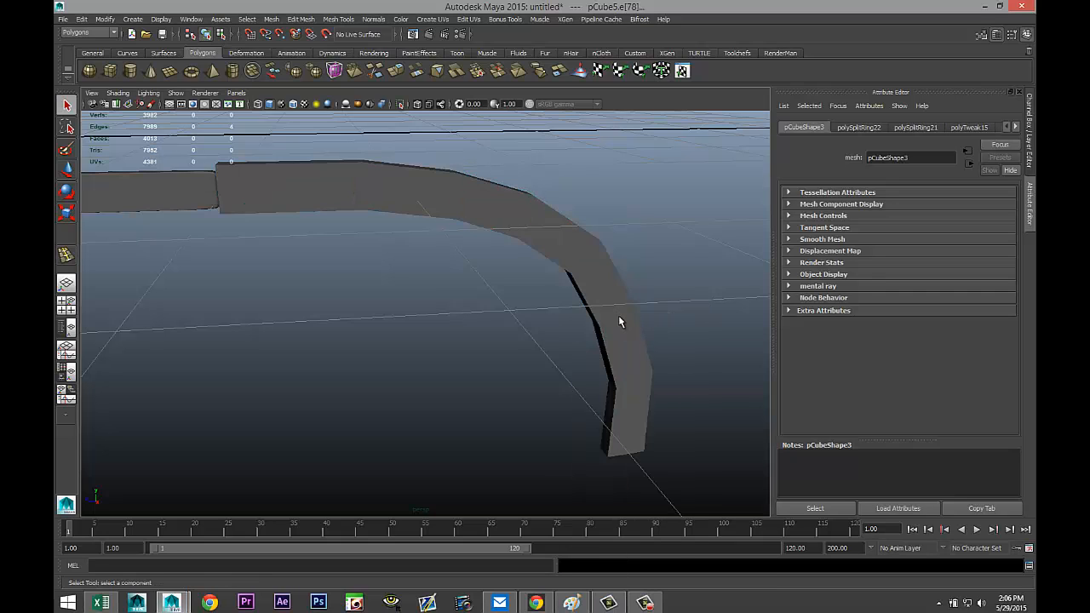
pyautogui.click(450, 360)
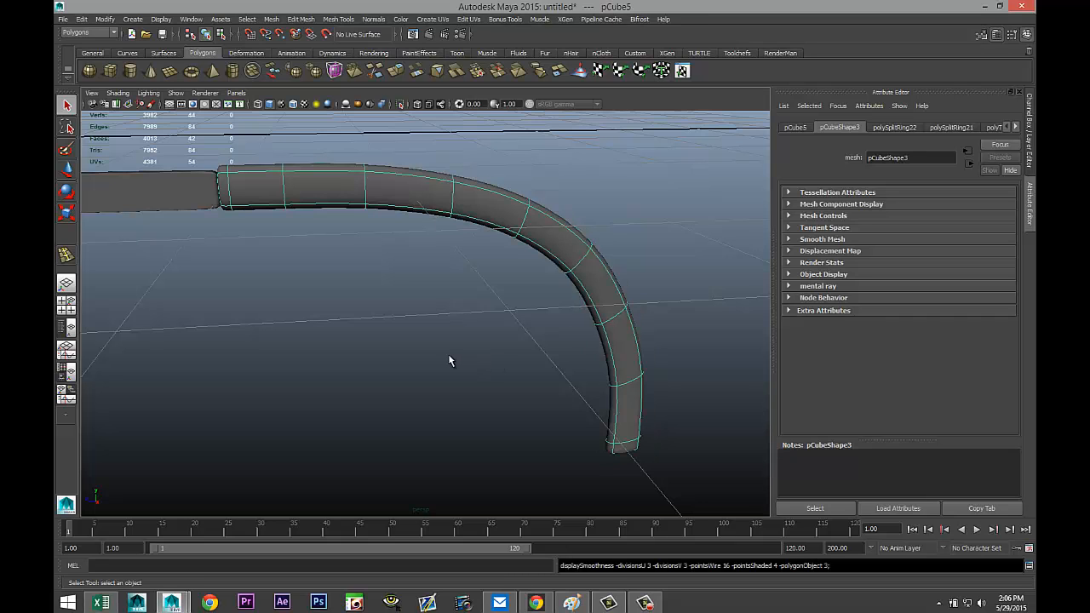
pyautogui.scroll(-8, 412, 383)
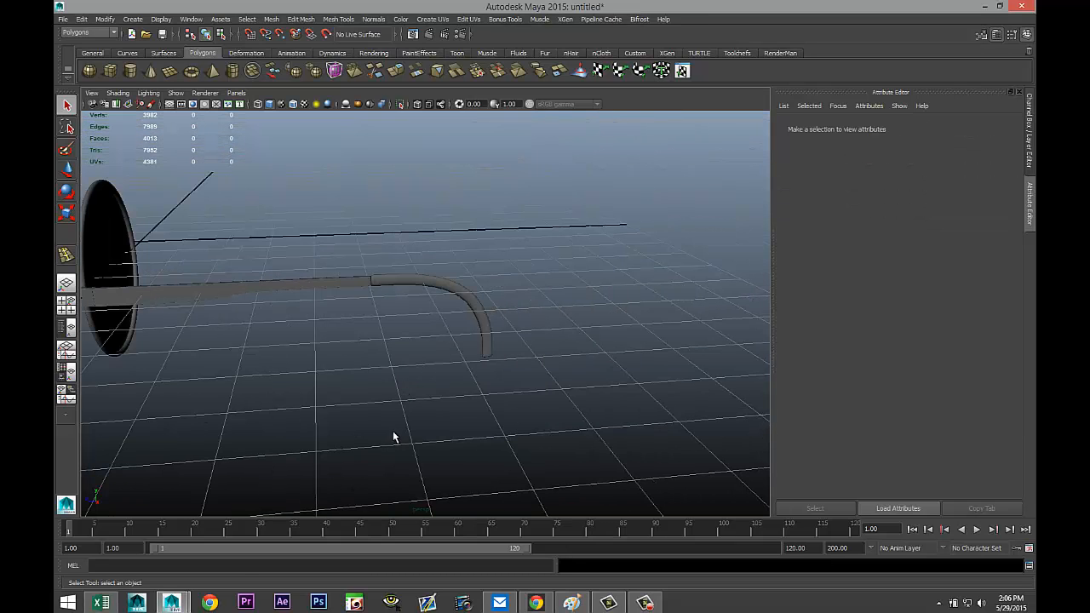
pyautogui.keyDown('alt'); pyautogui.moveTo(336, 422); pyautogui.dragTo(464, 448); pyautogui.keyUp('alt')
pyautogui.keyDown('alt'); pyautogui.moveTo(469, 437); pyautogui.dragTo(479, 425, button='middle'); pyautogui.keyUp('alt')
pyautogui.keyDown('alt'); pyautogui.moveTo(479, 425); pyautogui.dragTo(482, 351); pyautogui.keyUp('alt')
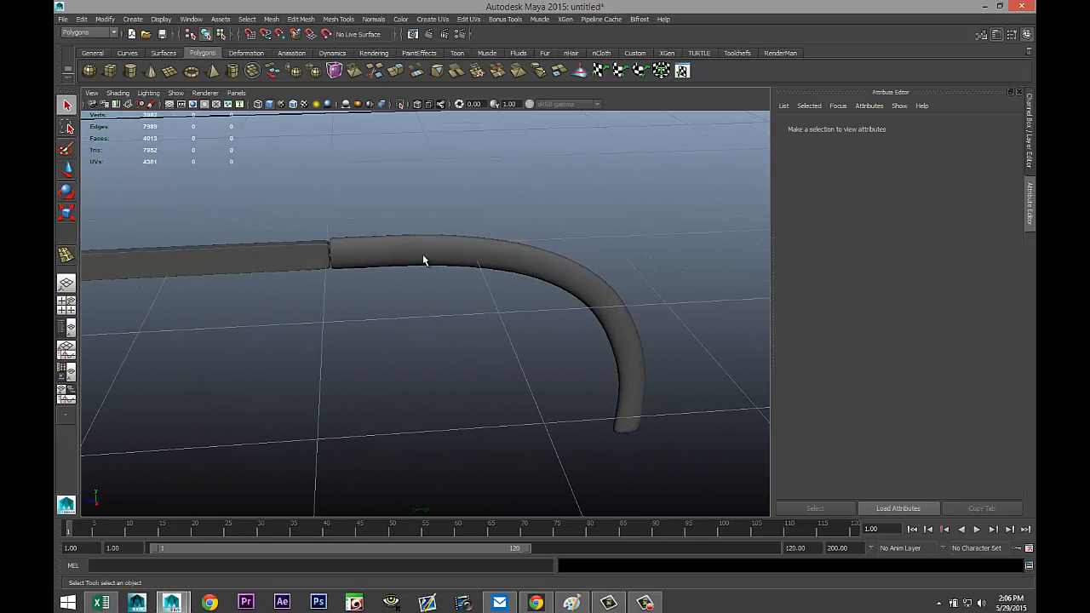
# - Move the ear piece slightly along the Z axis toward the straight glasses arm
pyautogui.click(419, 266)
pyautogui.press('w')
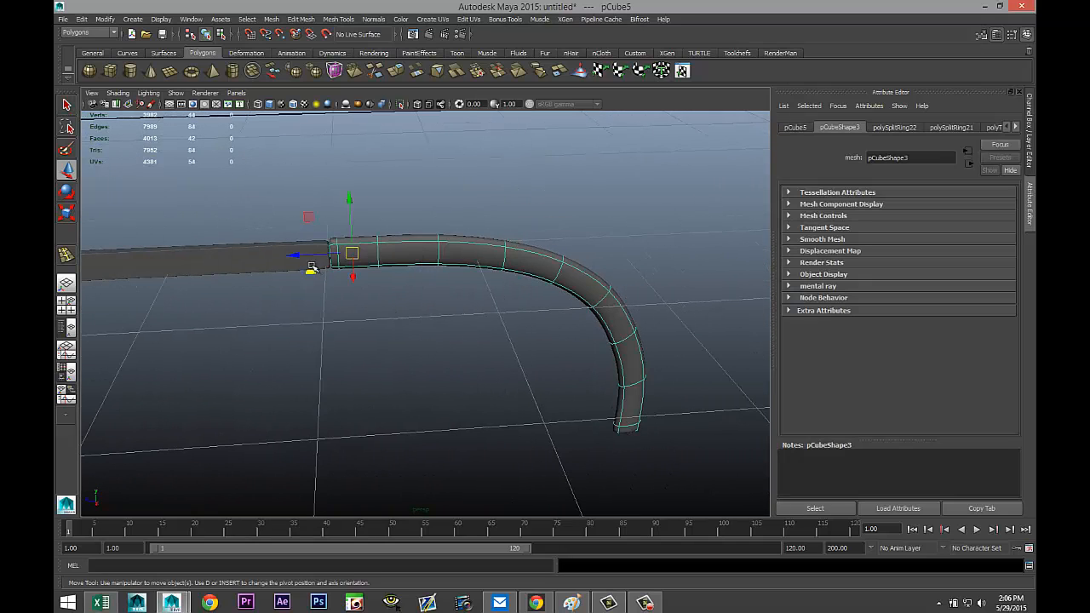
pyautogui.moveTo(295, 255); pyautogui.dragTo(296, 256)
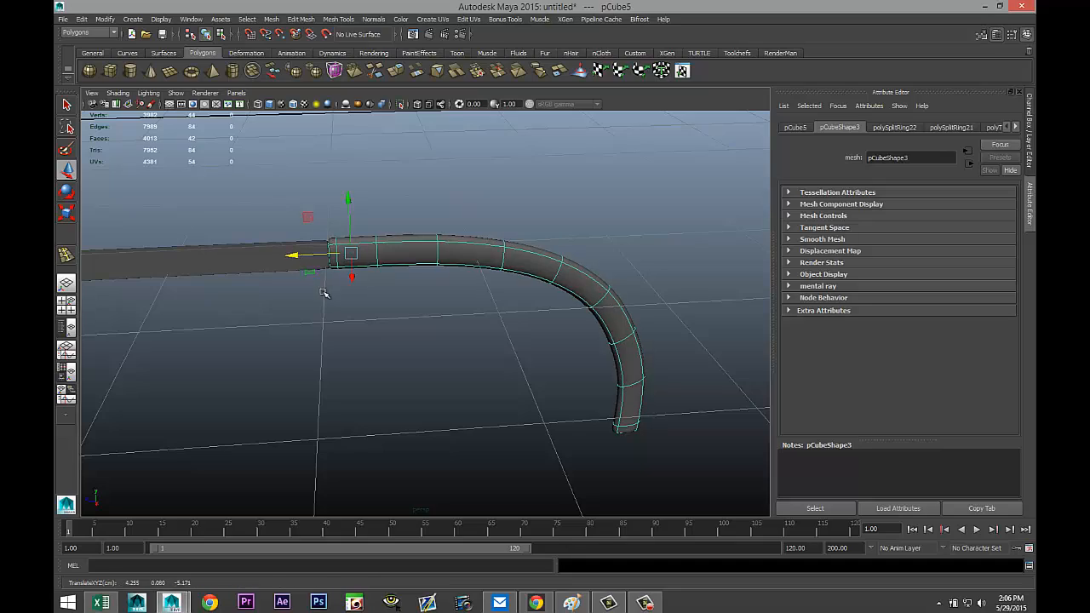
pyautogui.scroll(-7, 349, 341)
pyautogui.keyDown('alt'); pyautogui.moveTo(383, 450); pyautogui.dragTo(513, 430); pyautogui.keyUp('alt')
pyautogui.keyDown('alt'); pyautogui.moveTo(514, 431); pyautogui.dragTo(572, 382, button='middle'); pyautogui.keyUp('alt')
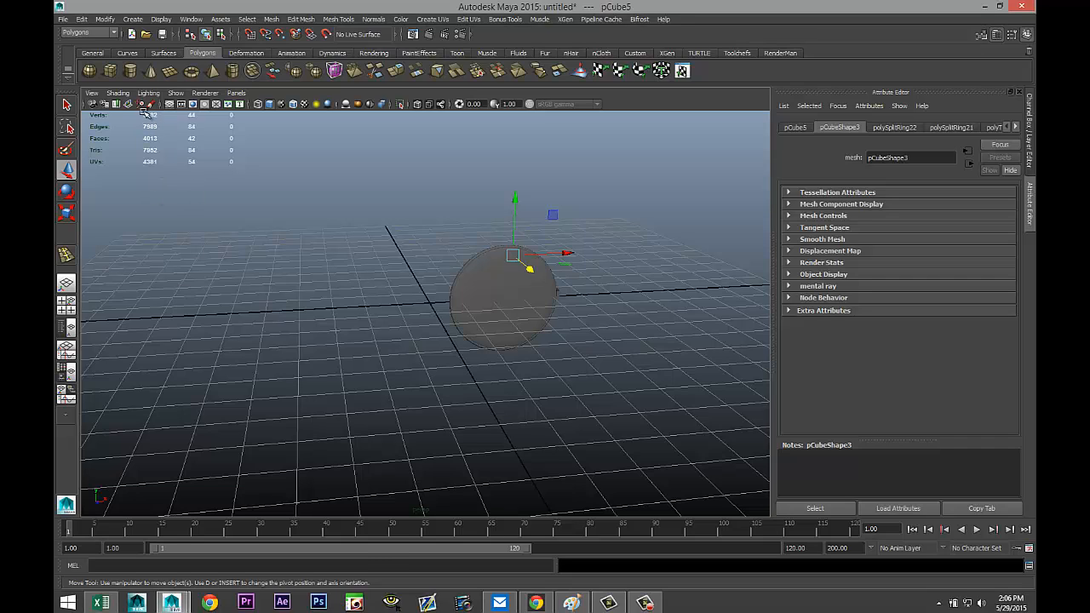
# - Create a small polygon cube on the grid and, in the top view, move it beside the lens's inner edge
pyautogui.click(109, 71)
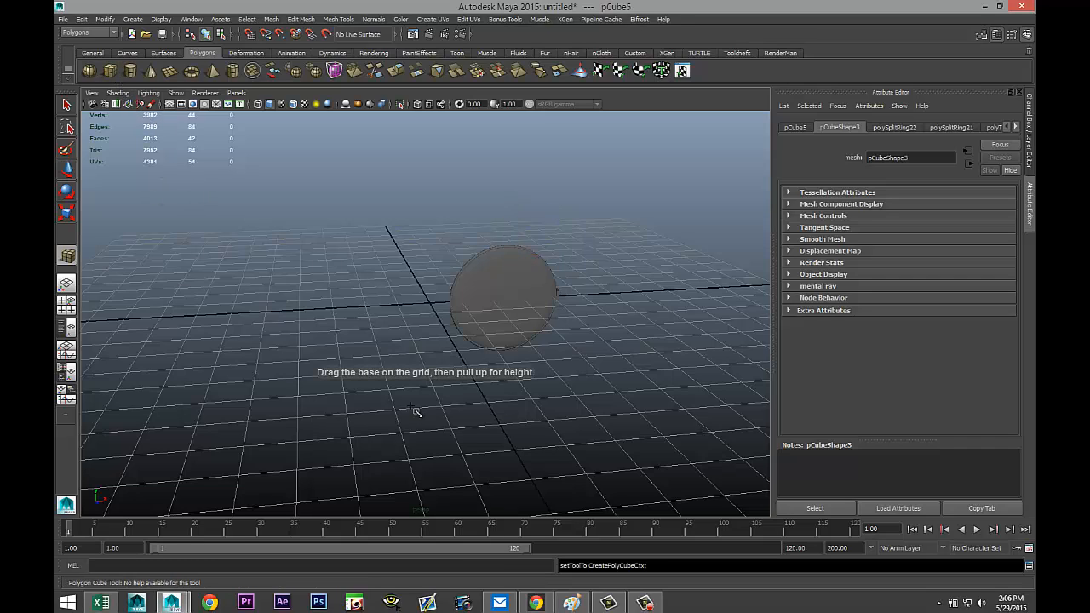
pyautogui.moveTo(432, 420); pyautogui.dragTo(409, 335)
pyautogui.click(71, 303)
pyautogui.press('space')
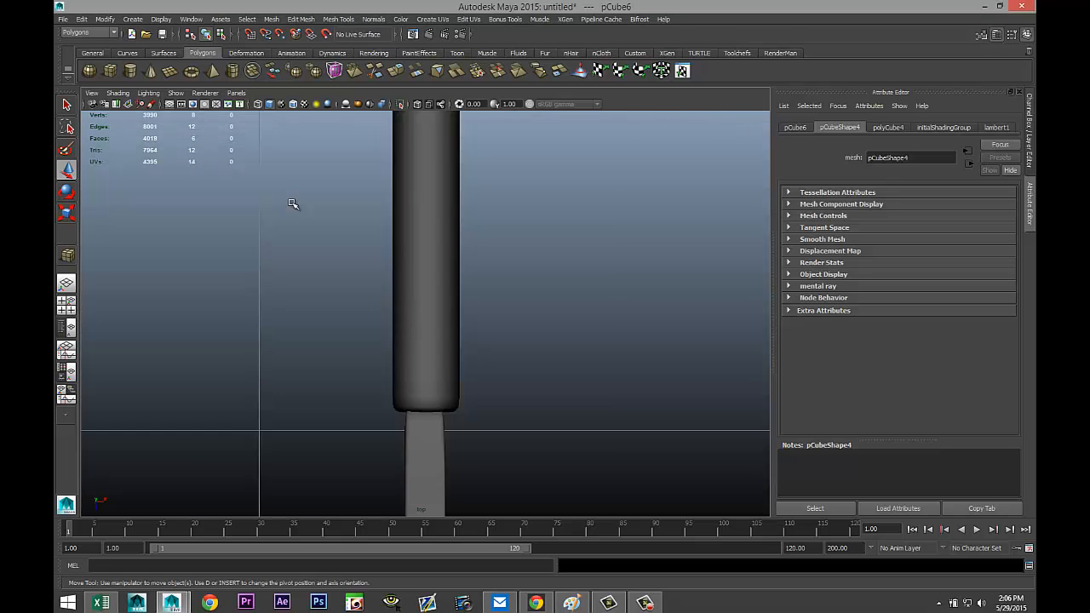
pyautogui.press('f')
pyautogui.scroll(-10, 375, 342)
pyautogui.scroll(3, 411, 371)
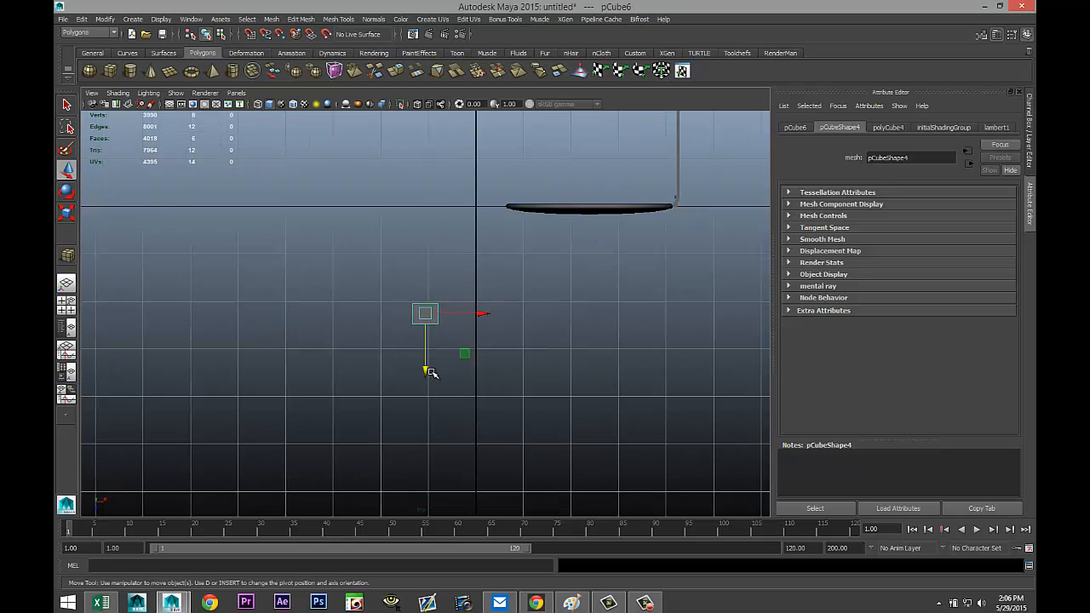
pyautogui.moveTo(426, 371); pyautogui.dragTo(430, 264)
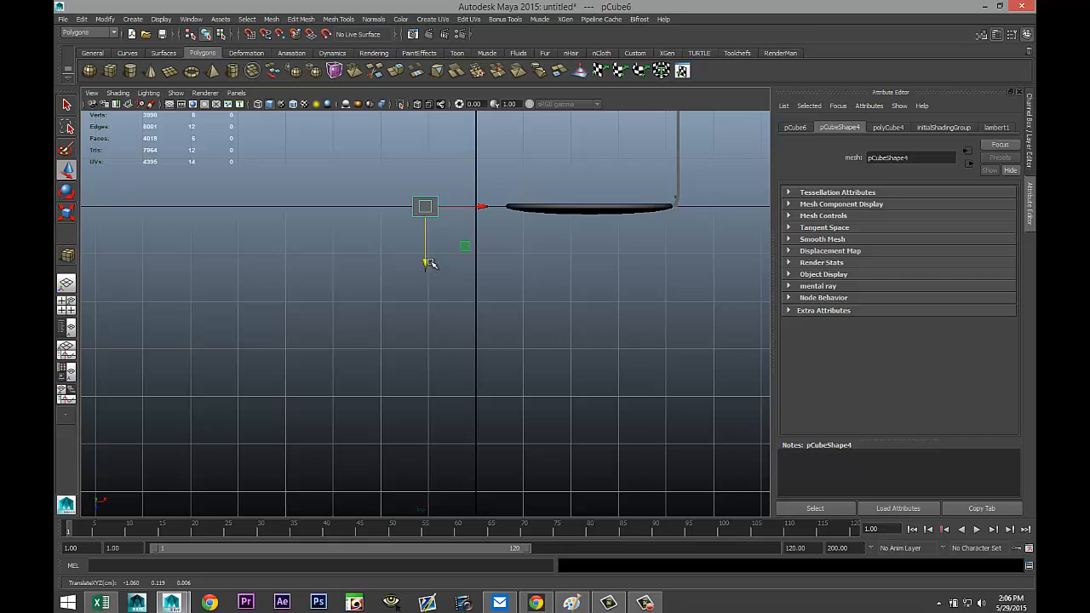
pyautogui.moveTo(481, 206); pyautogui.dragTo(537, 212)
# - Scale the cube thinner along Z and move it slightly forward of the lens line
pyautogui.press('r')
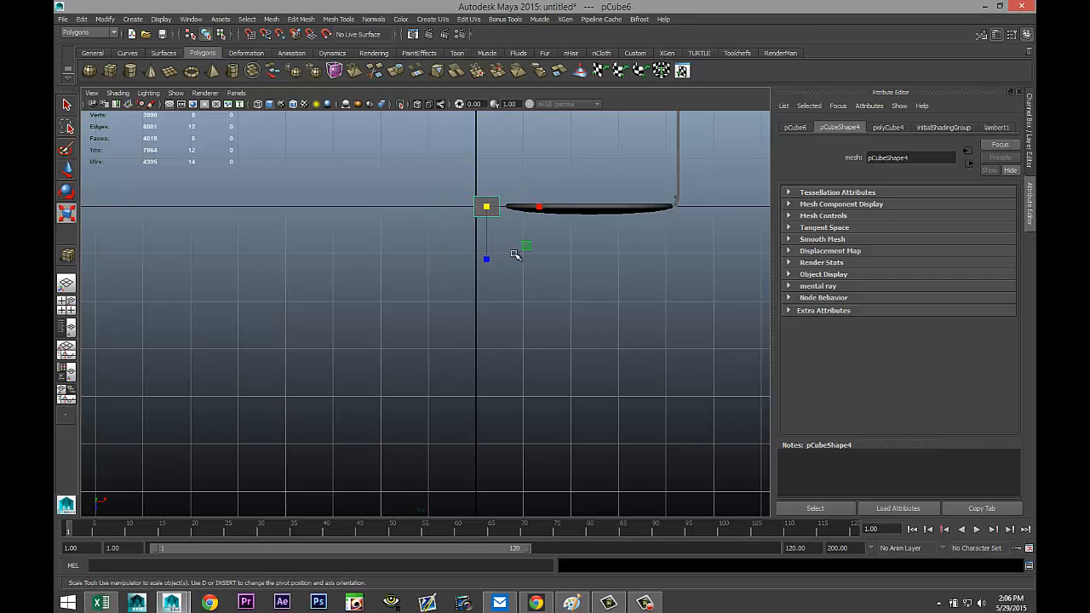
pyautogui.moveTo(486, 262)
pyautogui.mouseDown()
pyautogui.moveTo(489, 235)
pyautogui.moveTo(493, 244)
pyautogui.mouseUp()
pyautogui.press('w')
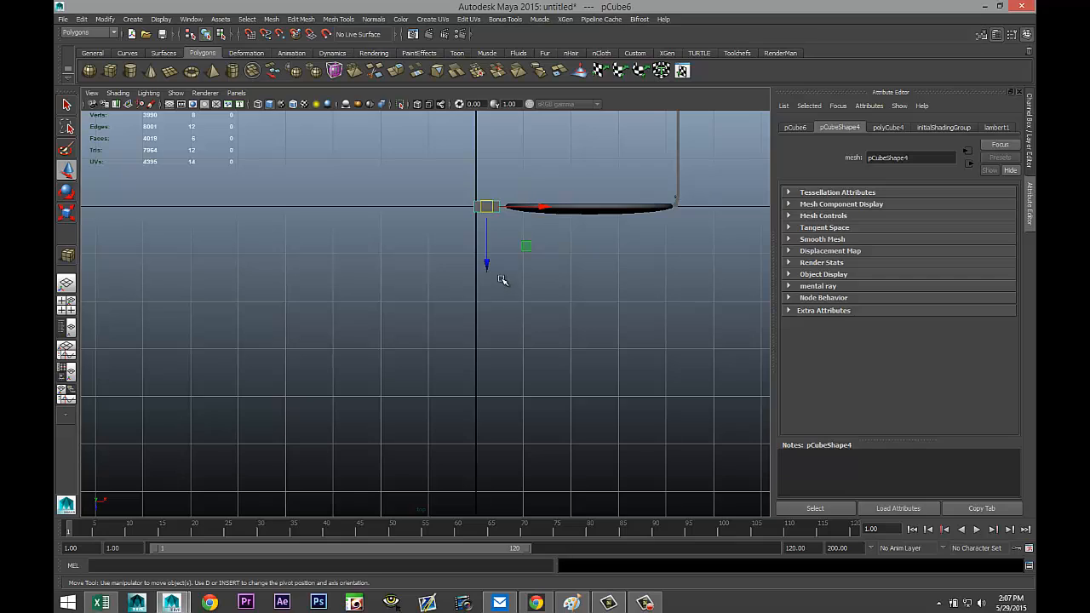
pyautogui.click(486, 264)
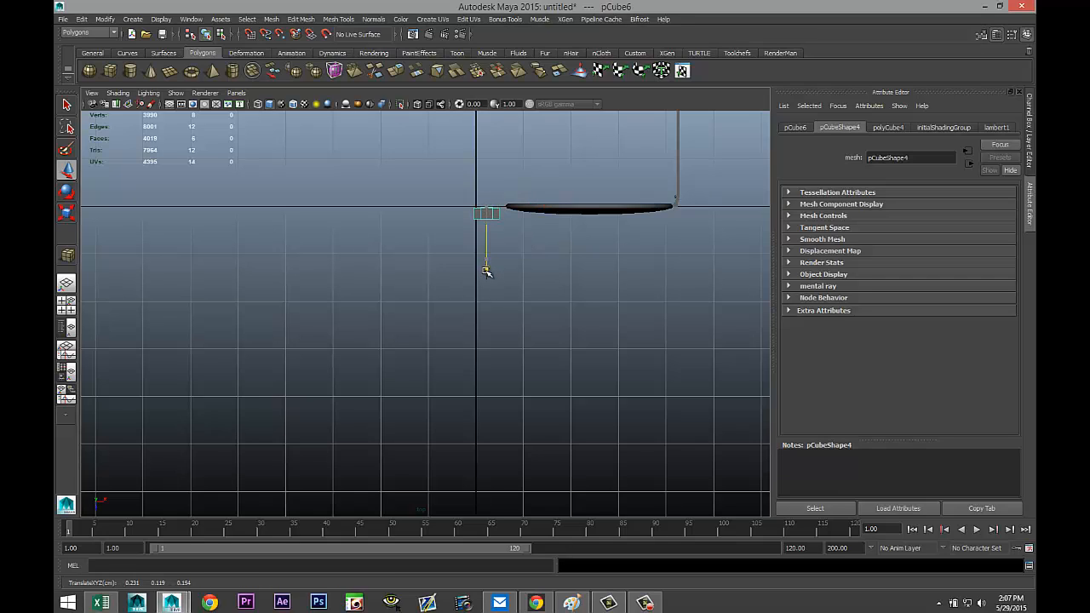
# - Delete the cube's end face on the center-line side, facing away from the lens
pyautogui.click(66, 306)
pyautogui.press('space')
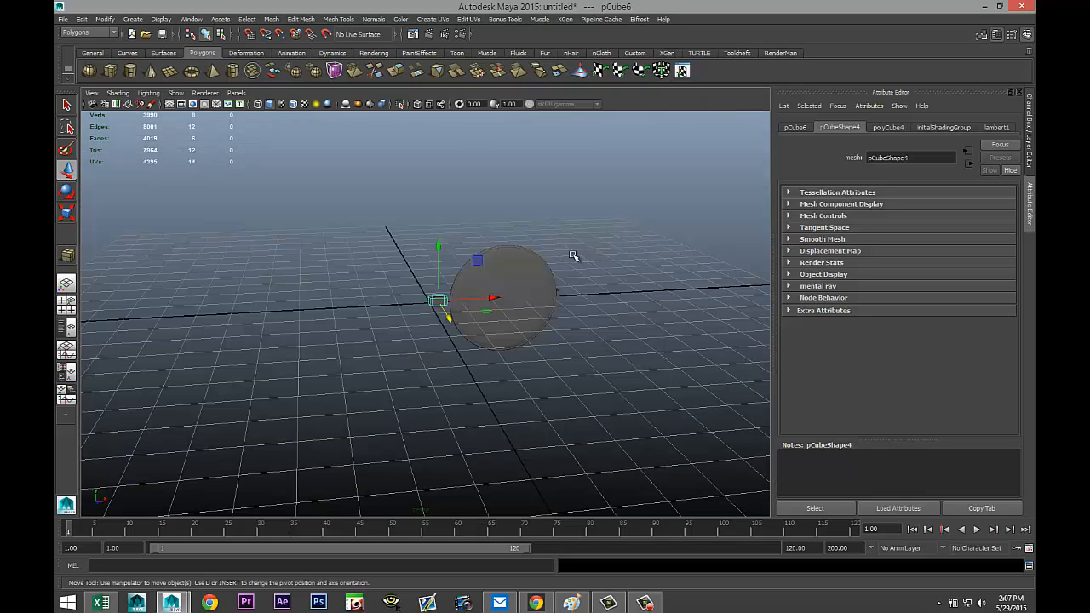
pyautogui.press('f')
pyautogui.scroll(-5, 498, 286)
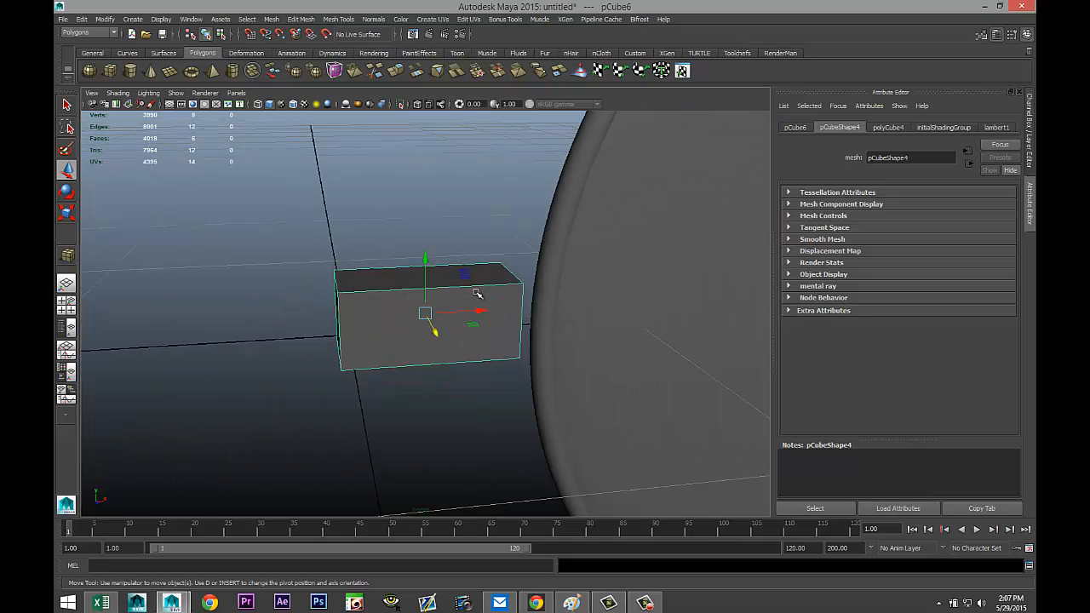
pyautogui.keyDown('alt'); pyautogui.moveTo(405, 306); pyautogui.dragTo(404, 335); pyautogui.keyUp('alt')
pyautogui.rightClick(392, 324)
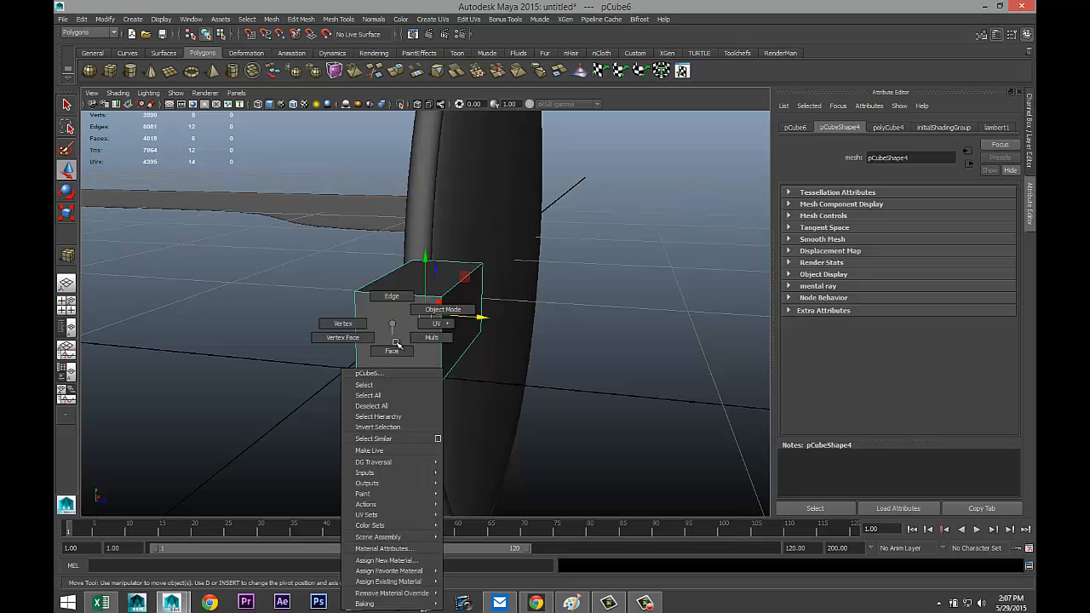
pyautogui.click(394, 350)
pyautogui.click(400, 340)
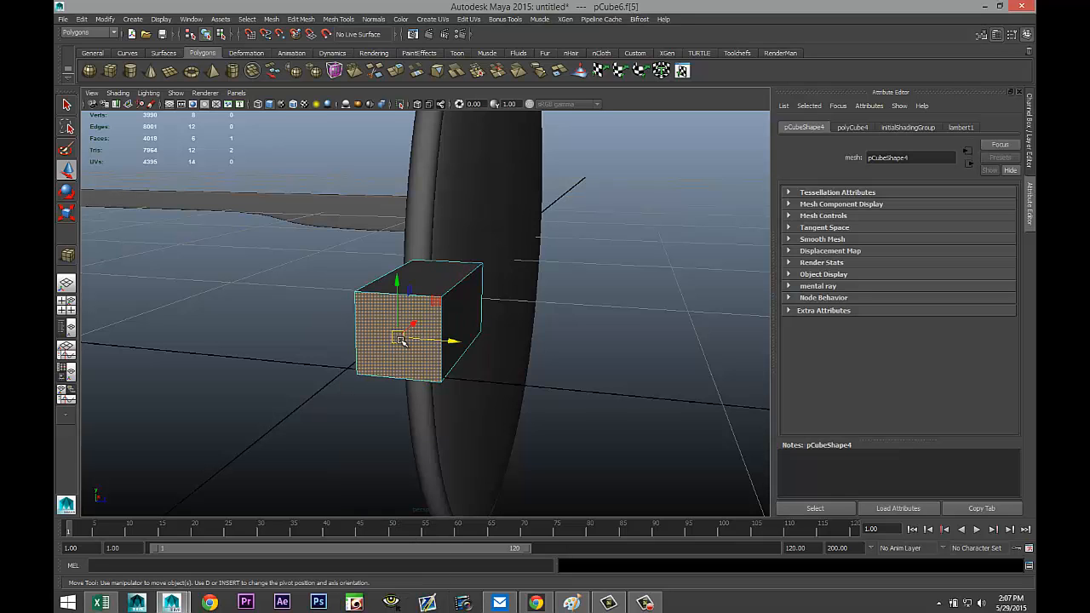
pyautogui.press('Delete')
# - Shorten the cube by moving the vertices of its lens-side end inward along X toward the center line
pyautogui.keyDown('alt'); pyautogui.moveTo(406, 341); pyautogui.dragTo(441, 340); pyautogui.keyUp('alt')
pyautogui.keyDown('alt'); pyautogui.moveTo(535, 360); pyautogui.dragTo(389, 388); pyautogui.keyUp('alt')
pyautogui.moveTo(377, 298); pyautogui.dragTo(343, 297, button='right')
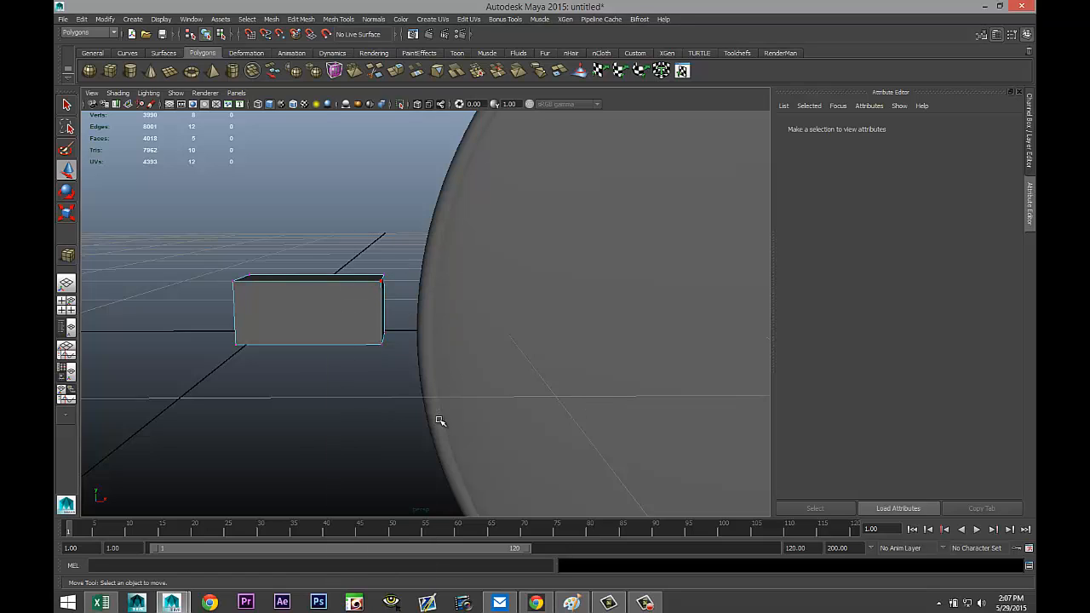
pyautogui.moveTo(440, 420); pyautogui.dragTo(440, 419)
pyautogui.moveTo(443, 308); pyautogui.dragTo(380, 313)
pyautogui.keyDown('alt'); pyautogui.moveTo(361, 384); pyautogui.dragTo(336, 341); pyautogui.keyUp('alt')
# - Extrude the cube's lens-side end face about 0.176 toward the lens and lower it about 0.015, working in the shaded front view
pyautogui.moveTo(322, 290); pyautogui.dragTo(322, 323, button='right')
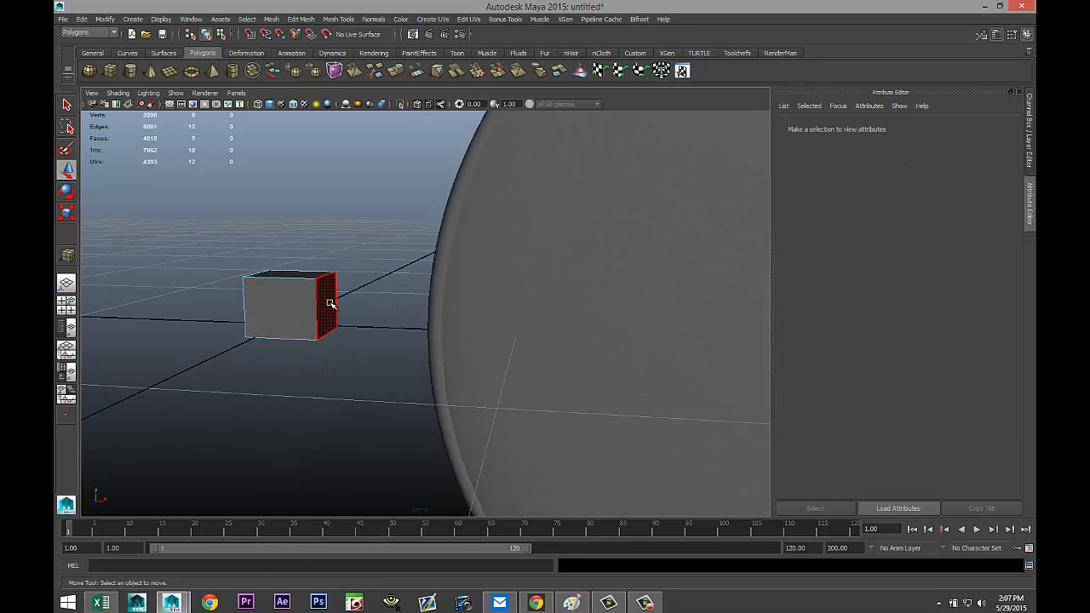
pyautogui.click(327, 304)
pyautogui.click(305, 18)
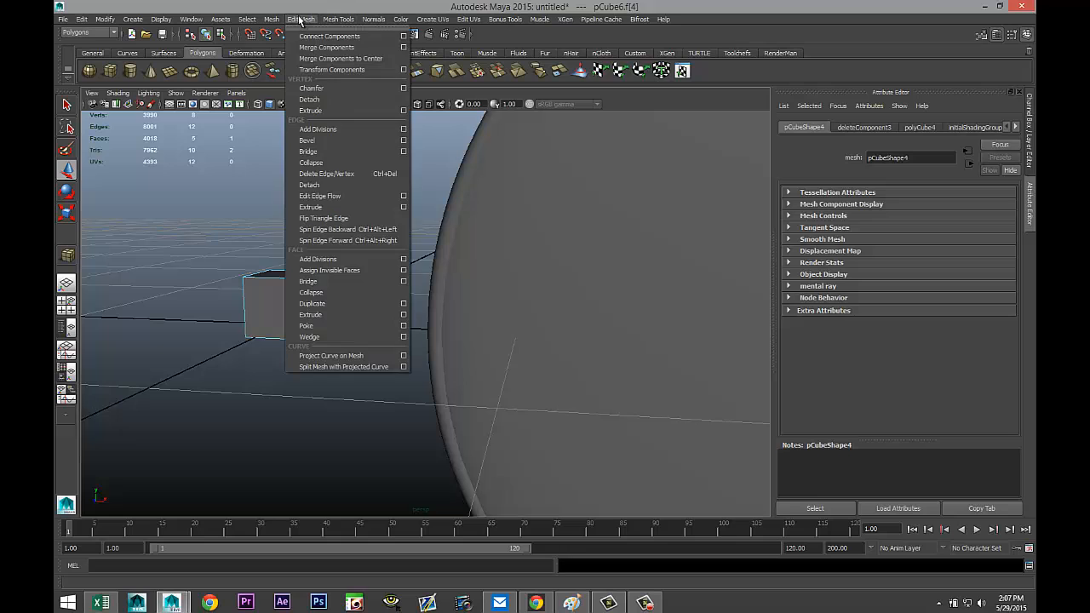
pyautogui.click(338, 314)
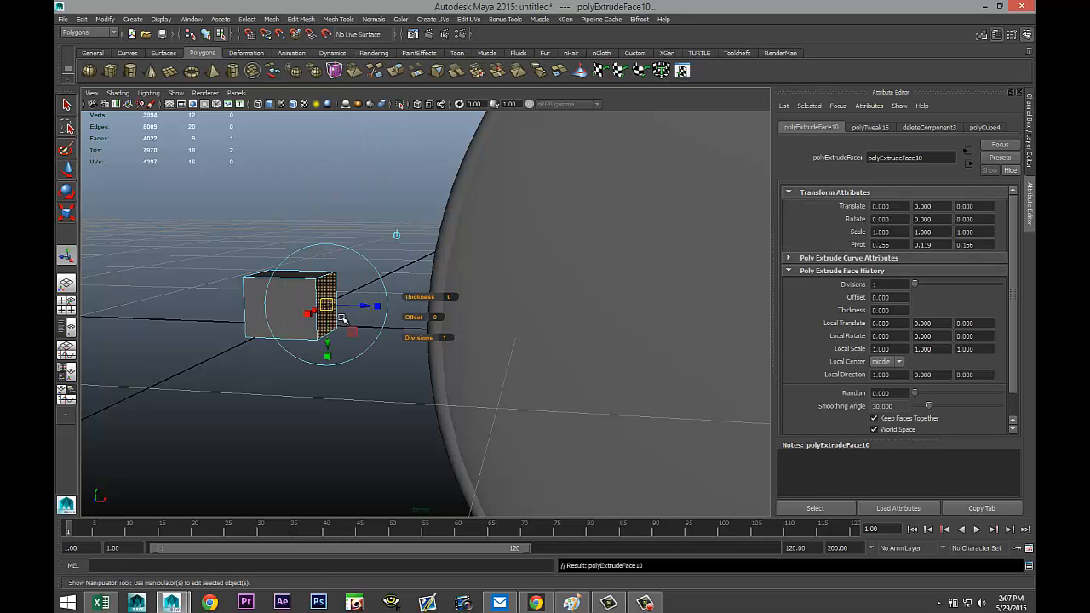
pyautogui.click(69, 306)
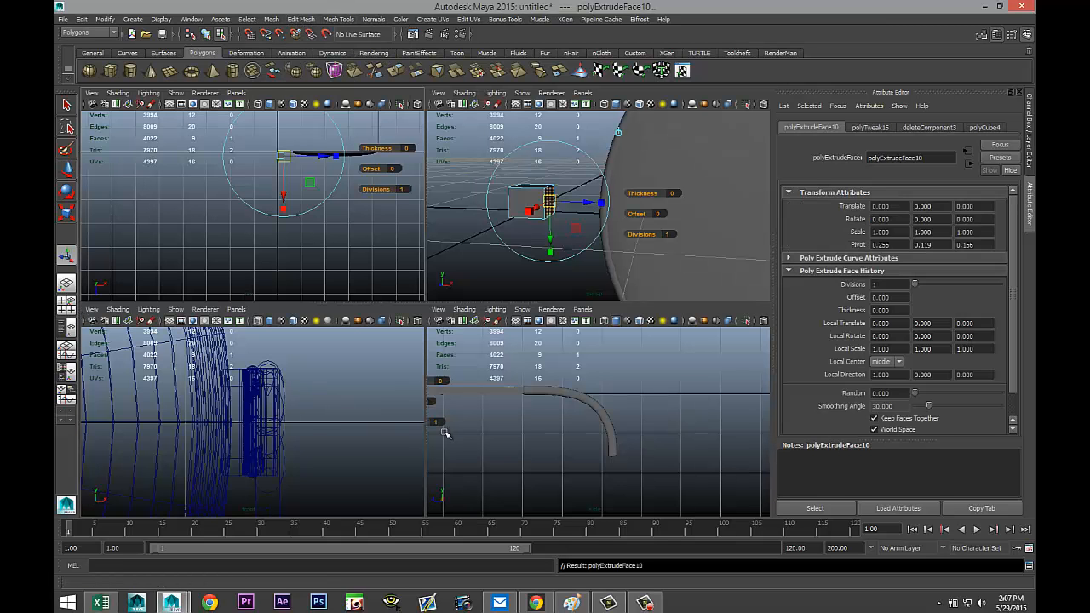
pyautogui.scroll(-10, 310, 432)
pyautogui.press('space')
pyautogui.press('f')
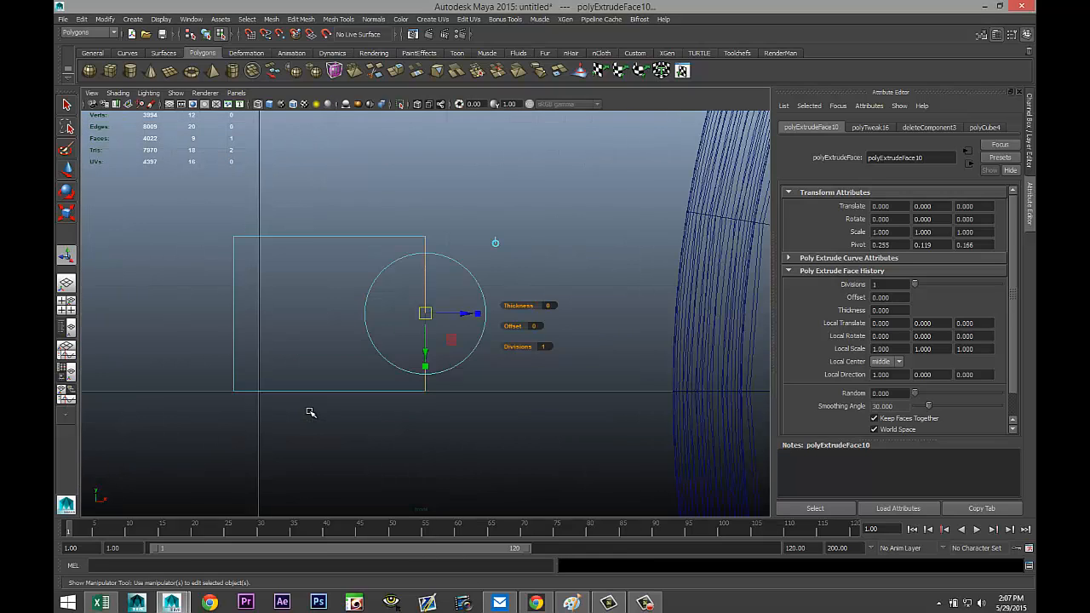
pyautogui.press('5')
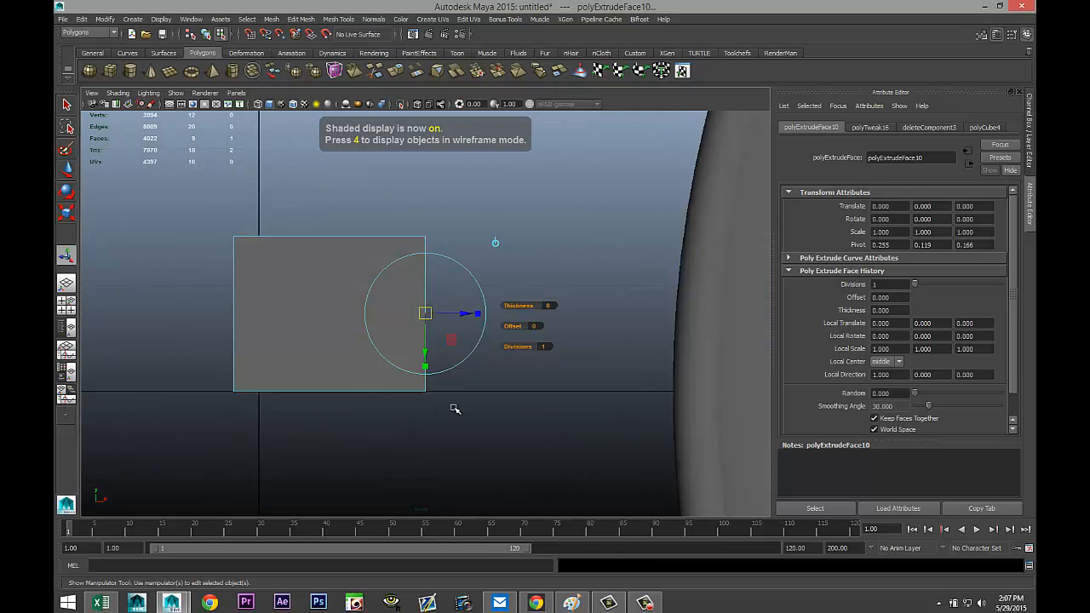
pyautogui.moveTo(464, 313); pyautogui.dragTo(544, 362)
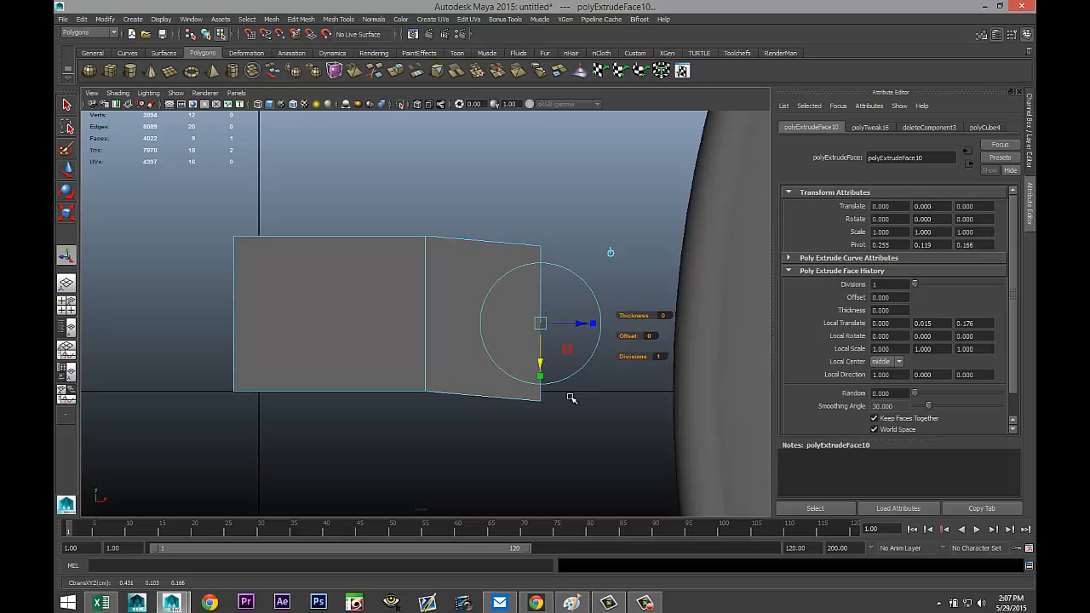
# - Extrude the end face again about 0.14 toward the lens, lower it about 0.04 and tilt it to follow the bridge's downward curve
pyautogui.hotkey('ctrl', 'e')
pyautogui.press('w')
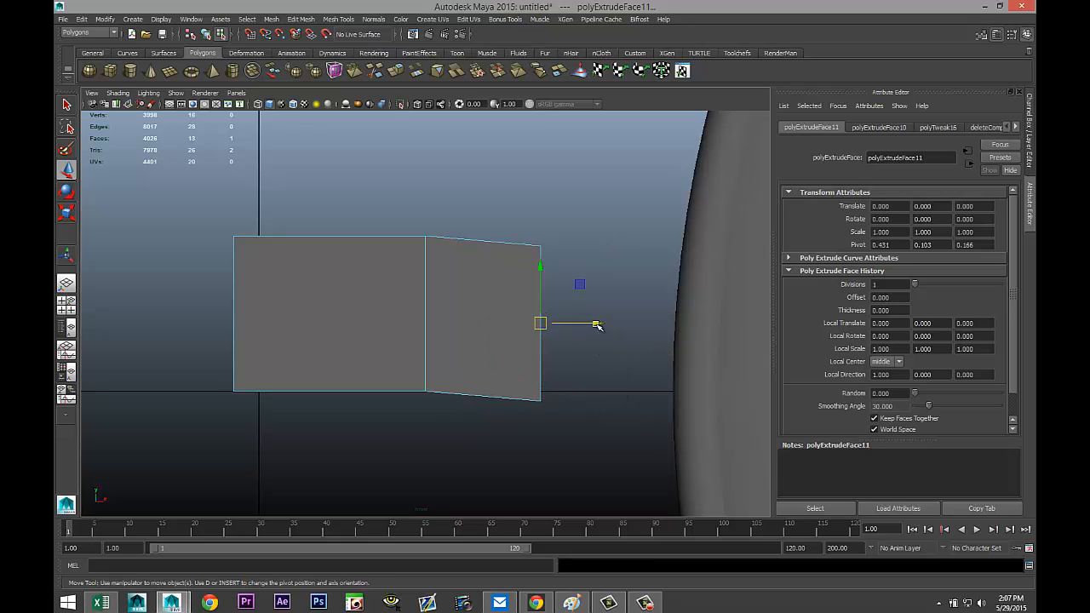
pyautogui.moveTo(597, 324); pyautogui.dragTo(689, 351)
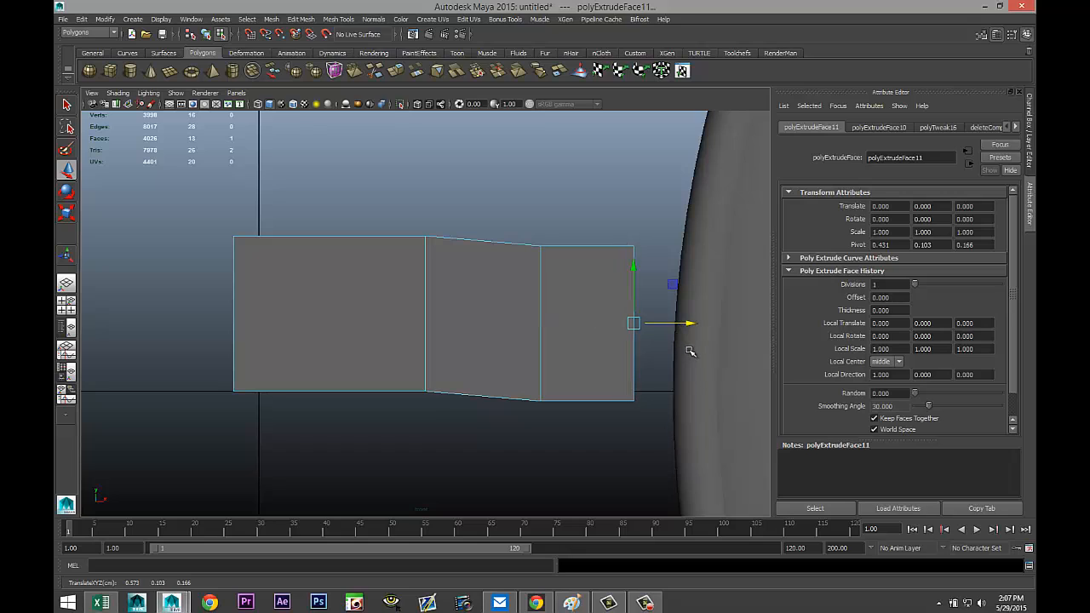
pyautogui.moveTo(634, 267); pyautogui.dragTo(637, 294)
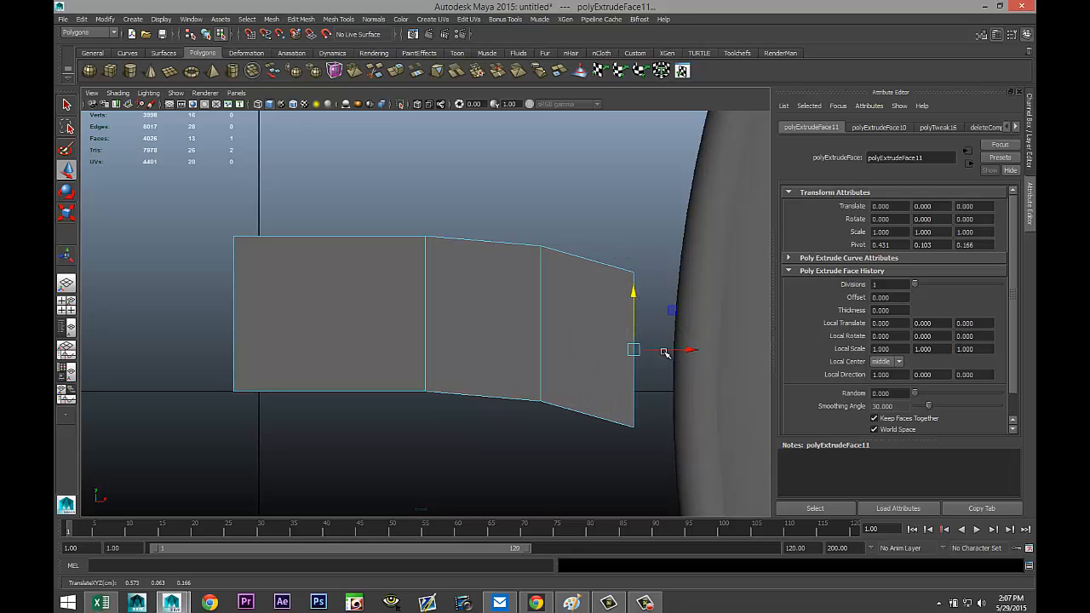
pyautogui.press('e')
pyautogui.moveTo(691, 337); pyautogui.dragTo(689, 345)
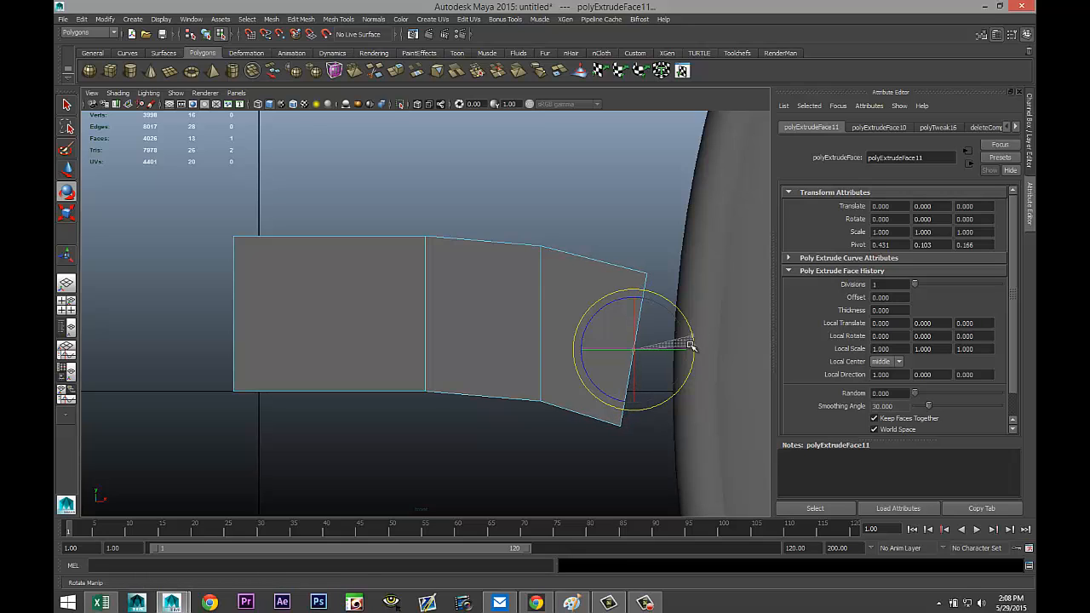
# - Extrude the tilted end face once more, diagonally down and outward until it overlaps the lens rim
pyautogui.hotkey('ctrl', 'e')
pyautogui.press('w')
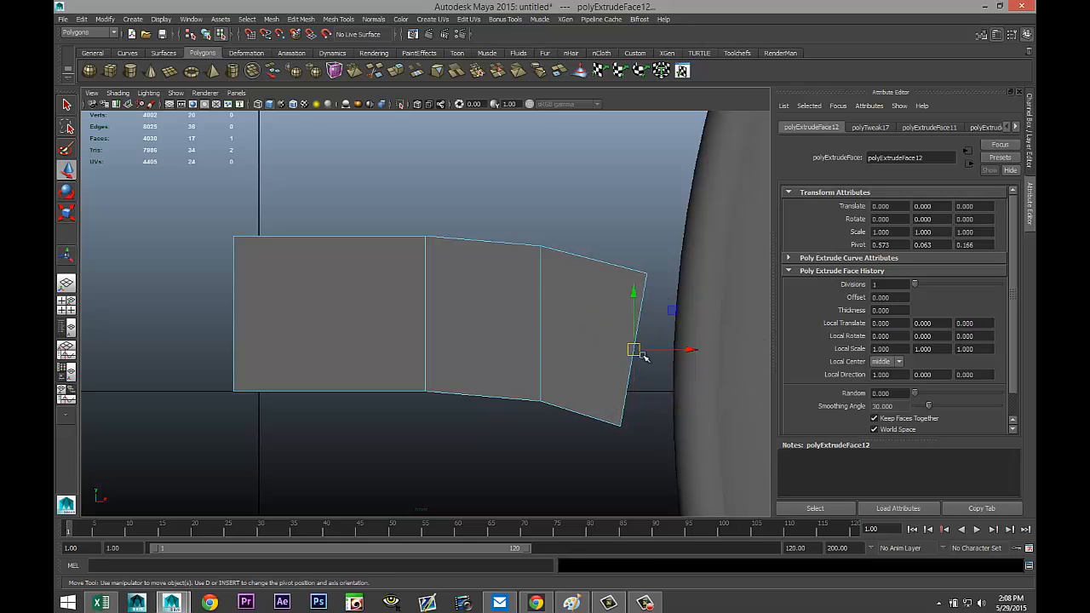
pyautogui.moveTo(633, 350); pyautogui.dragTo(700, 394)
# - Select all vertices along the bridge's lower edge and raise them along Y to make the bridge thinner
pyautogui.scroll(-12, 469, 366)
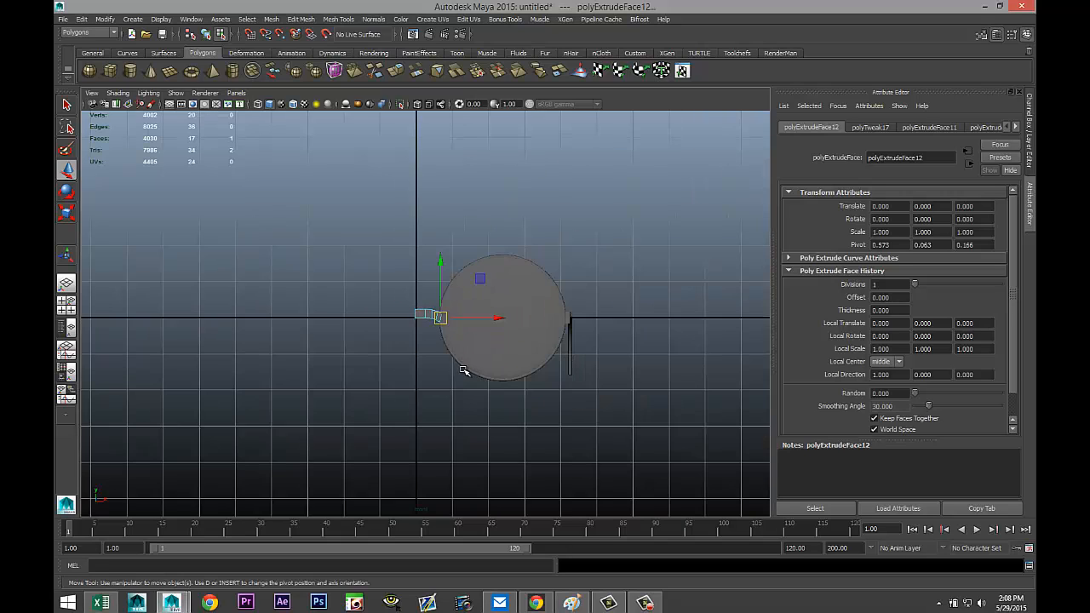
pyautogui.scroll(3, 462, 370)
pyautogui.scroll(-1, 464, 372)
pyautogui.scroll(5, 485, 377)
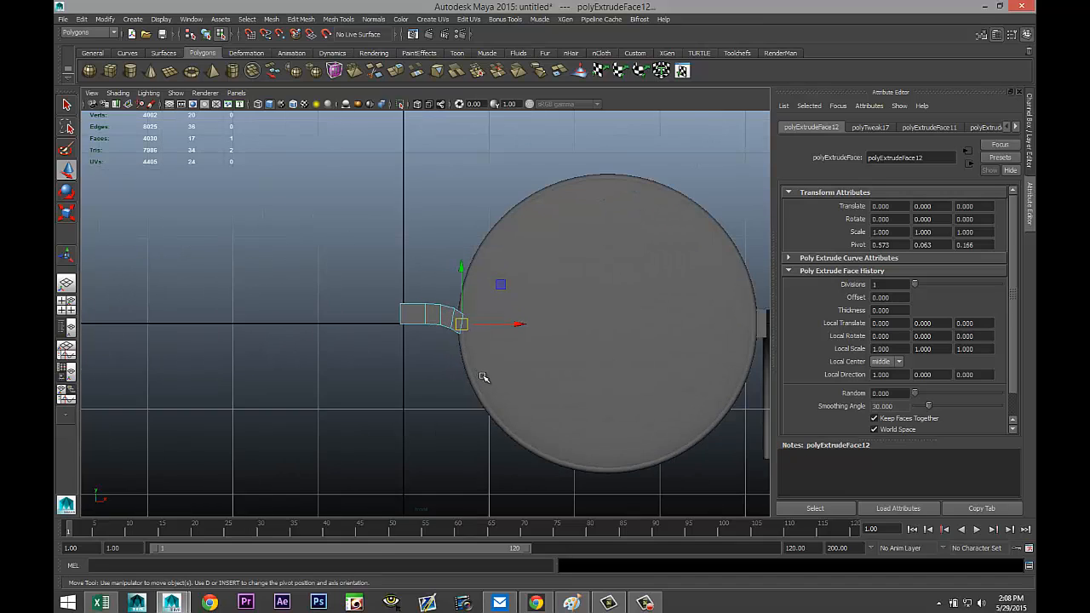
pyautogui.moveTo(436, 324); pyautogui.dragTo(364, 331, button='right')
pyautogui.moveTo(334, 316); pyautogui.dragTo(518, 407)
pyautogui.moveTo(439, 290); pyautogui.dragTo(436, 266)
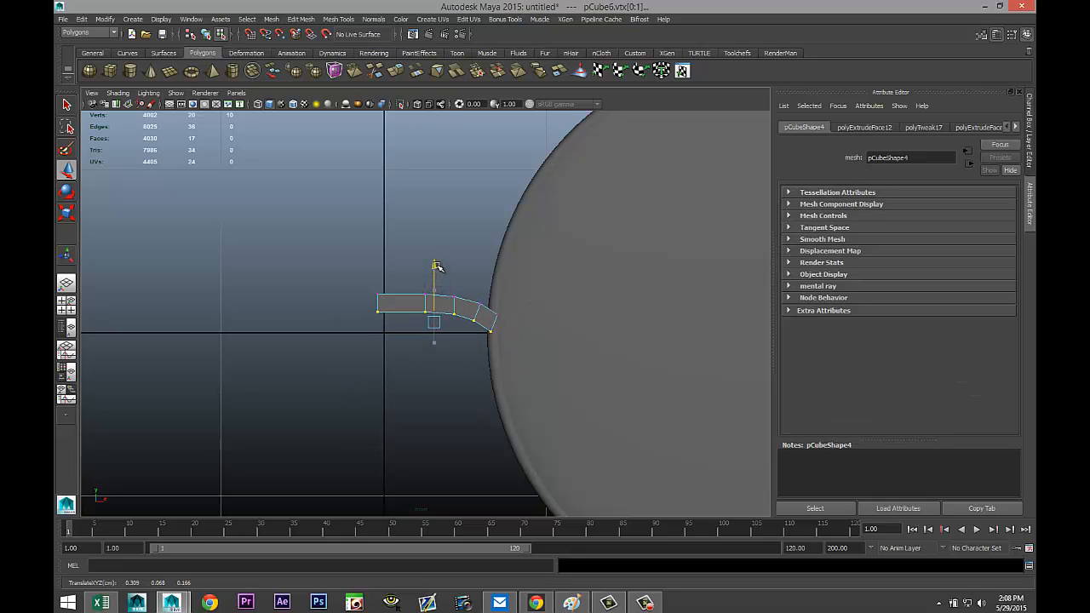
# - Move the lower vertices of the bridge's lens-side end outward along X until the end edge is vertical
pyautogui.scroll(5, 403, 383)
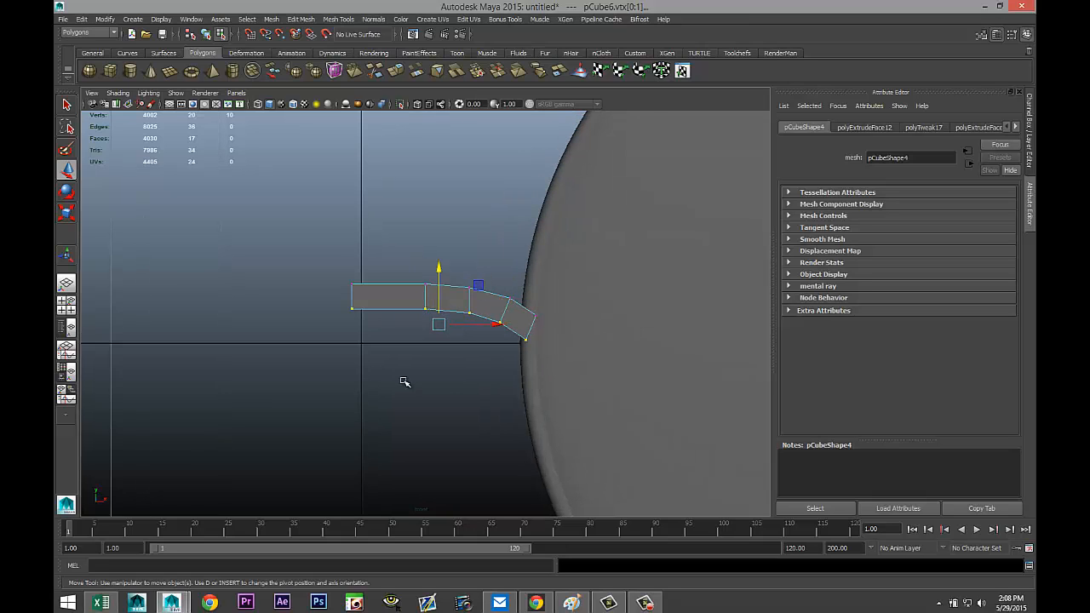
pyautogui.keyDown('alt'); pyautogui.moveTo(464, 396); pyautogui.dragTo(344, 368, button='middle'); pyautogui.keyUp('alt')
pyautogui.scroll(5, 423, 378)
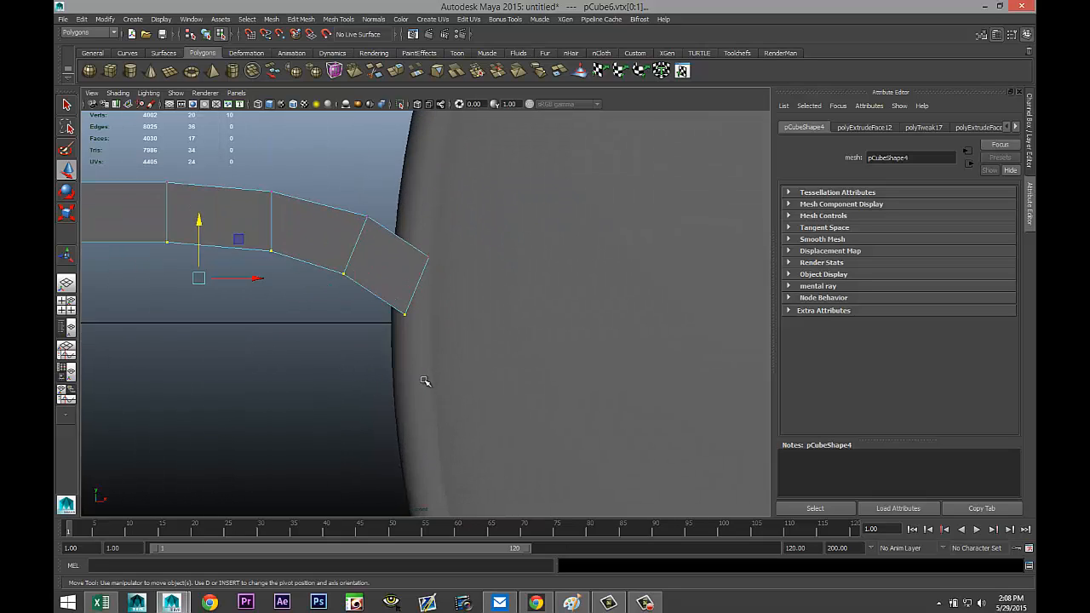
pyautogui.moveTo(385, 303); pyautogui.dragTo(433, 362)
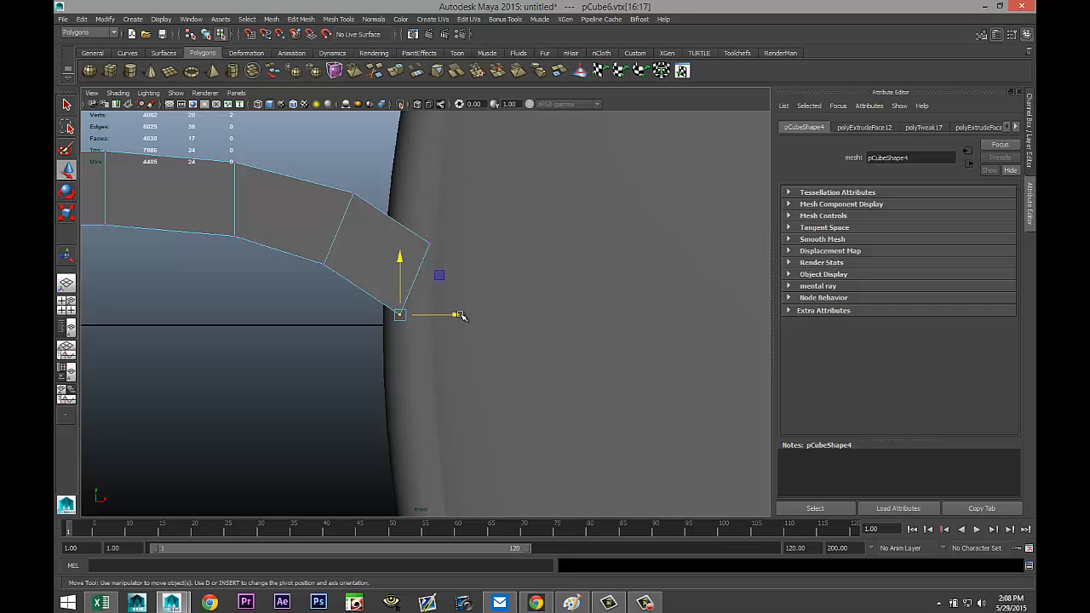
pyautogui.moveTo(460, 316); pyautogui.dragTo(490, 308)
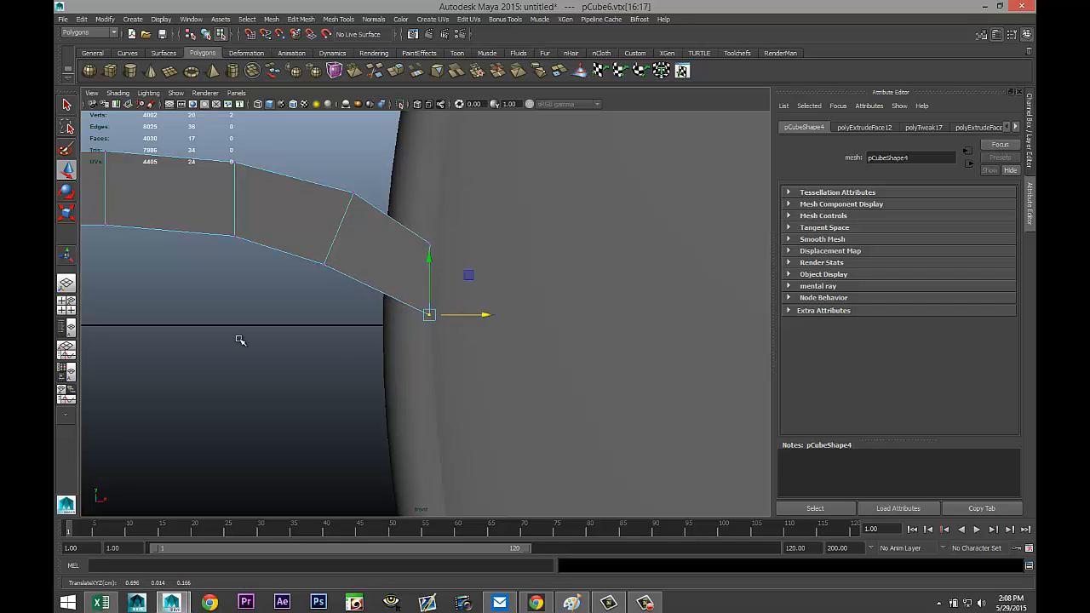
# - Return the bridge to object mode and scale it narrower along Z in the perspective view
pyautogui.click(104, 303)
pyautogui.press('space')
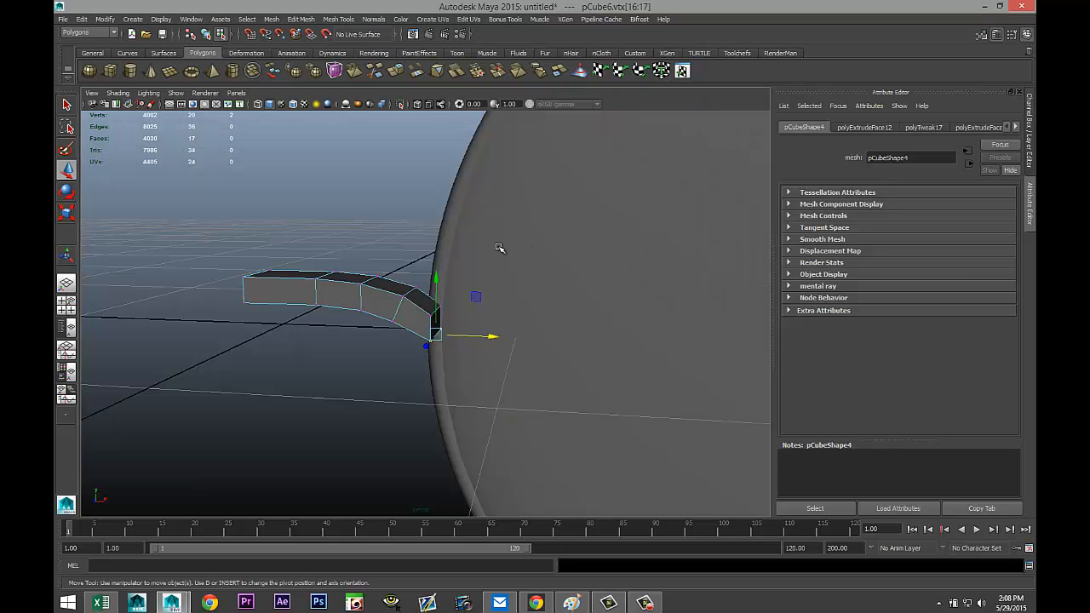
pyautogui.keyDown('alt'); pyautogui.moveTo(395, 313); pyautogui.dragTo(428, 385); pyautogui.keyUp('alt')
pyautogui.moveTo(429, 330); pyautogui.dragTo(469, 315, button='right')
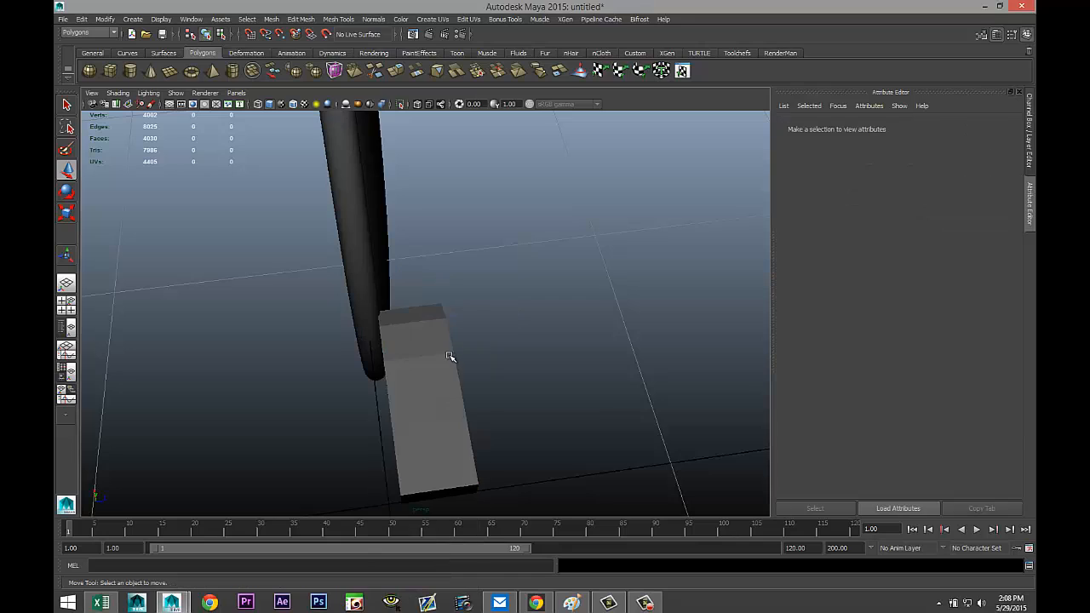
pyautogui.click(450, 362)
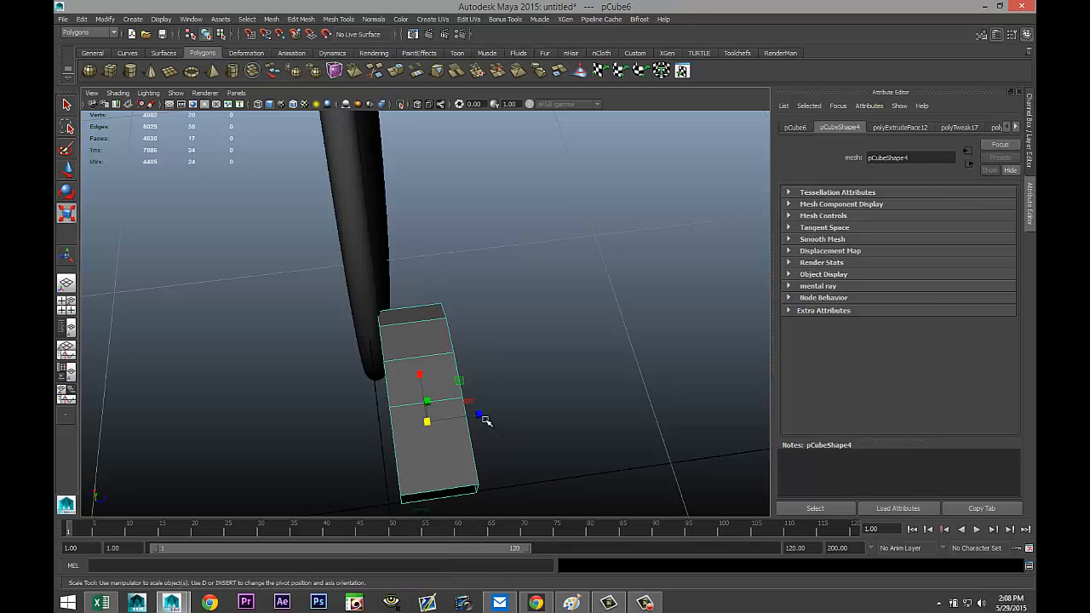
pyautogui.press('r')
pyautogui.moveTo(479, 417); pyautogui.dragTo(452, 431)
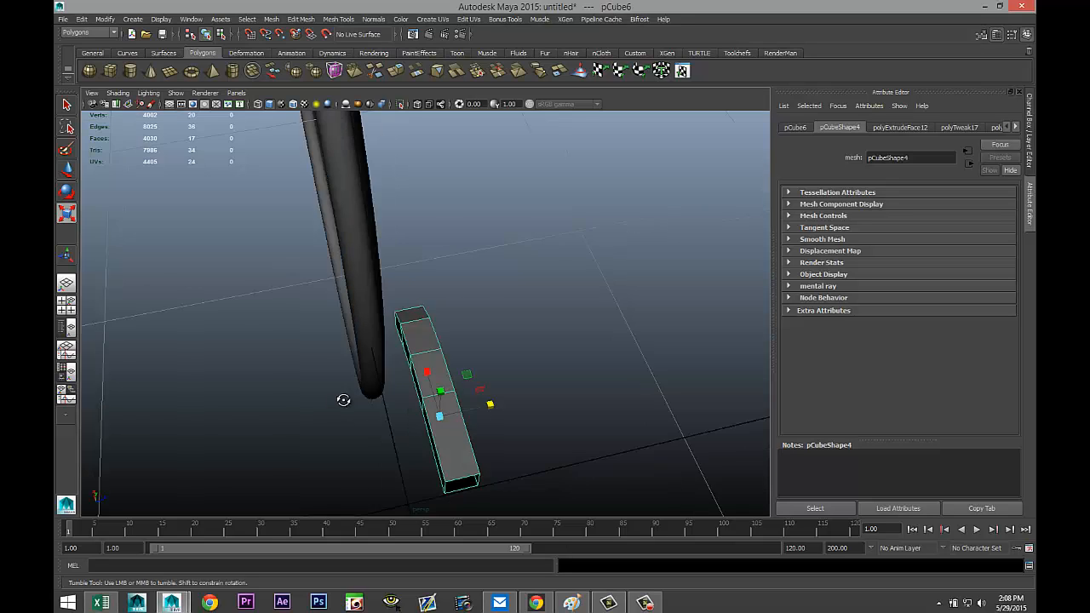
# - Extrude the back face of the bridge's last segment about 0.07 backward along Z beside the lens rim
pyautogui.keyDown('alt'); pyautogui.moveTo(343, 400); pyautogui.dragTo(424, 406); pyautogui.keyUp('alt')
pyautogui.scroll(3, 424, 405)
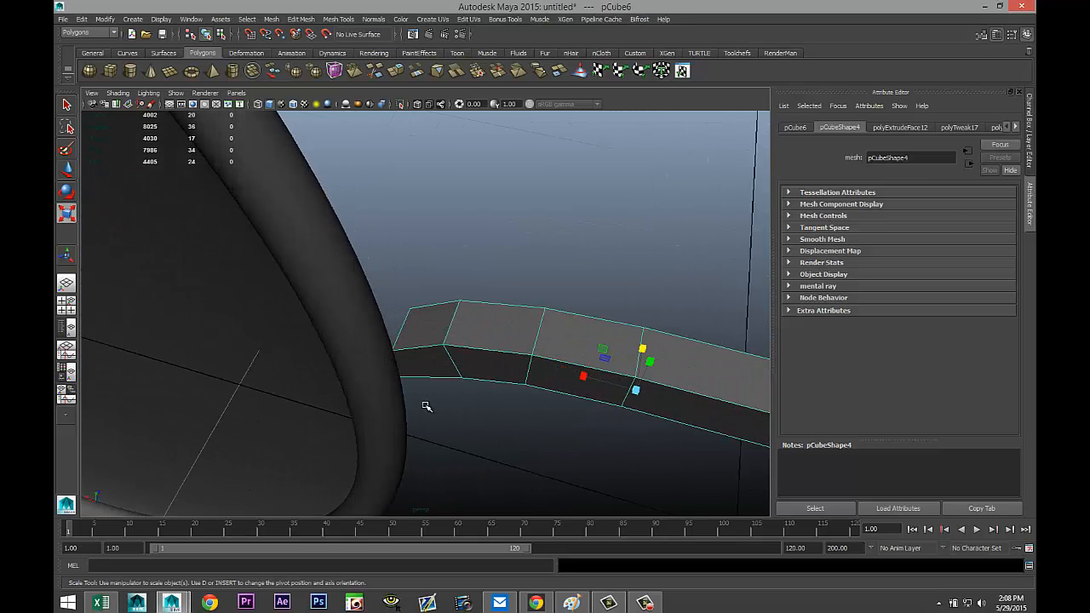
pyautogui.moveTo(423, 361); pyautogui.dragTo(418, 355, button='right')
pyautogui.click(418, 361)
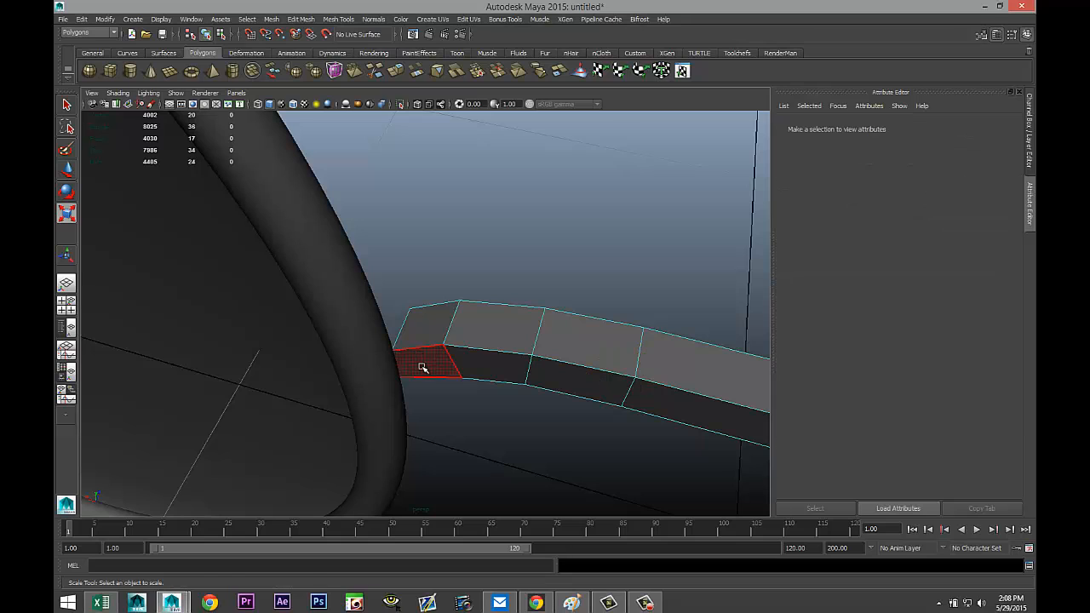
pyautogui.click(300, 18)
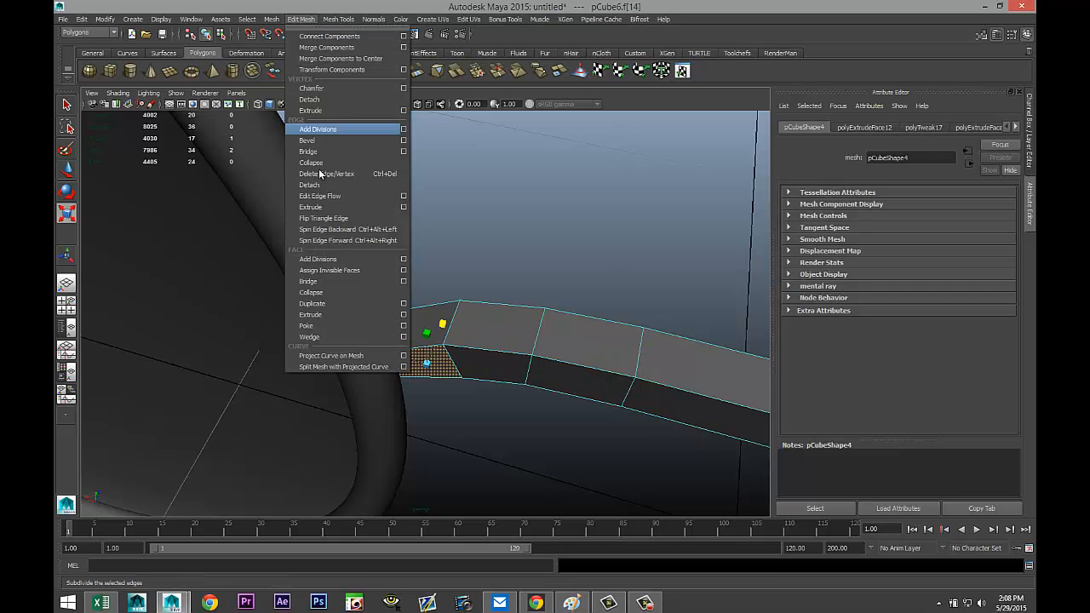
pyautogui.click(340, 314)
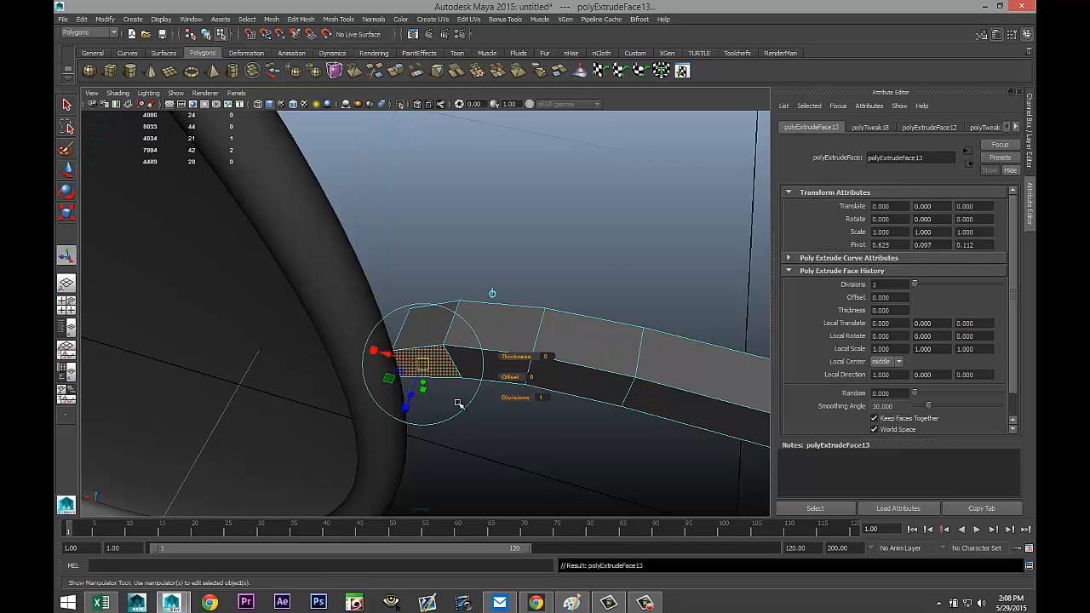
pyautogui.press('w')
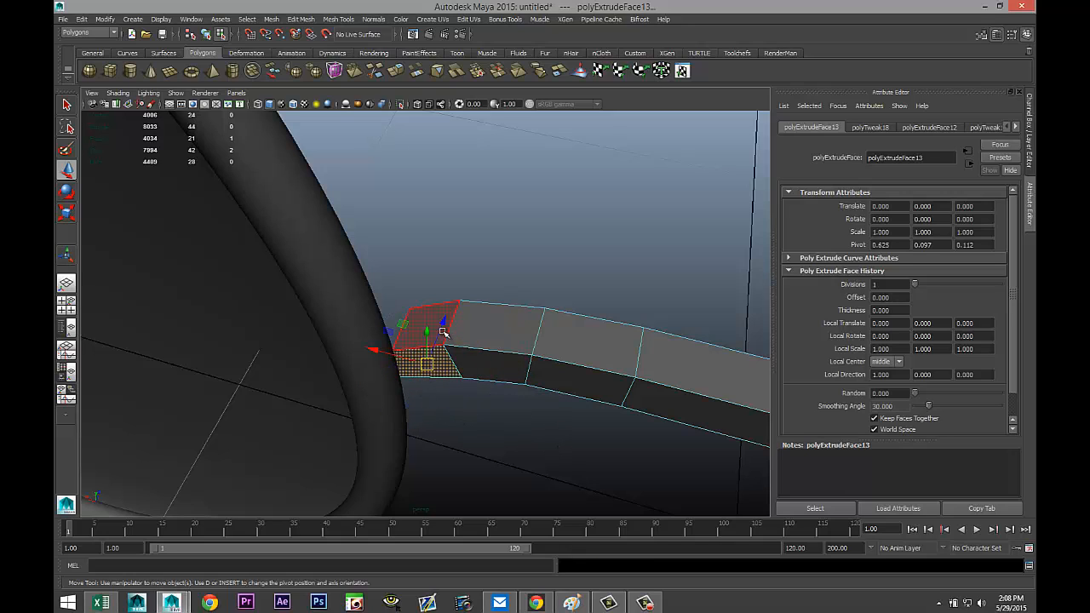
pyautogui.moveTo(442, 323); pyautogui.dragTo(433, 353)
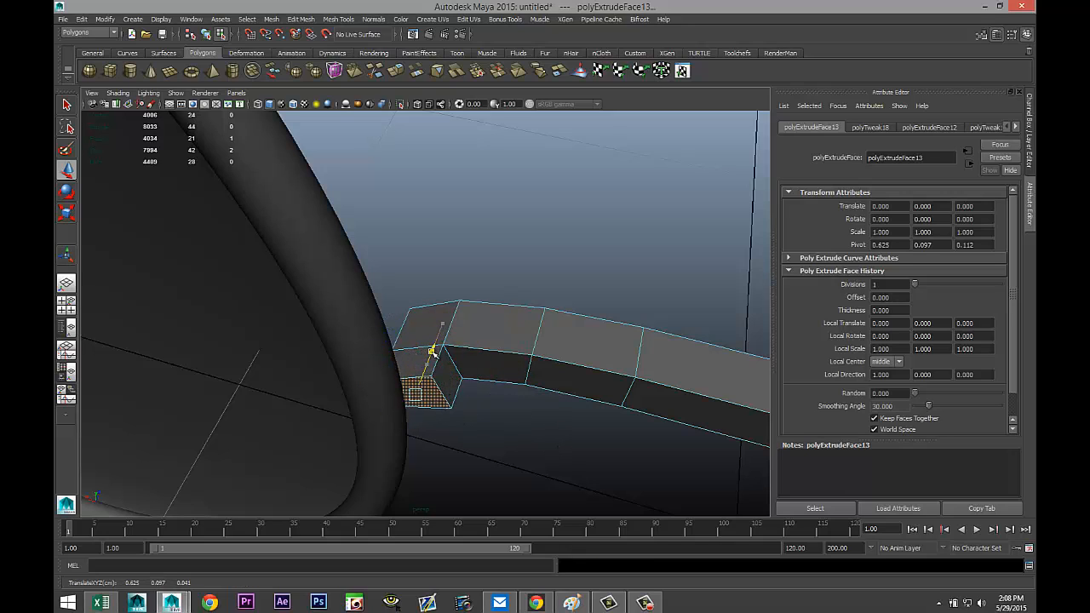
pyautogui.keyDown('alt'); pyautogui.moveTo(512, 449); pyautogui.dragTo(474, 377); pyautogui.keyUp('alt')
pyautogui.click(528, 439)
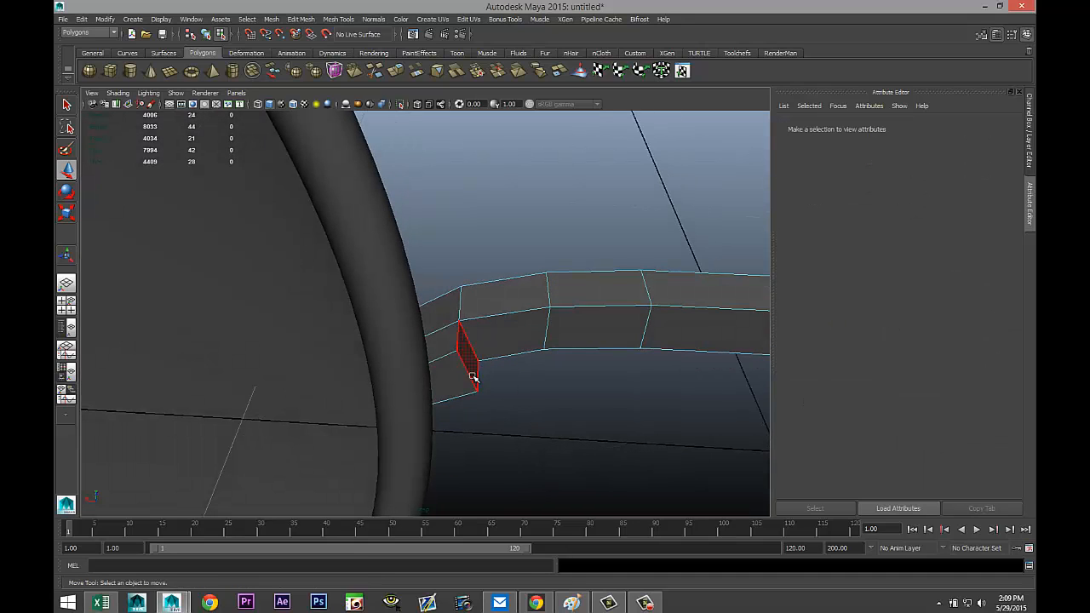
# - Move the lower vertices of the bridge's backward extrusion along X toward the lens rim
pyautogui.moveTo(435, 332); pyautogui.dragTo(426, 328, button='right')
pyautogui.click(456, 352)
pyautogui.keyDown('shift'); pyautogui.click(477, 393); pyautogui.keyUp('shift')
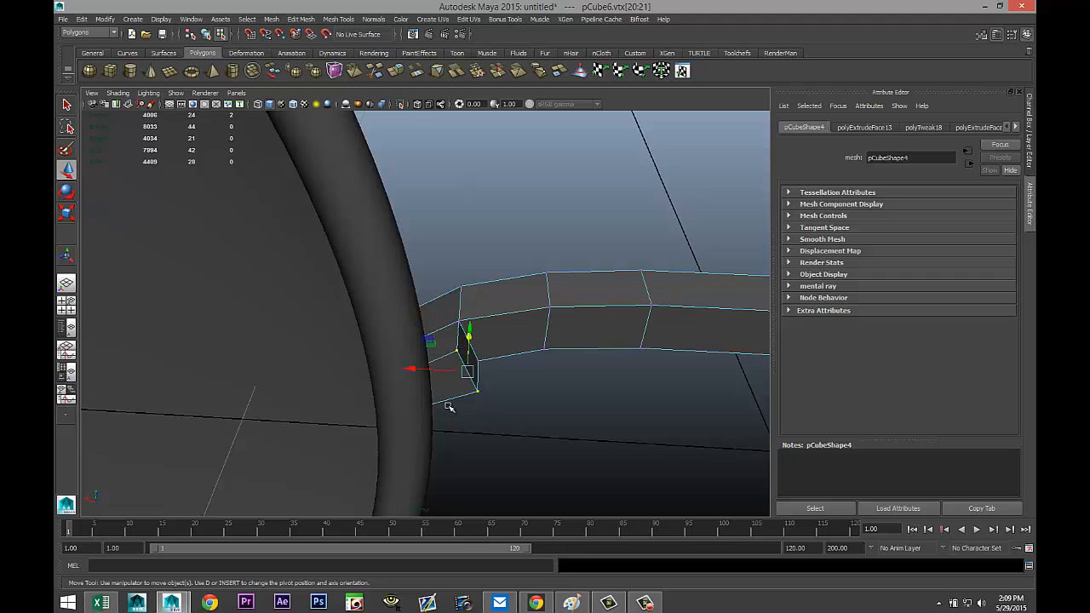
pyautogui.moveTo(421, 368); pyautogui.dragTo(419, 372)
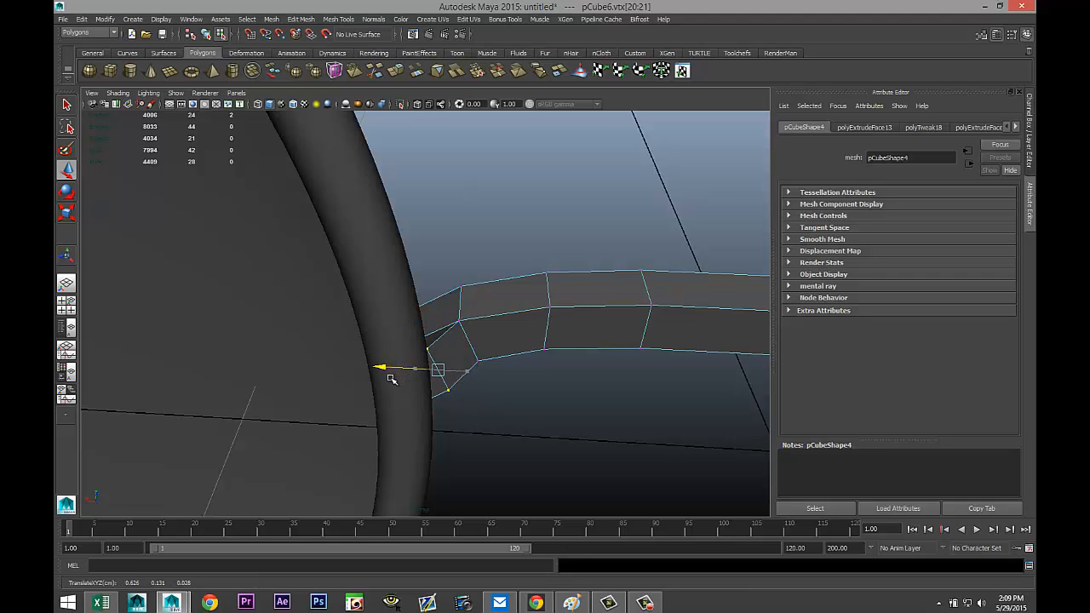
pyautogui.keyDown('alt'); pyautogui.moveTo(546, 426); pyautogui.dragTo(502, 379); pyautogui.keyUp('alt')
pyautogui.click(374, 333)
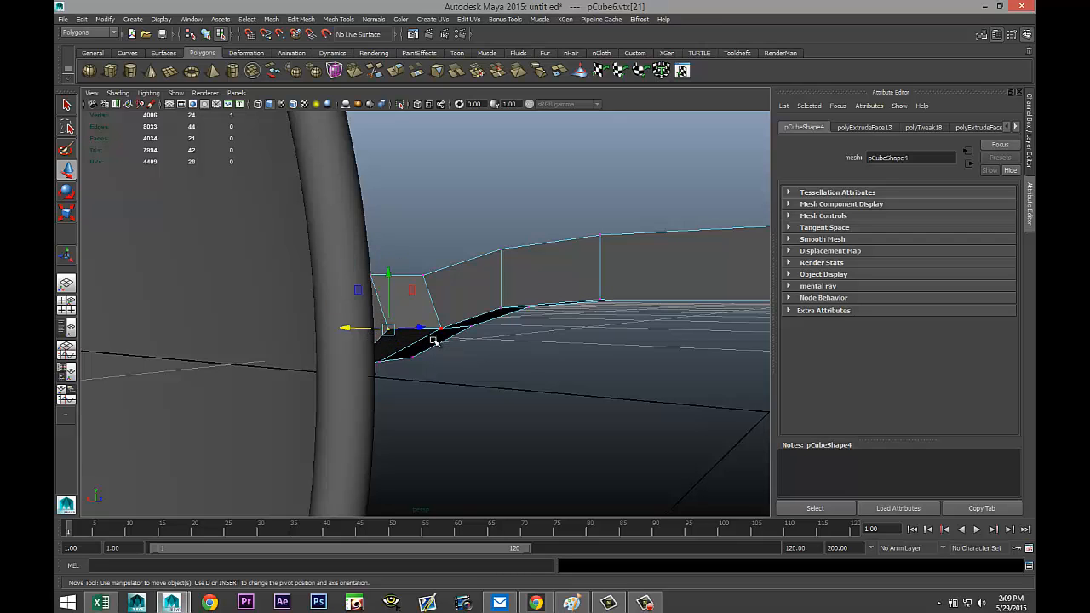
# - Select the four vertices at the bridge's open center end and move them along X toward the lens to shorten the bridge
pyautogui.keyDown('alt'); pyautogui.moveTo(435, 340); pyautogui.dragTo(454, 377); pyautogui.keyUp('alt')
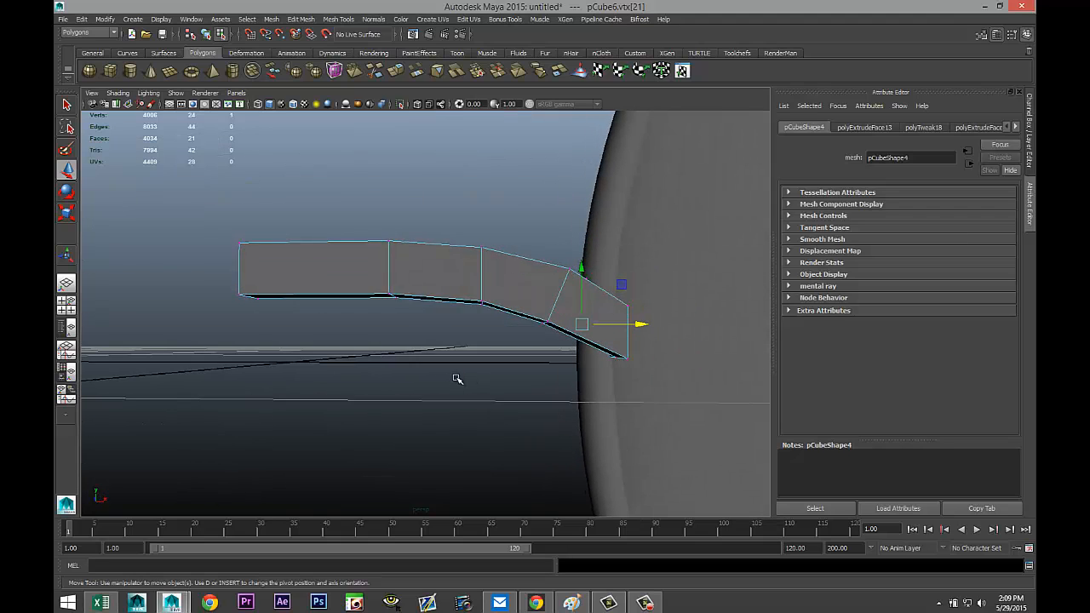
pyautogui.scroll(-5, 485, 397)
pyautogui.scroll(2, 492, 416)
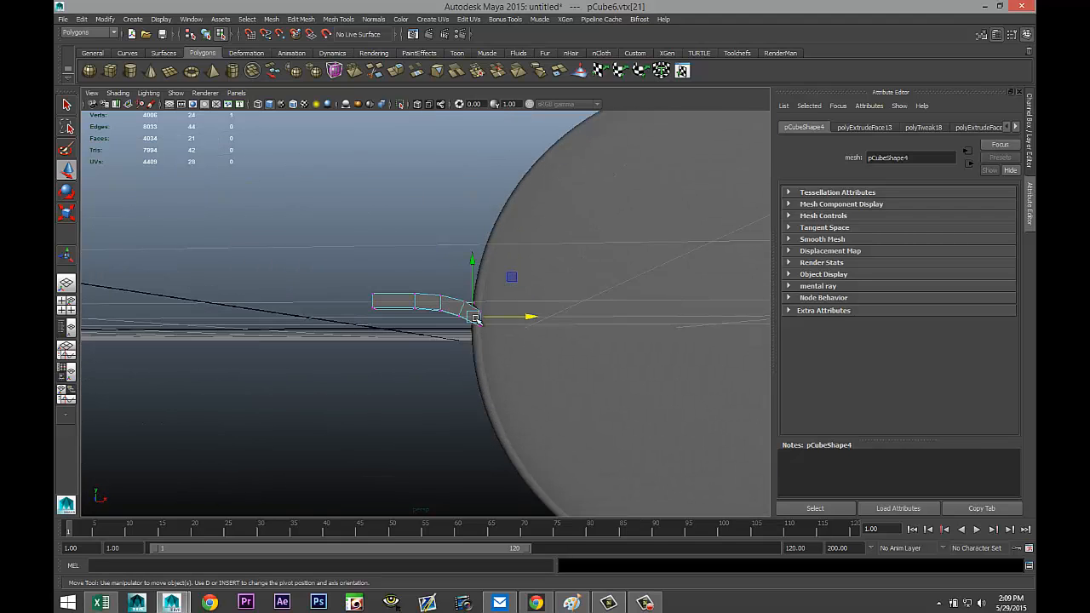
pyautogui.scroll(2, 414, 377)
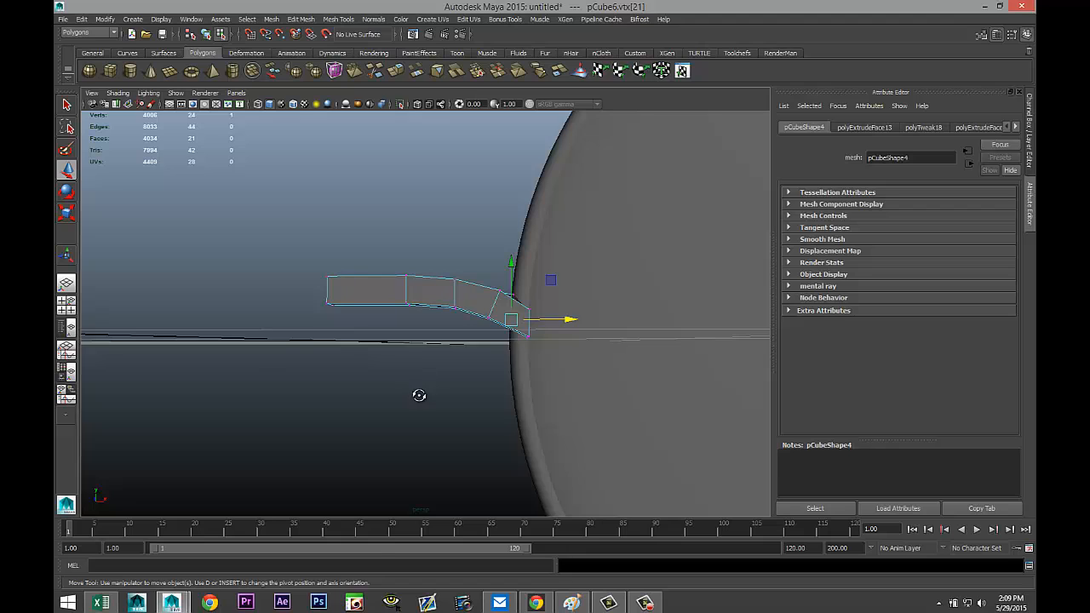
pyautogui.keyDown('alt'); pyautogui.moveTo(419, 395); pyautogui.dragTo(428, 411); pyautogui.keyUp('alt')
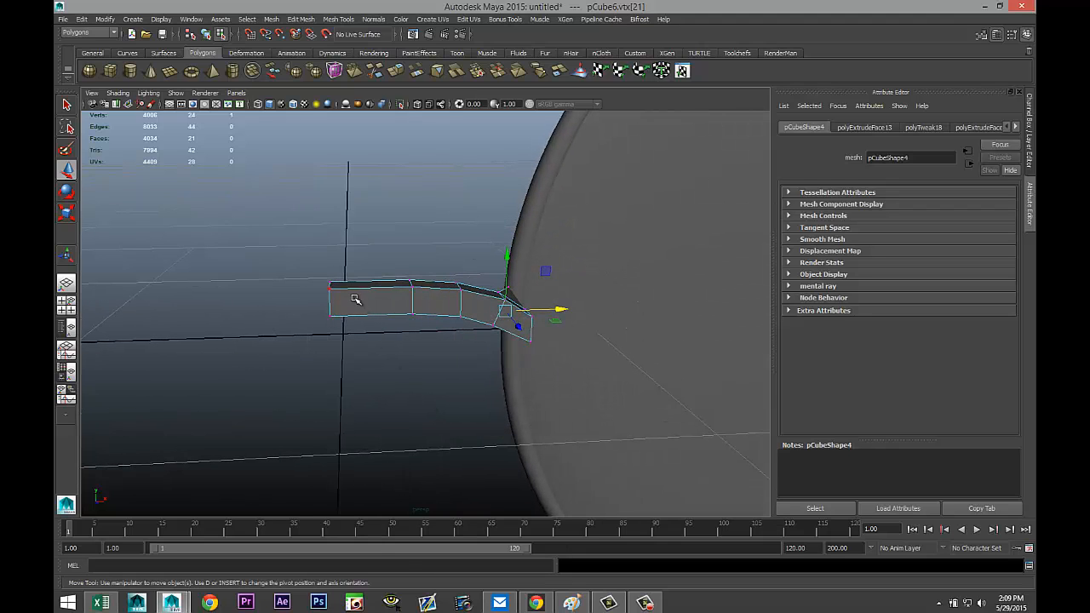
pyautogui.moveTo(355, 299); pyautogui.dragTo(309, 298, button='right')
pyautogui.moveTo(300, 257); pyautogui.dragTo(394, 417)
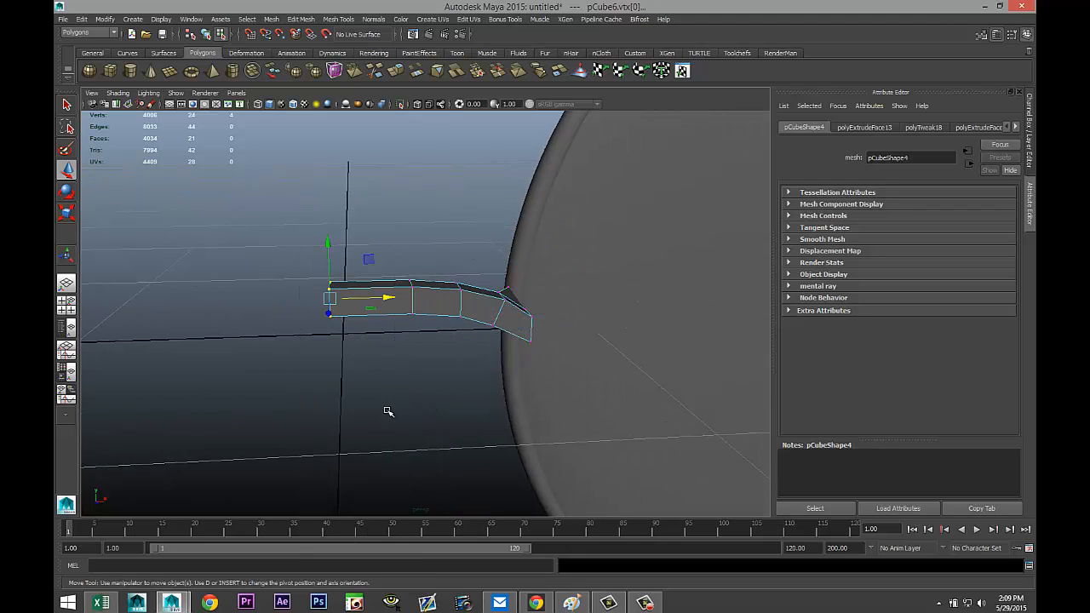
pyautogui.moveTo(386, 298); pyautogui.dragTo(390, 297)
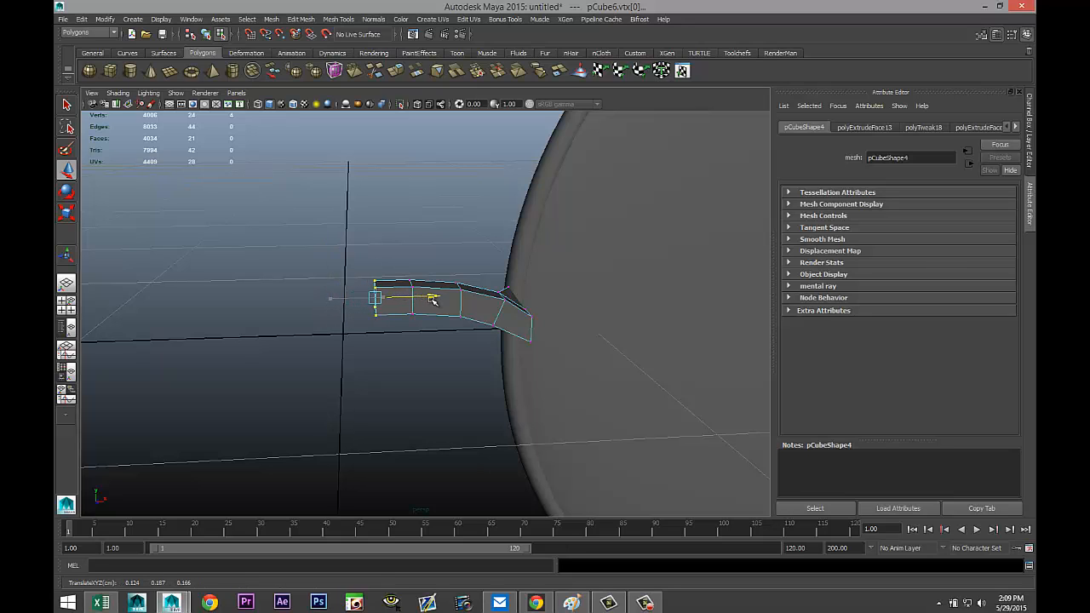
pyautogui.keyDown('alt'); pyautogui.moveTo(444, 390); pyautogui.dragTo(476, 404); pyautogui.keyUp('alt')
# - Return the bridge to object mode, preview it smoothed beside the lens rim, and restore its unsmoothed display
pyautogui.moveTo(480, 297); pyautogui.dragTo(515, 282, button='right')
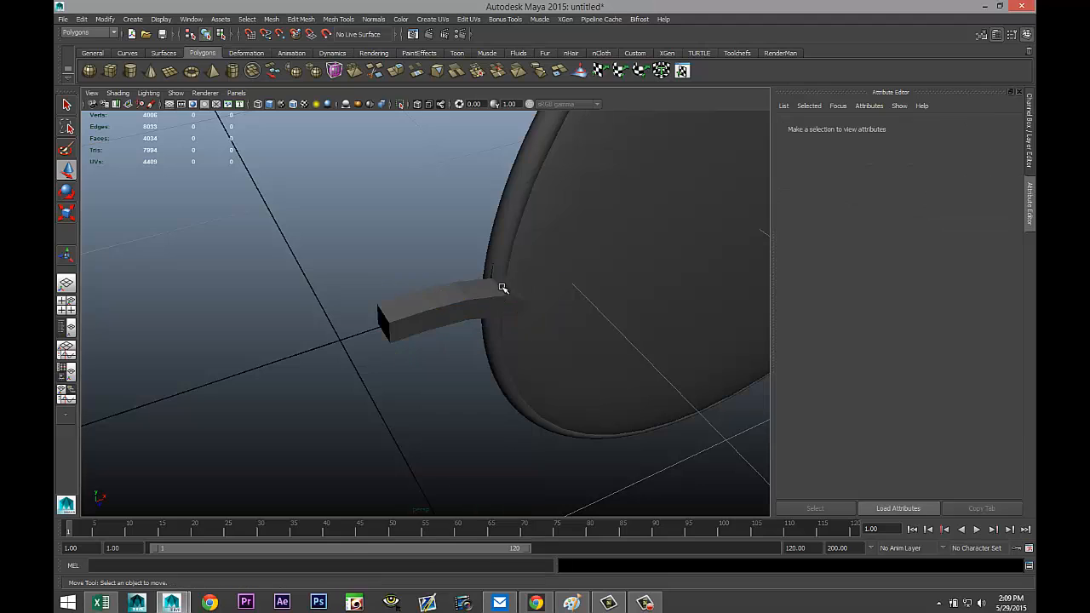
pyautogui.moveTo(501, 286); pyautogui.dragTo(466, 342)
pyautogui.press('3')
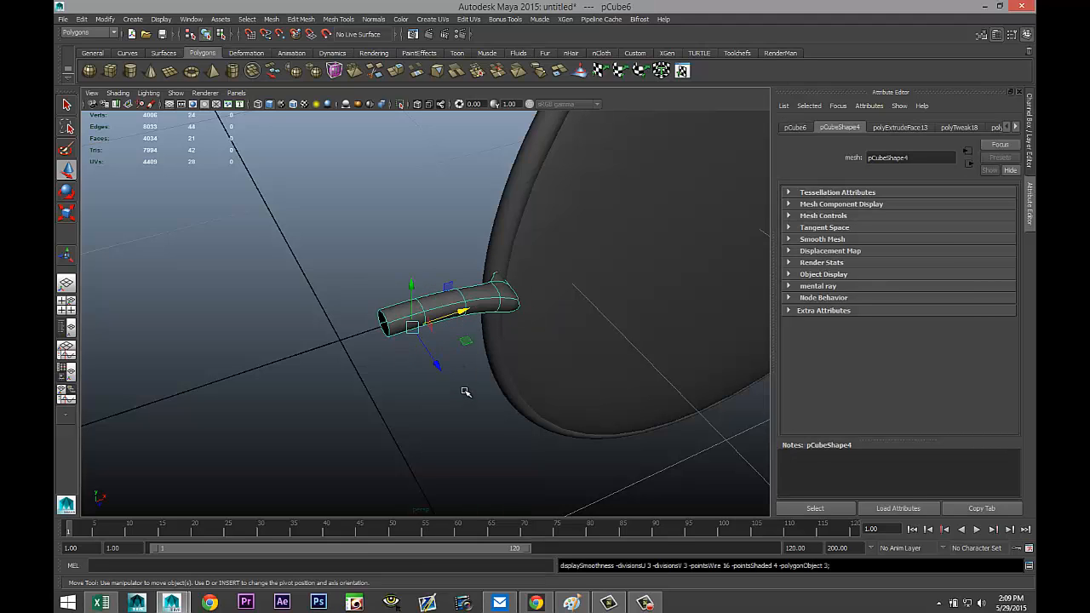
pyautogui.click(463, 387)
pyautogui.moveTo(475, 389)
pyautogui.keyDown('alt'); pyautogui.mouseDown()
pyautogui.moveTo(448, 326)
pyautogui.moveTo(482, 343)
pyautogui.moveTo(588, 355)
pyautogui.moveTo(630, 380)
pyautogui.moveTo(489, 380)
pyautogui.moveTo(432, 402)
pyautogui.moveTo(443, 417)
pyautogui.moveTo(462, 404)
pyautogui.mouseUp(); pyautogui.keyUp('alt')
pyautogui.click(490, 305)
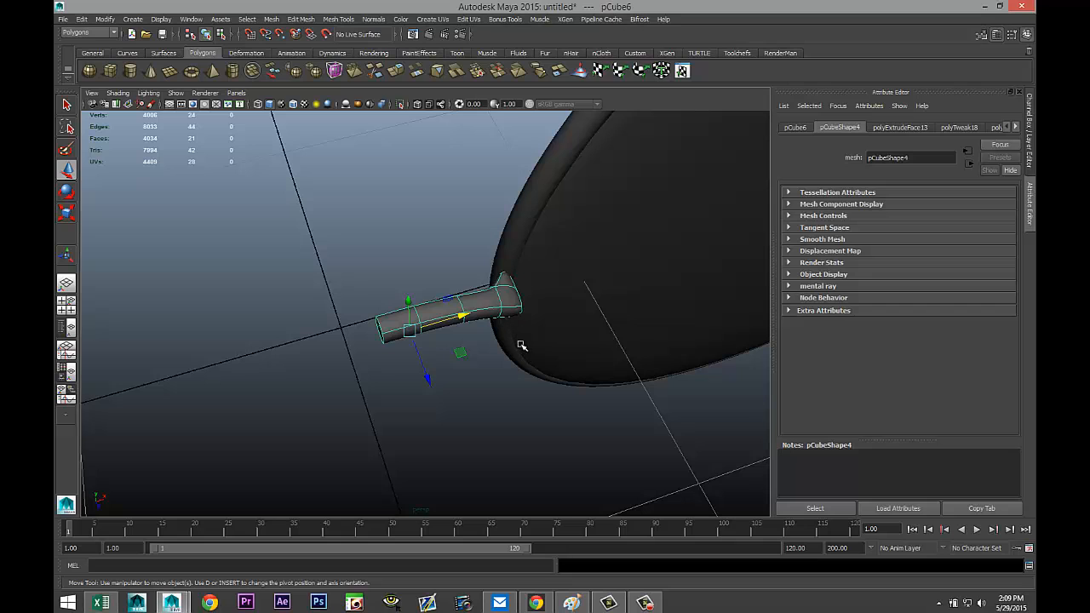
pyautogui.press('1')
# - Insert two edge loops close to the end of the bridge's backward extrusion at the lens rim, using wireframe display for the second
pyautogui.scroll(6, 532, 350)
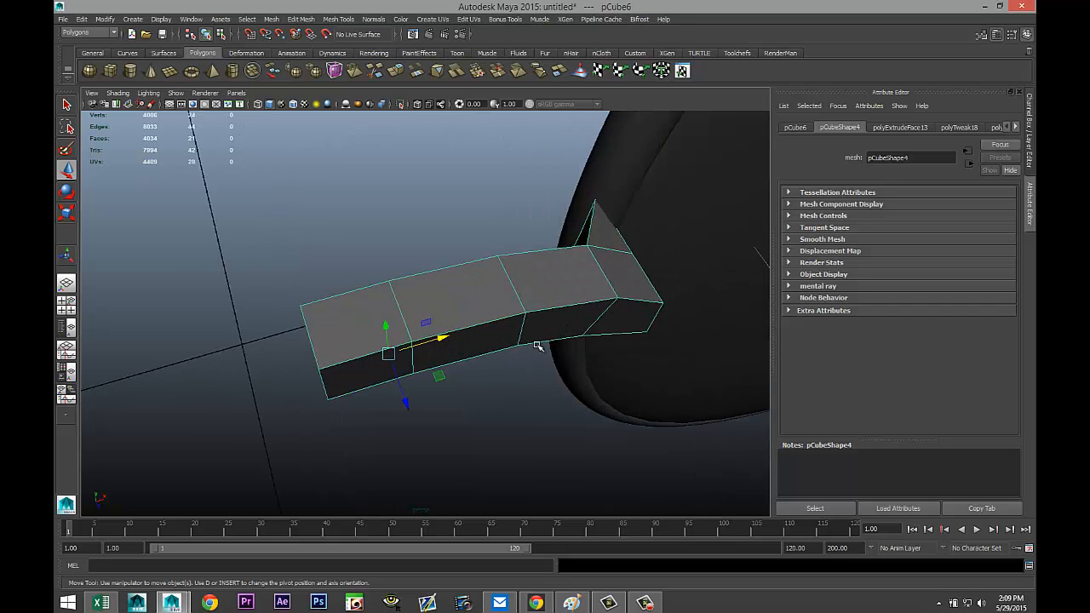
pyautogui.keyDown('alt'); pyautogui.moveTo(480, 311); pyautogui.dragTo(588, 309); pyautogui.keyUp('alt')
pyautogui.keyDown('alt'); pyautogui.moveTo(483, 275); pyautogui.dragTo(572, 451, button='middle'); pyautogui.keyUp('alt')
pyautogui.click(307, 19)
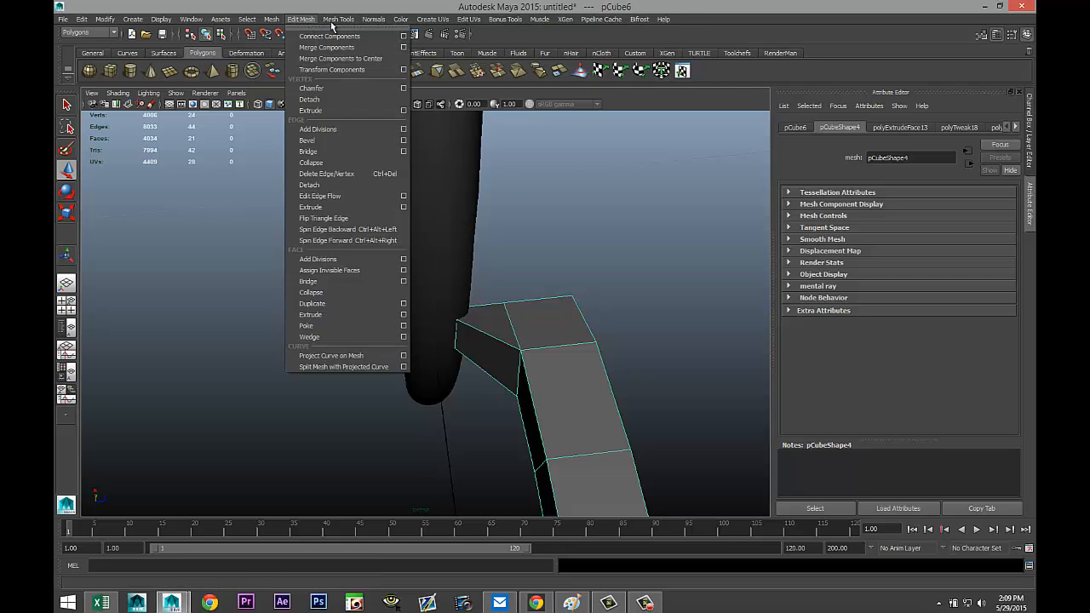
pyautogui.click(398, 151)
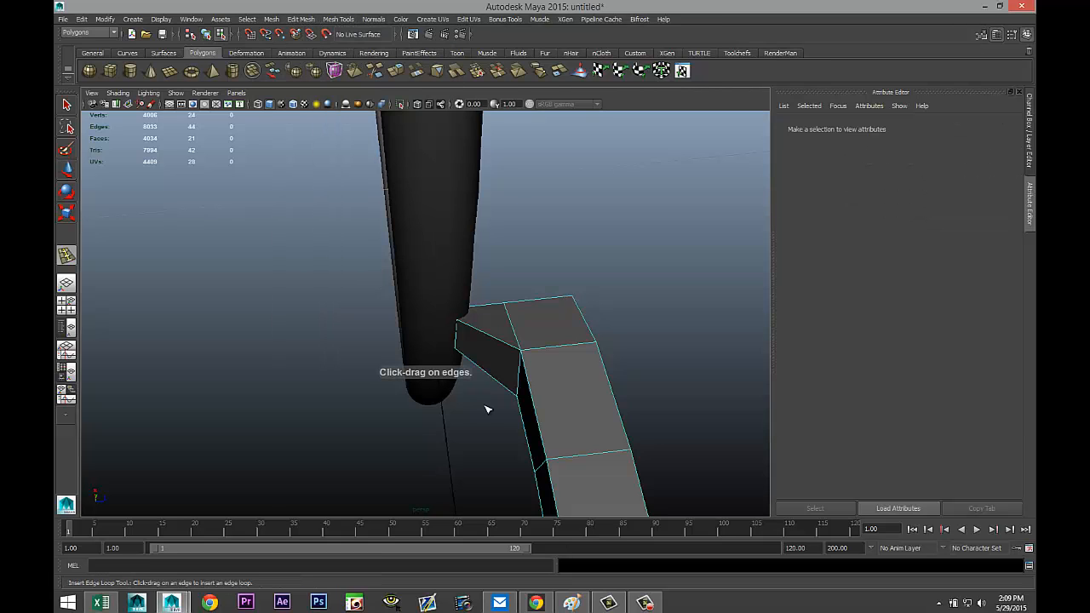
pyautogui.keyDown('alt'); pyautogui.moveTo(465, 392); pyautogui.dragTo(464, 349); pyautogui.keyUp('alt')
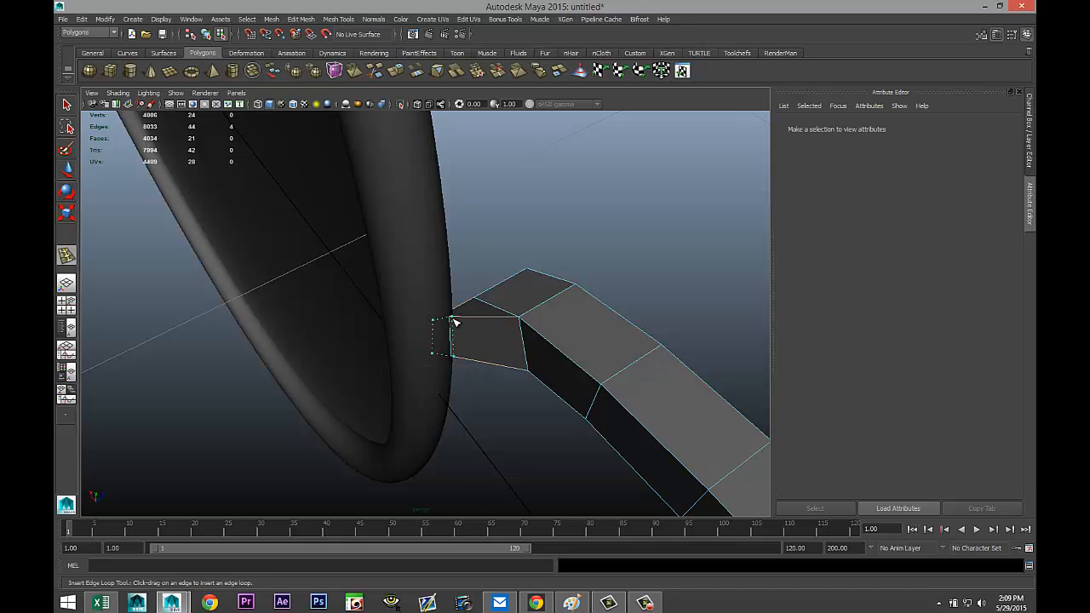
pyautogui.click(454, 321)
pyautogui.keyDown('alt'); pyautogui.moveTo(525, 360); pyautogui.dragTo(394, 419); pyautogui.keyUp('alt')
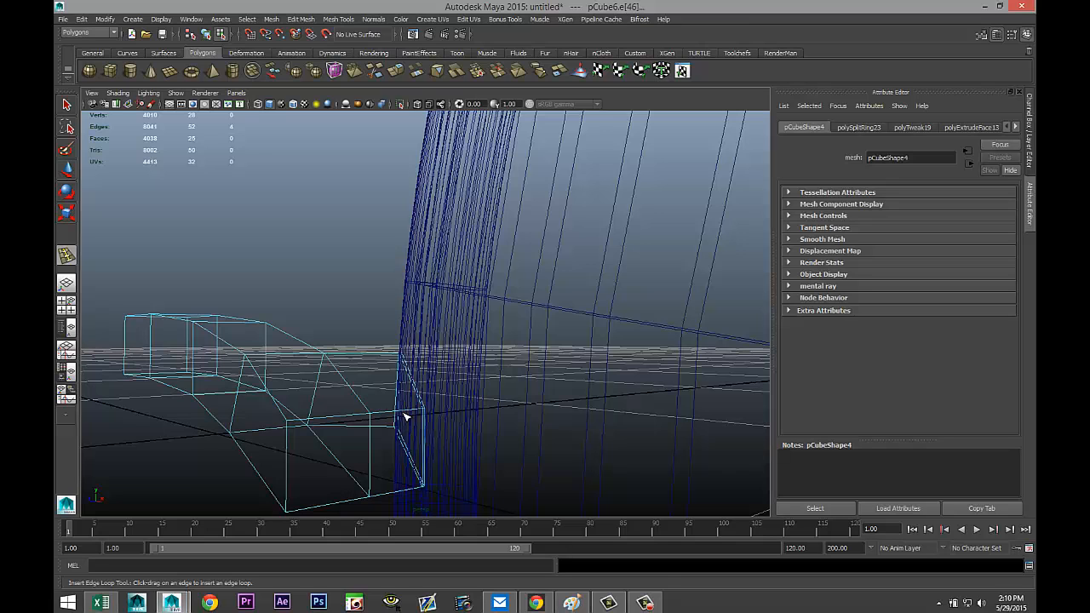
pyautogui.press('4')
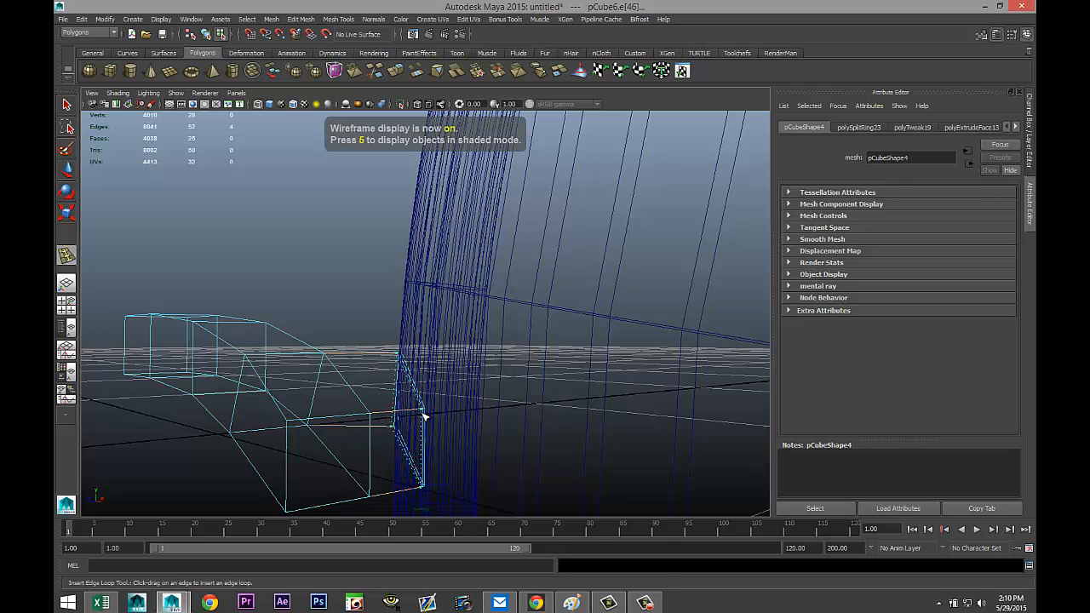
pyautogui.click(423, 417)
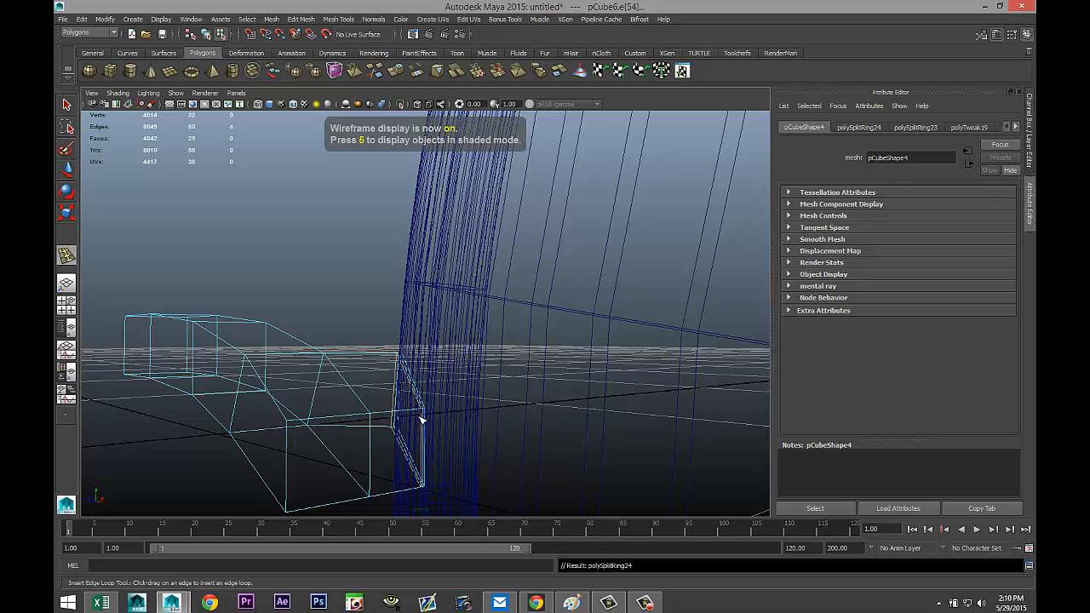
# - Insert lengthwise edge loops close to the bridge's upper and lower edges and return to shaded display in object mode
pyautogui.click(289, 428)
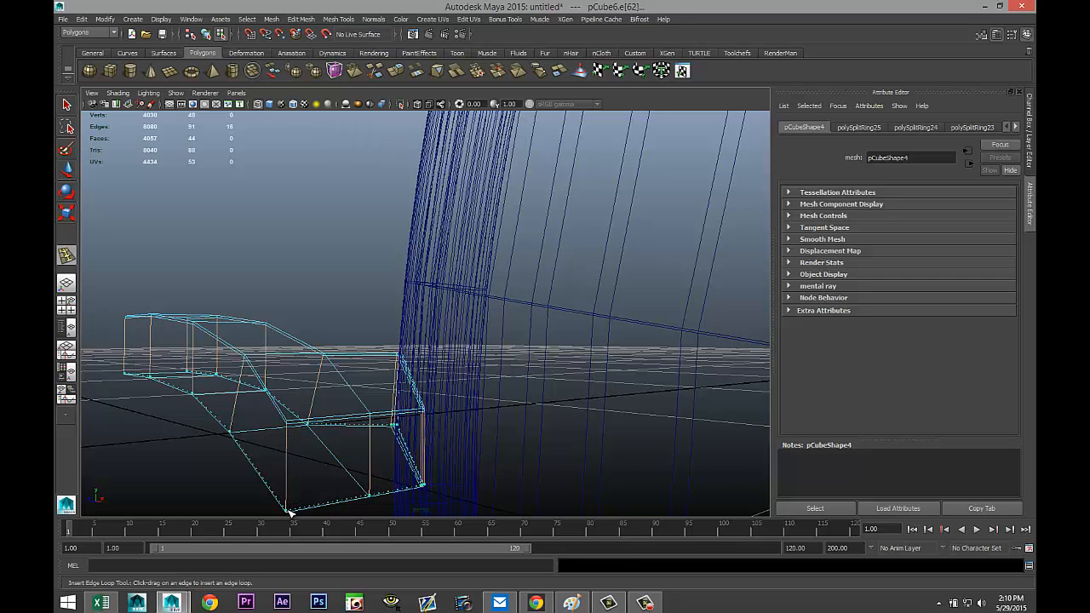
pyautogui.click(290, 512)
pyautogui.press('q')
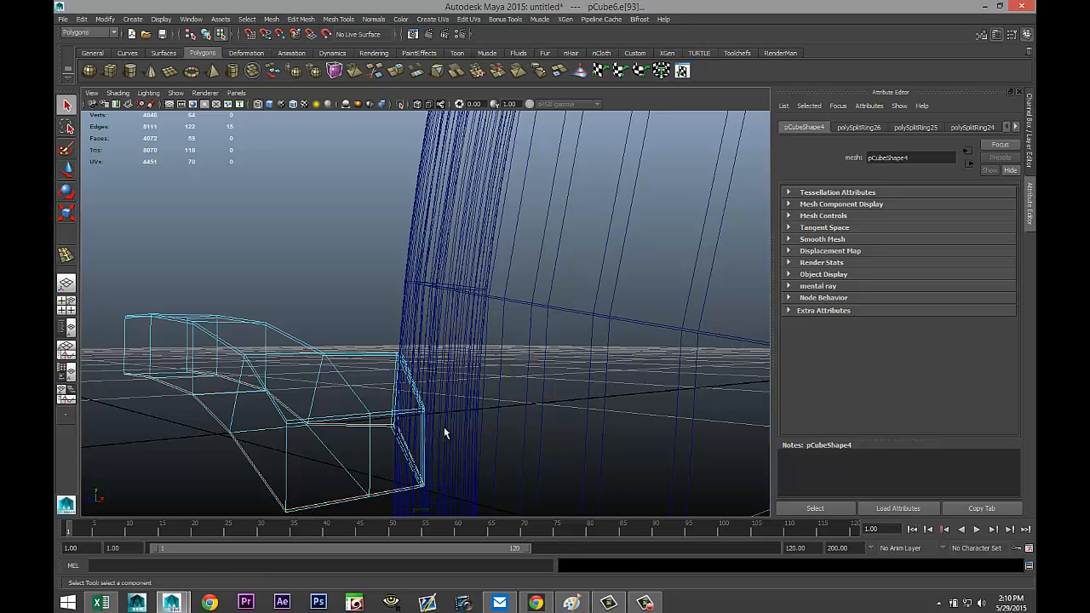
pyautogui.press('5')
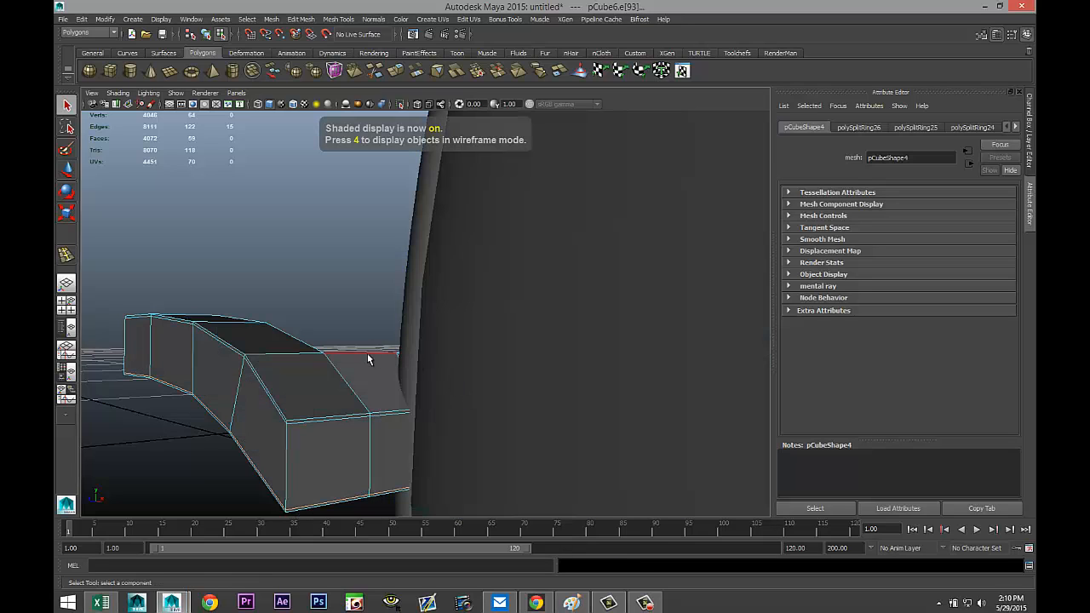
pyautogui.keyDown('alt'); pyautogui.moveTo(366, 352); pyautogui.dragTo(428, 342); pyautogui.keyUp('alt')
pyautogui.moveTo(391, 403)
pyautogui.mouseDown(button='right')
pyautogui.moveTo(433, 356)
pyautogui.moveTo(441, 310)
pyautogui.mouseUp(button='right')
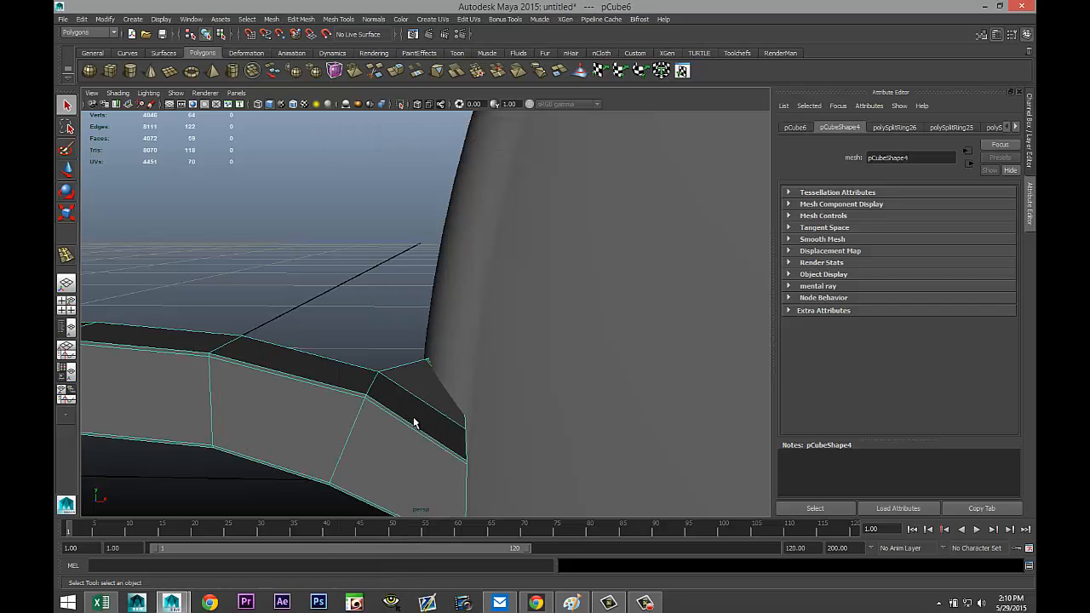
# - Combine the lens, rim, temple arm and bridge into a single mesh
pyautogui.scroll(-3, 415, 422)
pyautogui.click(372, 314)
pyautogui.scroll(-3, 366, 317)
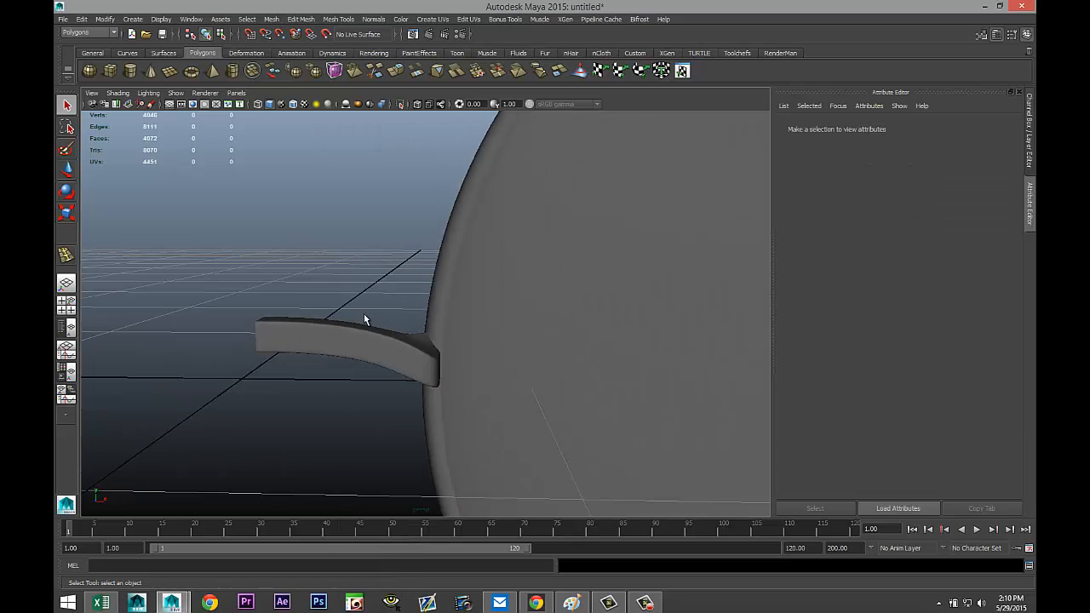
pyautogui.keyDown('alt'); pyautogui.moveTo(335, 332); pyautogui.dragTo(425, 337); pyautogui.keyUp('alt')
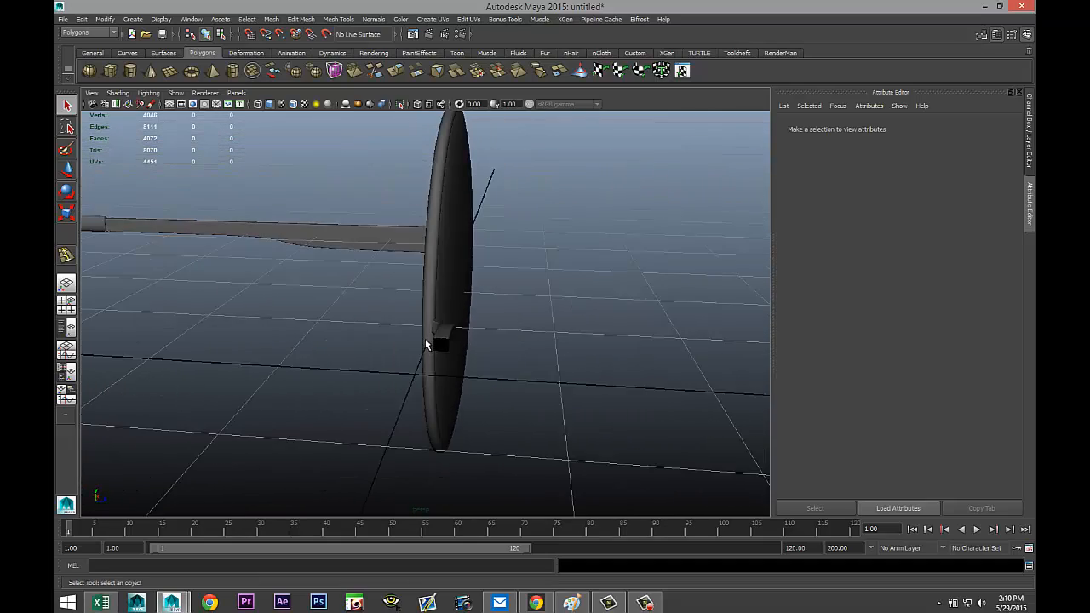
pyautogui.scroll(-4, 425, 338)
pyautogui.keyDown('alt'); pyautogui.moveTo(452, 392); pyautogui.dragTo(441, 389); pyautogui.keyUp('alt')
pyautogui.keyDown('alt'); pyautogui.moveTo(397, 424); pyautogui.dragTo(460, 433); pyautogui.keyUp('alt')
pyautogui.moveTo(232, 154); pyautogui.dragTo(696, 493)
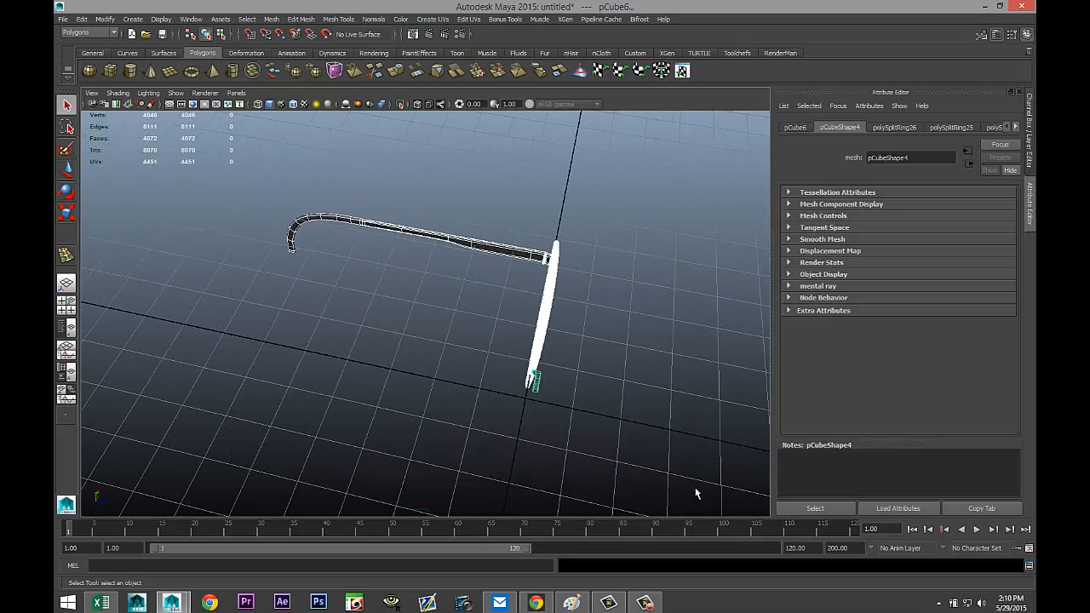
pyautogui.click(279, 26)
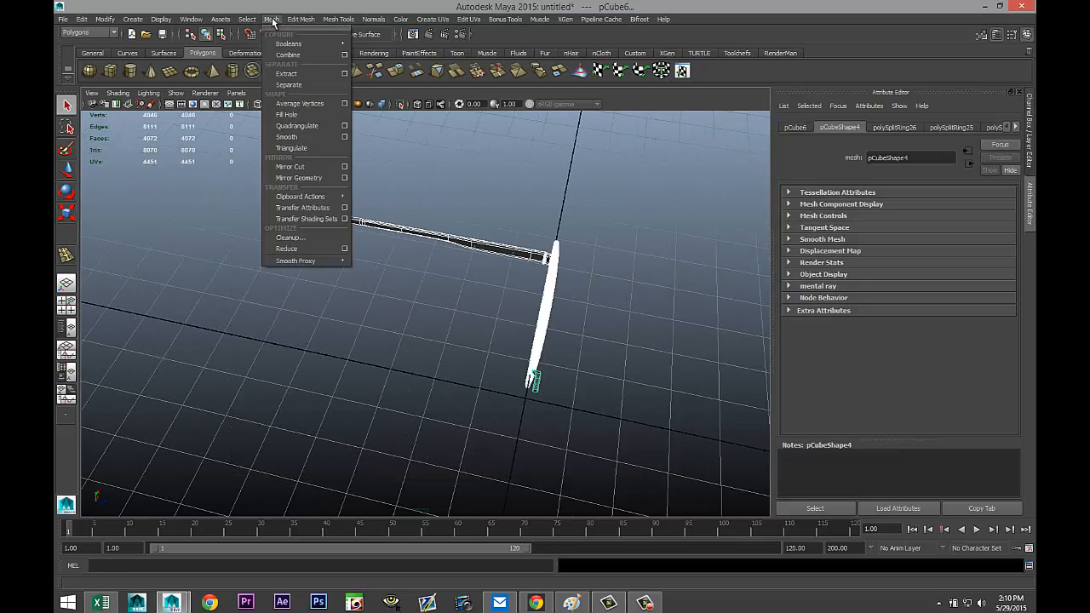
pyautogui.click(299, 57)
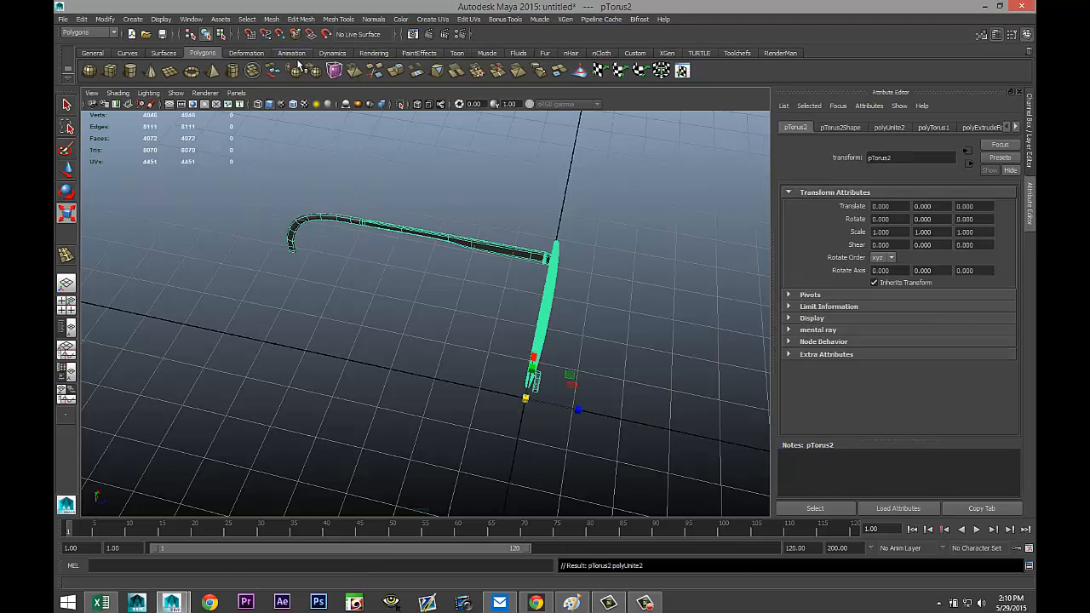
pyautogui.click(395, 342)
# - Move the combined half's pivot along X in the top view onto the bridge's open end, about 0.12 cm from the origin
pyautogui.scroll(3, 501, 383)
pyautogui.keyDown('alt'); pyautogui.moveTo(478, 350); pyautogui.dragTo(618, 395); pyautogui.keyUp('alt')
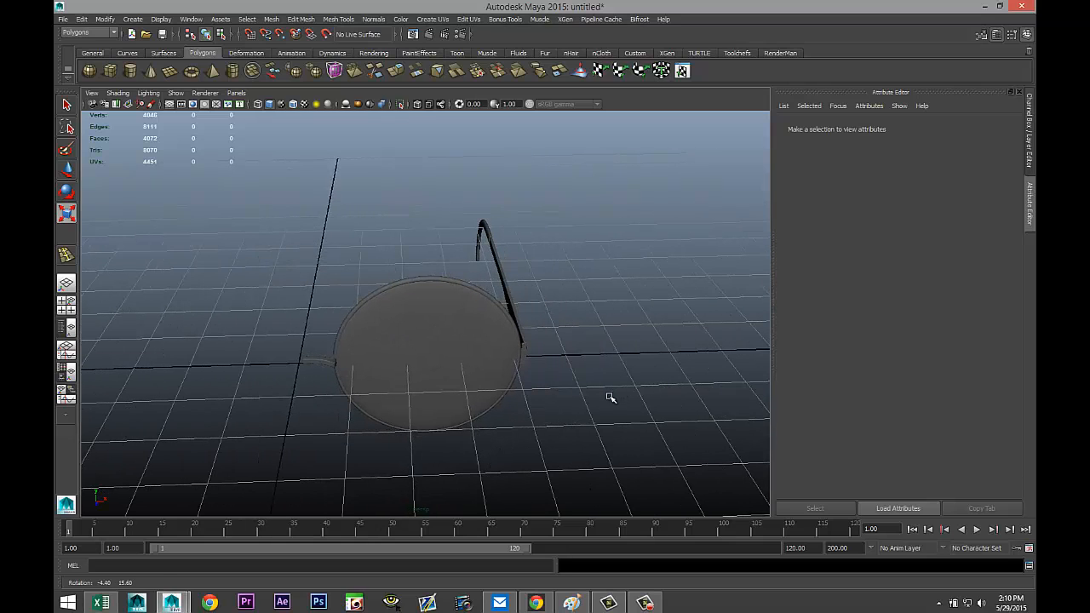
pyautogui.press('r')
pyautogui.keyDown('alt'); pyautogui.moveTo(275, 397); pyautogui.dragTo(355, 404, button='middle'); pyautogui.keyUp('alt')
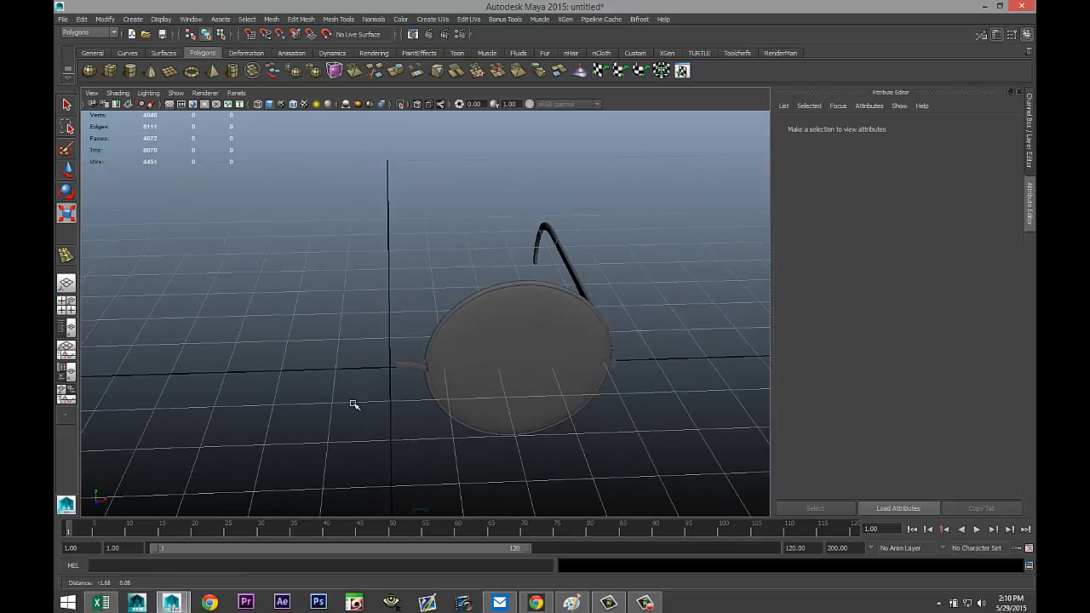
pyautogui.click(538, 323)
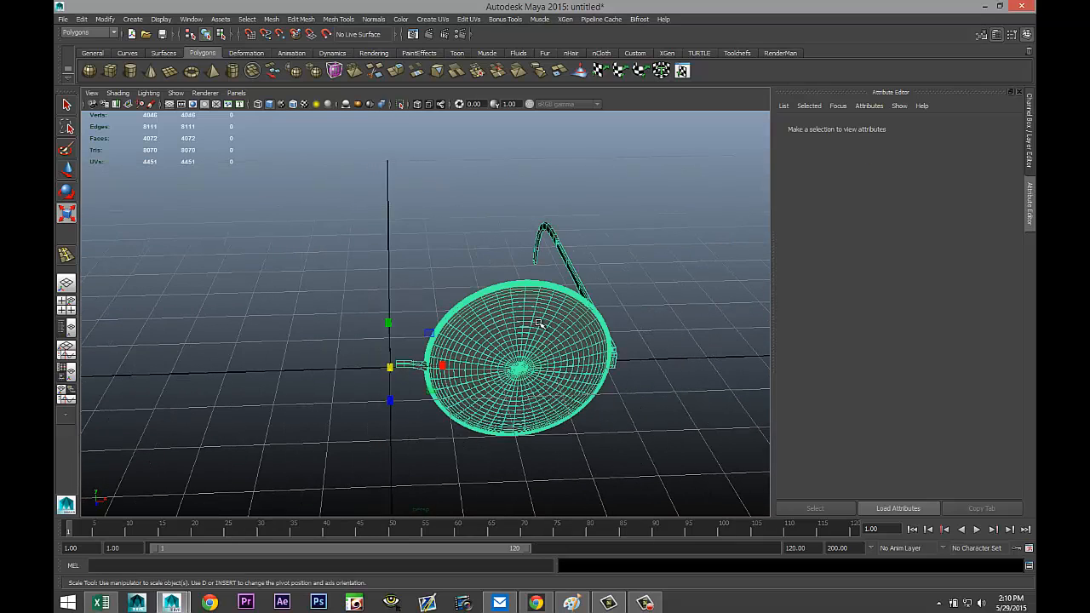
pyautogui.click(66, 303)
pyautogui.press('space')
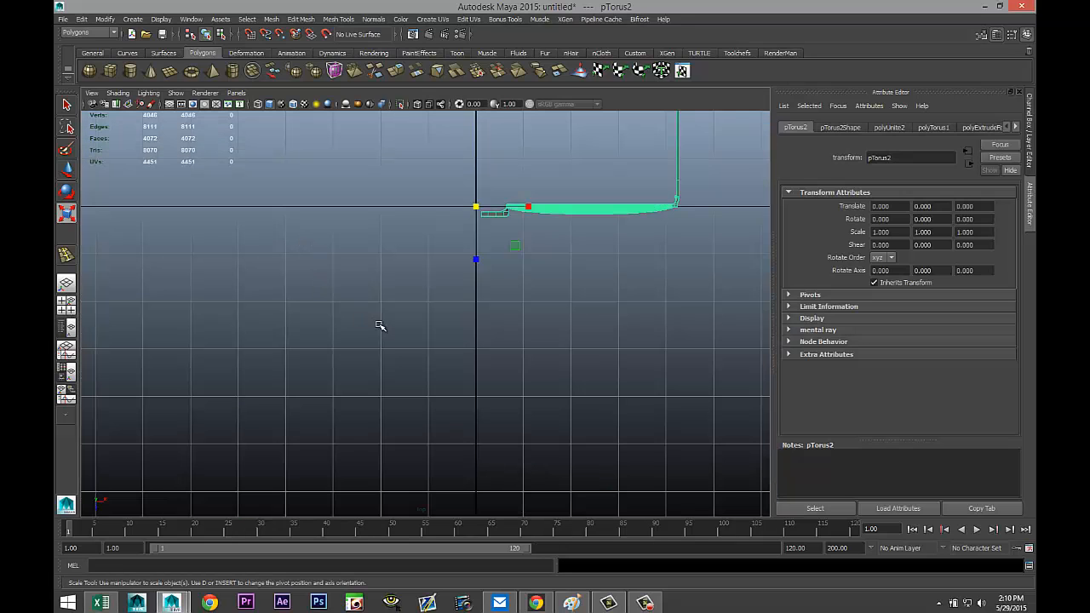
pyautogui.press('f')
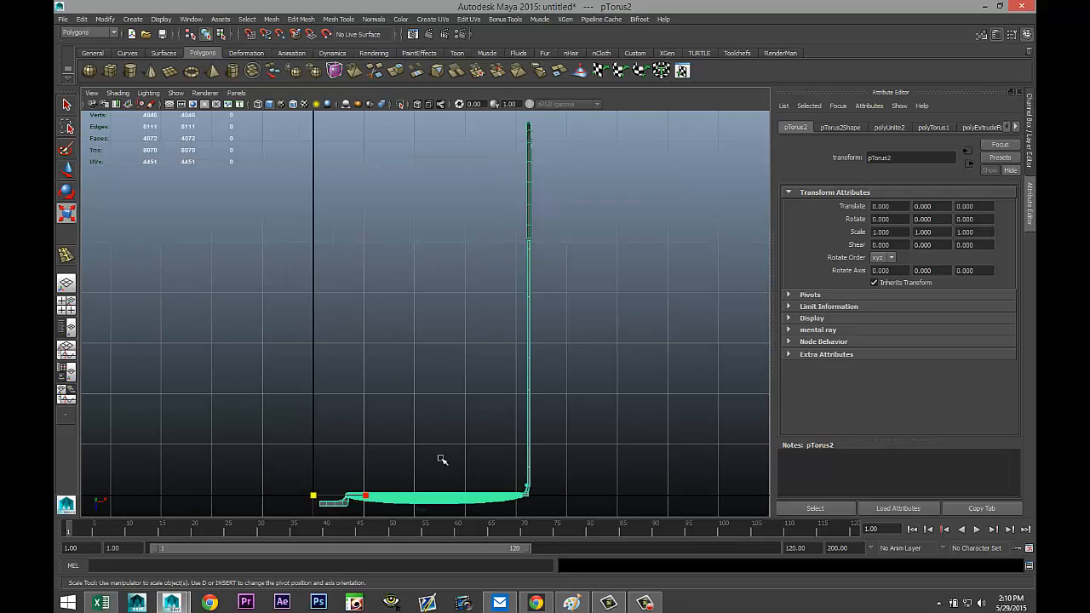
pyautogui.keyDown('alt'); pyautogui.moveTo(440, 426); pyautogui.dragTo(519, 226, button='middle'); pyautogui.keyUp('alt')
pyautogui.scroll(4, 486, 275)
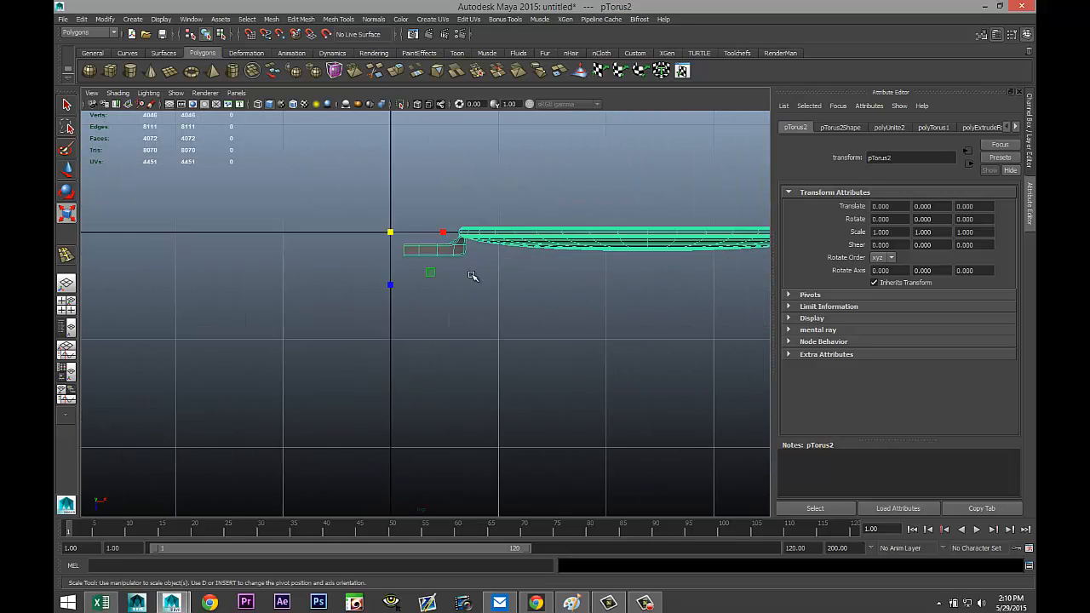
pyautogui.scroll(2, 473, 275)
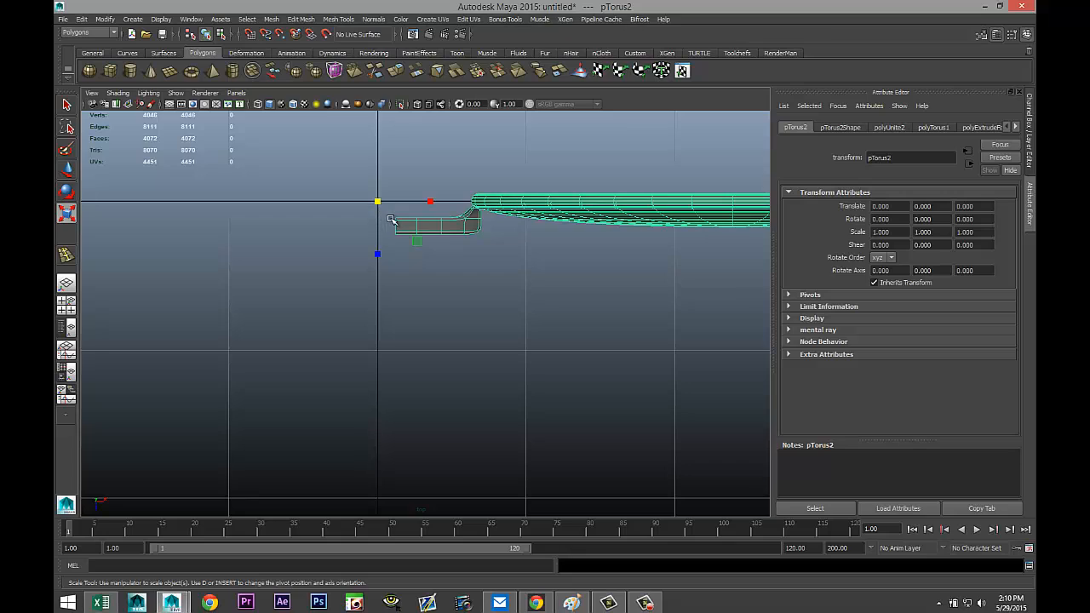
pyautogui.press('w')
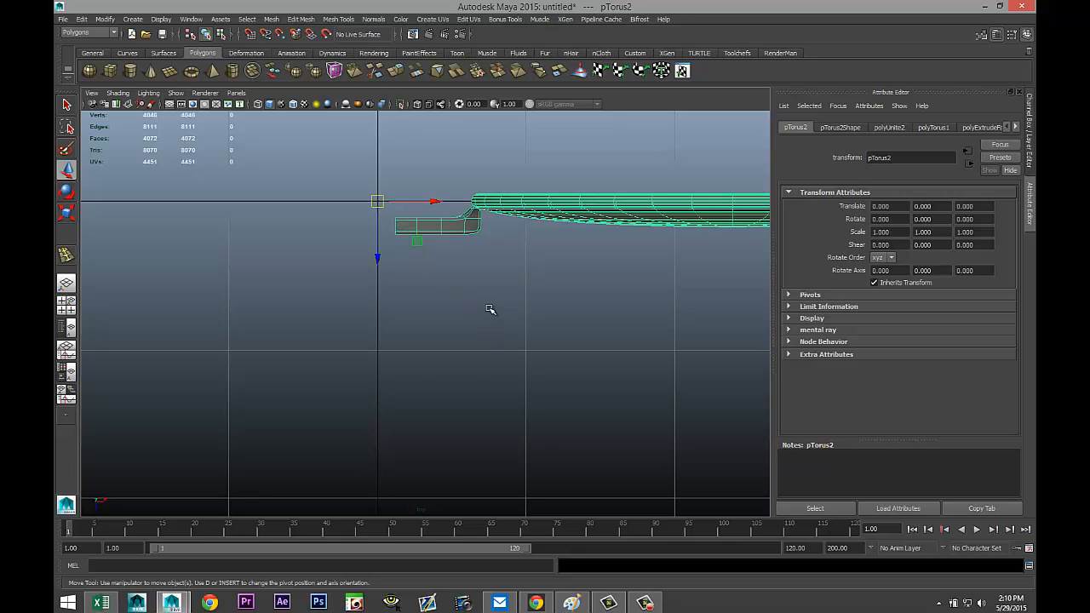
pyautogui.press('d')
pyautogui.moveTo(437, 200); pyautogui.dragTo(455, 202)
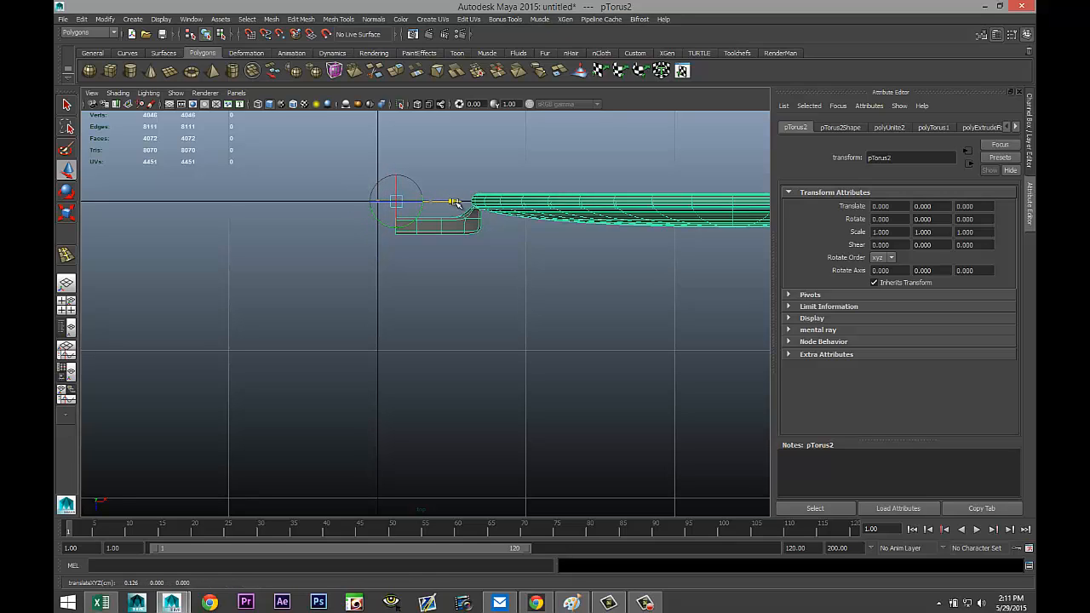
# - Shift the pivot along Z to about 0.165 cm, centering it on the thickness of the bridge's open end
pyautogui.press('d')
pyautogui.press('d')
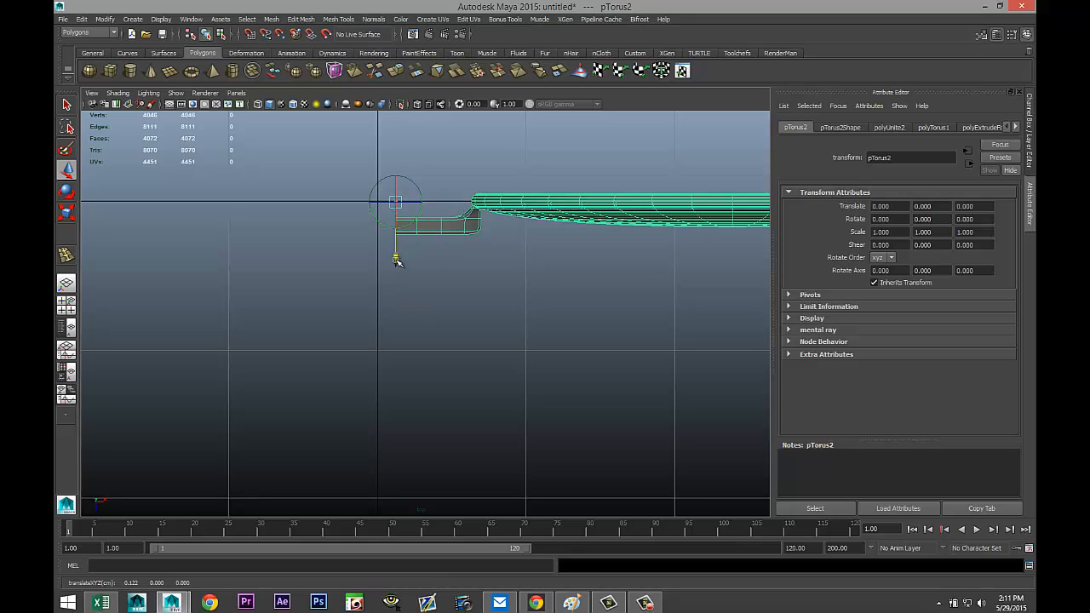
pyautogui.moveTo(396, 261); pyautogui.dragTo(399, 284)
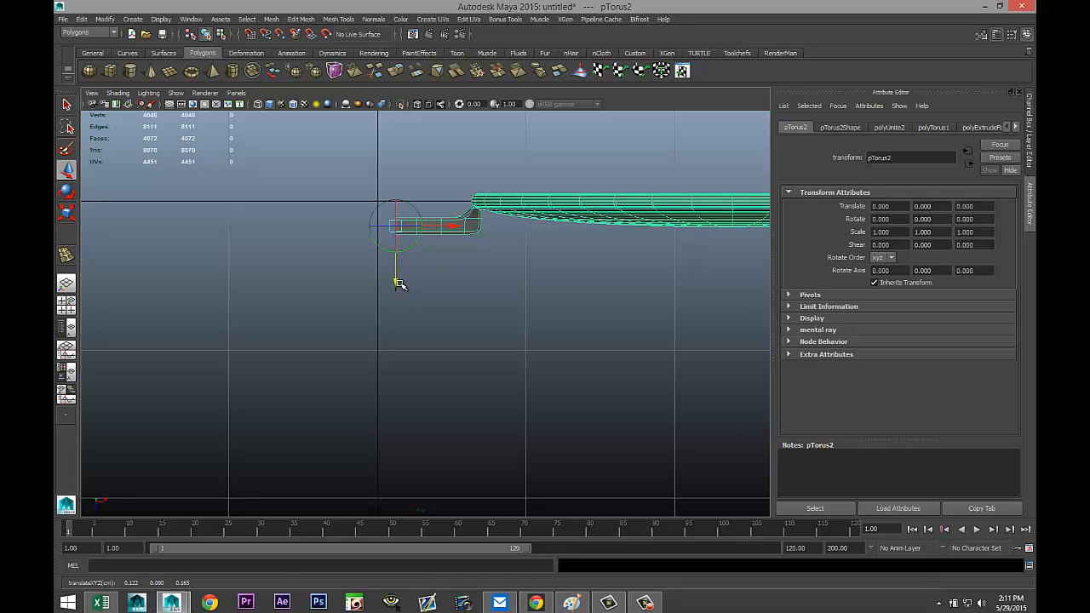
pyautogui.scroll(4, 417, 293)
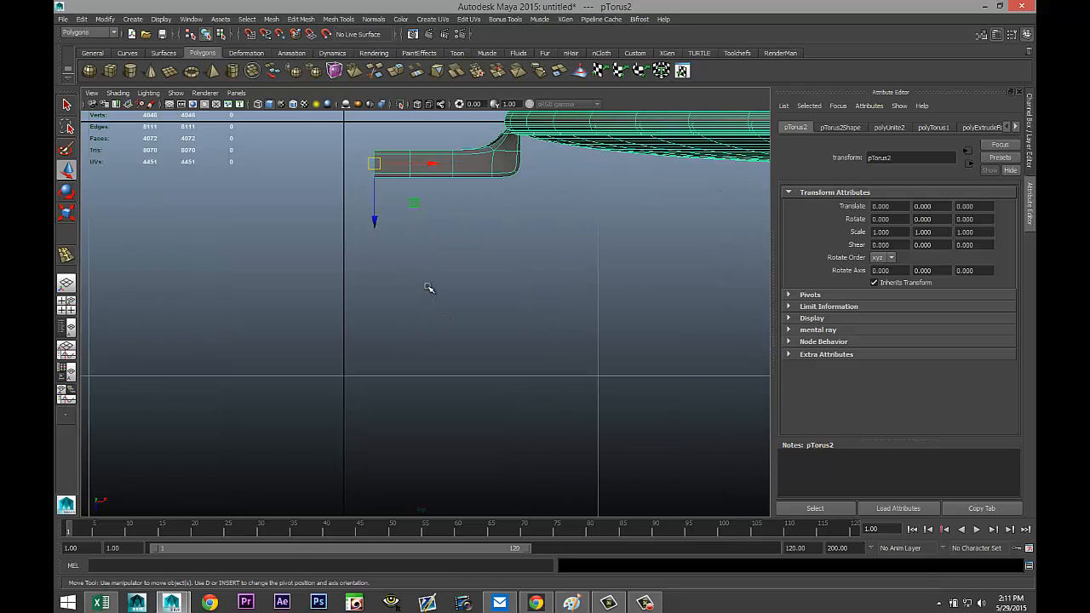
pyautogui.press('f')
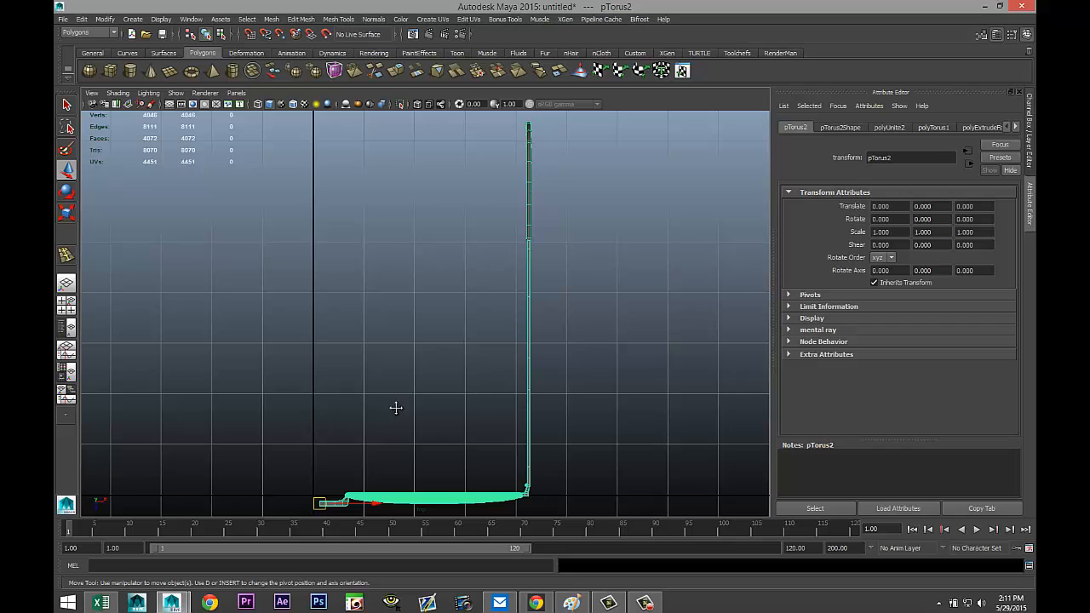
pyautogui.keyDown('alt'); pyautogui.moveTo(394, 409); pyautogui.dragTo(499, 188, button='middle'); pyautogui.keyUp('alt')
pyautogui.scroll(2, 499, 188)
pyautogui.scroll(3, 490, 260)
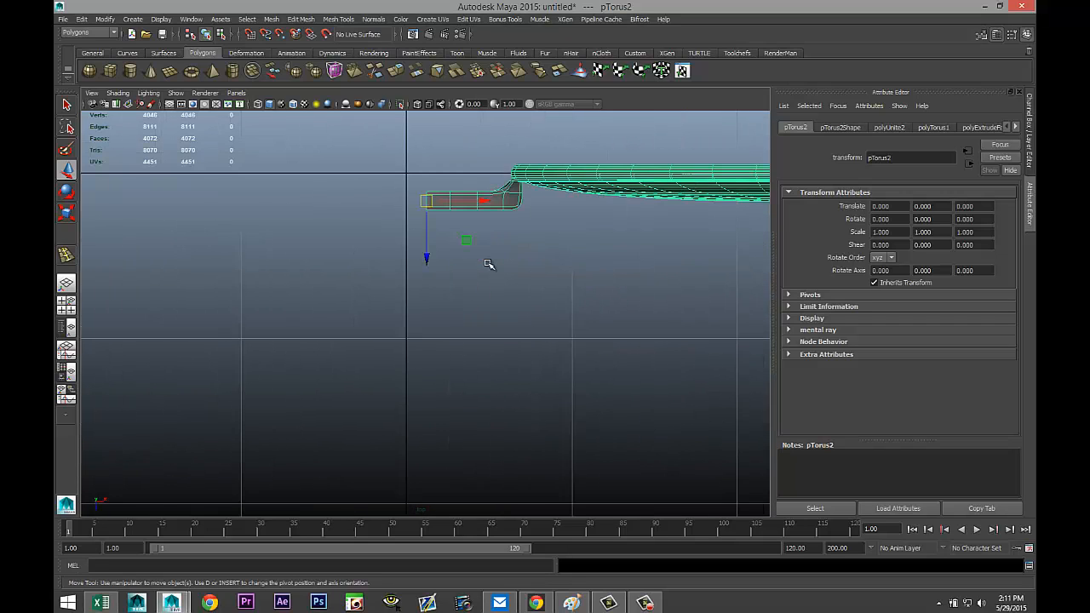
pyautogui.scroll(1, 488, 264)
# - Raise the pivot in the front view to the mid-height of the bridge's open end and reselect the combined half
pyautogui.click(68, 308)
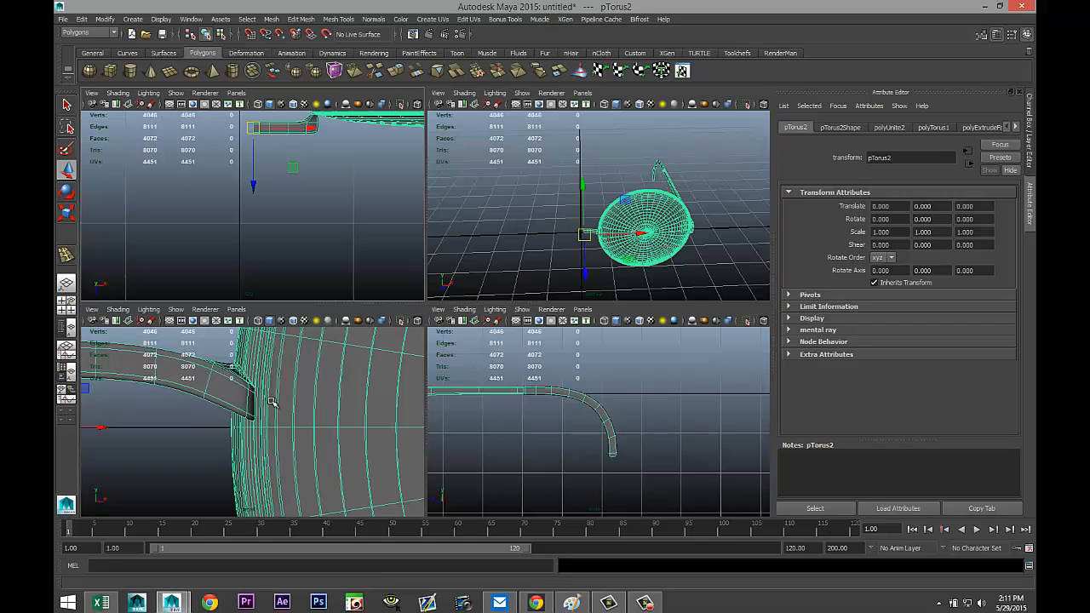
pyautogui.press('space')
pyautogui.press('f')
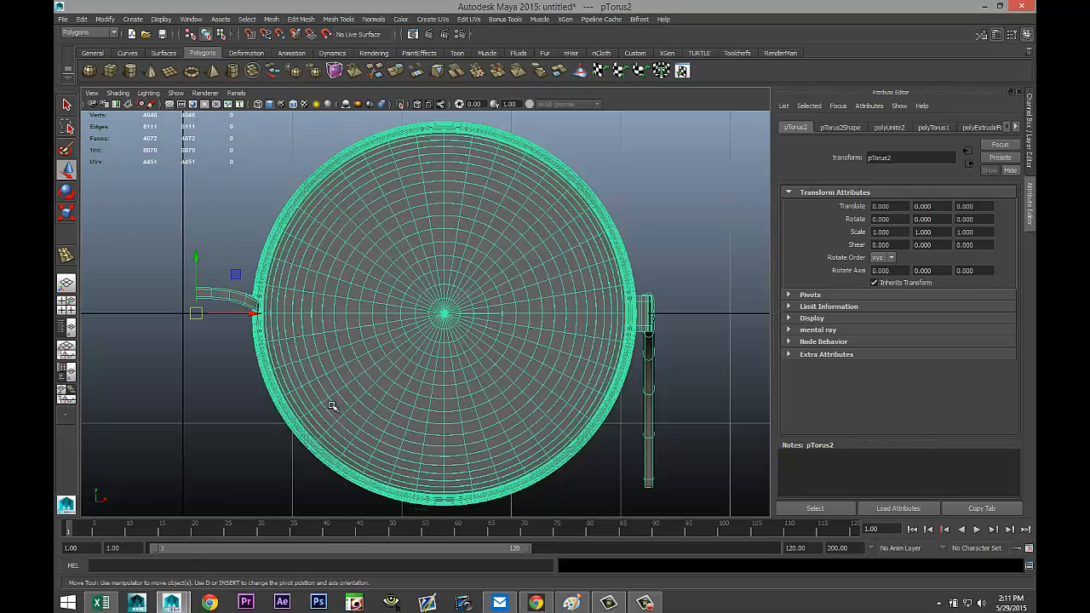
pyautogui.keyDown('alt'); pyautogui.moveTo(191, 407); pyautogui.dragTo(420, 414, button='middle'); pyautogui.keyUp('alt')
pyautogui.scroll(5, 420, 414)
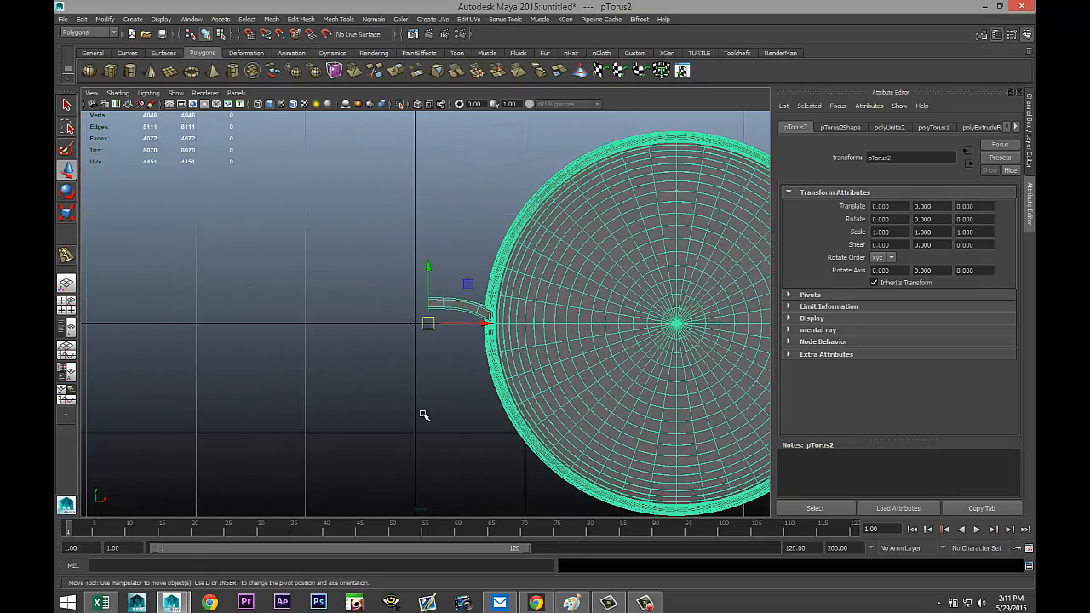
pyautogui.scroll(2, 419, 411)
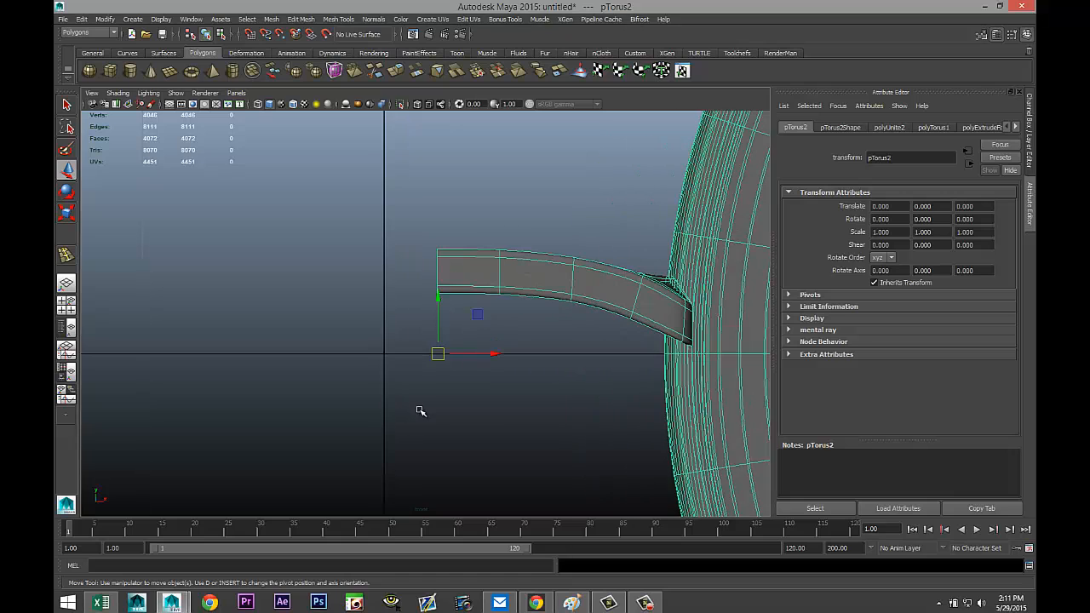
pyautogui.press('d')
pyautogui.moveTo(436, 294); pyautogui.dragTo(438, 214)
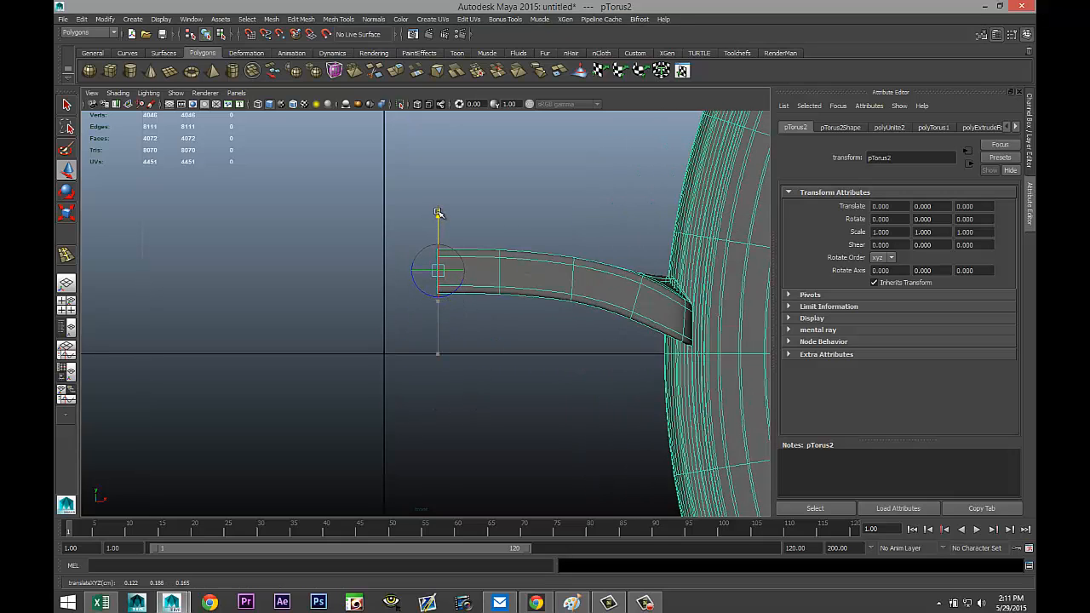
pyautogui.click(444, 366)
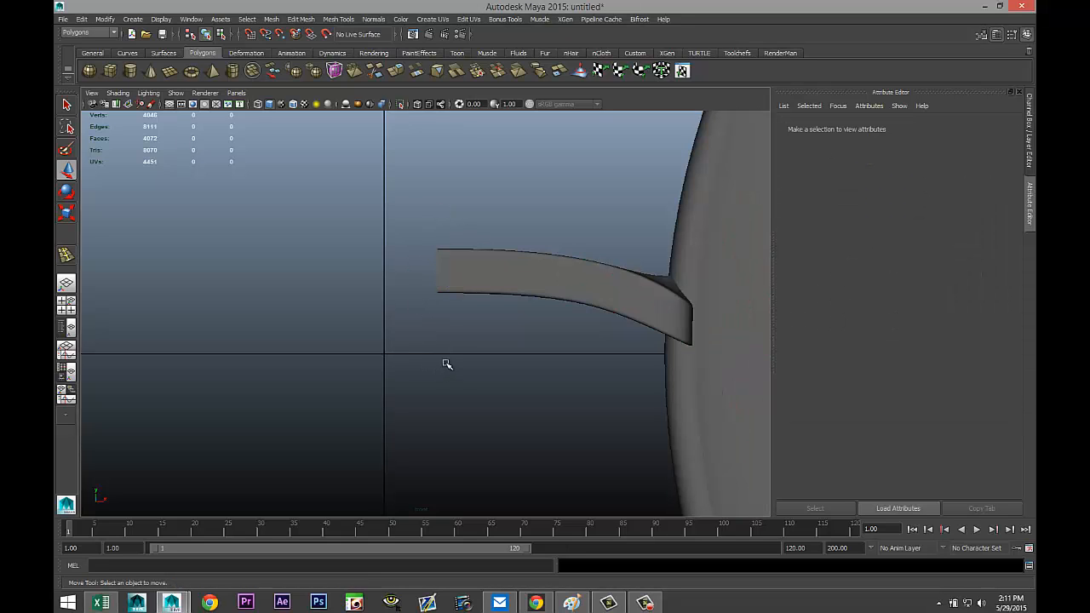
pyautogui.click(493, 272)
# - Create a mirrored instance of the combined half with Duplicate Special, setting scale X to -1 and scale Z to 1
pyautogui.scroll(-5, 477, 383)
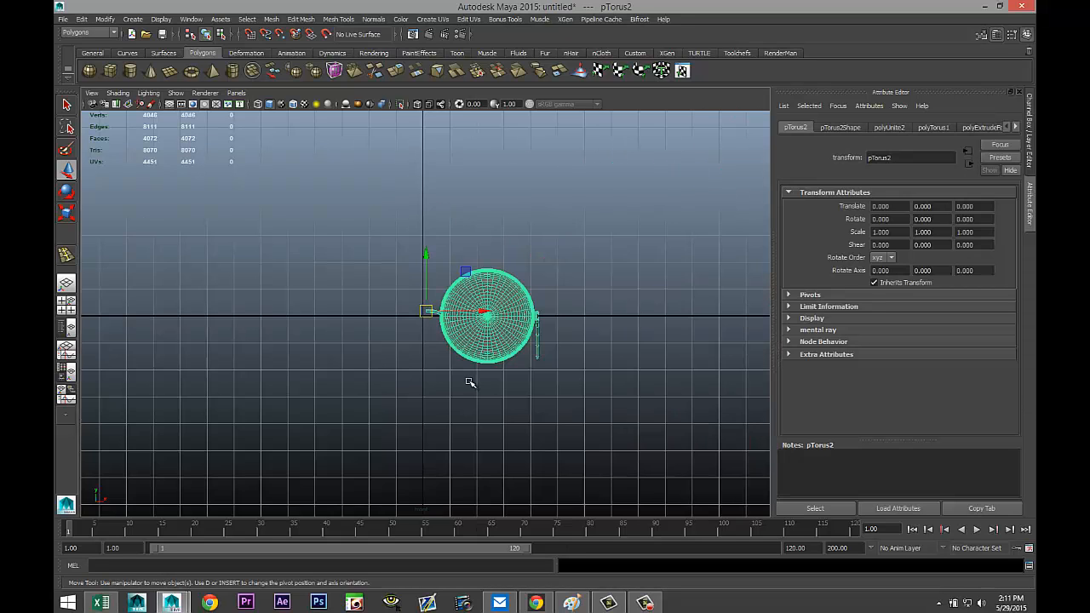
pyautogui.scroll(2, 470, 383)
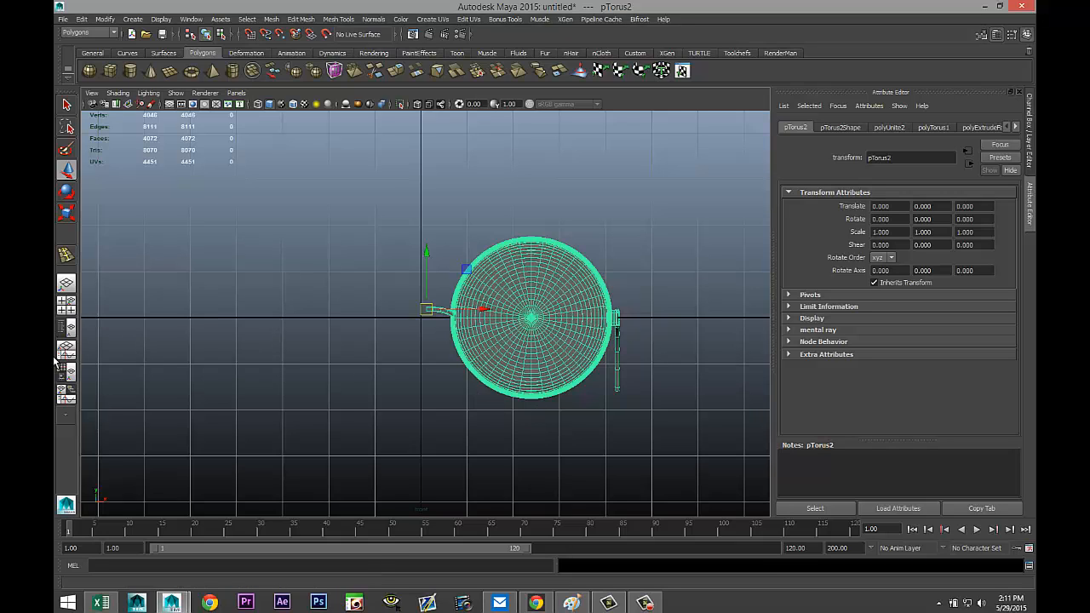
pyautogui.click(66, 303)
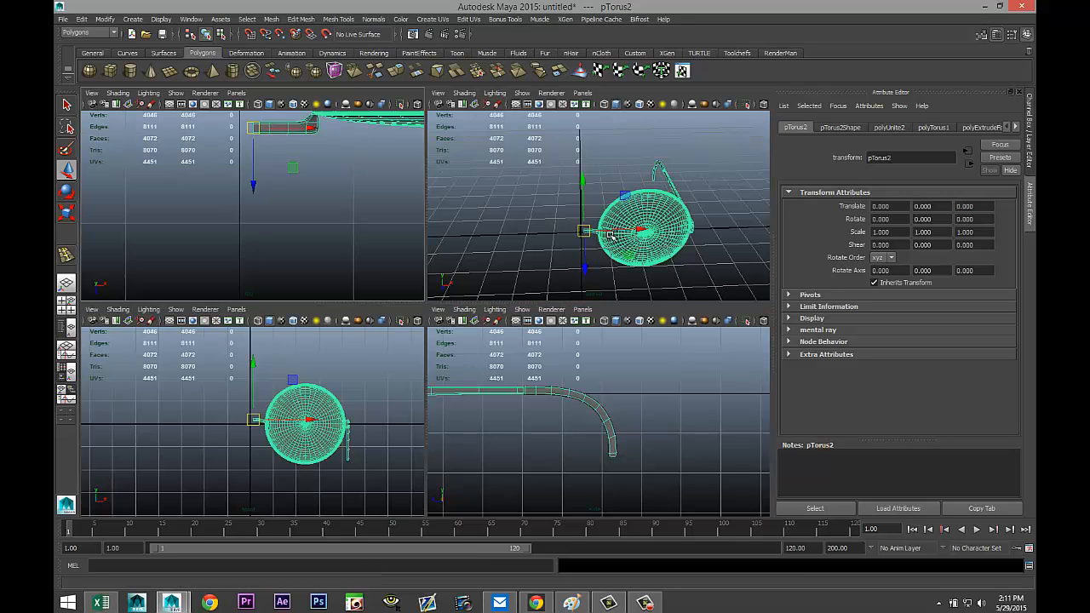
pyautogui.press('space')
pyautogui.keyDown('alt'); pyautogui.moveTo(521, 260); pyautogui.dragTo(428, 270); pyautogui.keyUp('alt')
pyautogui.keyDown('alt'); pyautogui.moveTo(428, 269); pyautogui.dragTo(411, 310, button='right'); pyautogui.keyUp('alt')
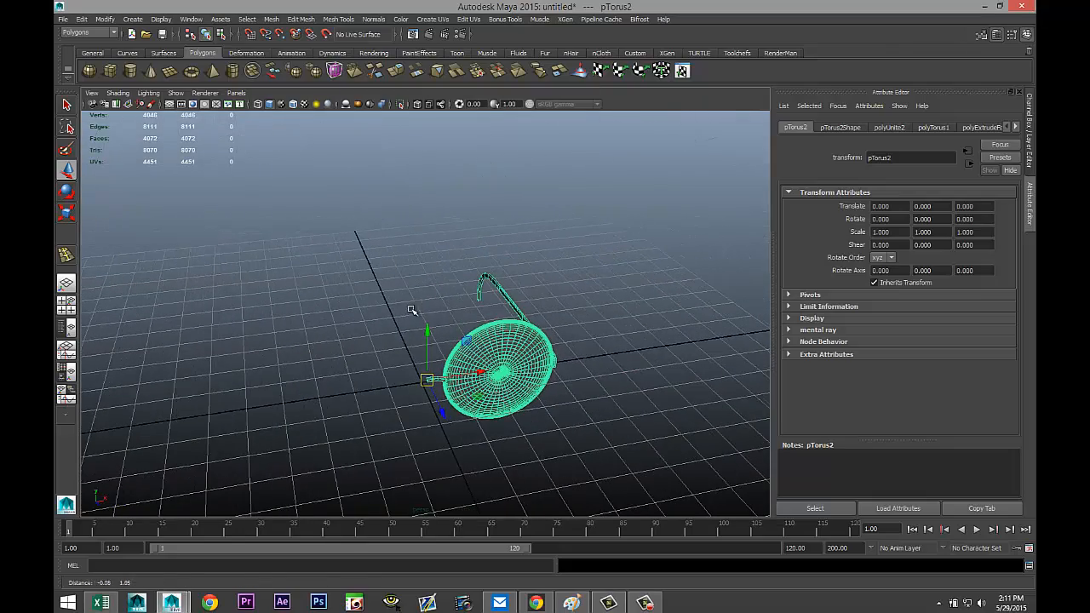
pyautogui.click(104, 20)
pyautogui.moveTo(81, 19)
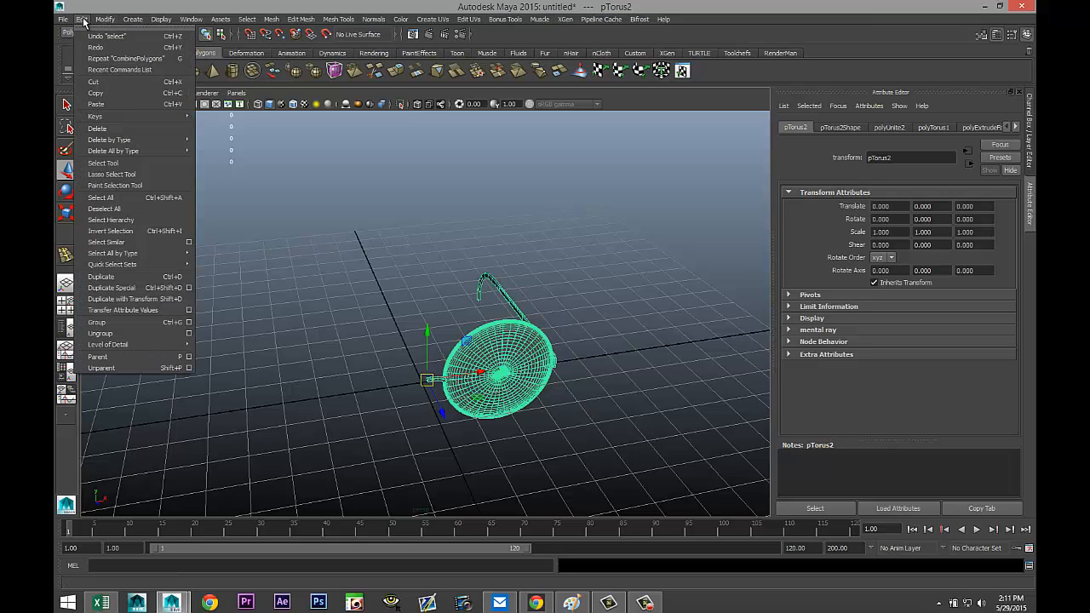
pyautogui.click(189, 288)
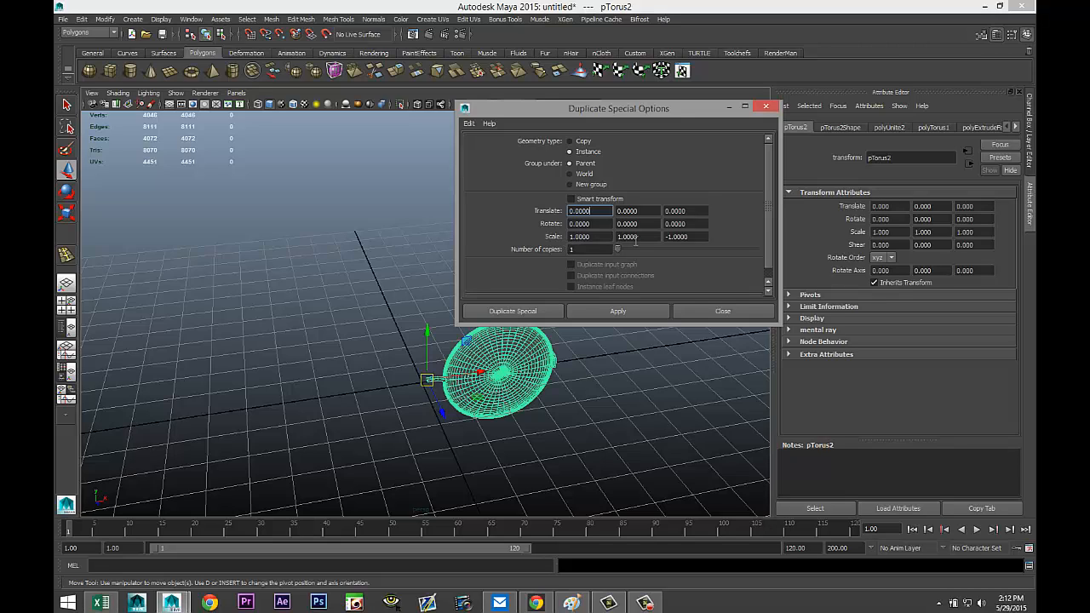
pyautogui.doubleClick(593, 237)
pyautogui.write('-1')
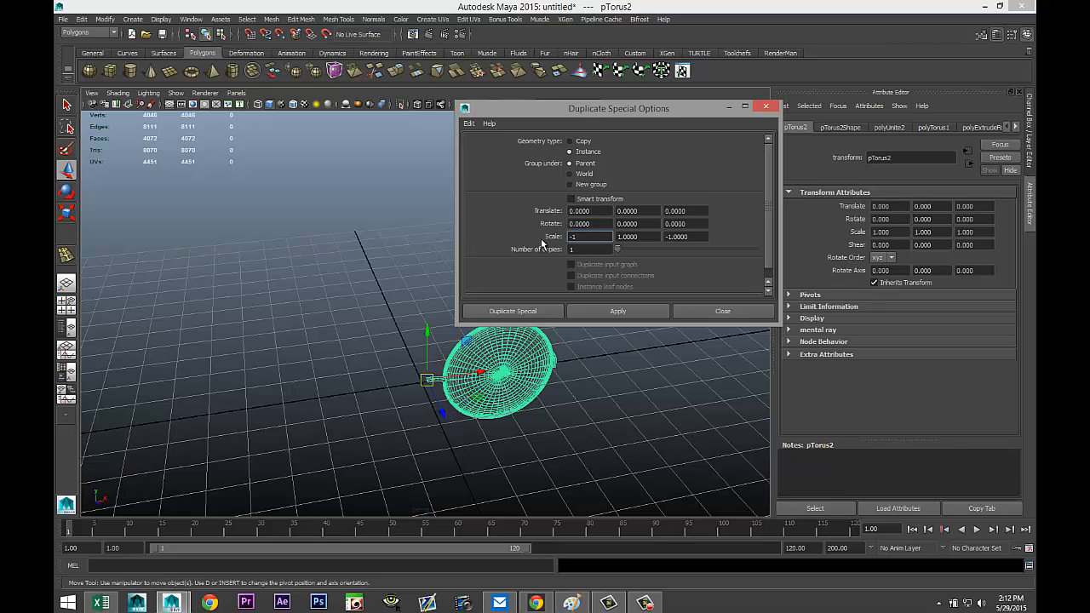
pyautogui.doubleClick(703, 236)
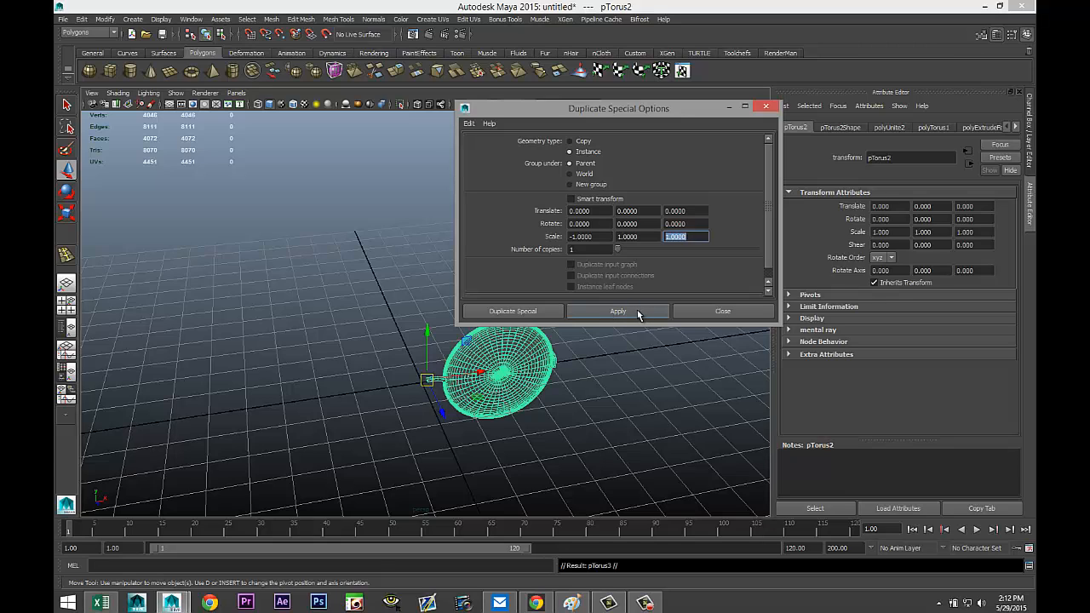
pyautogui.click(729, 107)
pyautogui.click(608, 353)
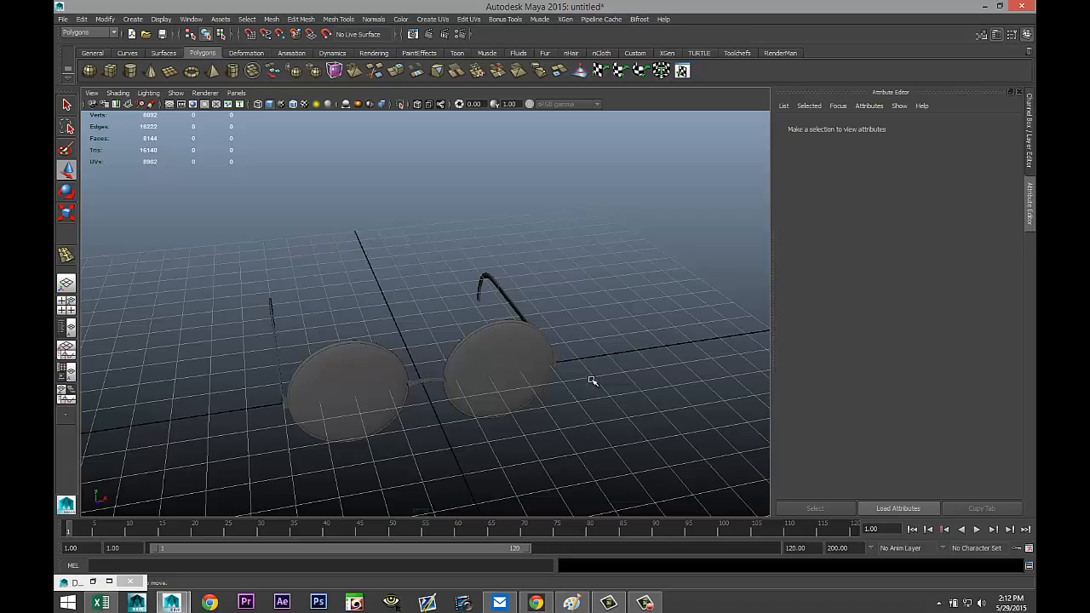
# - Examine the seam at the middle of the bridge where the original half meets its mirrored instance
pyautogui.keyDown('alt'); pyautogui.moveTo(591, 383); pyautogui.dragTo(518, 366); pyautogui.keyUp('alt')
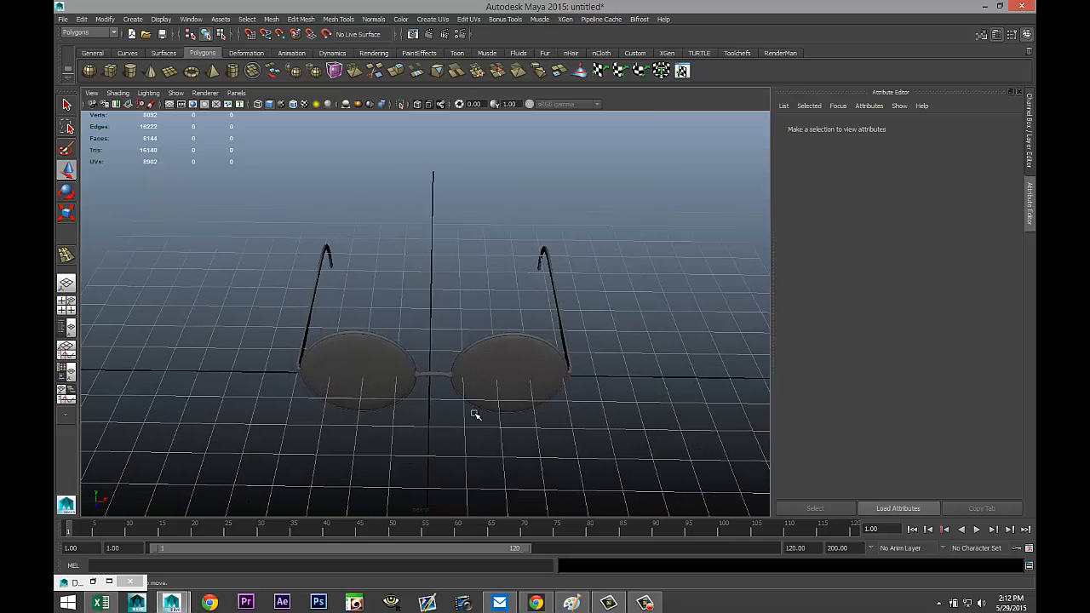
pyautogui.scroll(5, 474, 417)
pyautogui.keyDown('alt'); pyautogui.moveTo(474, 418); pyautogui.dragTo(473, 315, button='middle'); pyautogui.keyUp('alt')
pyautogui.click(452, 319)
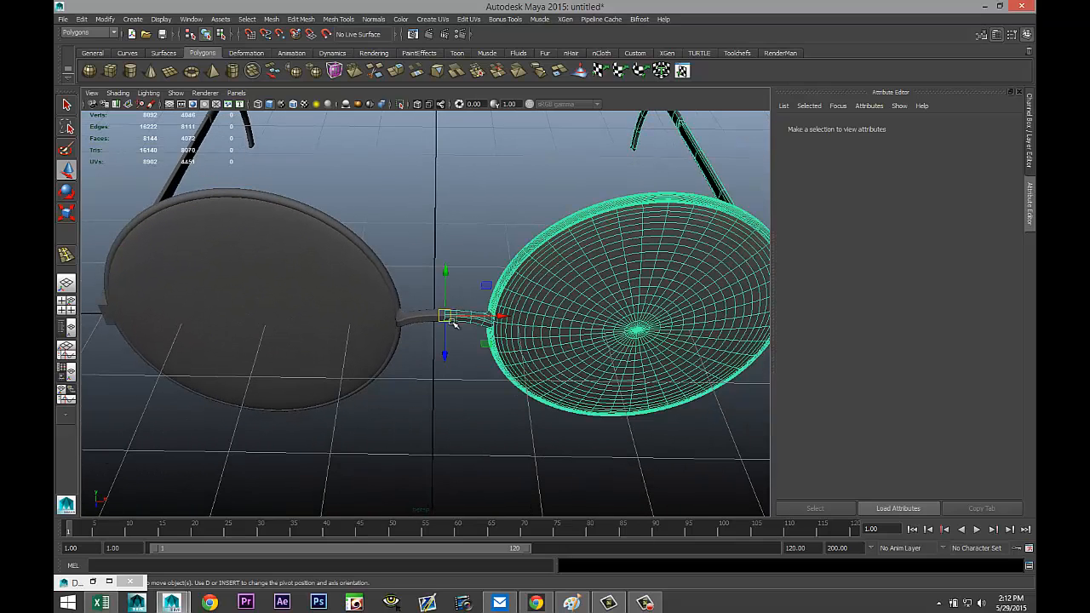
pyautogui.scroll(6, 467, 380)
pyautogui.scroll(2, 472, 382)
pyautogui.keyDown('alt'); pyautogui.moveTo(476, 384); pyautogui.dragTo(418, 374, button='middle'); pyautogui.keyUp('alt')
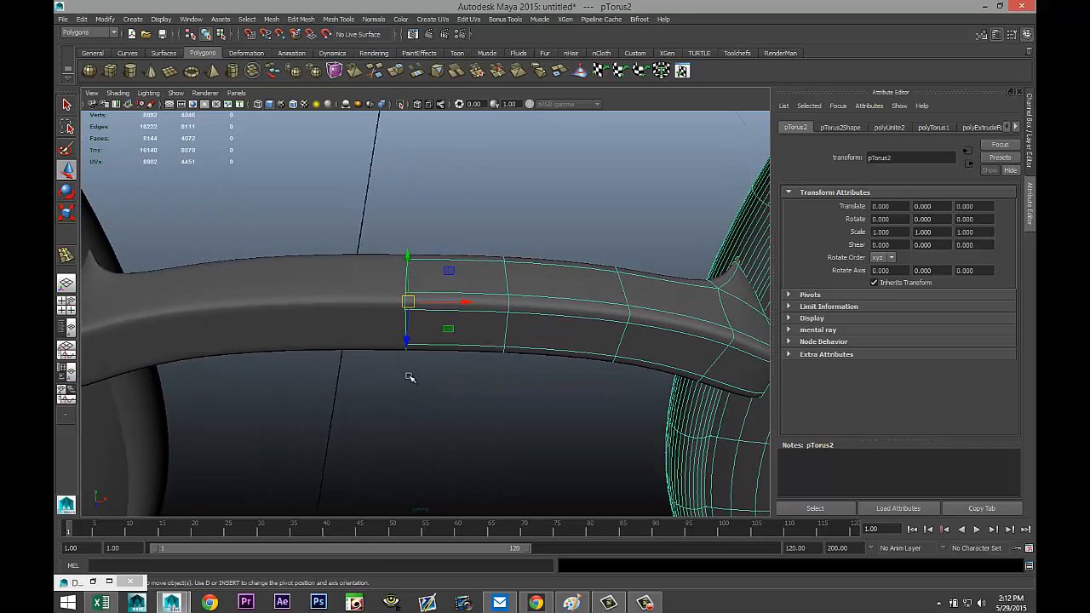
pyautogui.press('4')
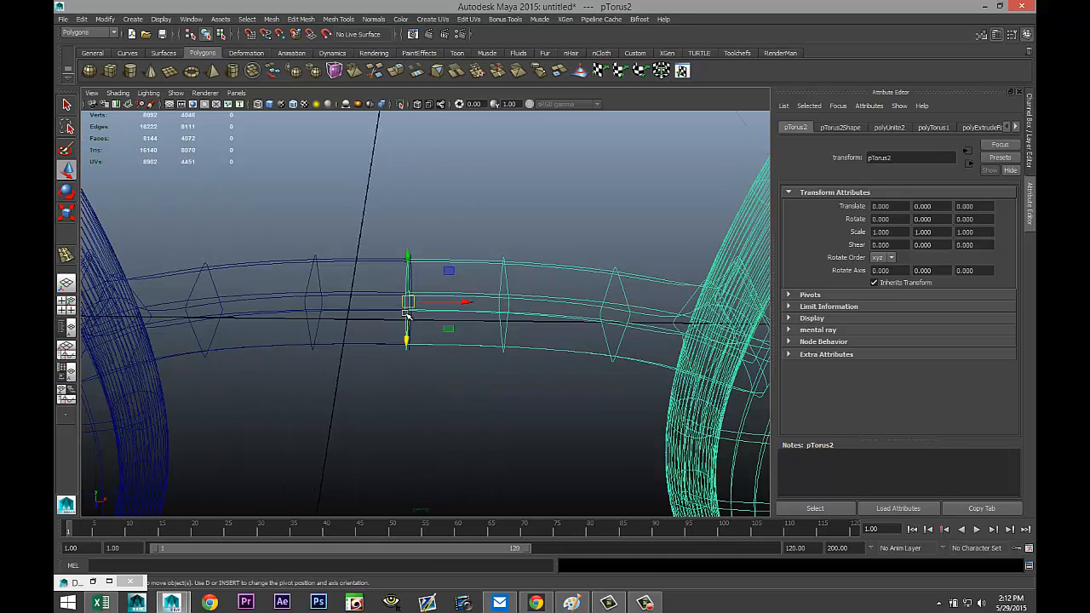
pyautogui.rightClick(404, 314)
pyautogui.click(365, 313)
pyautogui.moveTo(375, 228); pyautogui.dragTo(444, 414)
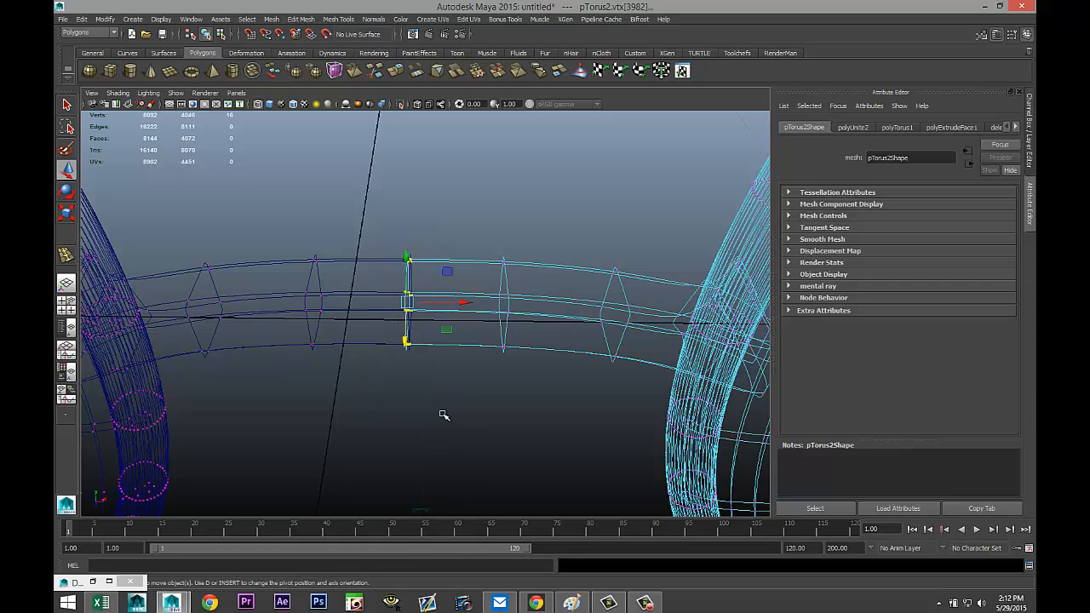
pyautogui.click(377, 332)
# - Combine the original half of the glasses and its mirrored instance into a single mesh
pyautogui.rightClick(361, 293)
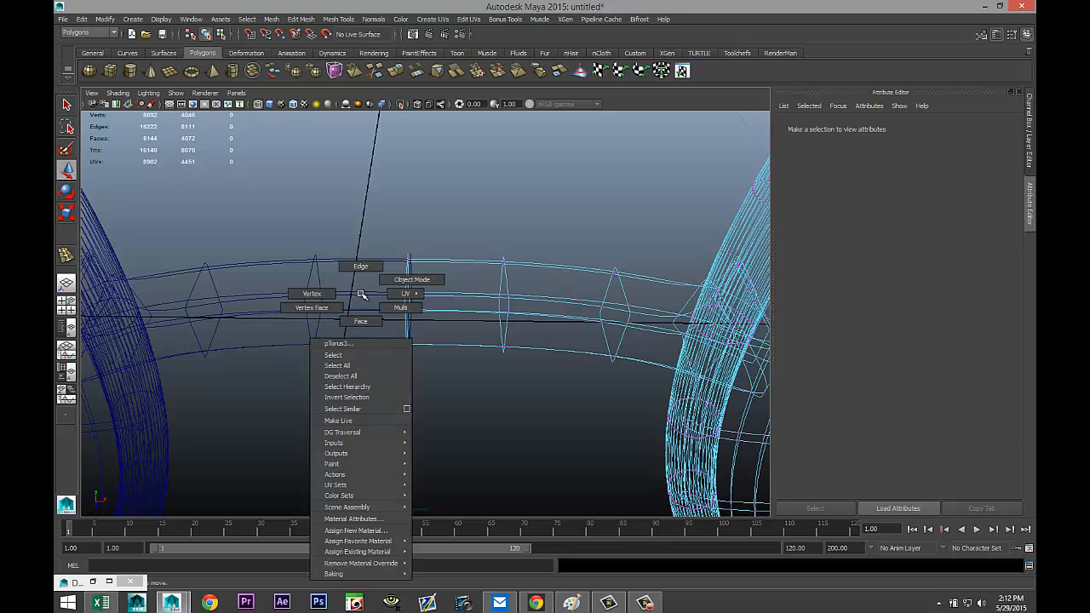
pyautogui.click(389, 277)
pyautogui.click(360, 262)
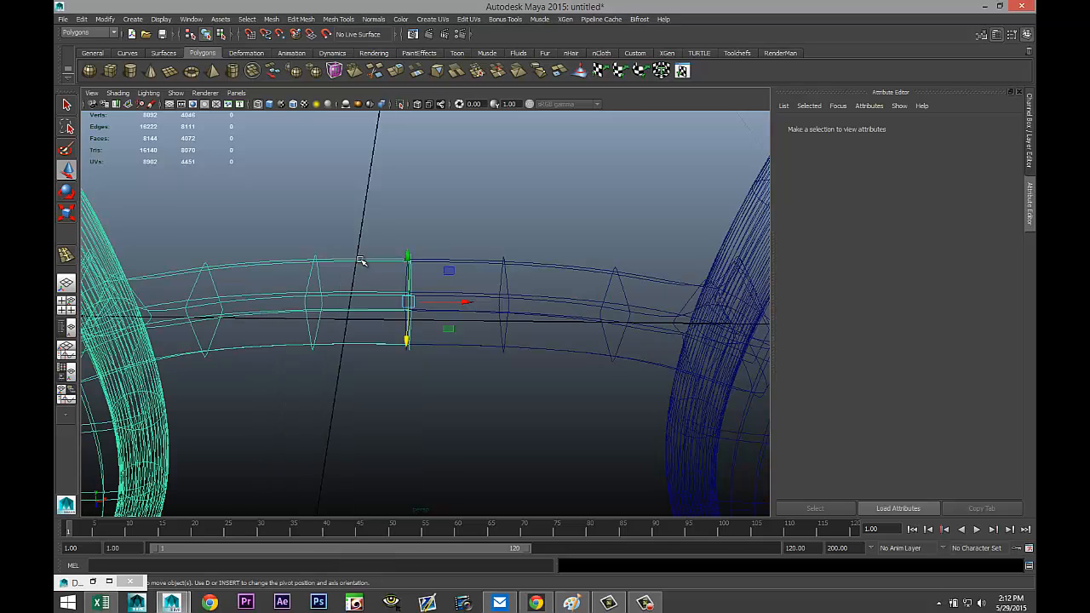
pyautogui.click(453, 261)
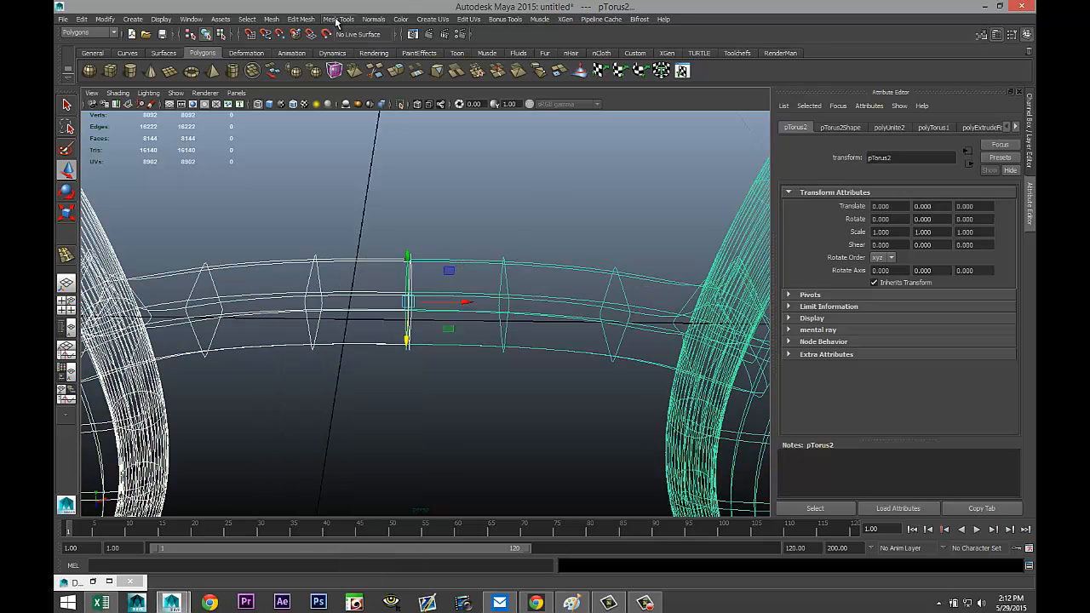
pyautogui.click(271, 19)
pyautogui.click(309, 52)
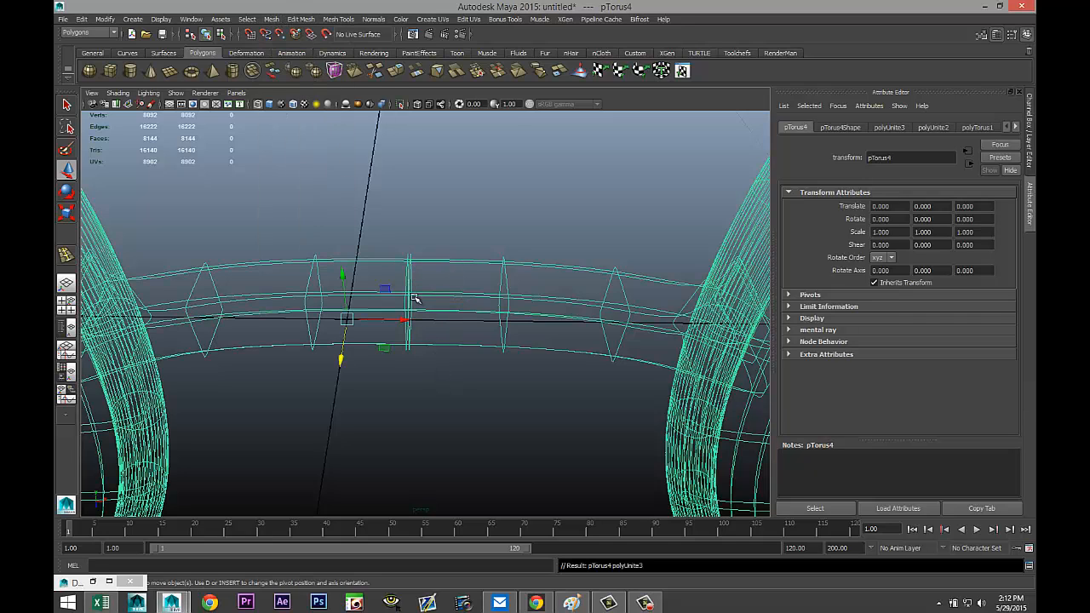
# - Merge all vertices along the bridge seam of the combined mesh with Merge Components
pyautogui.moveTo(406, 279); pyautogui.dragTo(360, 278, button='right')
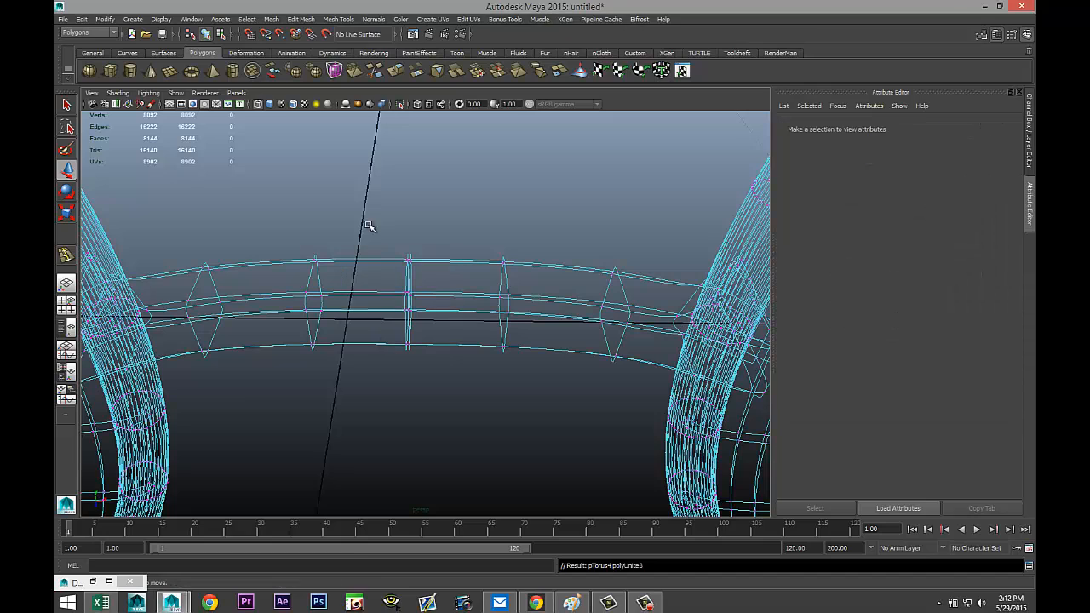
pyautogui.moveTo(378, 218); pyautogui.dragTo(447, 394)
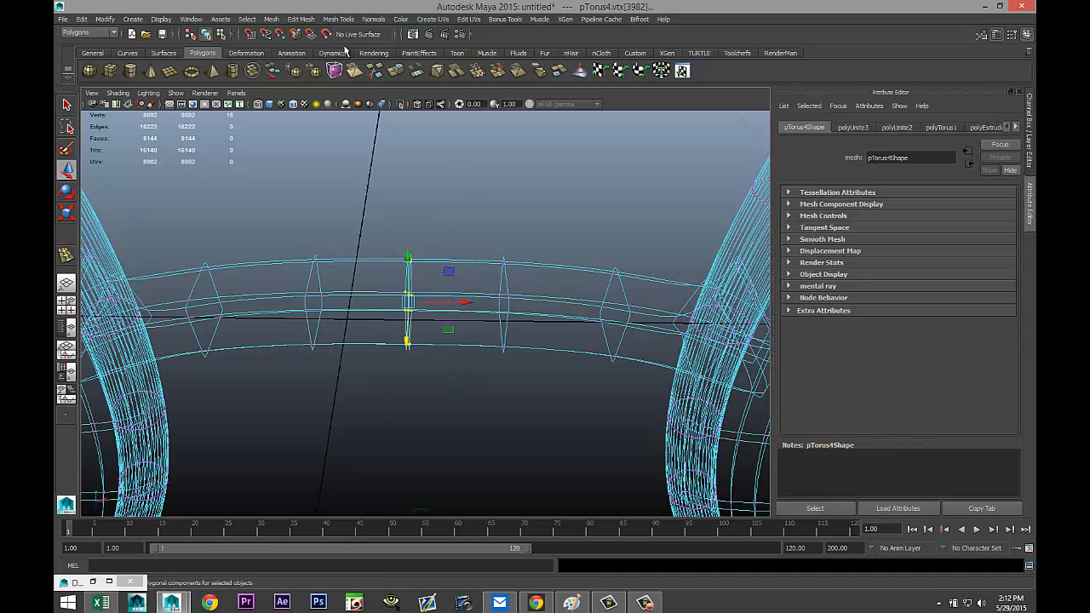
pyautogui.click(301, 22)
pyautogui.moveTo(278, 20)
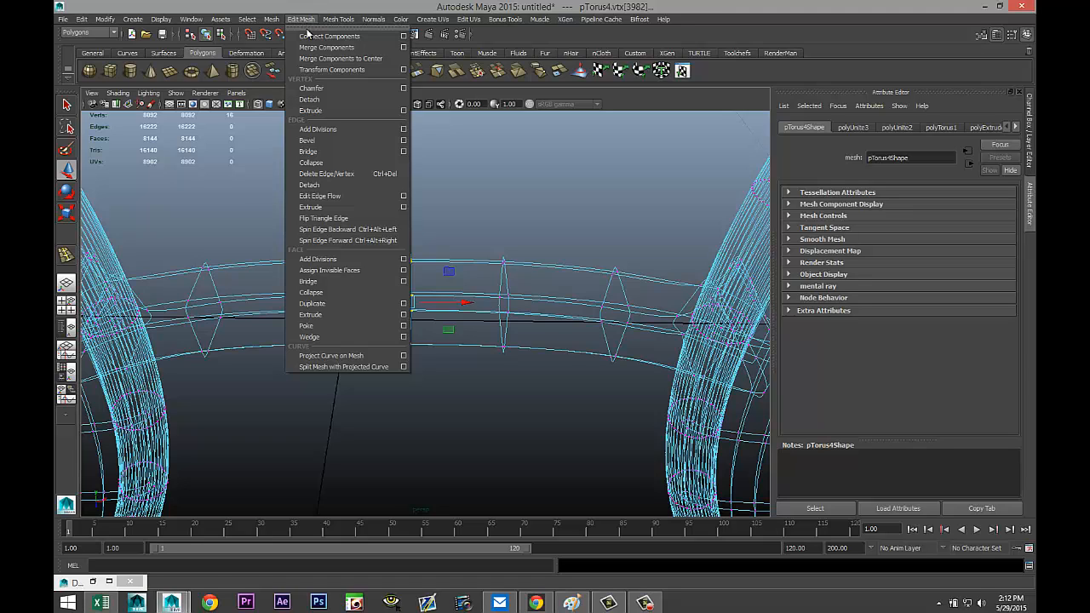
pyautogui.click(312, 47)
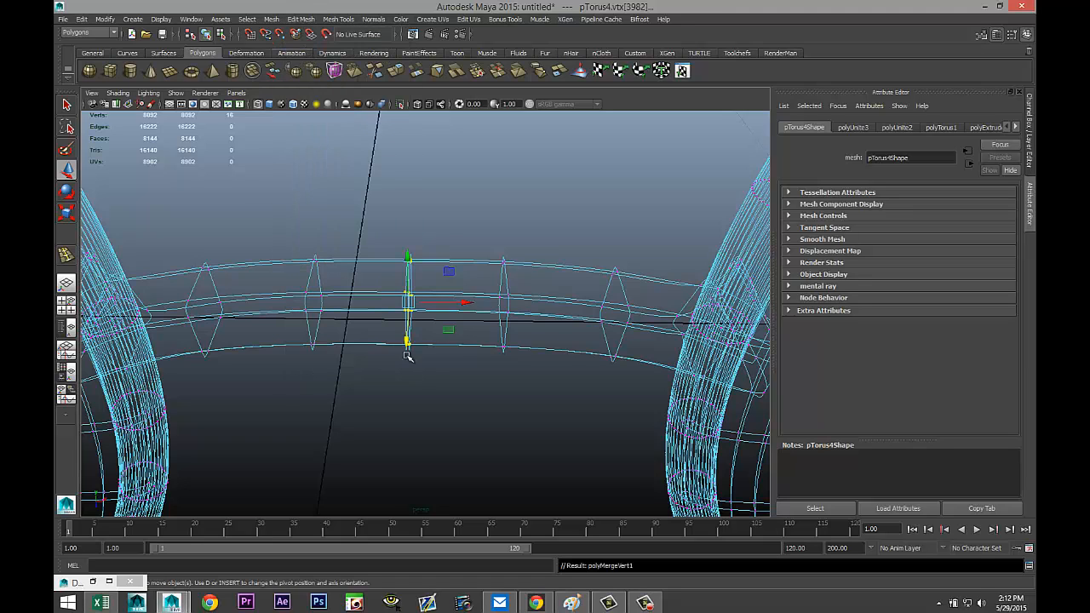
pyautogui.click(420, 385)
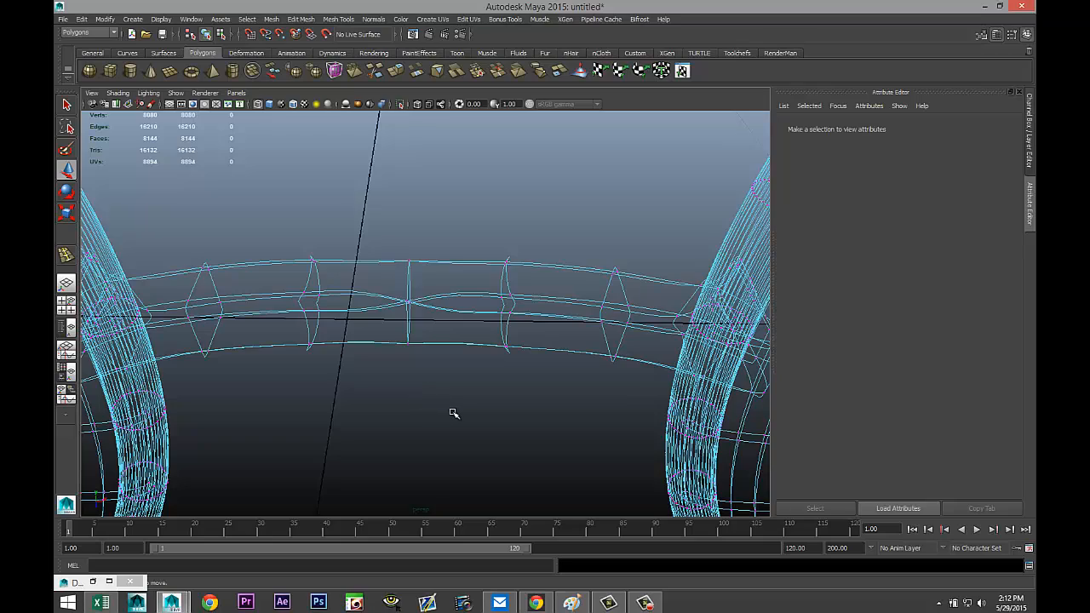
# - Inspect the merged bridge seam in smooth shaded display from the front and from above
pyautogui.keyDown('alt'); pyautogui.moveTo(452, 415); pyautogui.dragTo(467, 415); pyautogui.keyUp('alt')
pyautogui.moveTo(618, 268); pyautogui.dragTo(640, 255, button='right')
pyautogui.click(625, 282)
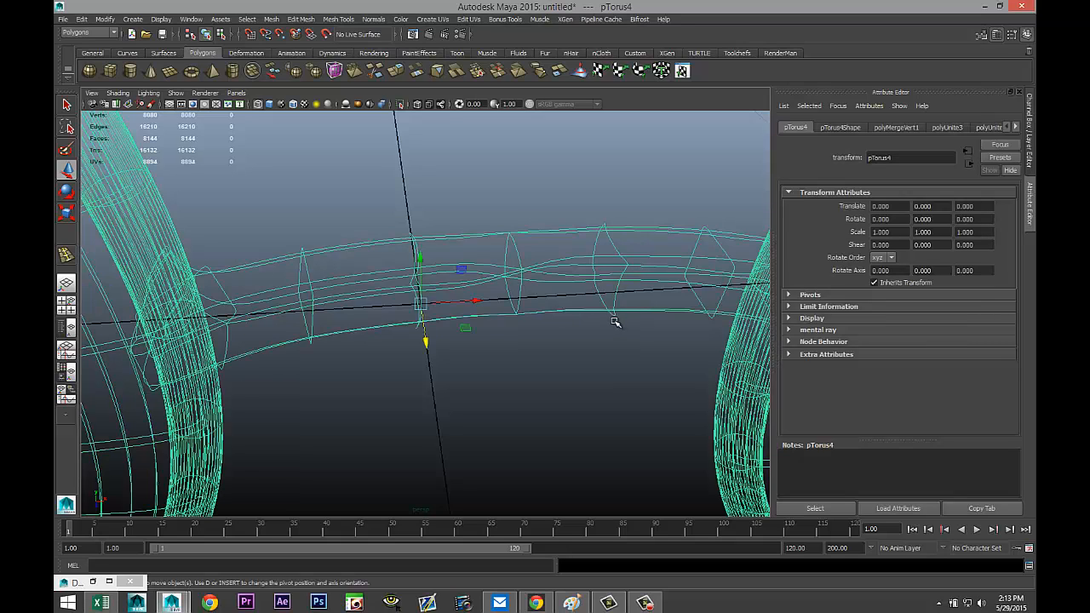
pyautogui.press('5')
pyautogui.click(547, 391)
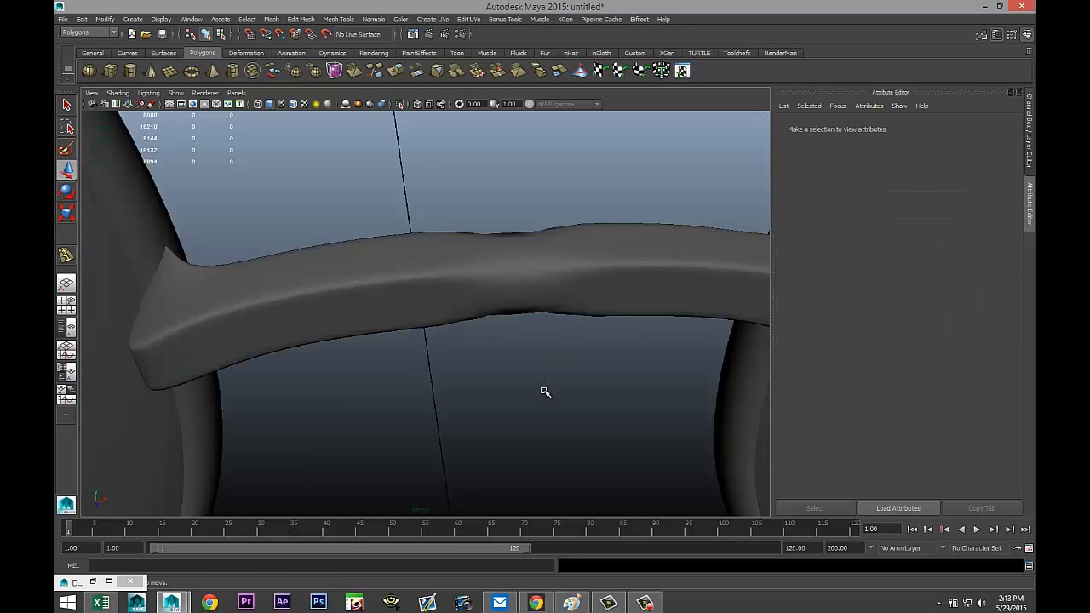
pyautogui.scroll(-5, 545, 391)
pyautogui.keyDown('alt'); pyautogui.moveTo(542, 388); pyautogui.dragTo(492, 328); pyautogui.keyUp('alt')
pyautogui.keyDown('alt'); pyautogui.moveTo(494, 330); pyautogui.dragTo(496, 444, button='middle'); pyautogui.keyUp('alt')
pyautogui.scroll(5, 494, 430)
pyautogui.keyDown('alt'); pyautogui.moveTo(449, 359); pyautogui.dragTo(474, 383); pyautogui.keyUp('alt')
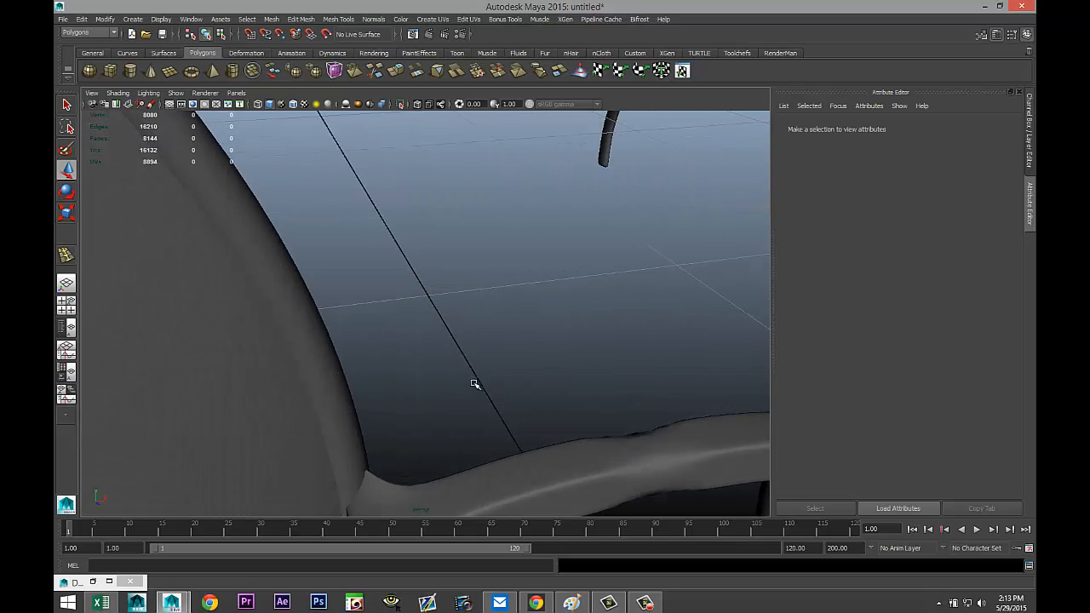
pyautogui.keyDown('alt'); pyautogui.moveTo(472, 377); pyautogui.dragTo(410, 343, button='middle'); pyautogui.keyUp('alt')
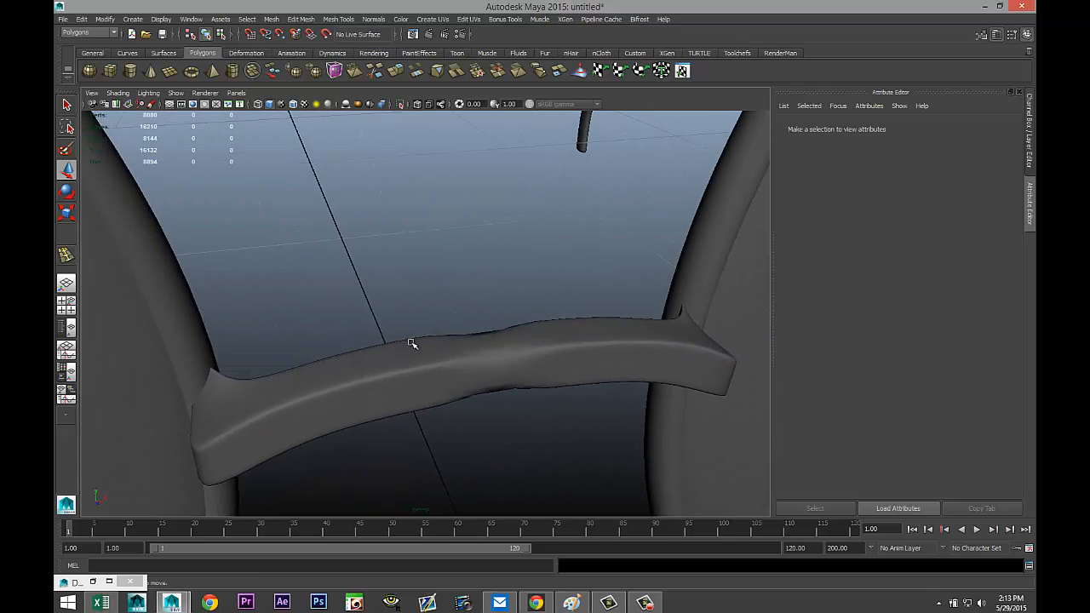
# - Undo the vertex merge at the bridge seam
pyautogui.click(543, 357)
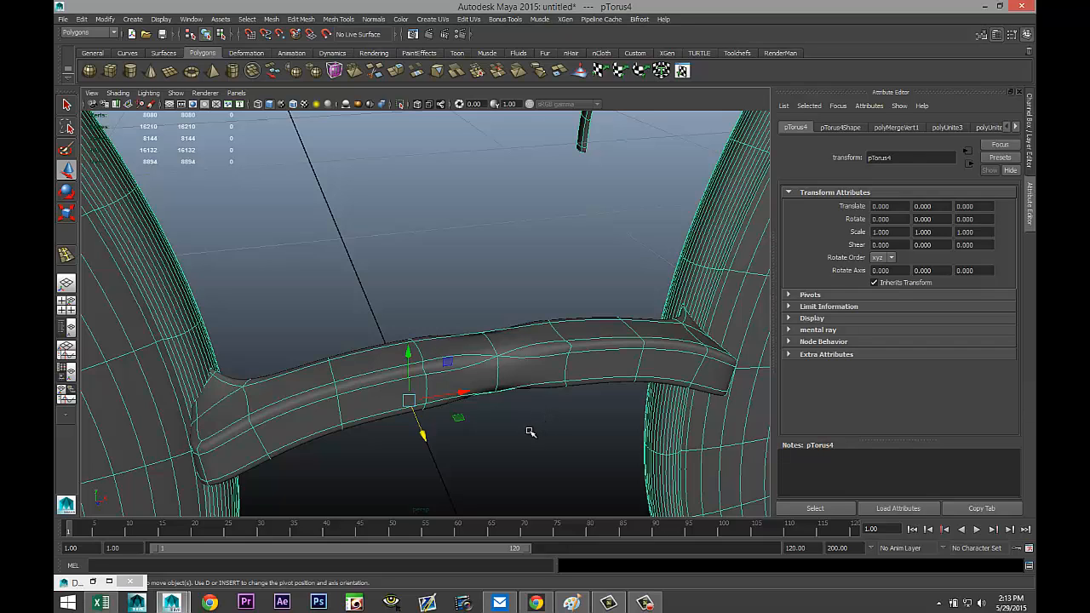
pyautogui.hotkey('ctrl', 'z')
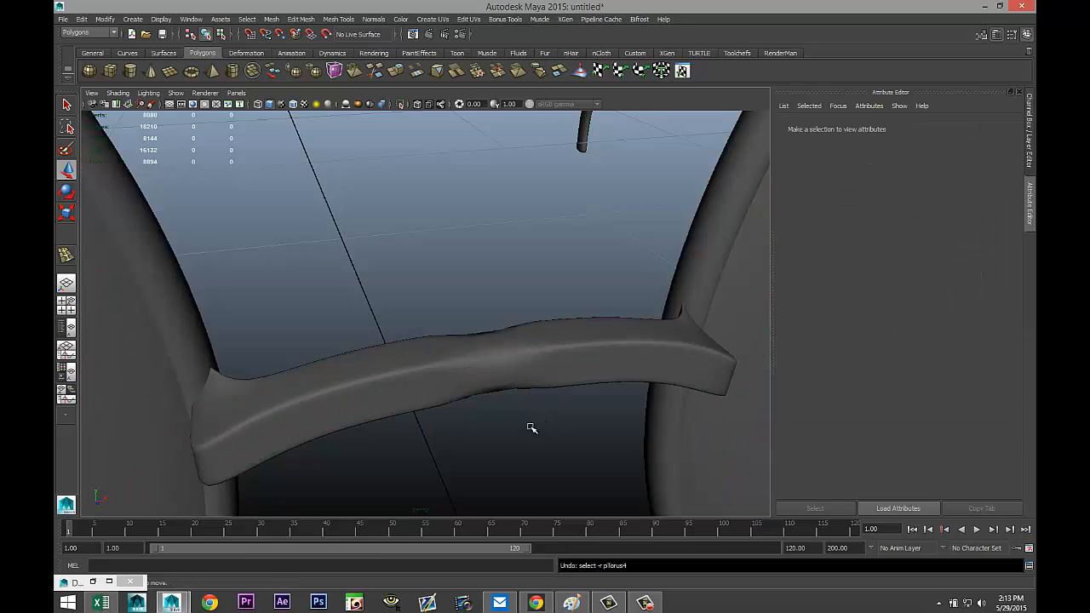
pyautogui.hotkey('shift', 'z')
pyautogui.hotkey('ctrl', 'z')
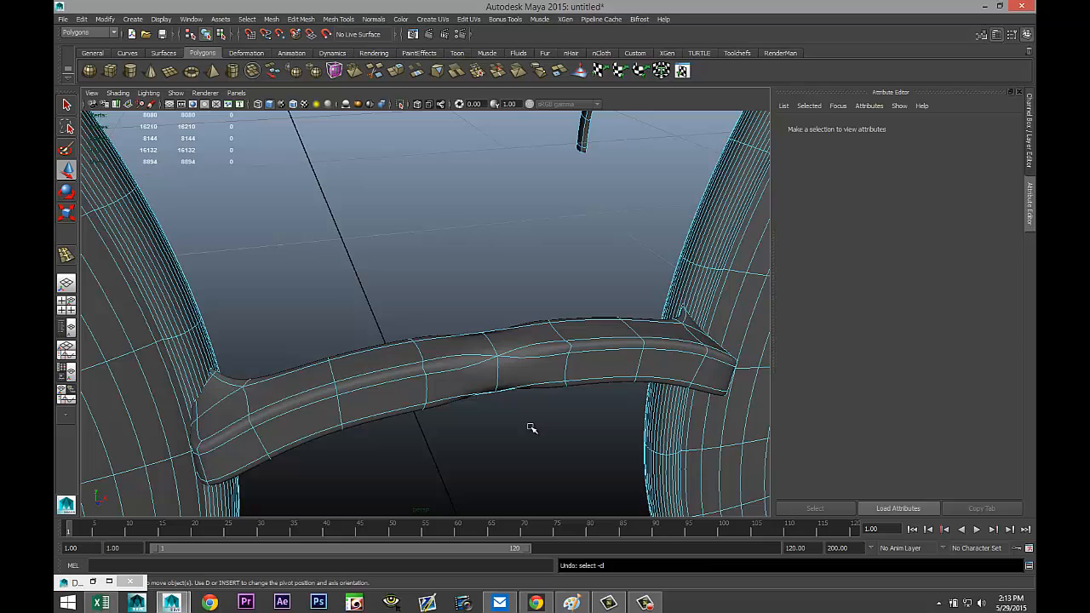
pyautogui.hotkey('ctrl', 'z')
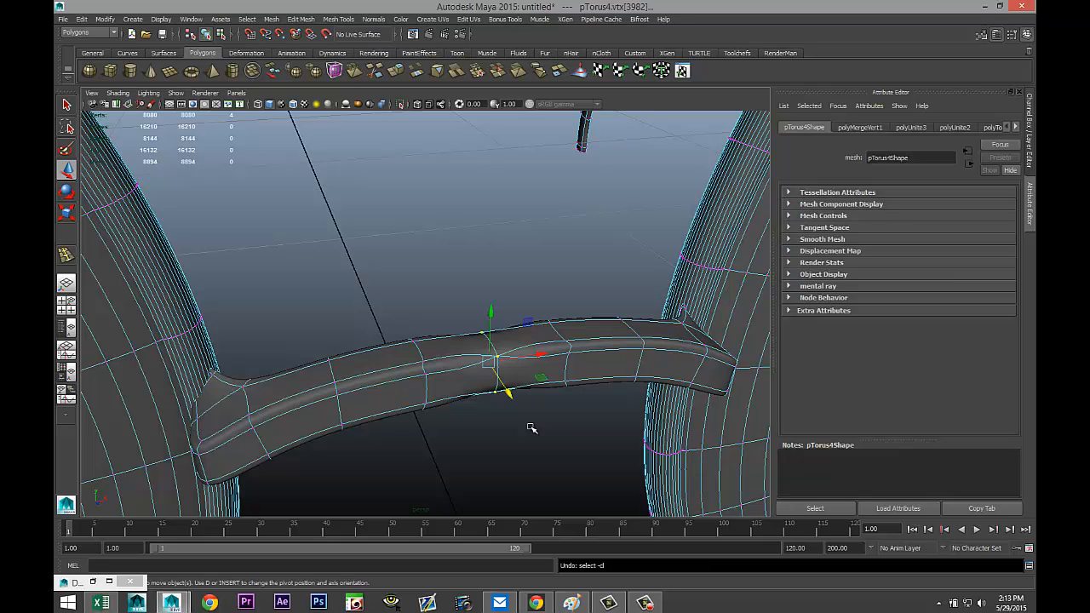
pyautogui.hotkey('ctrl', 'z')
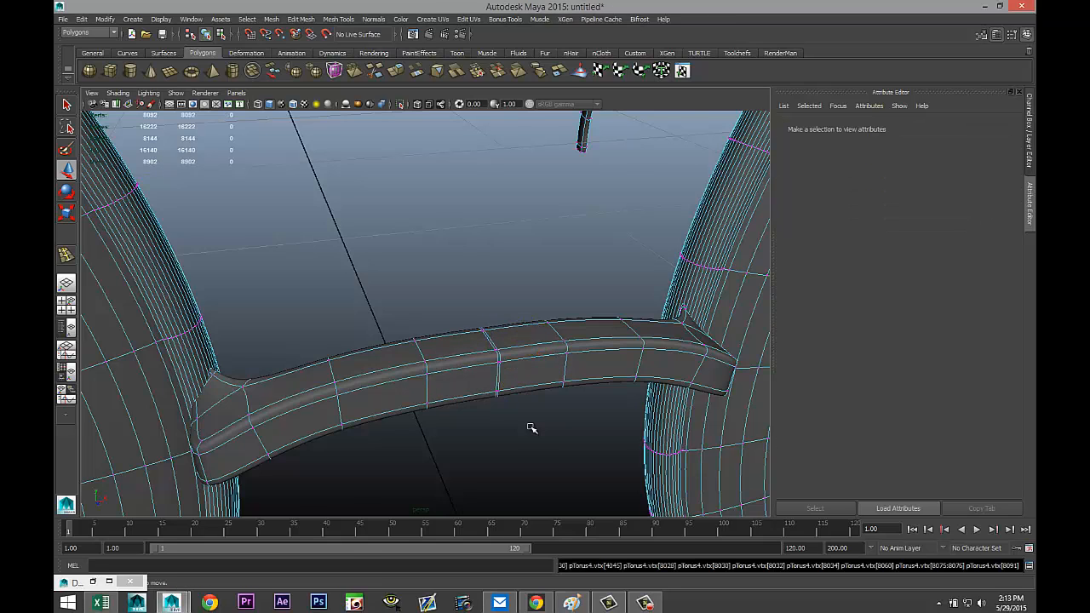
# - Turn off smooth preview on the glasses and merge the vertices where the two halves meet at the bridge
pyautogui.scroll(3, 531, 428)
pyautogui.moveTo(604, 324); pyautogui.dragTo(656, 310, button='right')
pyautogui.click(618, 416)
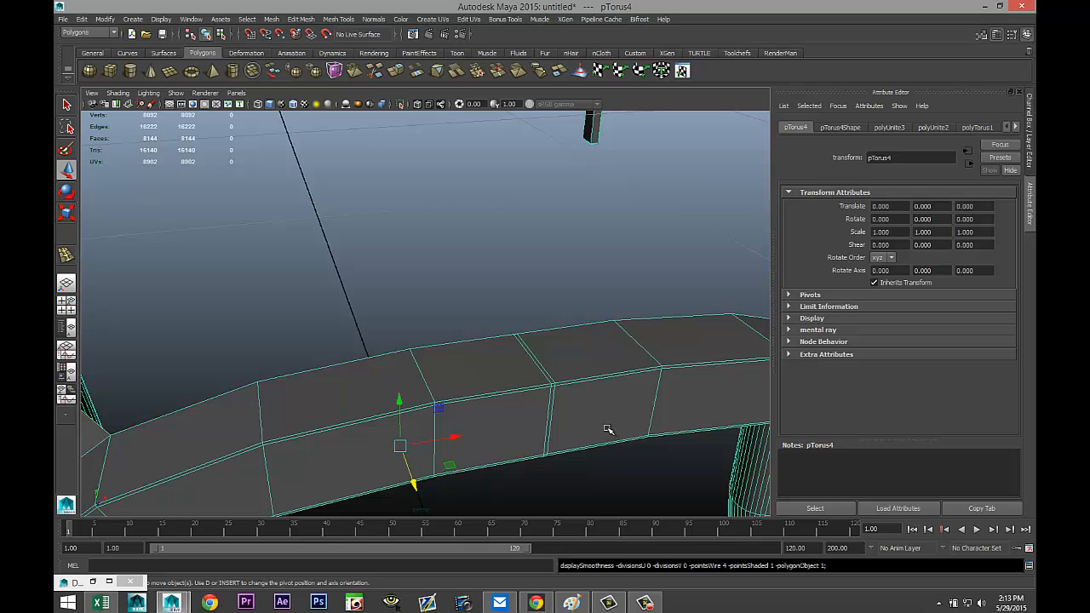
pyautogui.keyDown('alt'); pyautogui.moveTo(614, 432); pyautogui.dragTo(513, 433); pyautogui.keyUp('alt')
pyautogui.moveTo(491, 260); pyautogui.dragTo(451, 258, button='right')
pyautogui.moveTo(434, 178); pyautogui.dragTo(533, 389)
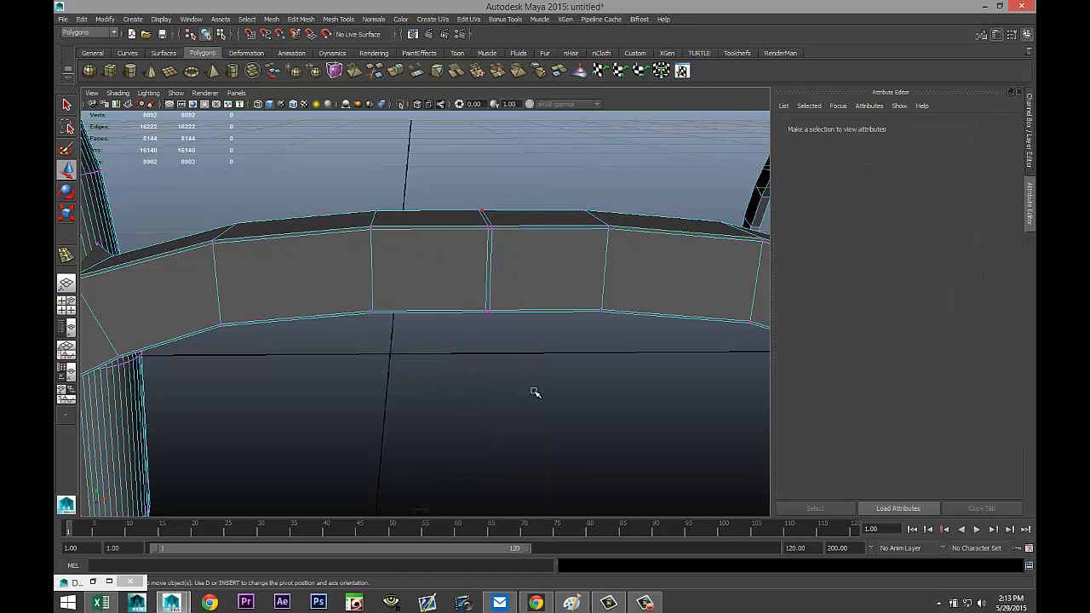
pyautogui.click(298, 20)
pyautogui.click(314, 48)
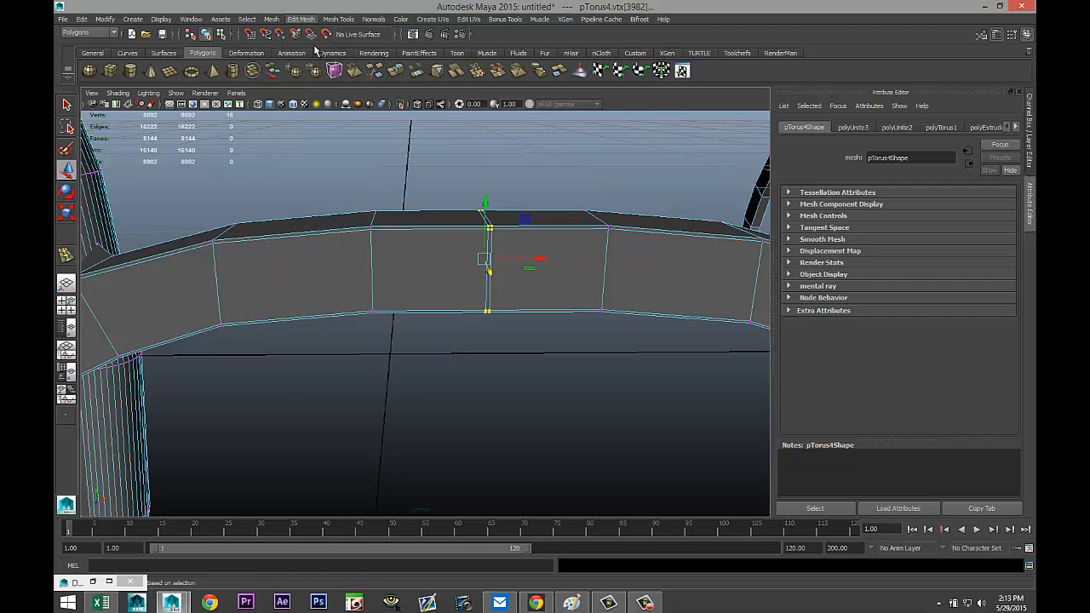
pyautogui.click(500, 380)
# - Turn smooth preview back on and examine the surface around the merged seam from several angles
pyautogui.moveTo(538, 251); pyautogui.dragTo(557, 233, button='right')
pyautogui.click(565, 255)
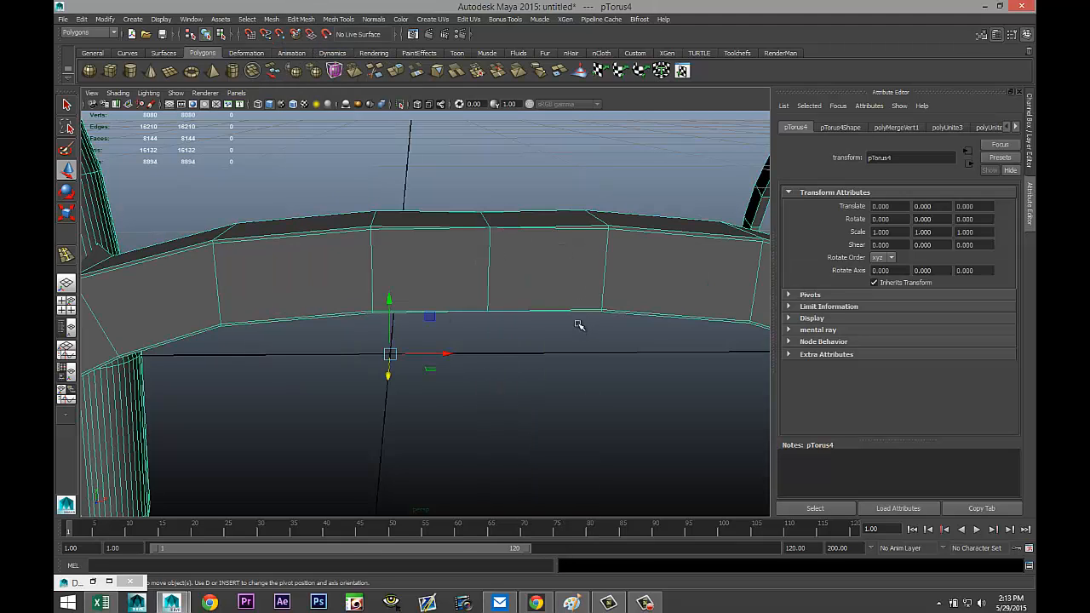
pyautogui.press('3')
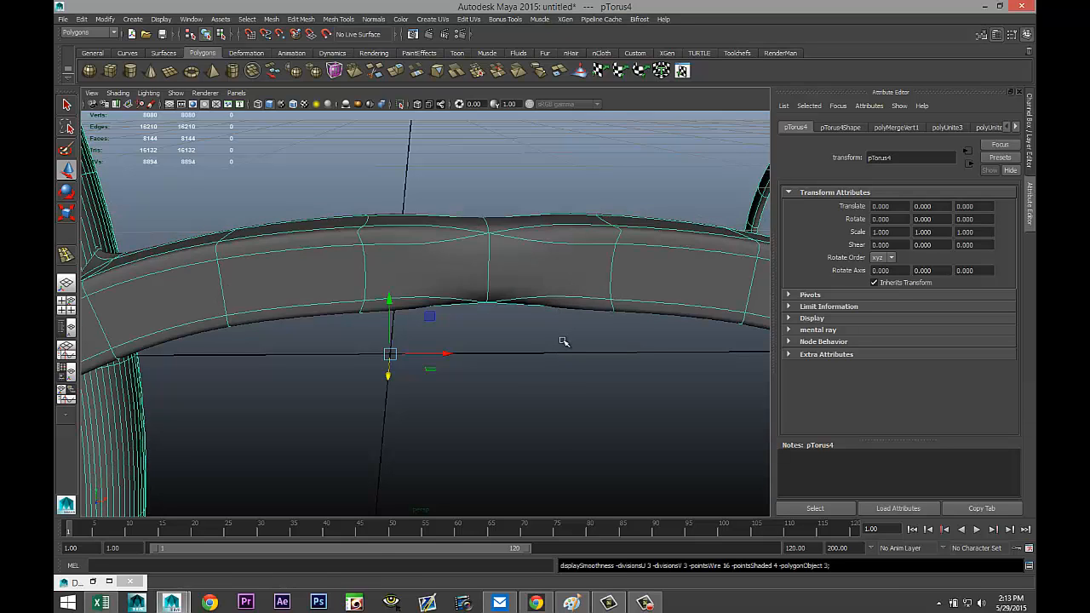
pyautogui.click(543, 369)
pyautogui.scroll(-3, 542, 367)
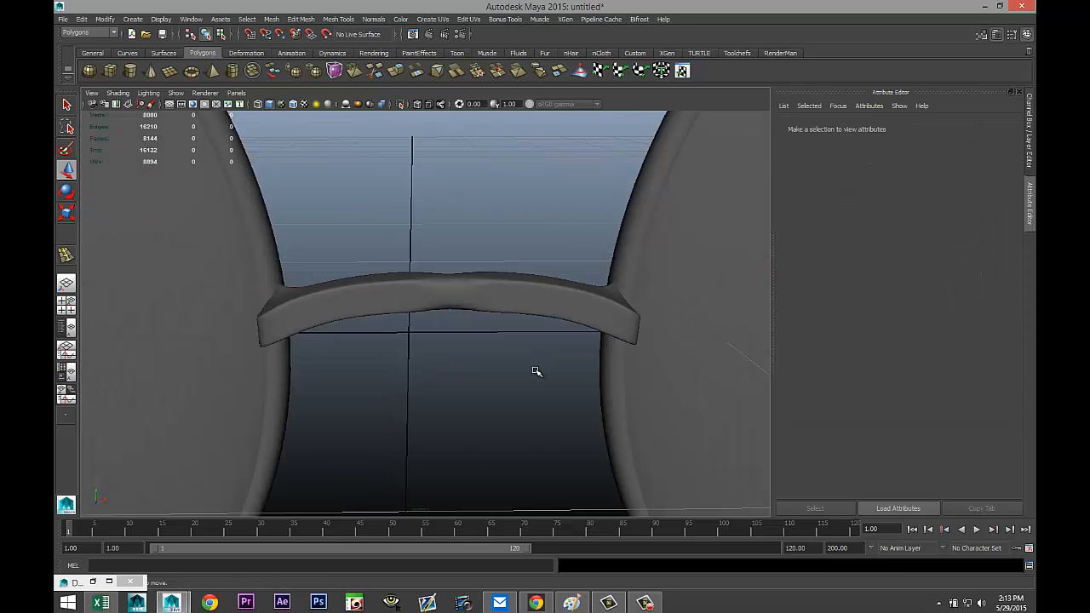
pyautogui.scroll(2, 536, 371)
pyautogui.keyDown('alt'); pyautogui.moveTo(533, 384); pyautogui.dragTo(372, 404); pyautogui.keyUp('alt')
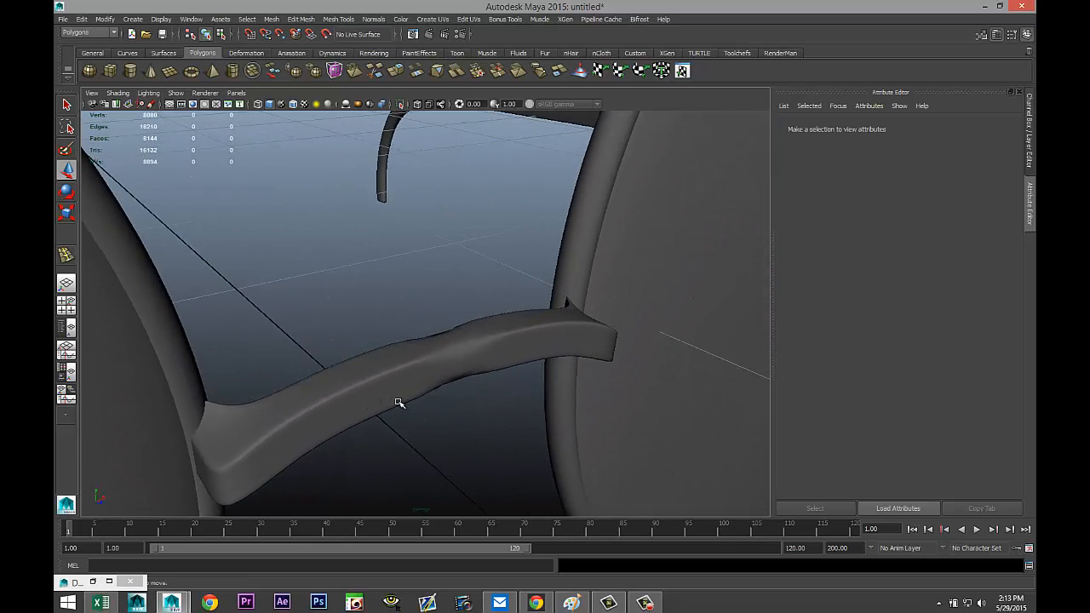
pyautogui.scroll(-8, 485, 400)
pyautogui.scroll(8, 479, 395)
pyautogui.scroll(2, 478, 393)
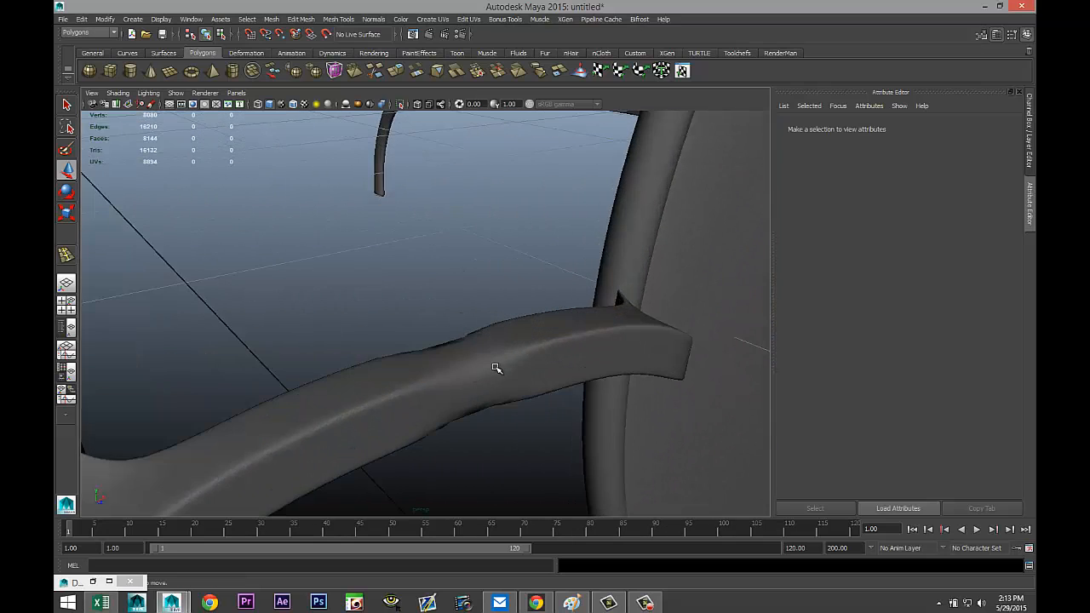
# - Return the glasses to unsmoothed display and check the bridge from below
pyautogui.click(495, 368)
pyautogui.moveTo(472, 416)
pyautogui.keyDown('alt'); pyautogui.mouseDown()
pyautogui.moveTo(483, 403)
pyautogui.moveTo(474, 417)
pyautogui.mouseUp(); pyautogui.keyUp('alt')
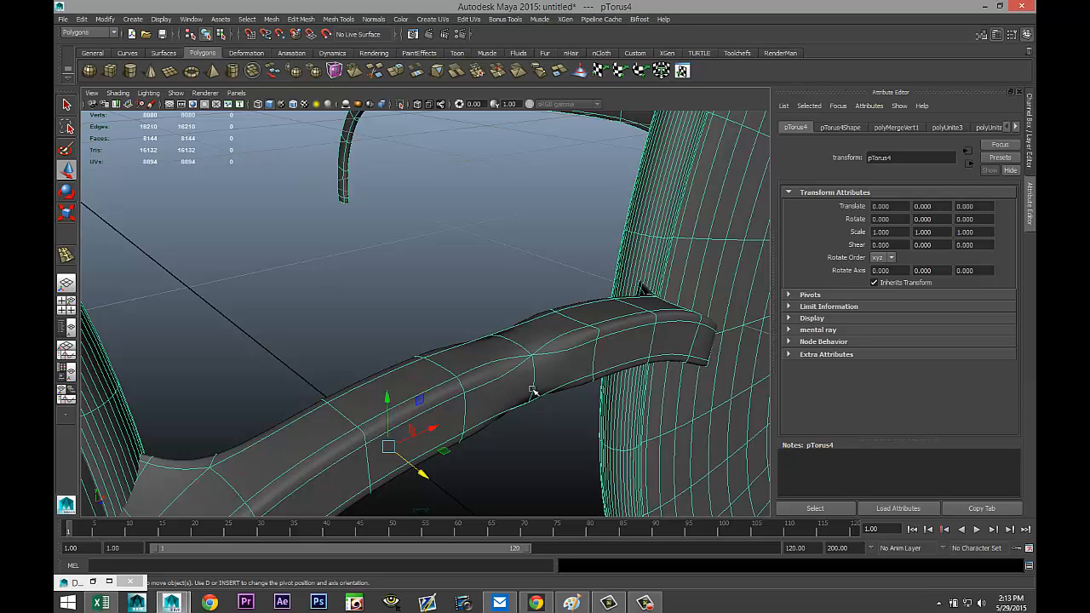
pyautogui.press('1')
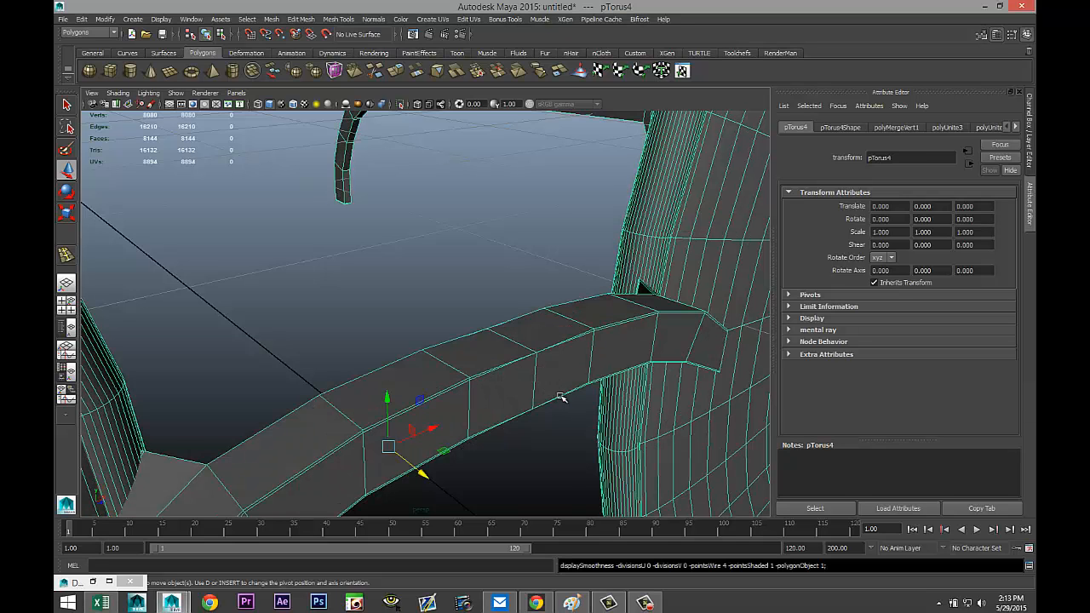
pyautogui.keyDown('alt'); pyautogui.moveTo(560, 398); pyautogui.dragTo(467, 392); pyautogui.keyUp('alt')
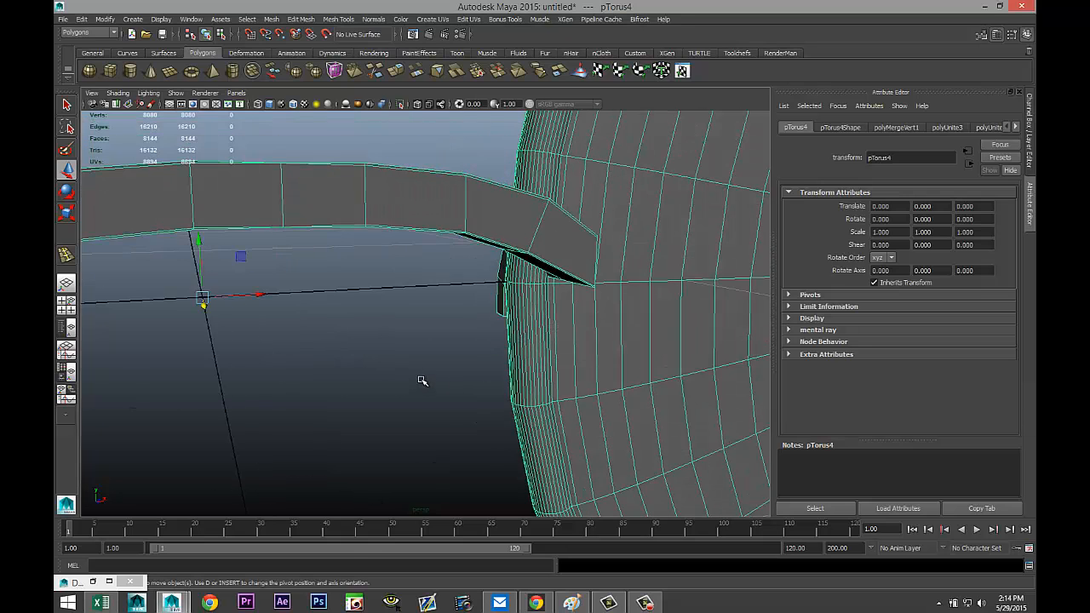
# - Undo the recent operations back through the vertex merge at the bridge seam and clear the vertex selection
pyautogui.hotkey('ctrl', 'z')
pyautogui.hotkey('ctrl', 'z')
pyautogui.hotkey('ctrl', 'z')
pyautogui.hotkey('ctrl', 'z')
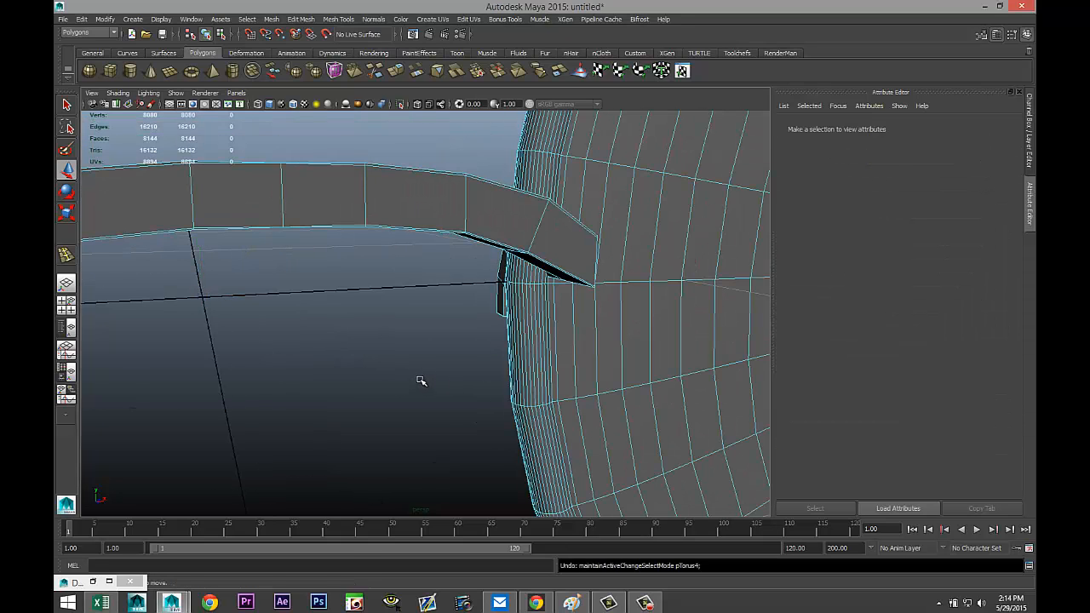
pyautogui.hotkey('ctrl', 'z')
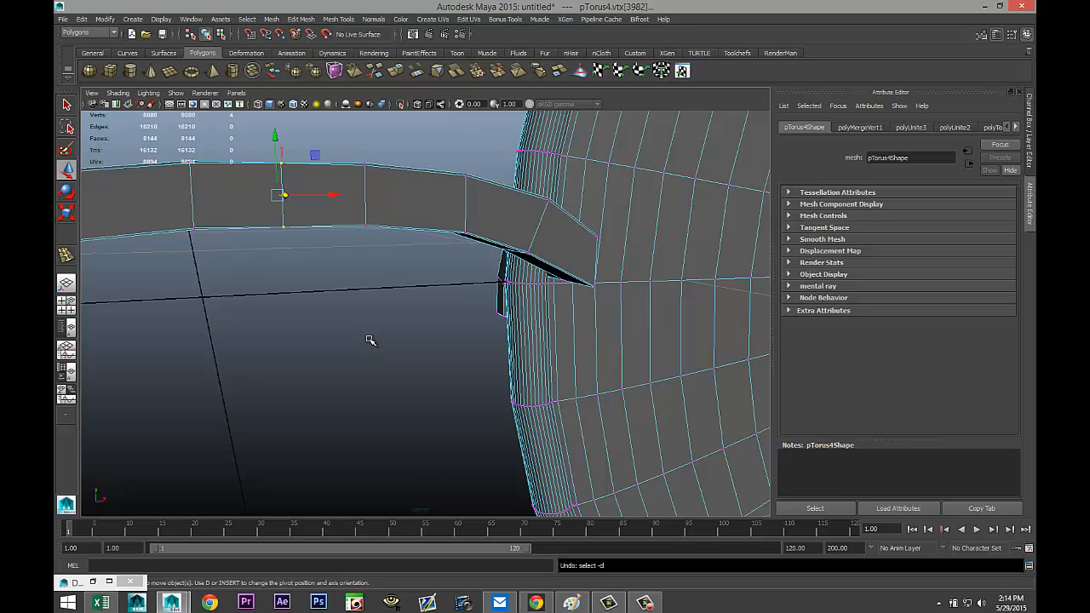
pyautogui.keyDown('alt'); pyautogui.moveTo(374, 341); pyautogui.dragTo(572, 347); pyautogui.keyUp('alt')
pyautogui.scroll(3, 552, 367)
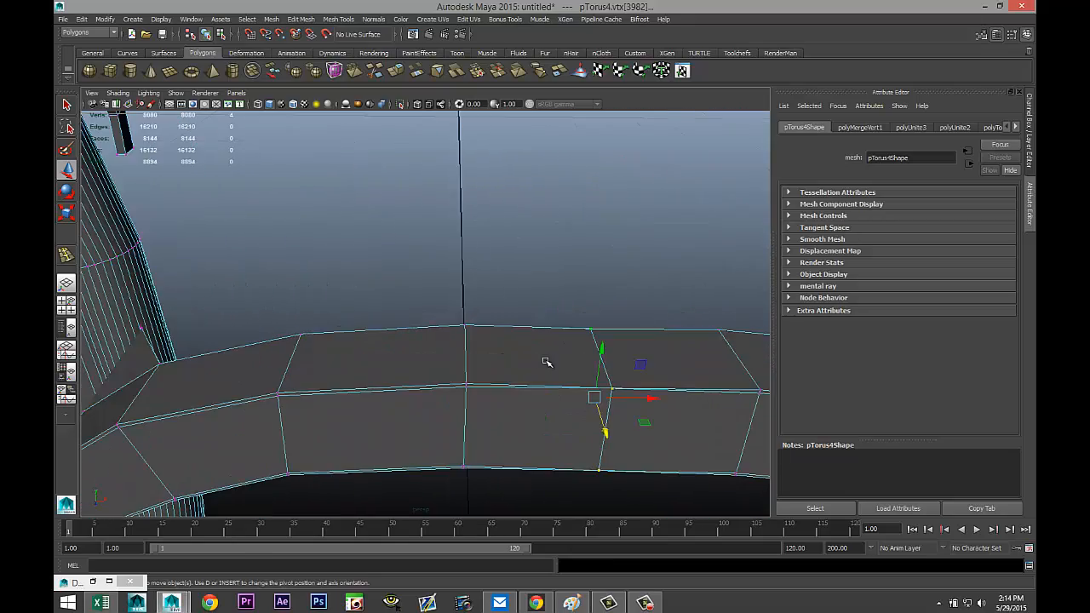
pyautogui.press('f')
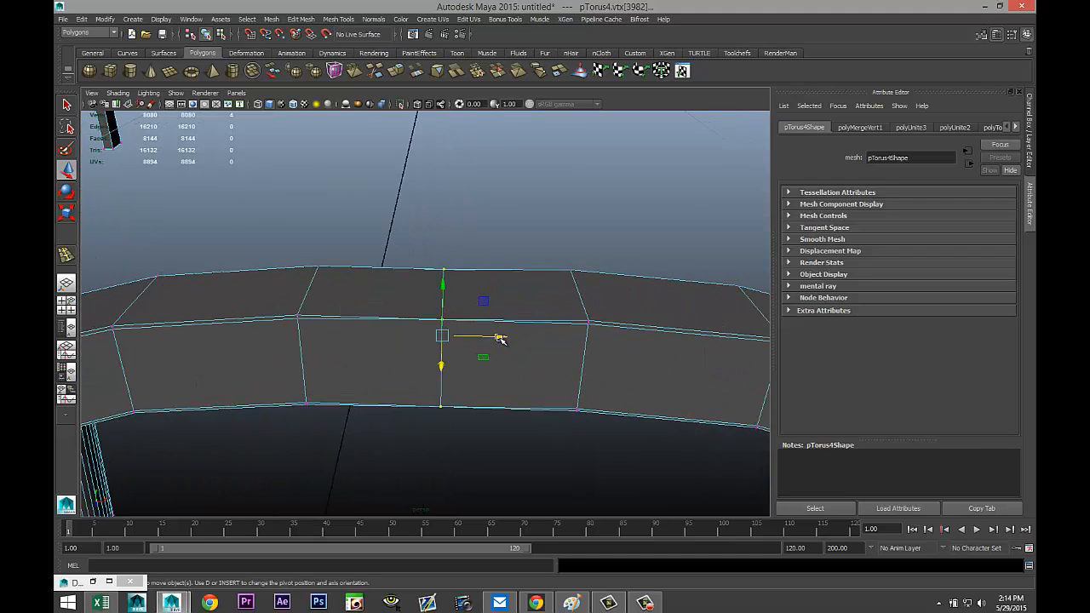
pyautogui.scroll(3, 499, 340)
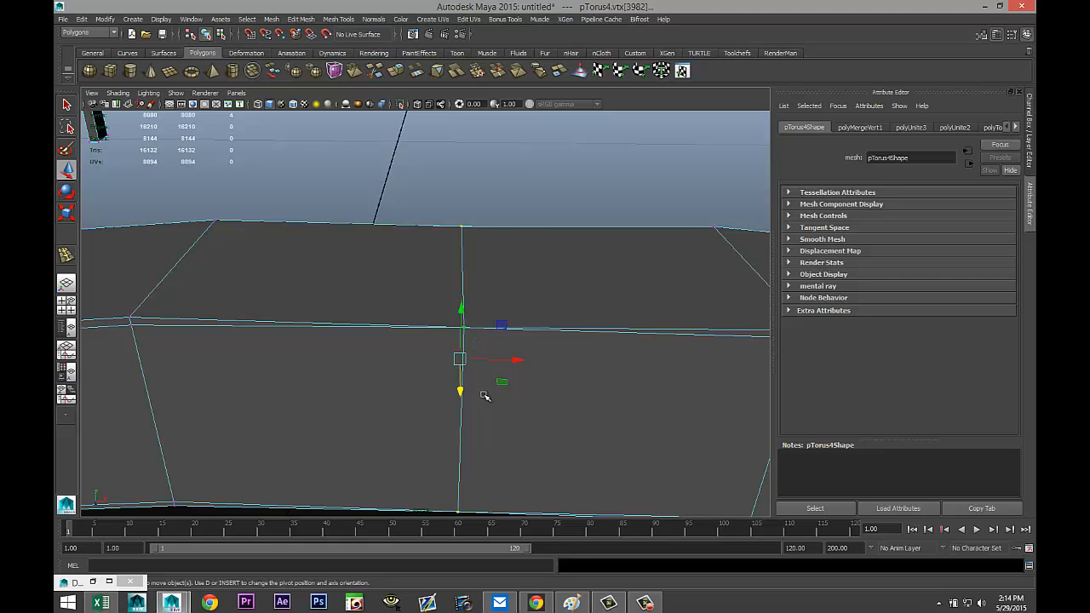
pyautogui.hotkey('ctrl', 'z')
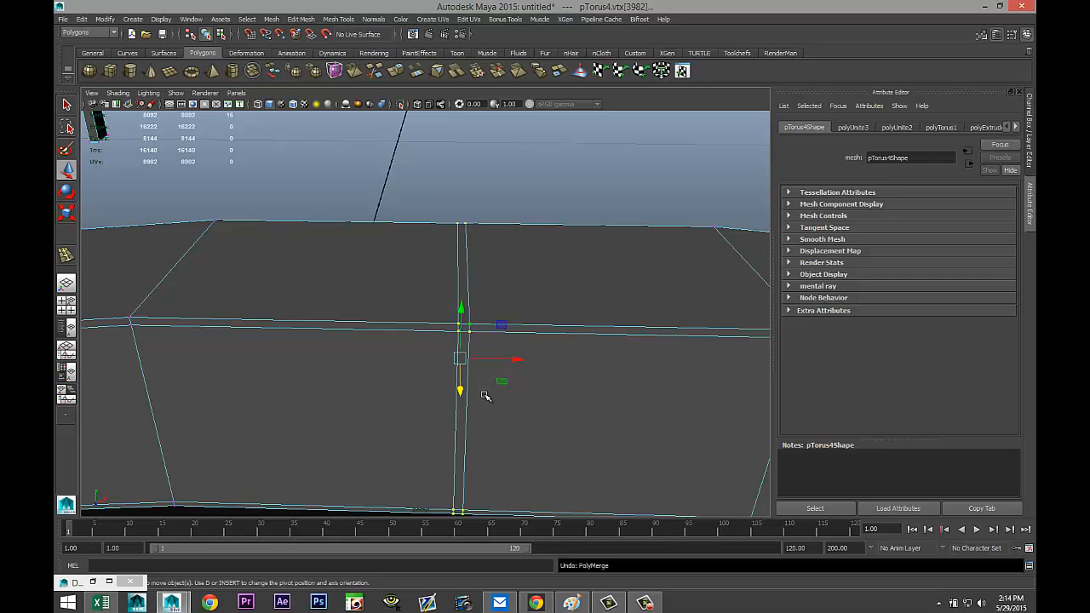
pyautogui.click(518, 178)
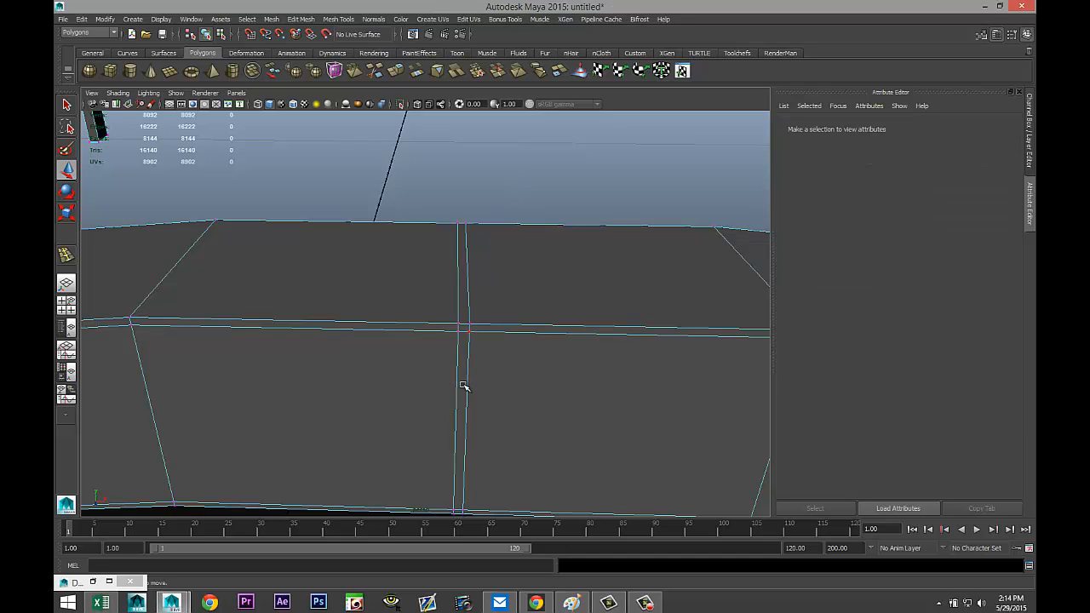
# - Merge the two adjacent vertices on the upper rear side of the bevelled edge at the bridge seam
pyautogui.moveTo(500, 399)
pyautogui.keyDown('alt'); pyautogui.mouseDown()
pyautogui.moveTo(503, 363)
pyautogui.moveTo(508, 399)
pyautogui.mouseUp(); pyautogui.keyUp('alt')
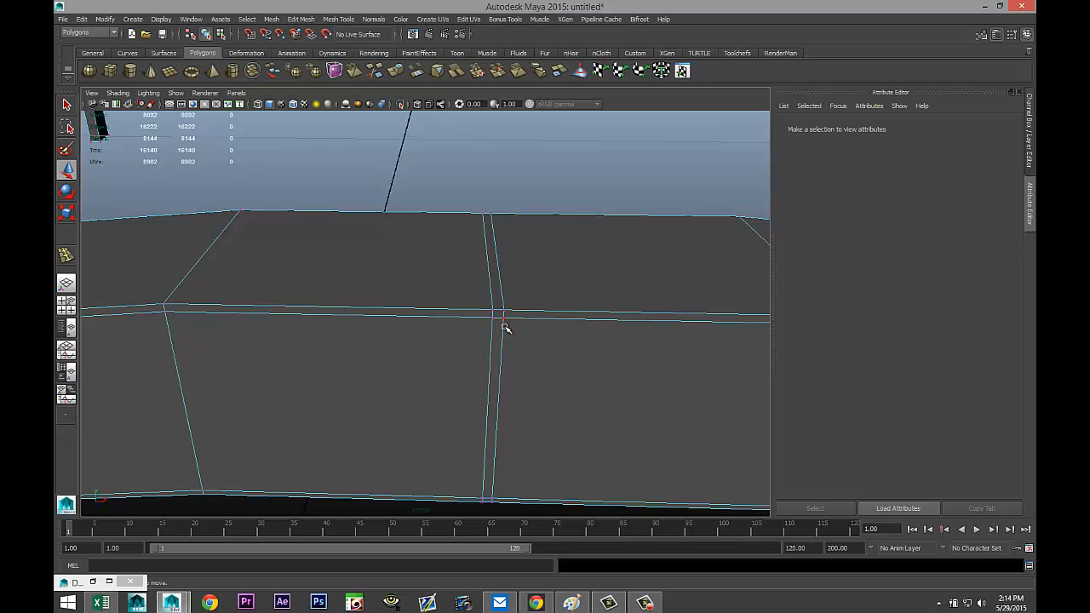
pyautogui.keyDown('alt'); pyautogui.moveTo(504, 350); pyautogui.dragTo(523, 373); pyautogui.keyUp('alt')
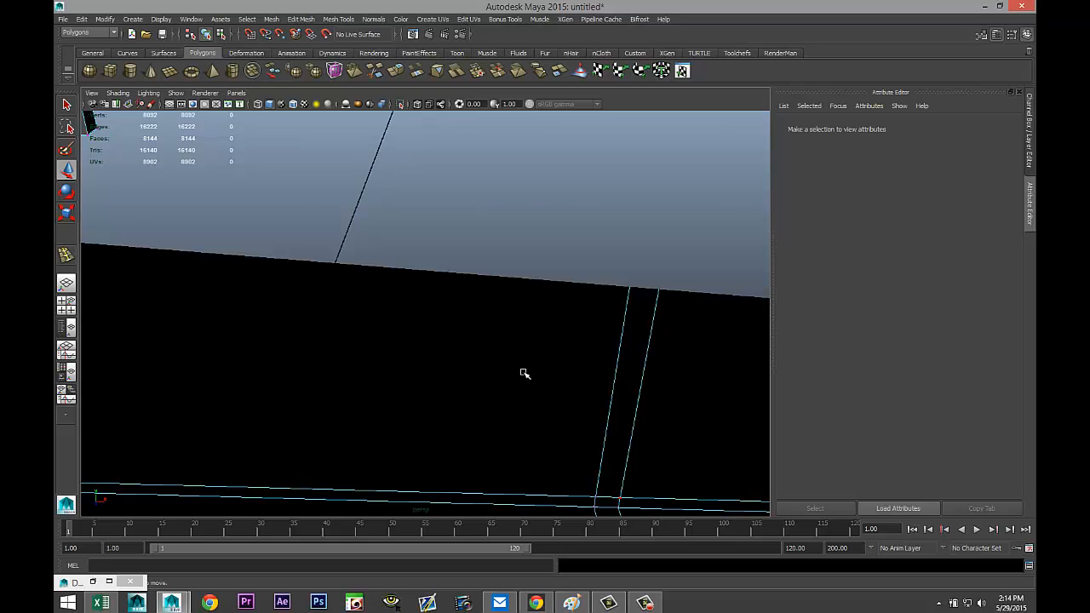
pyautogui.scroll(-2, 524, 374)
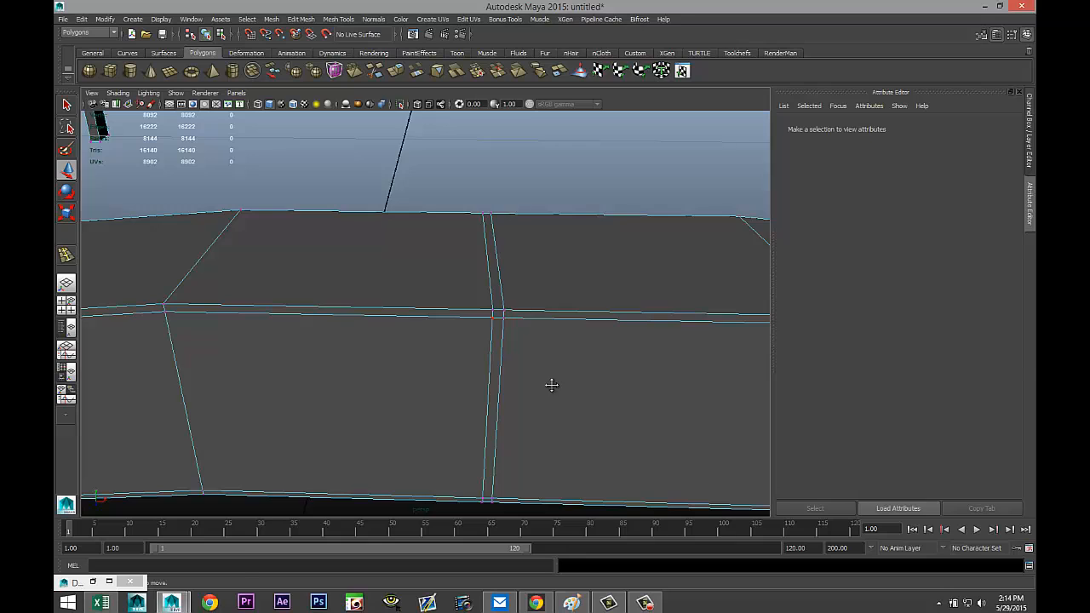
pyautogui.moveTo(550, 382)
pyautogui.keyDown('alt'); pyautogui.mouseDown(button='middle')
pyautogui.moveTo(531, 379)
pyautogui.moveTo(539, 377)
pyautogui.mouseUp(button='middle'); pyautogui.keyUp('alt')
pyautogui.scroll(3, 539, 377)
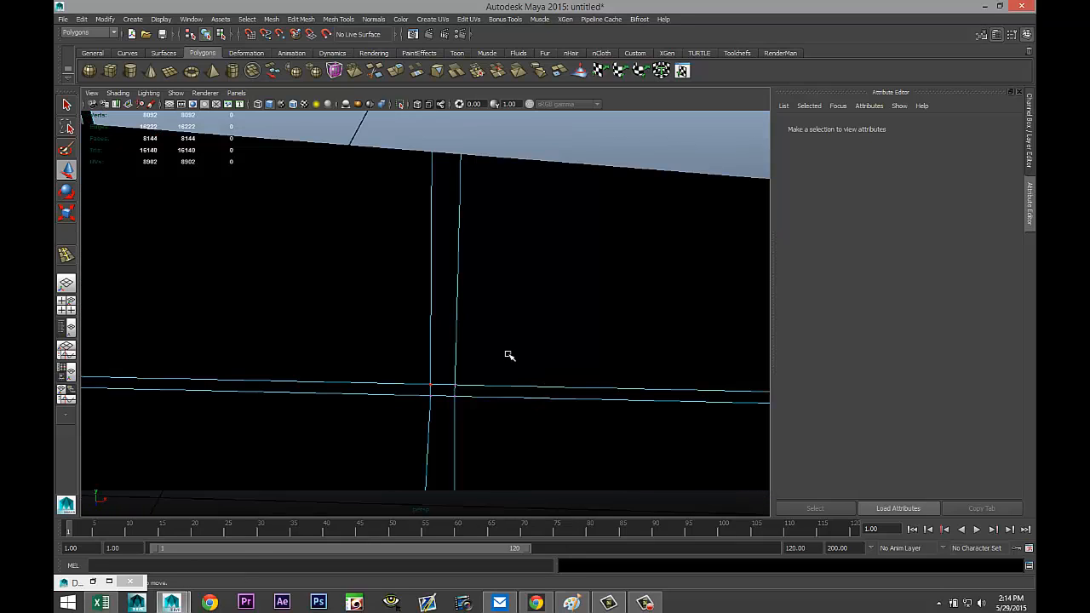
pyautogui.scroll(-2, 509, 353)
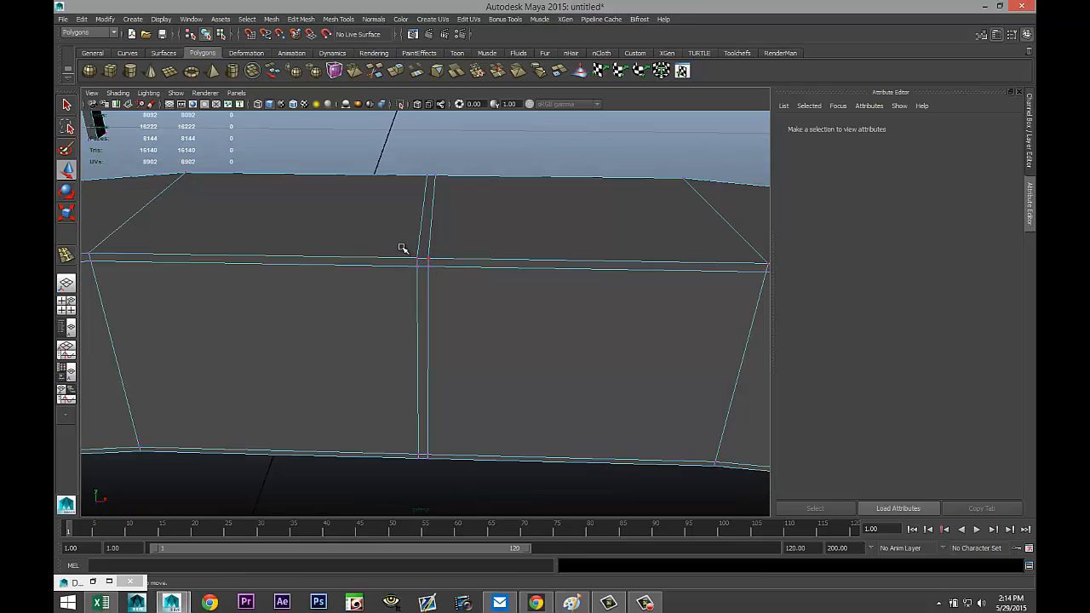
pyautogui.click(442, 261)
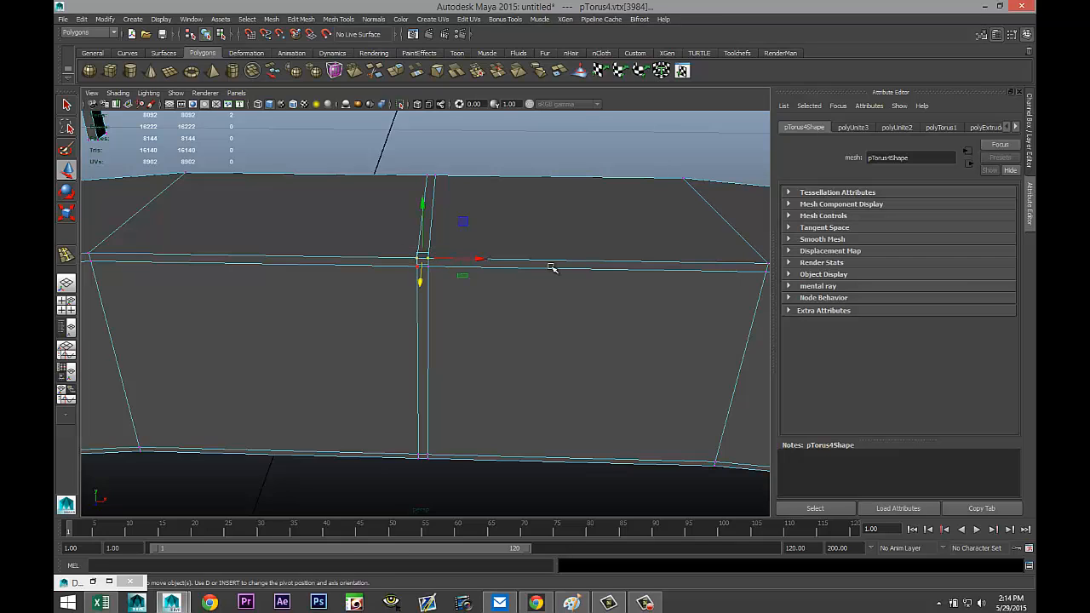
pyautogui.click(303, 20)
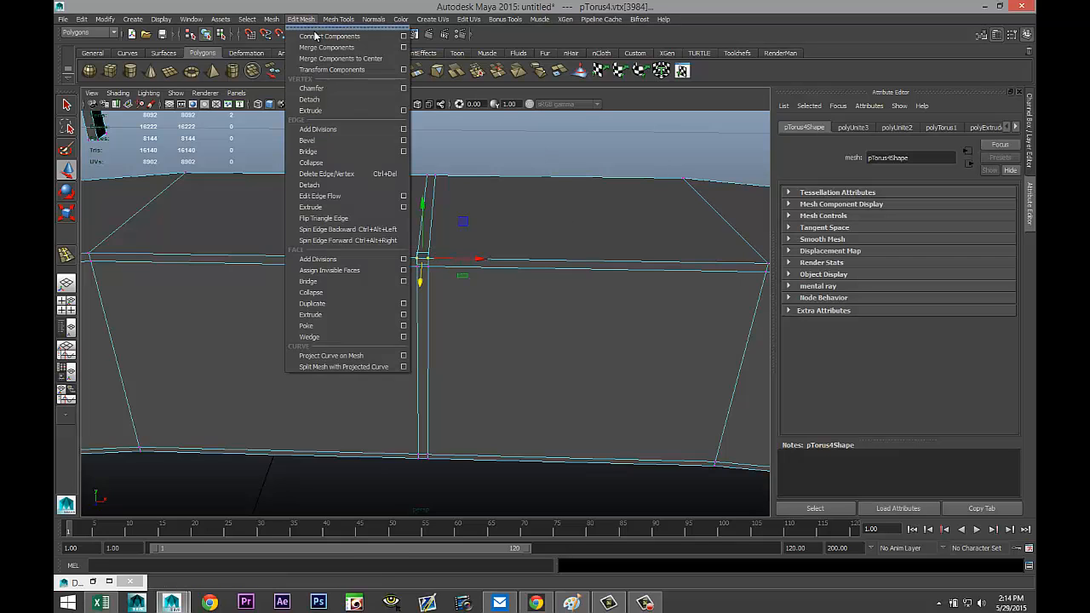
pyautogui.click(322, 47)
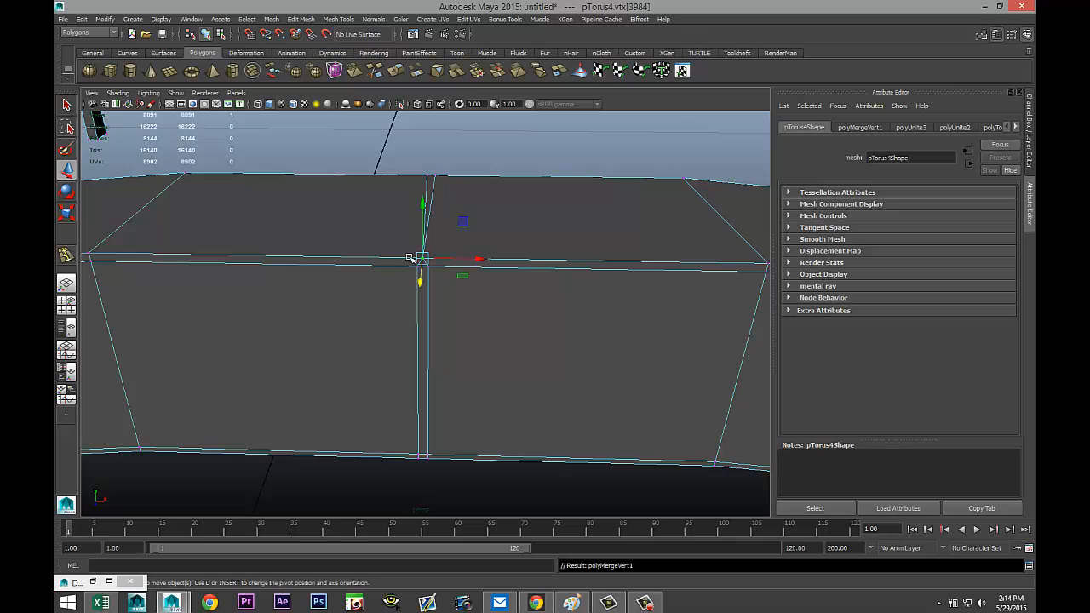
# - Merge the remaining vertex pairs around the bridge seam, one pair at a time
pyautogui.click(410, 291)
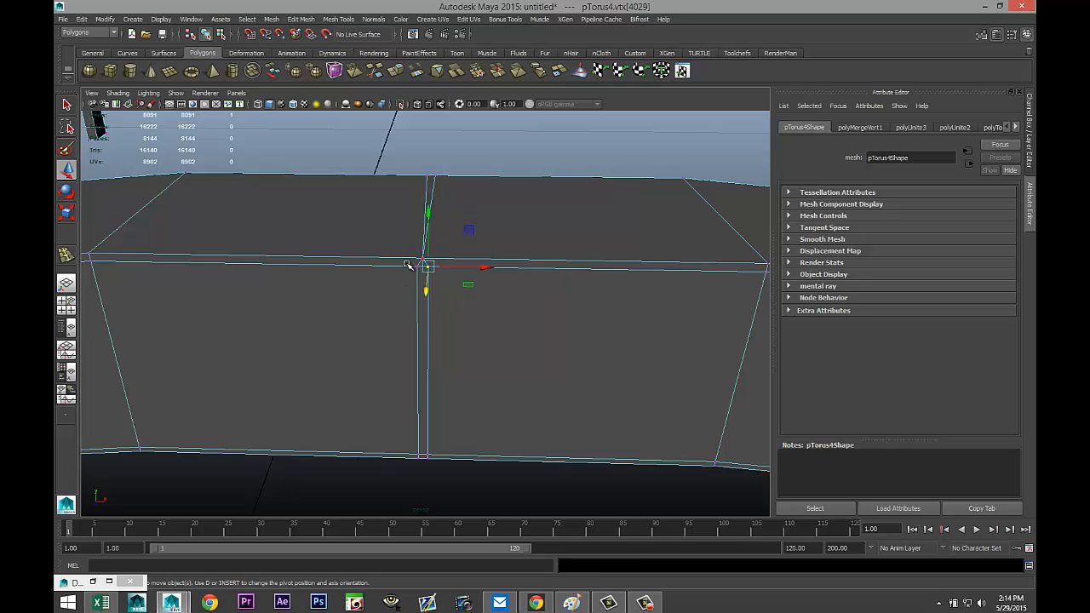
pyautogui.keyDown('shift'); pyautogui.click(416, 266); pyautogui.keyUp('shift')
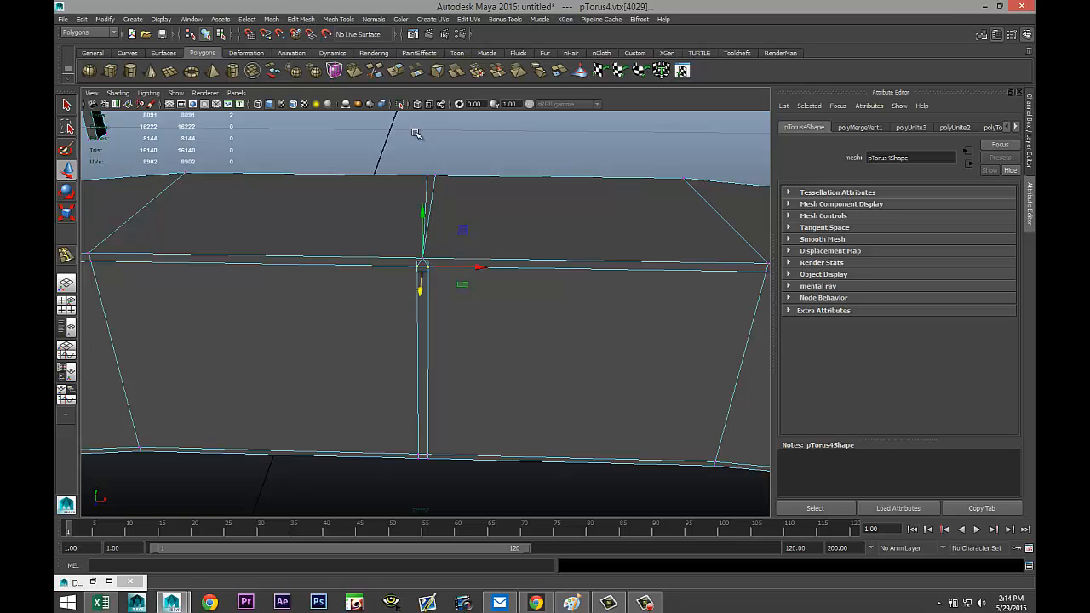
pyautogui.press('g')
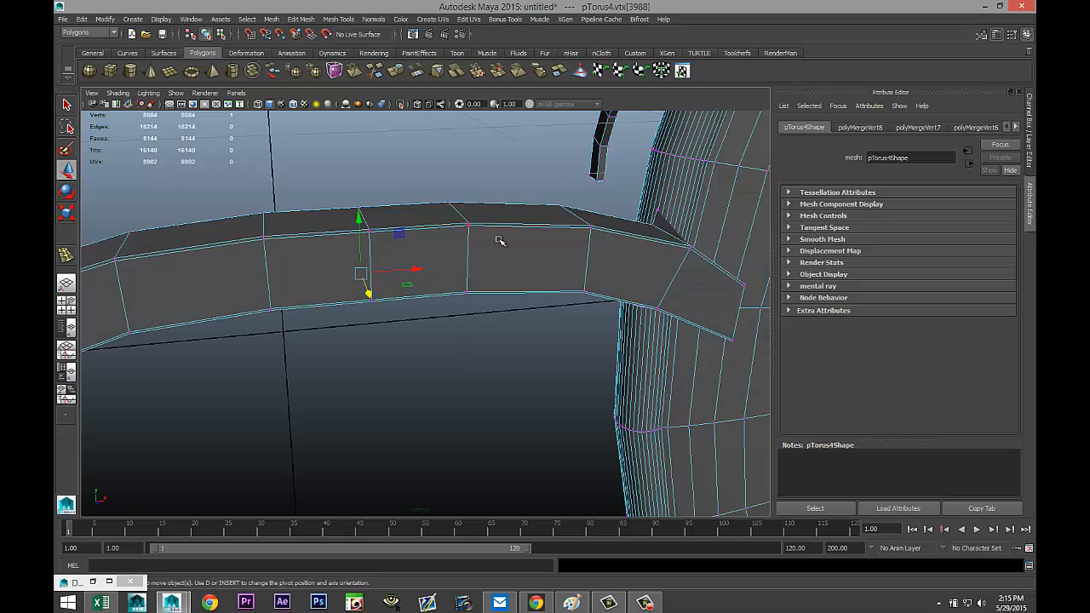
# - Return the glasses to object mode, turn on smooth preview and deselect them
pyautogui.rightClick(501, 240)
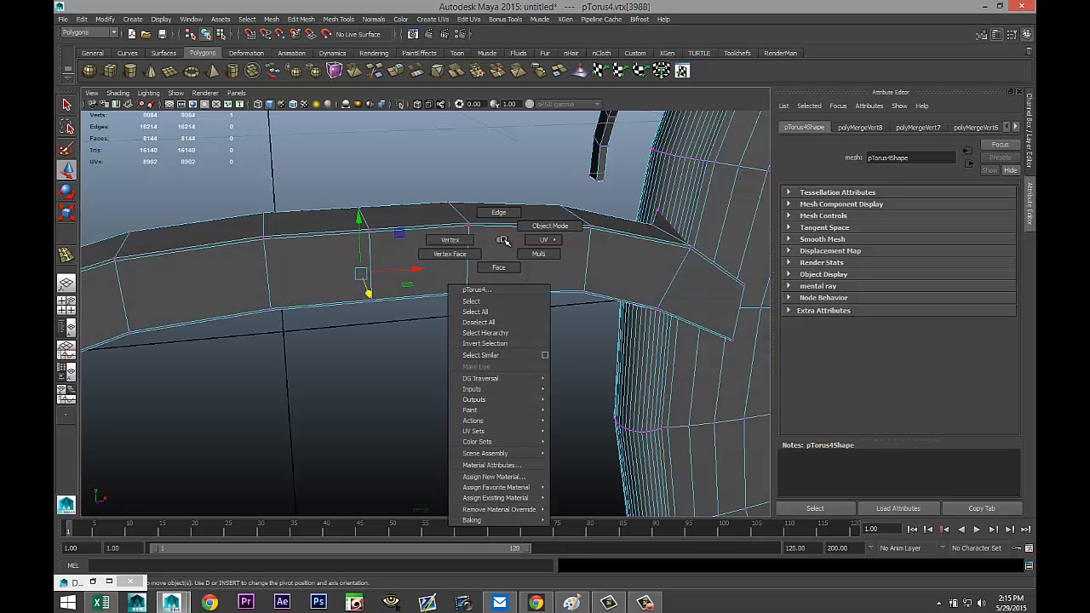
pyautogui.click(549, 225)
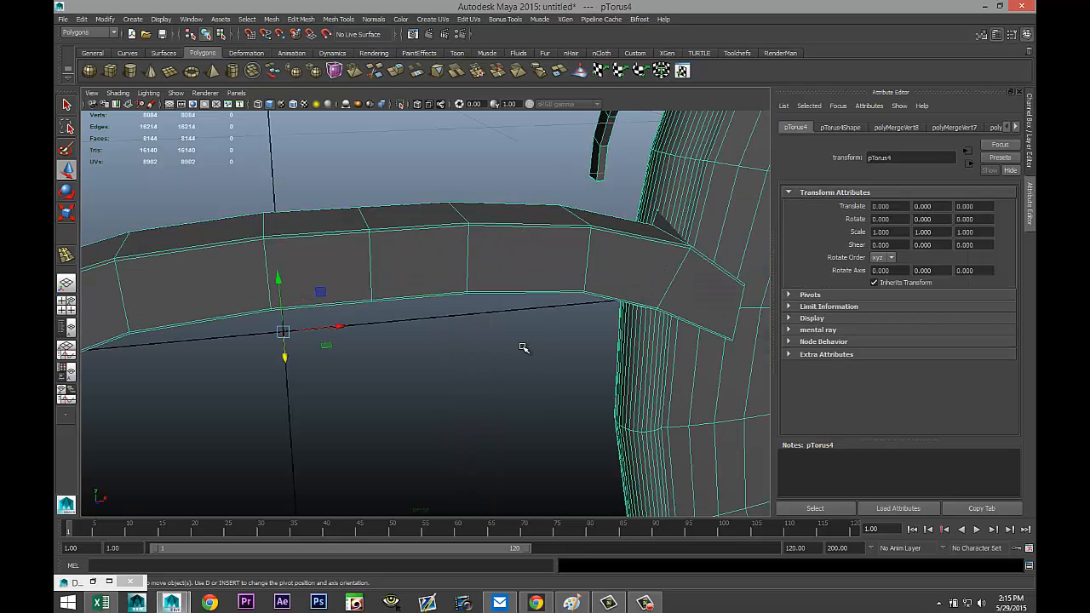
pyautogui.press('3')
pyautogui.click(445, 358)
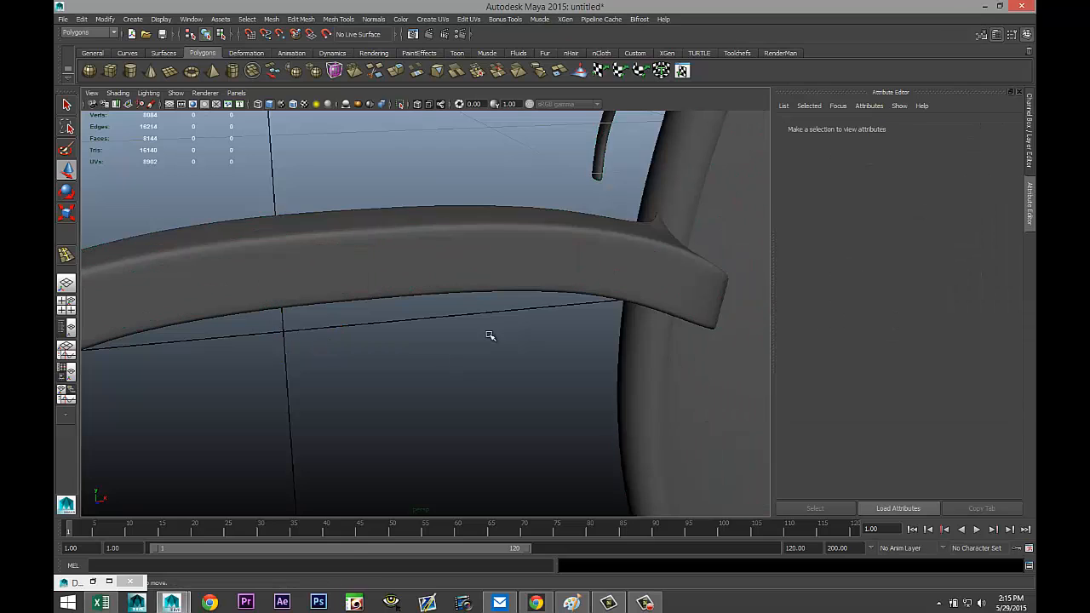
# - Separate the combined glasses mesh into its individual pieces and clear the selection
pyautogui.scroll(-5, 417, 314)
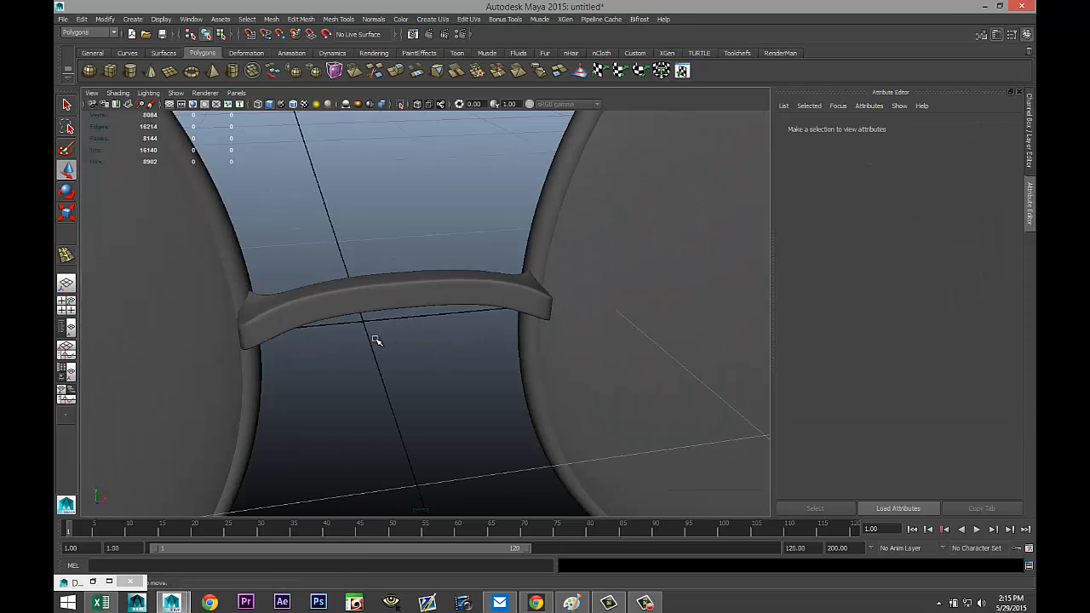
pyautogui.keyDown('alt'); pyautogui.moveTo(319, 321); pyautogui.dragTo(384, 333); pyautogui.keyUp('alt')
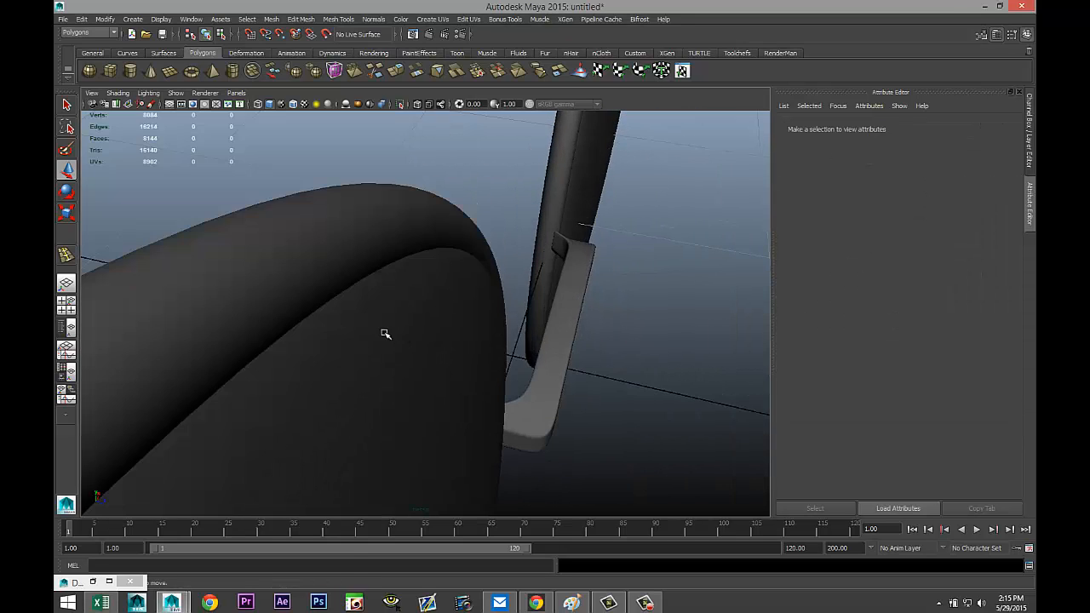
pyautogui.keyDown('alt'); pyautogui.moveTo(362, 330); pyautogui.dragTo(415, 326, button='middle'); pyautogui.keyUp('alt')
pyautogui.scroll(-8, 423, 336)
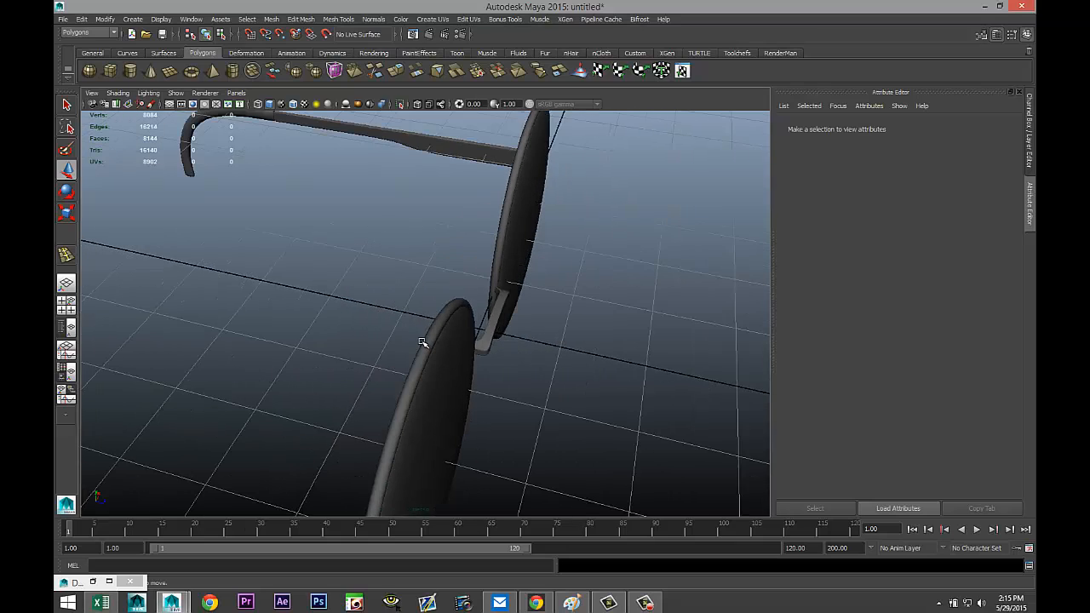
pyautogui.keyDown('alt'); pyautogui.moveTo(421, 343); pyautogui.dragTo(382, 332); pyautogui.keyUp('alt')
pyautogui.click(377, 416)
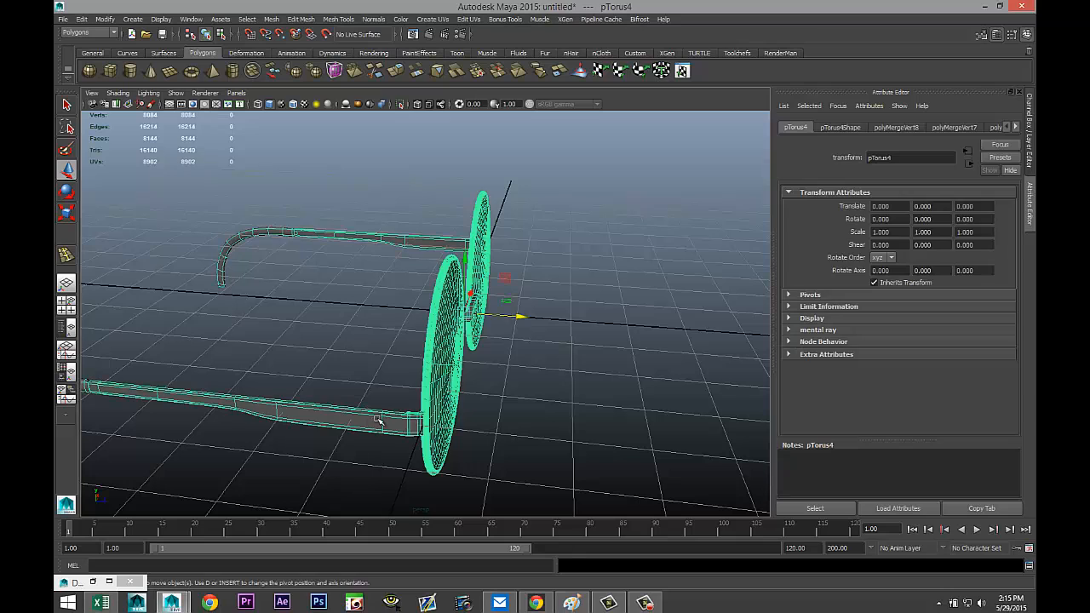
pyautogui.click(270, 21)
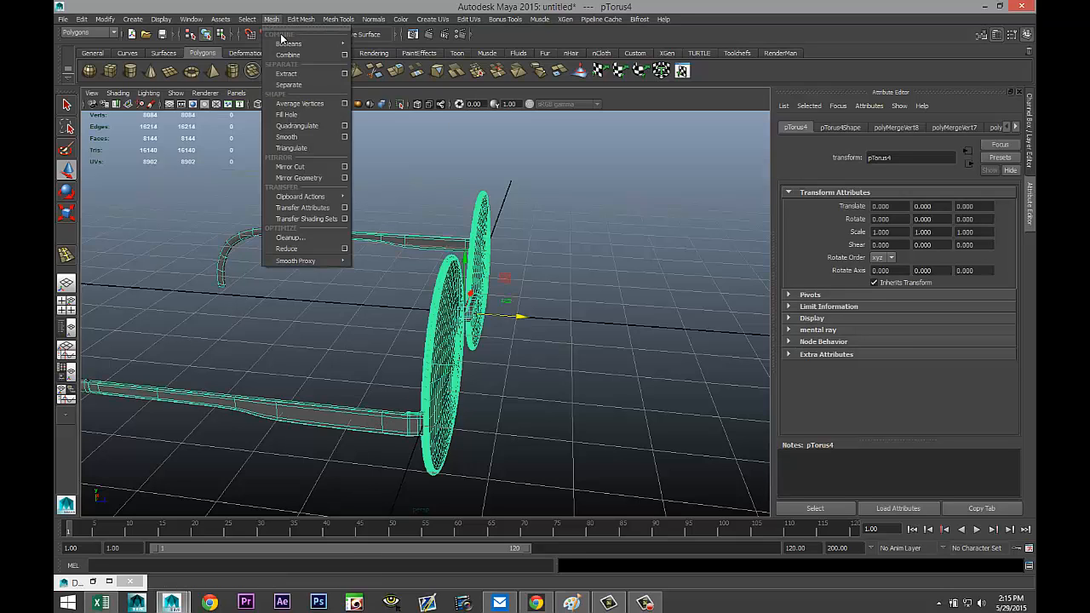
pyautogui.click(304, 83)
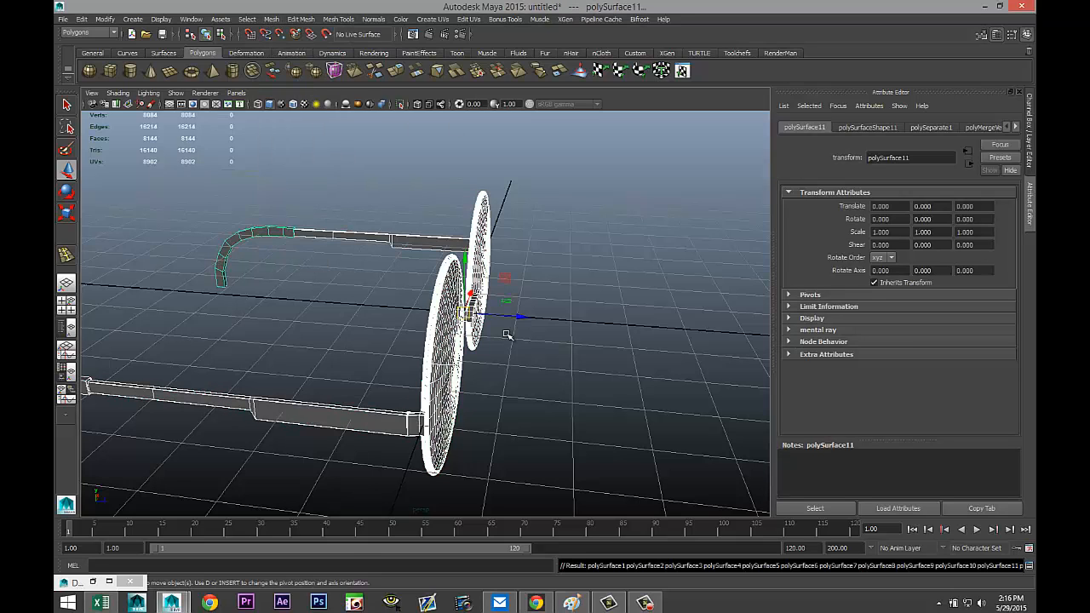
pyautogui.click(555, 372)
# - Select the separated pieces of the glasses together and turn on smooth preview for them
pyautogui.scroll(-2, 222, 229)
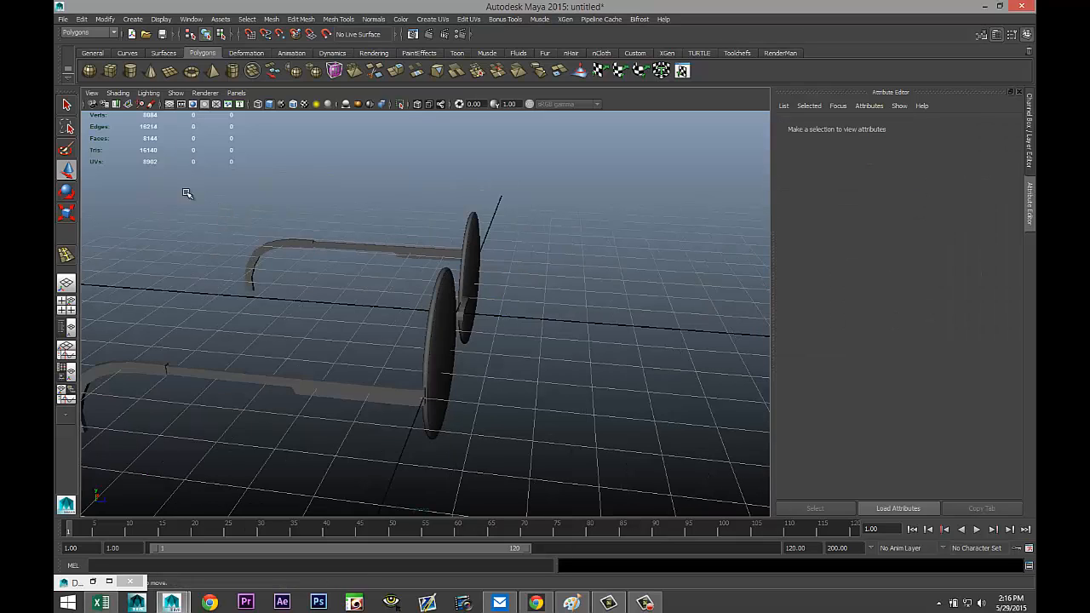
pyautogui.moveTo(179, 189); pyautogui.dragTo(525, 483)
pyautogui.press('3')
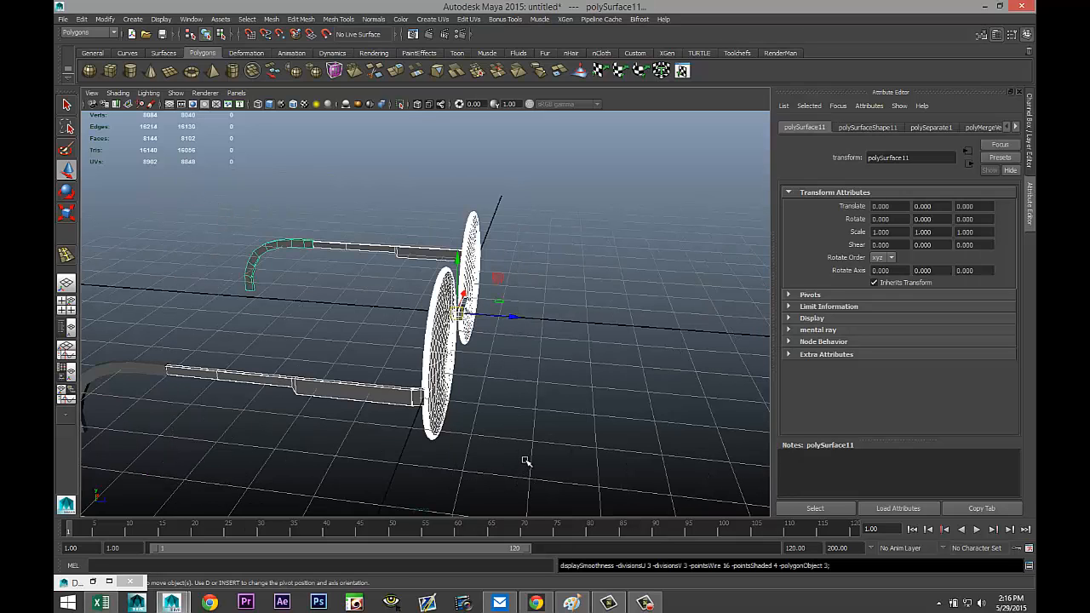
pyautogui.scroll(2, 511, 430)
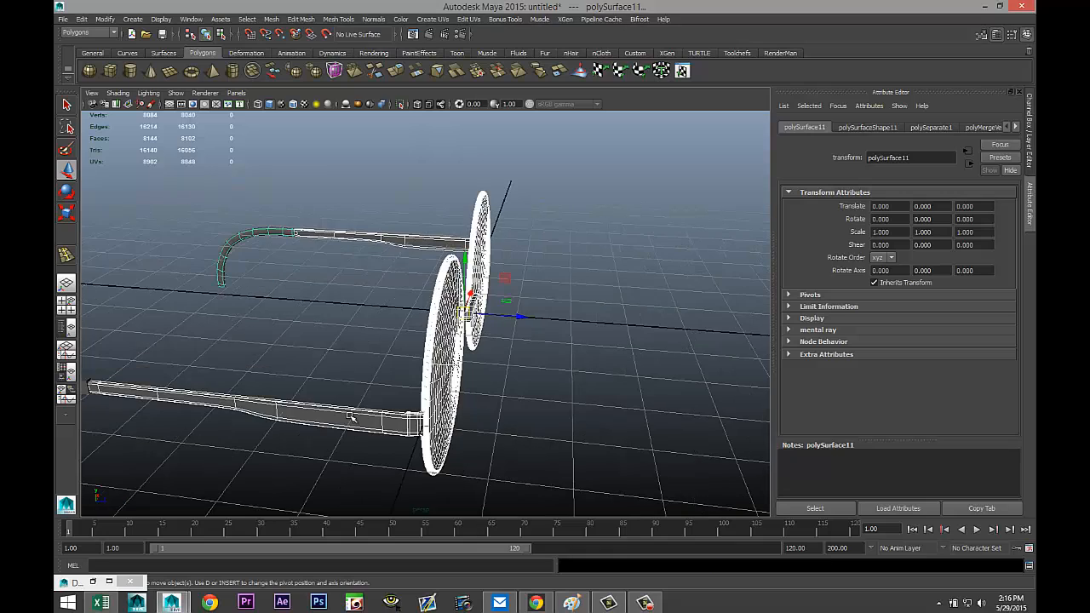
# - Select the straight section of both temple arms, both lens rims and the bridge together
pyautogui.click(352, 417)
pyautogui.keyDown('shift'); pyautogui.click(411, 242); pyautogui.keyUp('shift')
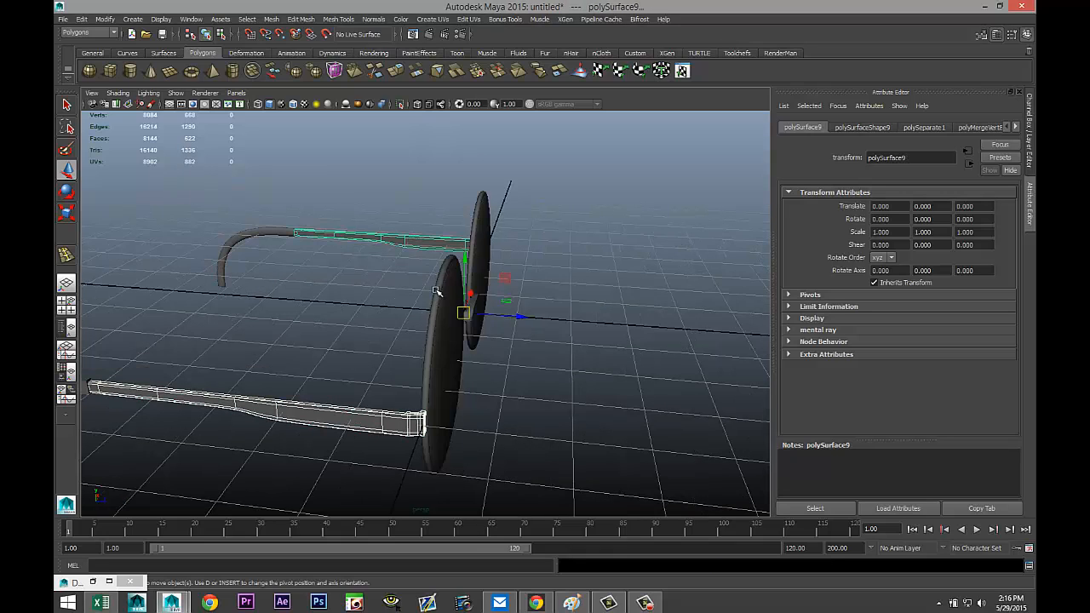
pyautogui.keyDown('shift'); pyautogui.click(436, 293); pyautogui.keyUp('shift')
pyautogui.keyDown('shift'); pyautogui.click(473, 233); pyautogui.keyUp('shift')
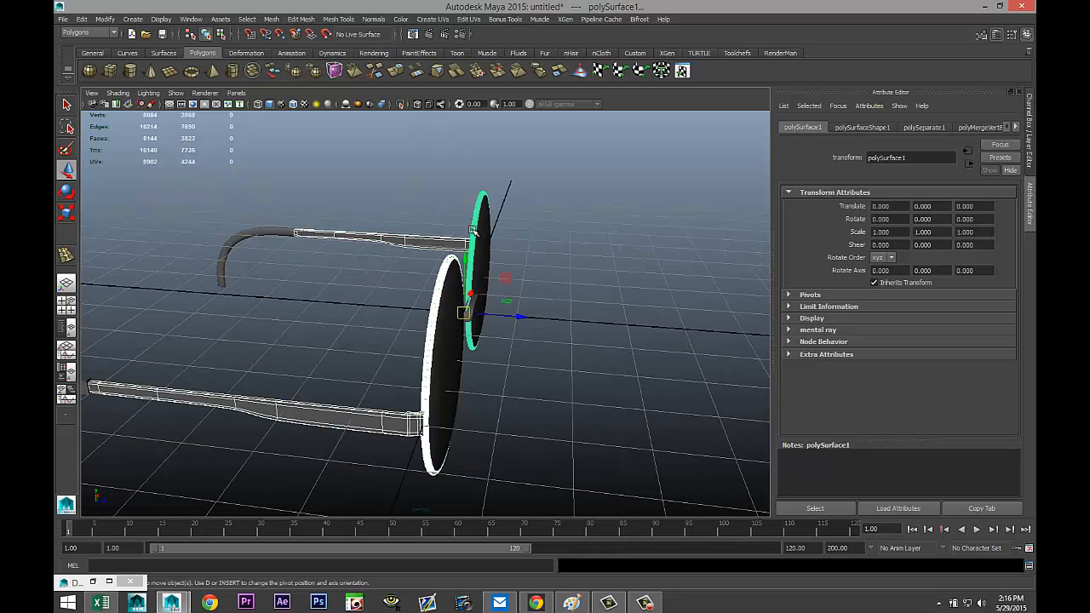
pyautogui.keyDown('alt'); pyautogui.moveTo(580, 376); pyautogui.dragTo(447, 317); pyautogui.keyUp('alt')
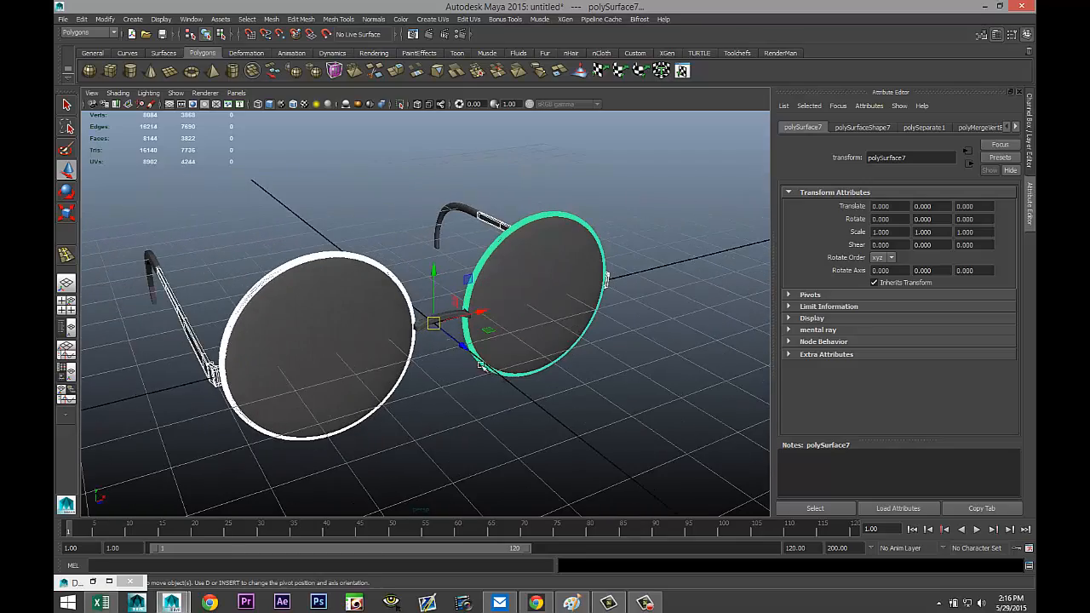
pyautogui.keyDown('shift'); pyautogui.click(447, 314); pyautogui.keyUp('shift')
pyautogui.keyDown('alt'); pyautogui.moveTo(340, 414); pyautogui.dragTo(444, 407); pyautogui.keyUp('alt')
pyautogui.keyDown('alt'); pyautogui.moveTo(444, 406); pyautogui.dragTo(379, 323, button='middle'); pyautogui.keyUp('alt')
pyautogui.scroll(8, 486, 423)
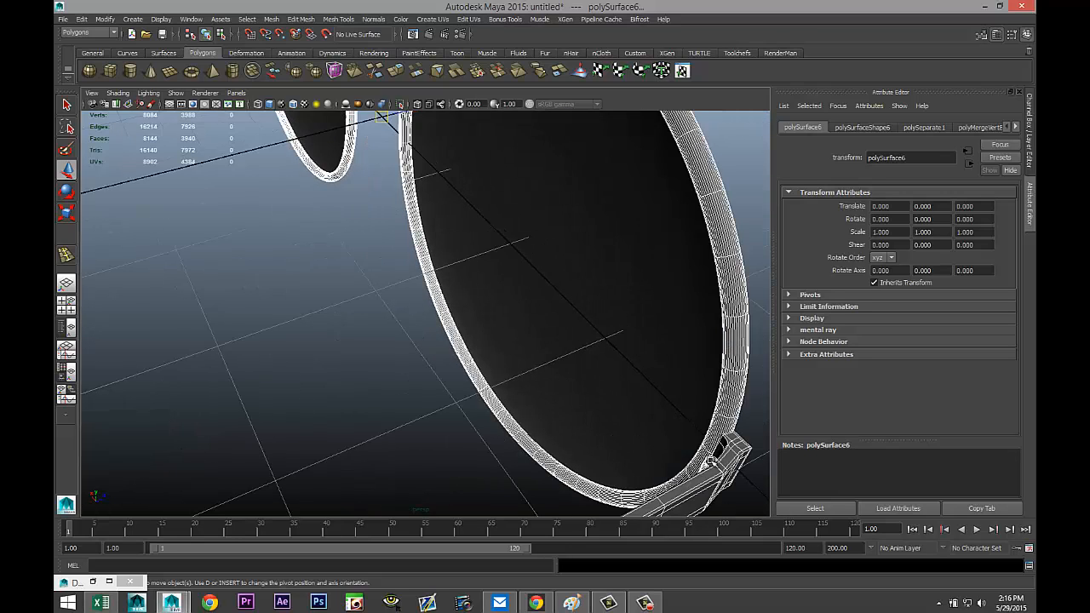
pyautogui.scroll(-7, 544, 408)
pyautogui.keyDown('alt'); pyautogui.moveTo(593, 439); pyautogui.dragTo(371, 309); pyautogui.keyUp('alt')
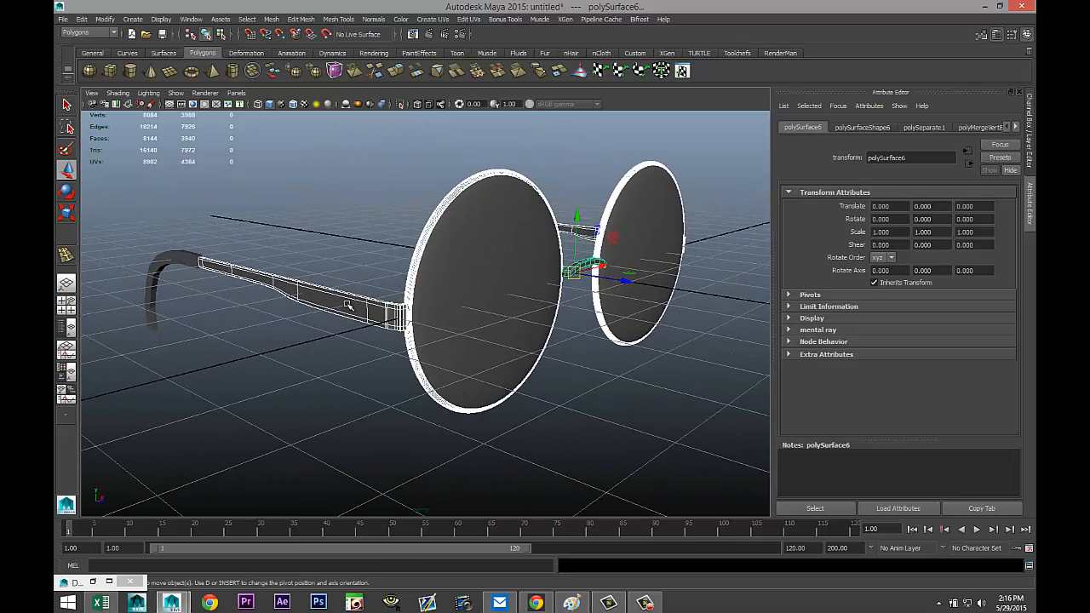
# - Assign a new mia_material_x material to the selected frame parts
pyautogui.moveTo(354, 306); pyautogui.dragTo(349, 541, button='right')
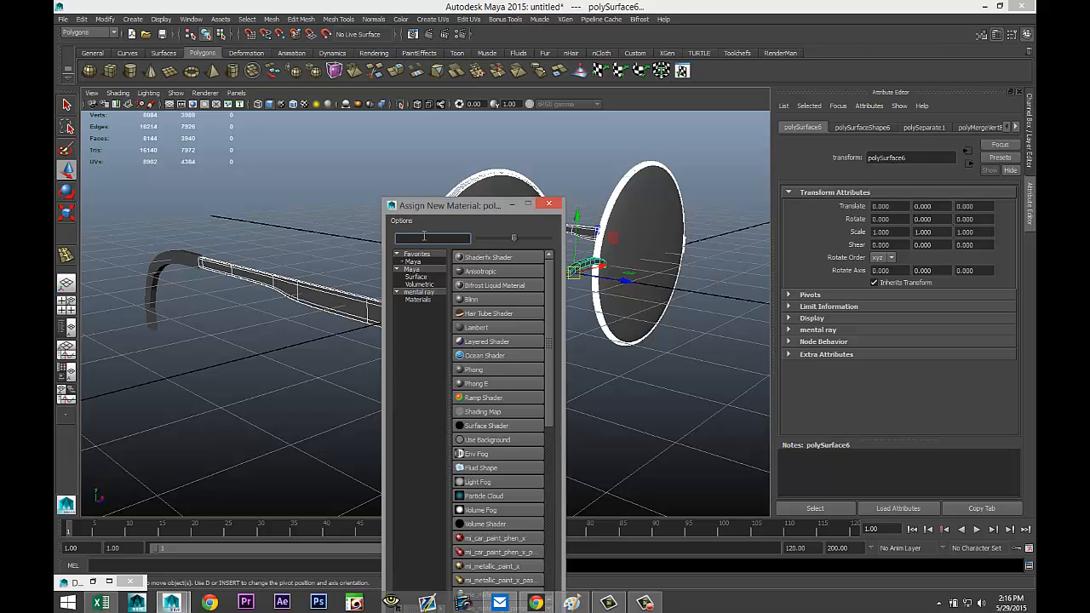
pyautogui.click(423, 238)
pyautogui.write('mia')
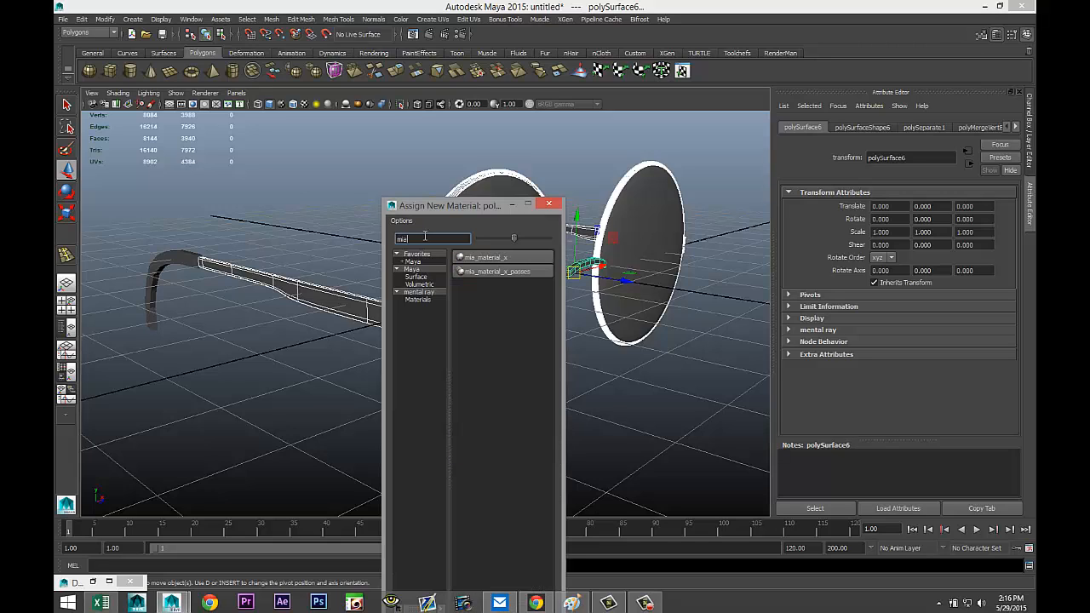
pyautogui.click(529, 257)
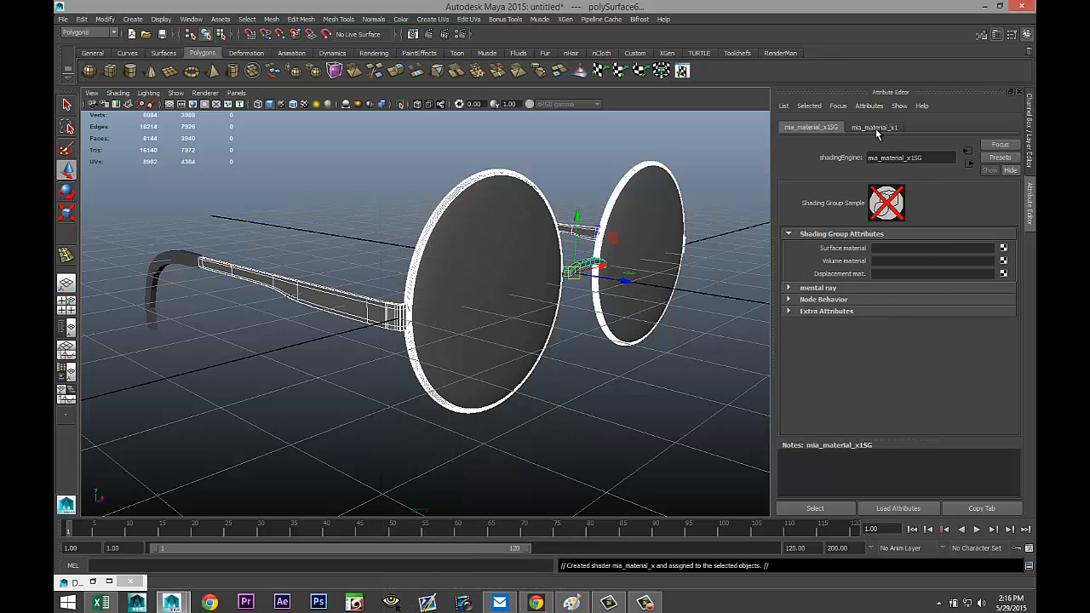
# - Apply the Chrome preset to the frame material and darken its diffuse color to nearly black
pyautogui.click(875, 128)
pyautogui.click(996, 157)
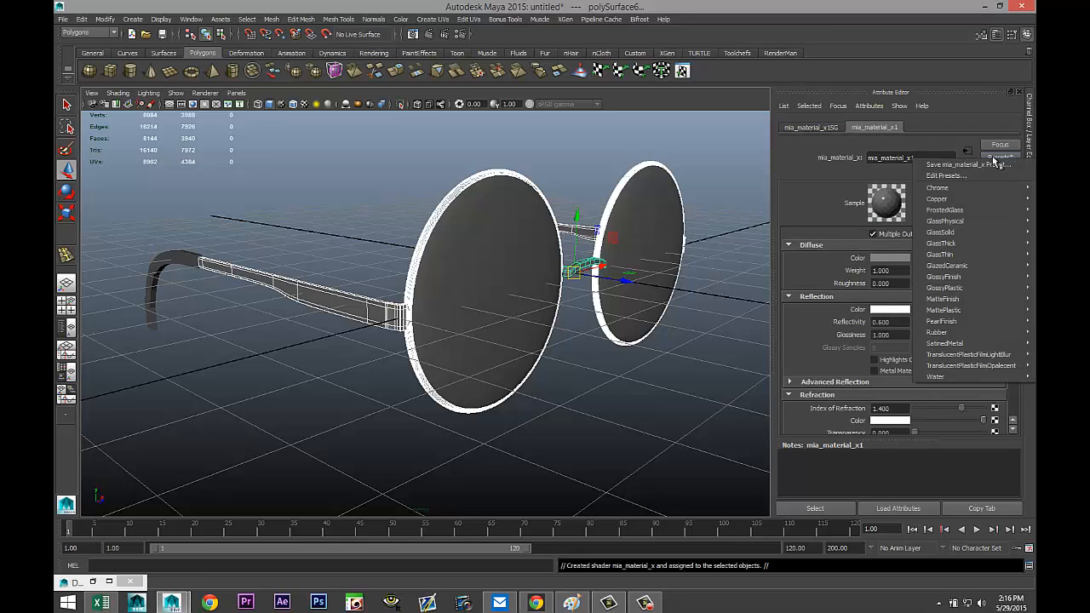
pyautogui.moveTo(945, 187)
pyautogui.click(880, 189)
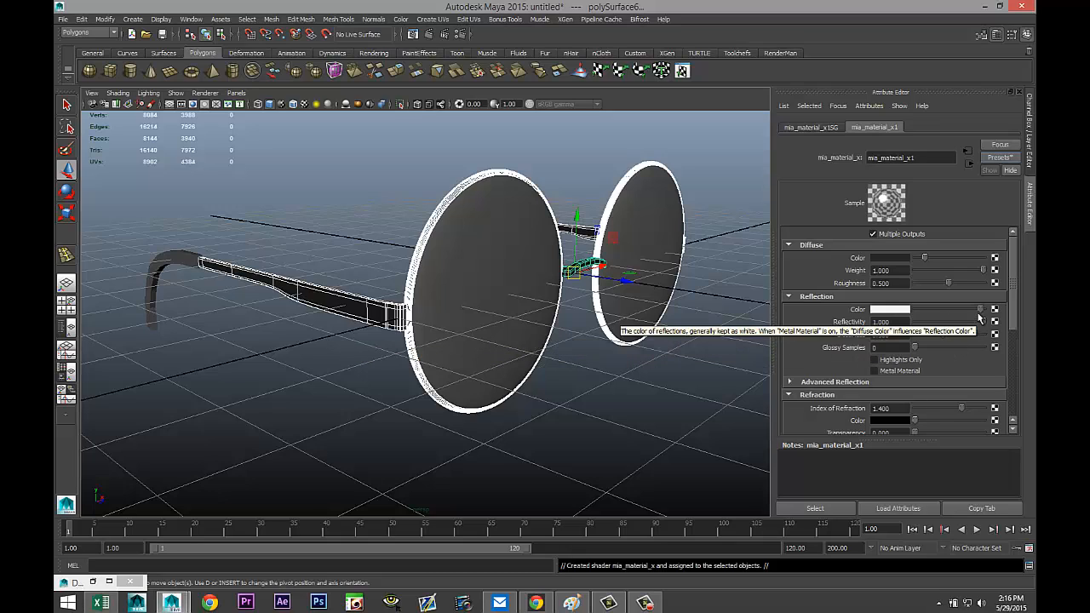
pyautogui.moveTo(925, 257)
pyautogui.mouseDown()
pyautogui.moveTo(948, 261)
pyautogui.moveTo(917, 255)
pyautogui.mouseUp()
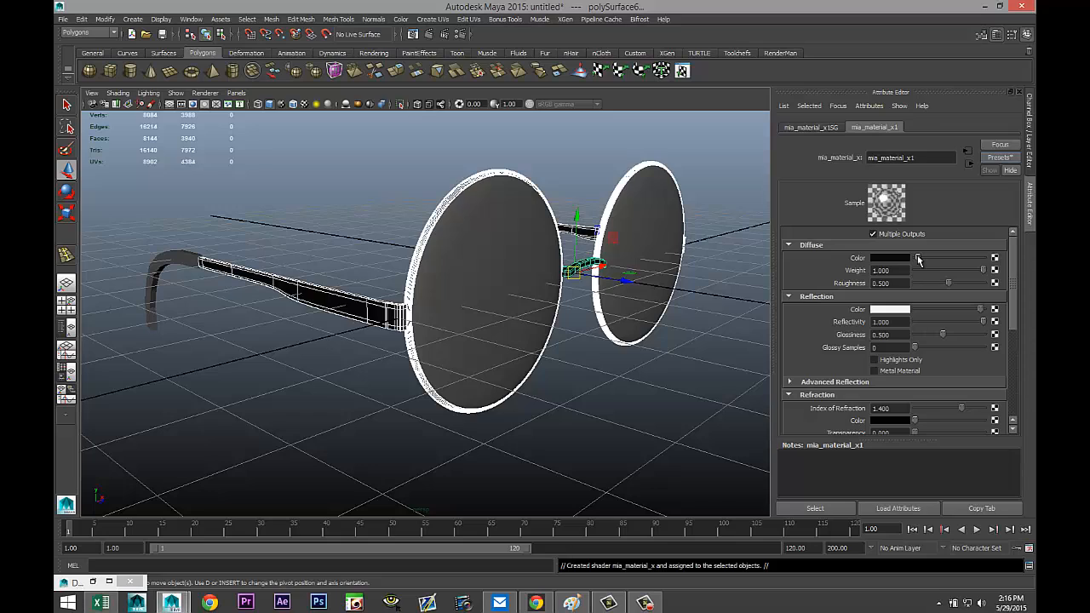
# - Set the frame material's reflection color to a dark red with a value of about 0.211, and clear the selection
pyautogui.click(892, 310)
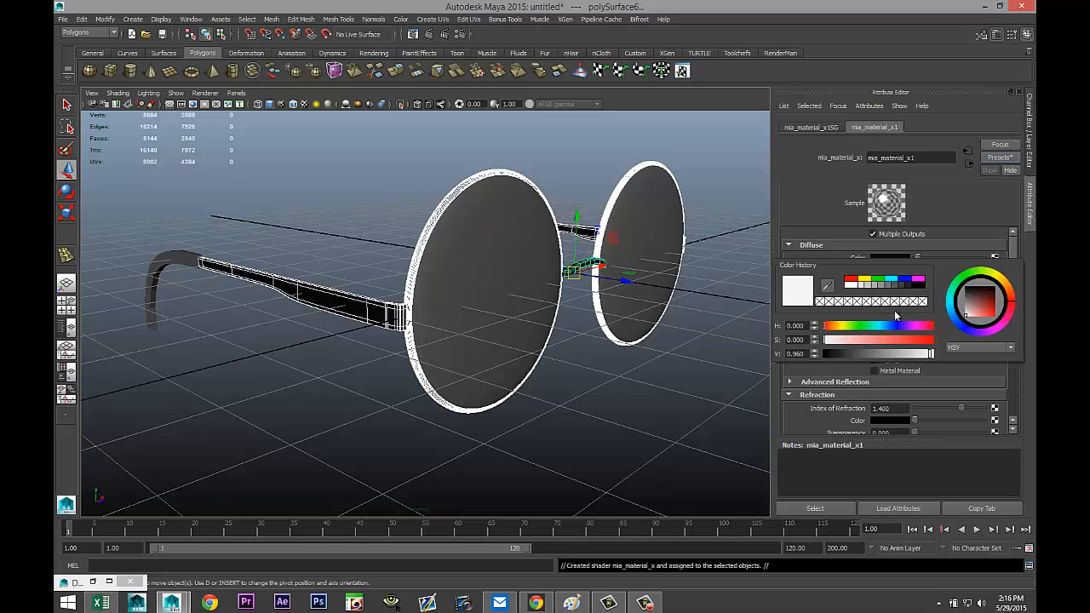
pyautogui.click(850, 281)
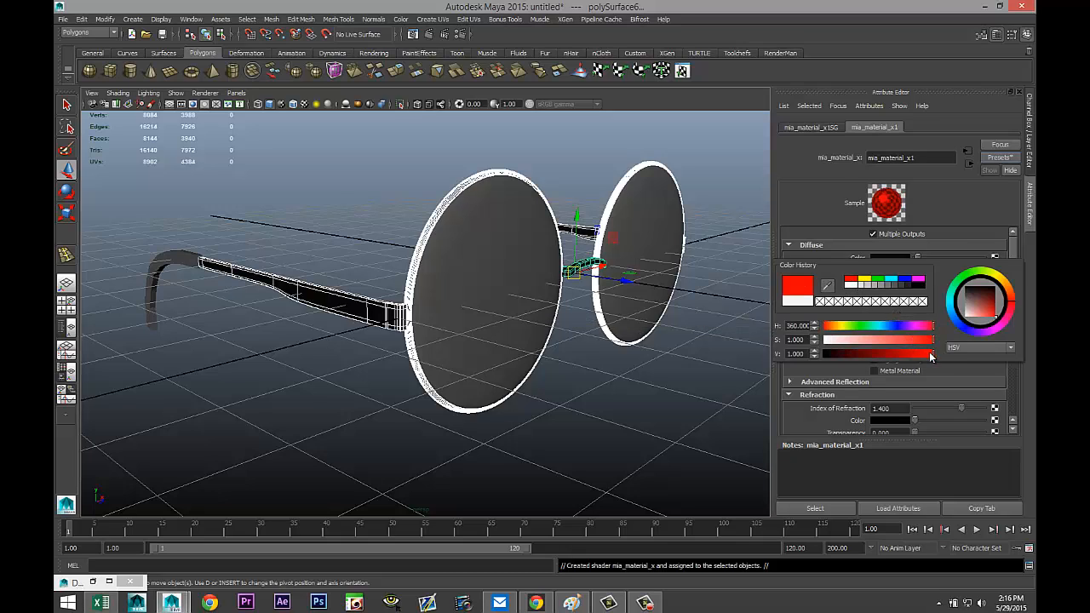
pyautogui.moveTo(909, 354); pyautogui.dragTo(847, 354)
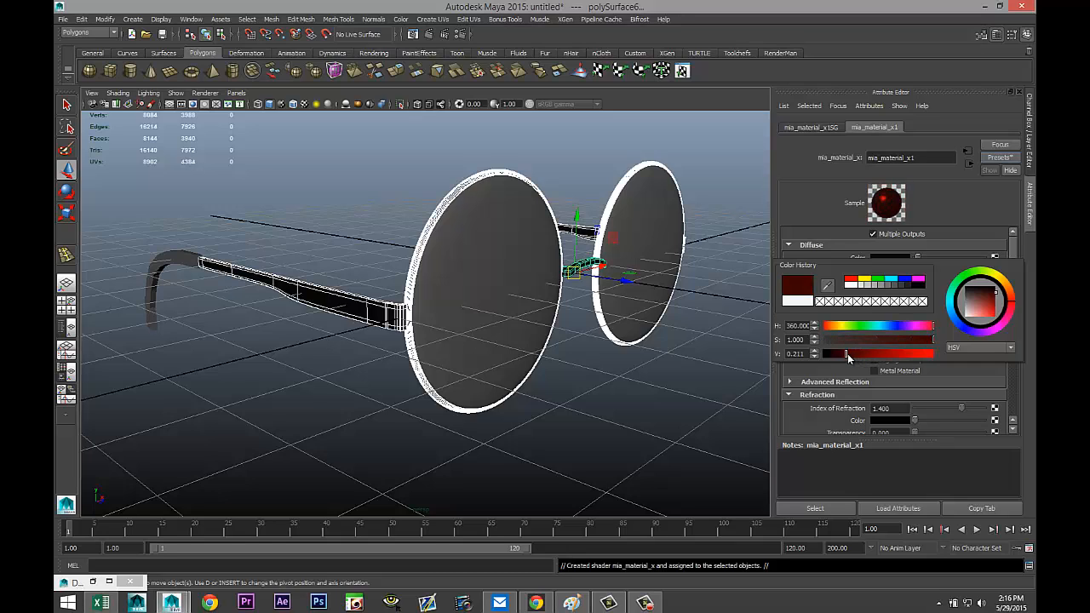
pyautogui.click(621, 410)
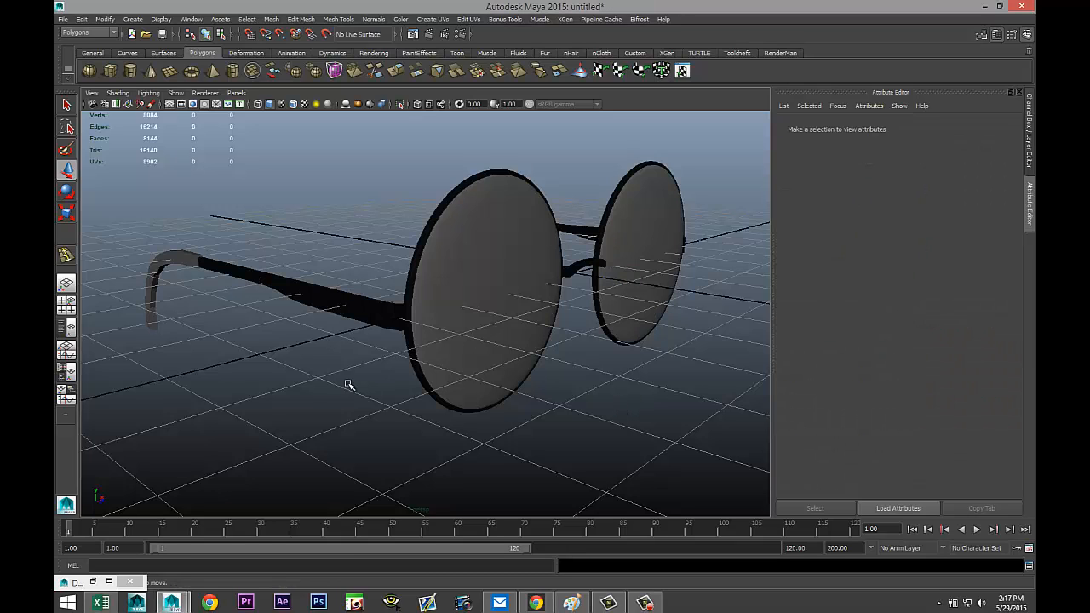
# - Turn on smooth preview for the two curved ear tips and combine them into one mesh
pyautogui.scroll(3, 348, 382)
pyautogui.keyDown('alt'); pyautogui.moveTo(318, 391); pyautogui.dragTo(414, 382); pyautogui.keyUp('alt')
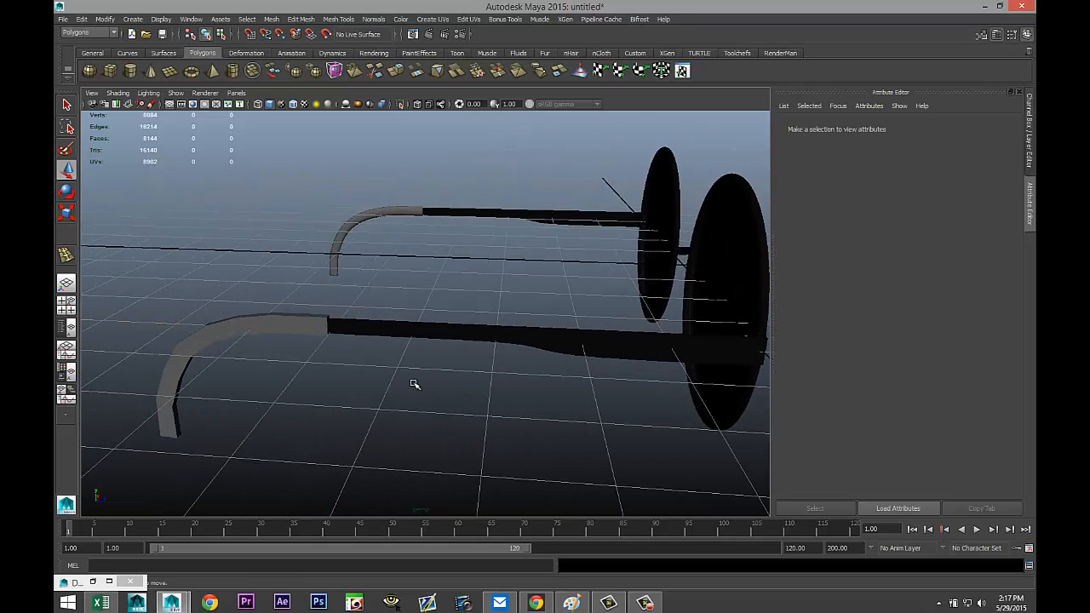
pyautogui.click(304, 328)
pyautogui.keyDown('shift'); pyautogui.click(386, 213); pyautogui.keyUp('shift')
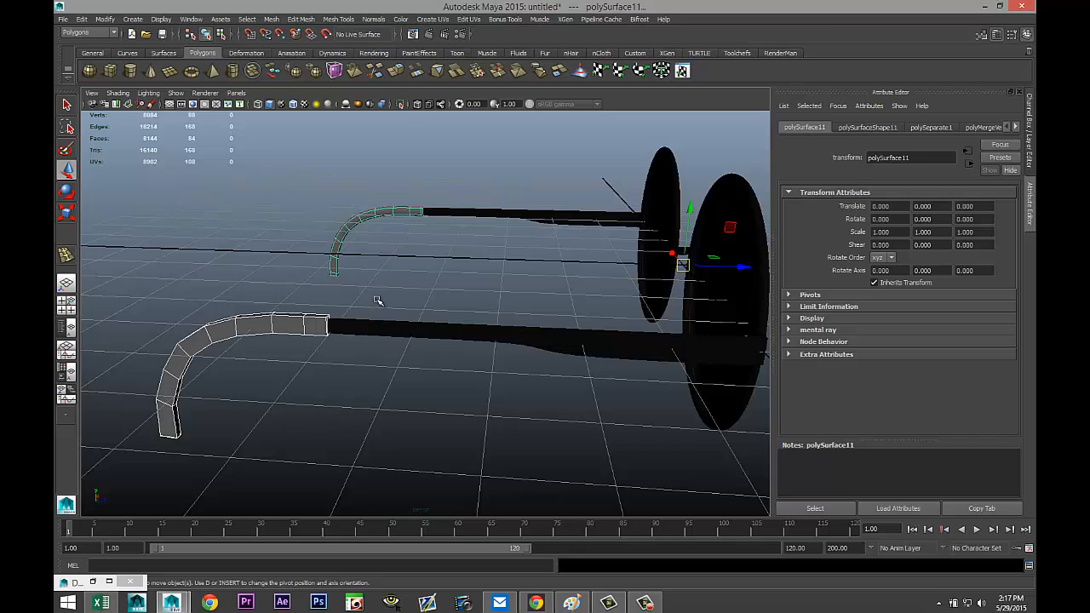
pyautogui.press('3')
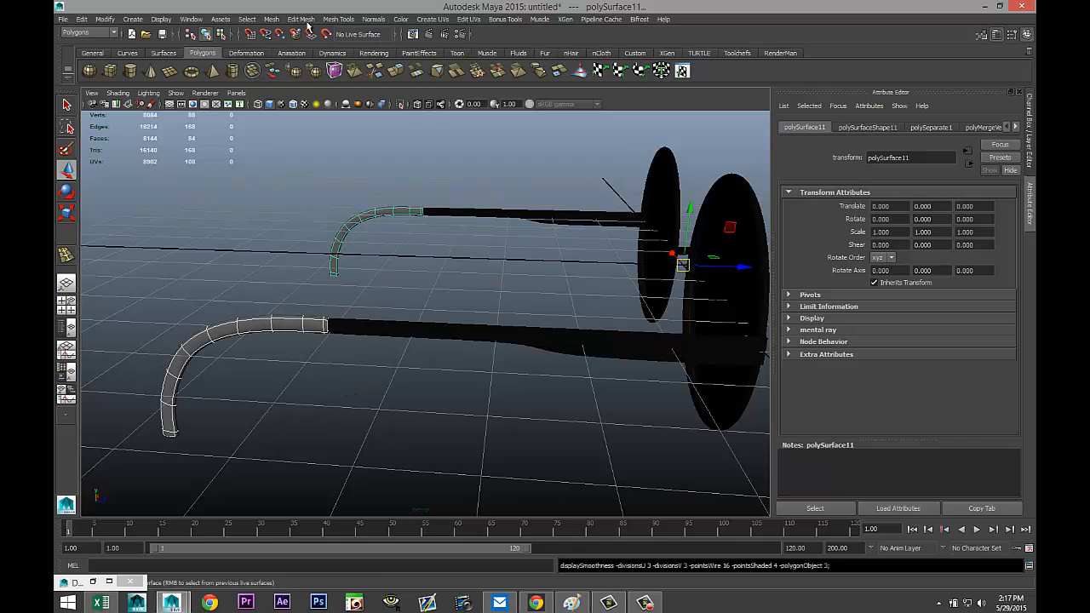
pyautogui.click(271, 18)
pyautogui.click(287, 55)
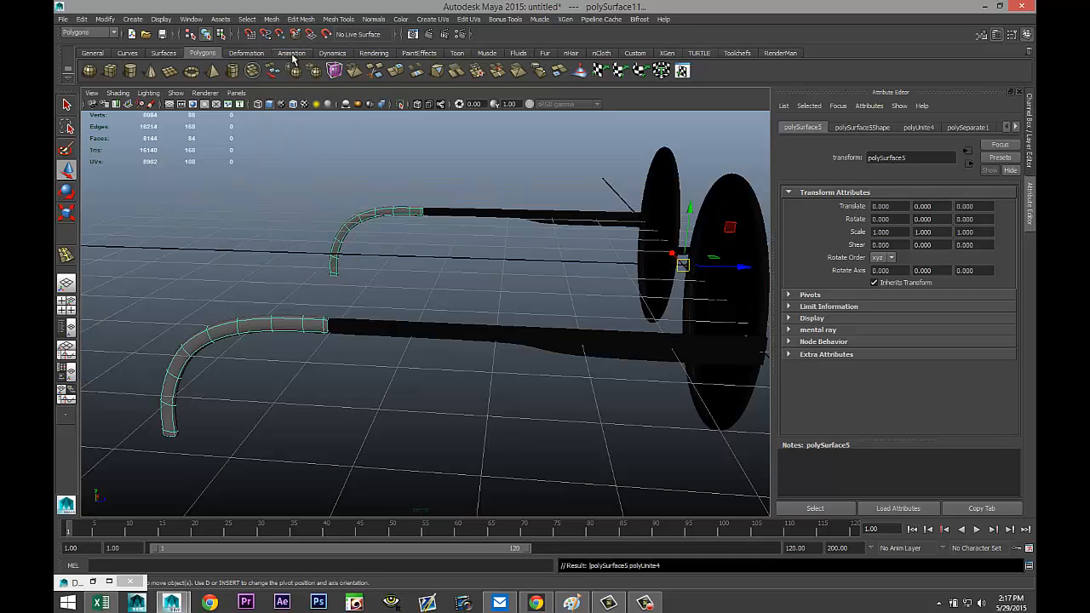
# - Assign a new Blinn material to the combined ear tips
pyautogui.moveTo(270, 324); pyautogui.dragTo(302, 560, button='right')
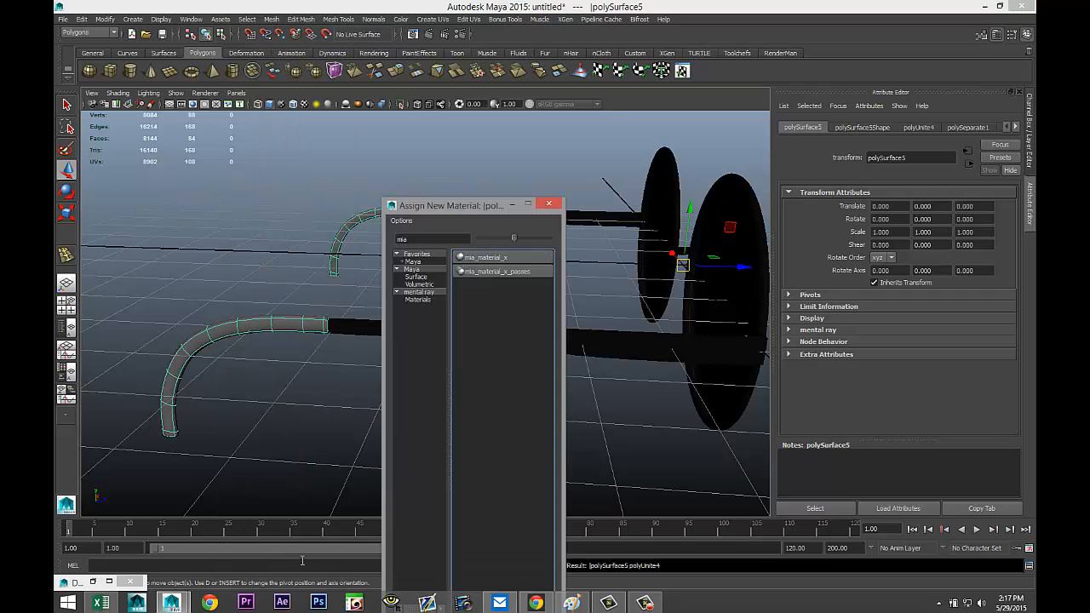
pyautogui.doubleClick(401, 239)
pyautogui.write('blin')
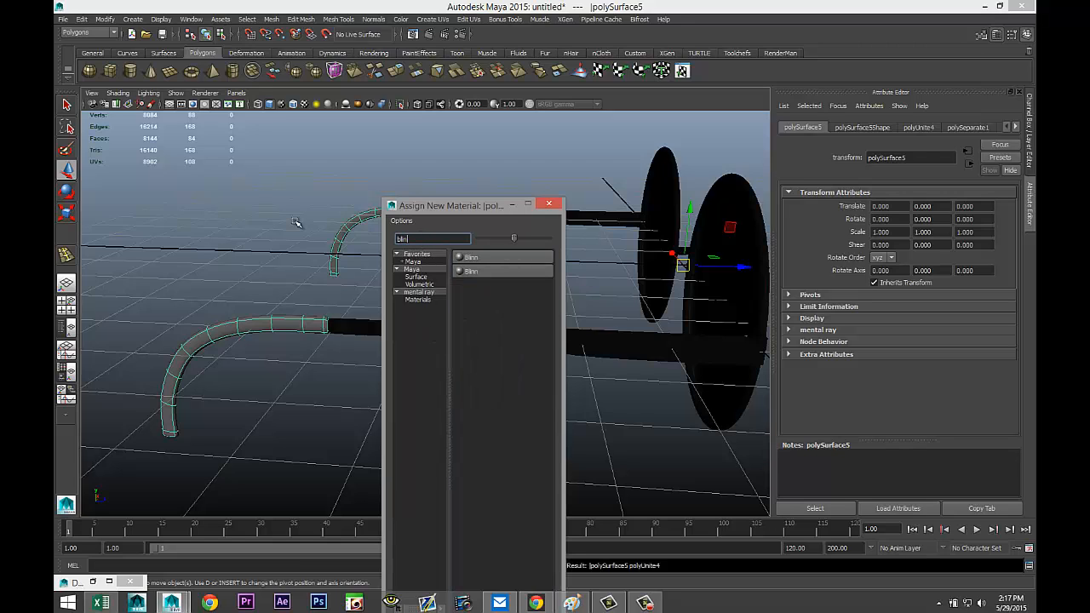
pyautogui.click(491, 256)
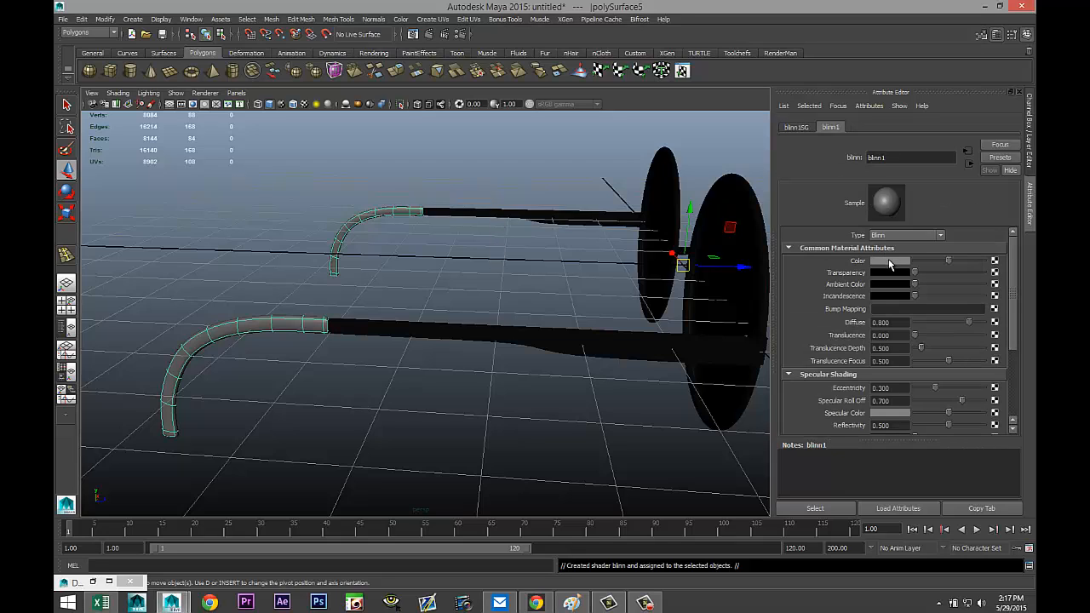
# - Make the ear tips' Blinn material white and slightly transparent, and clear the selection
pyautogui.click(890, 260)
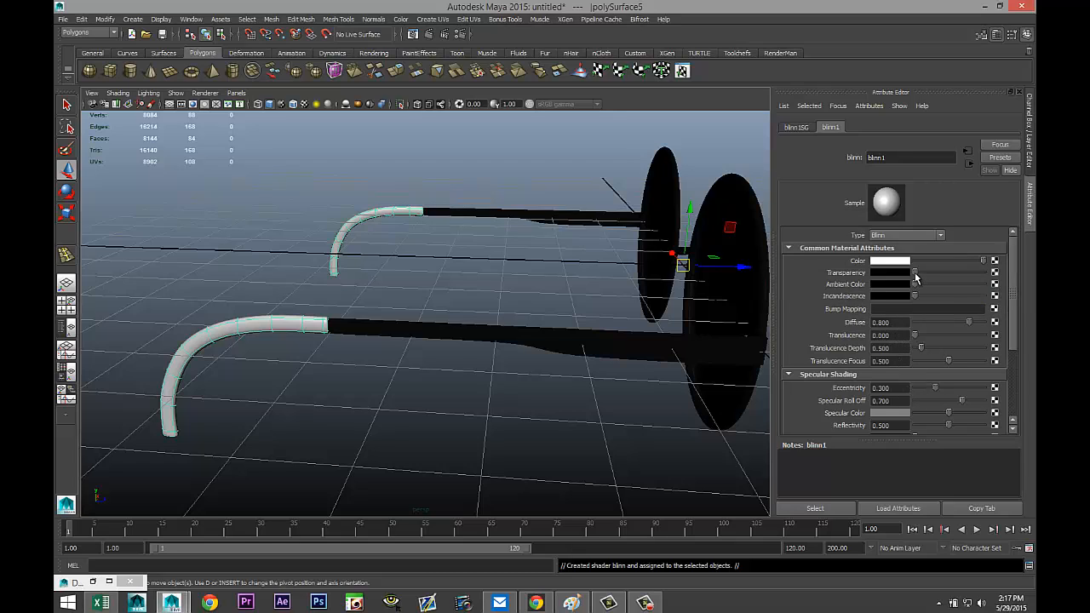
pyautogui.moveTo(915, 273); pyautogui.dragTo(936, 275)
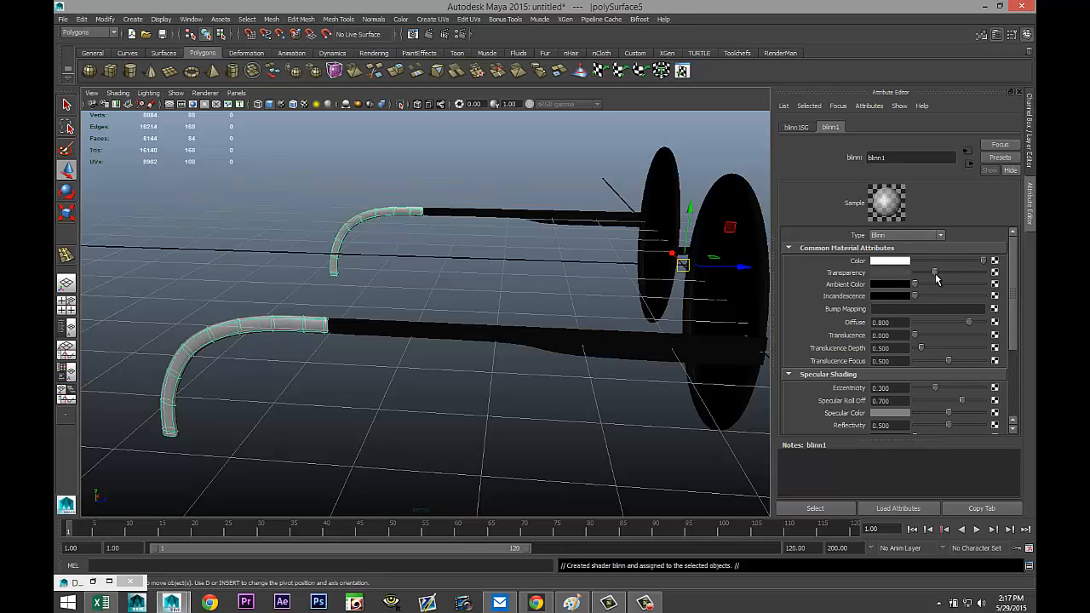
pyautogui.click(562, 418)
# - Select both lenses and assign them a new mia_material_x material
pyautogui.keyDown('alt'); pyautogui.moveTo(562, 418); pyautogui.dragTo(430, 398); pyautogui.keyUp('alt')
pyautogui.click(453, 341)
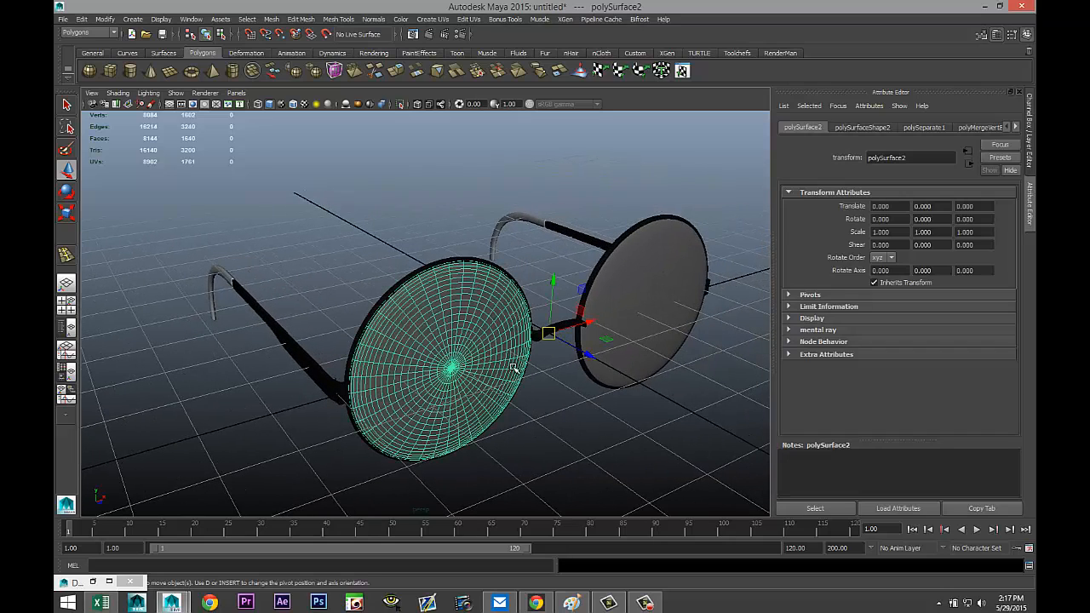
pyautogui.click(647, 273)
pyautogui.moveTo(637, 269); pyautogui.dragTo(640, 505, button='right')
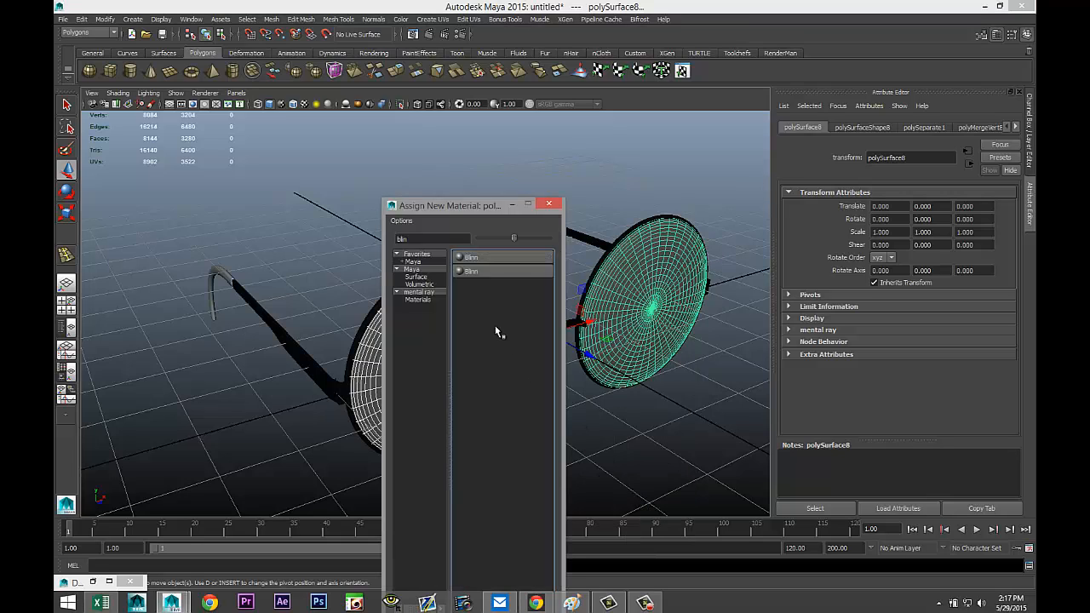
pyautogui.doubleClick(429, 238)
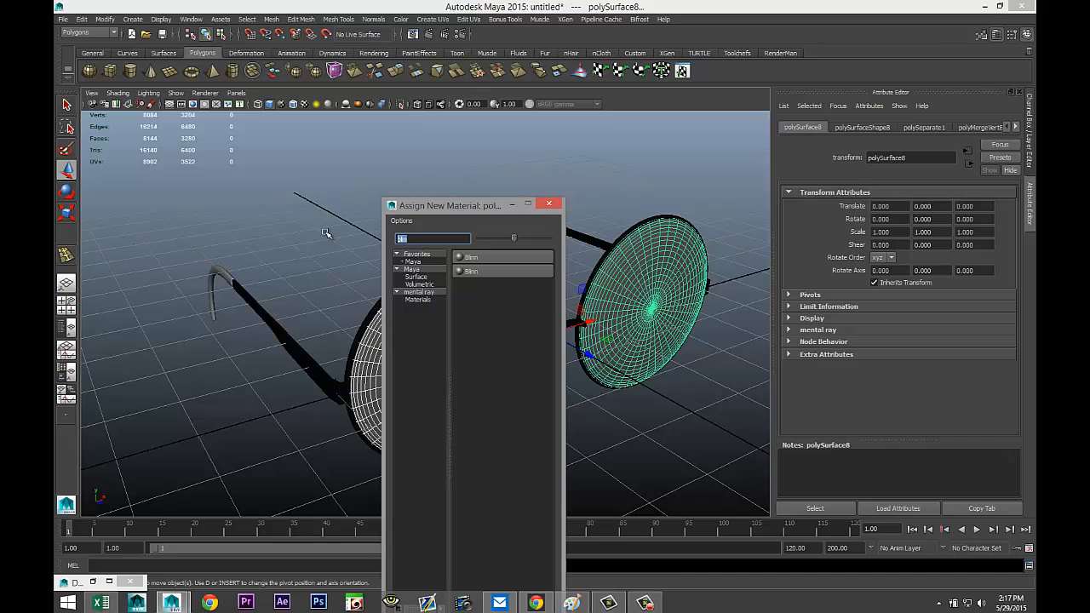
pyautogui.write('mia')
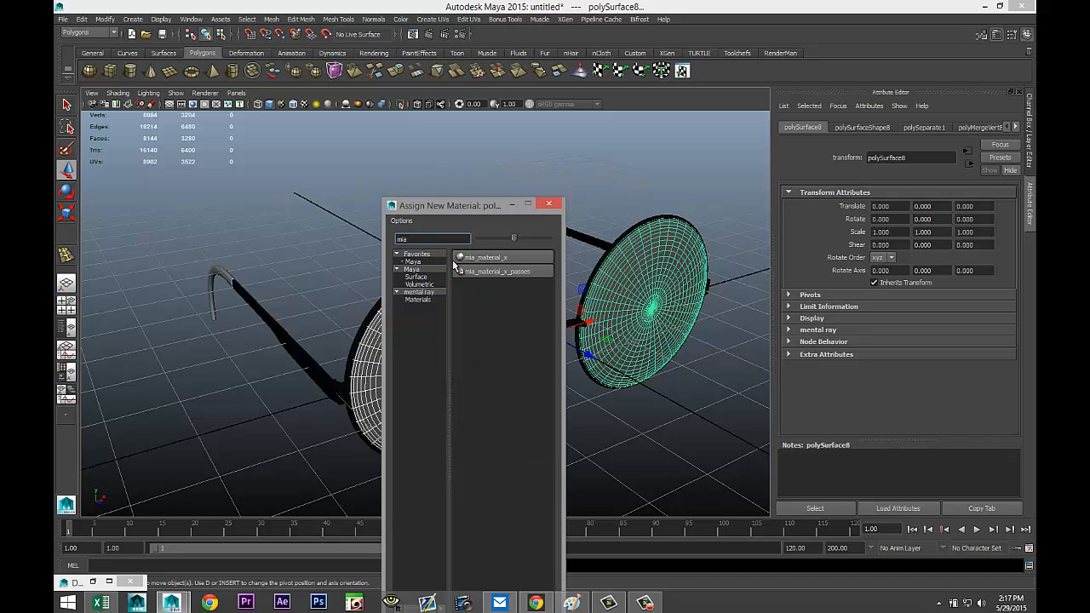
pyautogui.click(518, 258)
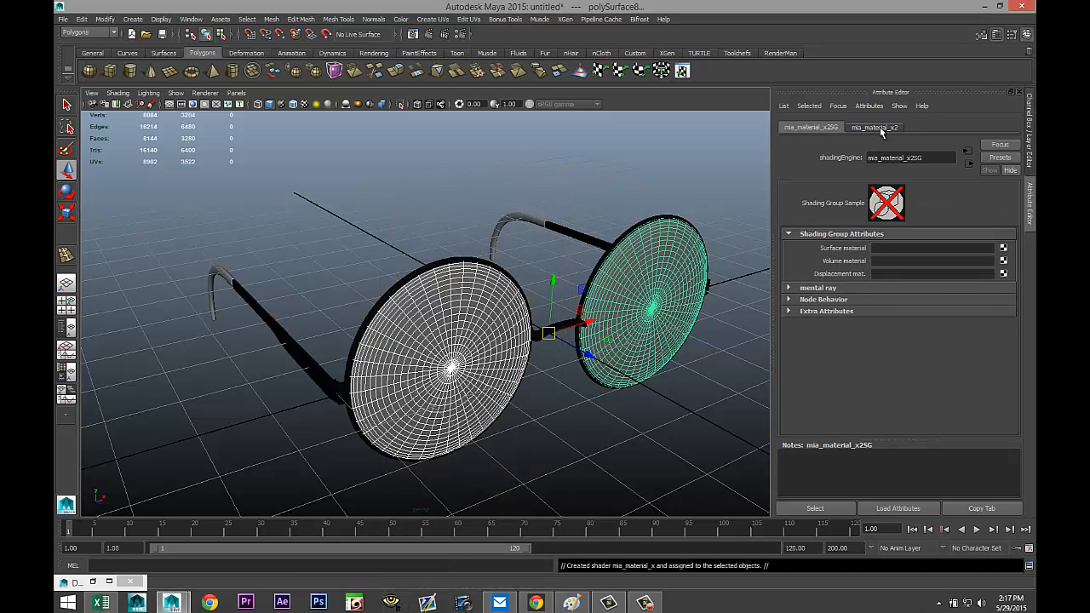
# - Apply the GlassSolid preset to the lens material
pyautogui.click(882, 129)
pyautogui.click(1000, 160)
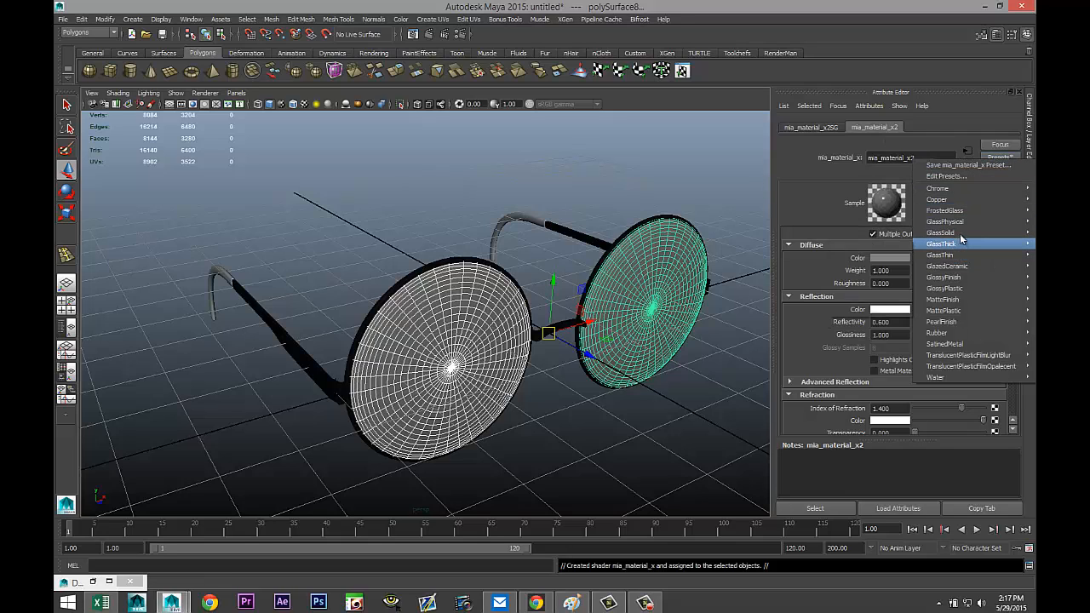
pyautogui.click(855, 232)
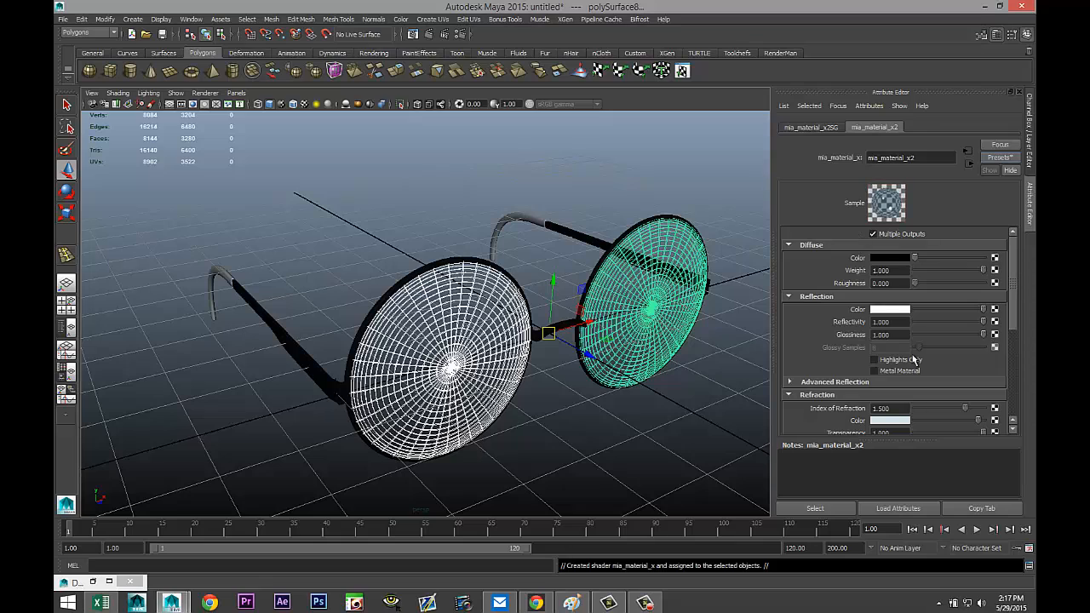
# - Set the lens material's refraction color to pure white and clear the selection
pyautogui.scroll(-1, 920, 366)
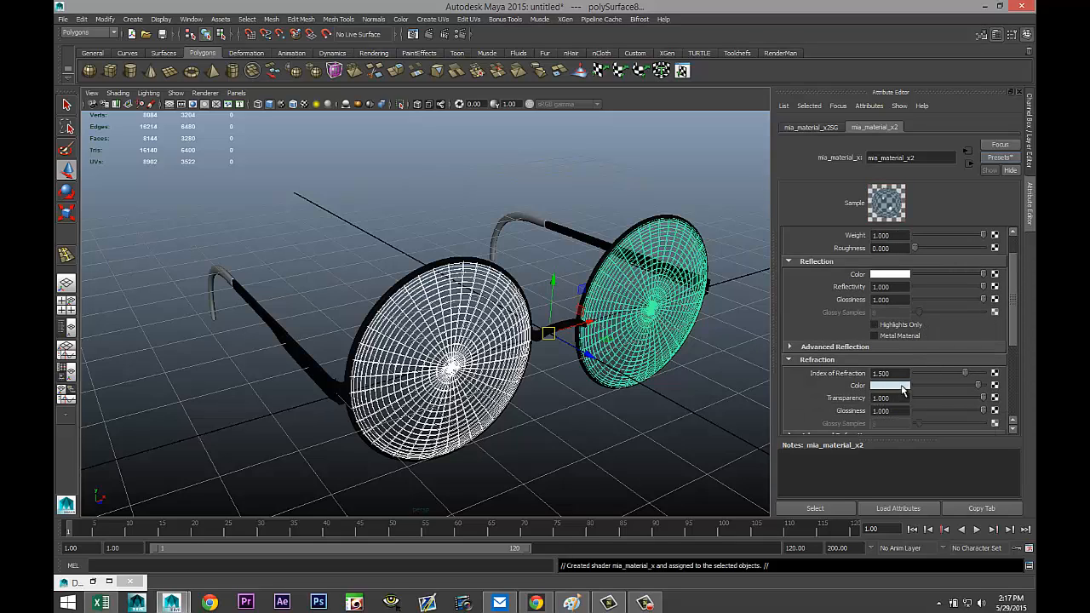
pyautogui.click(904, 387)
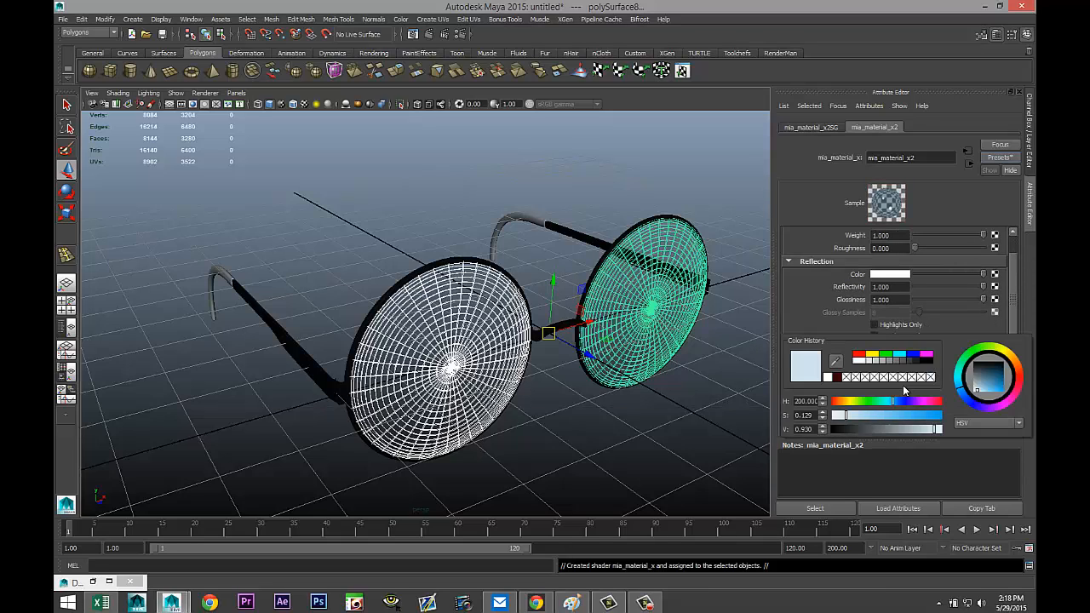
pyautogui.click(858, 363)
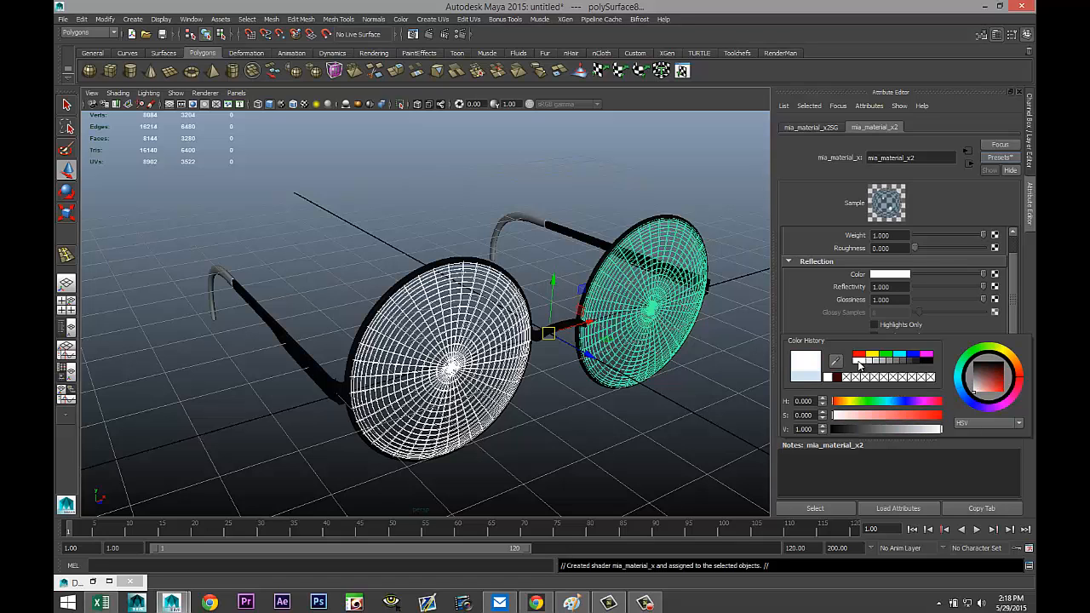
pyautogui.click(694, 402)
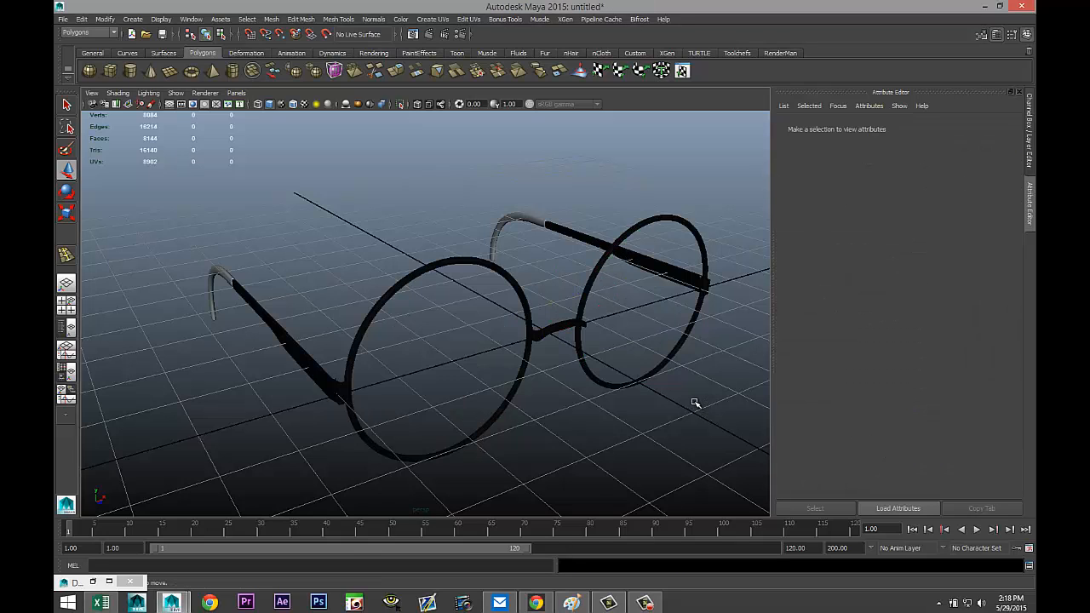
# - Select every part of the glasses and combine them into one group
pyautogui.scroll(-2, 650, 385)
pyautogui.scroll(2, 638, 382)
pyautogui.keyDown('alt'); pyautogui.moveTo(578, 384); pyautogui.dragTo(581, 412); pyautogui.keyUp('alt')
pyautogui.scroll(-2, 582, 412)
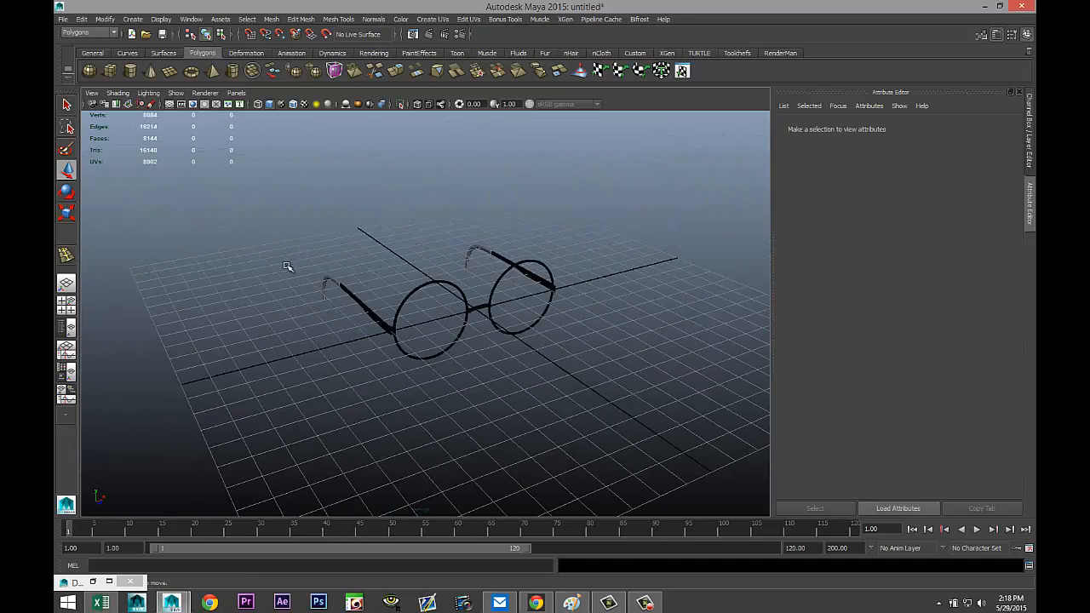
pyautogui.moveTo(257, 221); pyautogui.dragTo(678, 466)
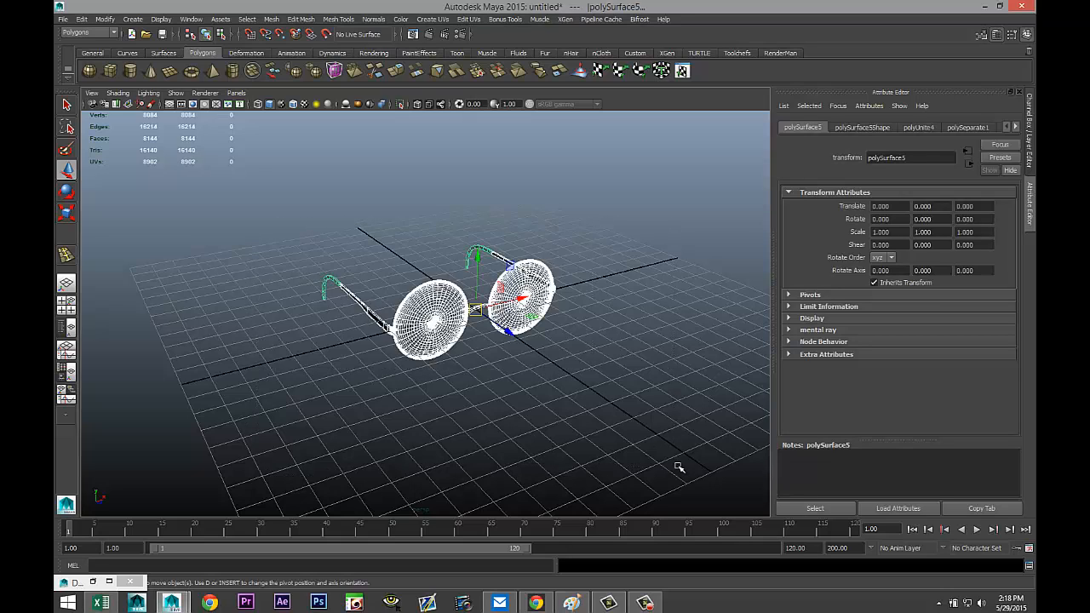
pyautogui.hotkey('ctrl', 'g')
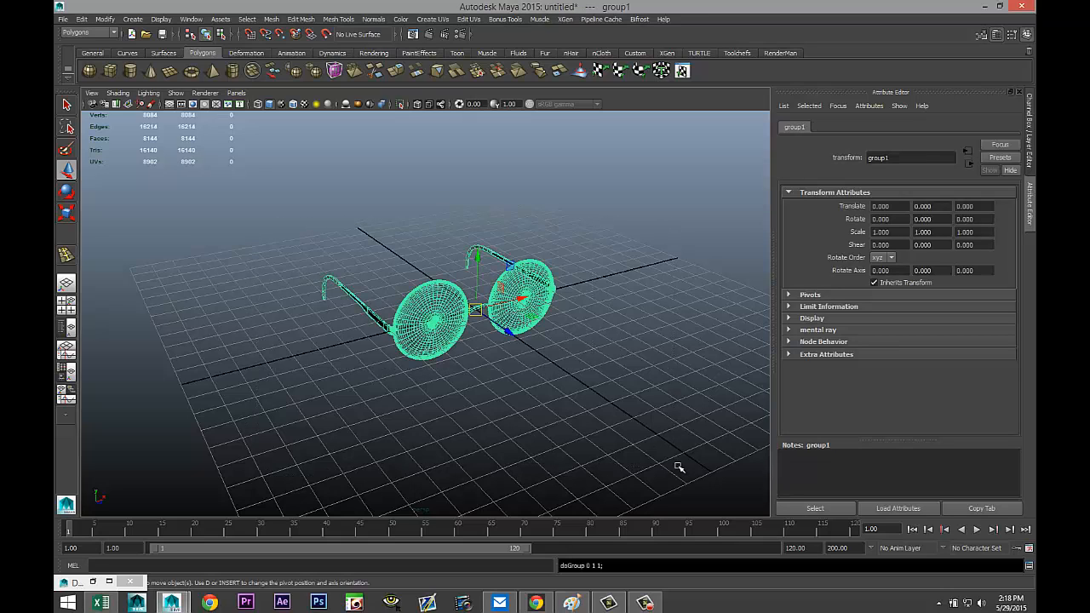
# - Raise the glasses group about 1.775 units in Y and tilt it about -1.22 degrees around X to rest on the grid
pyautogui.click(67, 304)
pyautogui.press('space')
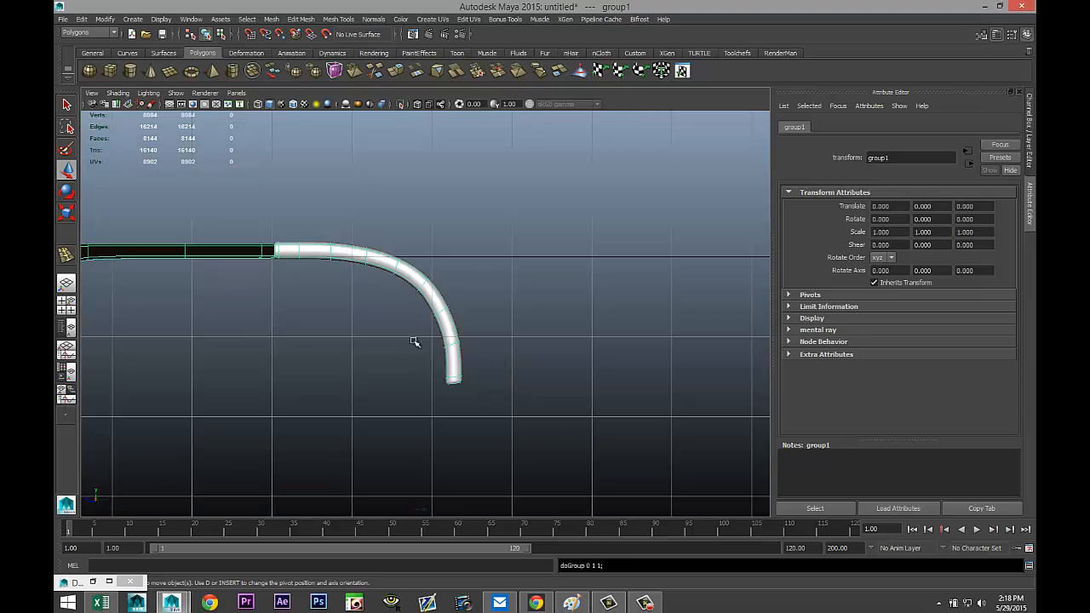
pyautogui.scroll(-3, 279, 322)
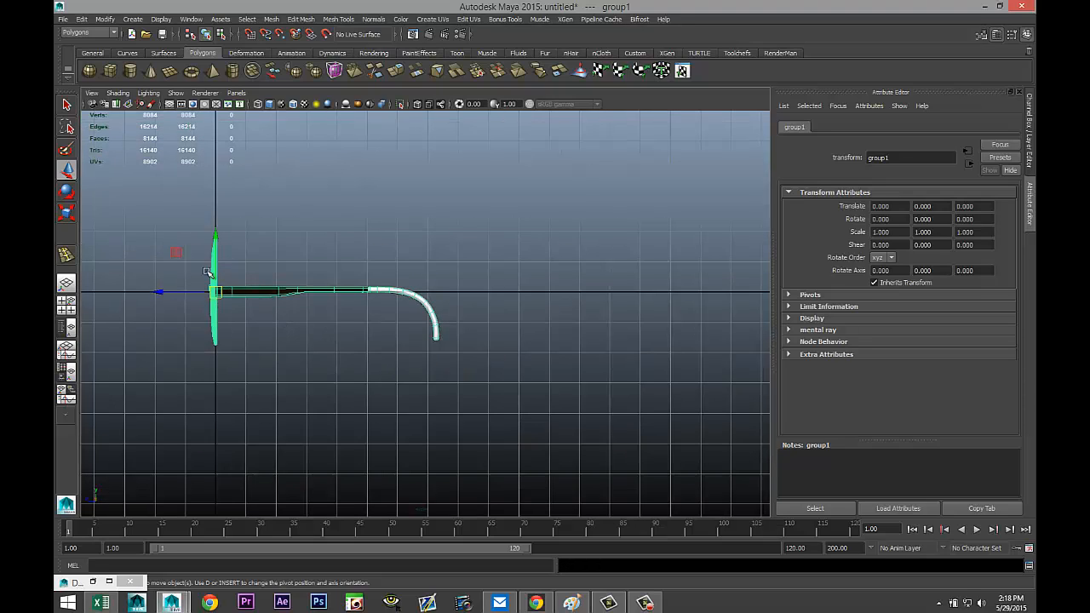
pyautogui.moveTo(218, 230); pyautogui.dragTo(230, 185)
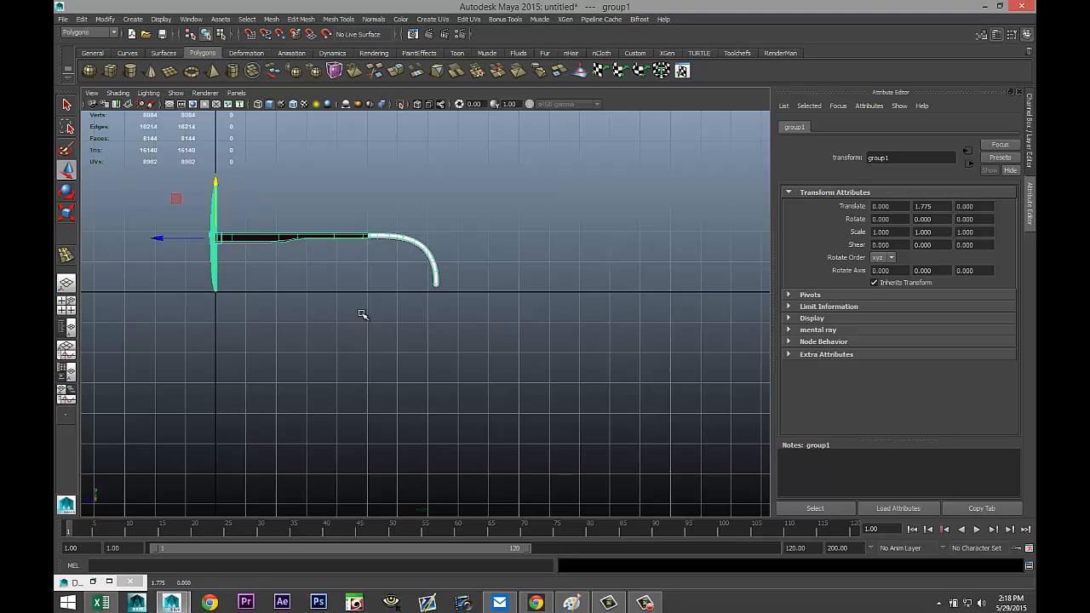
pyautogui.press('e')
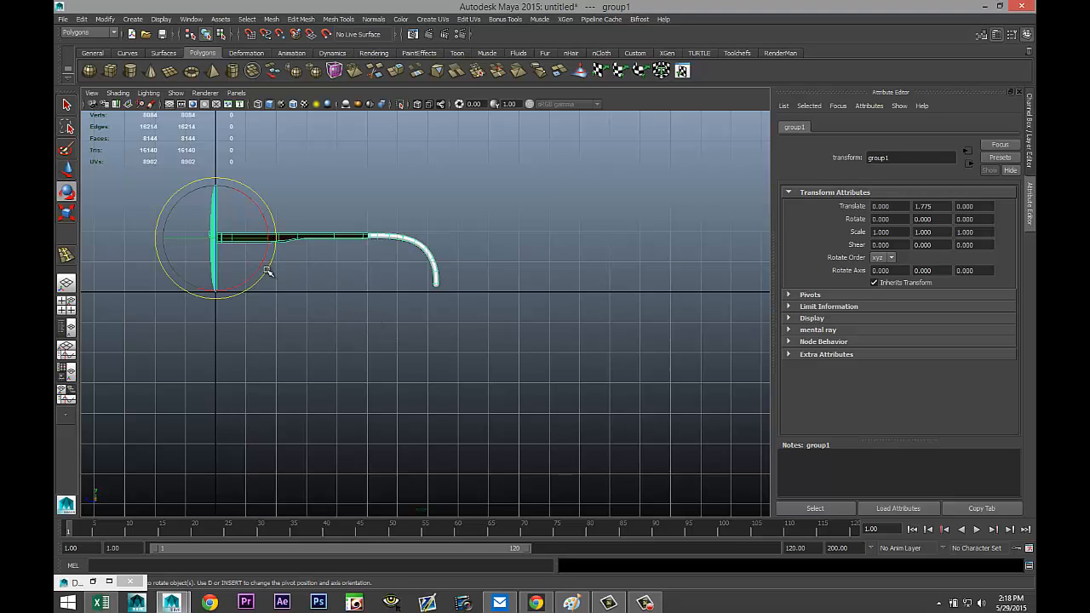
pyautogui.moveTo(268, 267); pyautogui.dragTo(265, 271)
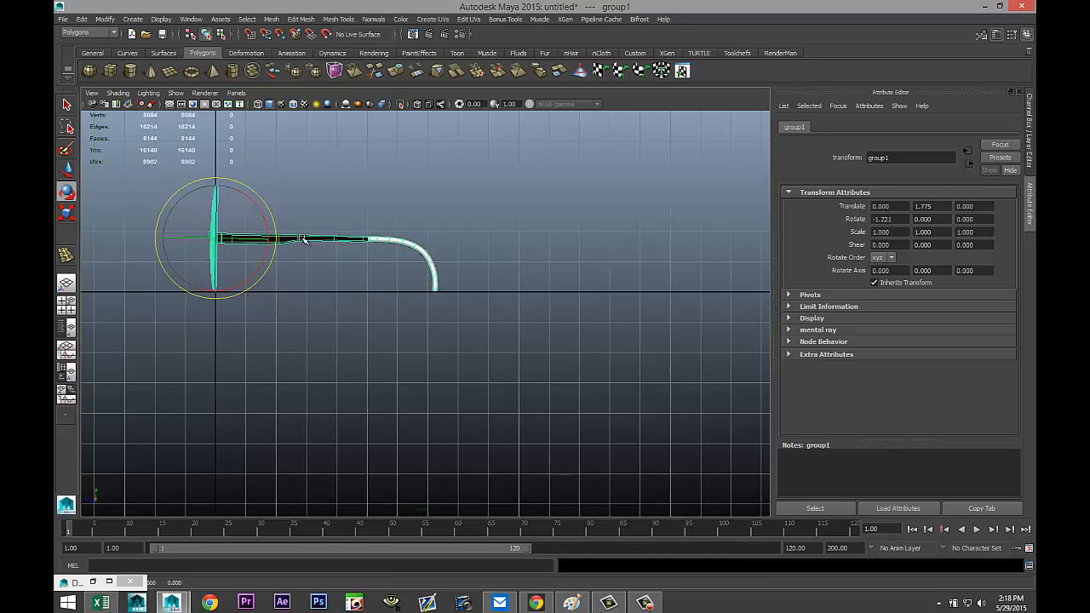
# - Draw a large polygon plane beneath the glasses, extending past the grid, as the ground
pyautogui.click(69, 304)
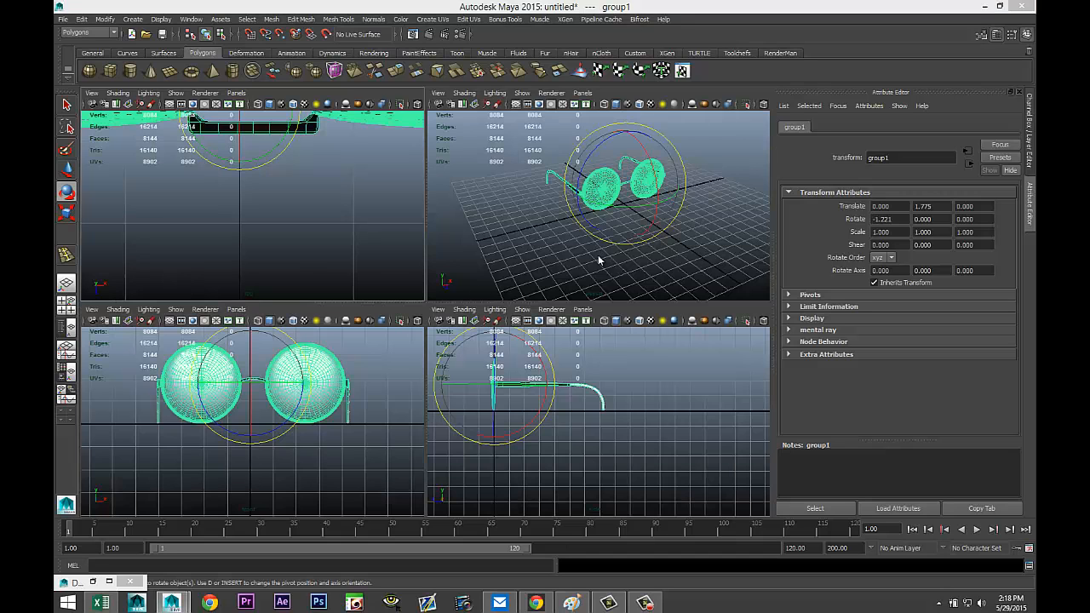
pyautogui.press('space')
pyautogui.keyDown('alt'); pyautogui.moveTo(441, 366); pyautogui.dragTo(457, 399); pyautogui.keyUp('alt')
pyautogui.keyDown('alt'); pyautogui.moveTo(458, 398); pyautogui.dragTo(467, 432, button='middle'); pyautogui.keyUp('alt')
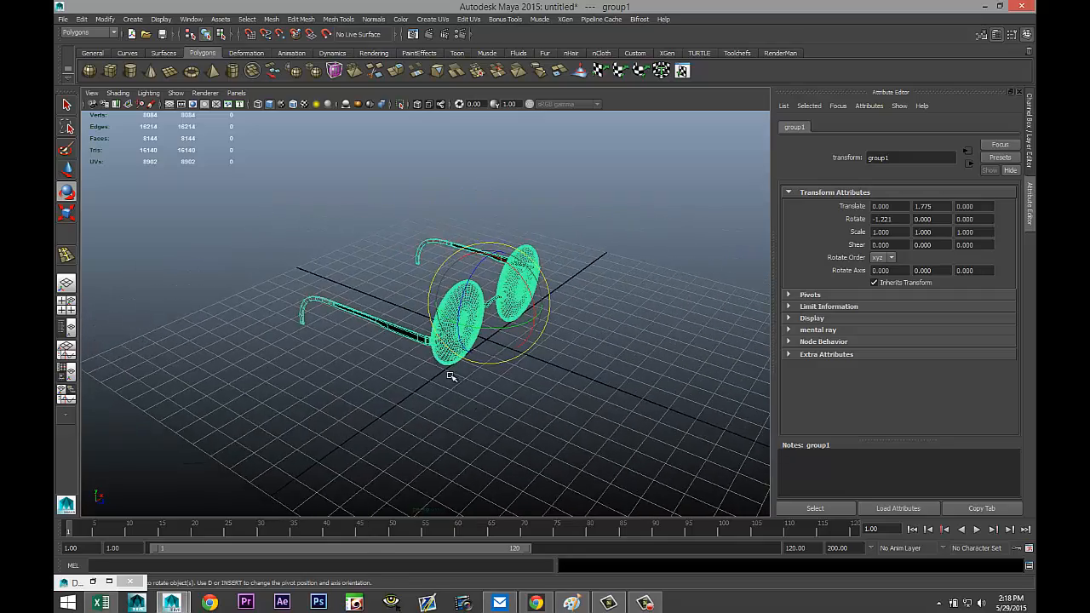
pyautogui.scroll(-5, 450, 377)
pyautogui.click(171, 72)
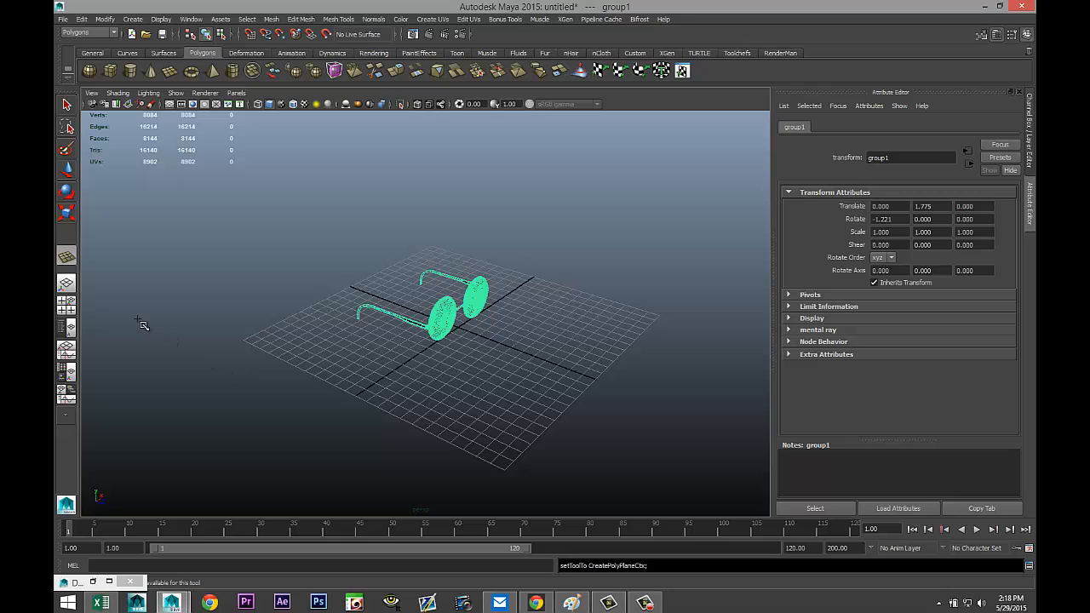
pyautogui.moveTo(139, 320); pyautogui.dragTo(807, 295)
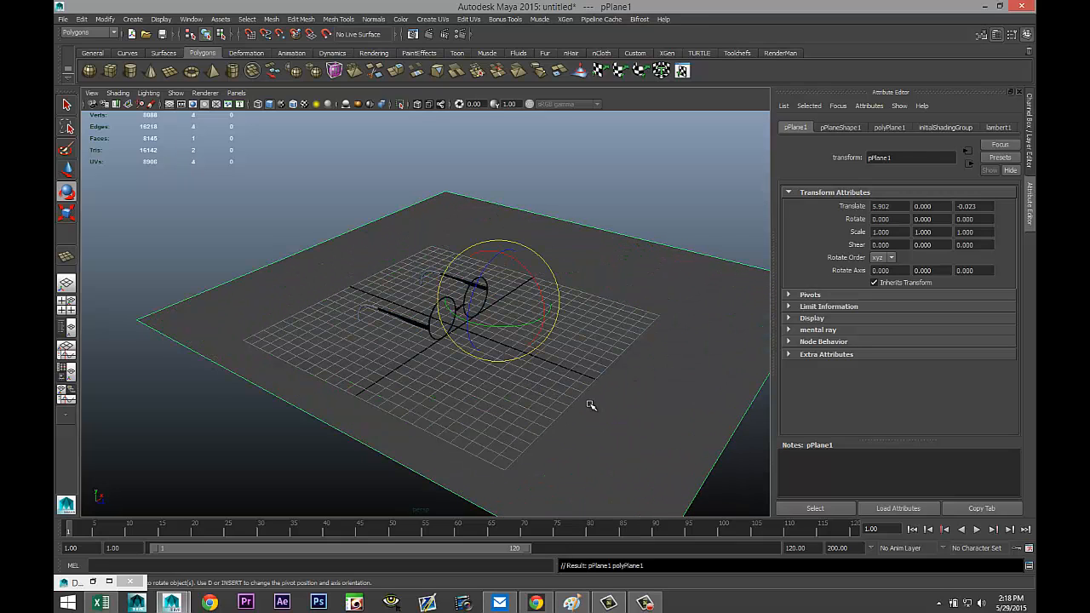
# - Assign a new Phong E material to the ground plane's face and make its color white
pyautogui.scroll(3, 586, 406)
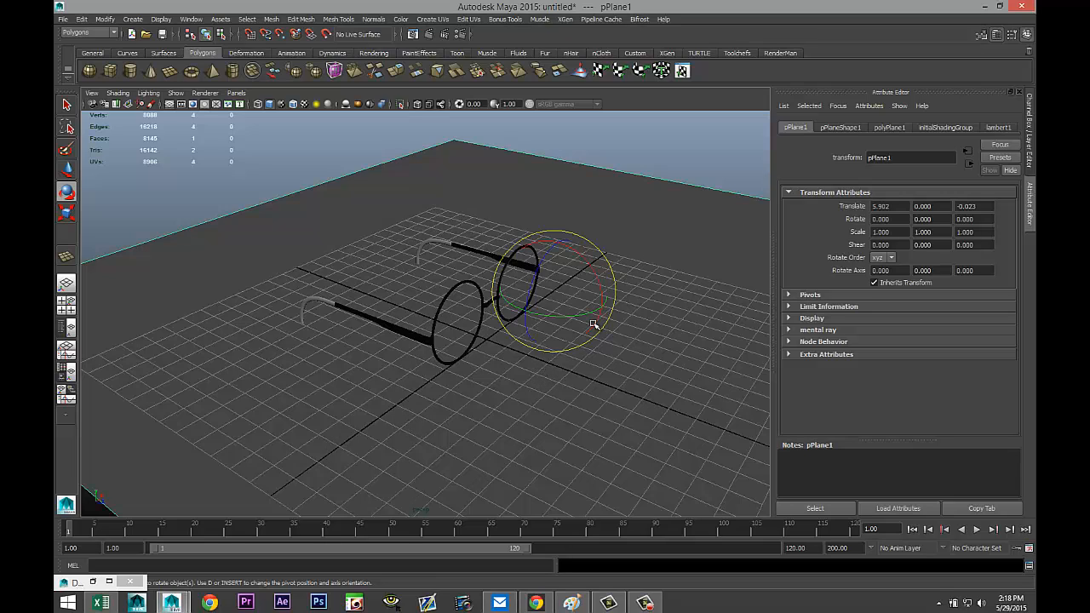
pyautogui.moveTo(698, 217); pyautogui.dragTo(691, 467, button='right')
pyautogui.click(692, 242)
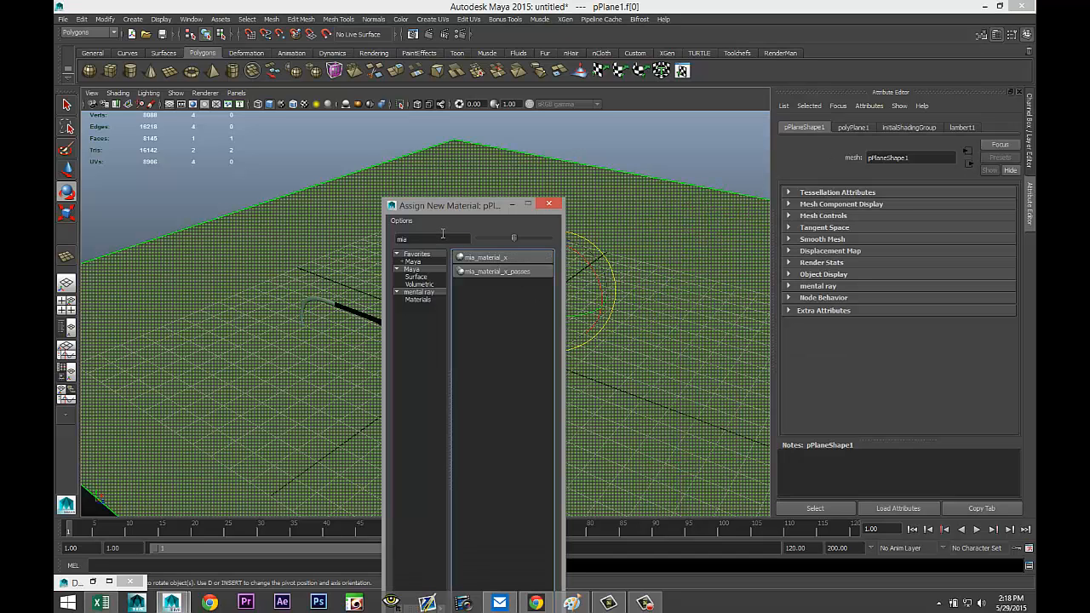
pyautogui.doubleClick(443, 233)
pyautogui.write('ph')
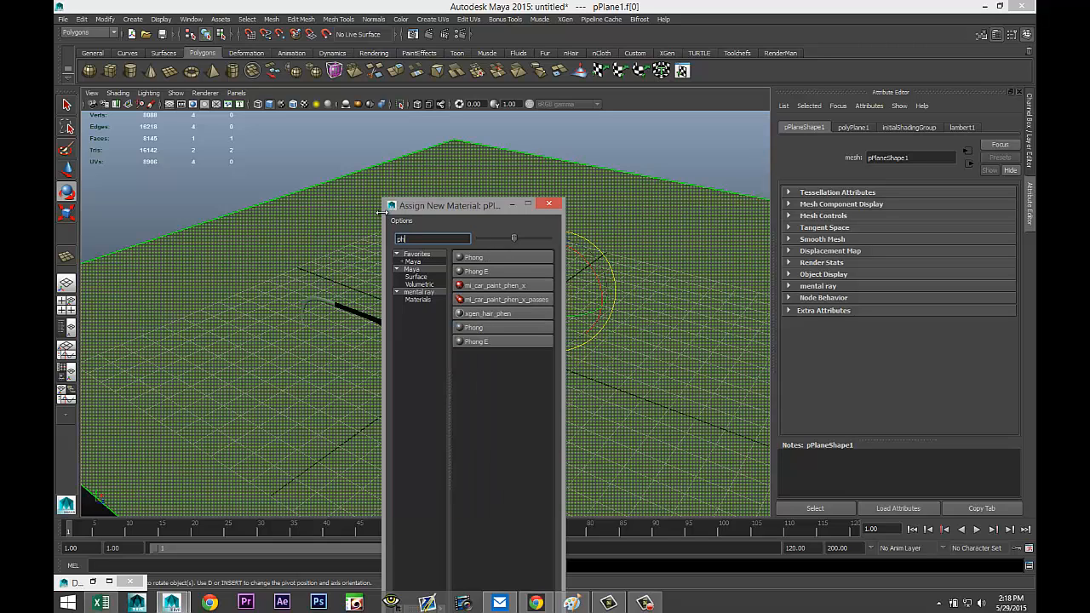
pyautogui.click(518, 271)
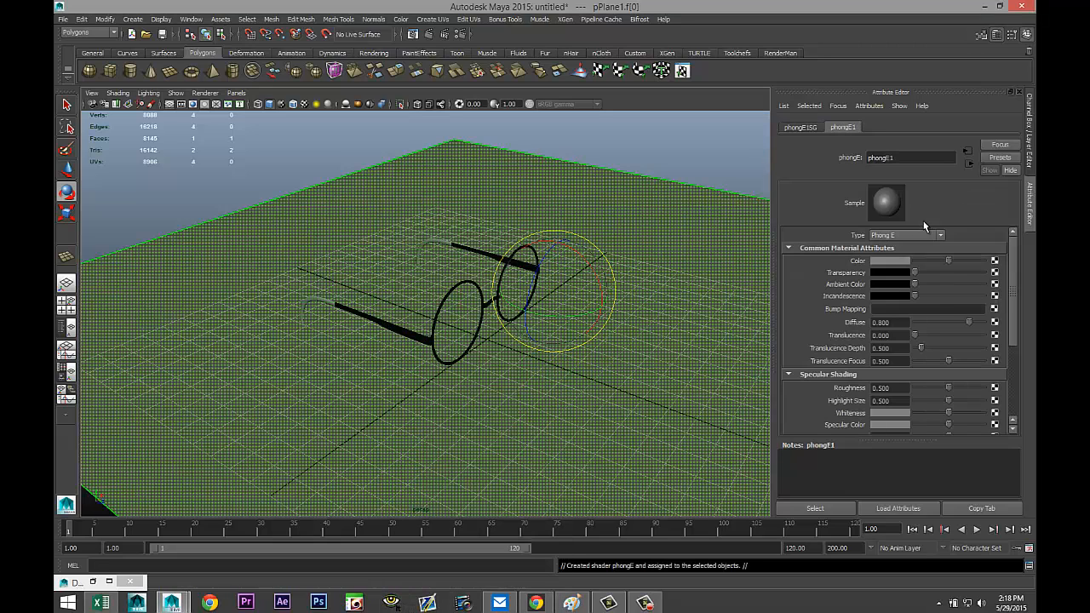
pyautogui.moveTo(948, 261); pyautogui.dragTo(1004, 267)
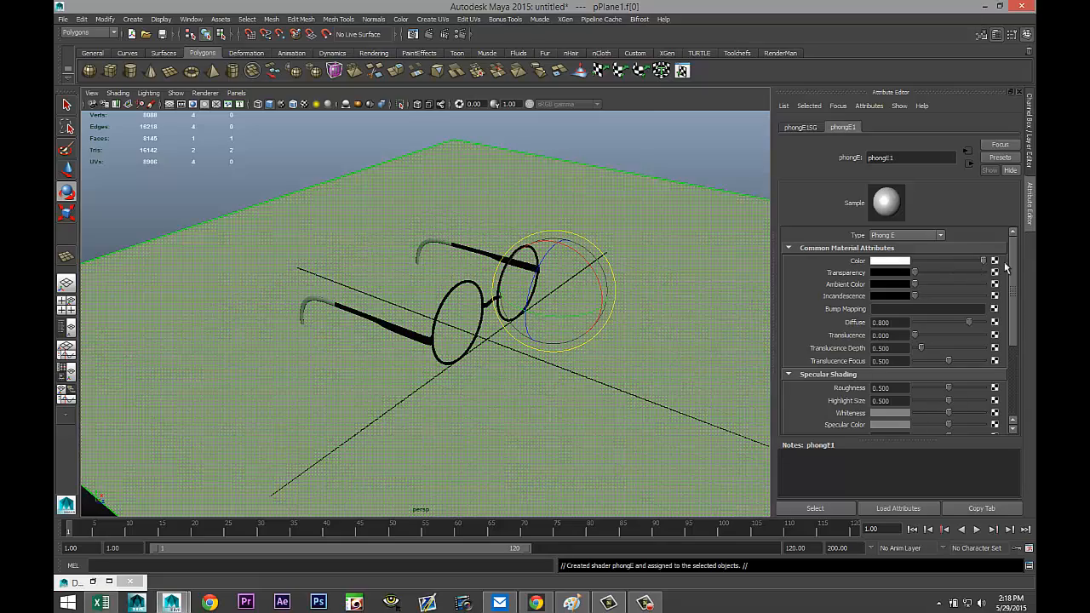
# - Scale the ground plane to about 5.165 in Z and 9.471 in X
pyautogui.moveTo(520, 336)
pyautogui.keyDown('alt'); pyautogui.mouseDown()
pyautogui.moveTo(504, 332)
pyautogui.moveTo(527, 330)
pyautogui.mouseUp(); pyautogui.keyUp('alt')
pyautogui.scroll(-5, 532, 338)
pyautogui.moveTo(657, 319); pyautogui.dragTo(678, 307, button='right')
pyautogui.press('r')
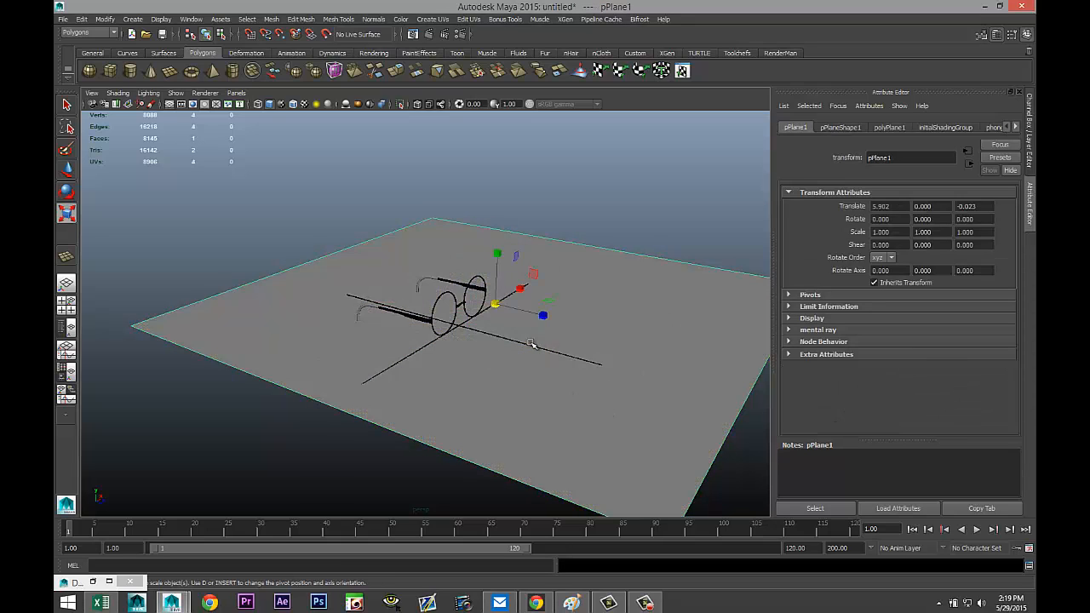
pyautogui.moveTo(544, 314); pyautogui.dragTo(724, 390)
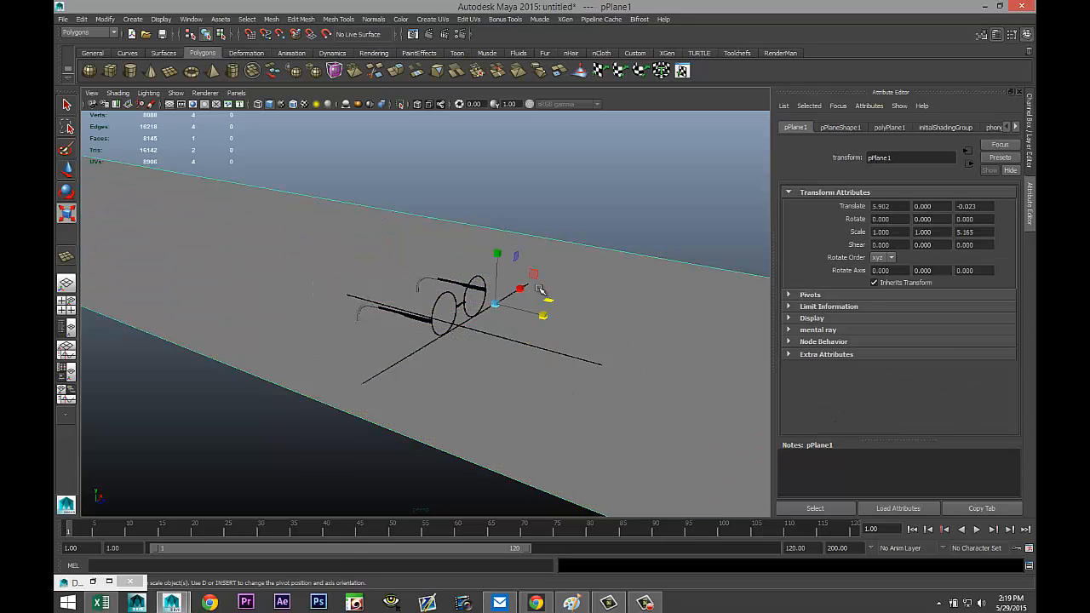
pyautogui.moveTo(522, 289); pyautogui.dragTo(673, 231)
# - Show the resolution gate in the perspective view and frame the glasses closely inside it
pyautogui.scroll(5, 553, 354)
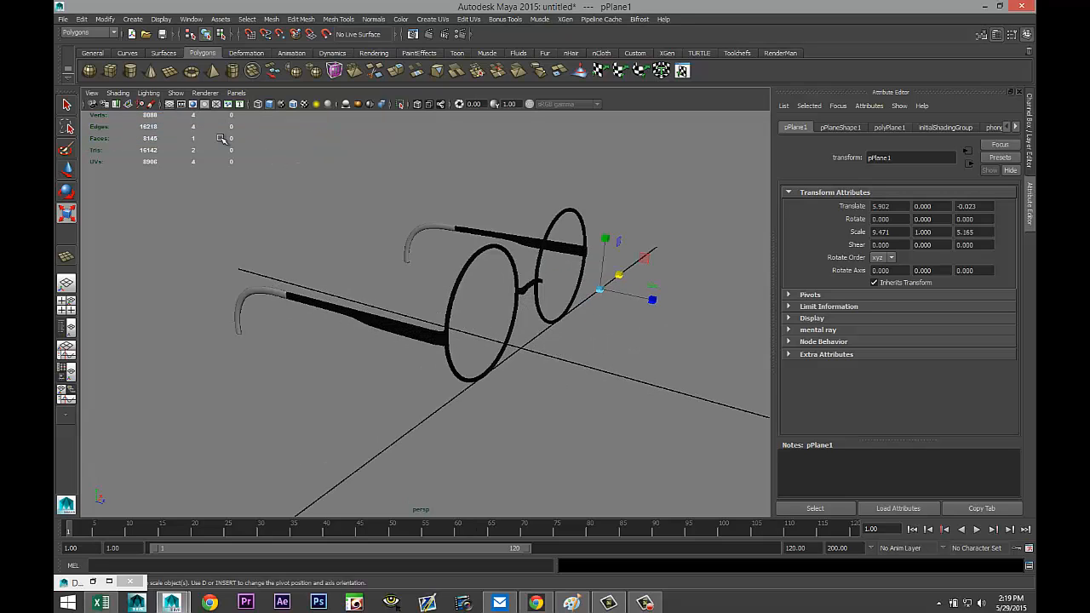
pyautogui.click(193, 106)
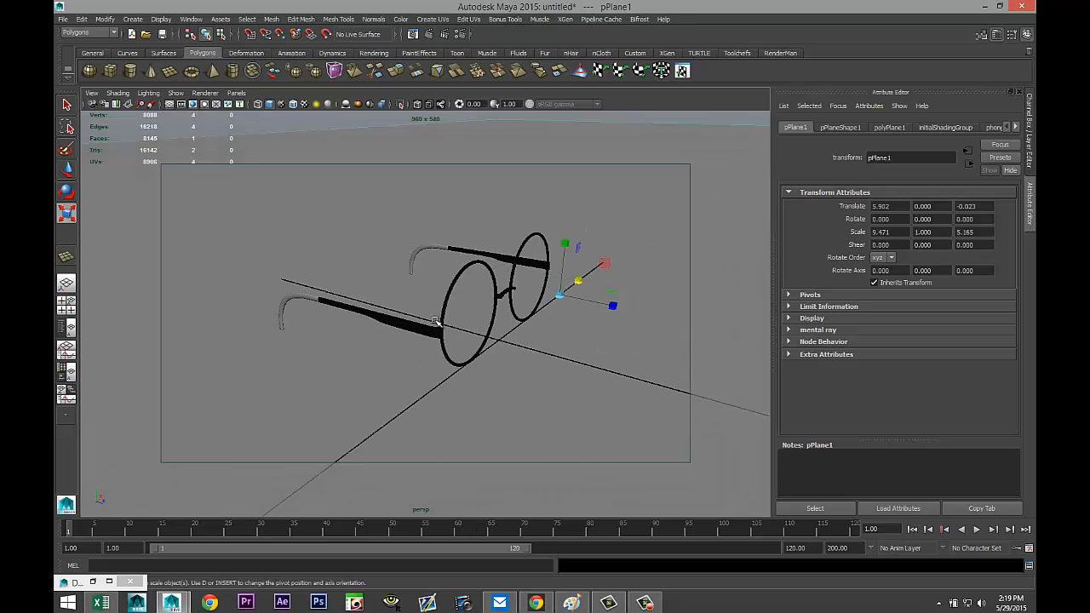
pyautogui.keyDown('alt'); pyautogui.moveTo(546, 377); pyautogui.dragTo(529, 386); pyautogui.keyUp('alt')
pyautogui.scroll(3, 525, 380)
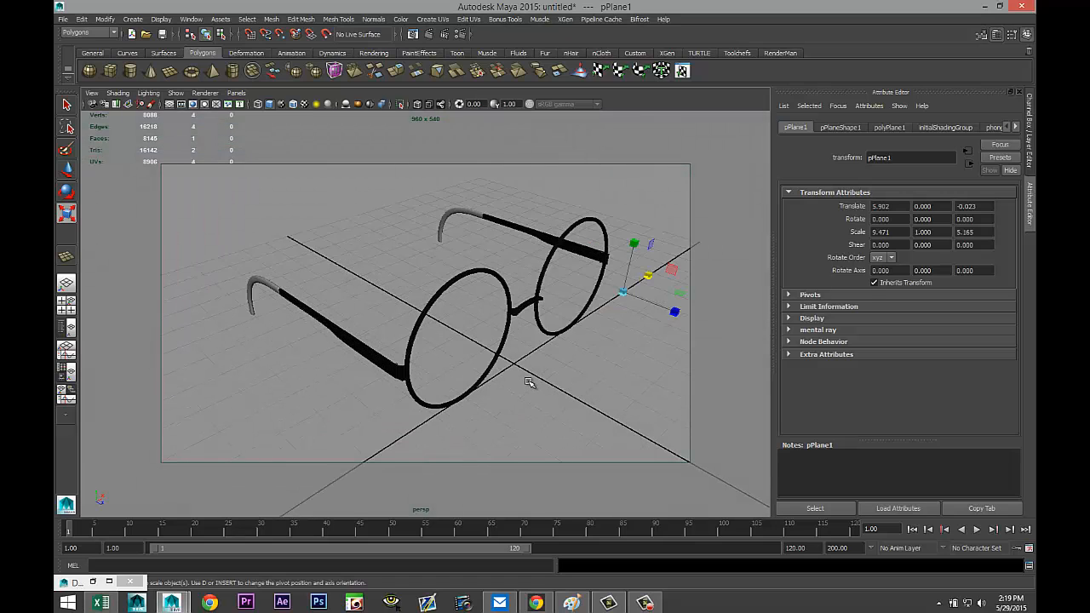
pyautogui.scroll(2, 513, 379)
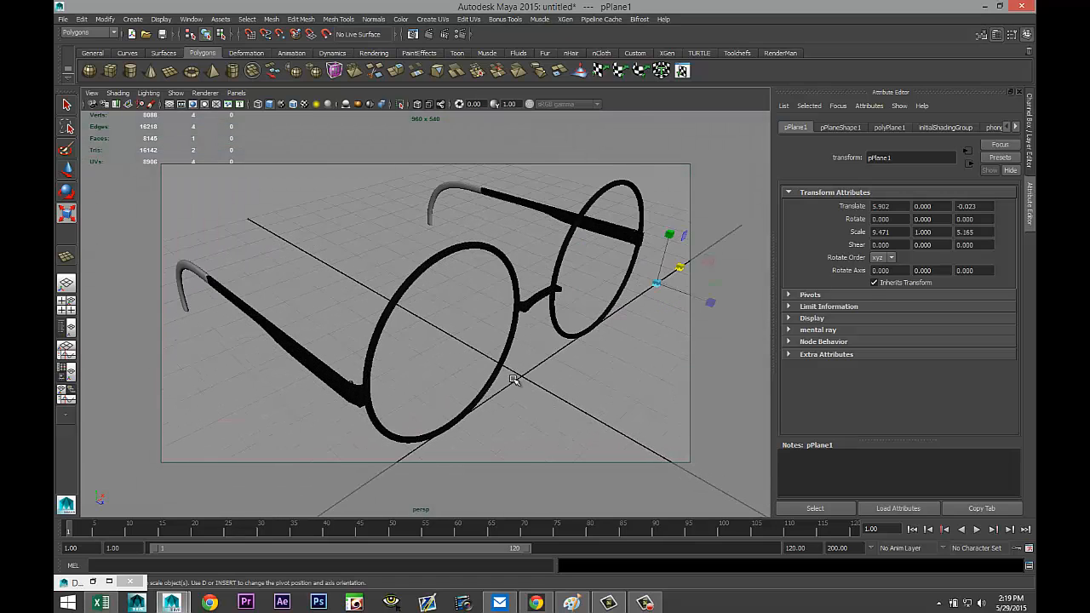
pyautogui.scroll(2, 515, 379)
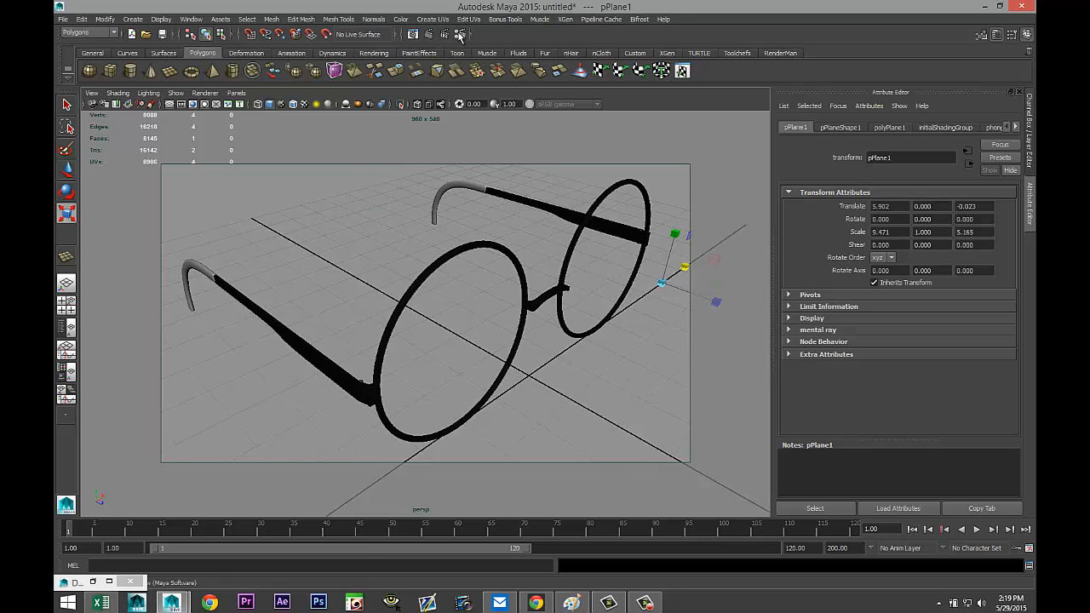
# - Set the renderer to mental ray and raise the unified sampling quality to 1.50
pyautogui.click(458, 33)
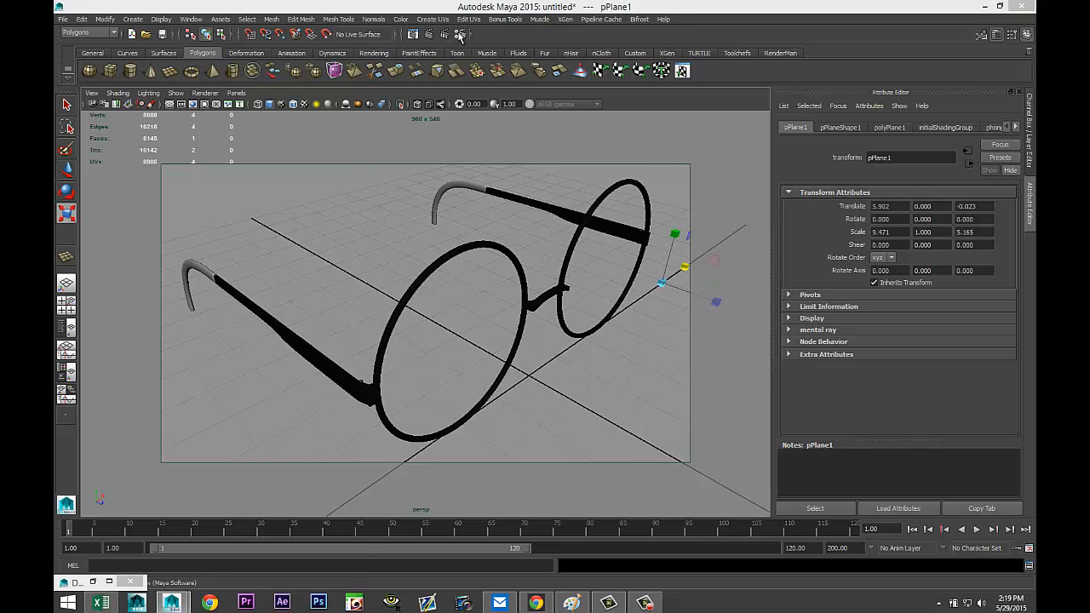
pyautogui.click(162, 56)
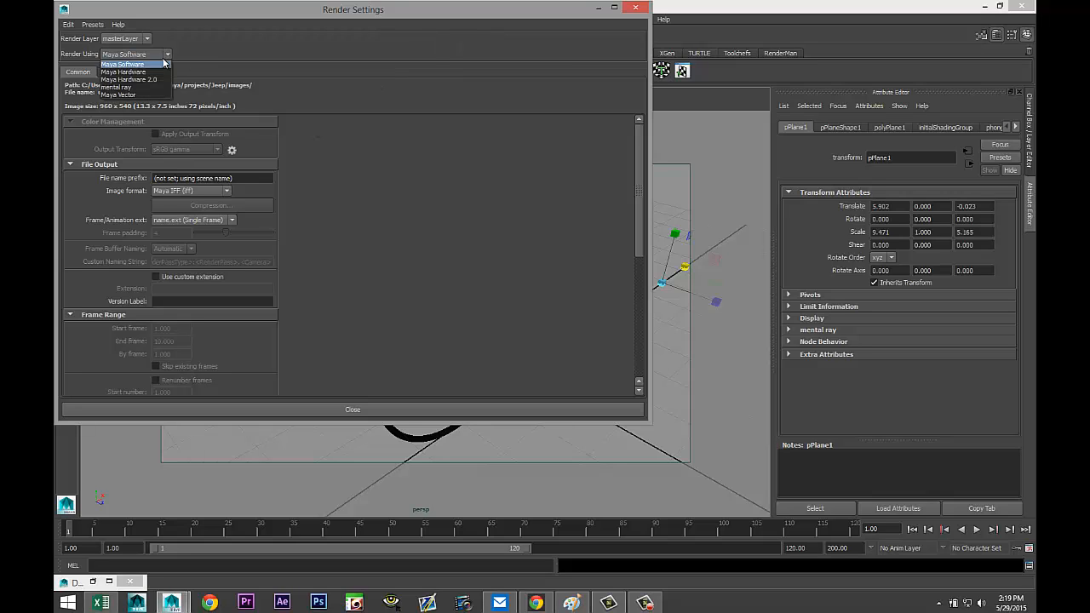
pyautogui.click(151, 90)
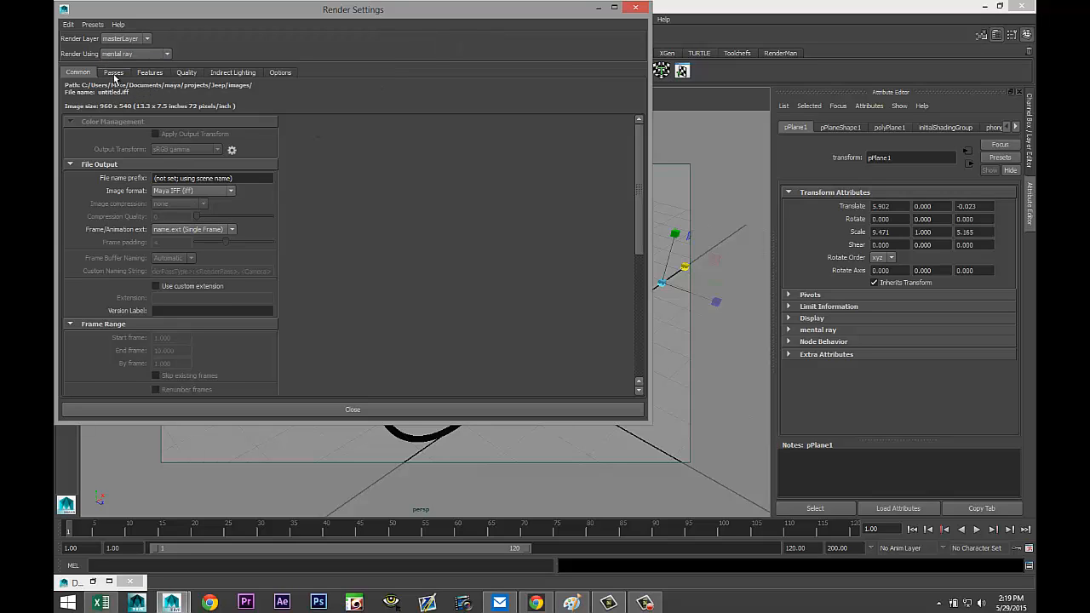
pyautogui.click(186, 72)
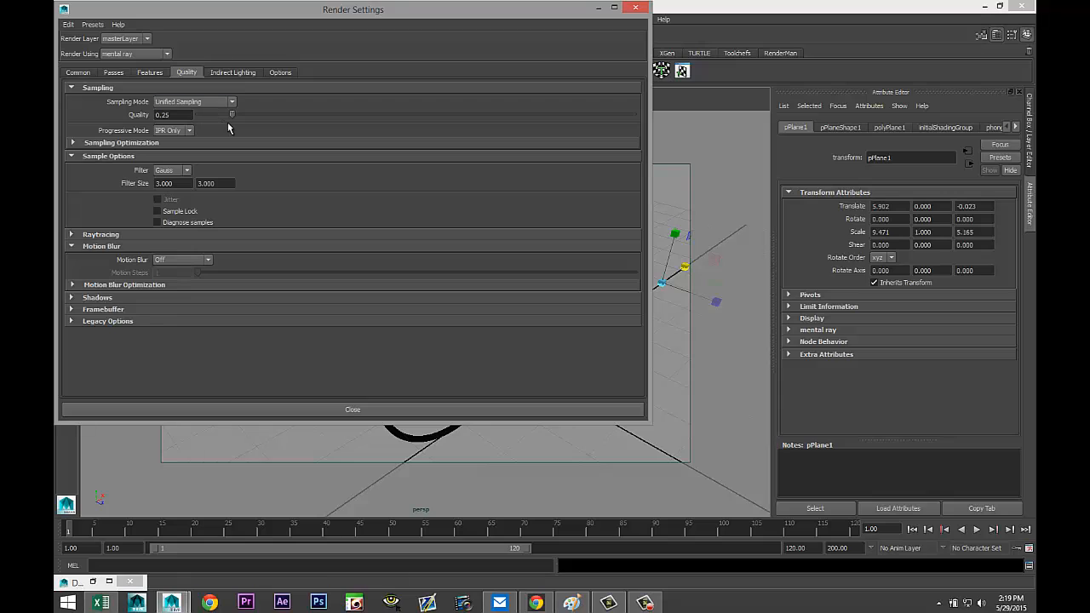
pyautogui.moveTo(231, 114); pyautogui.dragTo(271, 120)
pyautogui.moveTo(514, 135); pyautogui.dragTo(518, 135)
# - Set the raytracing limits to 8 reflections, 8 refractions and a max trace depth of 12
pyautogui.click(71, 235)
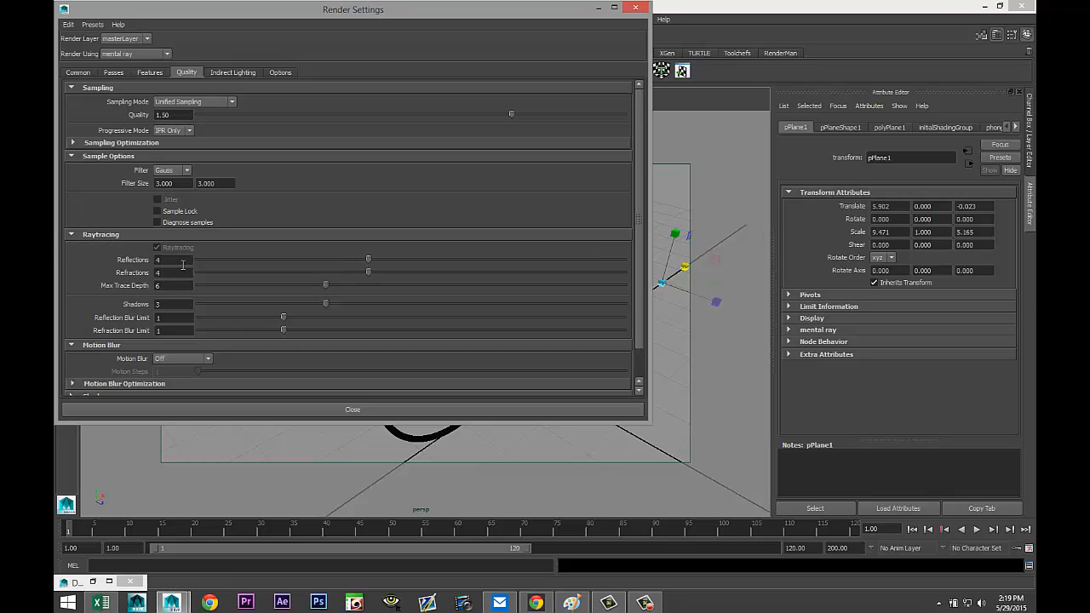
pyautogui.click(170, 260)
pyautogui.write('8')
pyautogui.click(174, 272)
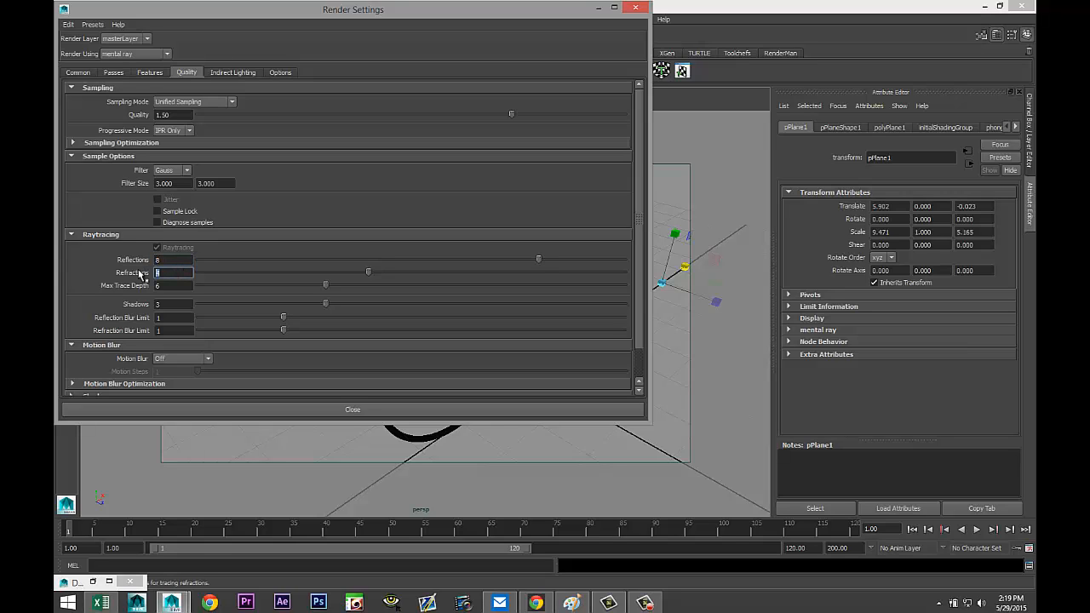
pyautogui.write('8')
pyautogui.click(174, 285)
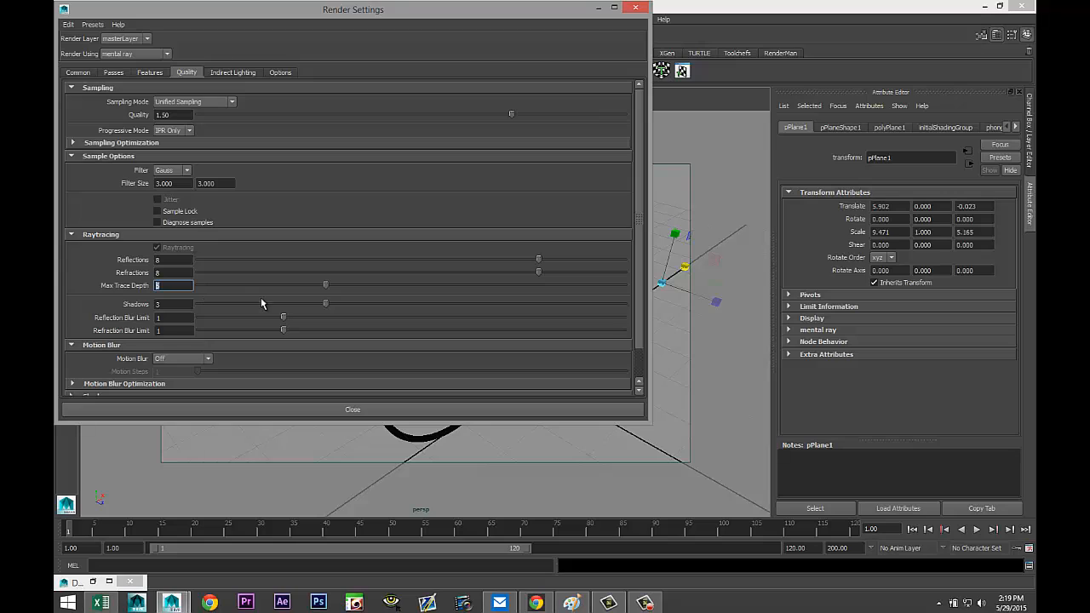
pyautogui.write('12')
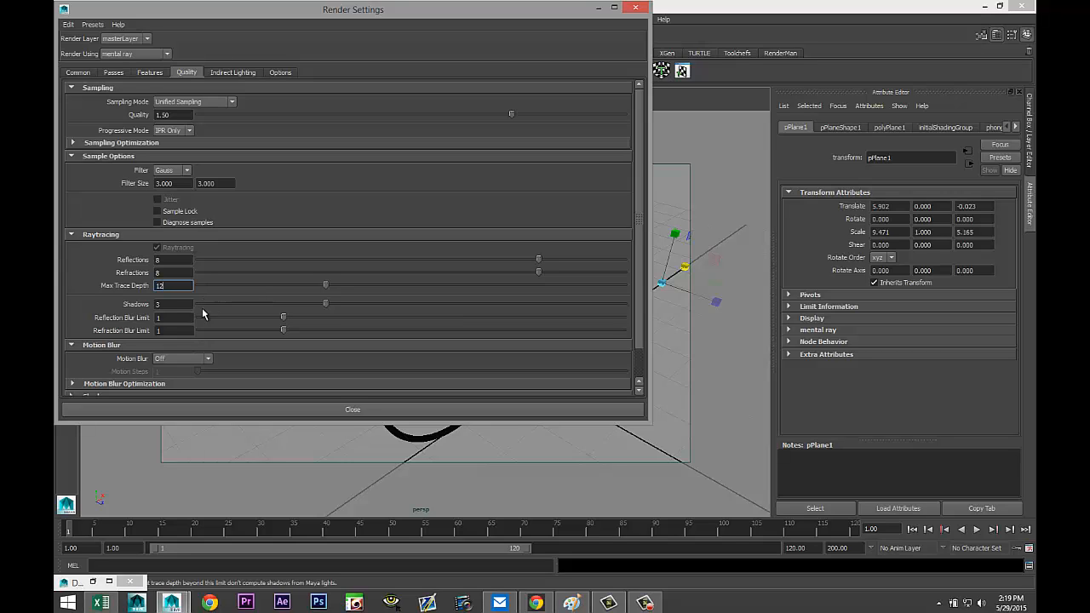
# - Set raytraced shadows to 6 and both the reflection and refraction blur limits to 3
pyautogui.click(176, 304)
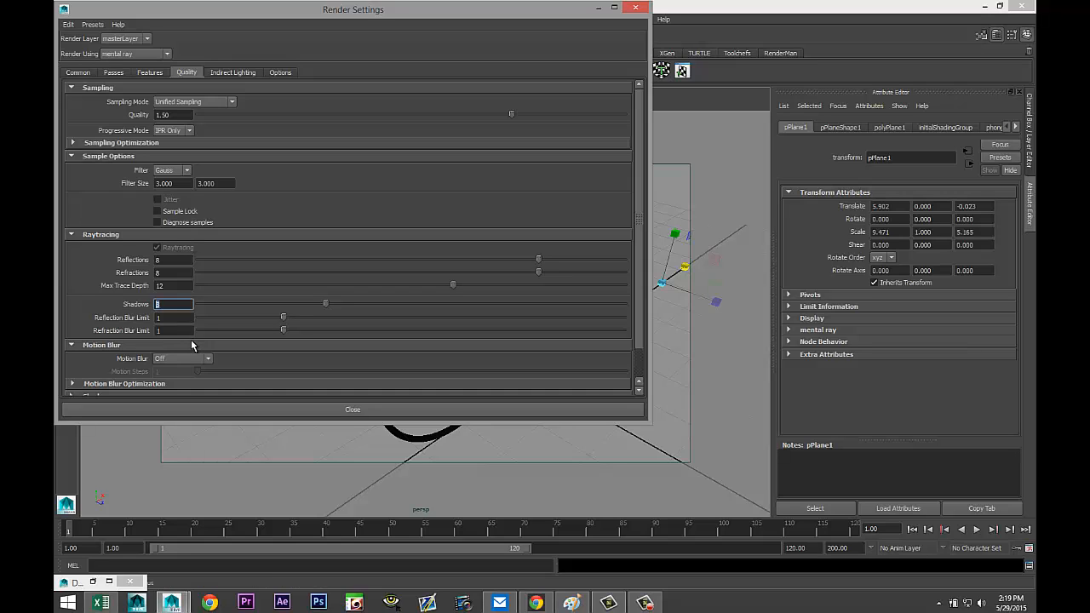
pyautogui.write('6')
pyautogui.press('Tab')
pyautogui.write('3')
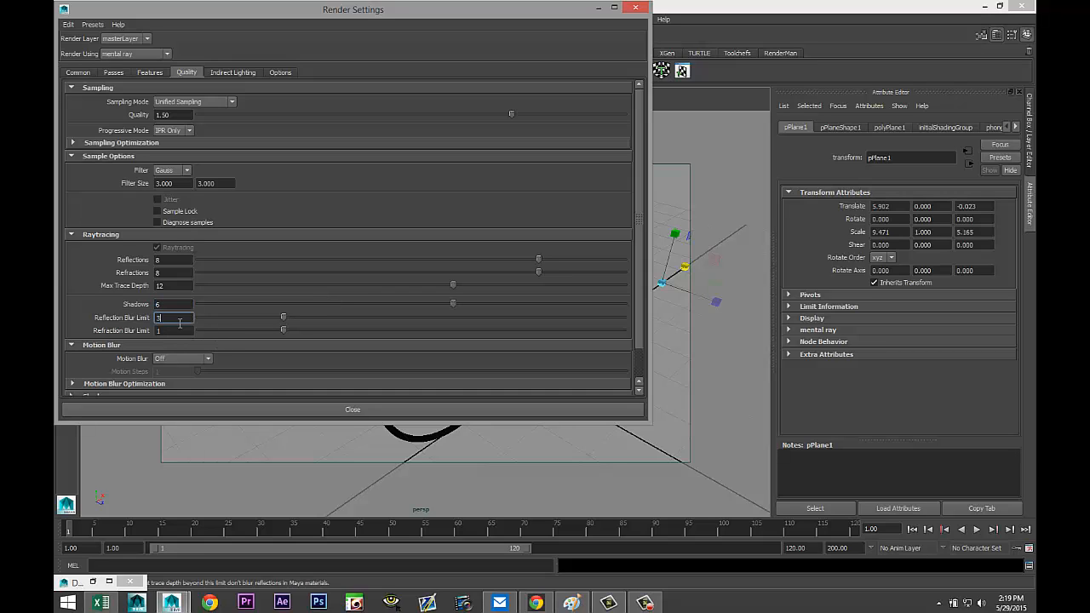
pyautogui.press('Tab')
pyautogui.write('3')
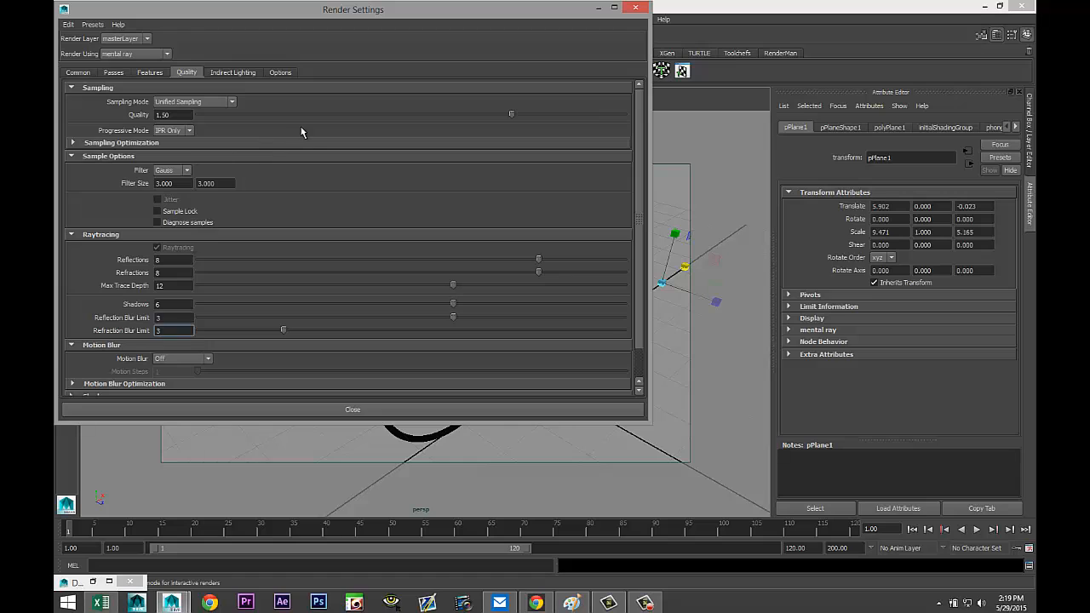
# - Enable caustics with an accuracy of 301, global illumination and final gathering in the indirect lighting settings
pyautogui.click(223, 73)
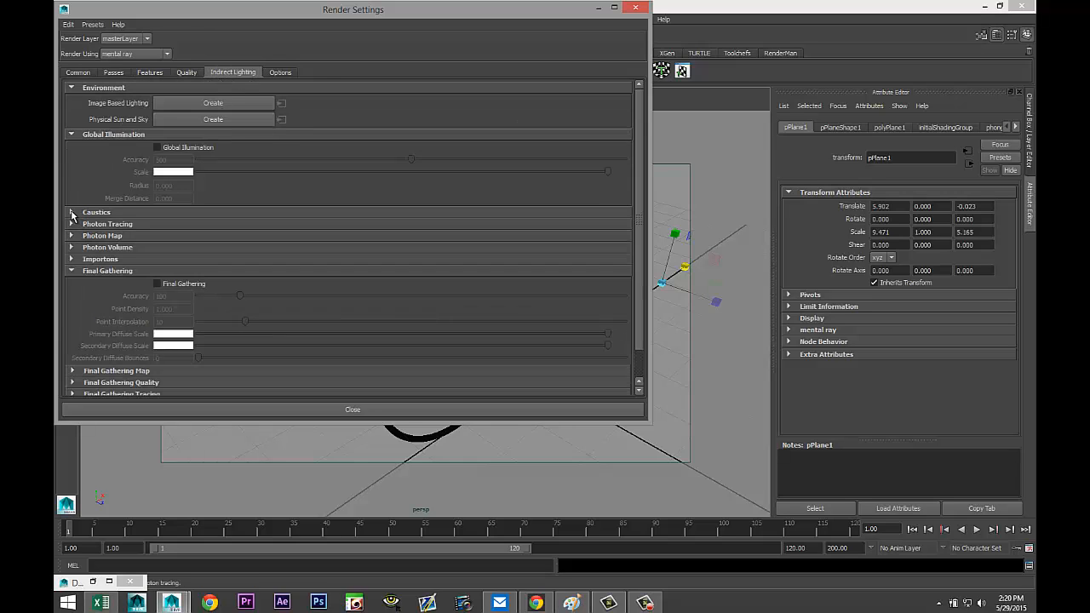
pyautogui.click(76, 213)
pyautogui.click(157, 226)
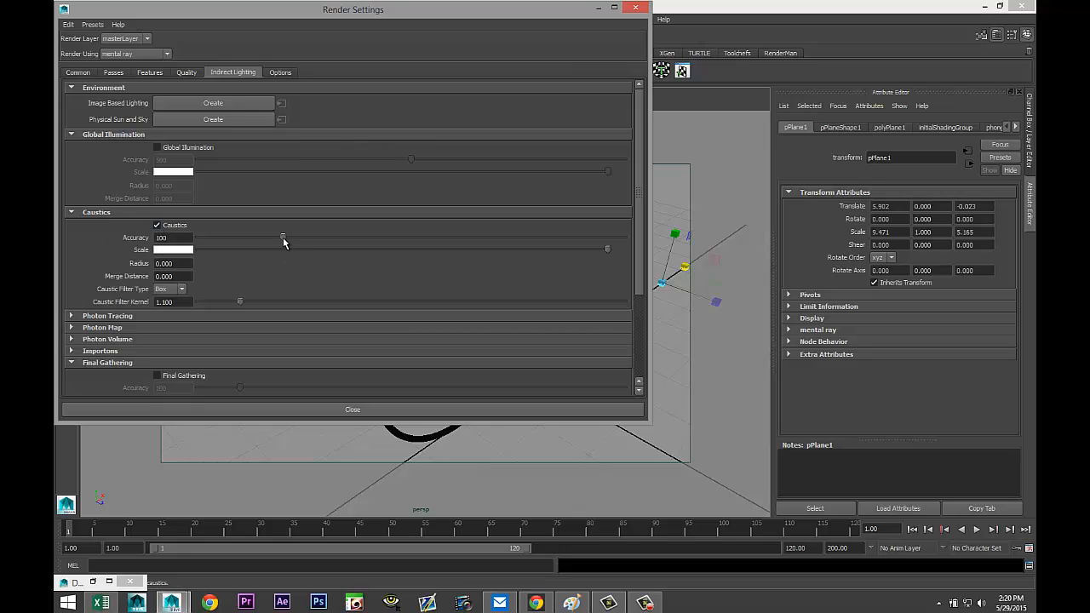
pyautogui.moveTo(283, 236); pyautogui.dragTo(360, 237)
pyautogui.moveTo(442, 246); pyautogui.dragTo(455, 248)
pyautogui.click(156, 148)
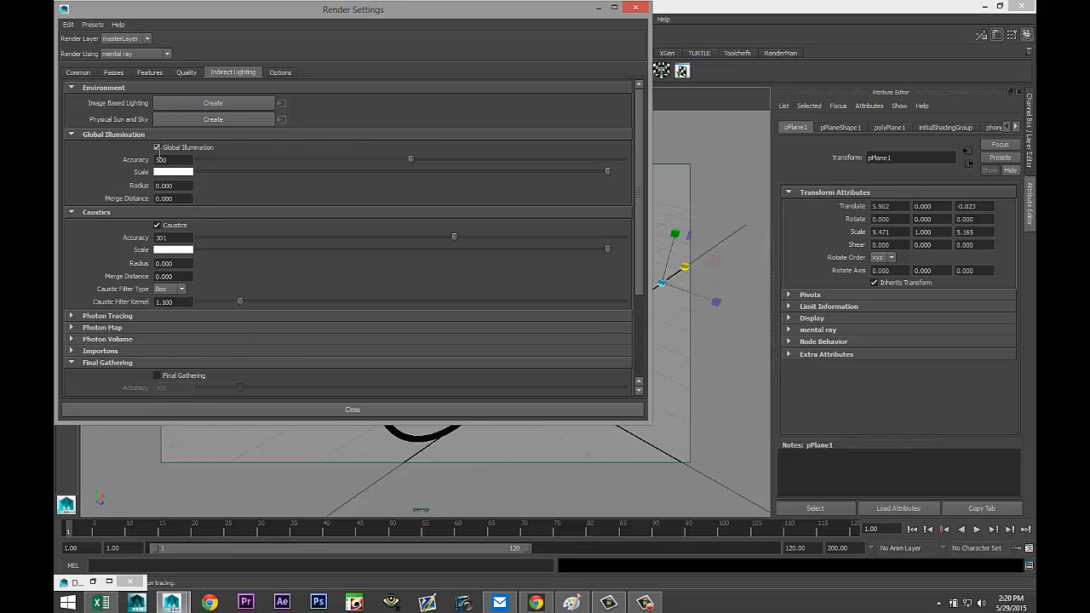
pyautogui.click(157, 375)
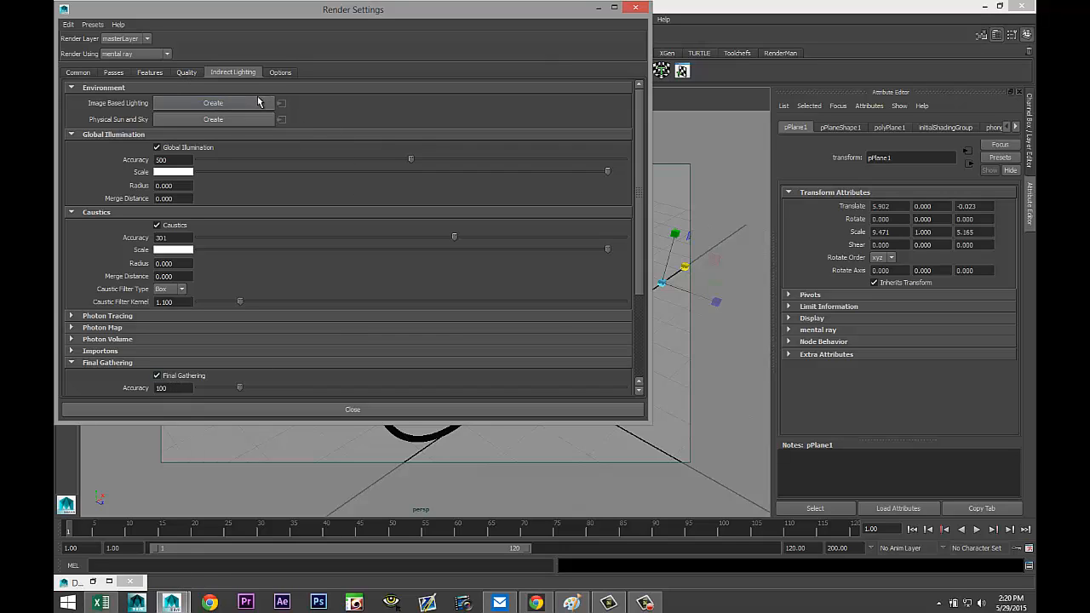
# - Create an image based lighting node and load studio001.hdr from the Documents/maya/HDRI folder as its image
pyautogui.click(212, 103)
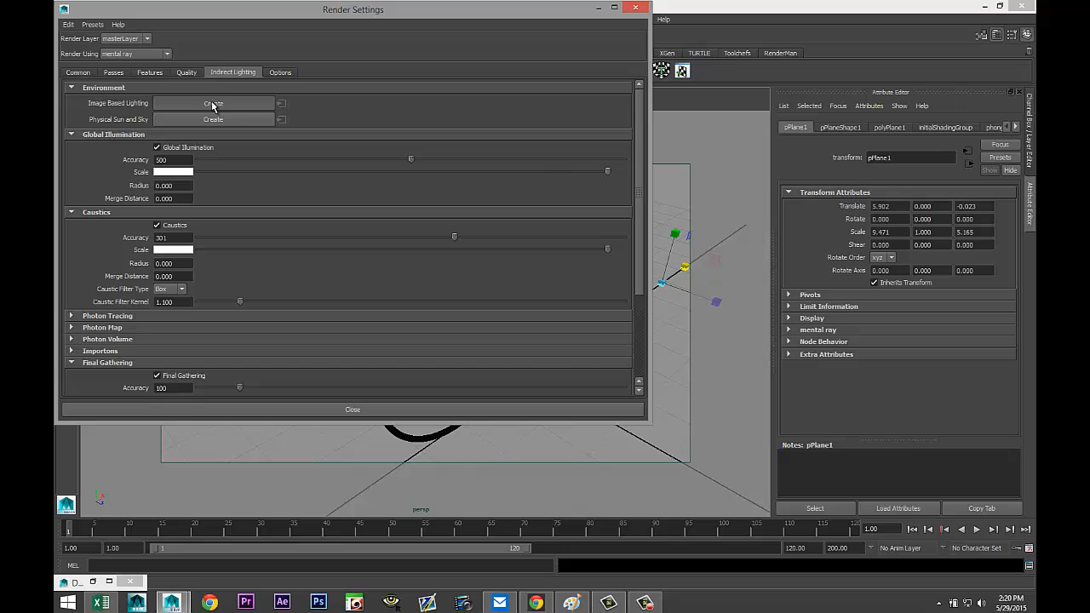
pyautogui.click(598, 7)
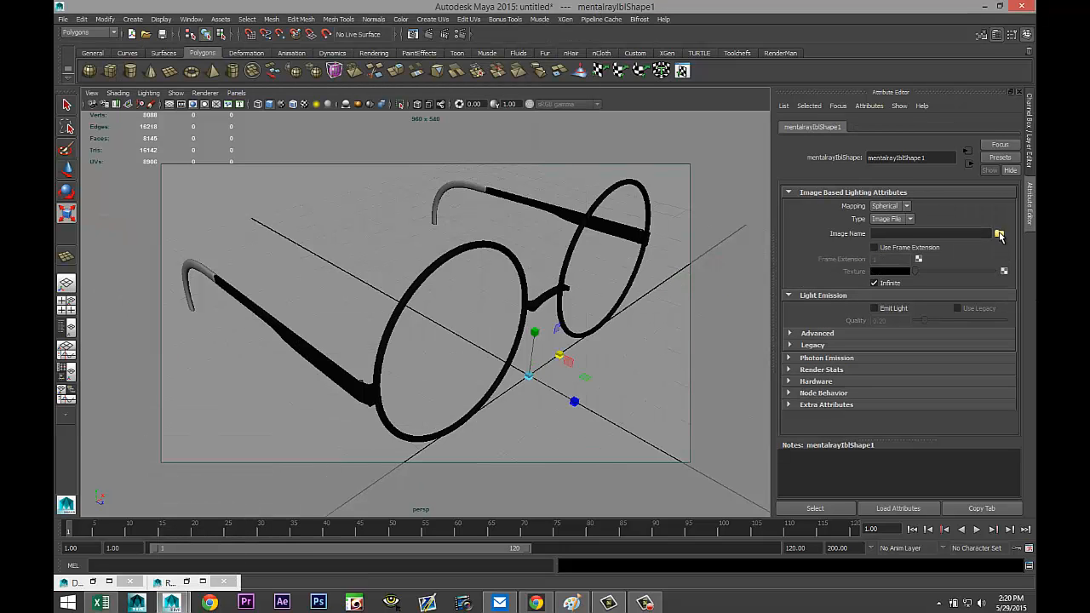
pyautogui.click(999, 233)
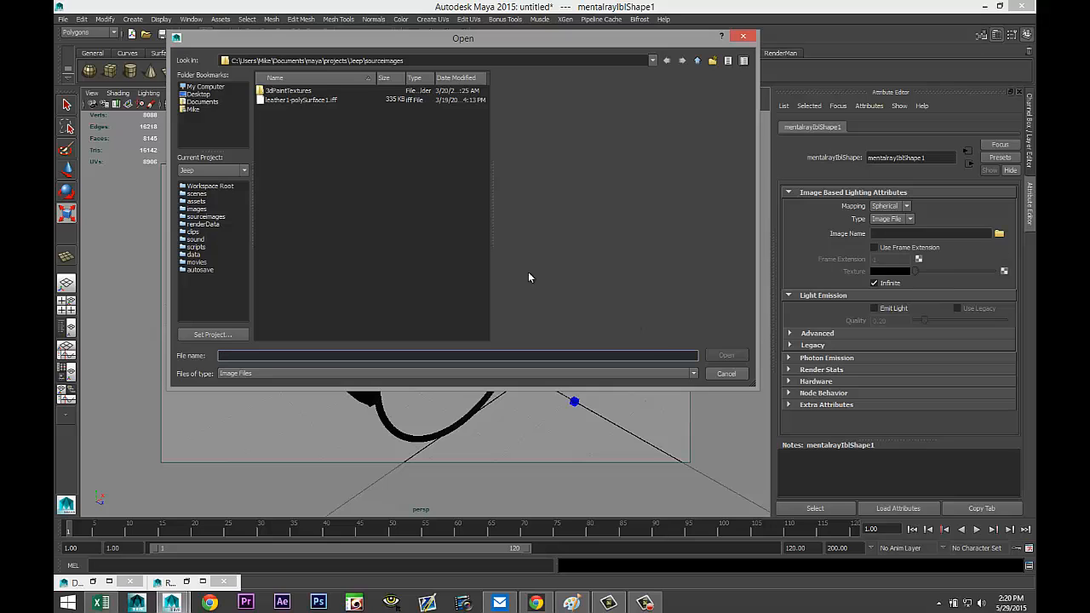
pyautogui.click(202, 103)
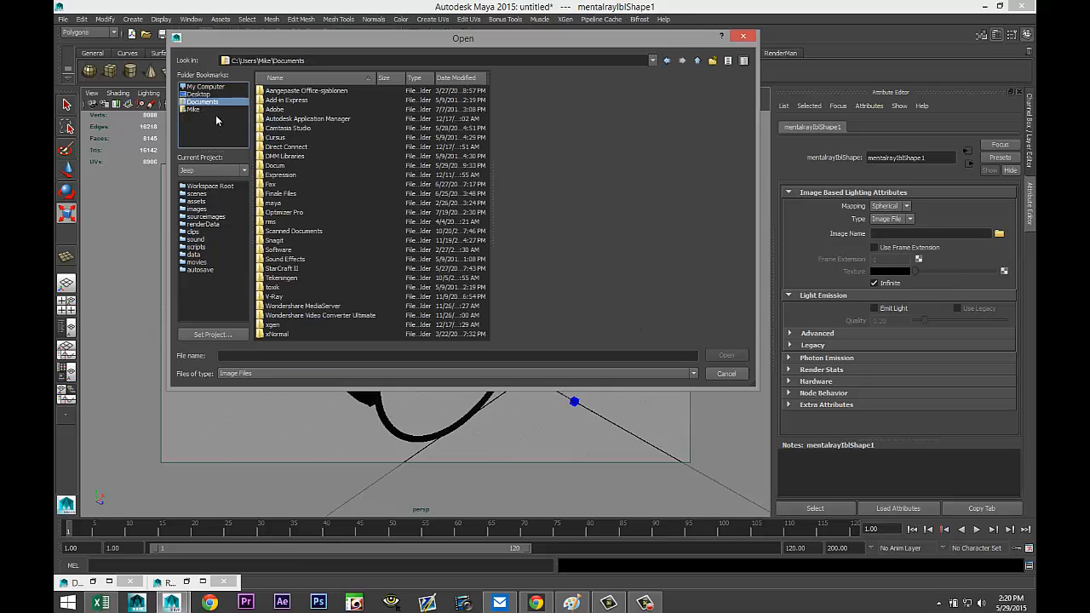
pyautogui.doubleClick(284, 204)
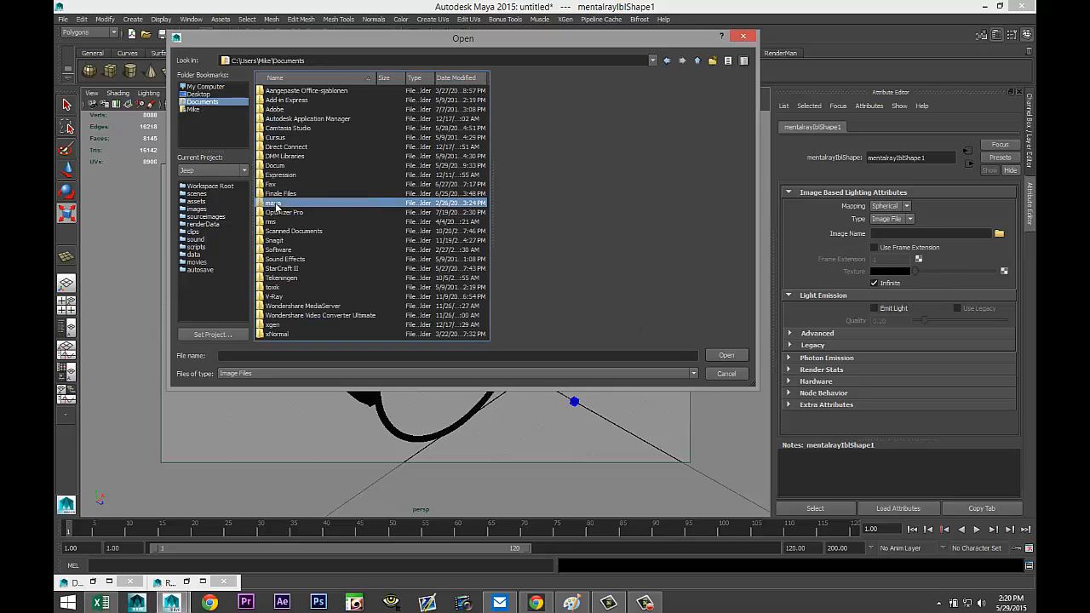
pyautogui.doubleClick(278, 138)
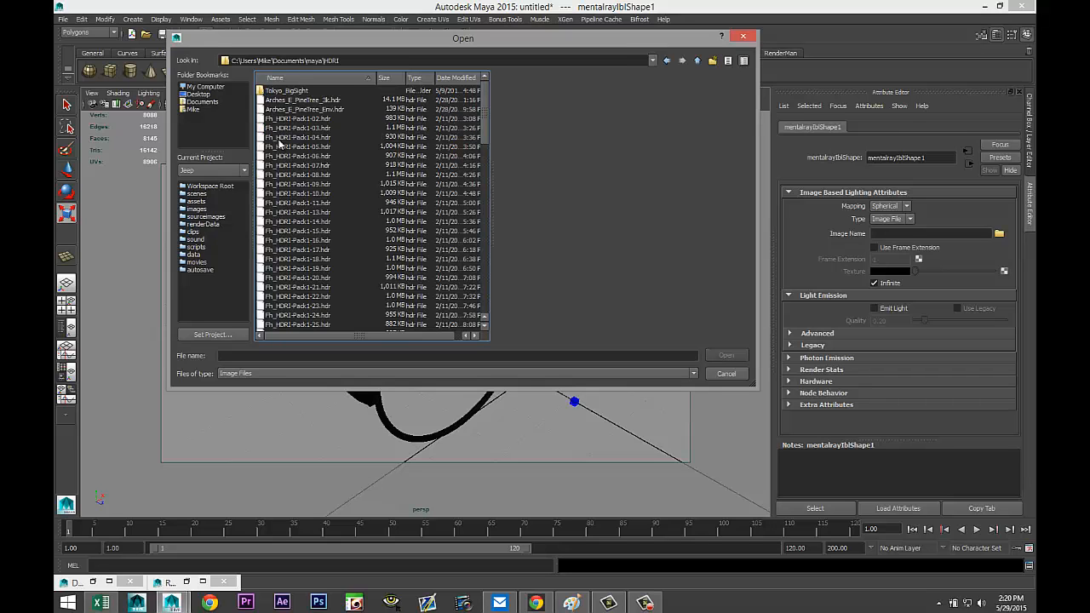
pyautogui.scroll(-10, 357, 220)
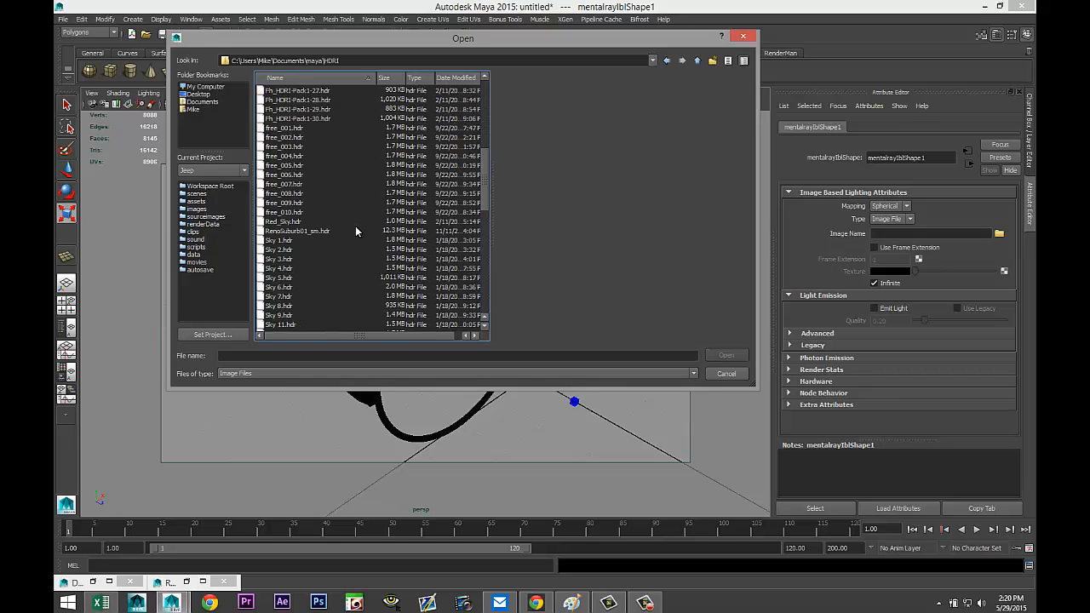
pyautogui.scroll(-4, 355, 239)
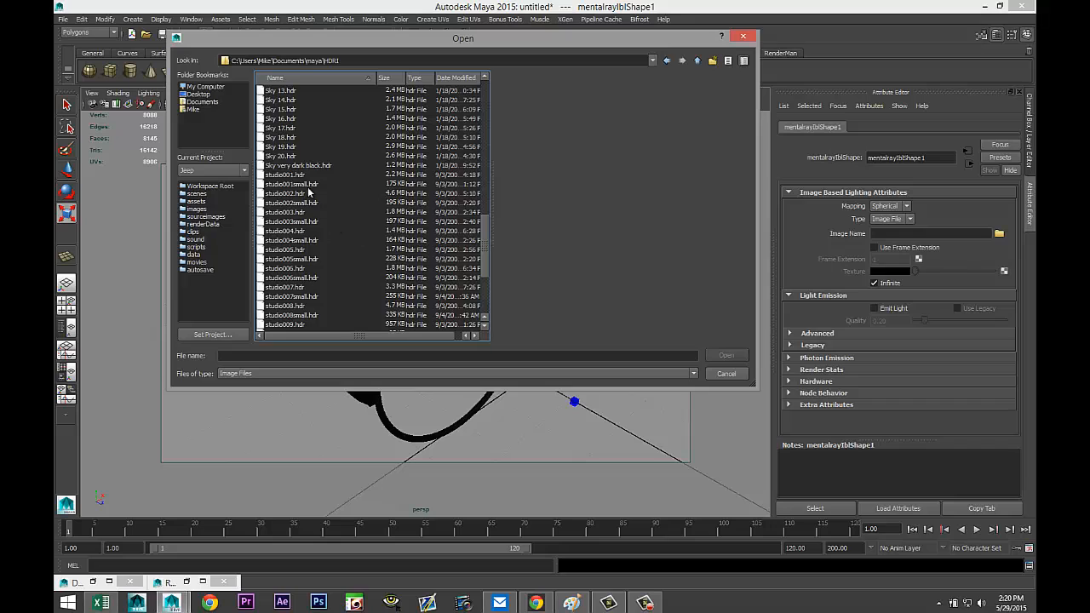
pyautogui.click(282, 175)
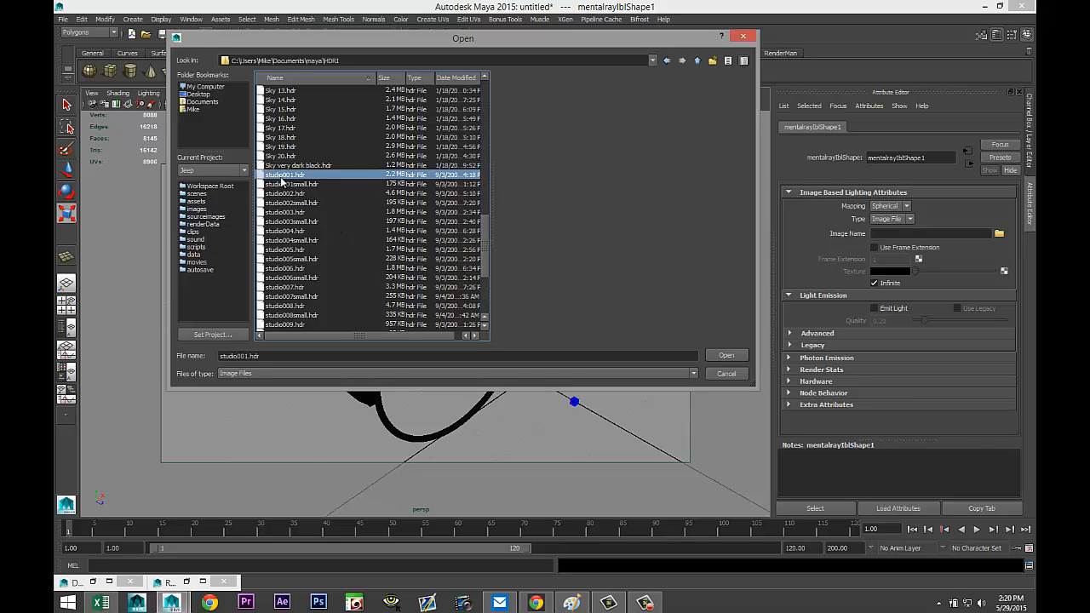
pyautogui.click(726, 355)
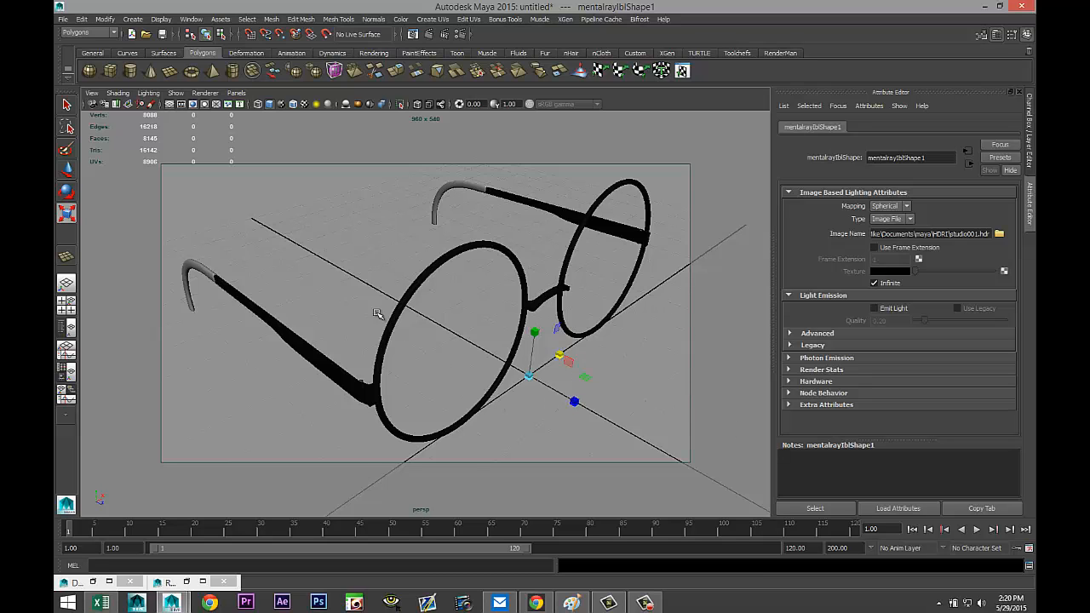
# - Assign a new mia_material_x to the two small hinge pins where the temples meet the front frame
pyautogui.scroll(3, 367, 298)
pyautogui.keyDown('alt'); pyautogui.moveTo(285, 321); pyautogui.dragTo(315, 332); pyautogui.keyUp('alt')
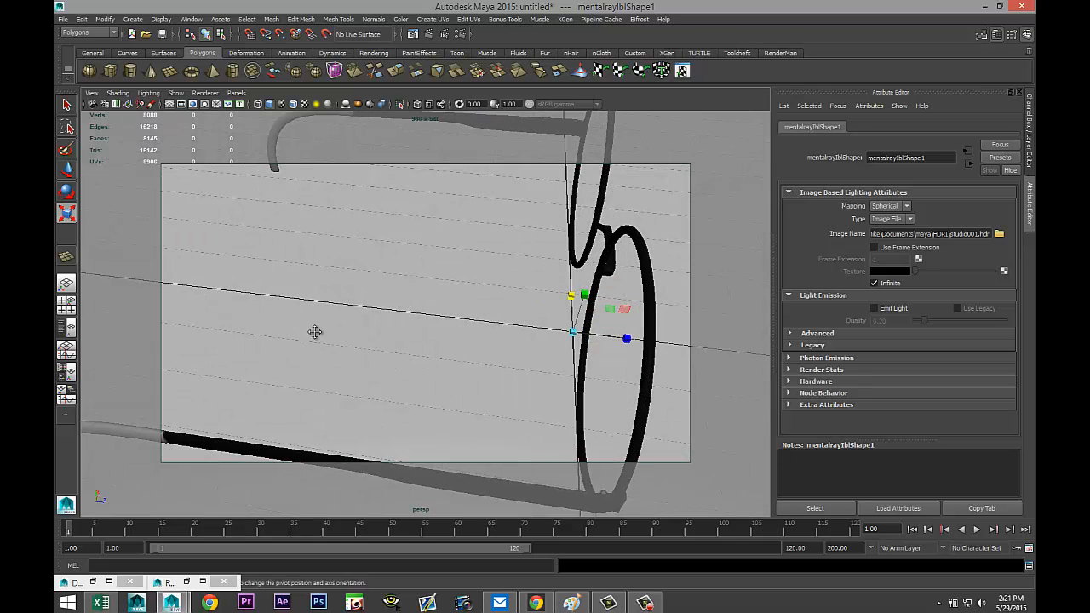
pyautogui.keyDown('alt'); pyautogui.moveTo(315, 332); pyautogui.dragTo(259, 254, button='middle'); pyautogui.keyUp('alt')
pyautogui.scroll(3, 256, 252)
pyautogui.keyDown('alt'); pyautogui.moveTo(459, 350); pyautogui.dragTo(397, 296, button='middle'); pyautogui.keyUp('alt')
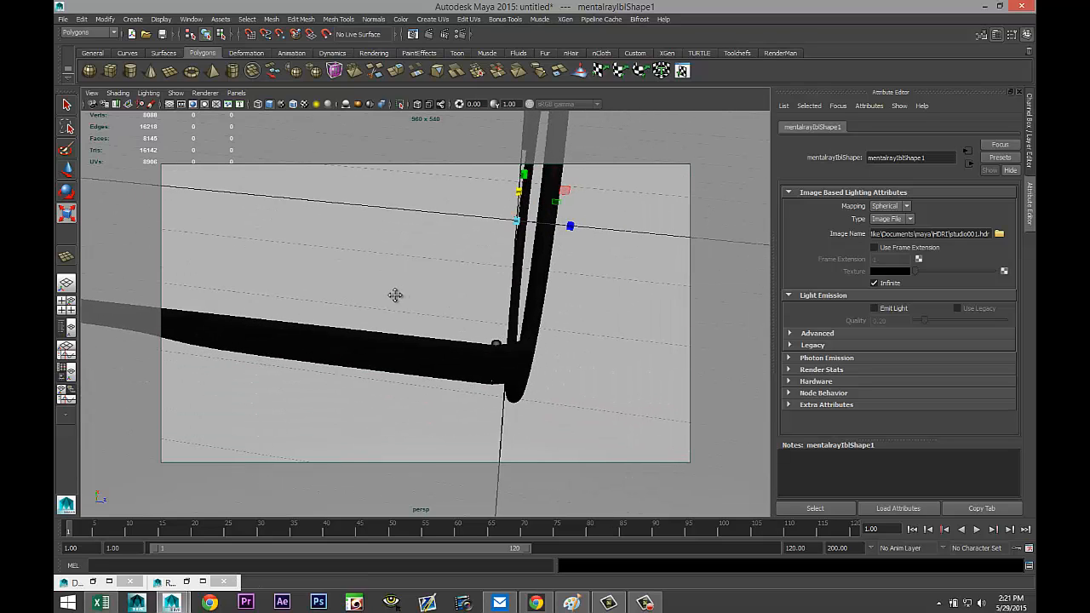
pyautogui.scroll(2, 439, 344)
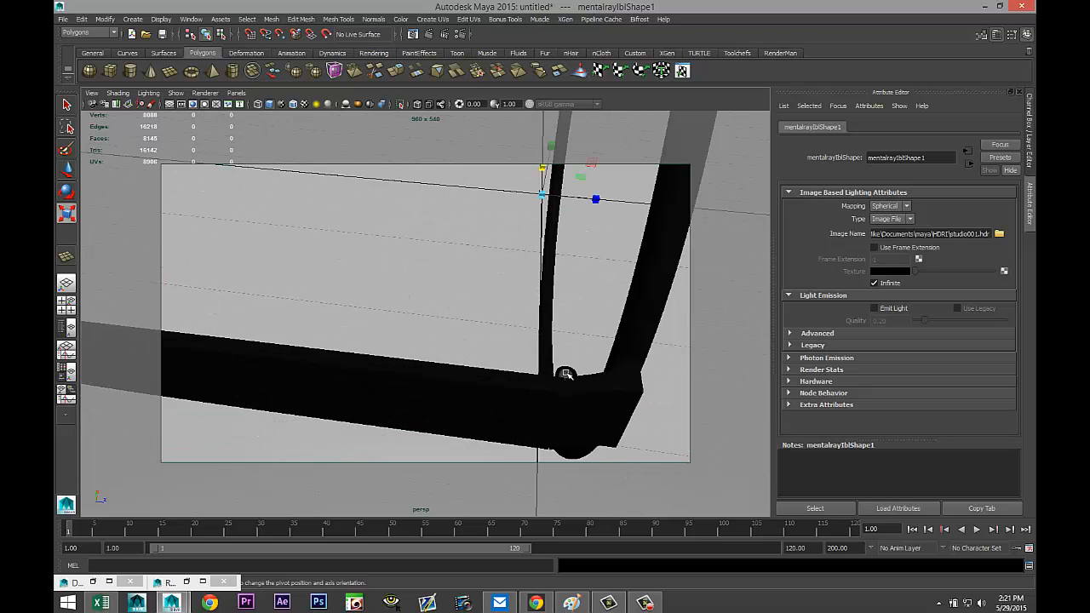
pyautogui.click(577, 391)
pyautogui.keyDown('alt'); pyautogui.moveTo(700, 358); pyautogui.dragTo(374, 311); pyautogui.keyUp('alt')
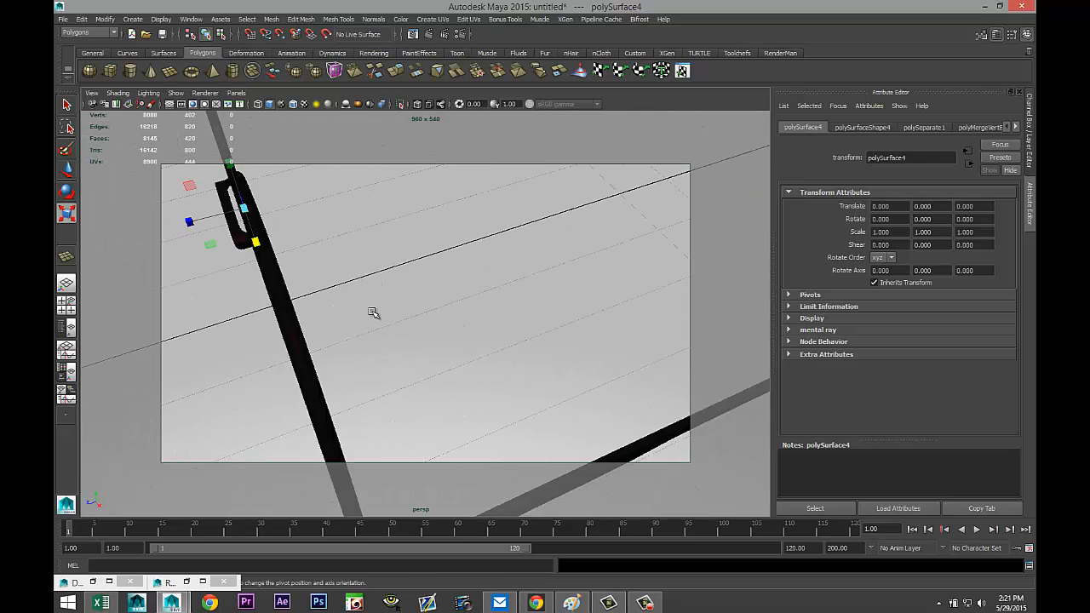
pyautogui.keyDown('alt'); pyautogui.moveTo(423, 360); pyautogui.dragTo(428, 269); pyautogui.keyUp('alt')
pyautogui.scroll(3, 425, 281)
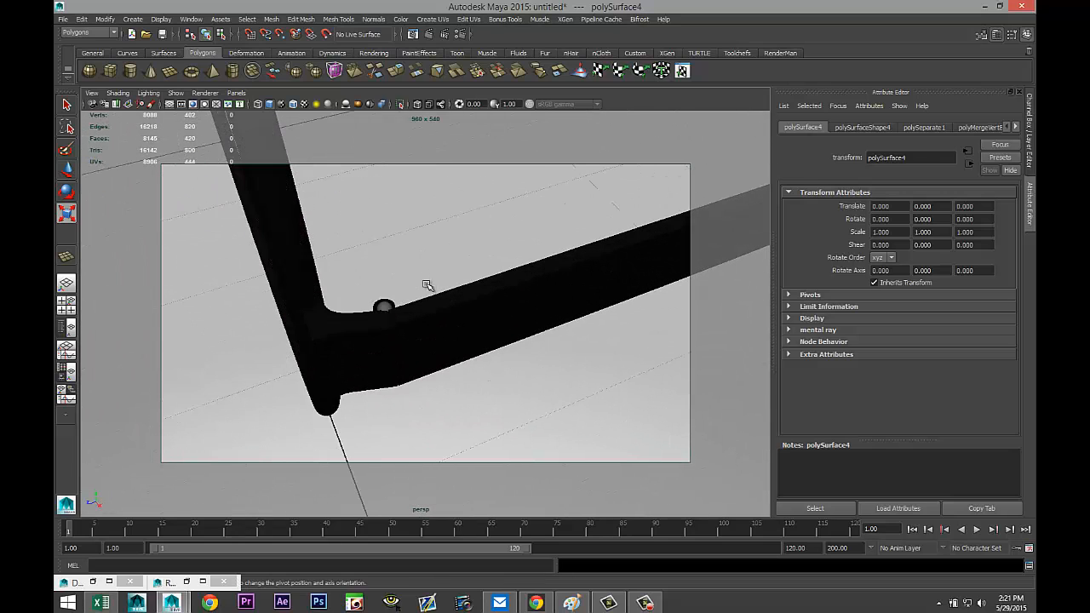
pyautogui.click(384, 307)
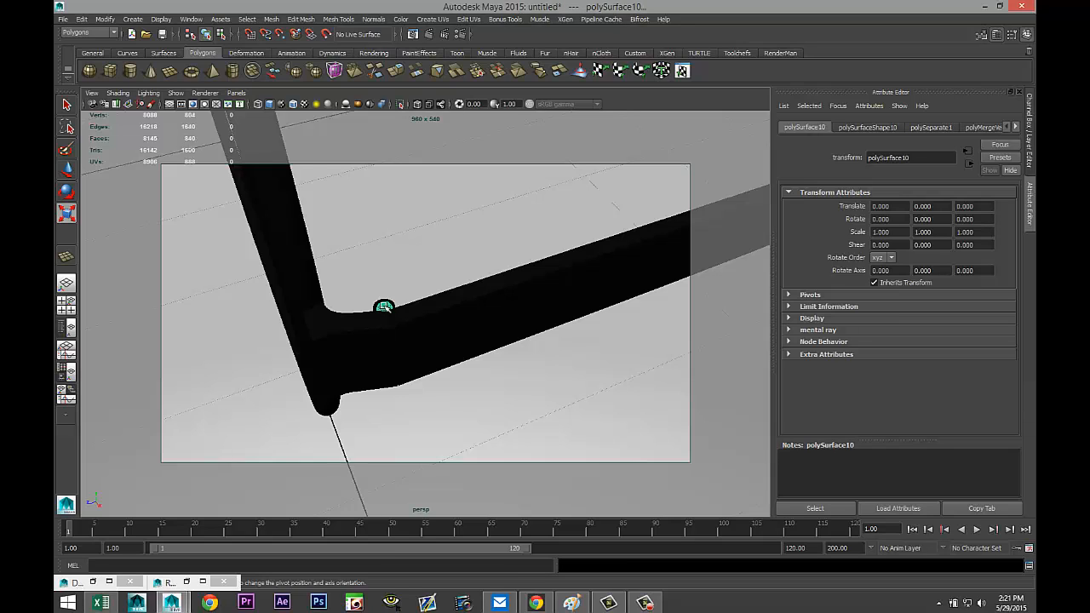
pyautogui.moveTo(384, 306); pyautogui.dragTo(407, 526, button='right')
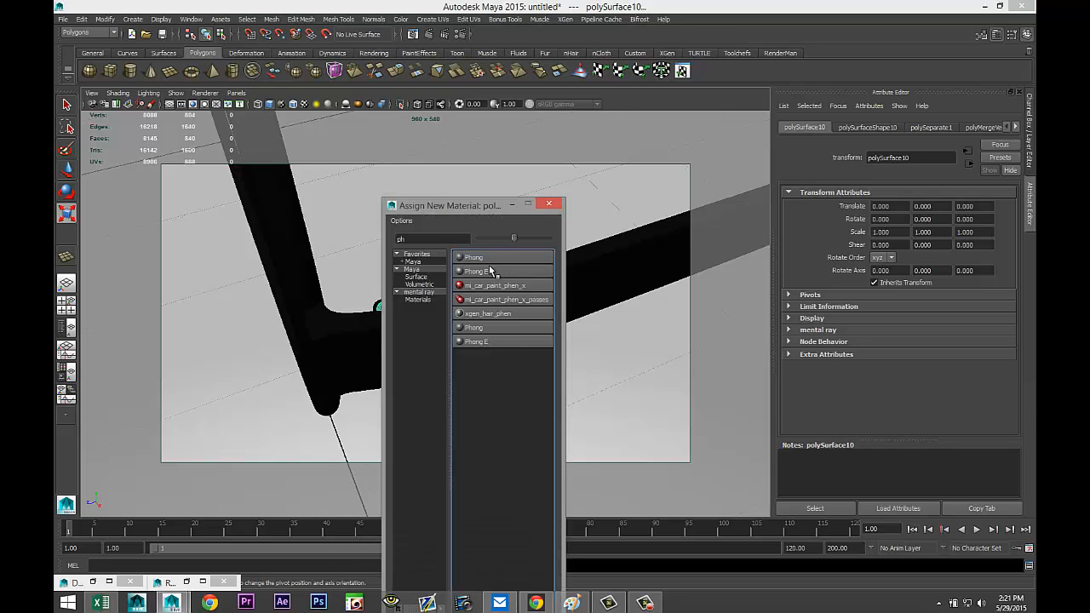
pyautogui.doubleClick(419, 239)
pyautogui.write('mi')
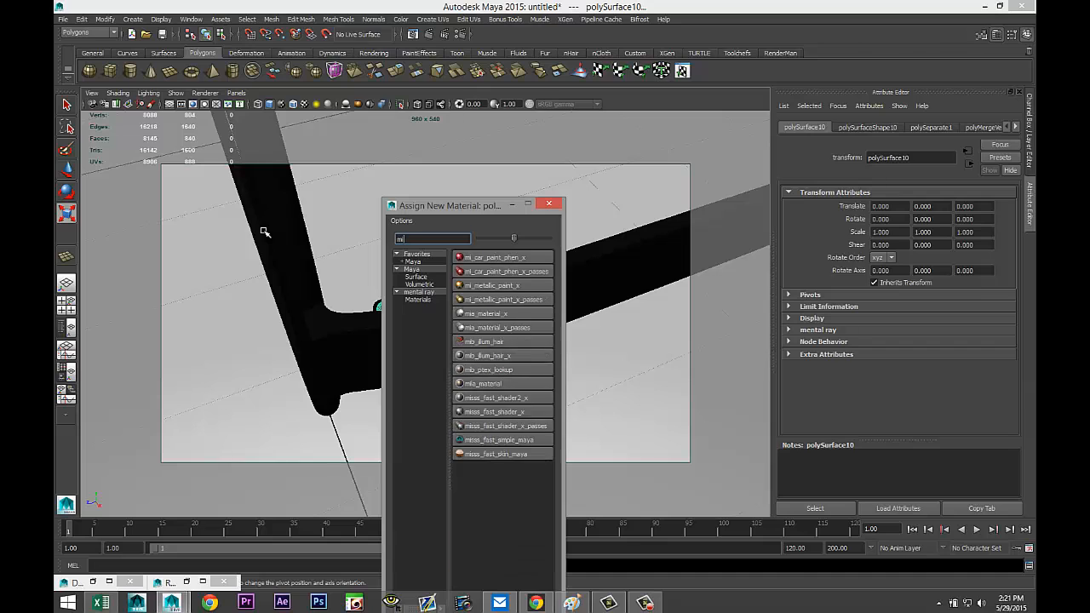
pyautogui.write('a')
pyautogui.click(510, 256)
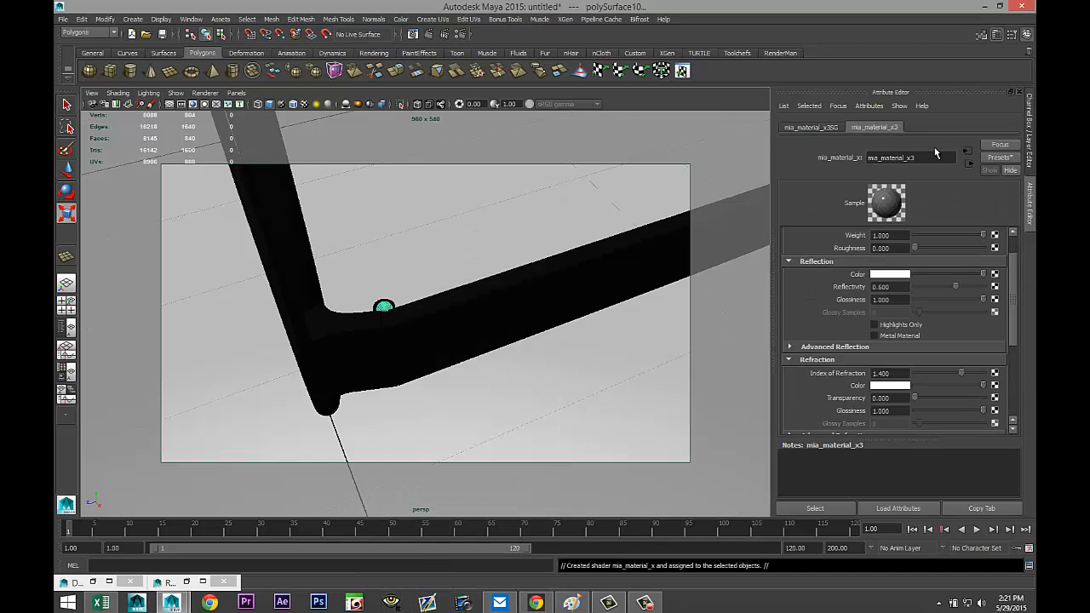
# - Replace the hinge pin material's settings with the Chrome preset
pyautogui.click(1000, 157)
pyautogui.moveTo(942, 193)
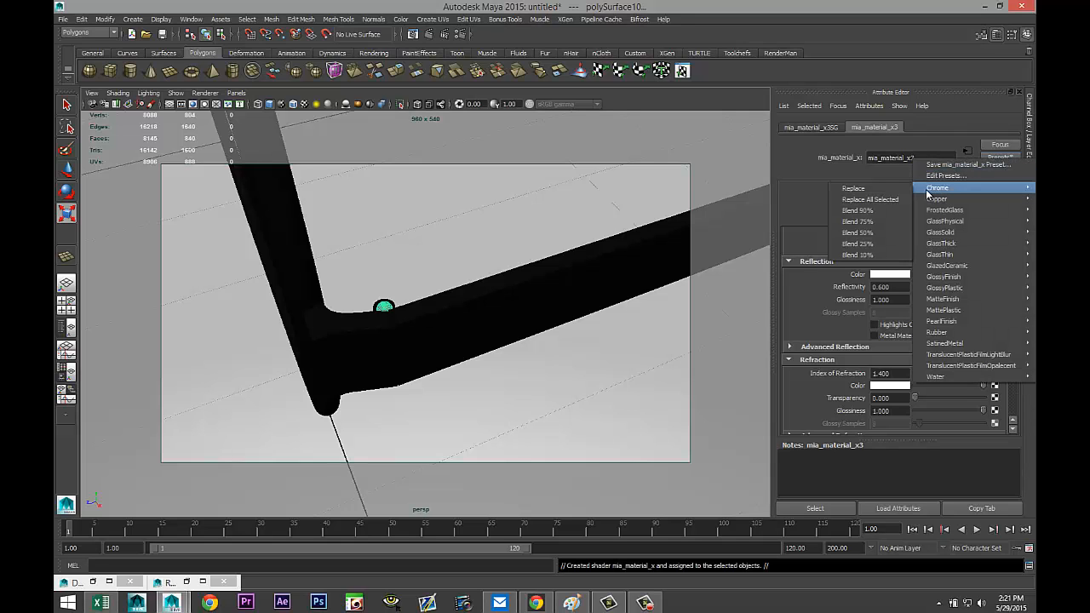
pyautogui.click(855, 188)
# - Create a point light and raise it above the glasses to a Y translation of about 5.24
pyautogui.press('f')
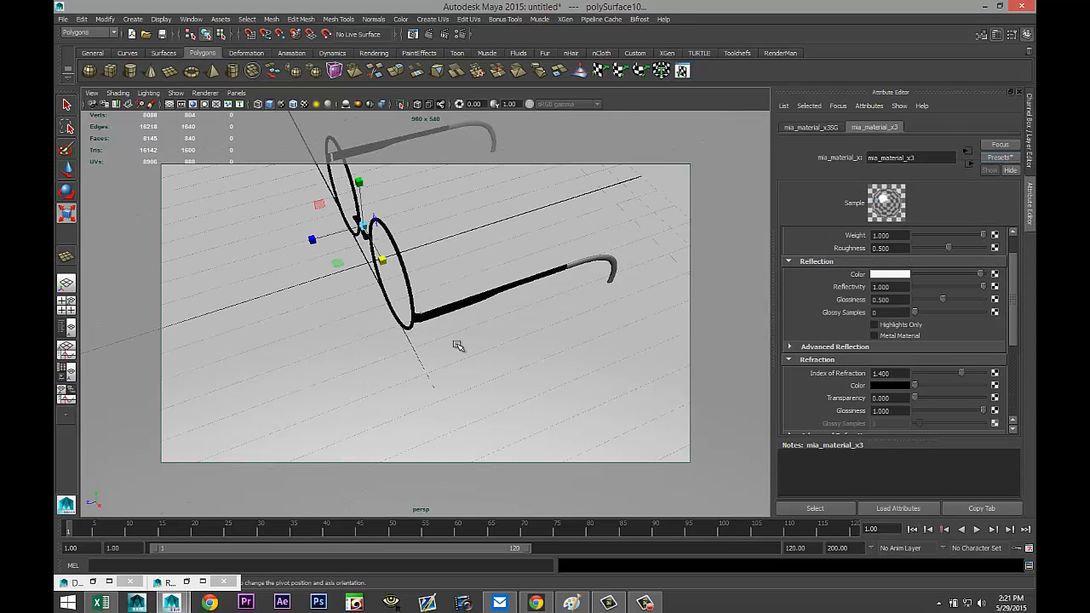
pyautogui.keyDown('alt'); pyautogui.moveTo(295, 370); pyautogui.dragTo(460, 388); pyautogui.keyUp('alt')
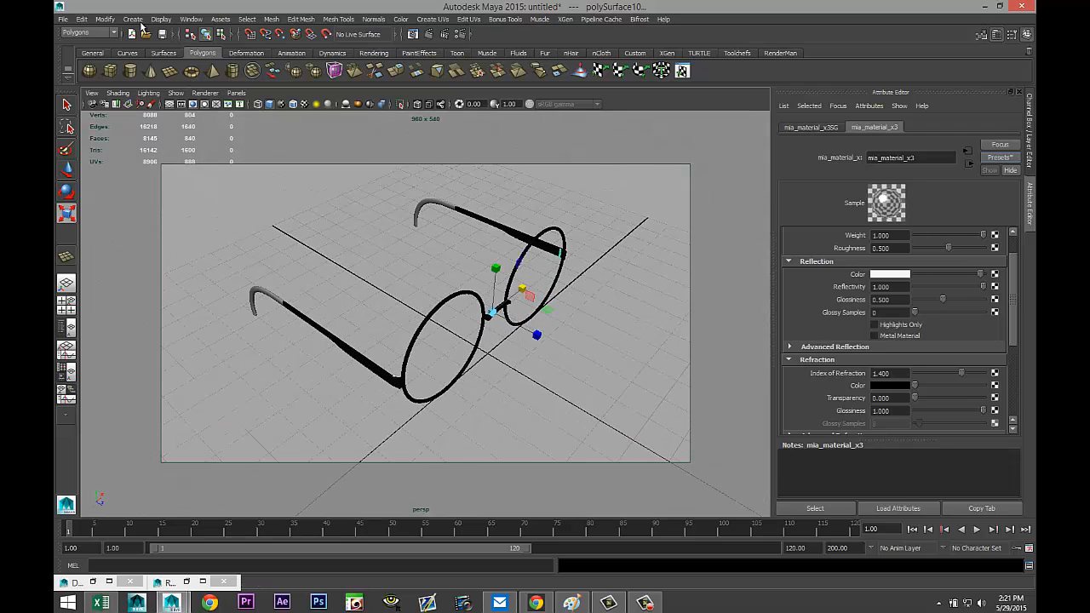
pyautogui.click(133, 18)
pyautogui.moveTo(170, 71)
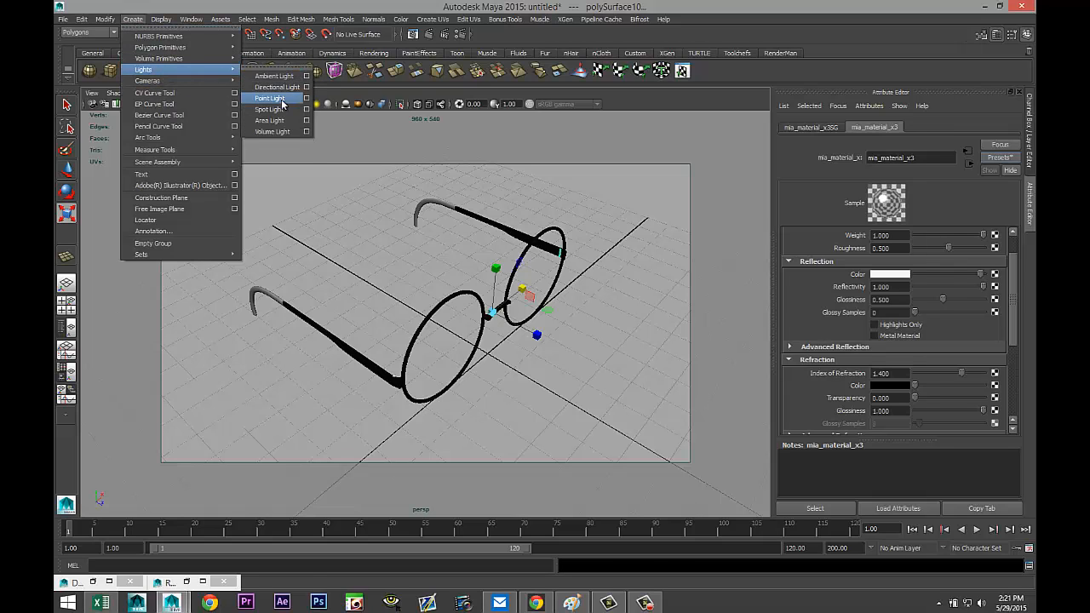
pyautogui.click(281, 99)
pyautogui.press('w')
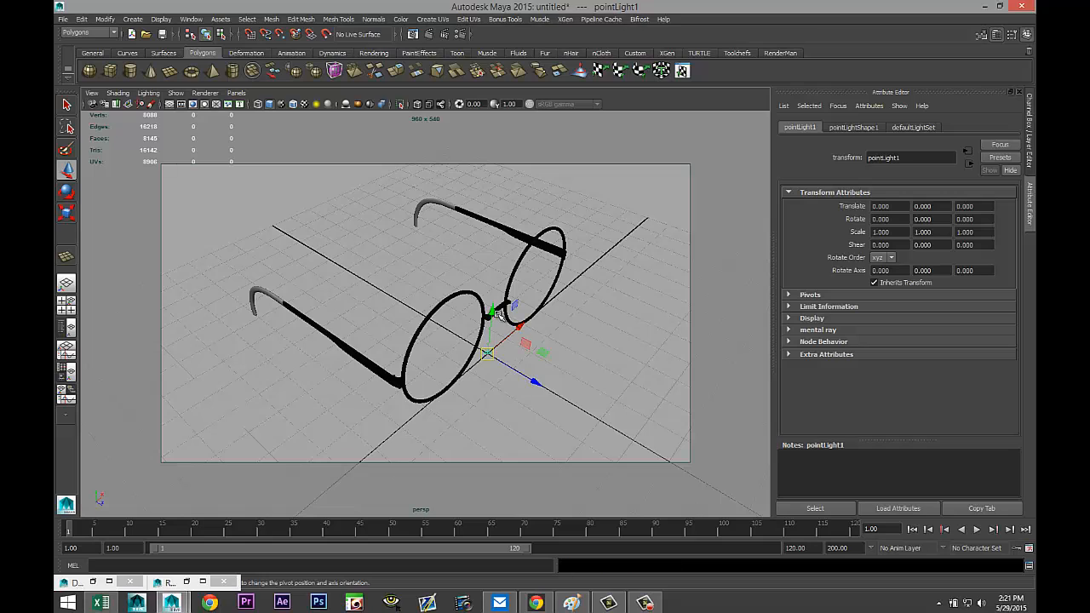
pyautogui.moveTo(488, 347); pyautogui.dragTo(503, 146)
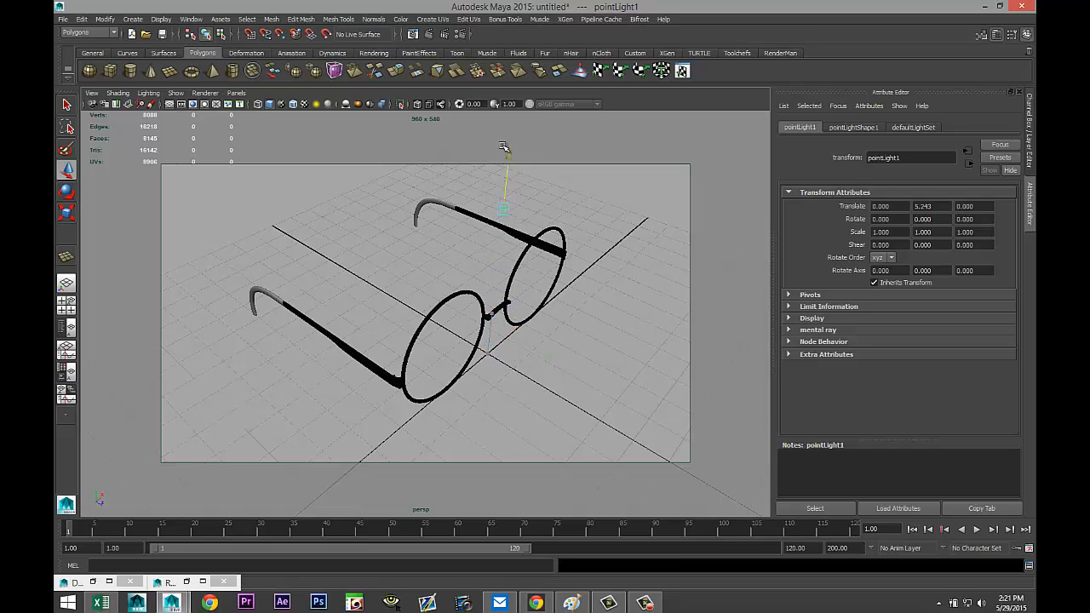
# - Turn on scene lighting in the viewport and move the point light to about X 1.18 and Z 3.15
pyautogui.press('7')
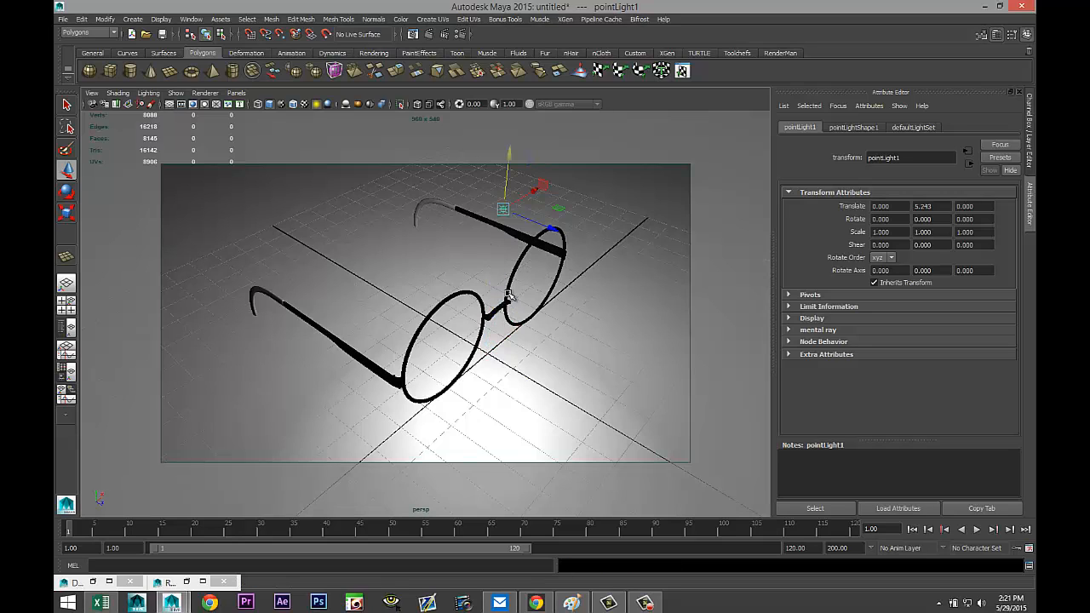
pyautogui.press('t')
pyautogui.moveTo(554, 232); pyautogui.dragTo(673, 300)
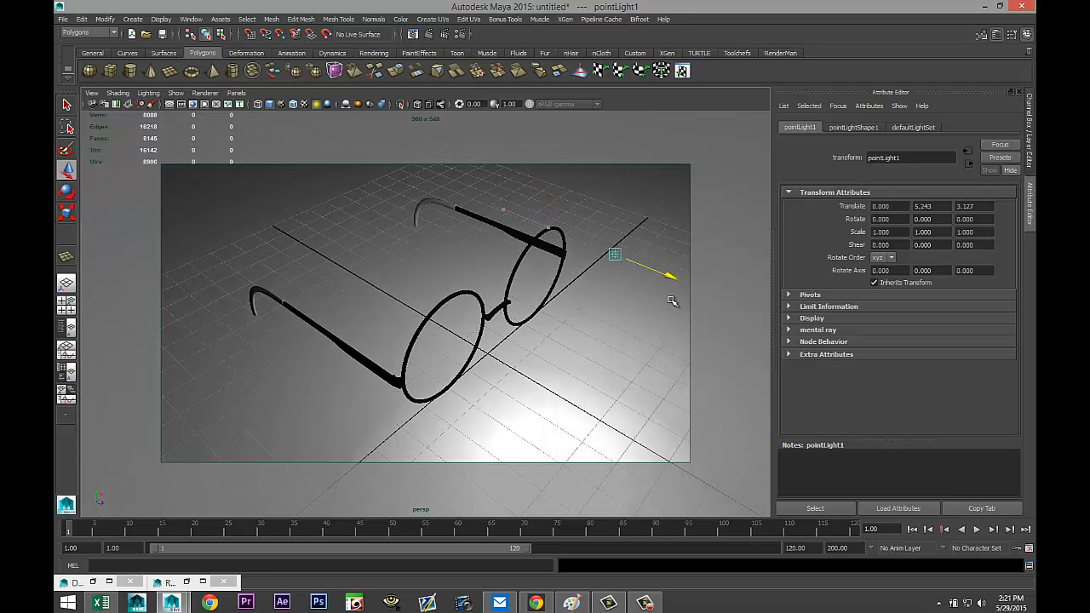
pyautogui.moveTo(637, 234); pyautogui.dragTo(659, 215)
pyautogui.moveTo(566, 324)
pyautogui.keyDown('alt'); pyautogui.mouseDown()
pyautogui.moveTo(564, 309)
pyautogui.moveTo(565, 342)
pyautogui.mouseUp(); pyautogui.keyUp('alt')
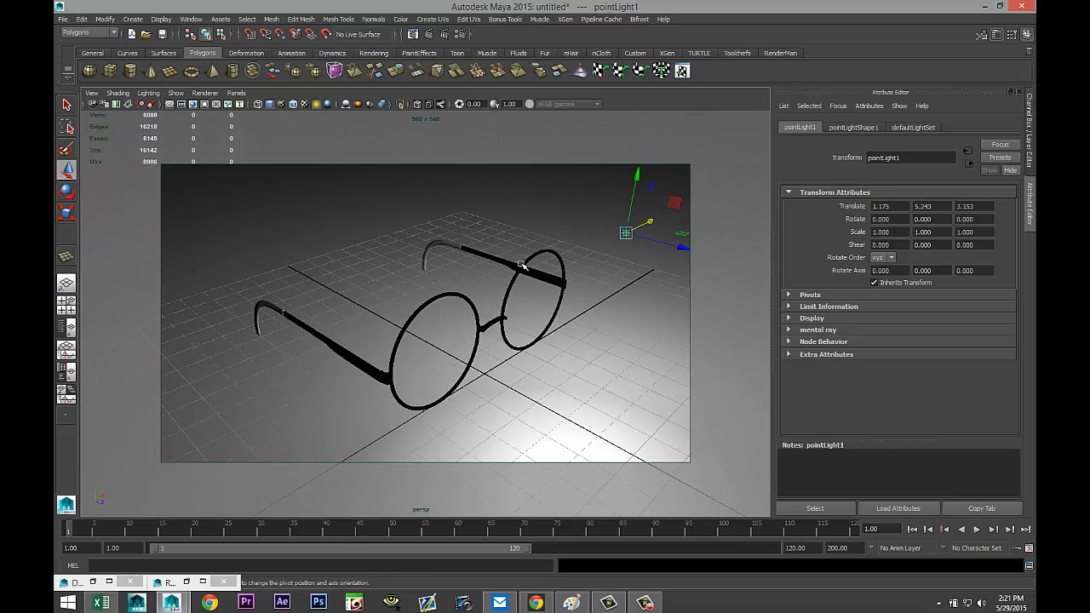
# - Create an ambient light and move it behind the glasses to about Y 0.86 and Z -12.82
pyautogui.click(161, 19)
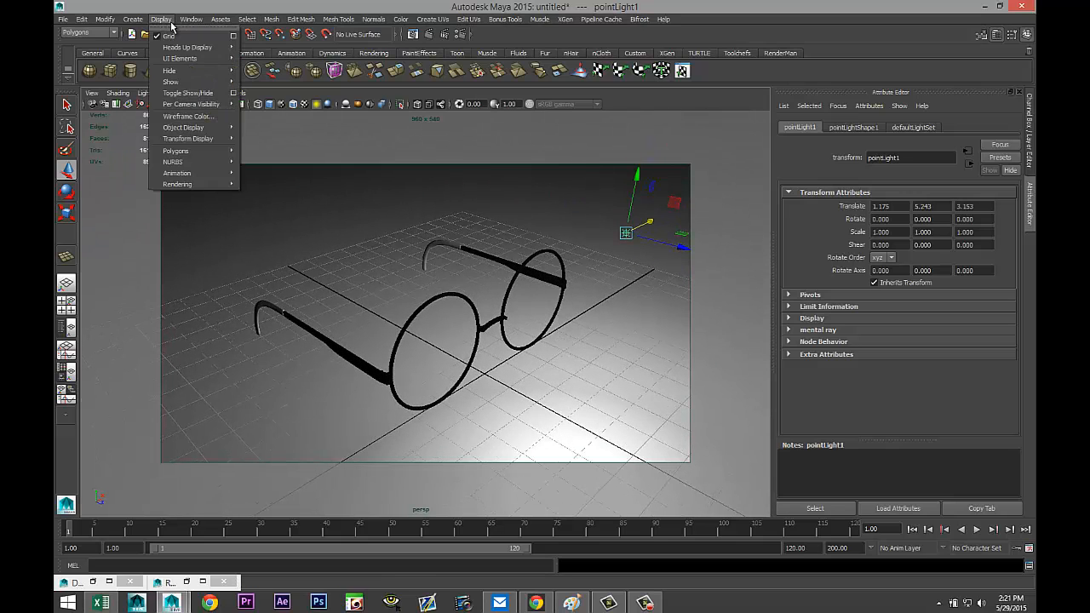
pyautogui.moveTo(223, 20)
pyautogui.moveTo(133, 19)
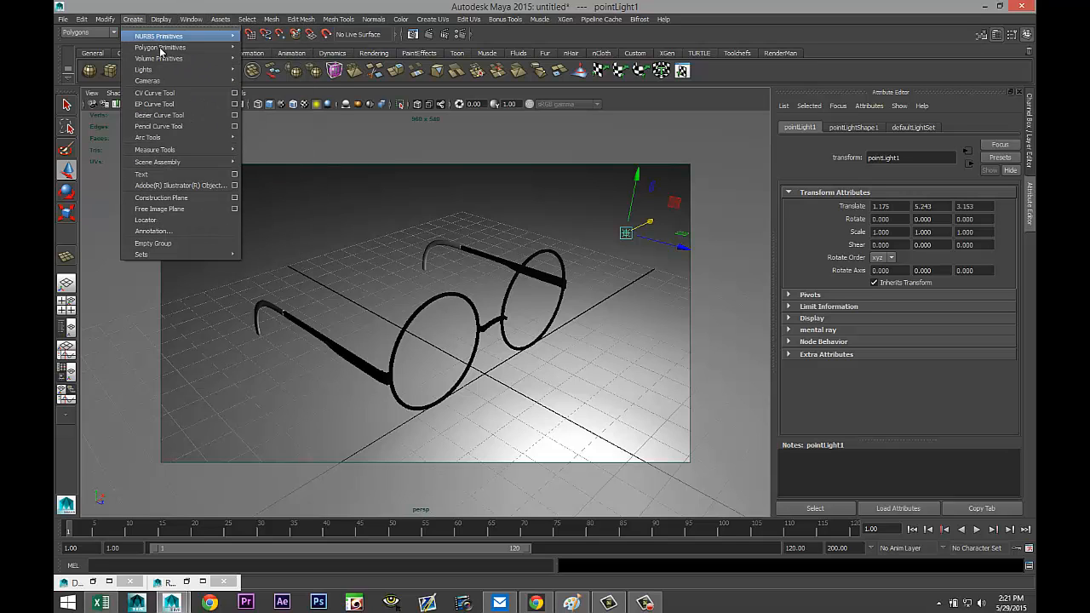
pyautogui.moveTo(189, 70)
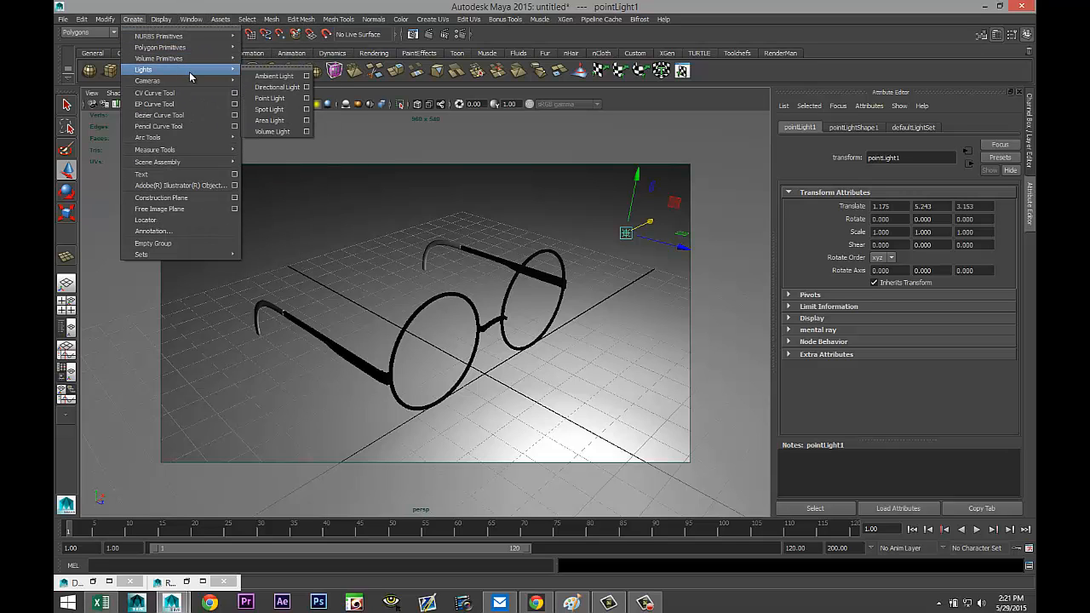
pyautogui.click(274, 76)
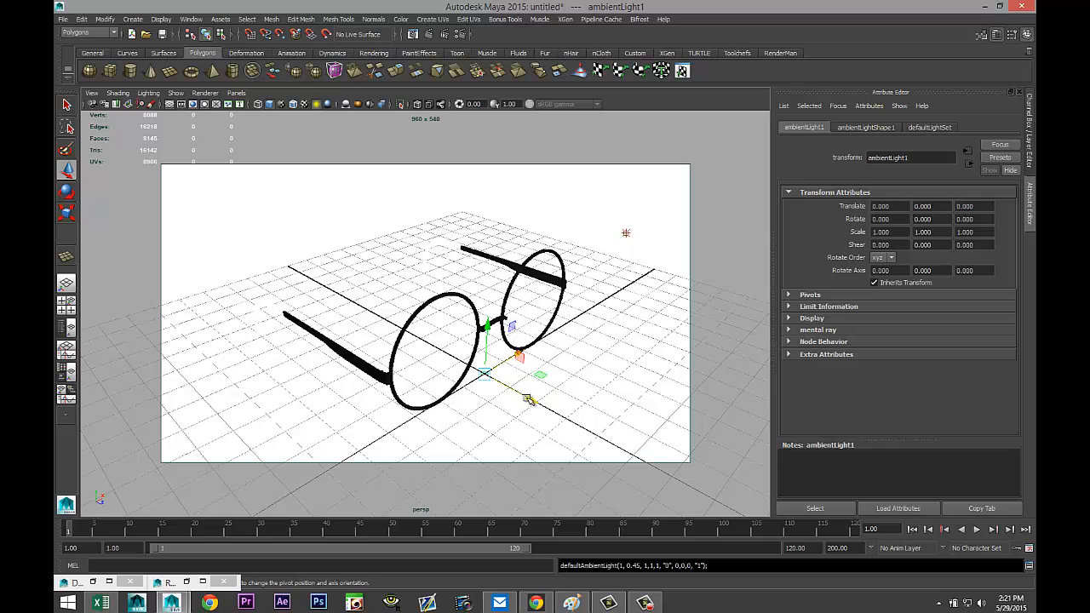
pyautogui.moveTo(526, 398); pyautogui.dragTo(305, 257)
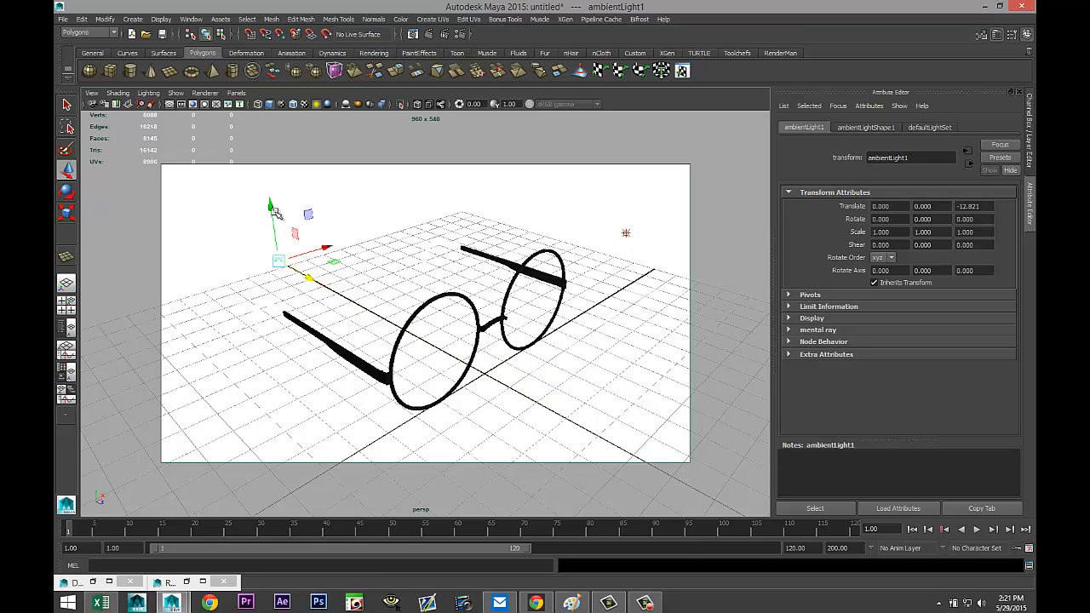
pyautogui.moveTo(272, 210); pyautogui.dragTo(268, 184)
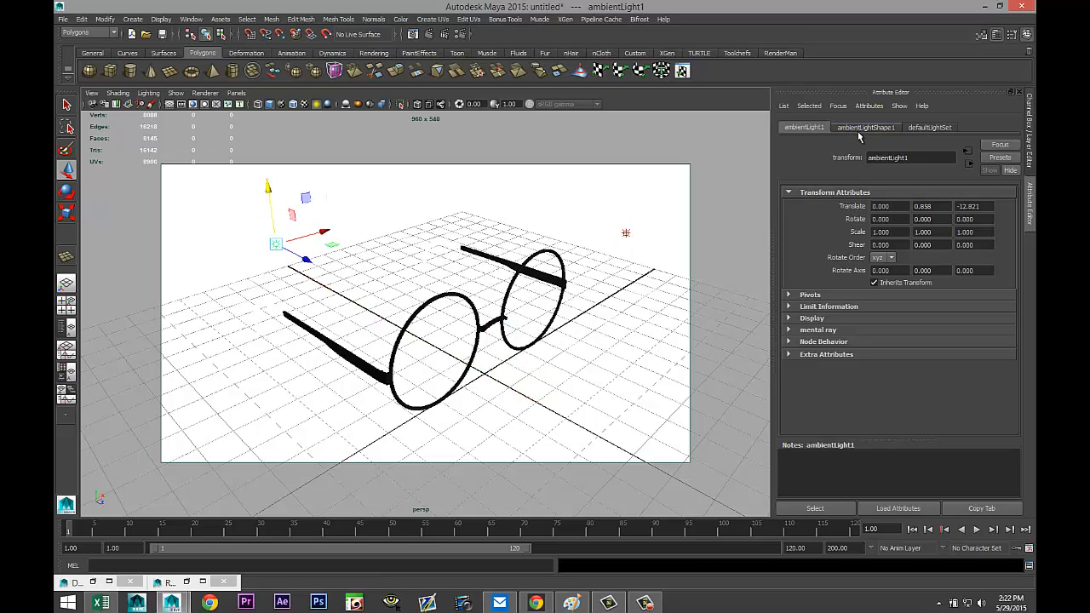
# - Set the ambient light's intensity to 0.1 and render the perspective view to check the lighting
pyautogui.click(863, 129)
pyautogui.click(904, 273)
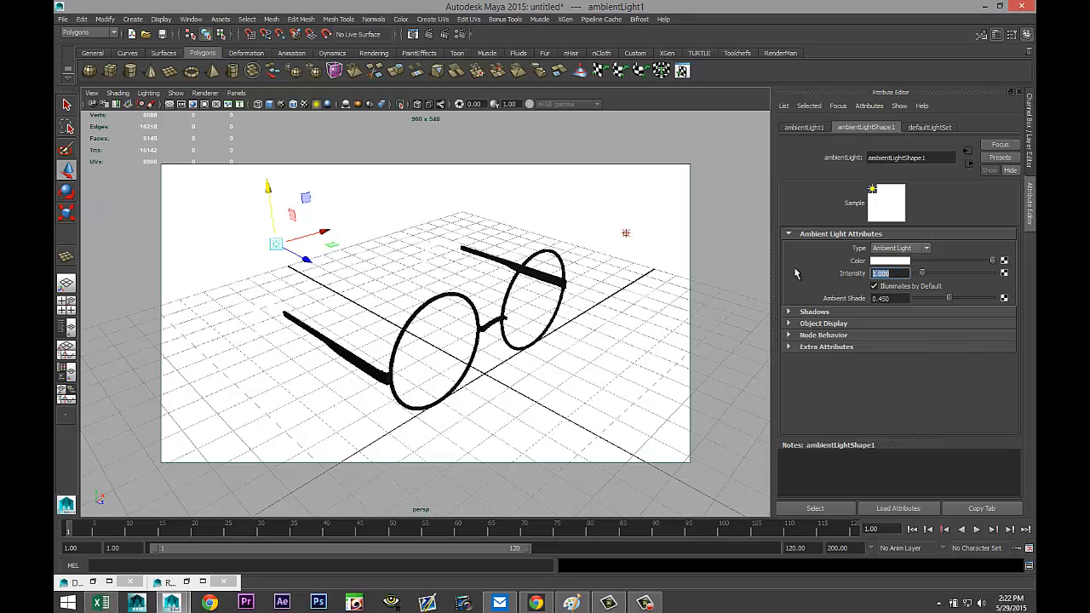
pyautogui.write('0.1')
pyautogui.press('Return')
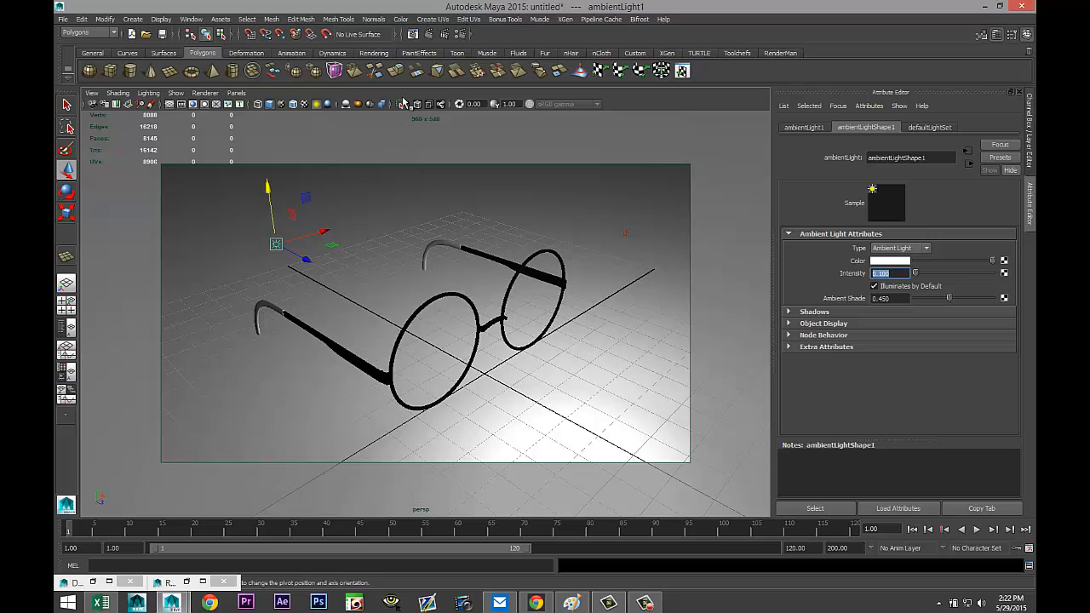
pyautogui.click(430, 35)
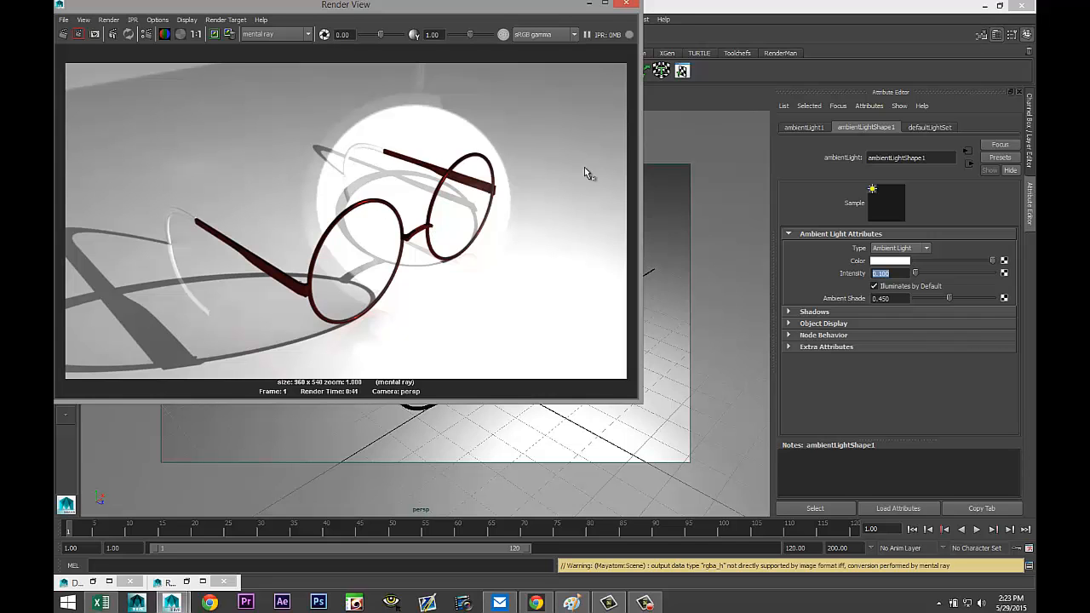
pyautogui.click(589, 4)
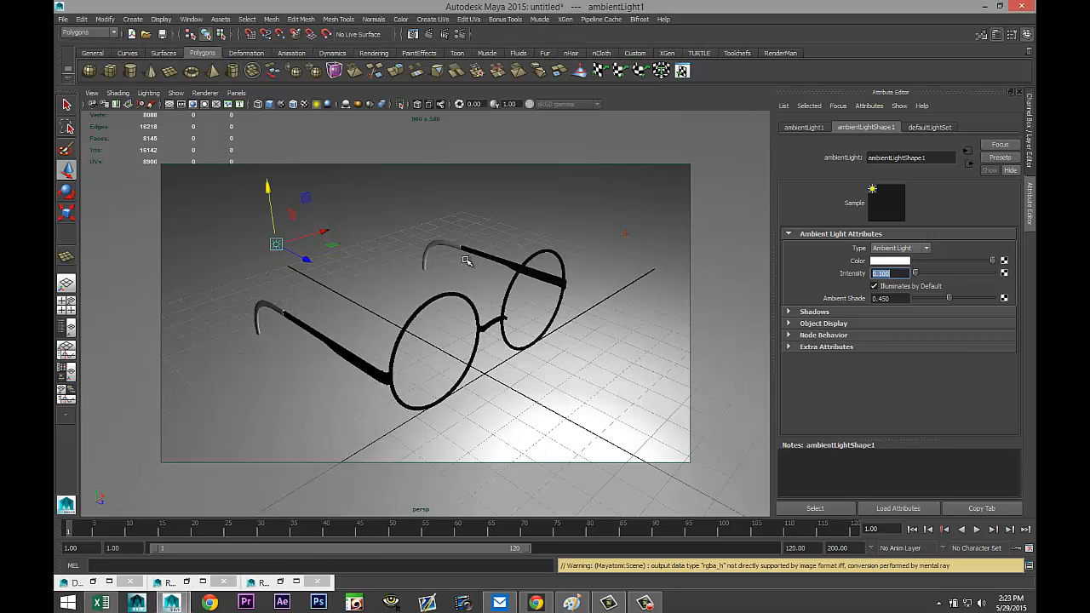
# - Look through the curved temple tips' history nodes for their assigned material
pyautogui.click(273, 312)
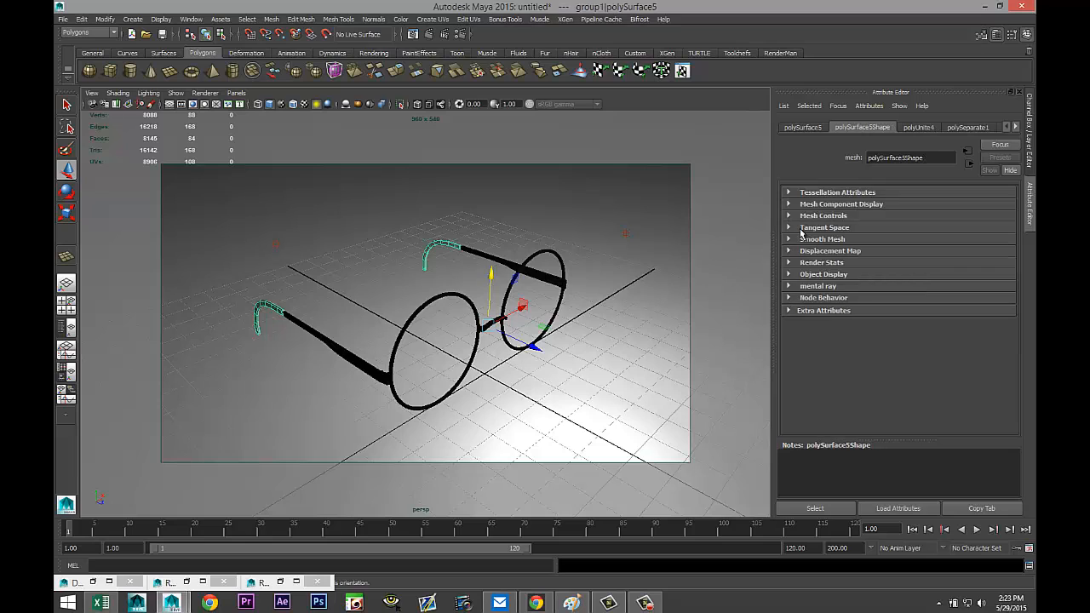
pyautogui.click(1018, 127)
pyautogui.click(1019, 128)
pyautogui.click(1018, 128)
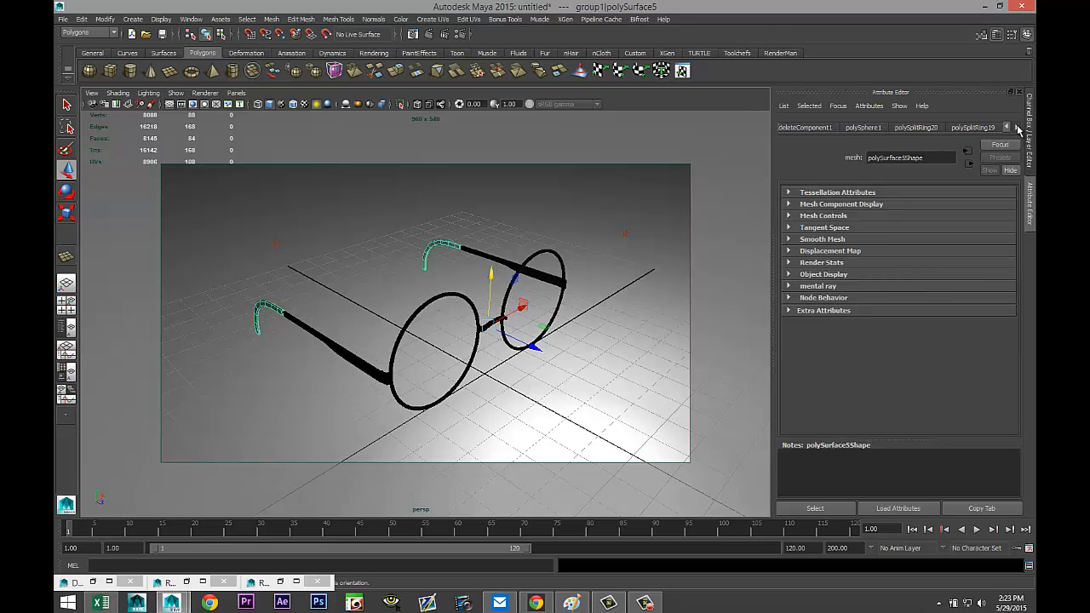
pyautogui.click(1018, 128)
pyautogui.click(1018, 127)
pyautogui.click(1018, 128)
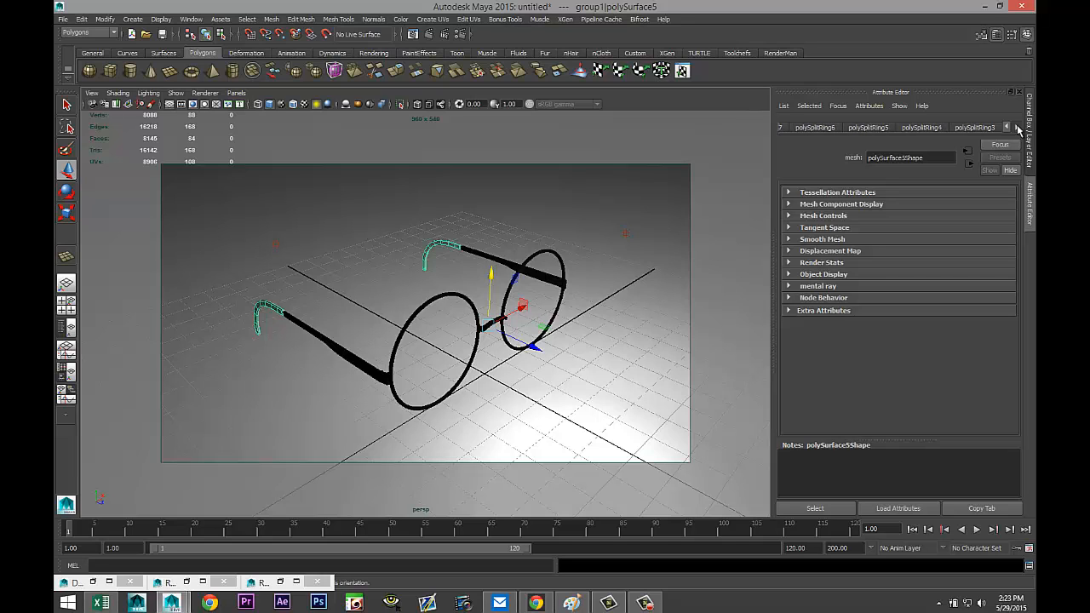
pyautogui.click(1018, 127)
pyautogui.click(1018, 128)
pyautogui.click(1018, 128)
pyautogui.click(1018, 127)
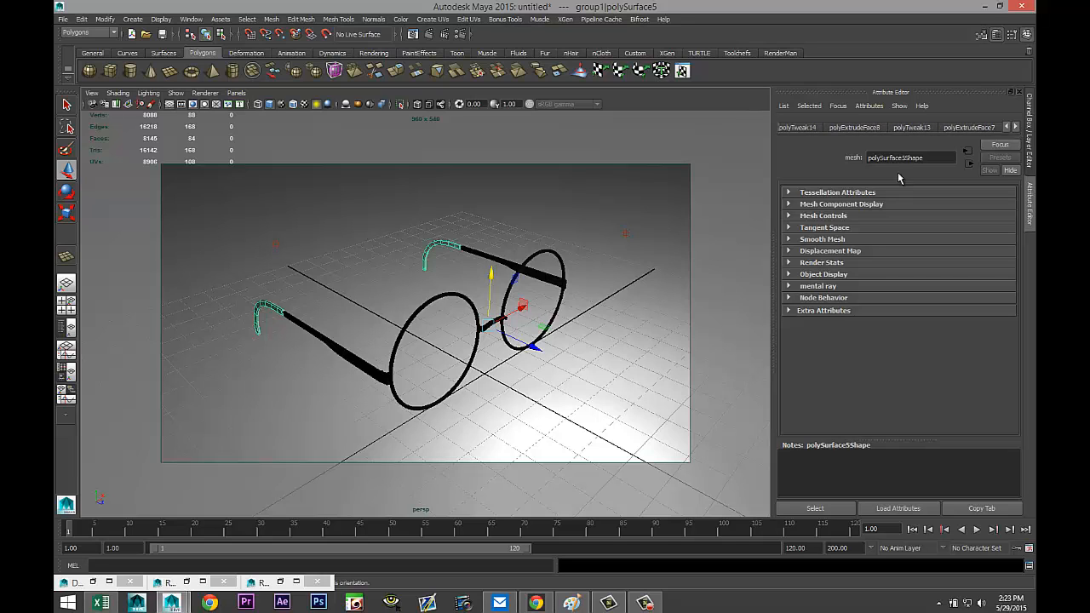
# - Select all objects in the scene, delete their construction history and freeze their transformations
pyautogui.scroll(-6, 441, 359)
pyautogui.scroll(-6, 447, 350)
pyautogui.moveTo(338, 253); pyautogui.dragTo(552, 448)
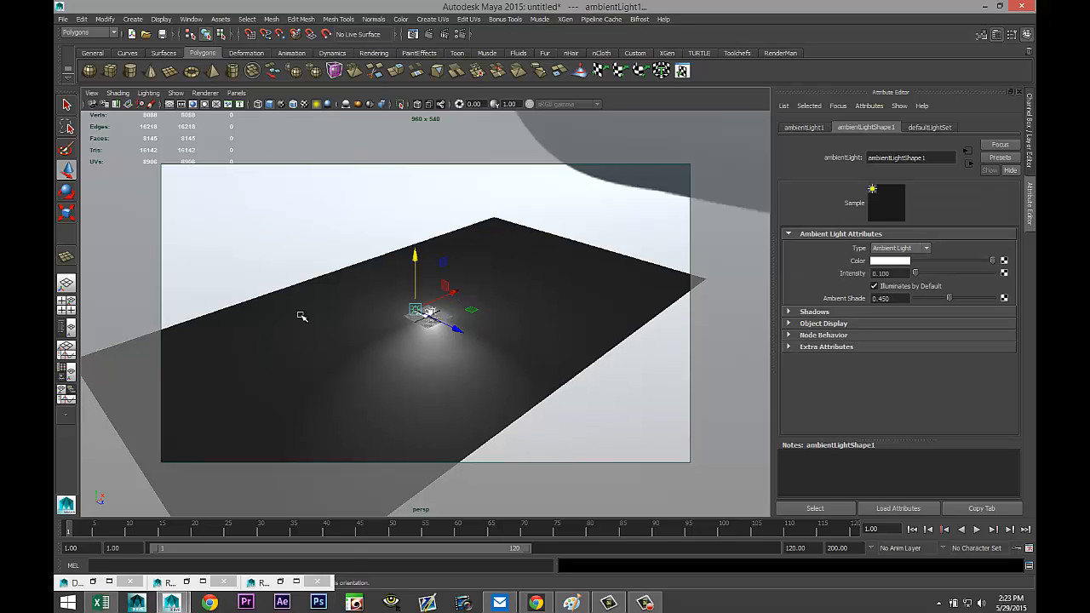
pyautogui.moveTo(302, 314); pyautogui.dragTo(338, 302, button='right')
pyautogui.click(82, 19)
pyautogui.moveTo(139, 139)
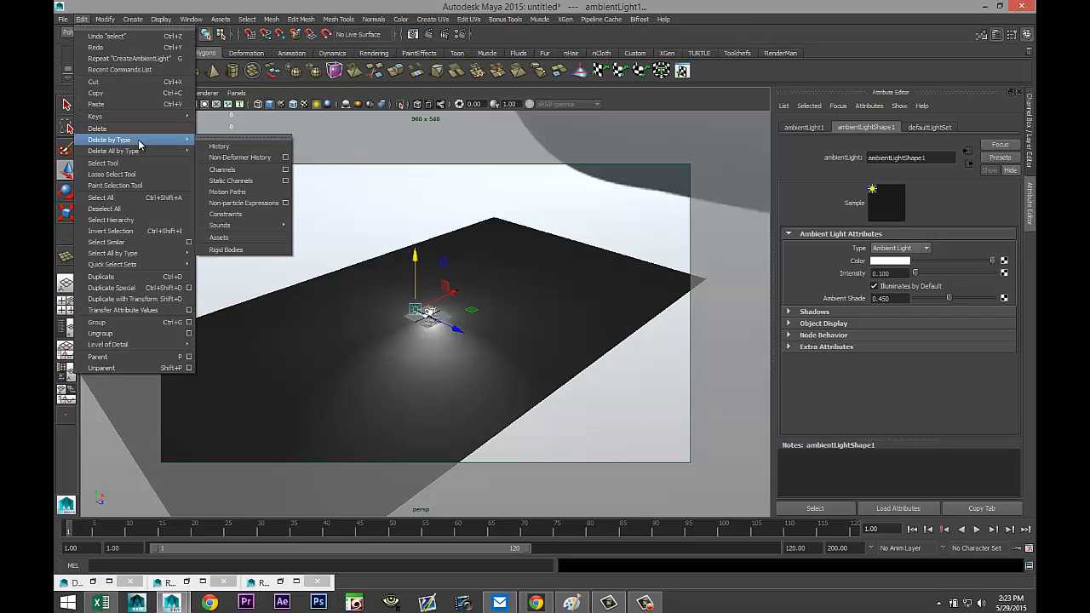
pyautogui.click(214, 146)
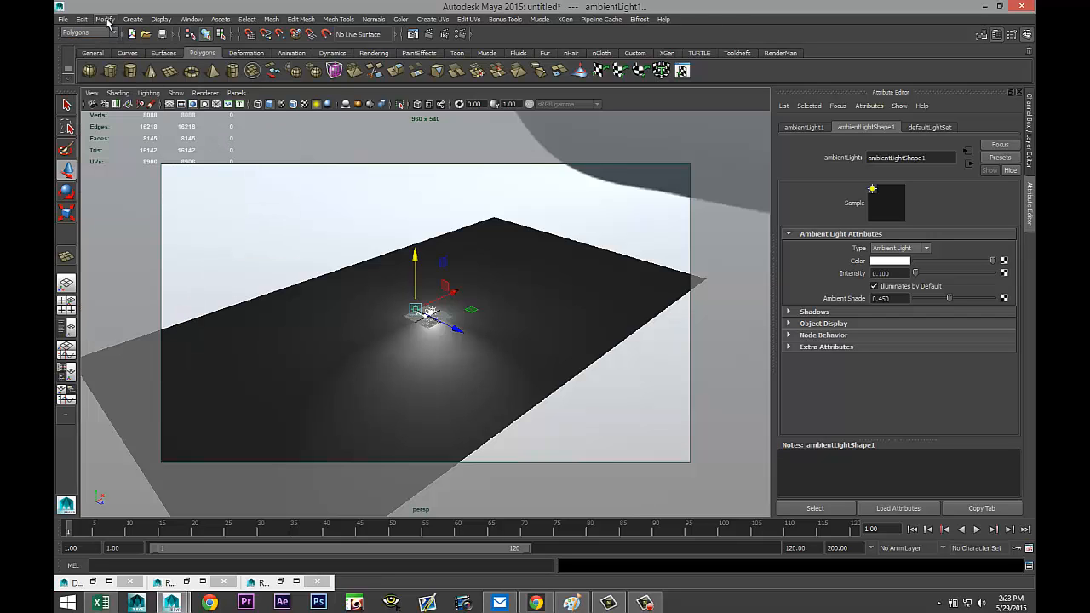
pyautogui.click(105, 19)
pyautogui.click(141, 59)
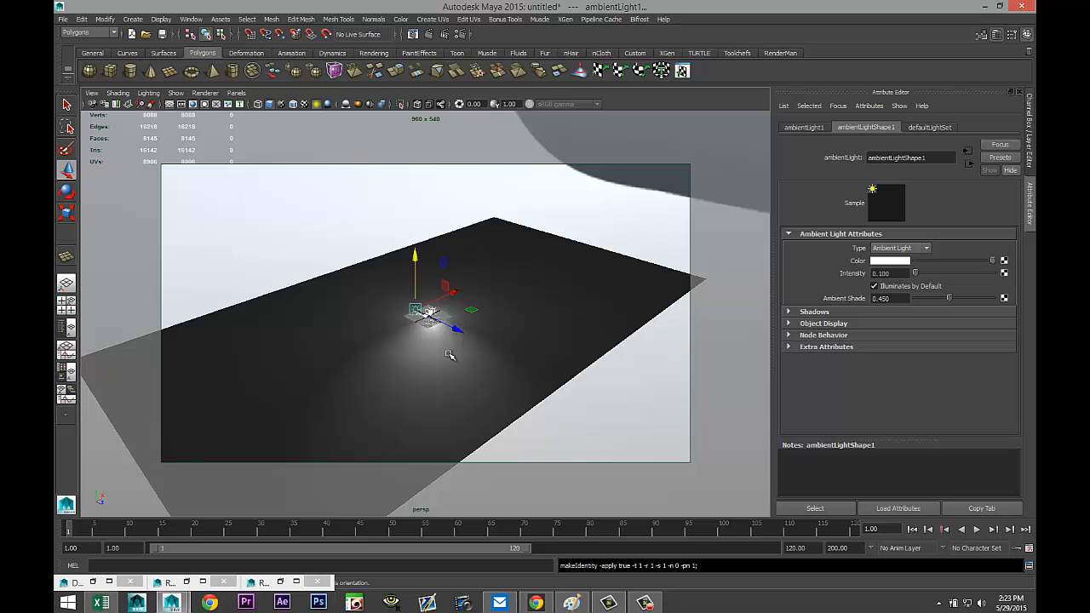
# - Change the colour of the curved temple tips' Blinn material to black
pyautogui.scroll(4, 471, 370)
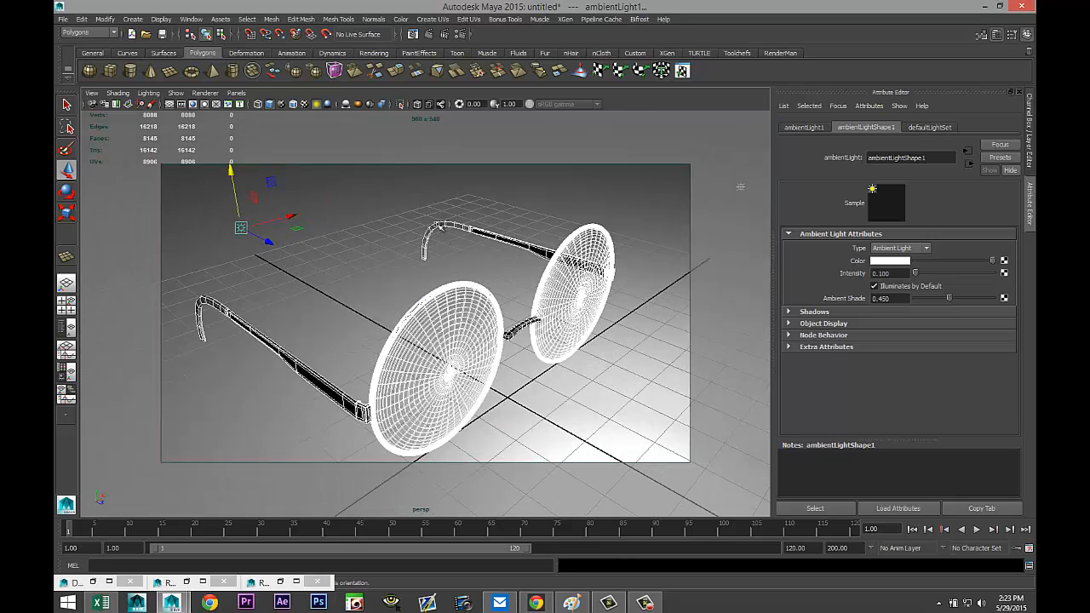
pyautogui.click(438, 230)
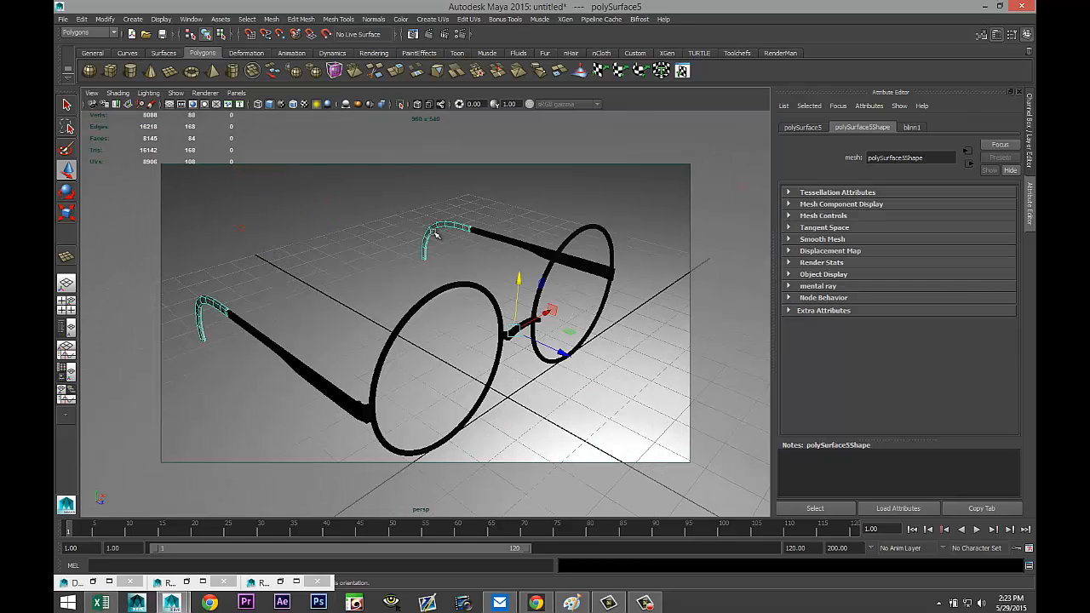
pyautogui.click(912, 127)
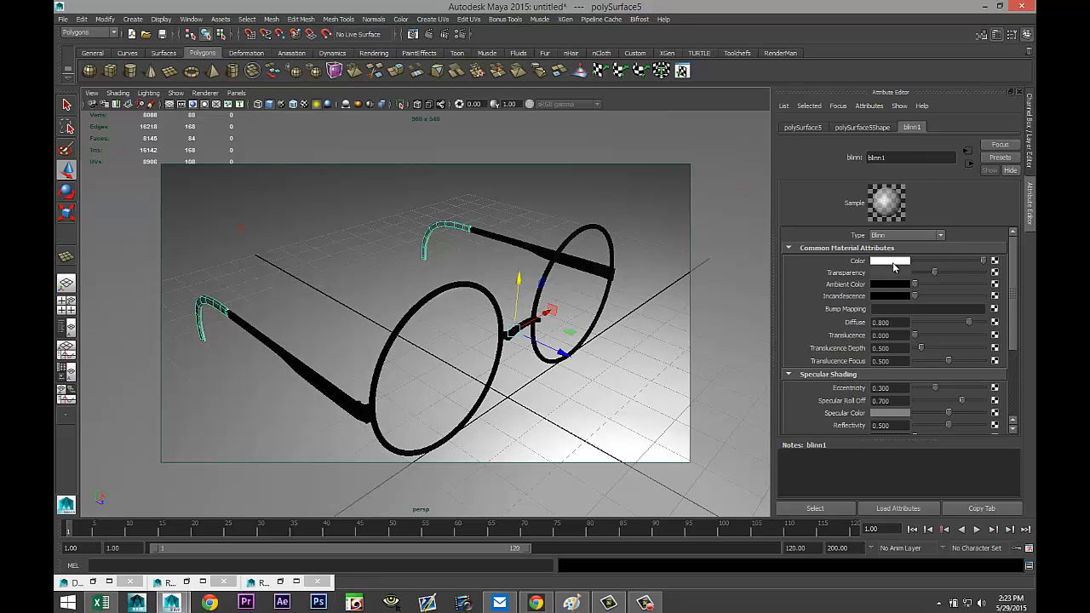
pyautogui.click(891, 261)
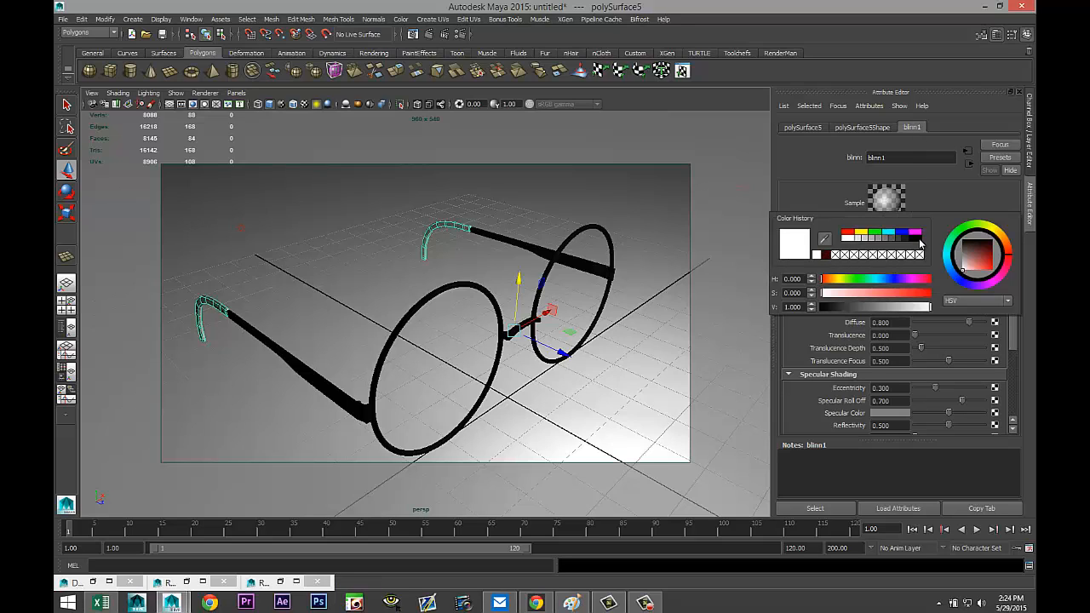
pyautogui.click(920, 243)
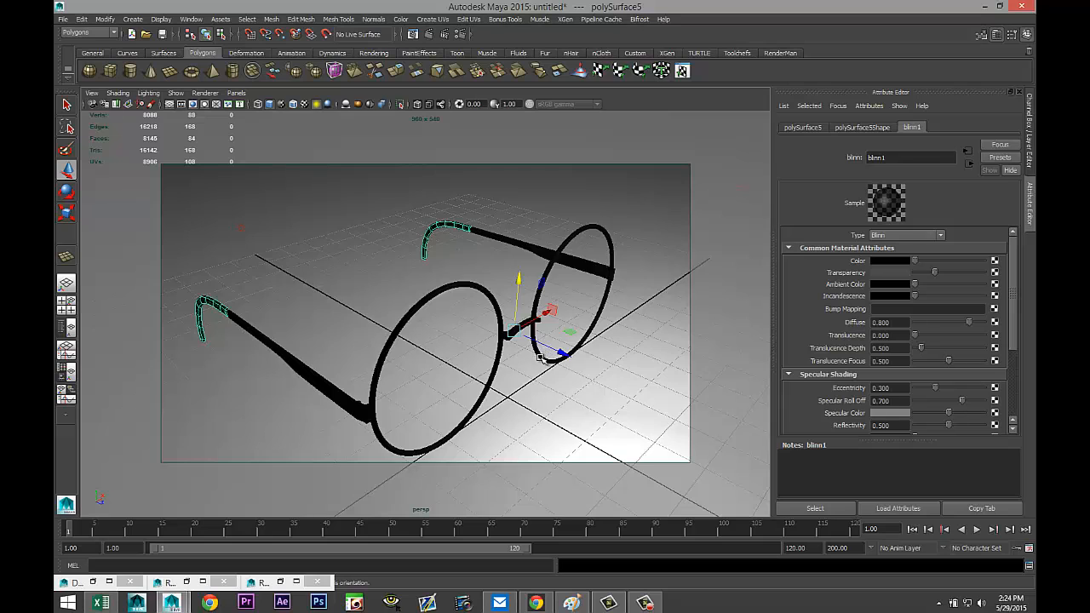
# - Select the point light and raise it much higher above the glasses
pyautogui.scroll(-6, 540, 364)
pyautogui.scroll(5, 518, 366)
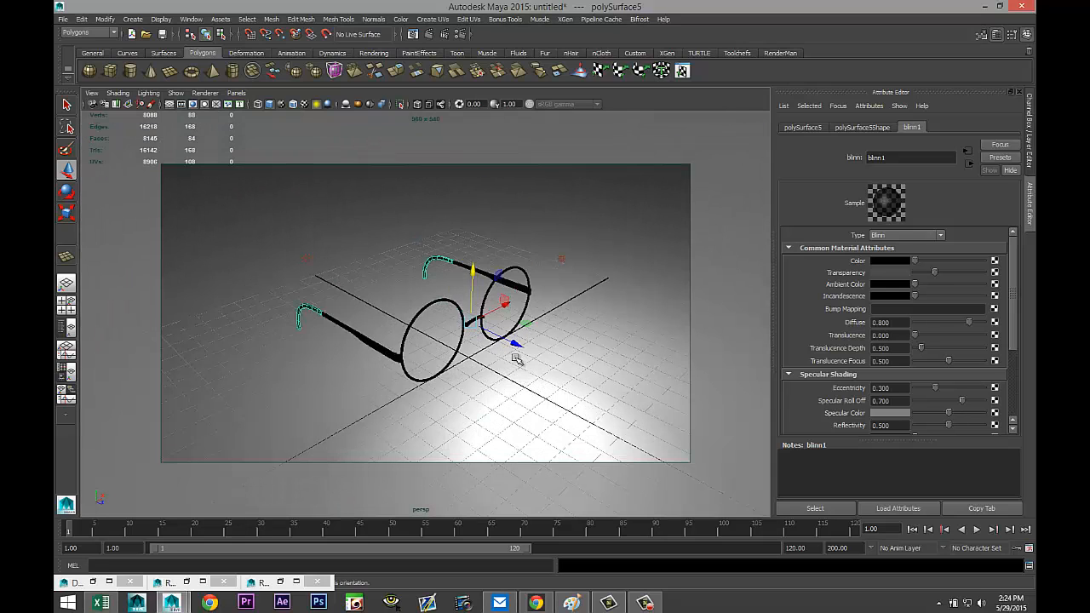
pyautogui.click(561, 260)
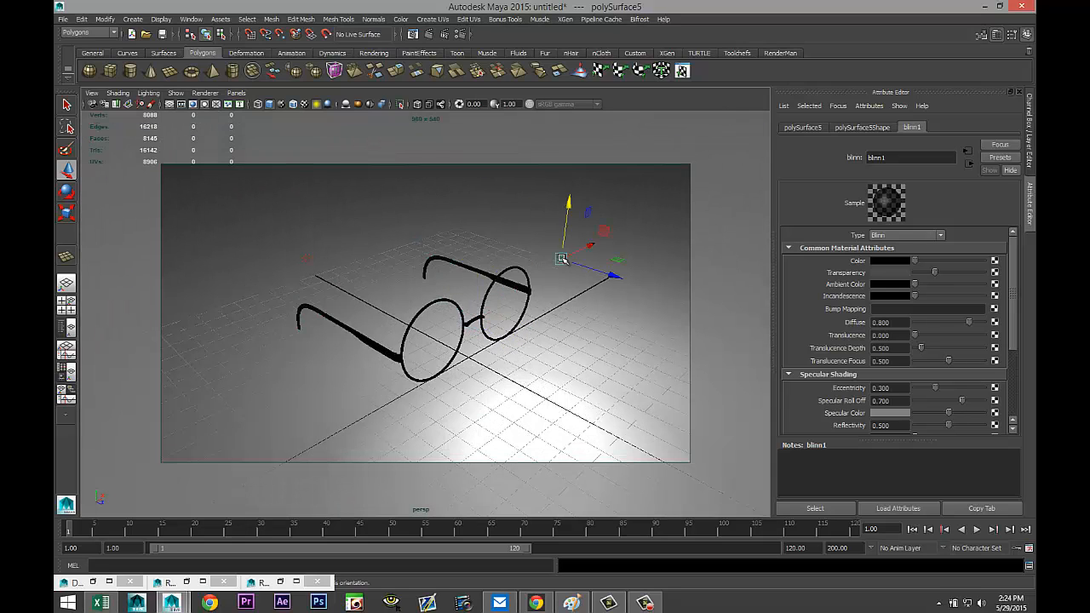
pyautogui.moveTo(568, 207); pyautogui.dragTo(612, 38)
pyautogui.scroll(-6, 555, 346)
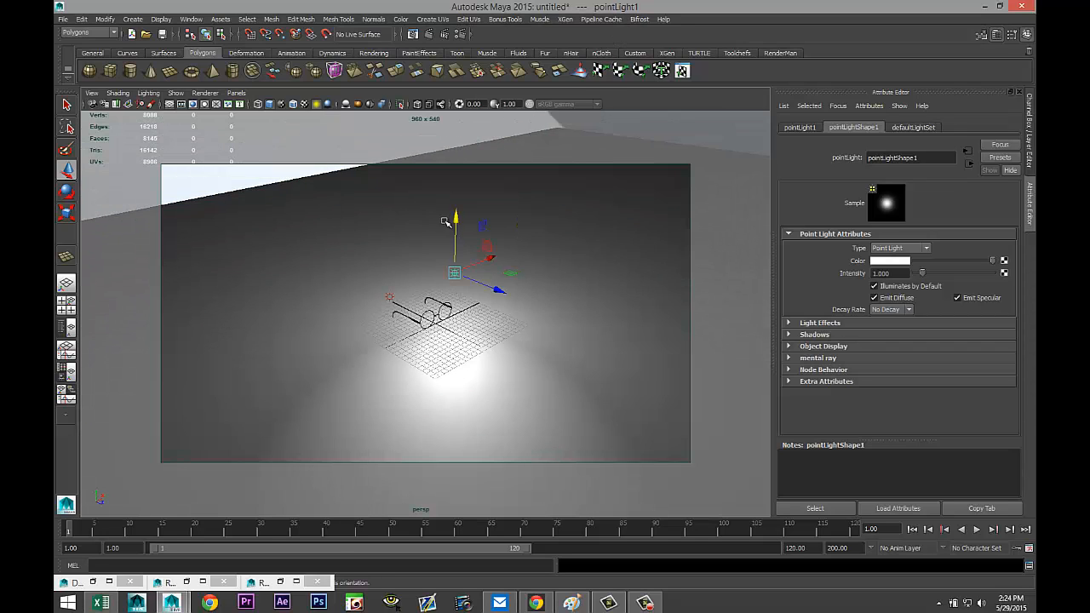
pyautogui.moveTo(456, 219); pyautogui.dragTo(481, 131)
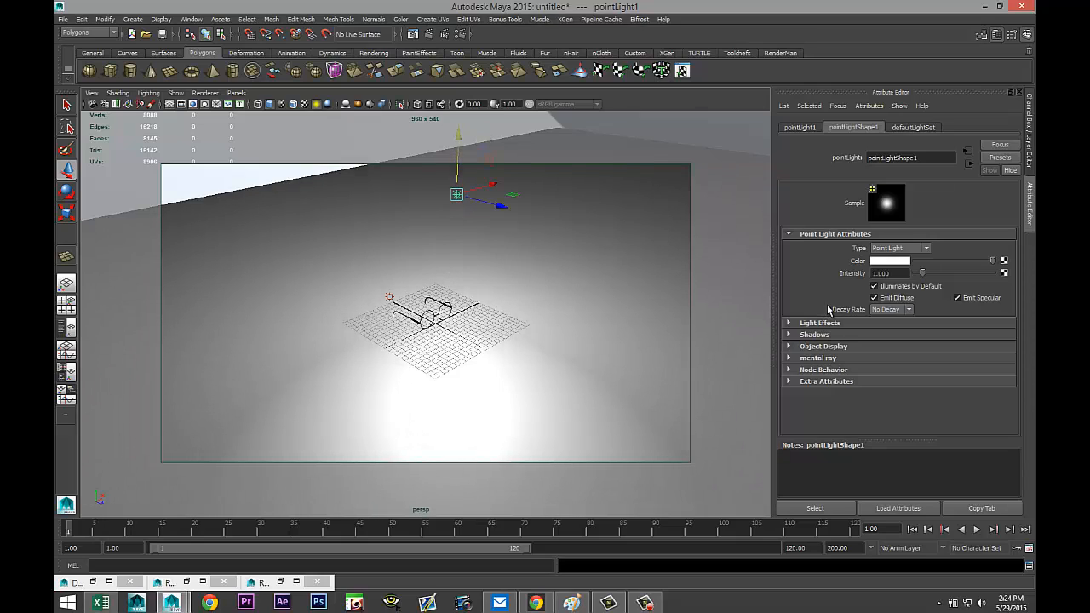
# - Try a point light intensity of 0.6, judge it close to the glasses, and settle on 0.8
pyautogui.moveTo(898, 273); pyautogui.dragTo(801, 273)
pyautogui.press('Return')
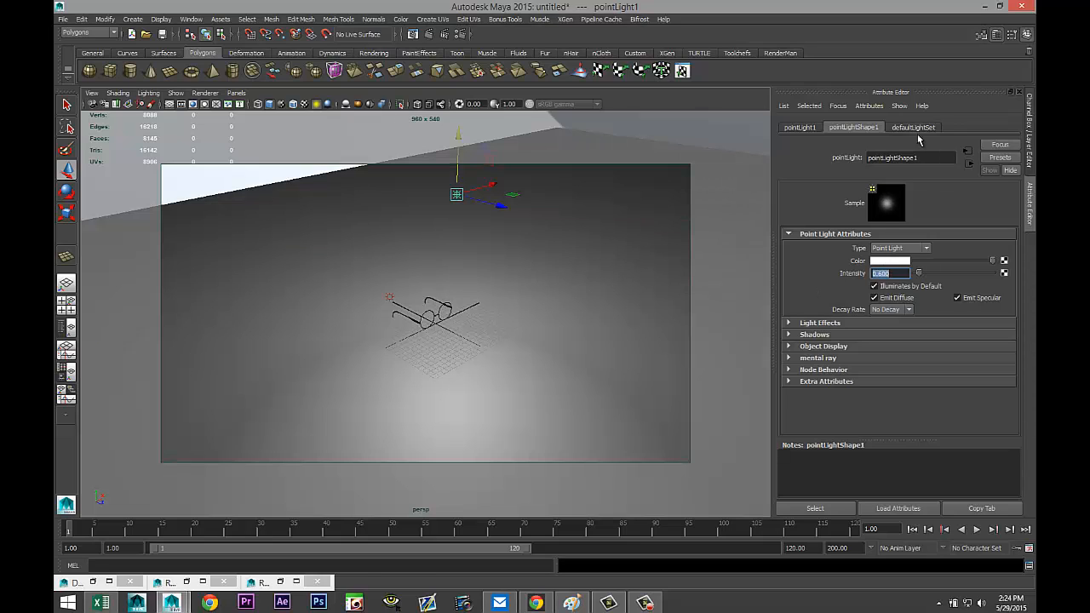
pyautogui.keyDown('alt'); pyautogui.moveTo(432, 287); pyautogui.dragTo(437, 320); pyautogui.keyUp('alt')
pyautogui.scroll(3, 528, 308)
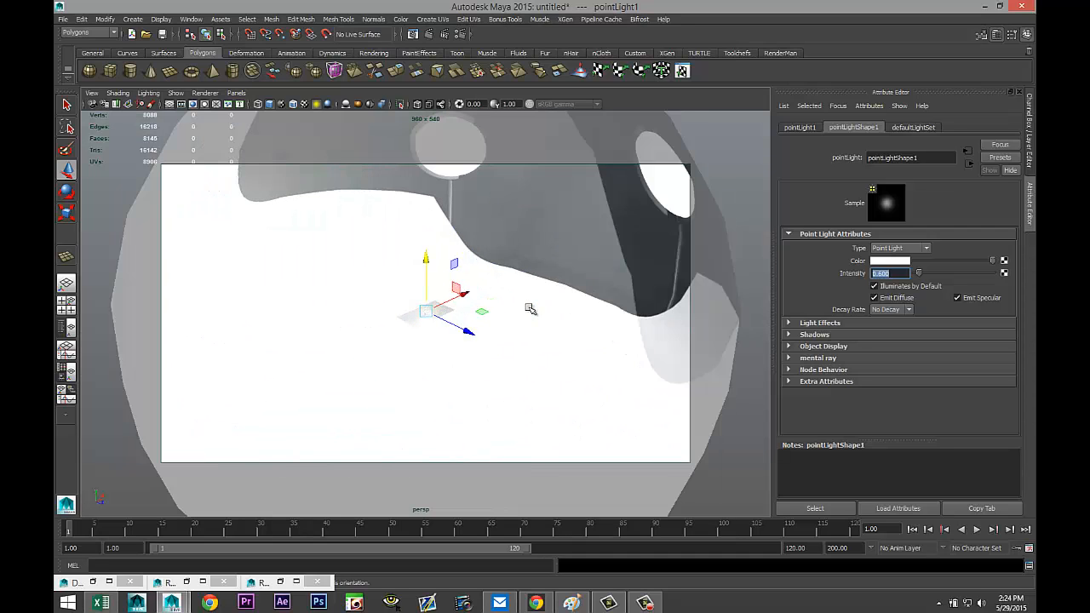
pyautogui.scroll(10, 519, 300)
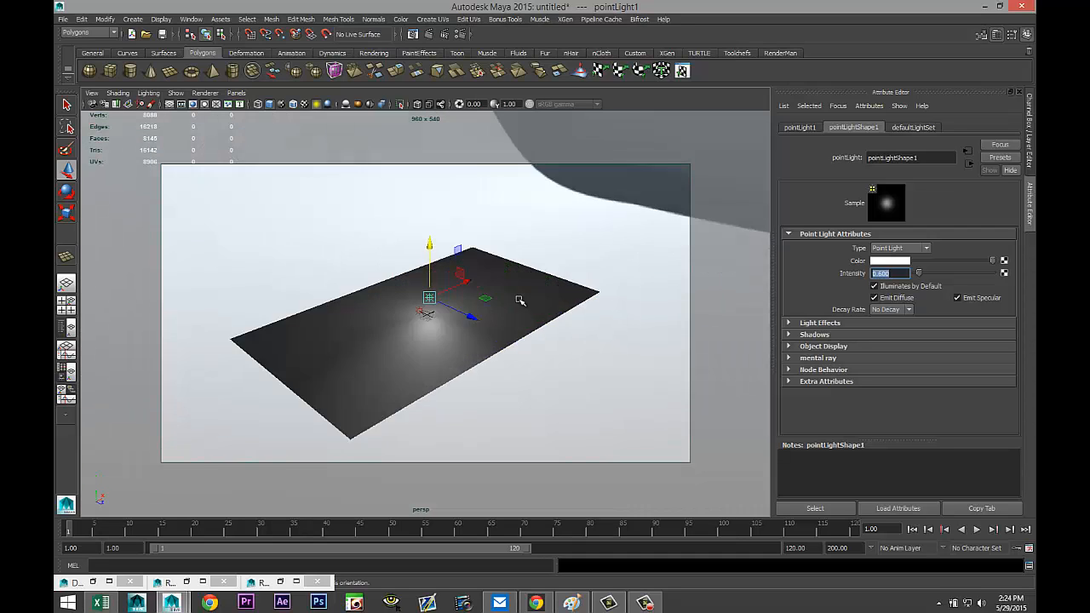
pyautogui.scroll(5, 519, 298)
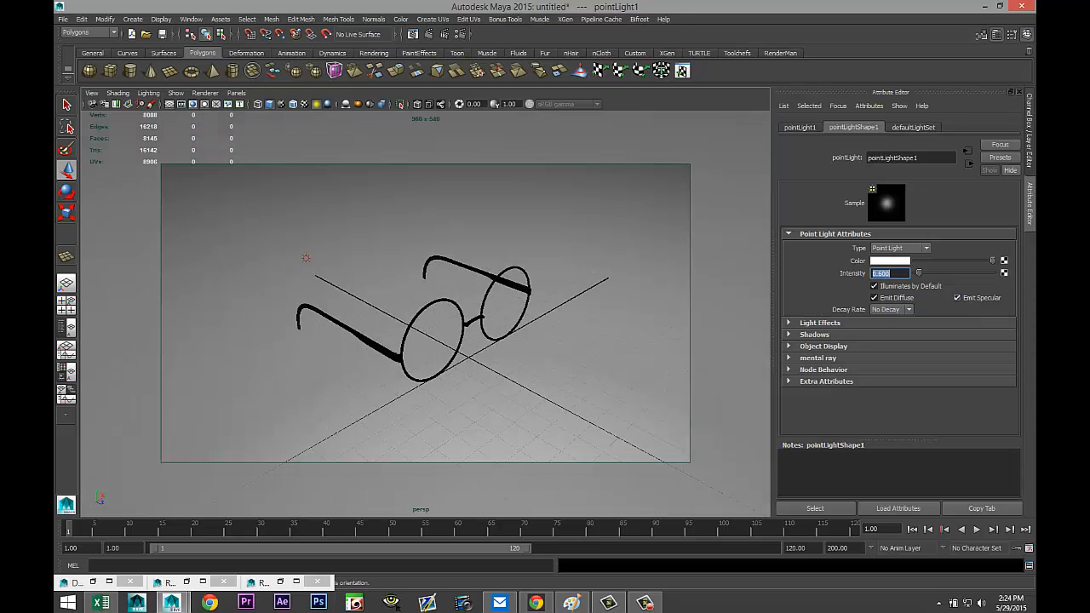
pyautogui.press('Return')
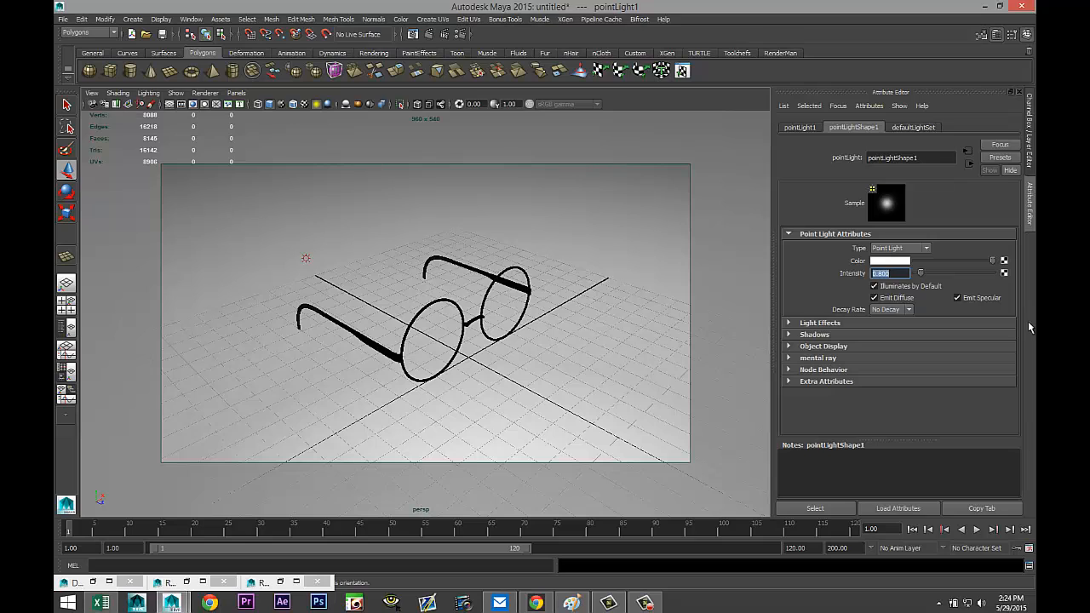
# - Delete the existing image based lighting from the mental ray render settings and create a new, empty one
pyautogui.click(456, 34)
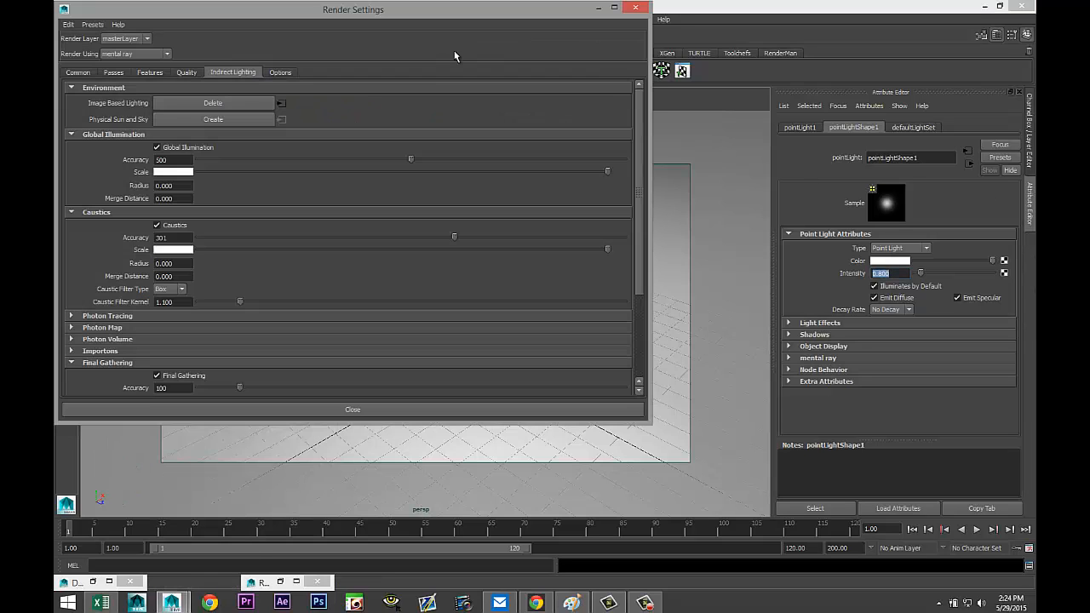
pyautogui.click(245, 104)
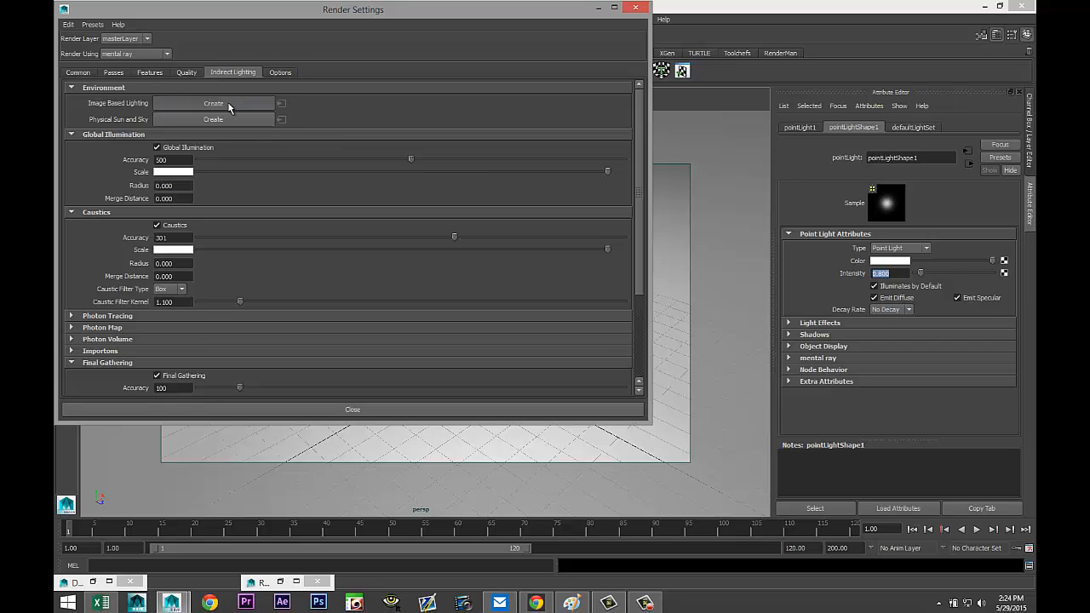
pyautogui.click(213, 104)
pyautogui.click(613, 7)
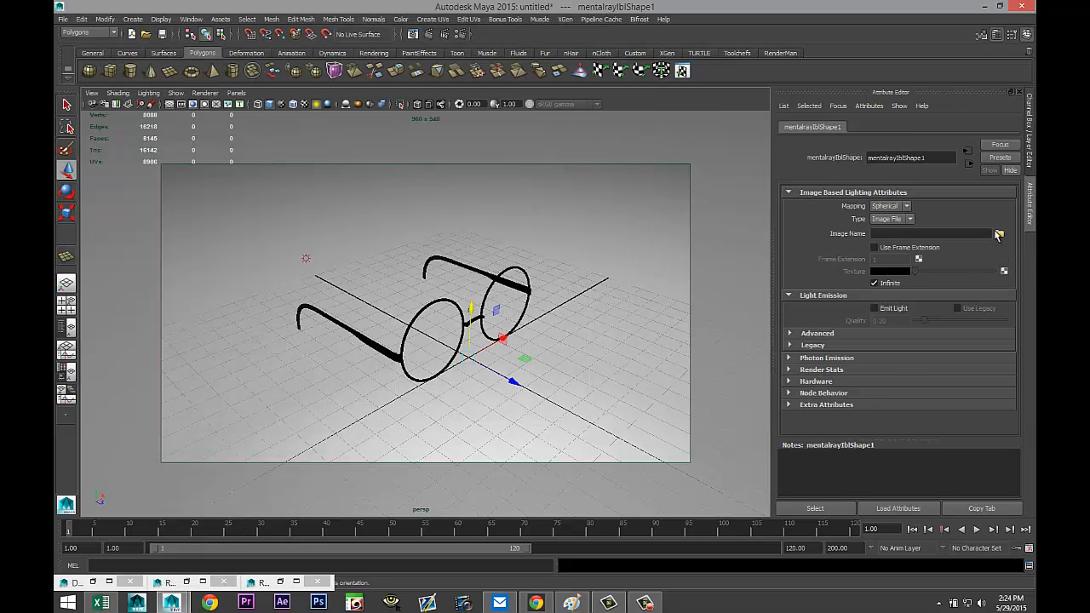
# - Try Fh_HDRI-Pack1-02.hdr as the image file for the new image based lighting
pyautogui.click(999, 234)
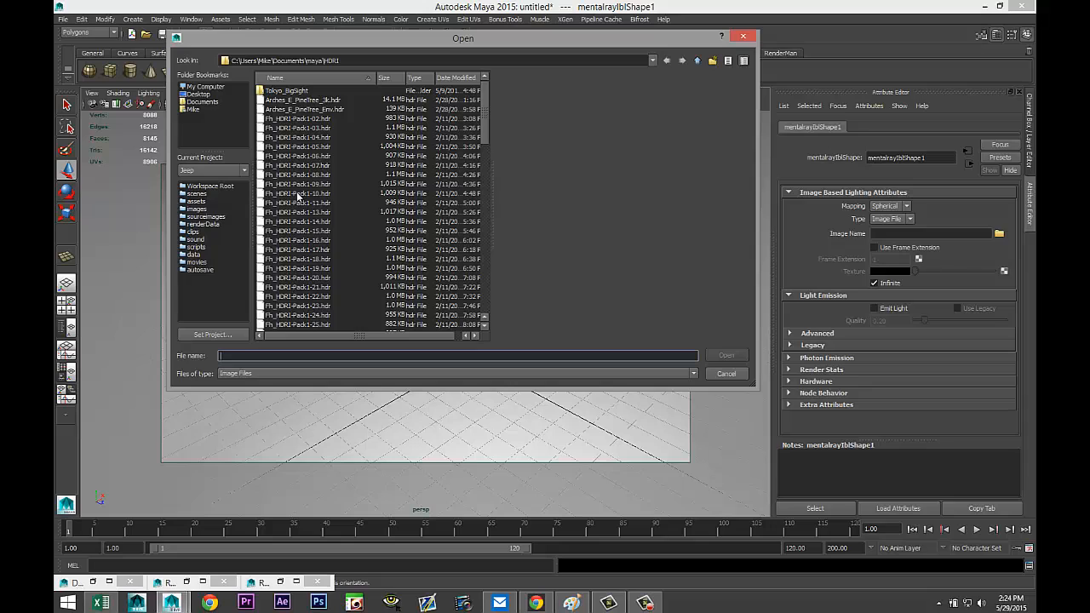
pyautogui.click(303, 118)
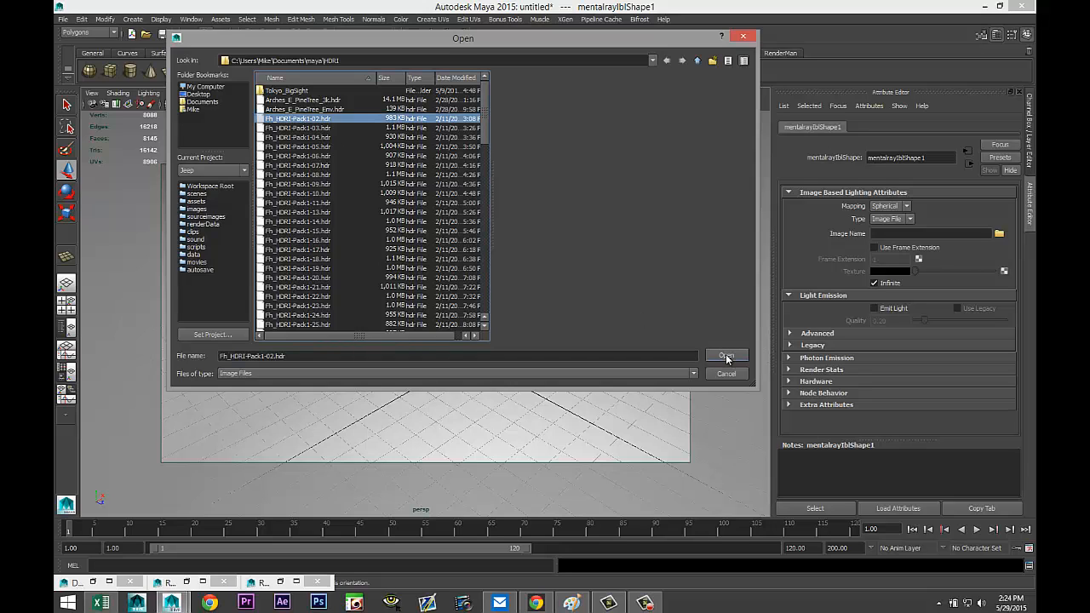
pyautogui.click(726, 357)
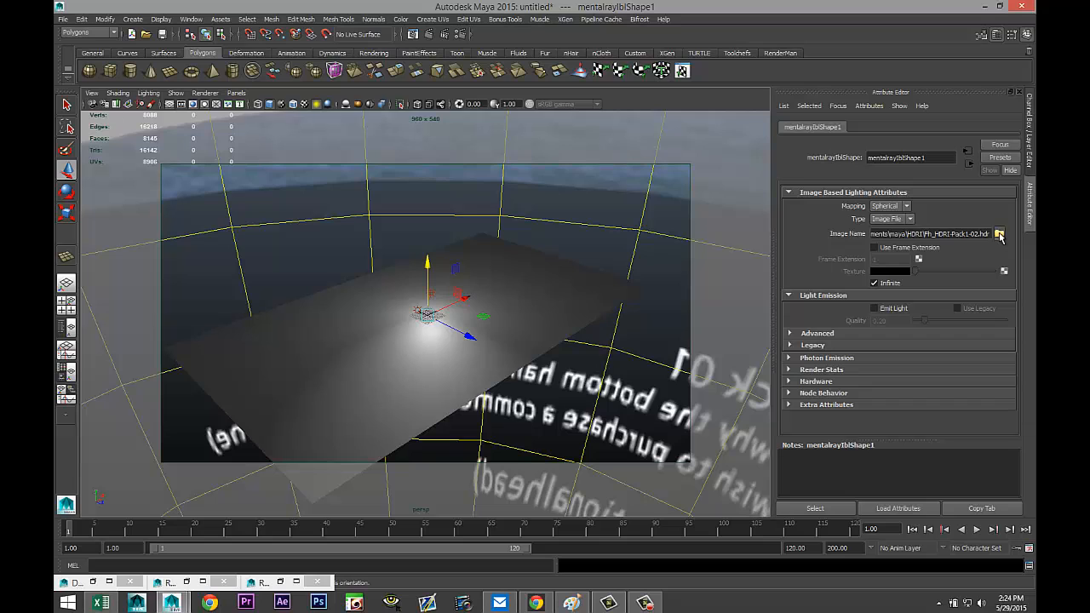
# - Load RenoSuburb01_sm.hdr from the HDRI folder as the image for the image based lighting
pyautogui.click(999, 233)
pyautogui.scroll(-5, 348, 213)
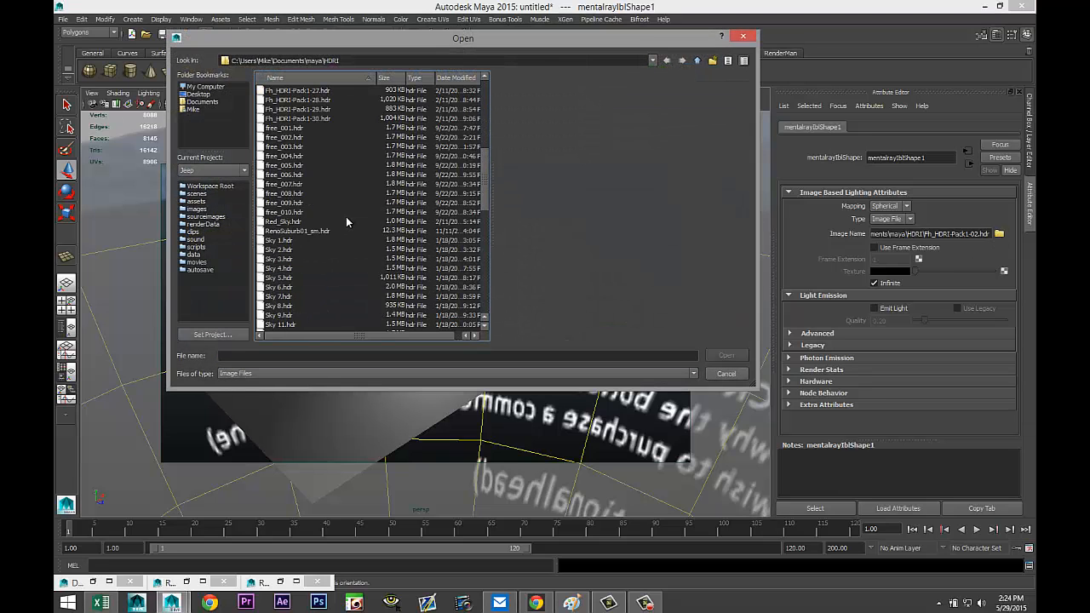
pyautogui.click(313, 174)
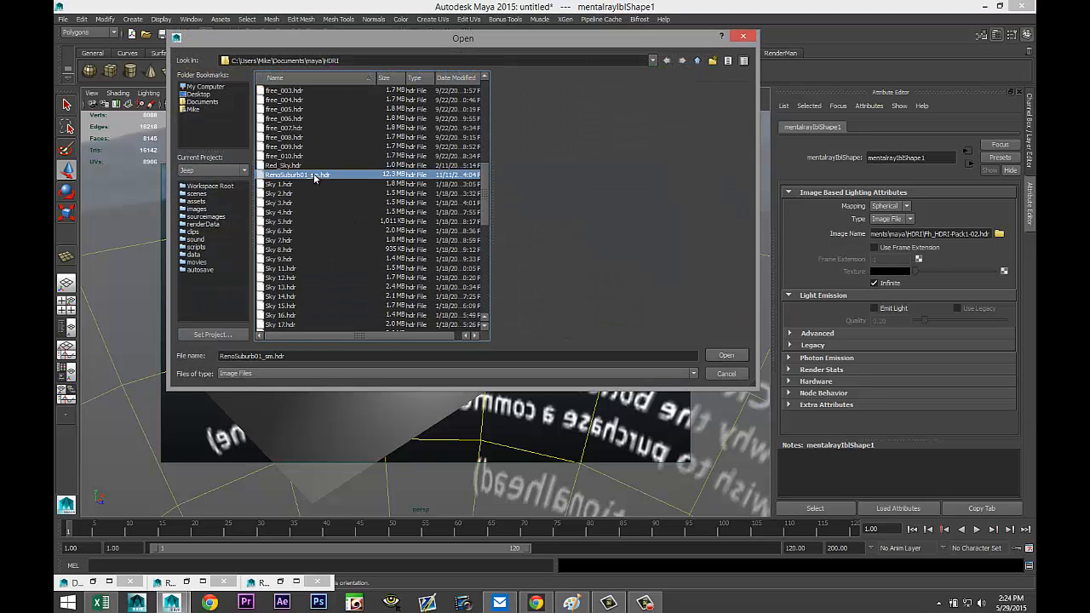
pyautogui.click(724, 356)
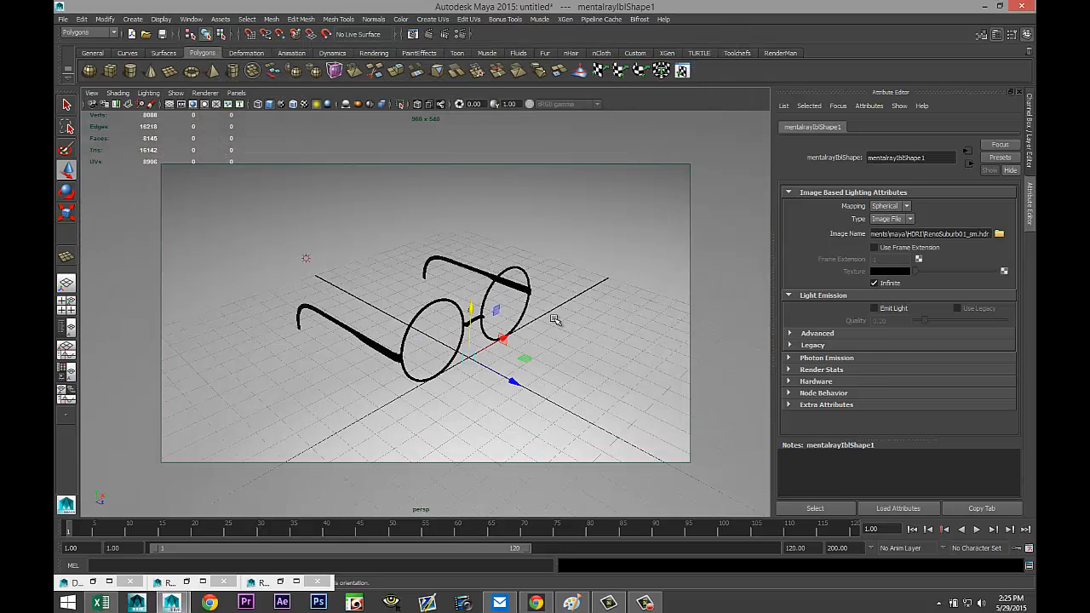
# - Render the current frame close to the glasses in mental ray and close the render after judging it
pyautogui.scroll(4, 554, 316)
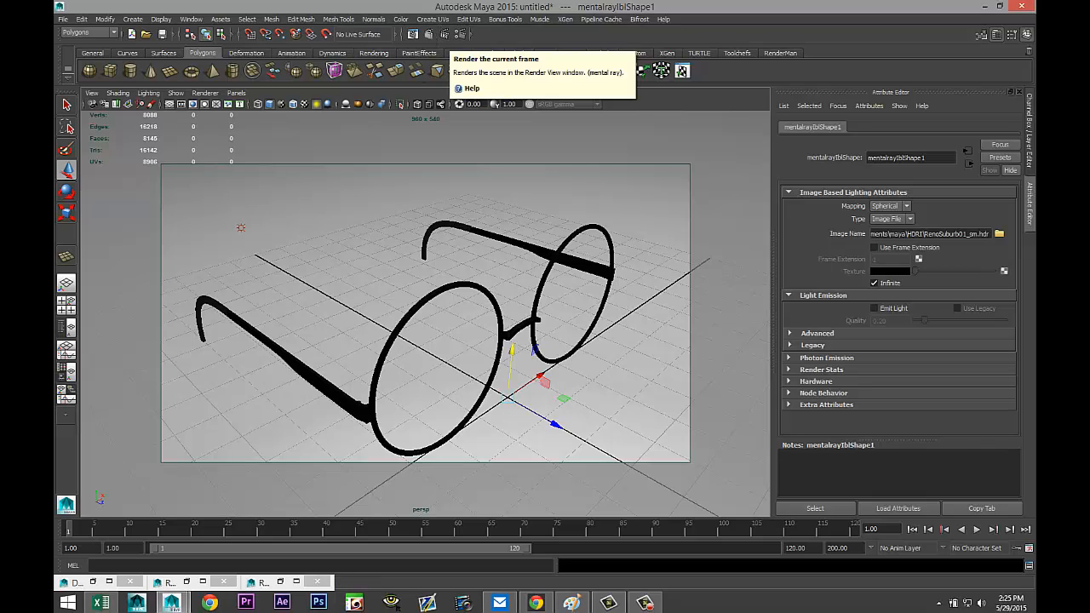
pyautogui.click(428, 34)
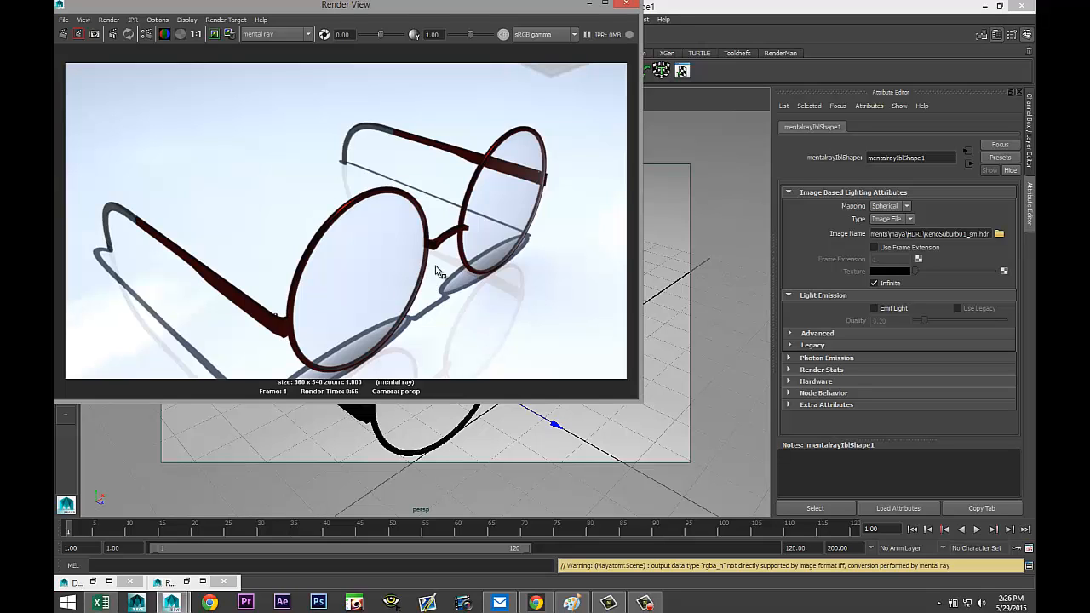
pyautogui.click(627, 7)
# - Duplicate all parts of the glasses together with the ambient light and move the copy sideways, clear of the original pair
pyautogui.keyDown('alt'); pyautogui.moveTo(511, 418); pyautogui.dragTo(448, 232, button='right'); pyautogui.keyUp('alt')
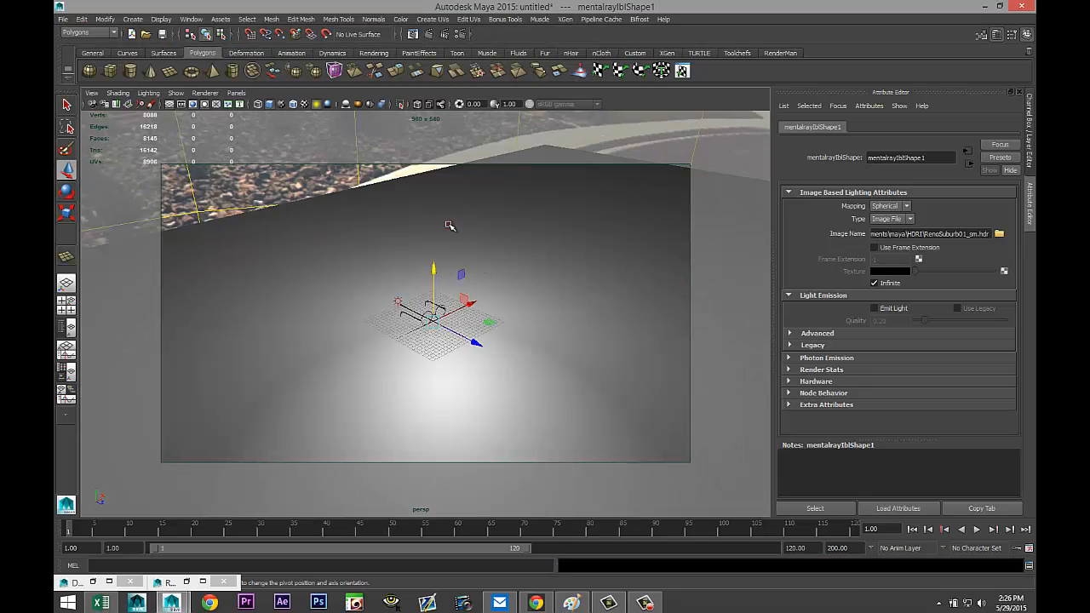
pyautogui.click(452, 228)
pyautogui.moveTo(499, 245); pyautogui.dragTo(557, 290)
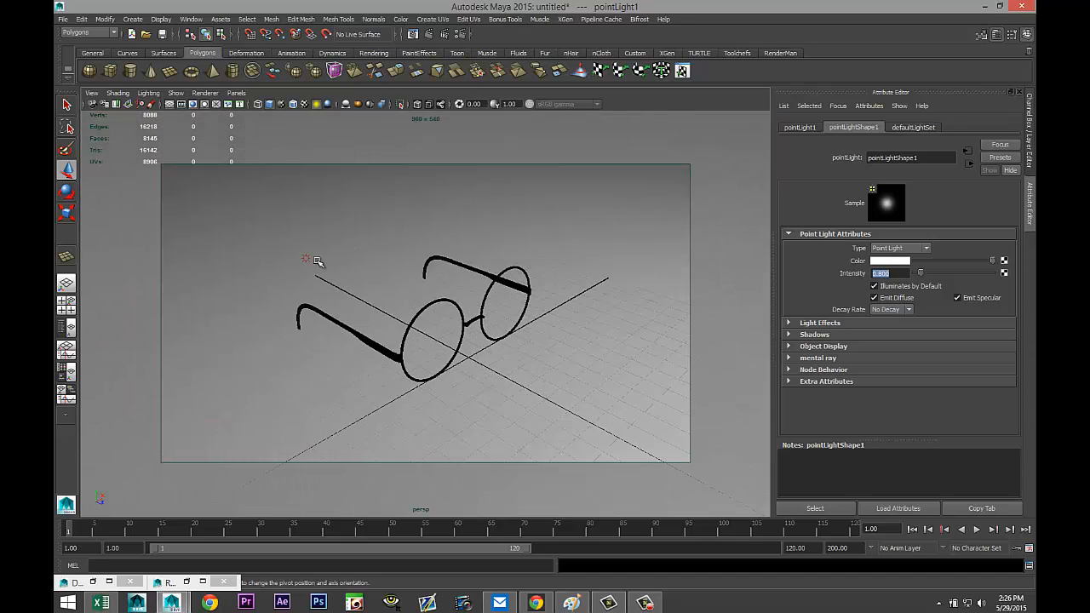
pyautogui.moveTo(235, 214); pyautogui.dragTo(446, 264)
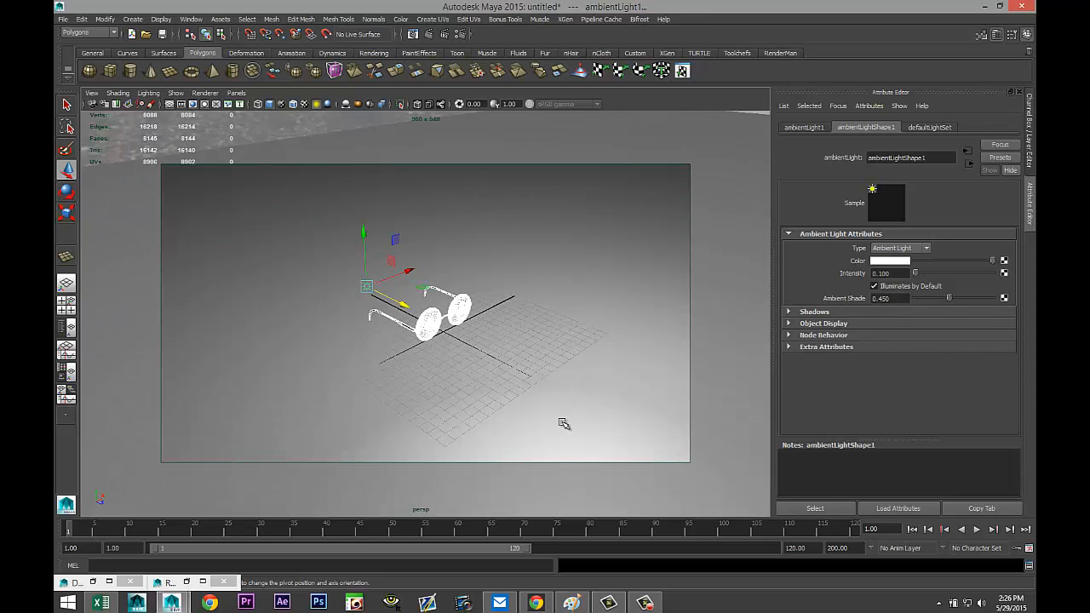
pyautogui.scroll(-5, 577, 369)
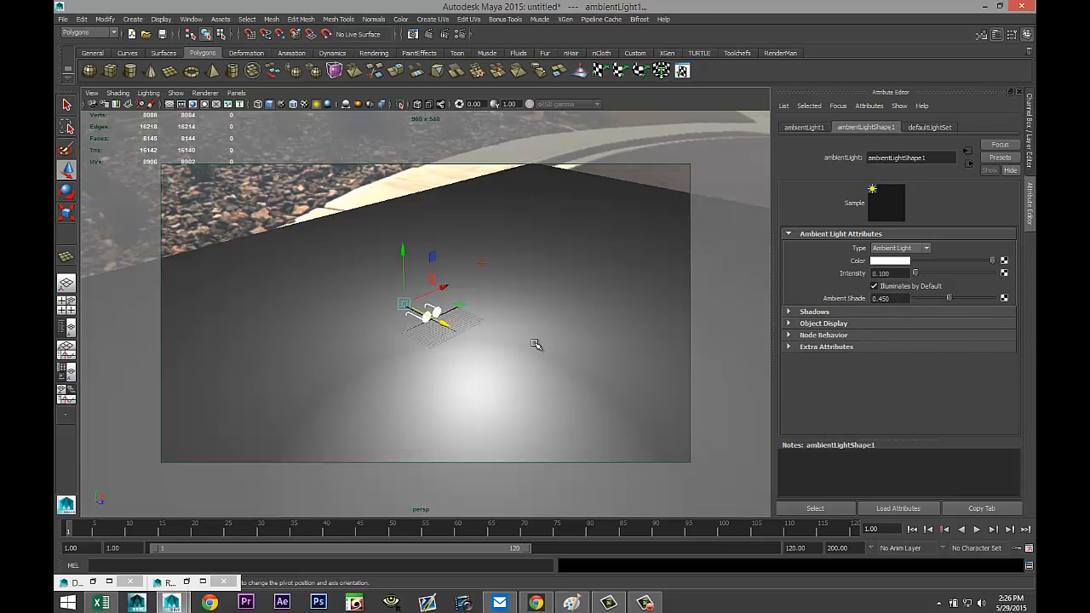
pyautogui.scroll(3, 535, 343)
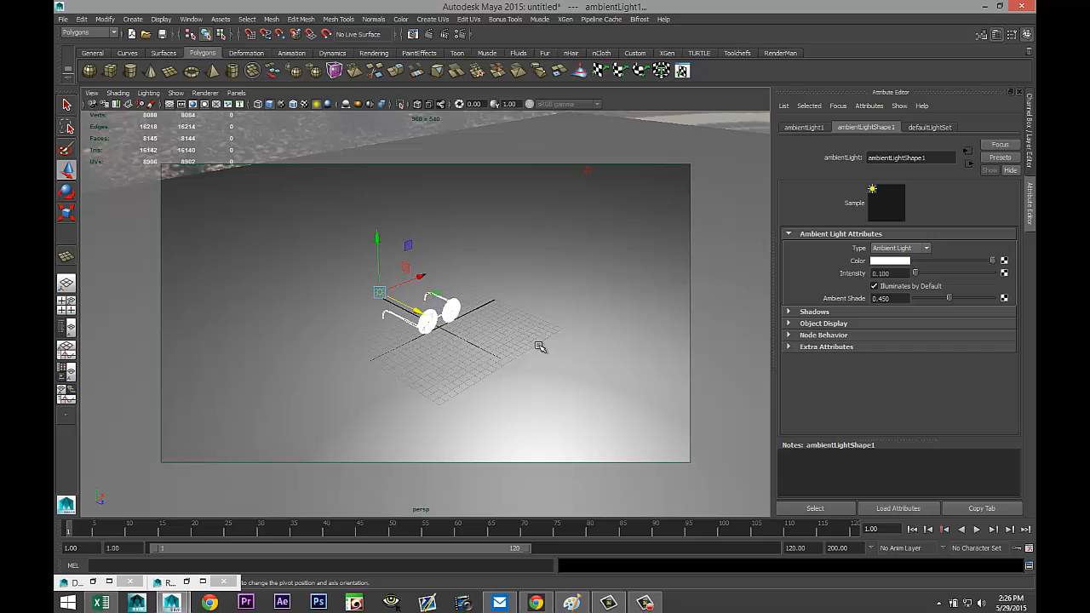
pyautogui.scroll(-5, 545, 334)
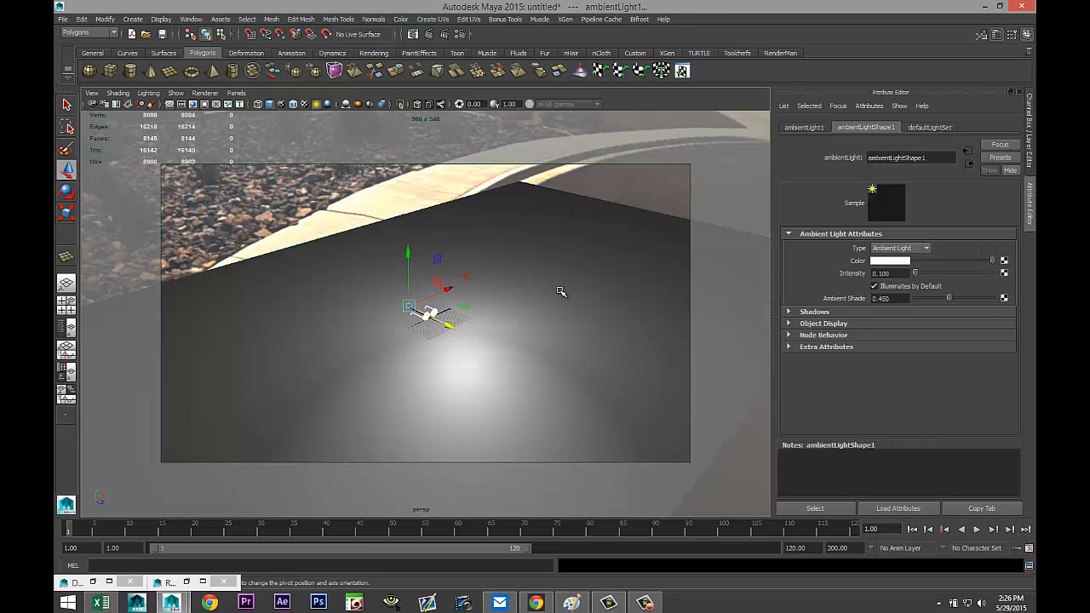
pyautogui.scroll(5, 520, 368)
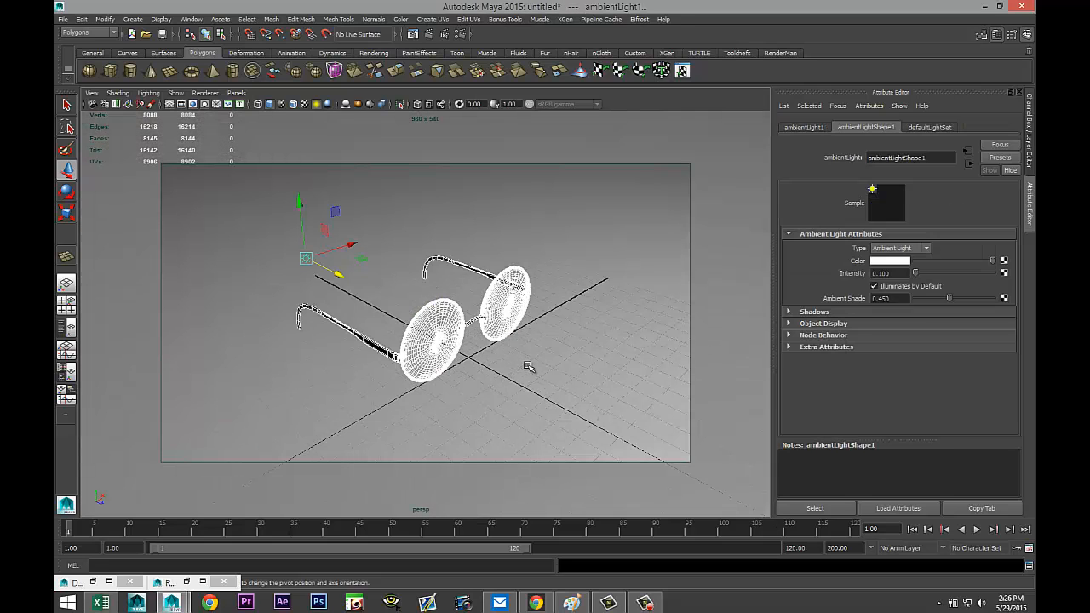
pyautogui.hotkey('ctrl', 'd')
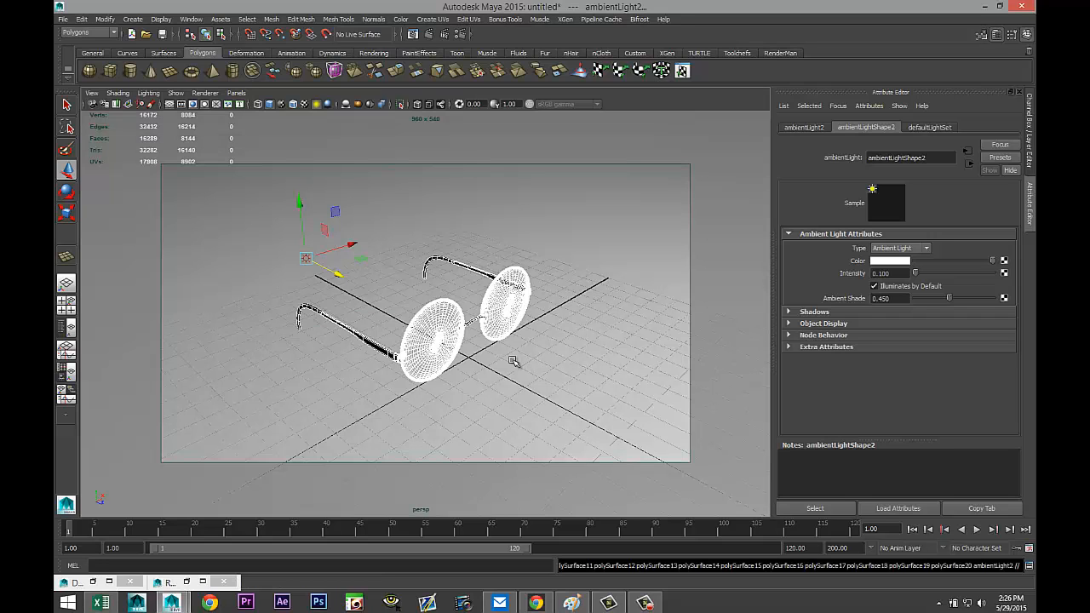
pyautogui.moveTo(338, 278); pyautogui.dragTo(204, 319)
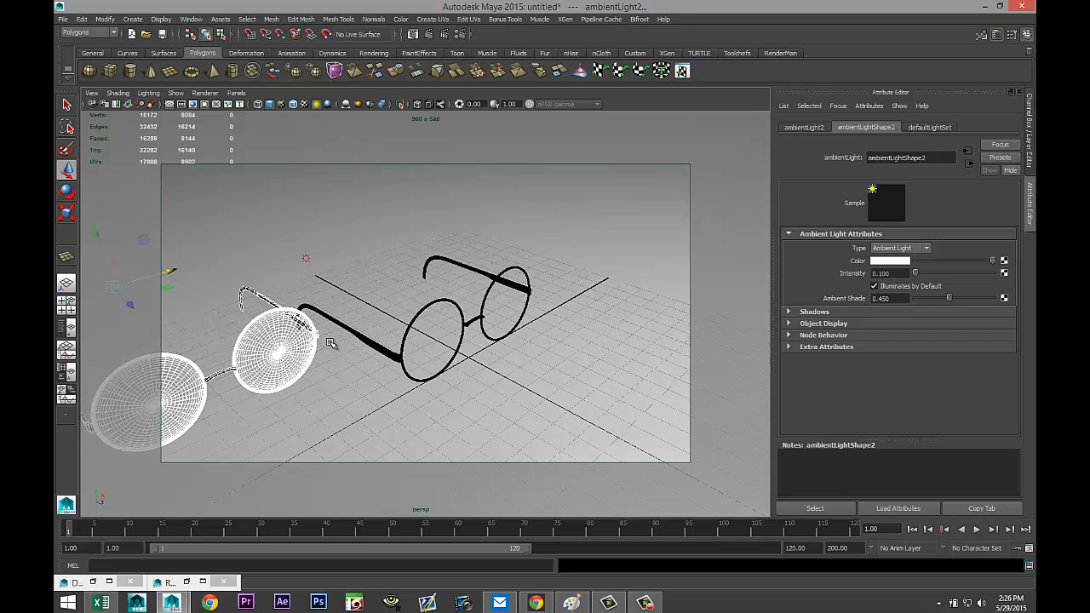
# - Duplicate the copied glasses again with the same offset to add a third pair in the row
pyautogui.keyDown('alt'); pyautogui.moveTo(331, 342); pyautogui.dragTo(542, 304, button='middle'); pyautogui.keyUp('alt')
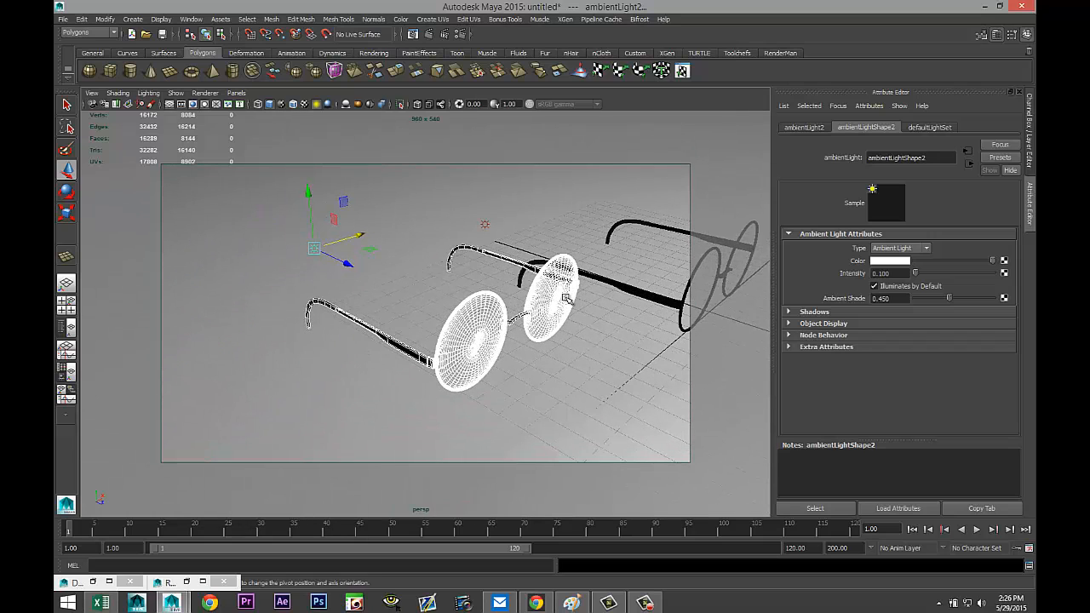
pyautogui.hotkey('shift', 'd')
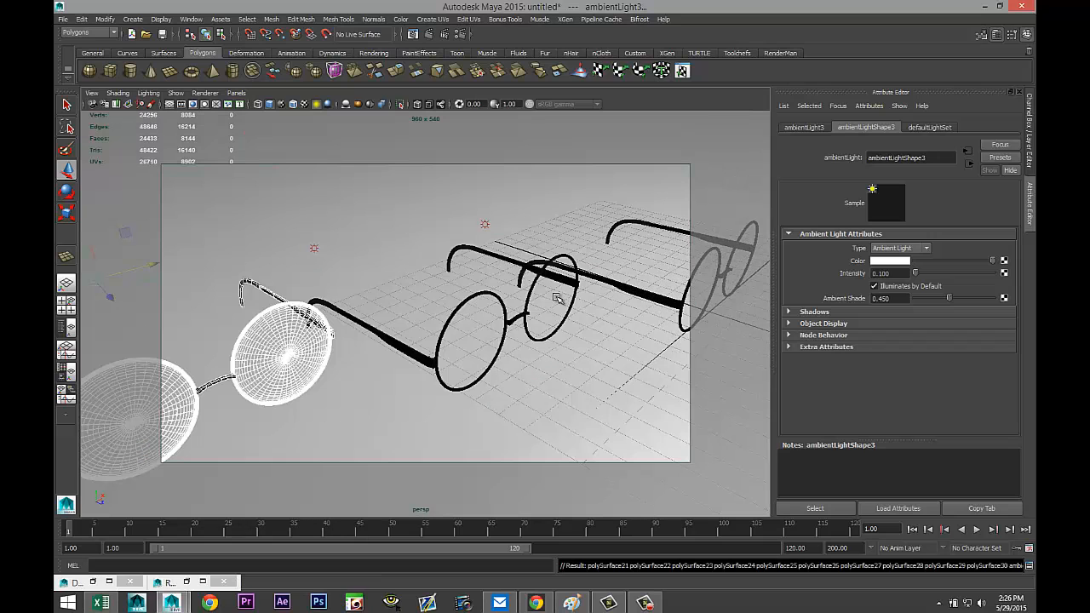
pyautogui.scroll(-5, 508, 317)
pyautogui.scroll(2, 508, 318)
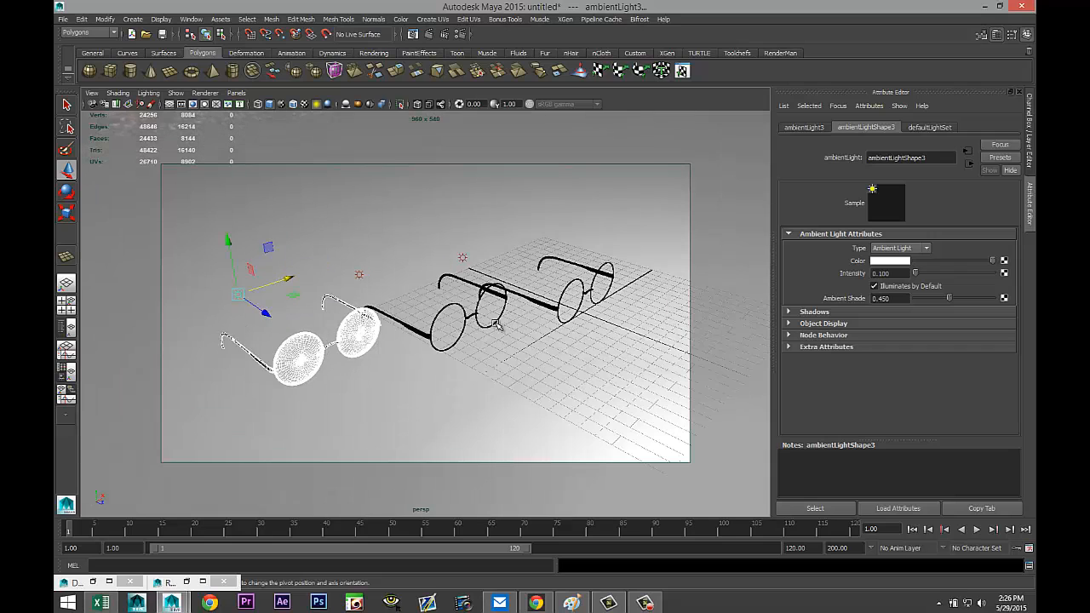
pyautogui.click(507, 390)
# - Assign a new mia_material_x to both lenses of the middle pair of glasses
pyautogui.scroll(4, 504, 393)
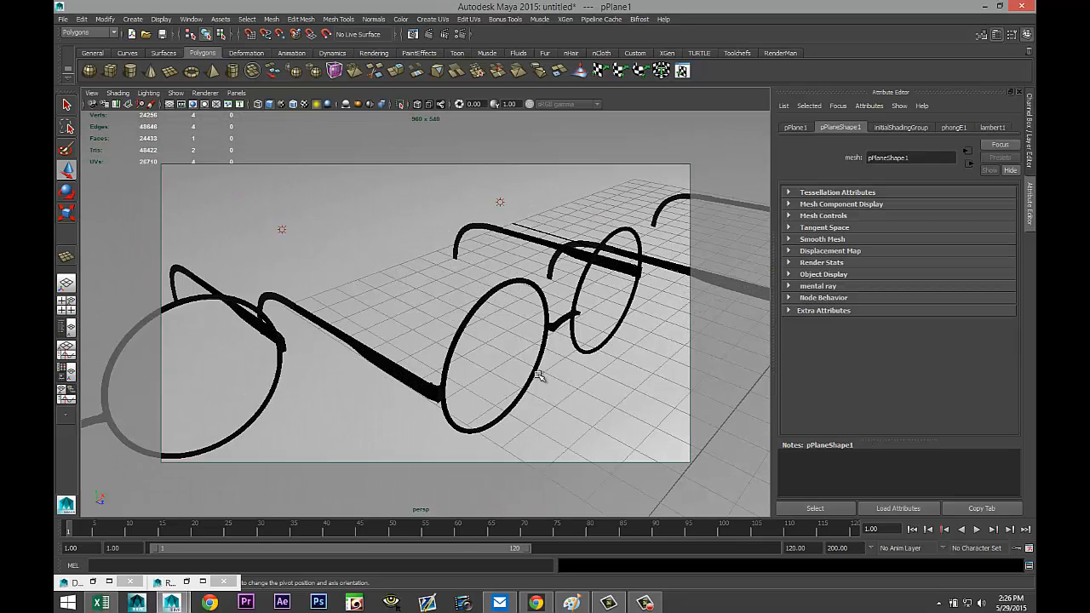
pyautogui.keyDown('alt'); pyautogui.moveTo(538, 373); pyautogui.dragTo(344, 341); pyautogui.keyUp('alt')
pyautogui.click(346, 348)
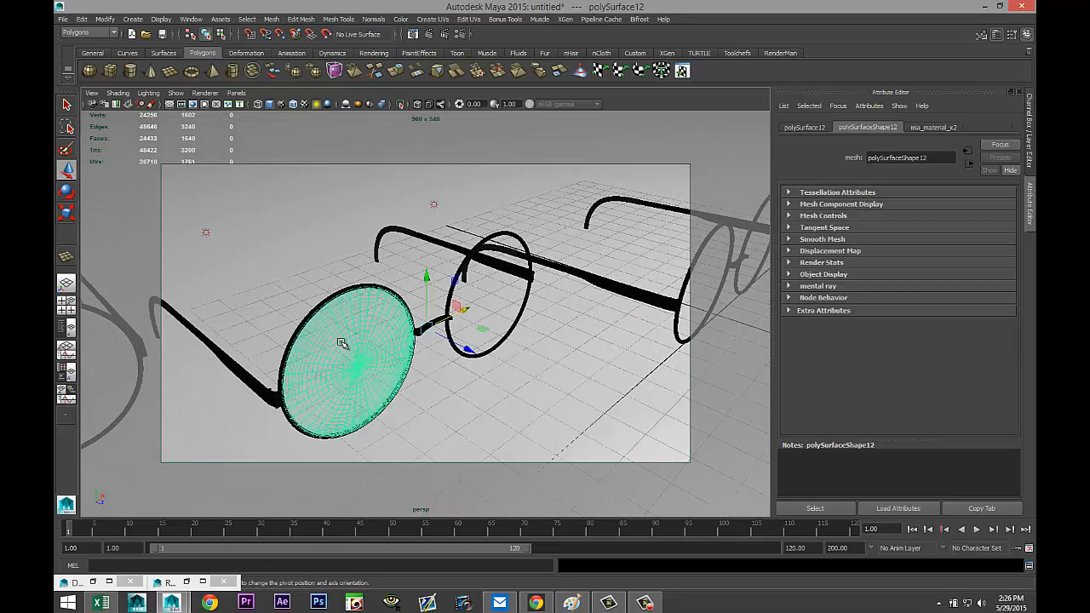
pyautogui.click(491, 289)
pyautogui.rightClick(489, 287)
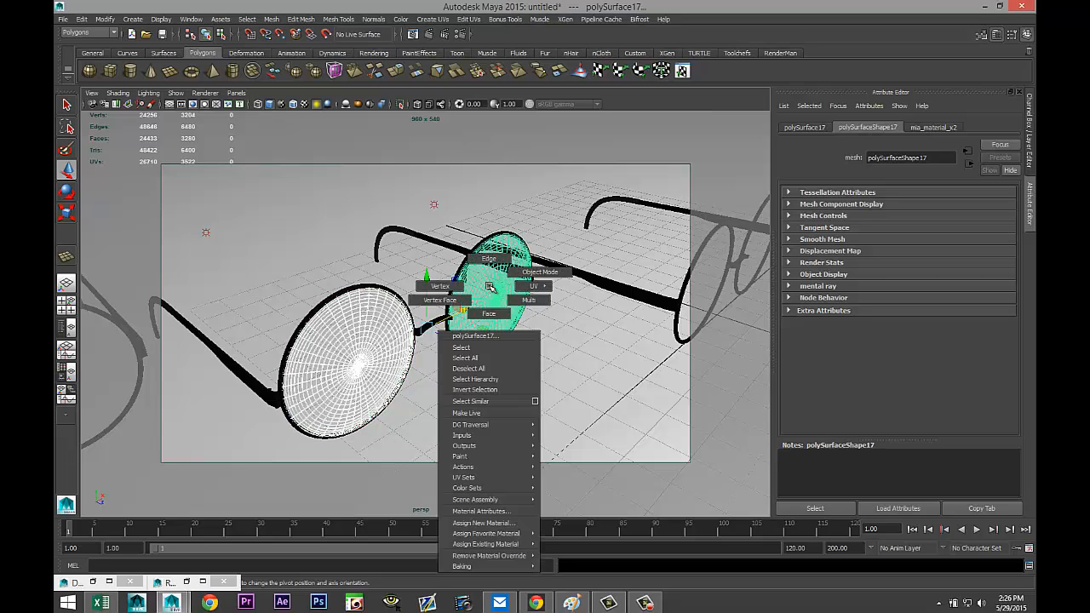
pyautogui.click(498, 523)
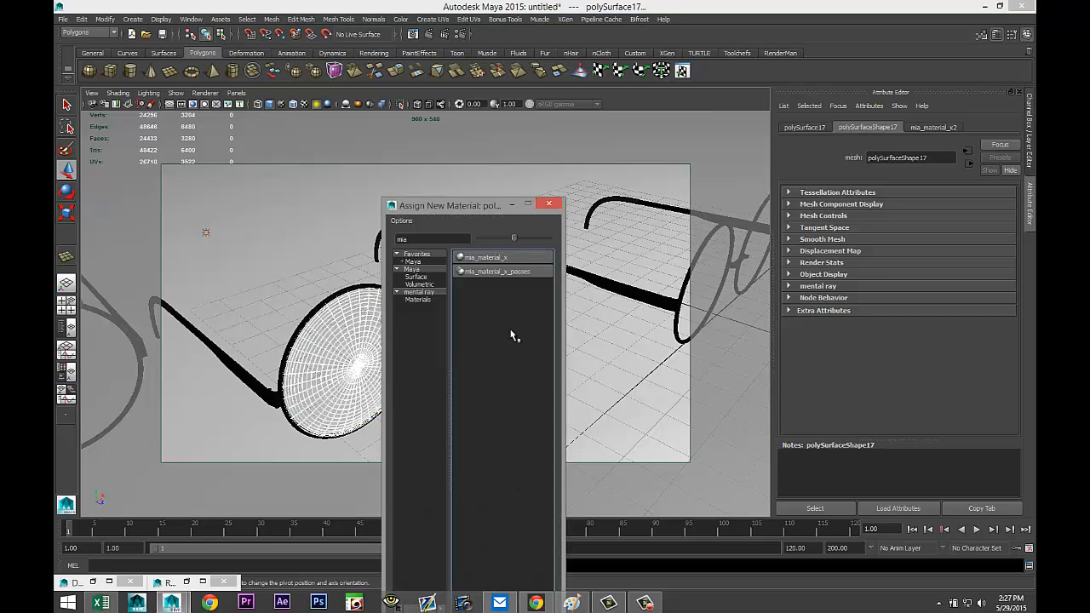
pyautogui.click(490, 260)
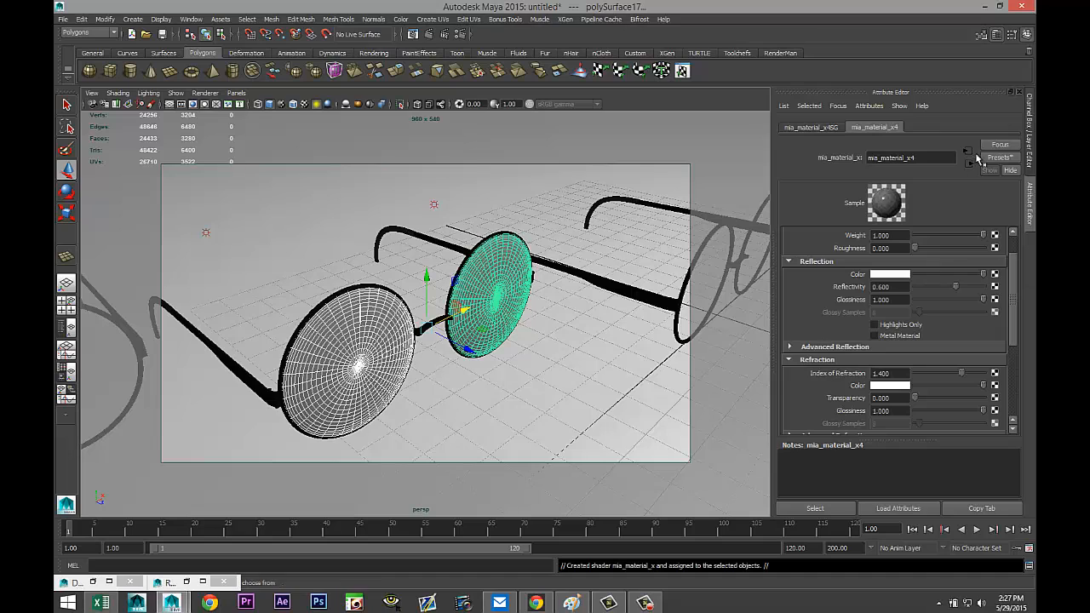
# - Replace the middle pair's new lens material settings with the Chrome preset
pyautogui.click(998, 159)
pyautogui.moveTo(975, 181)
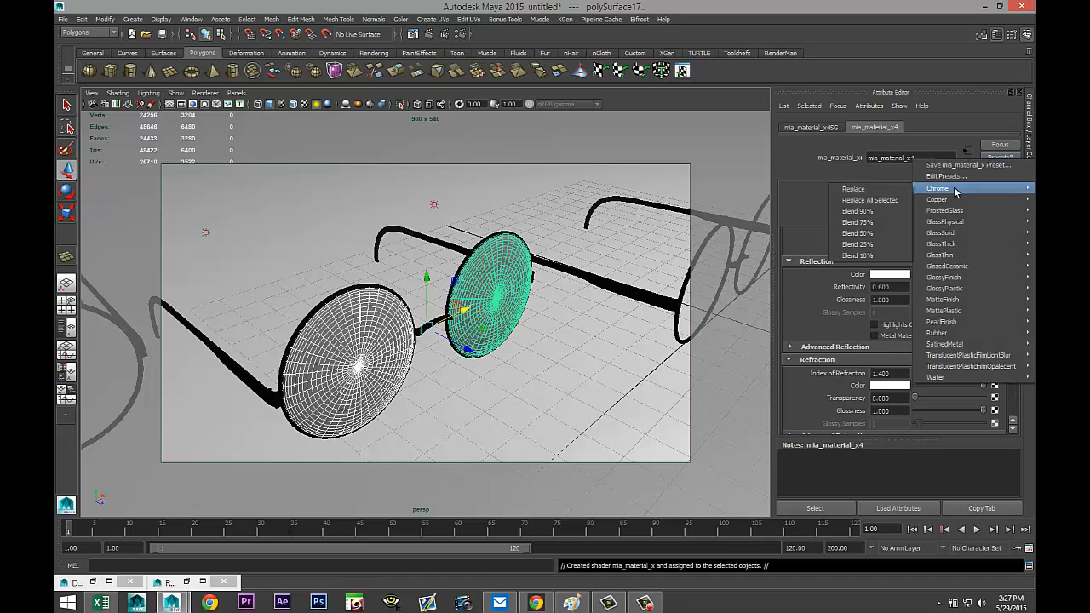
pyautogui.click(882, 186)
# - Select both lenses of the third, nearest pair of glasses and open their current lens material's attributes
pyautogui.scroll(-4, 511, 366)
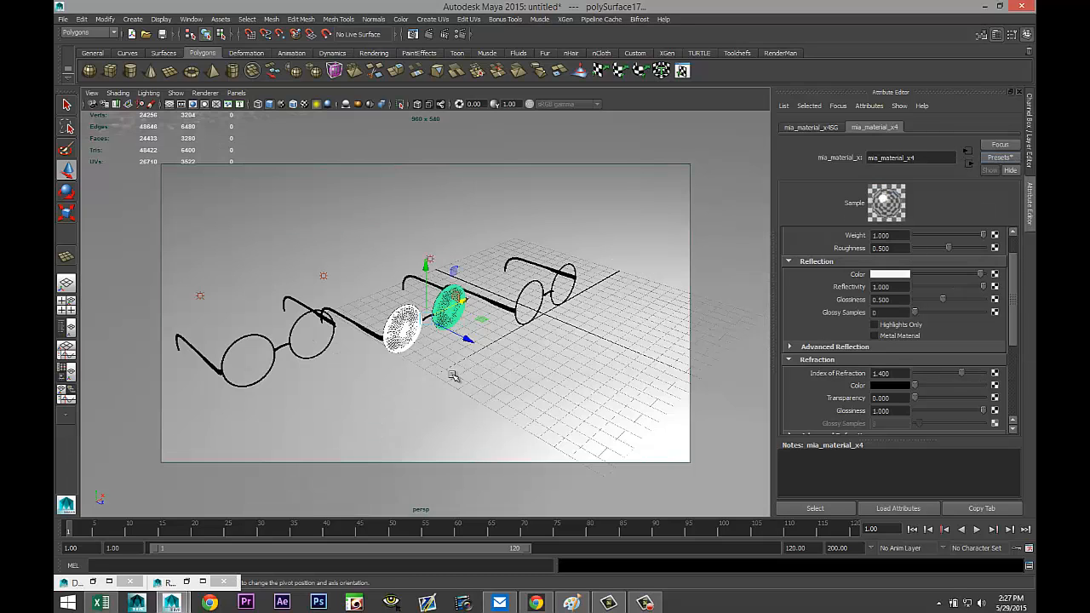
pyautogui.keyDown('alt'); pyautogui.moveTo(292, 386); pyautogui.dragTo(386, 371); pyautogui.keyUp('alt')
pyautogui.click(375, 343)
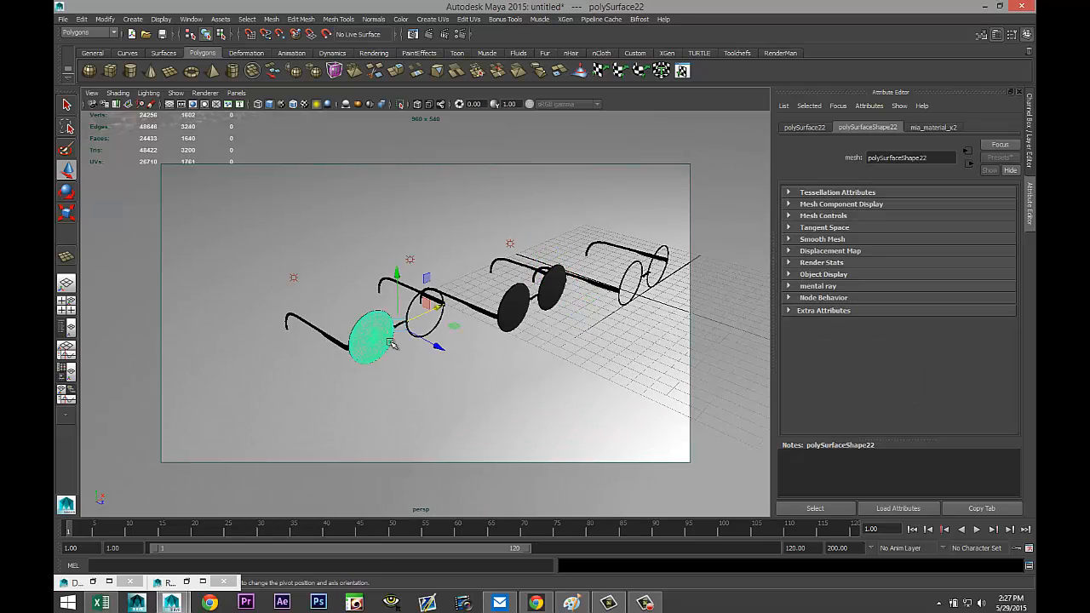
pyautogui.click(430, 325)
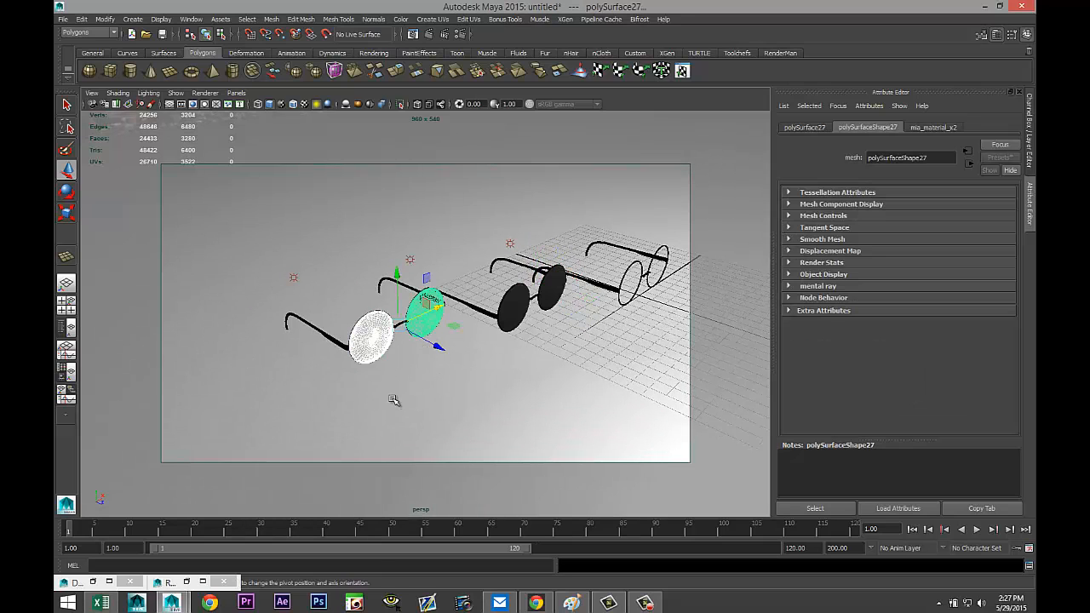
pyautogui.press('f')
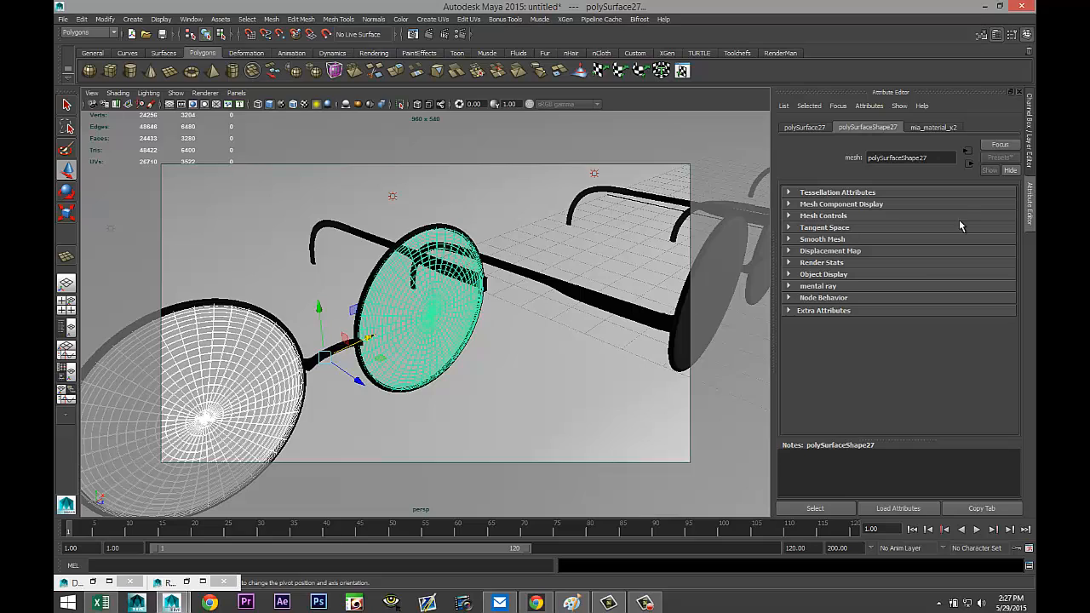
pyautogui.click(944, 128)
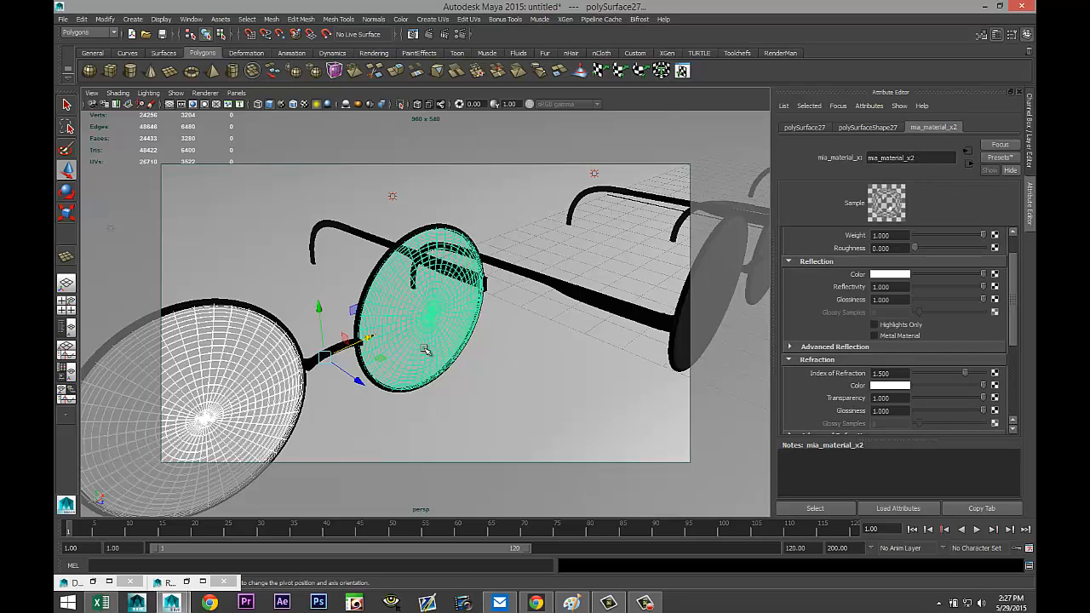
pyautogui.scroll(-4, 426, 363)
pyautogui.scroll(-3, 426, 363)
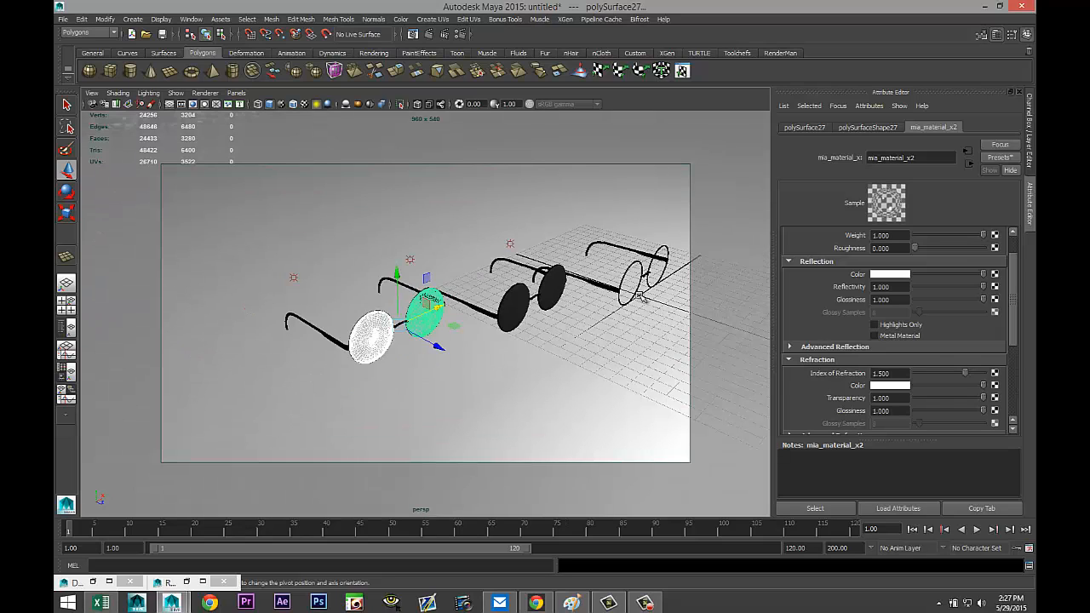
pyautogui.scroll(4, 379, 343)
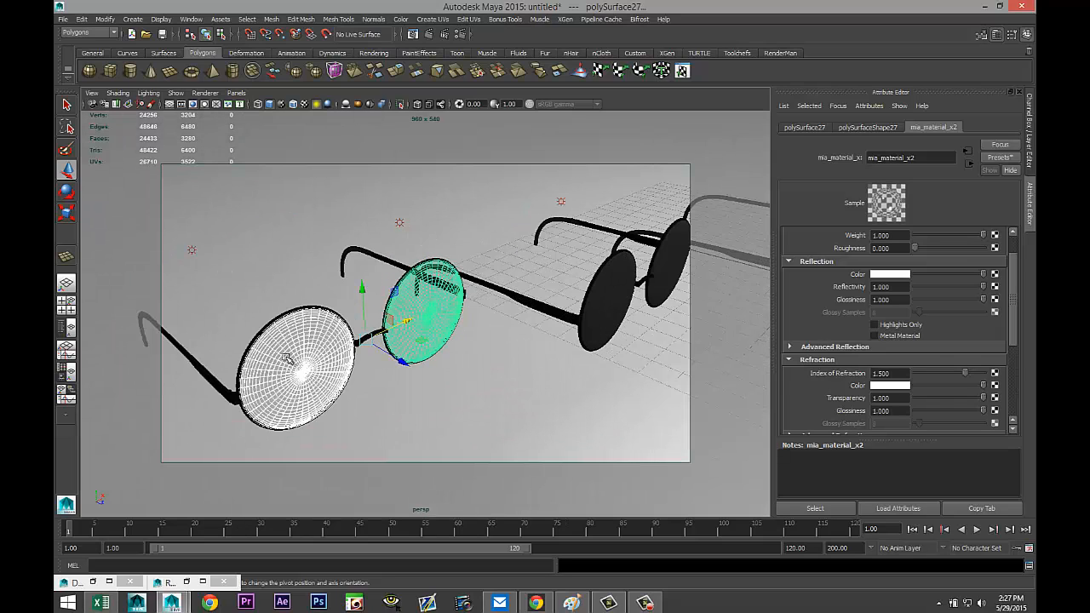
# - Assign a new mia_material_x with the GlassThick preset to the third pair's lenses and darken its reflection color to grey
pyautogui.moveTo(311, 350); pyautogui.dragTo(324, 555, button='right')
pyautogui.click(510, 257)
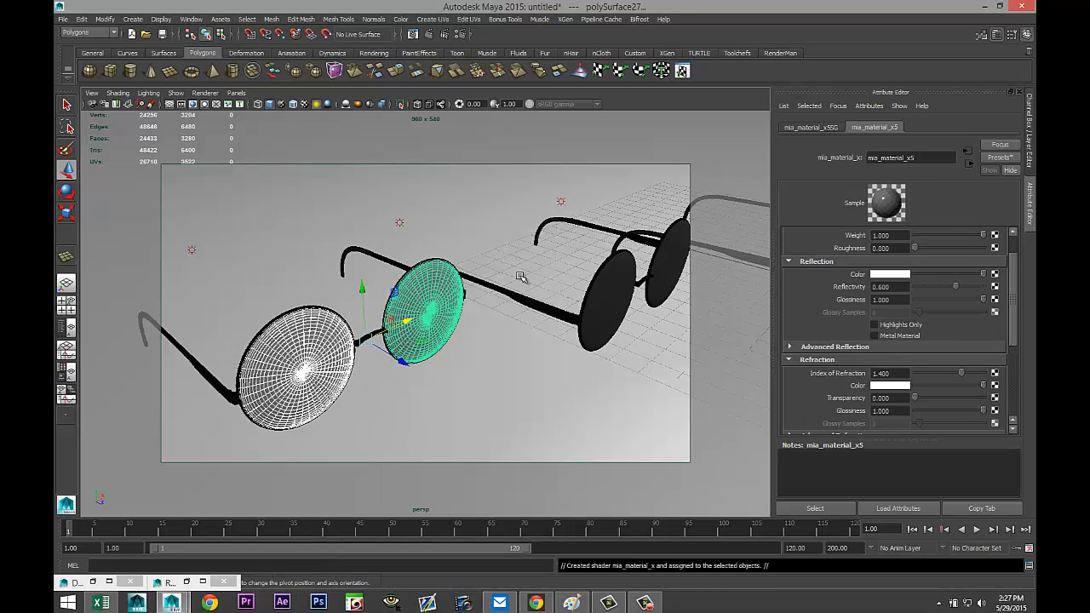
pyautogui.click(999, 159)
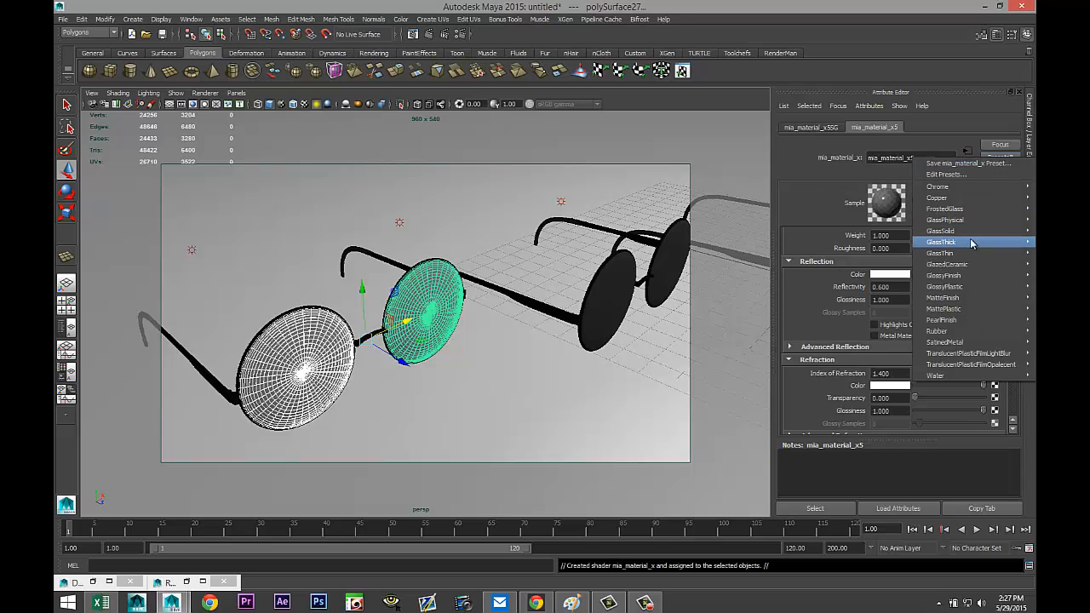
pyautogui.moveTo(953, 252)
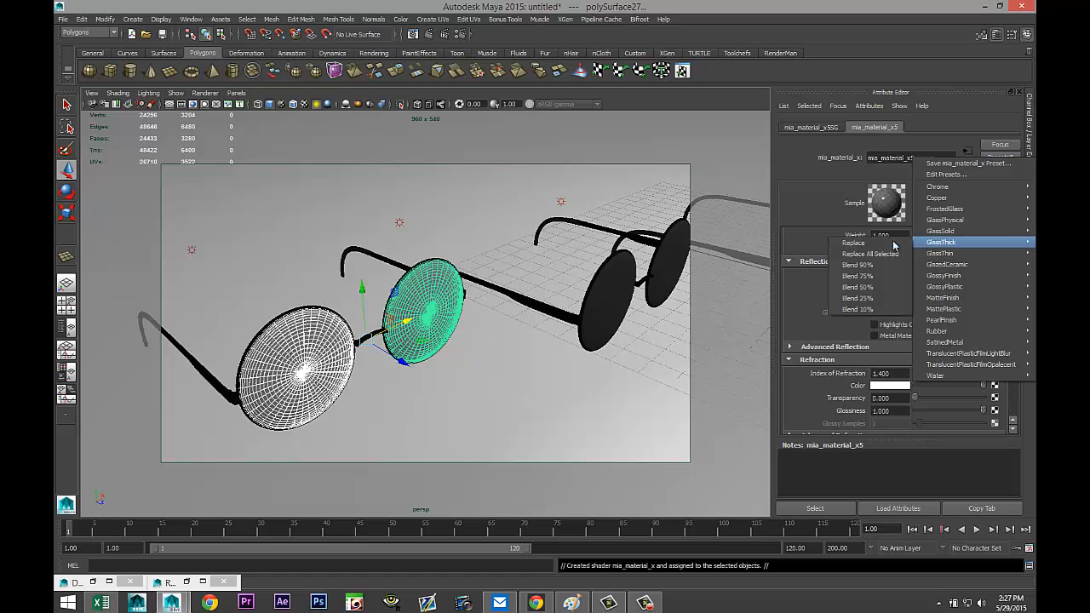
pyautogui.click(856, 243)
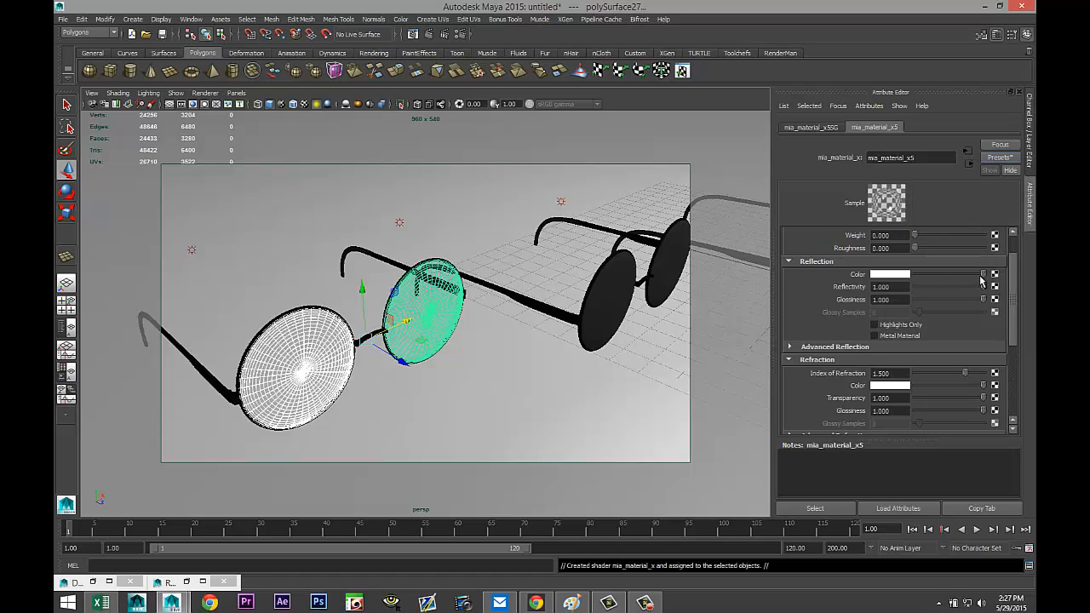
pyautogui.moveTo(983, 274); pyautogui.dragTo(941, 280)
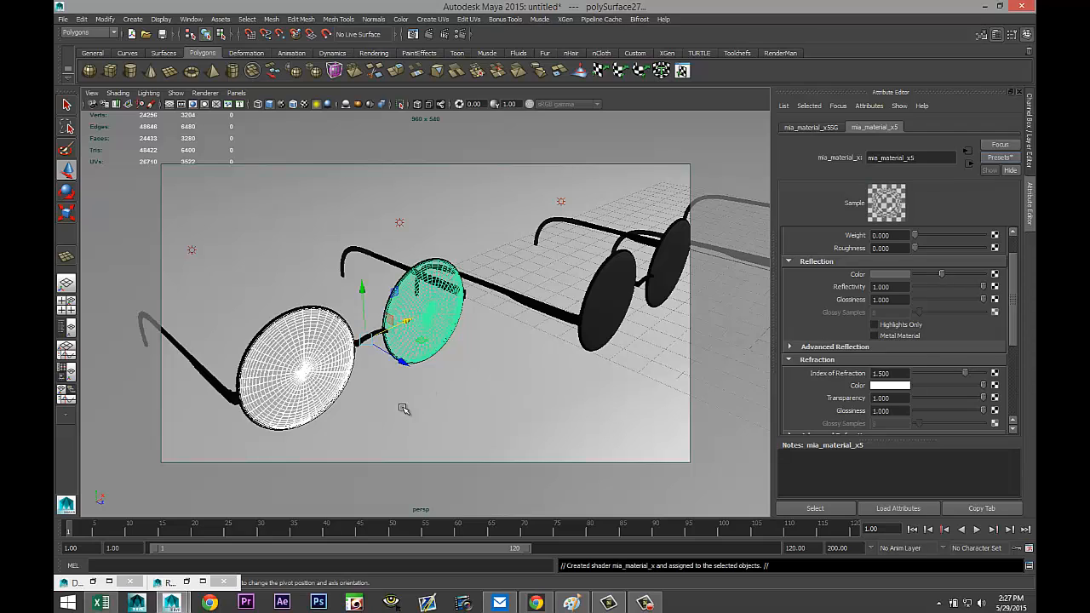
# - Assign a new Blinn material to both lenses of the third pair of glasses
pyautogui.moveTo(294, 345); pyautogui.dragTo(310, 562, button='right')
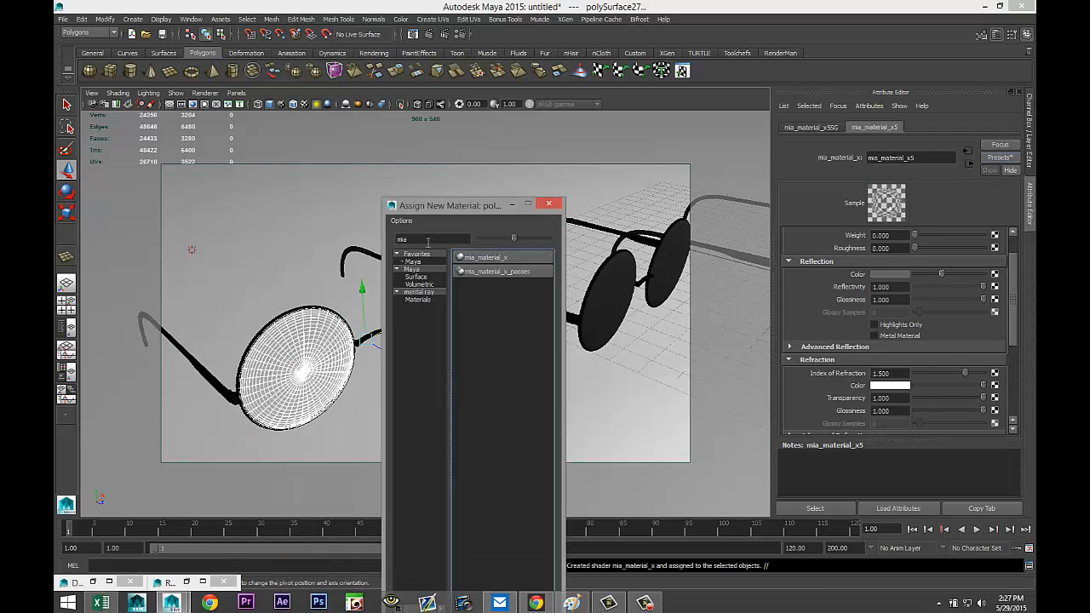
pyautogui.write('blin')
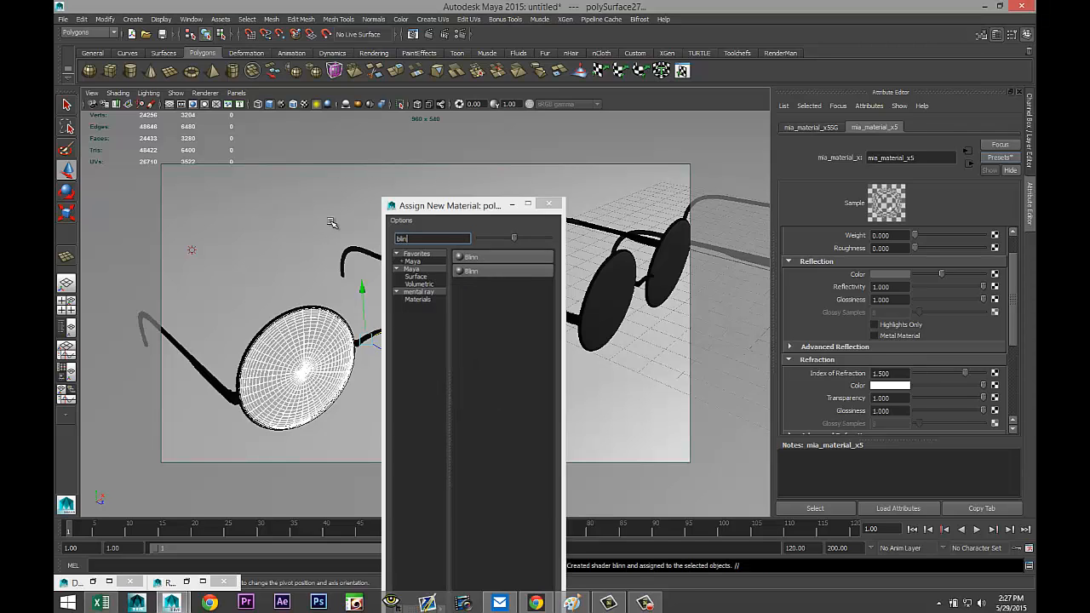
pyautogui.press('Return')
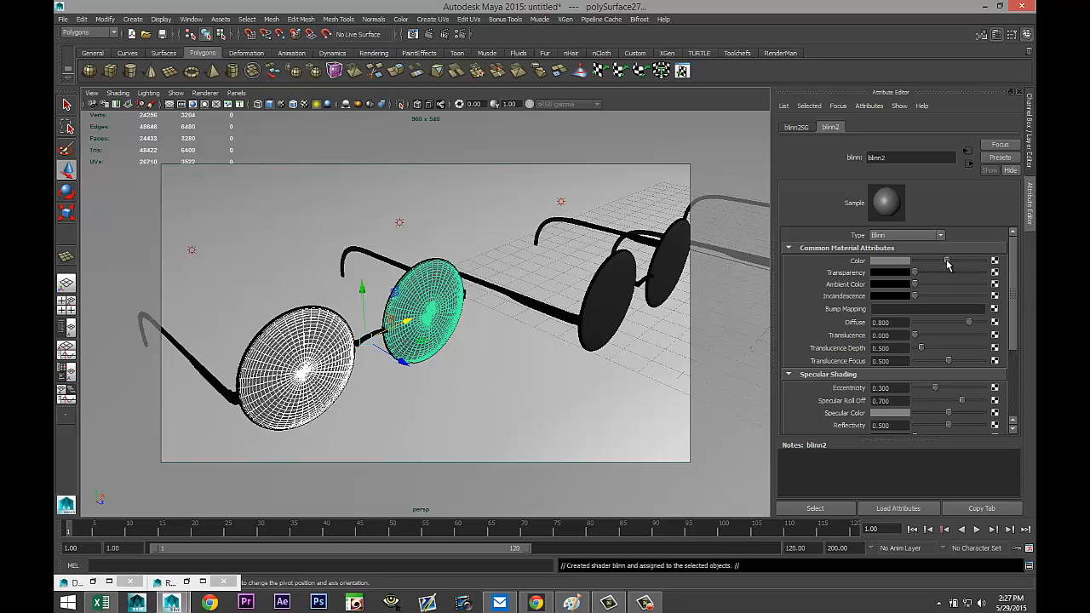
# - Set the Blinn lens material to a black color with slight transparency and a reflectivity of 0.701
pyautogui.moveTo(947, 265); pyautogui.dragTo(909, 269)
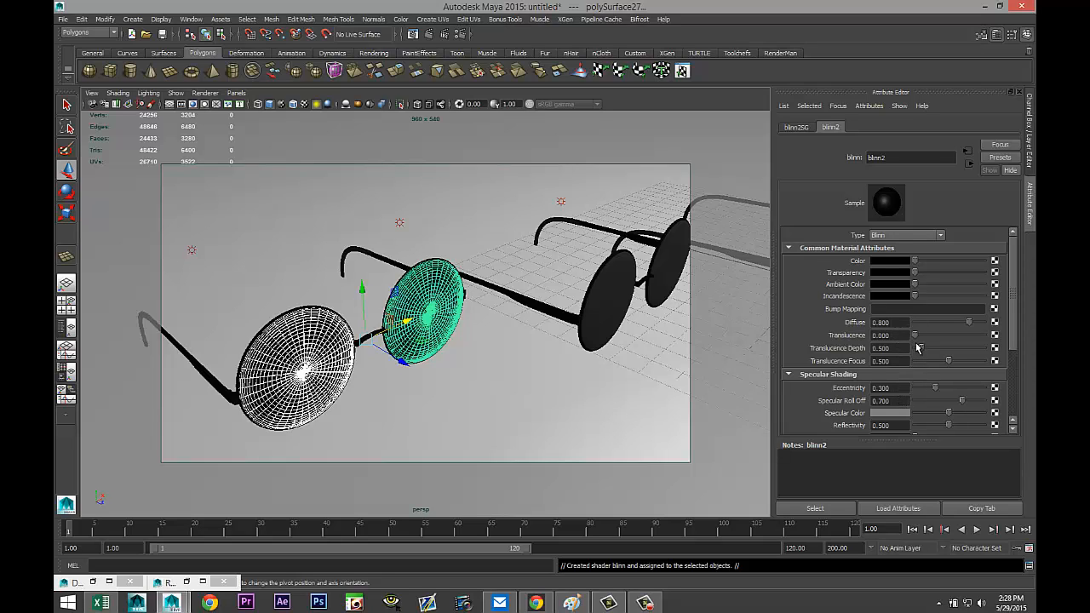
pyautogui.moveTo(914, 272); pyautogui.dragTo(932, 276)
pyautogui.moveTo(956, 427); pyautogui.dragTo(961, 428)
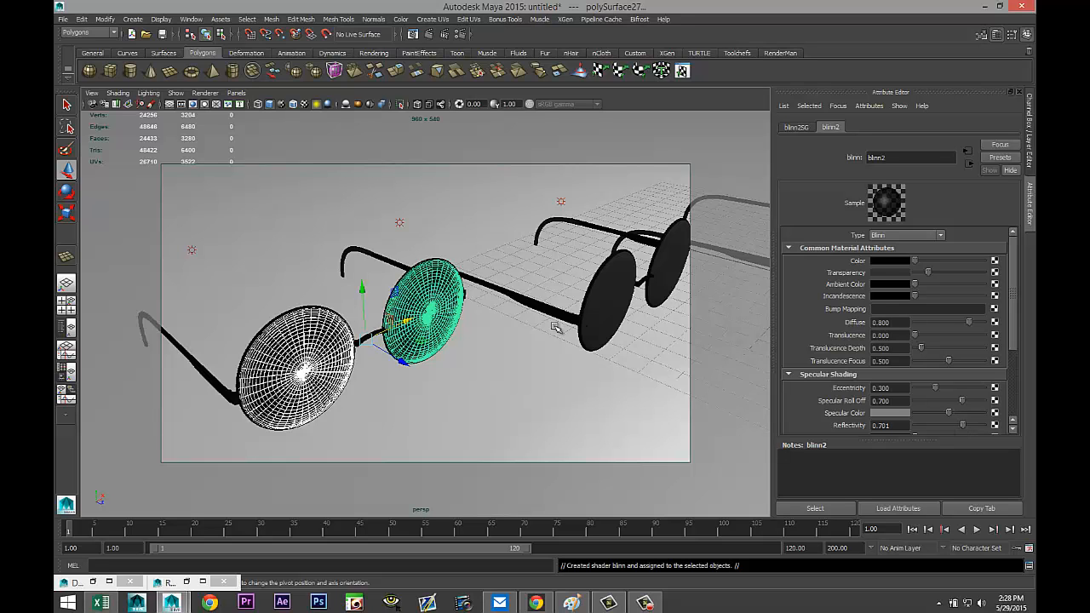
# - Frame all three pairs of glasses in a diagonal row inside the perspective camera's resolution gate
pyautogui.scroll(-3, 531, 324)
pyautogui.keyDown('alt'); pyautogui.moveTo(492, 321); pyautogui.dragTo(535, 354); pyautogui.keyUp('alt')
pyautogui.scroll(3, 559, 366)
pyautogui.scroll(2, 559, 367)
pyautogui.scroll(-2, 535, 354)
pyautogui.keyDown('alt'); pyautogui.moveTo(535, 354); pyautogui.dragTo(474, 380, button='middle'); pyautogui.keyUp('alt')
pyautogui.keyDown('alt'); pyautogui.moveTo(473, 379); pyautogui.dragTo(537, 364); pyautogui.keyUp('alt')
pyautogui.keyDown('alt'); pyautogui.moveTo(537, 365); pyautogui.dragTo(523, 377, button='middle'); pyautogui.keyUp('alt')
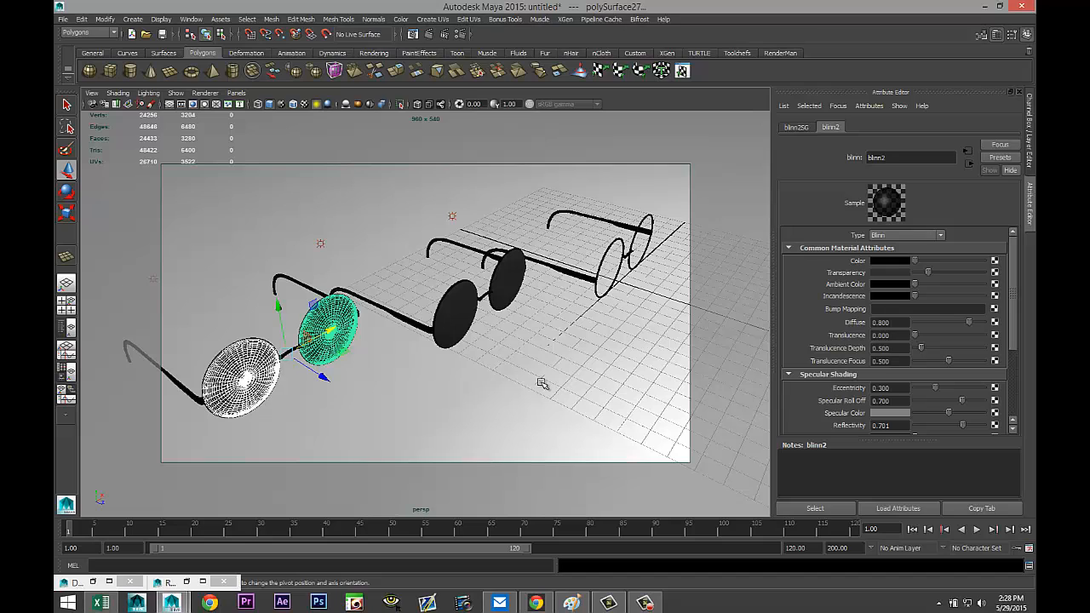
# - Set the render image size to the HD 1080 preset
pyautogui.click(460, 34)
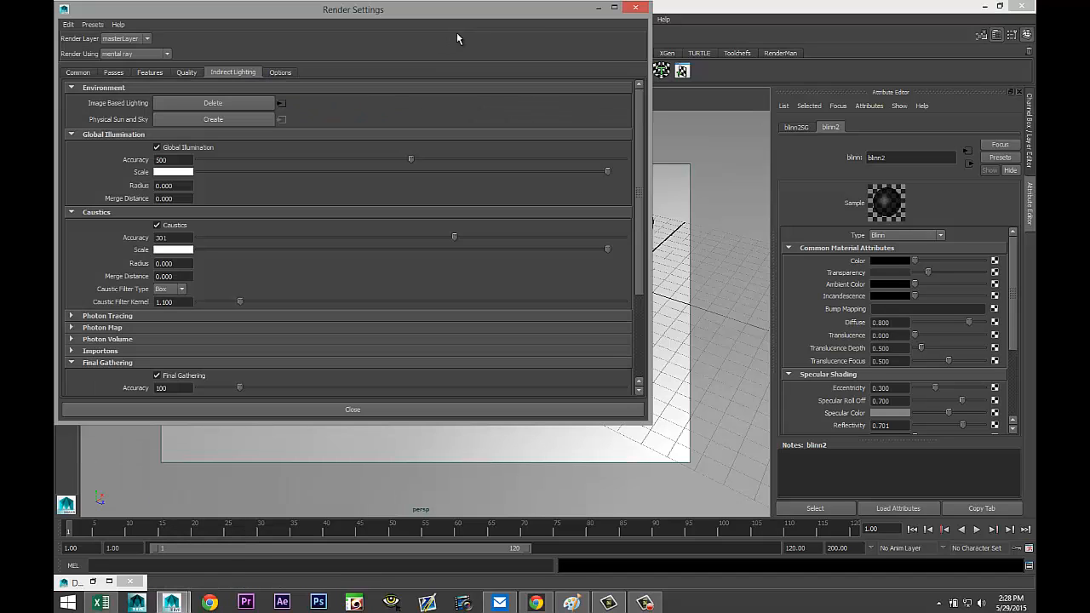
pyautogui.click(74, 73)
pyautogui.scroll(-5, 249, 281)
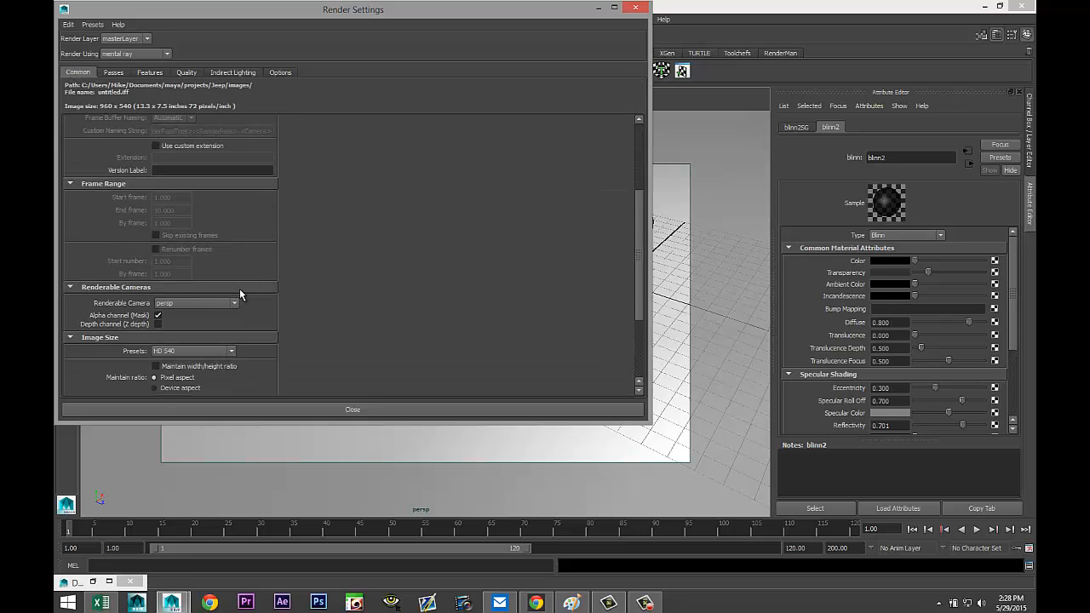
pyautogui.click(231, 351)
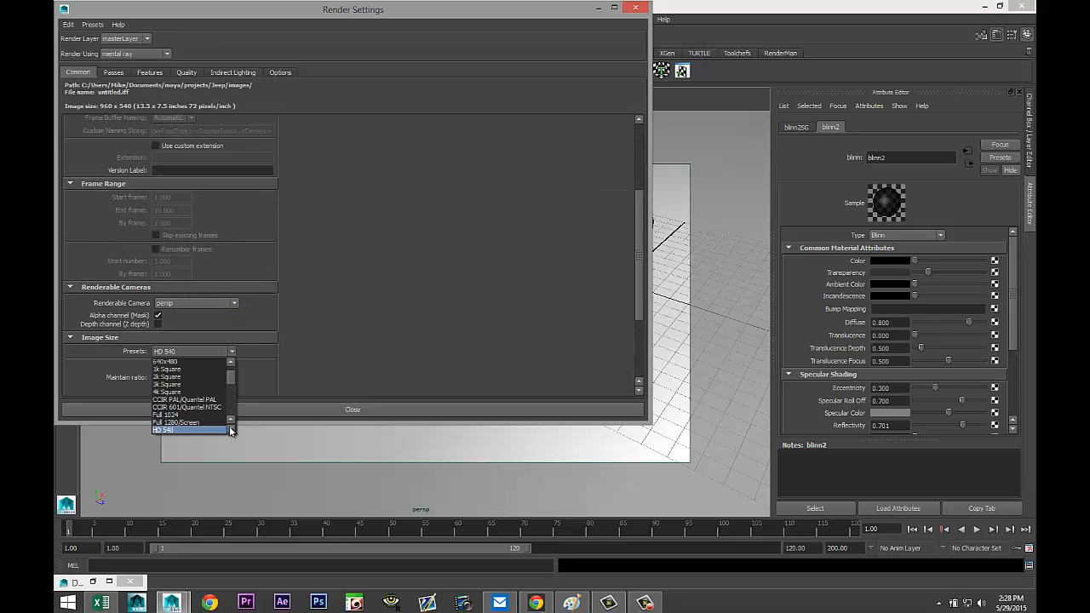
pyautogui.click(230, 431)
pyautogui.click(214, 430)
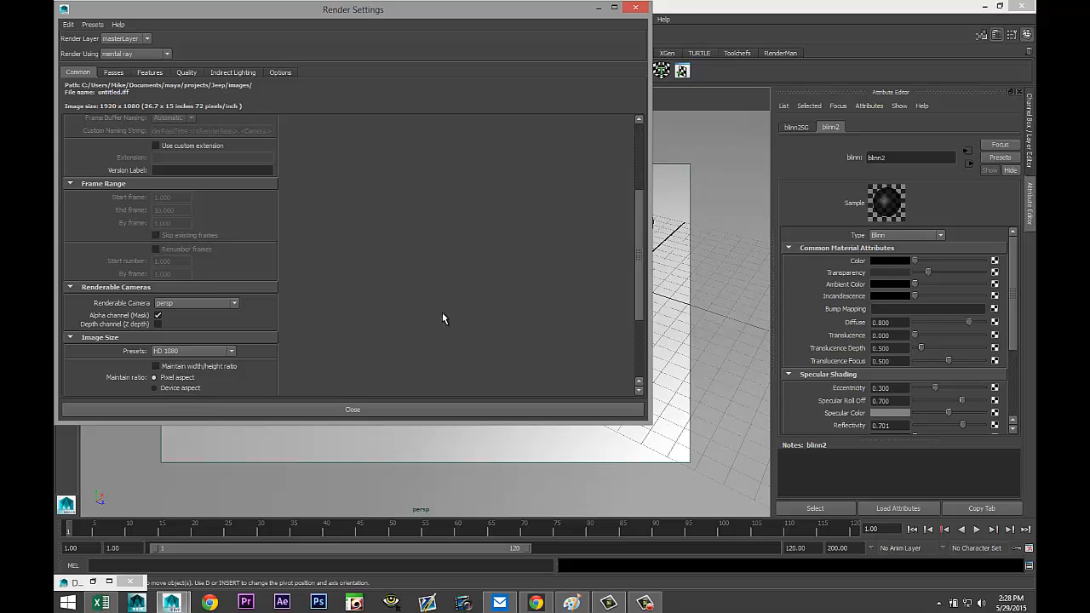
pyautogui.click(598, 7)
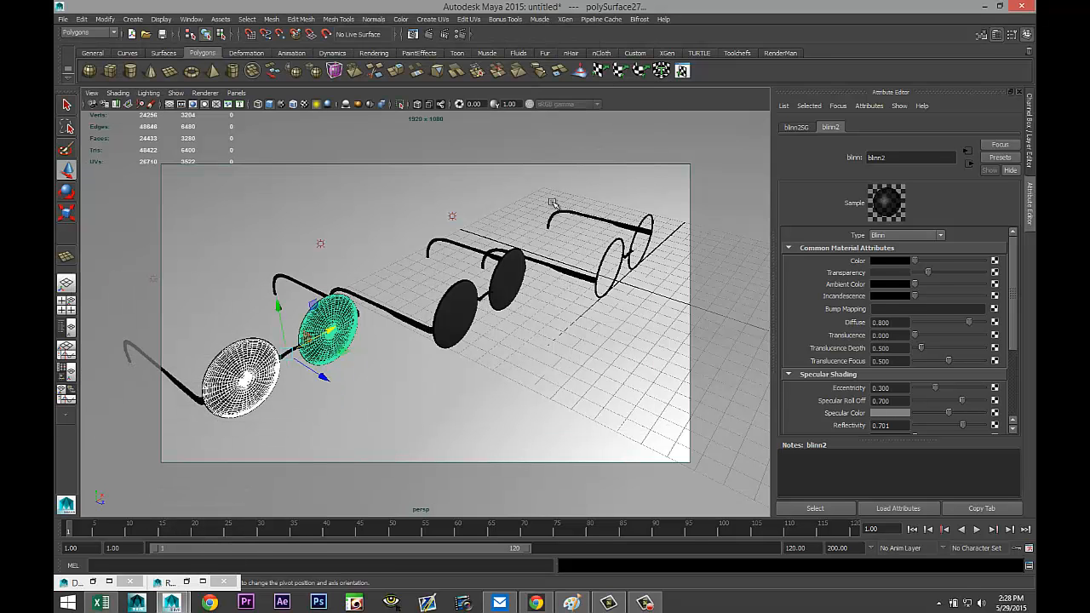
pyautogui.keyDown('alt'); pyautogui.moveTo(462, 262); pyautogui.dragTo(474, 252, button='middle'); pyautogui.keyUp('alt')
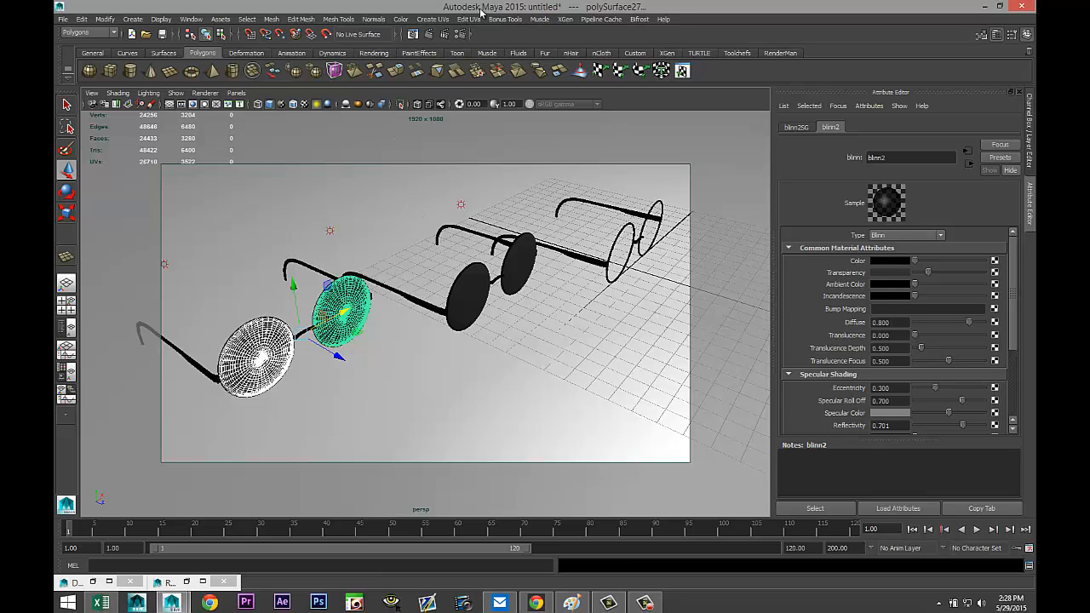